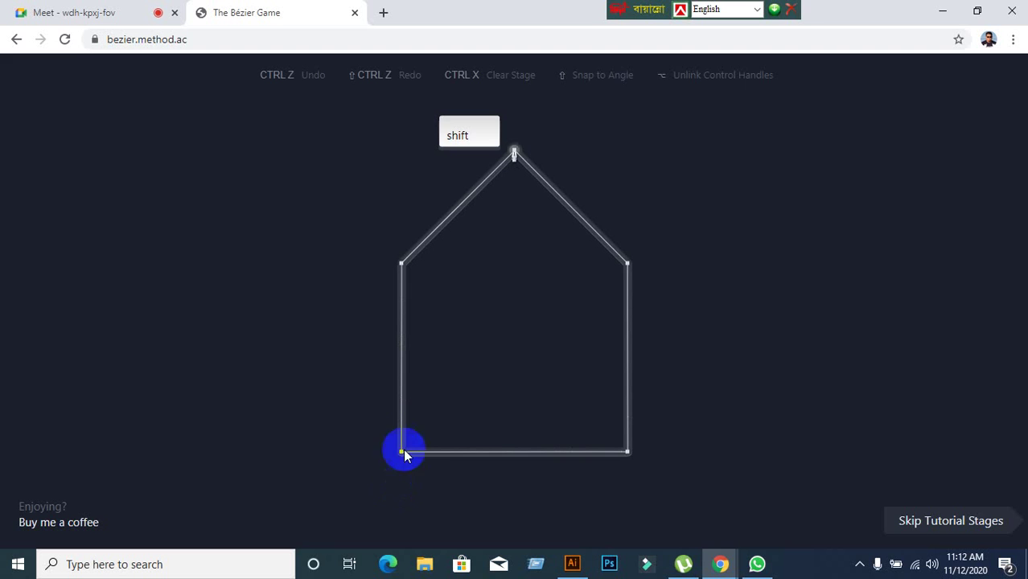
Trace the house outline with straight segments from the roof peak through all four other corners and close the path
left_click(515, 153)
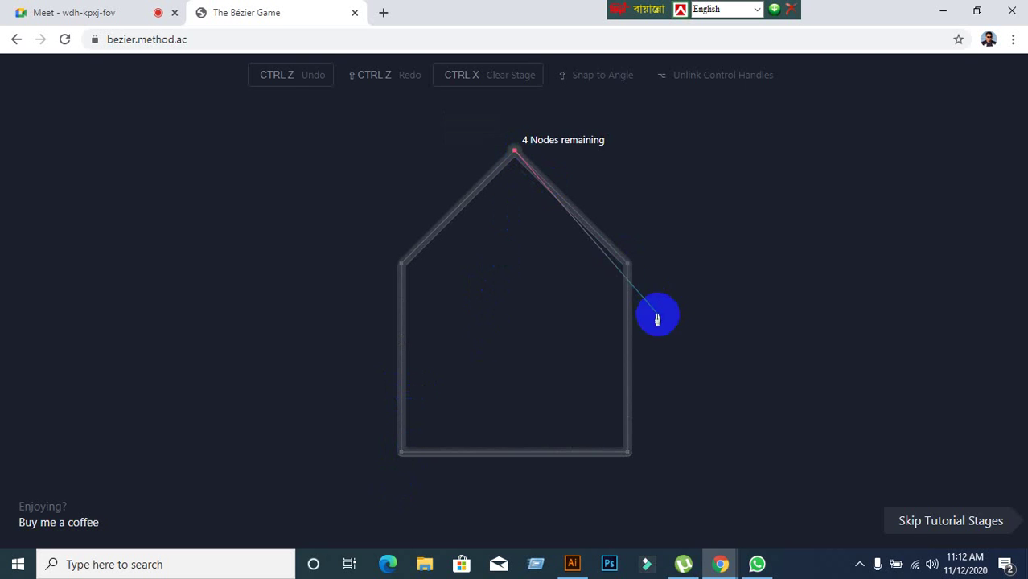
left_click(627, 262)
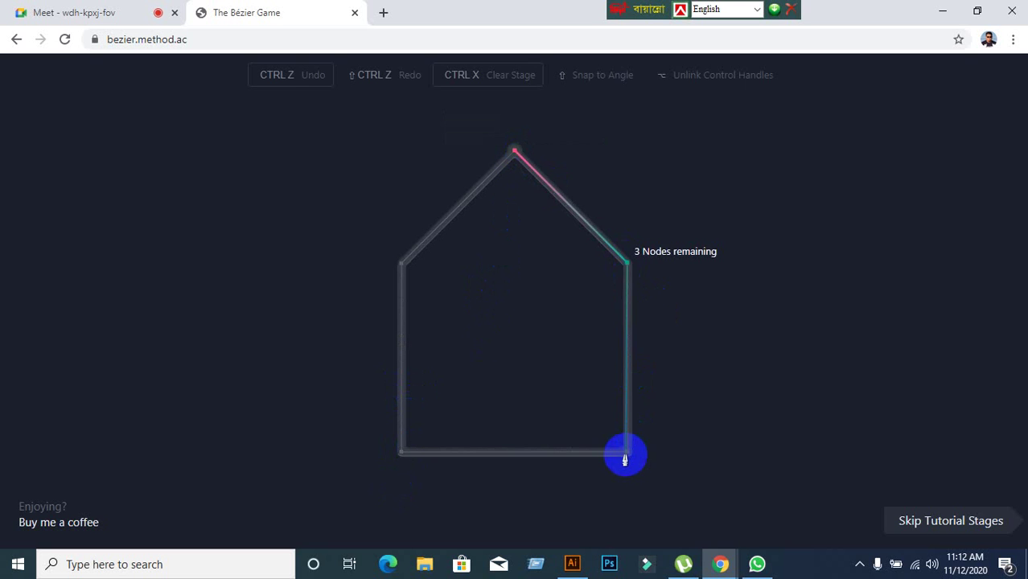
left_click(628, 455)
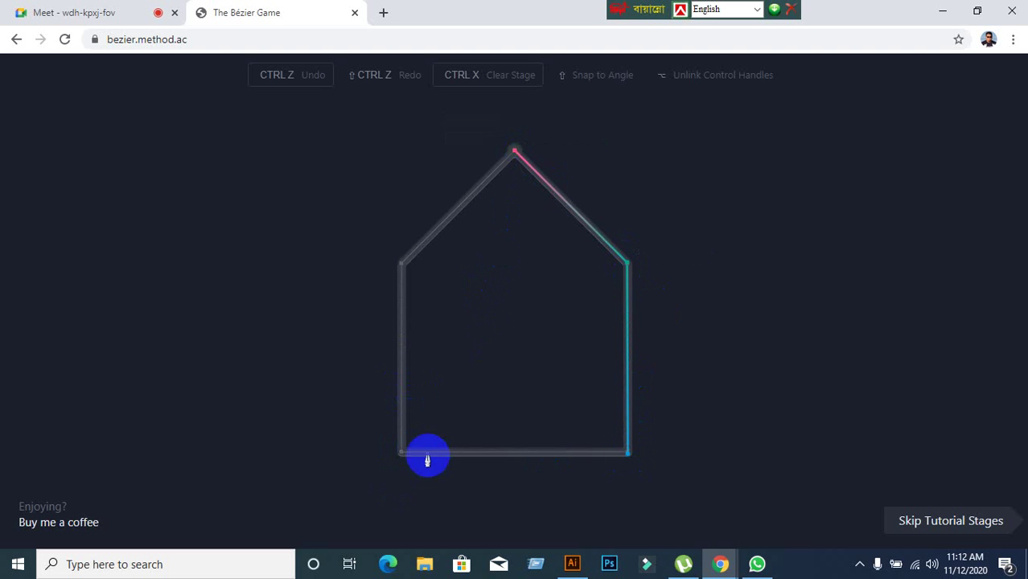
left_click(397, 455)
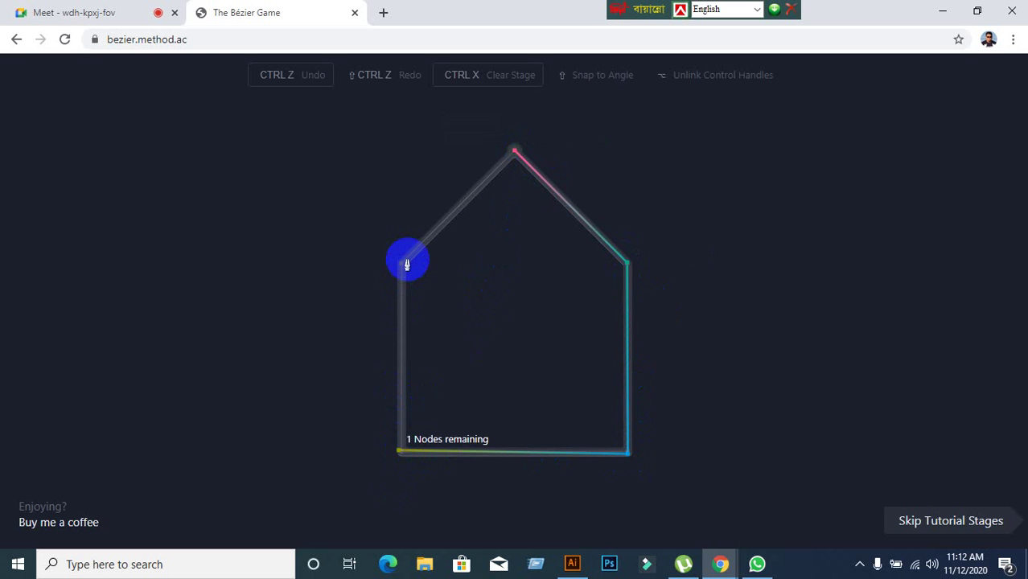
left_click(400, 264)
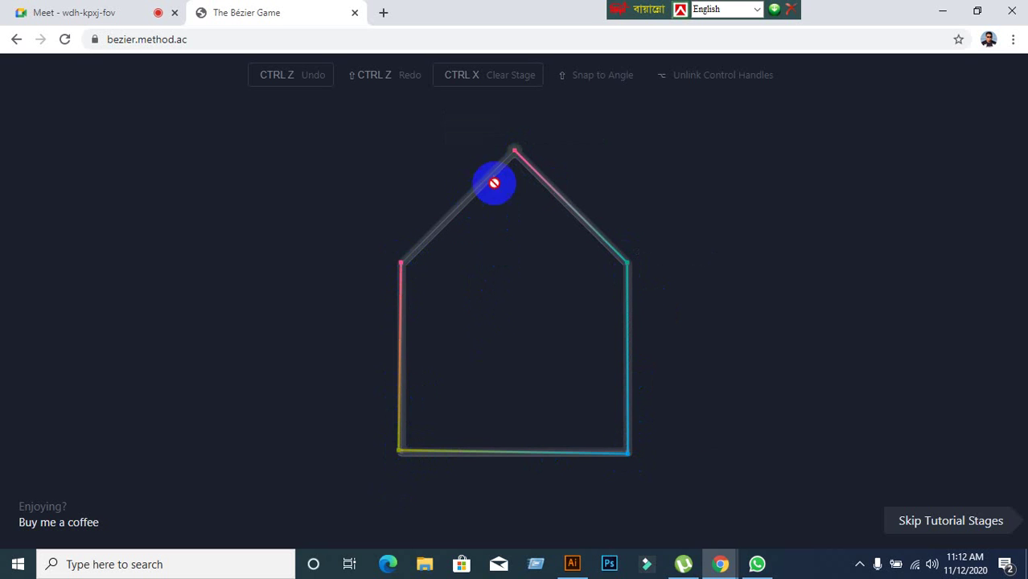
left_click(513, 154)
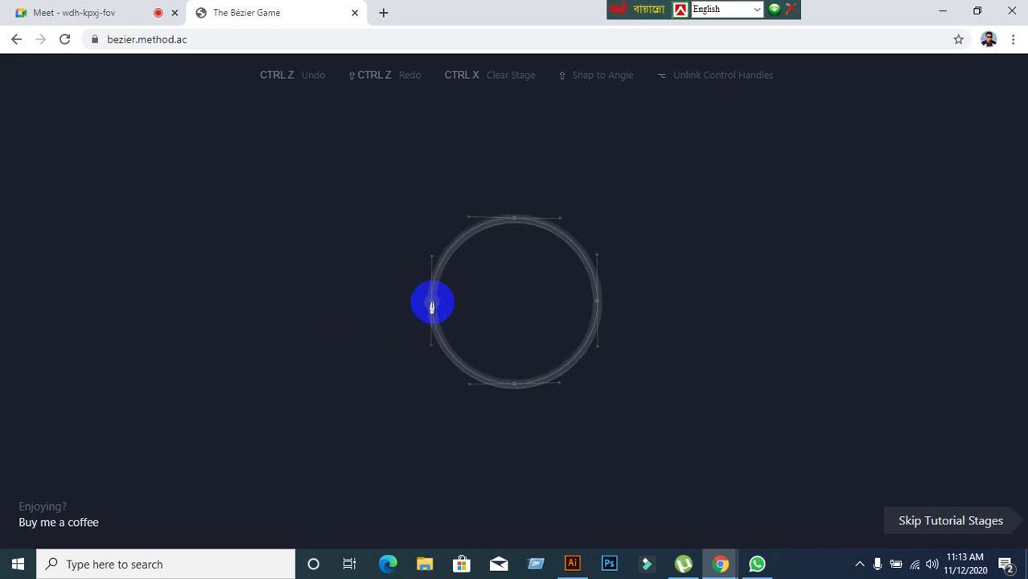
Switch to Illustrator and draw a closed, roughly circular red shape on the artboard with the Pen tool
left_click(572, 564)
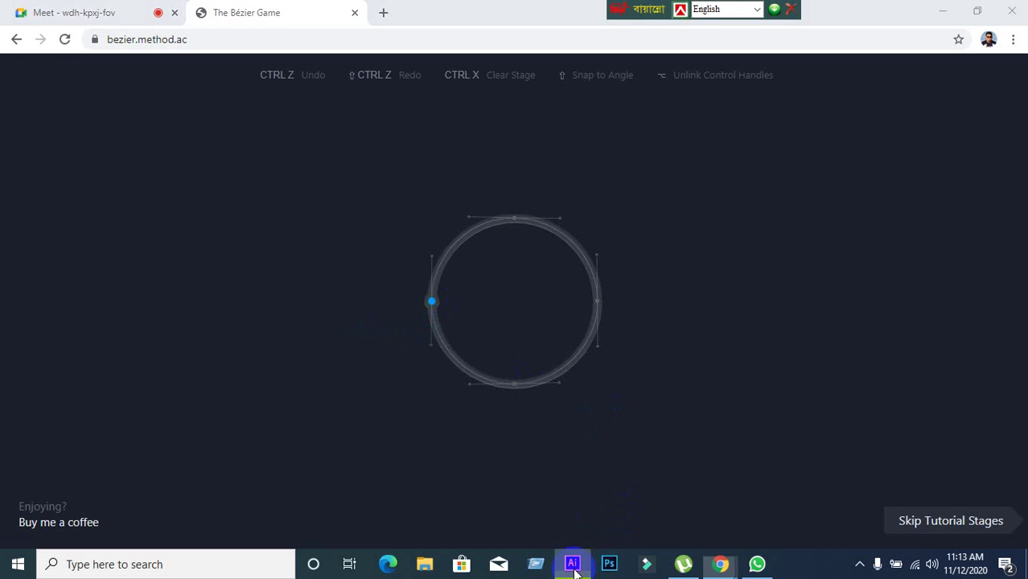
scroll(325, 380, "up", 2)
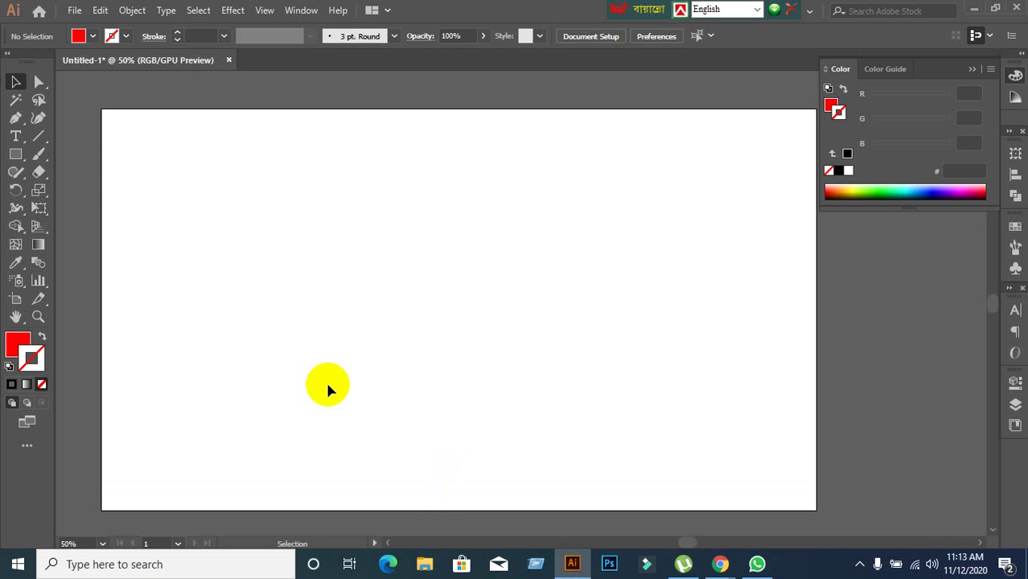
left_click(15, 121)
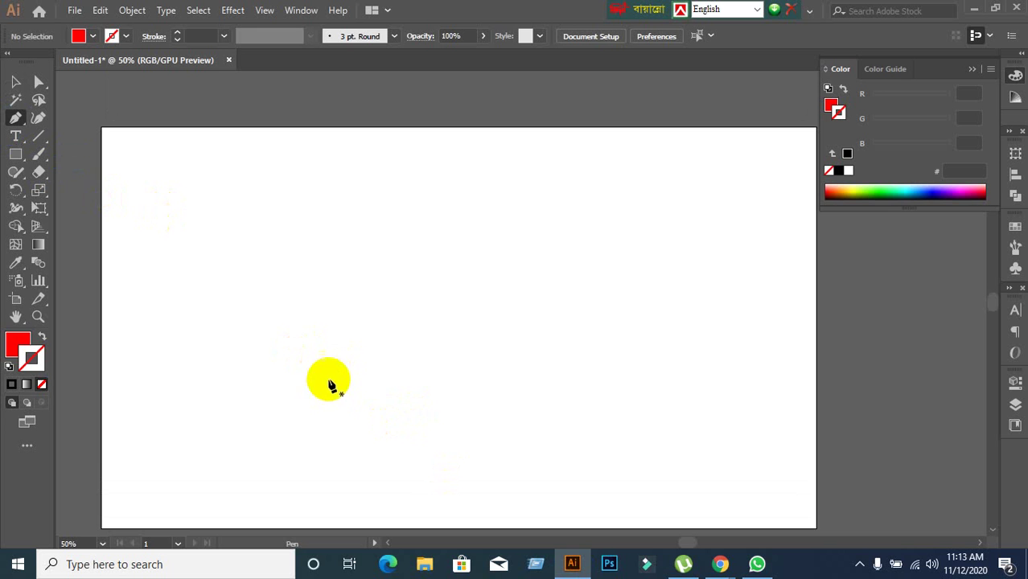
left_click(330, 372)
left_click_drag(329, 372, 330, 247)
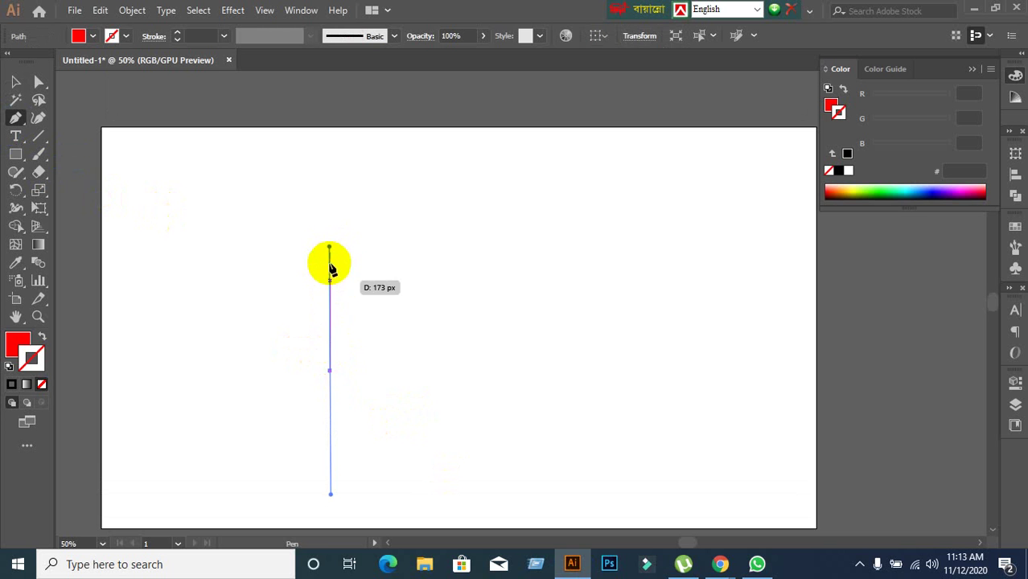
left_click_drag(538, 216, 661, 276)
left_click_drag(561, 450, 512, 468)
left_click_drag(334, 380, 300, 244)
left_click(16, 81)
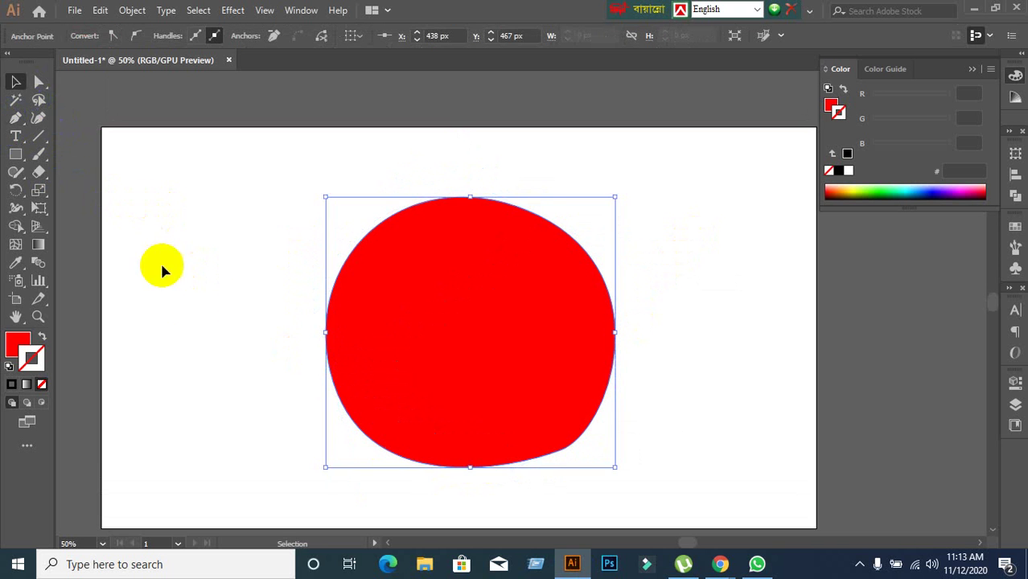
left_click(275, 352)
Return to The Bézier Game and trace the circle with four smooth curve nodes, matching the guide handles and closing the path
mouse_move(719, 564)
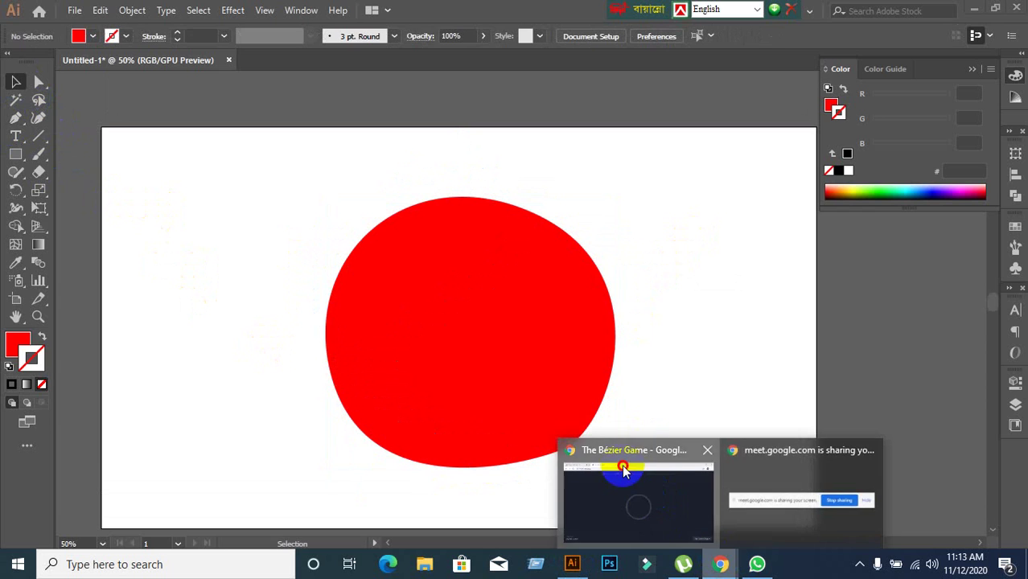
left_click(635, 502)
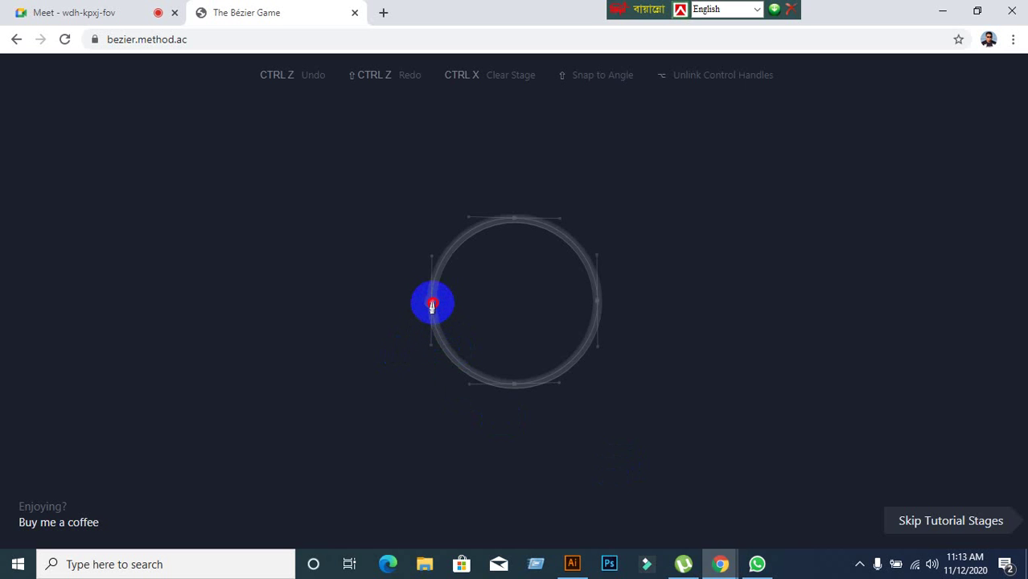
left_click_drag(432, 304, 432, 259)
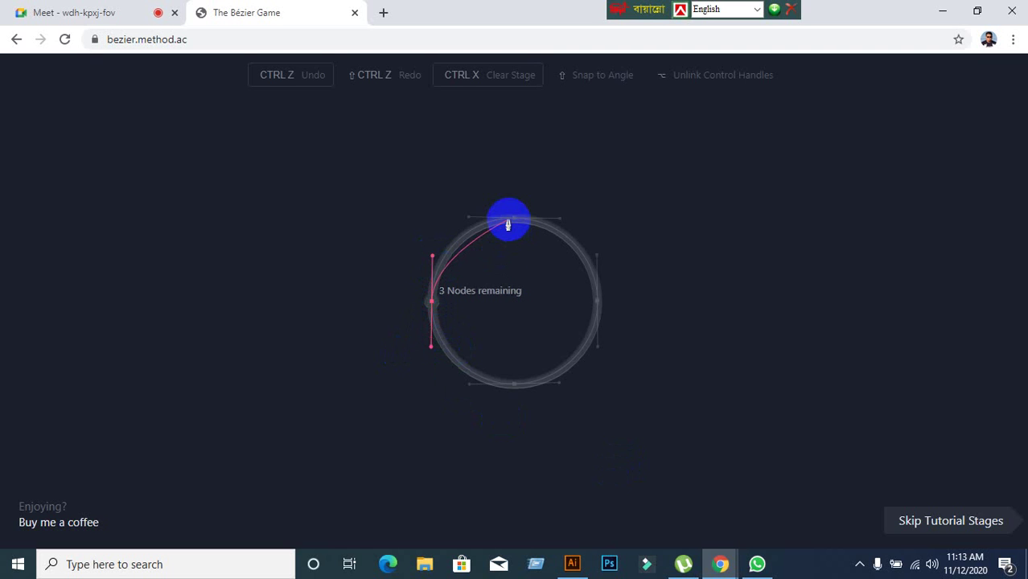
left_click_drag(515, 218, 562, 220)
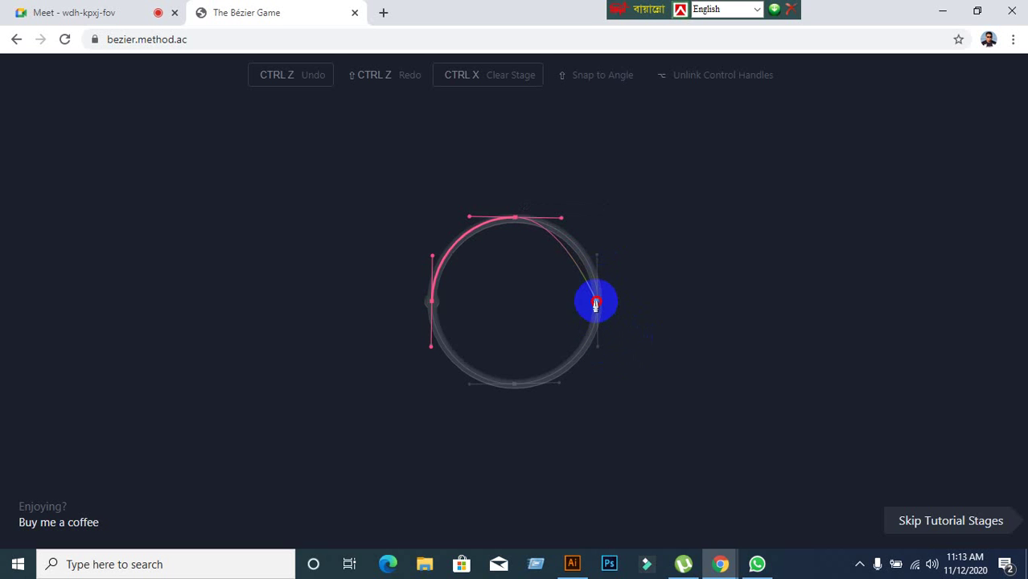
left_click_drag(595, 303, 594, 341)
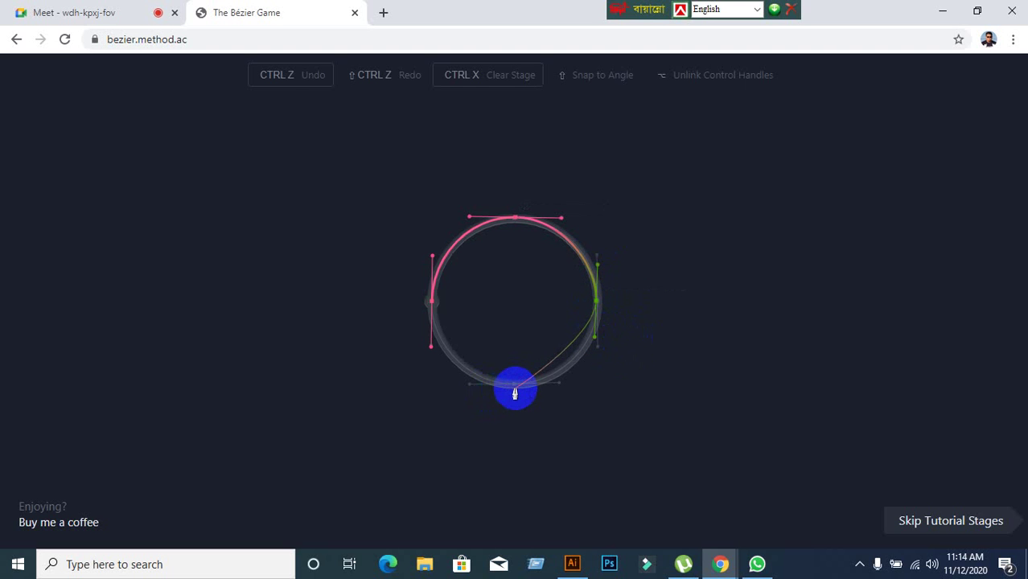
left_click_drag(514, 391, 433, 392)
key("ctrl+z")
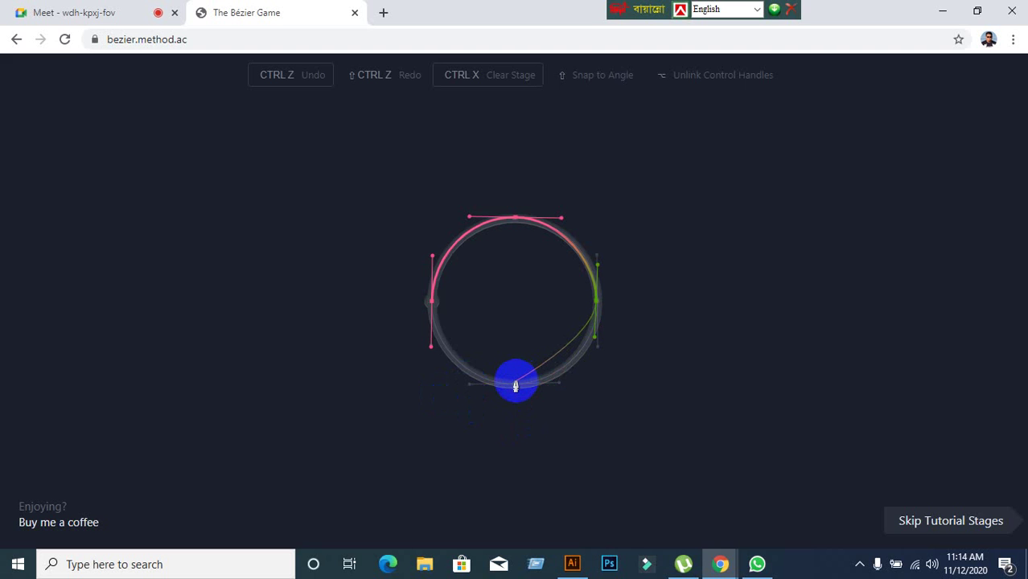
left_click_drag(516, 386, 465, 383)
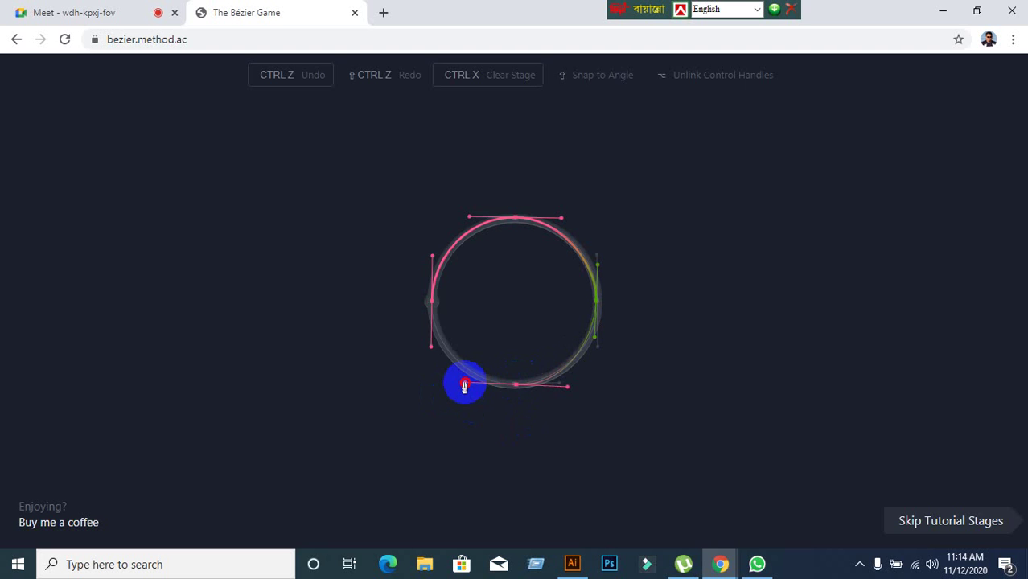
left_click(432, 303)
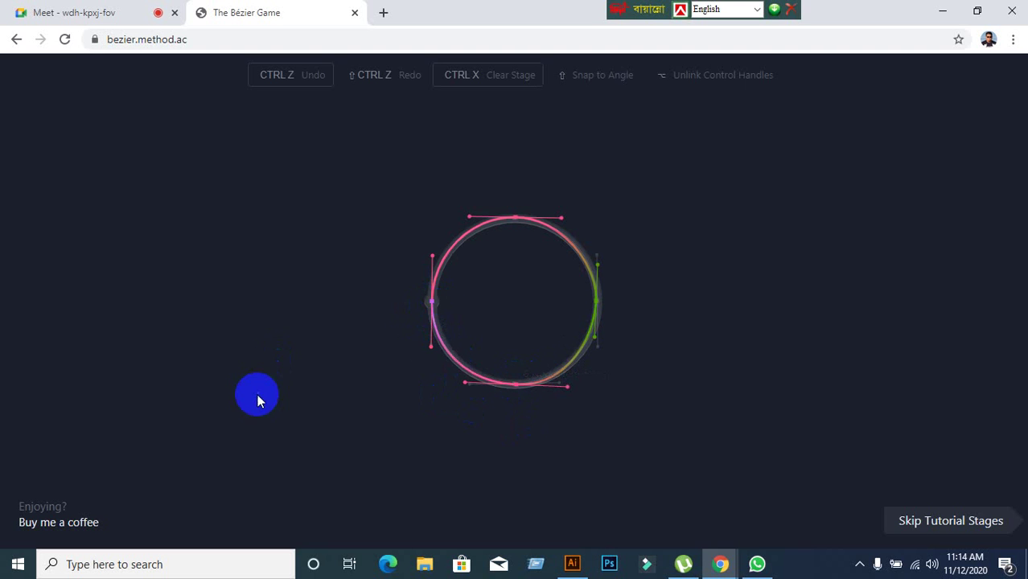
Admit the waiting participant to the Google Meet call and return to The Bézier Game
left_click(94, 20)
left_click(670, 149)
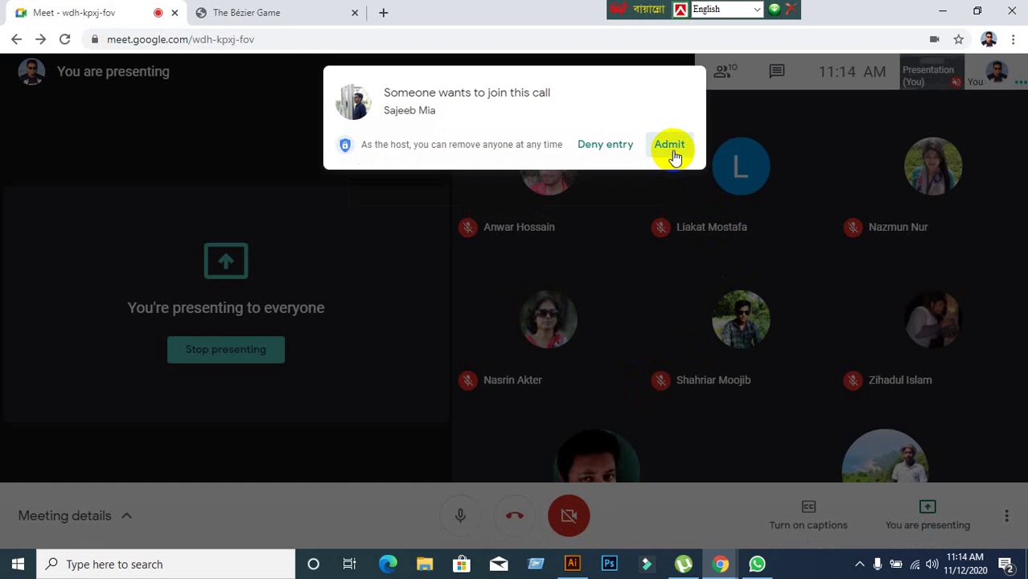
left_click(283, 12)
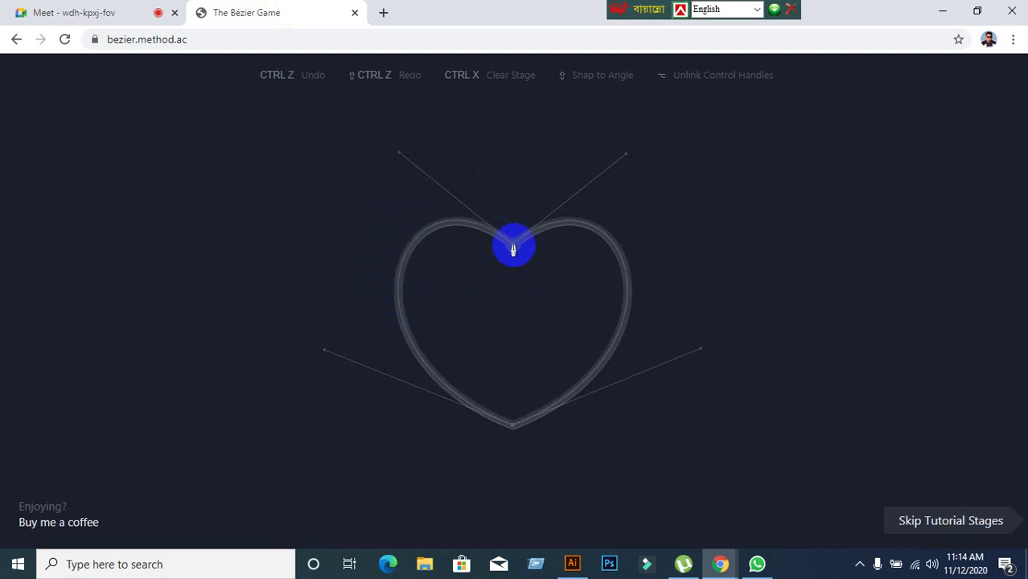
Trace the heart with curve nodes at its upper notch and lower tip, matching the guide handles, and close the path
left_click_drag(513, 245, 625, 160)
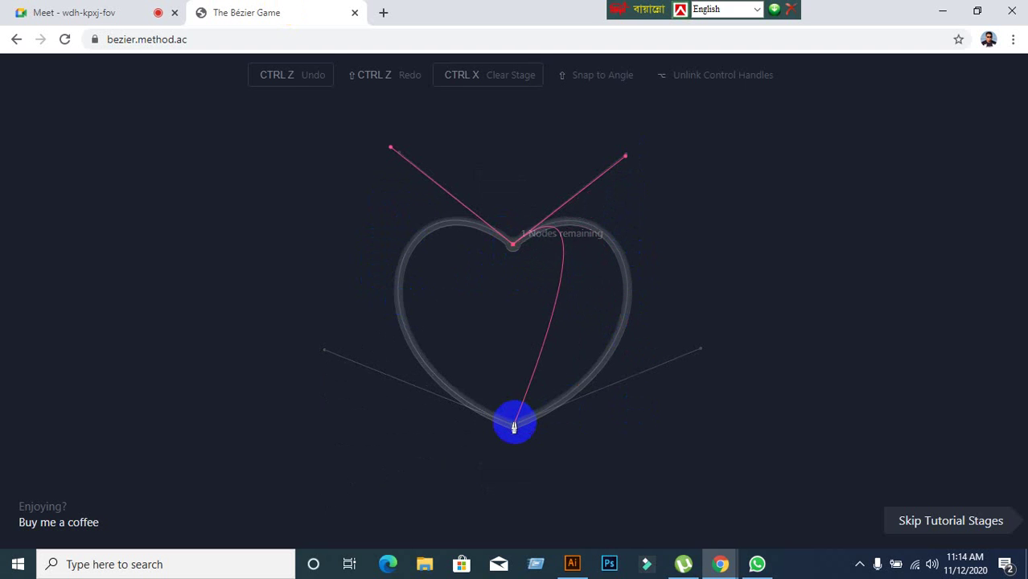
left_click_drag(513, 431, 322, 354)
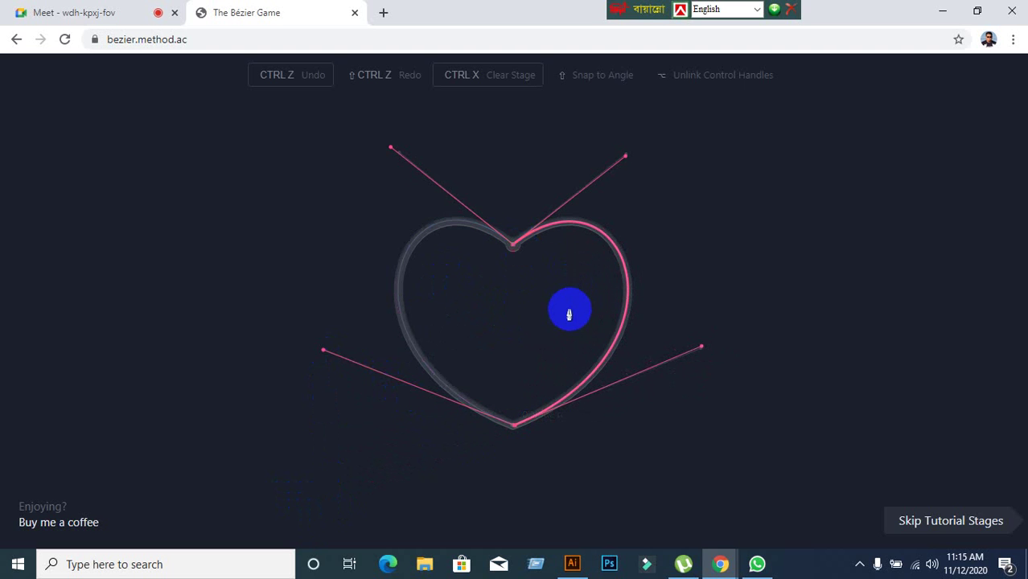
left_click(519, 244)
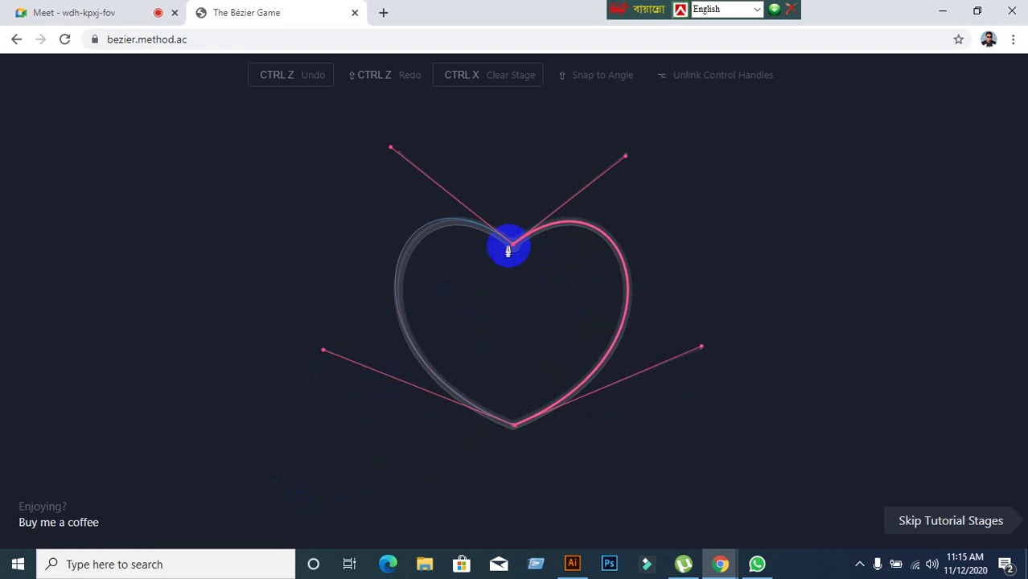
left_click_drag(516, 244, 621, 331)
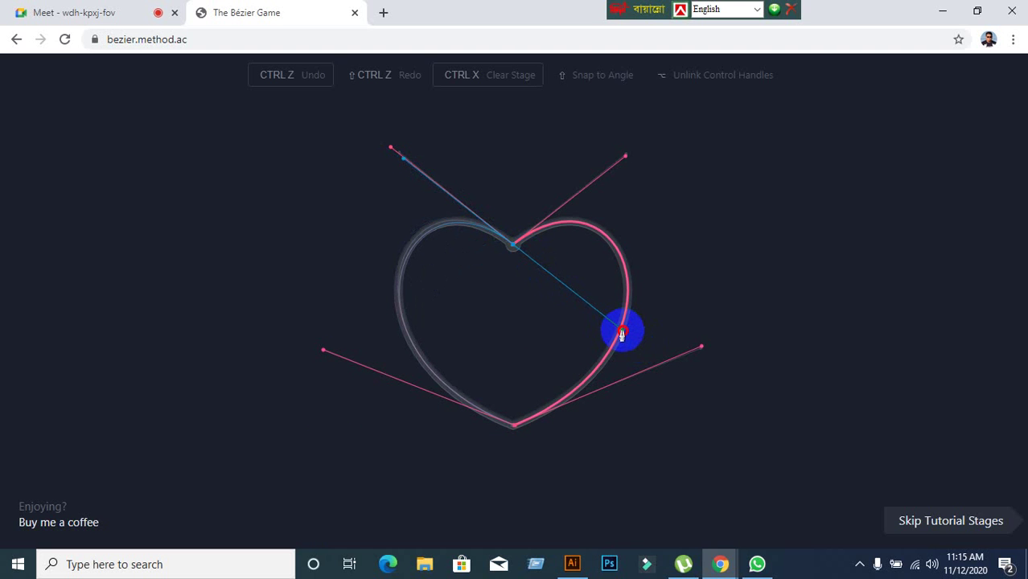
left_click_drag(623, 336, 620, 333)
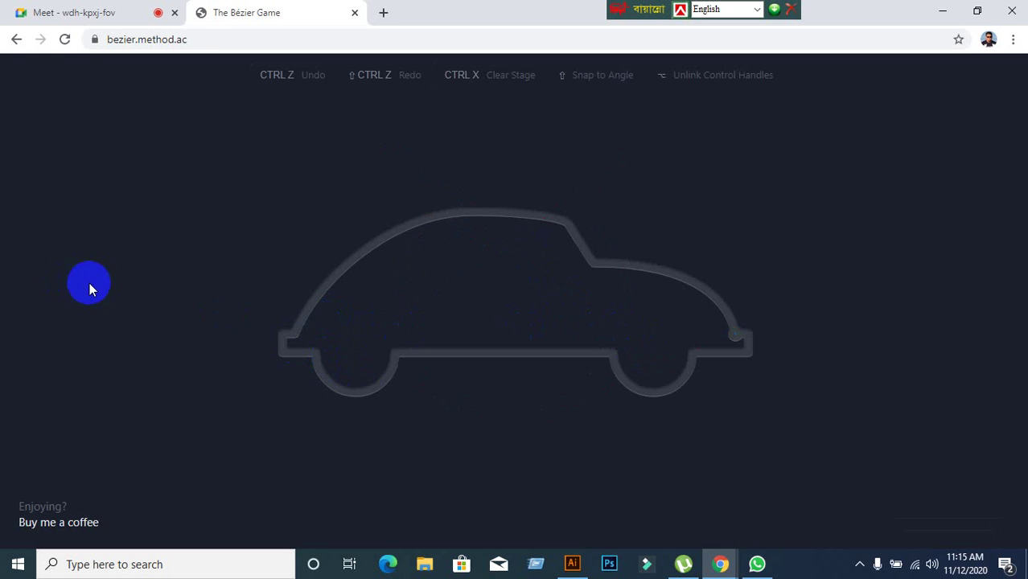
Close The Bézier Game page and switch to Illustrator
left_click(83, 14)
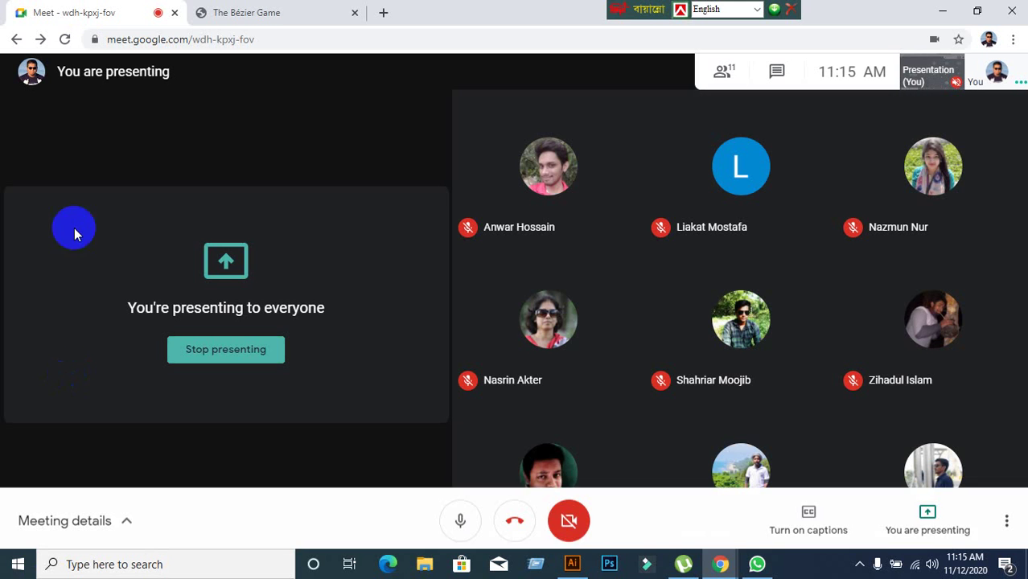
left_click(354, 13)
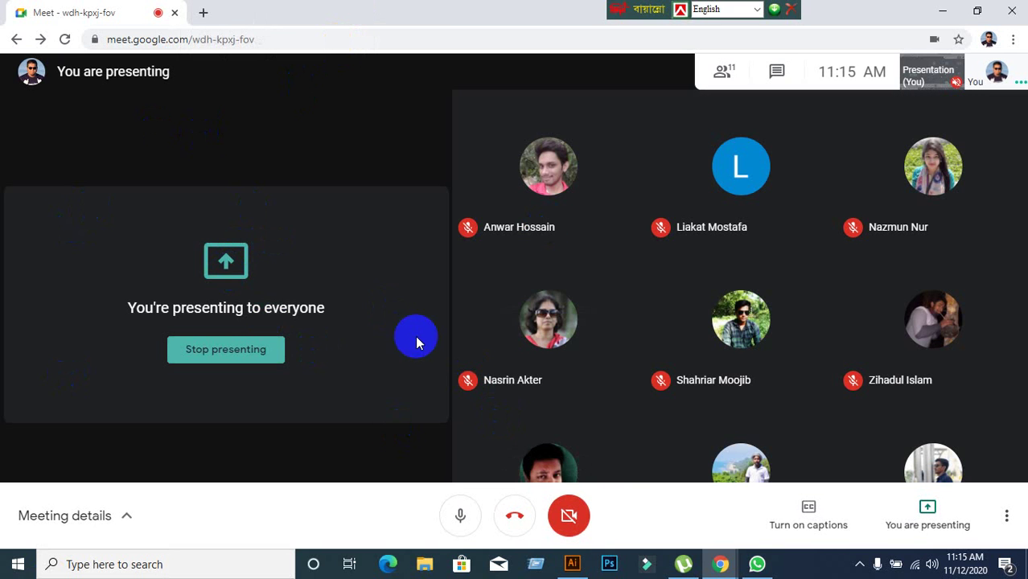
left_click(572, 563)
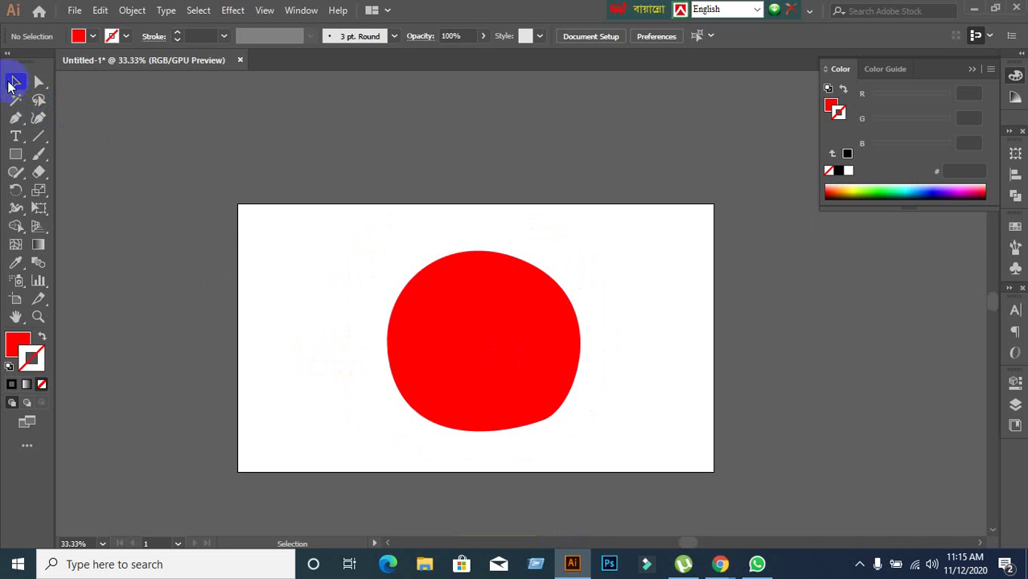
Delete the red circular shape from the artboard
left_click_drag(259, 213, 660, 508)
key("Delete")
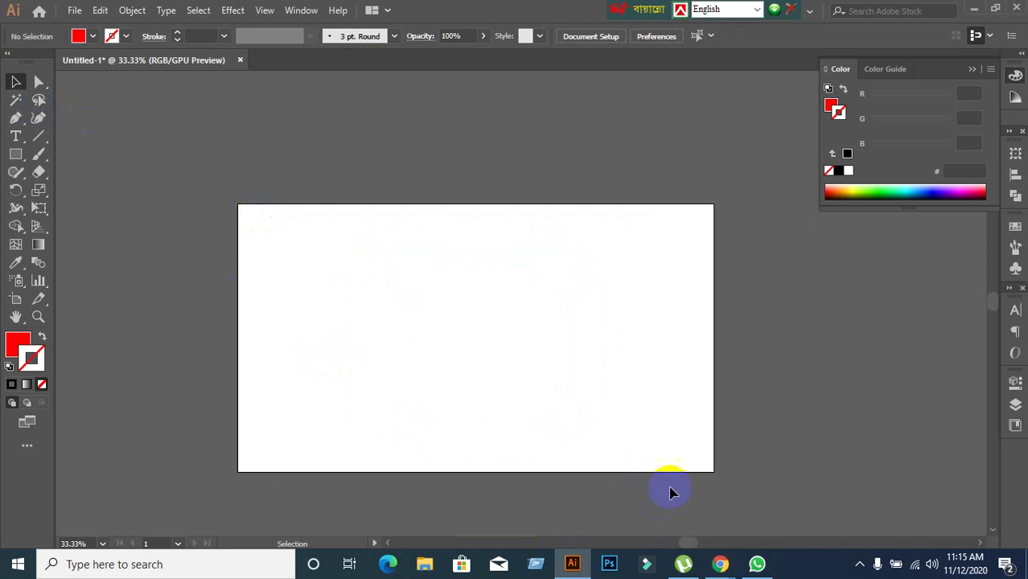
scroll(486, 392, "up", 1)
scroll(458, 347, "up", 2)
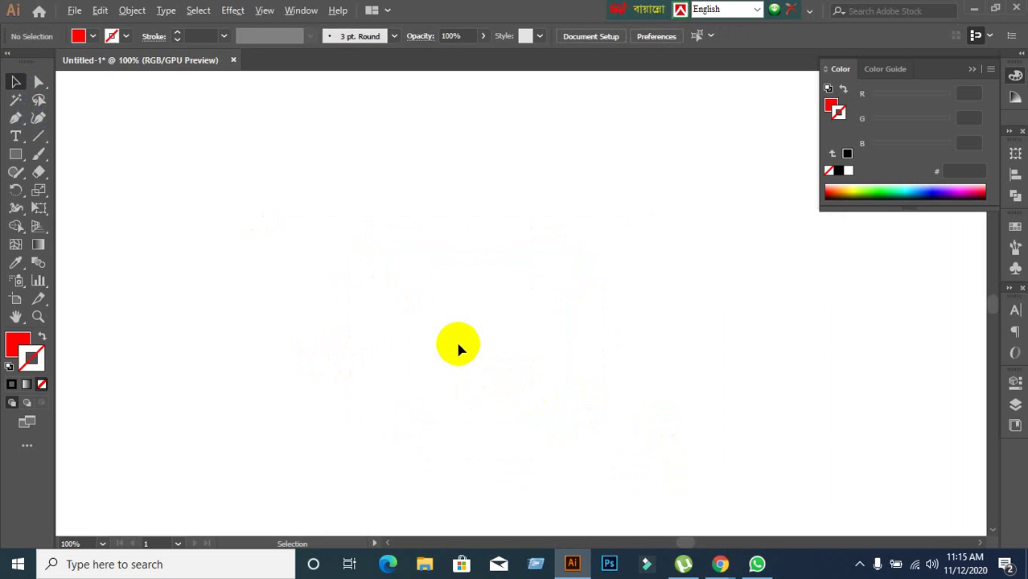
scroll(458, 347, "down", 2)
left_click_drag(458, 347, 484, 338)
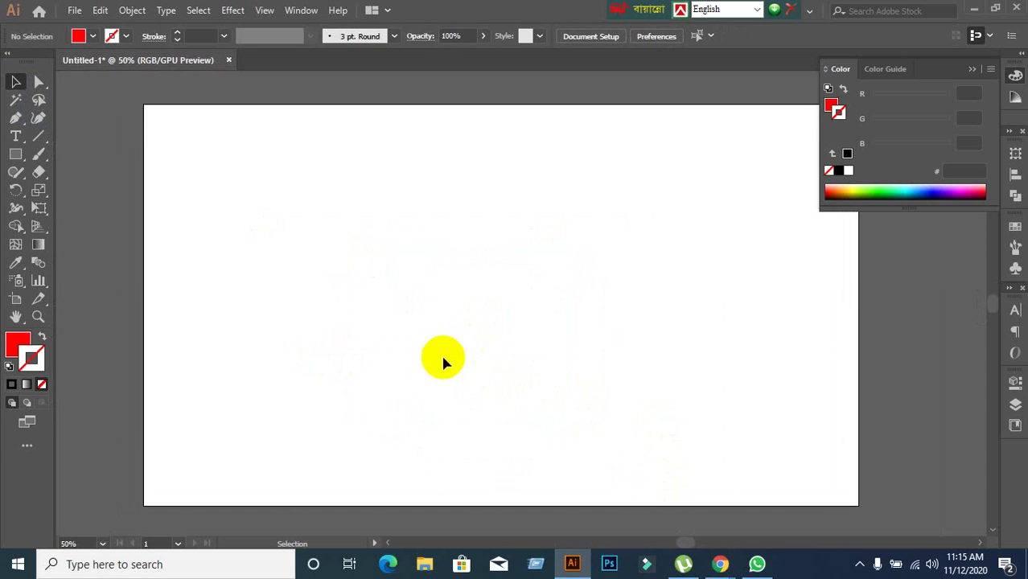
Swap the fill and stroke colours so that the fill is none and the stroke is red
left_click(16, 344)
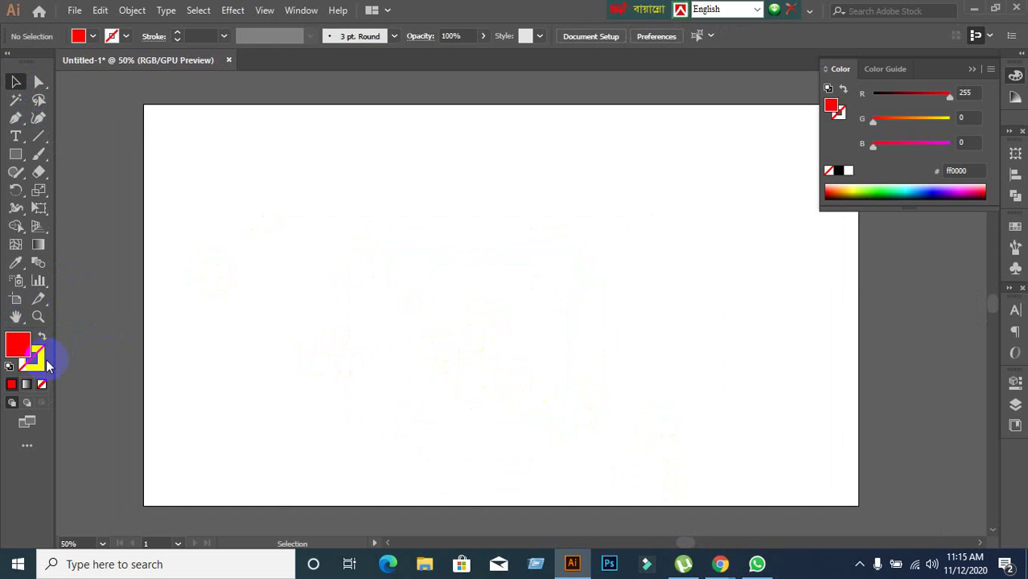
left_click(40, 361)
left_click(42, 337)
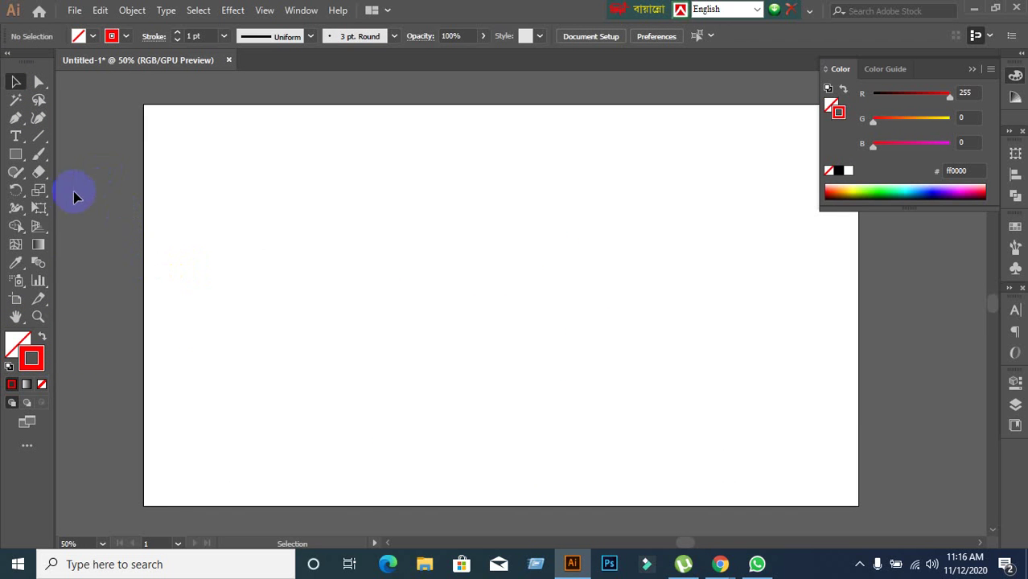
Add the lowercase letter "a" as point text near the upper middle of the artboard with the Type tool
left_click(17, 137)
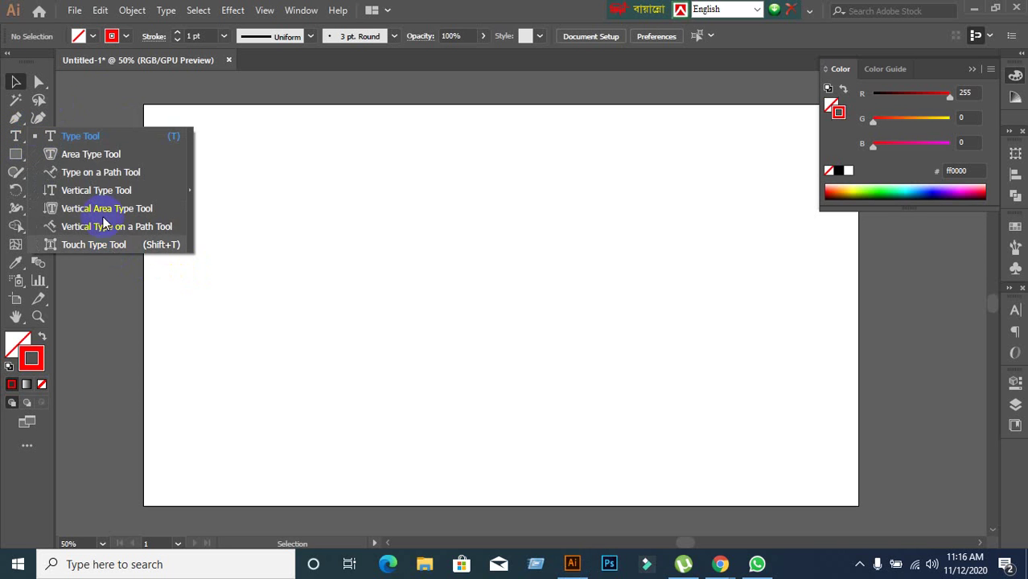
left_click(64, 139)
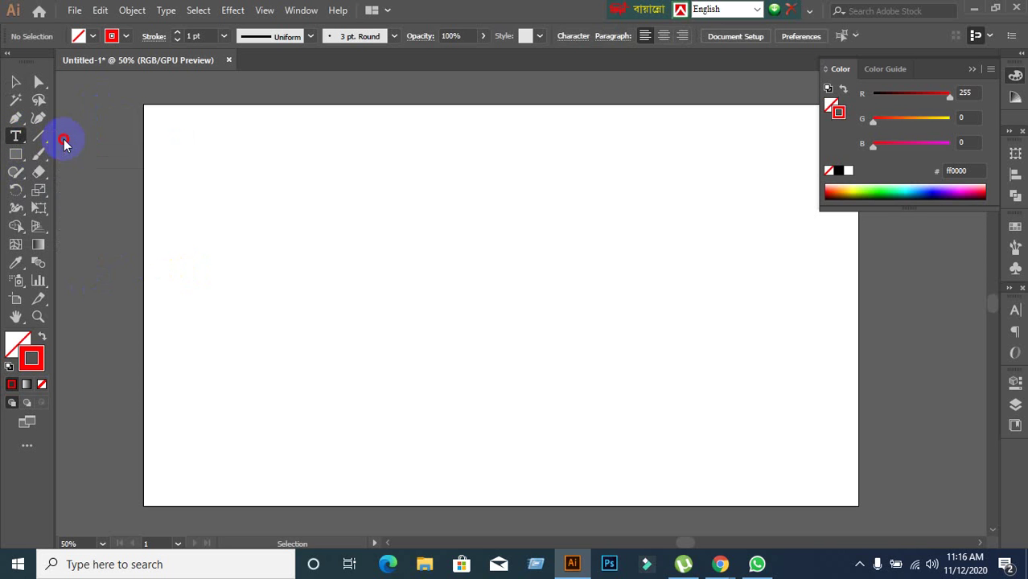
left_click(462, 228)
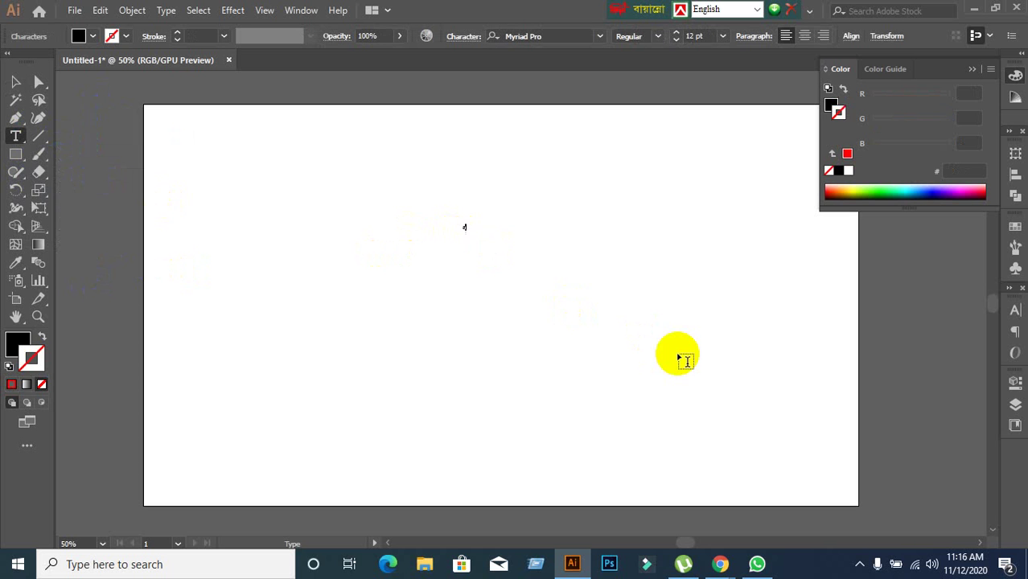
left_click(15, 82)
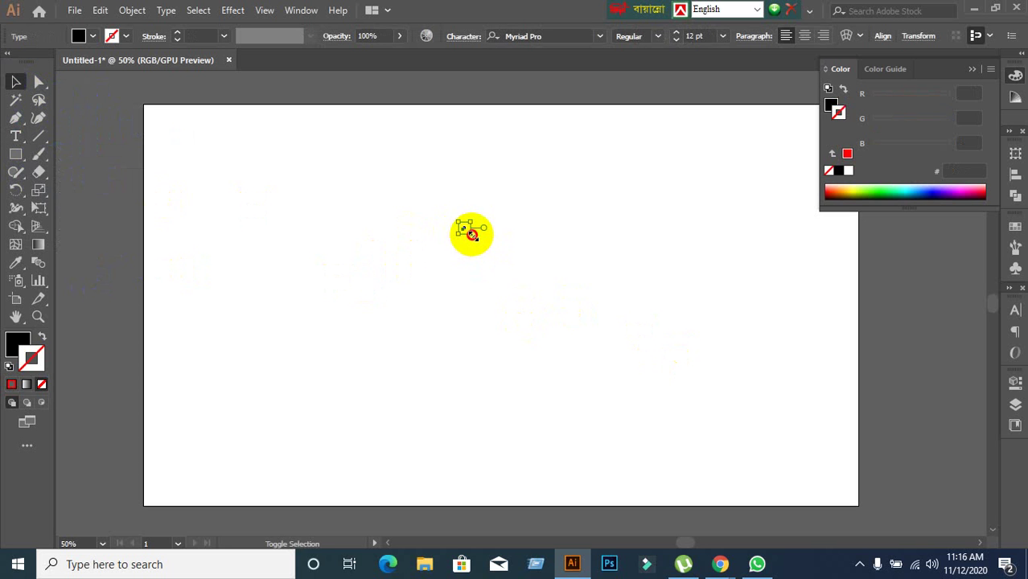
Scale the letter "a" up to about 660 pt and reposition it slightly left of the artboard's centre
left_click_drag(471, 233, 679, 500)
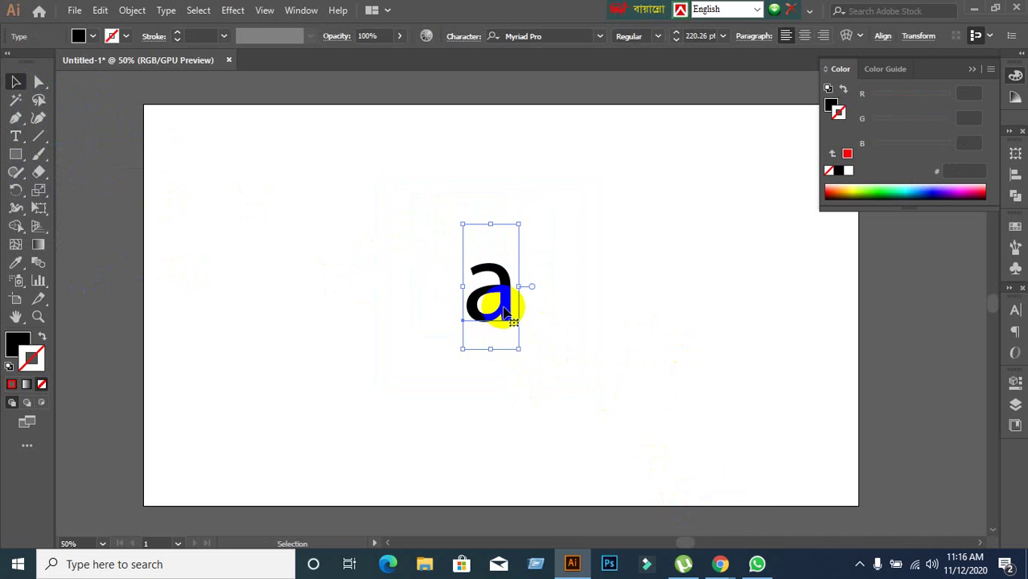
left_click_drag(505, 312, 410, 222)
left_click_drag(424, 259, 467, 314)
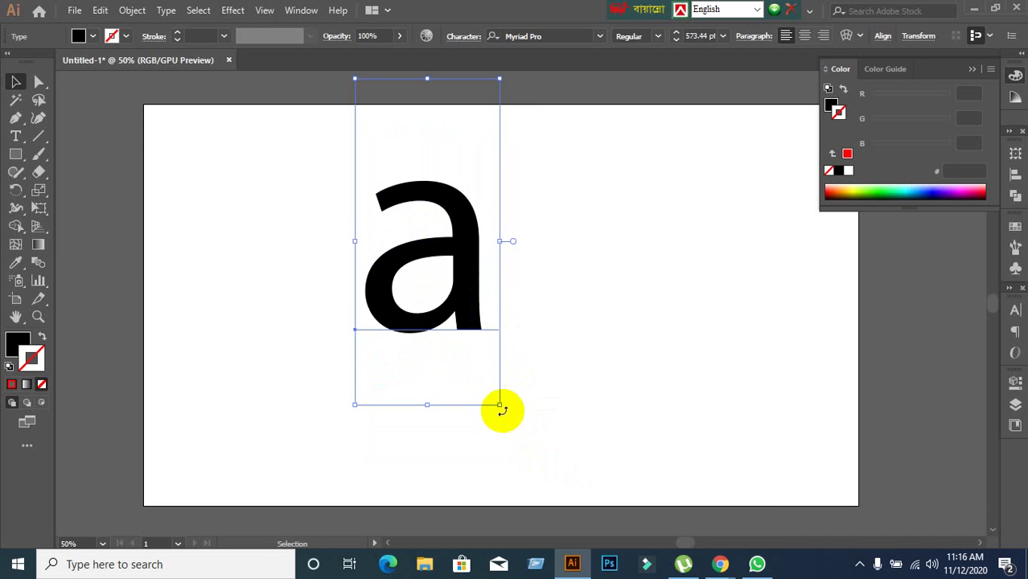
left_click_drag(500, 409, 532, 455)
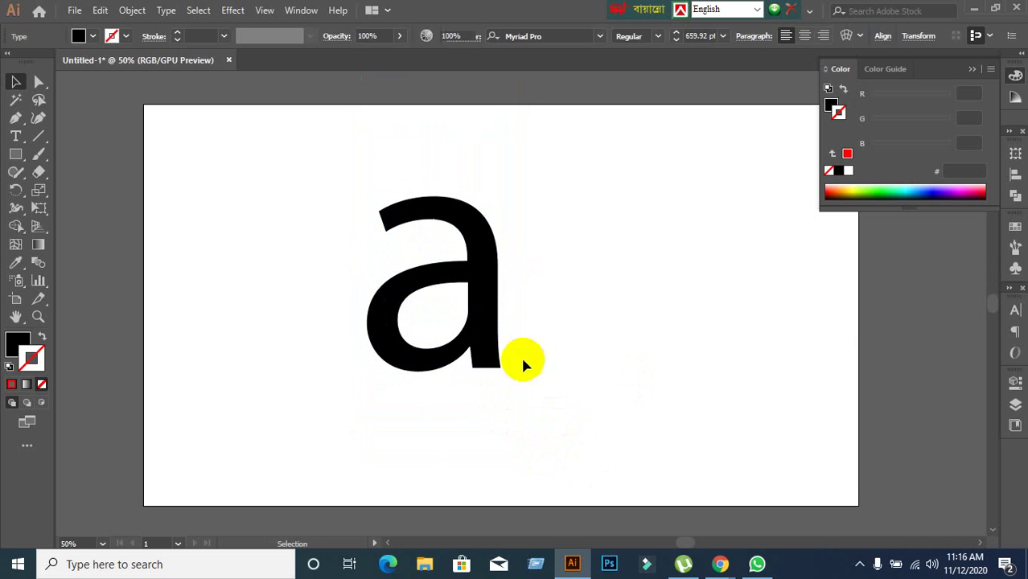
left_click(470, 355)
left_click(487, 349)
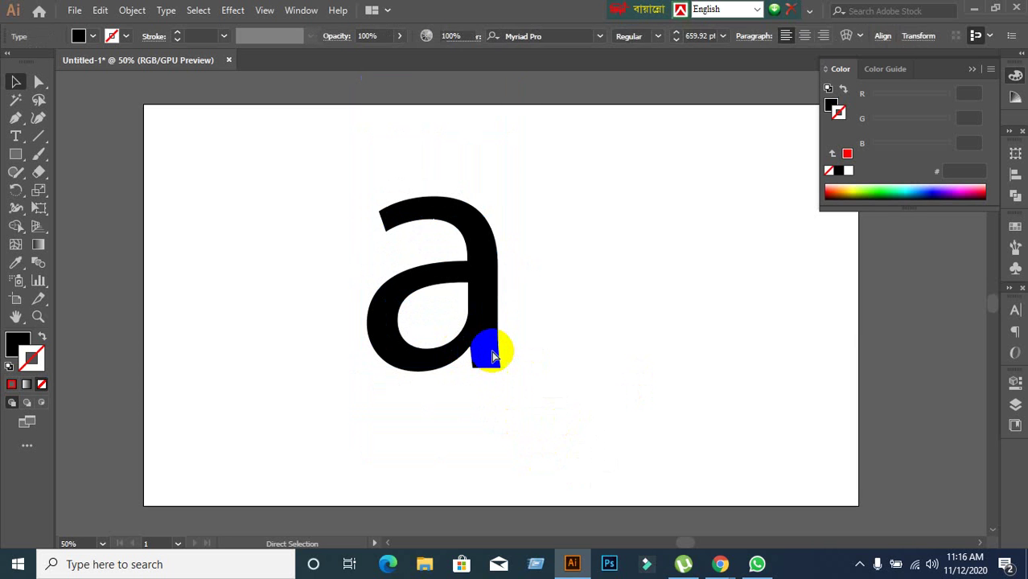
key("ctrl+shift+a")
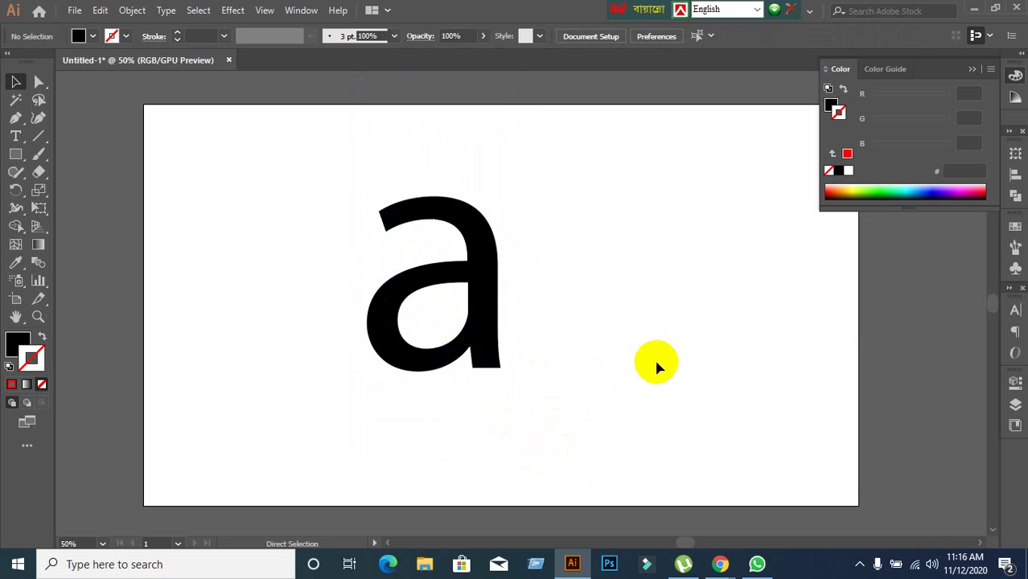
left_click(470, 342)
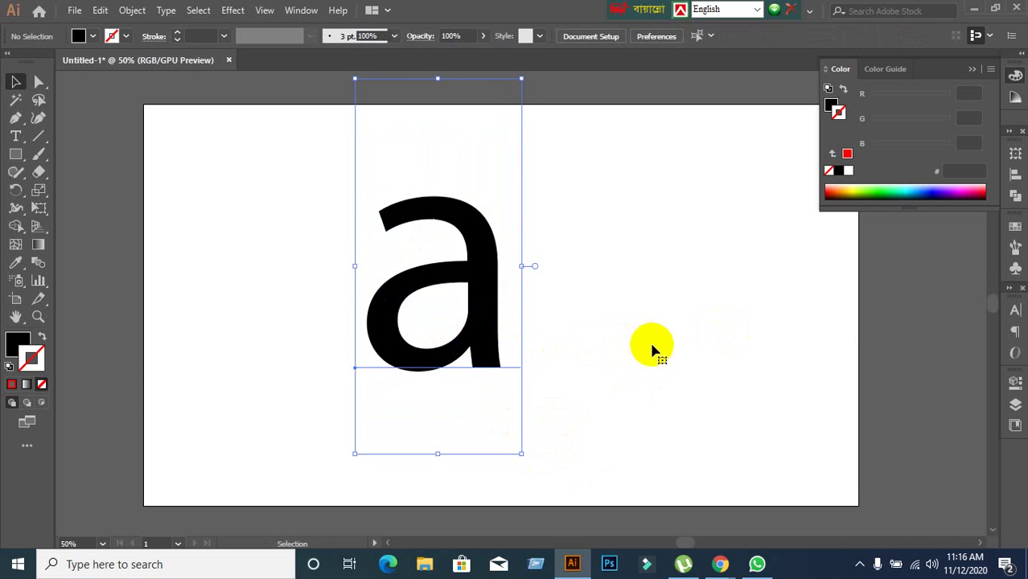
key("a")
key("ctrl+shift+a")
left_click(470, 223)
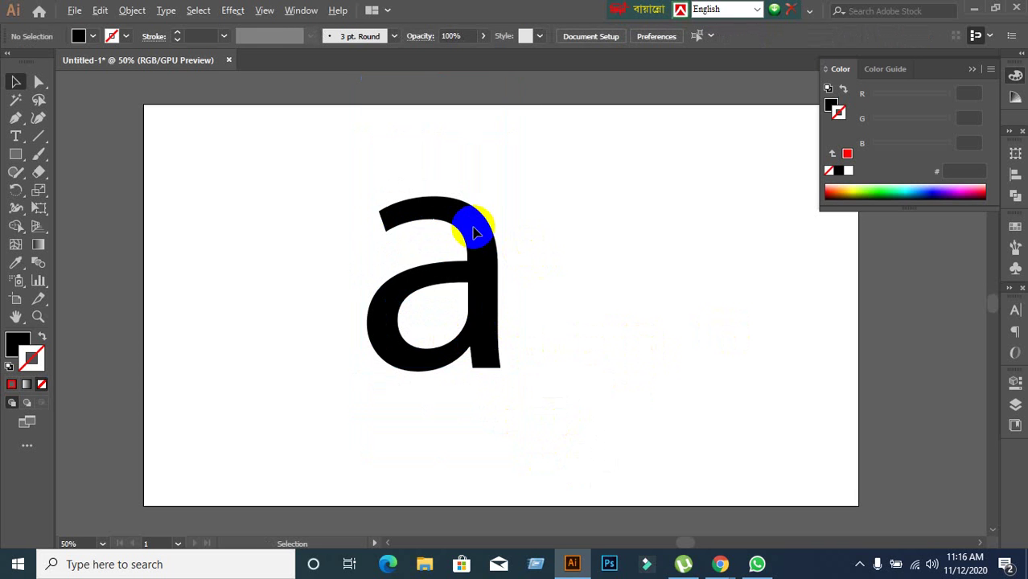
key("ctrl+minus")
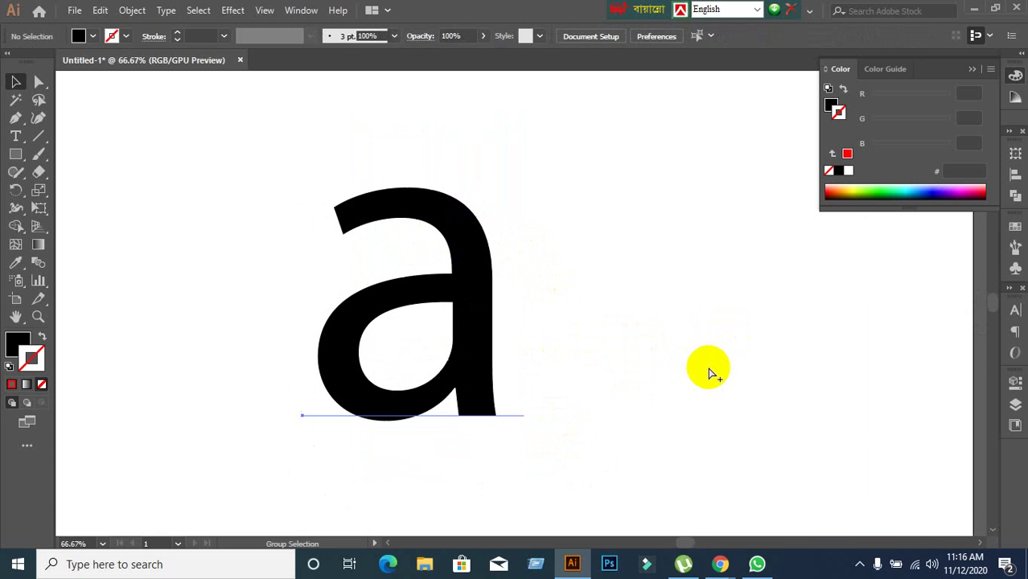
Fill the letter "a" with red and deselect it
left_click(452, 395)
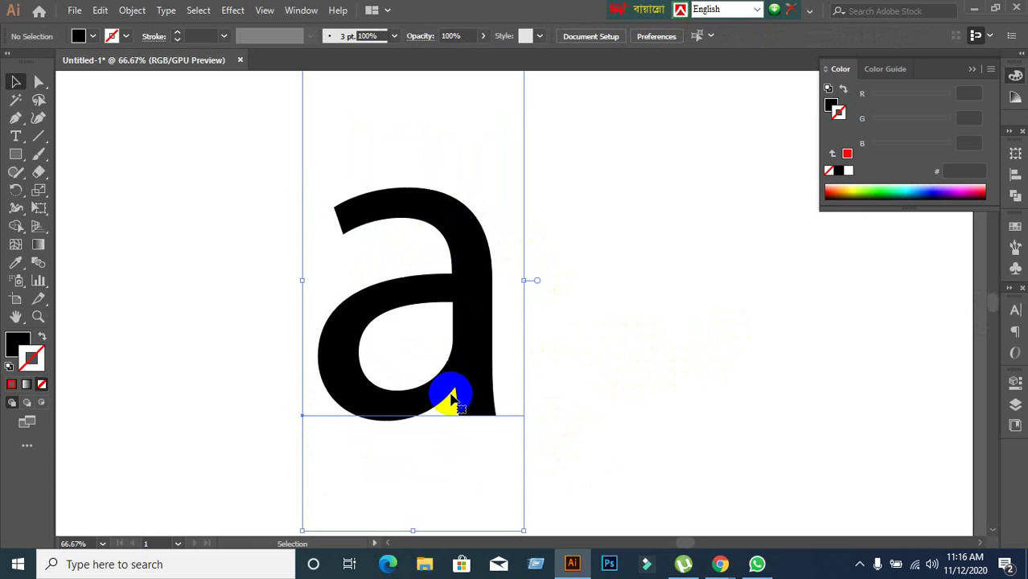
left_click(94, 37)
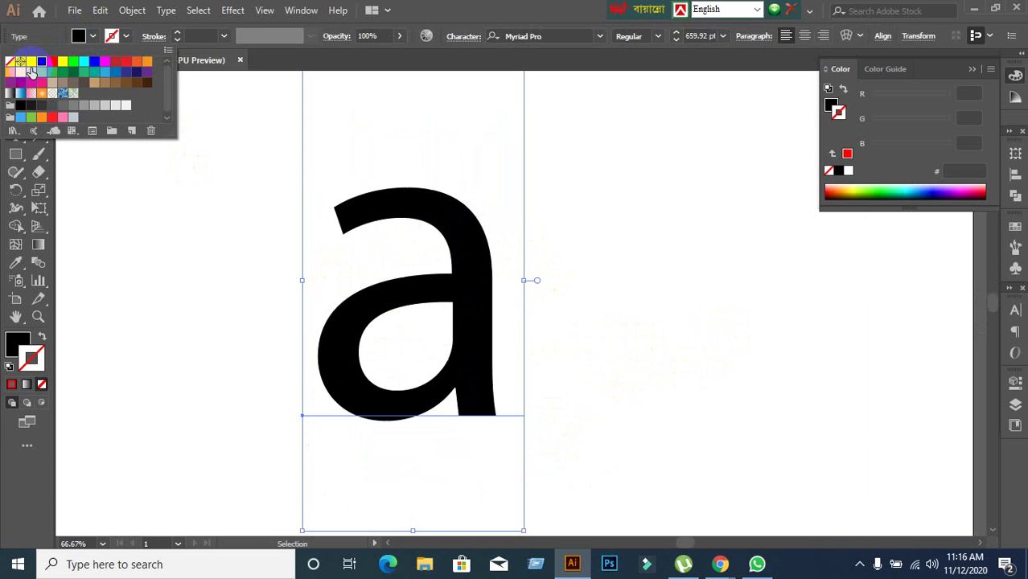
left_click(52, 60)
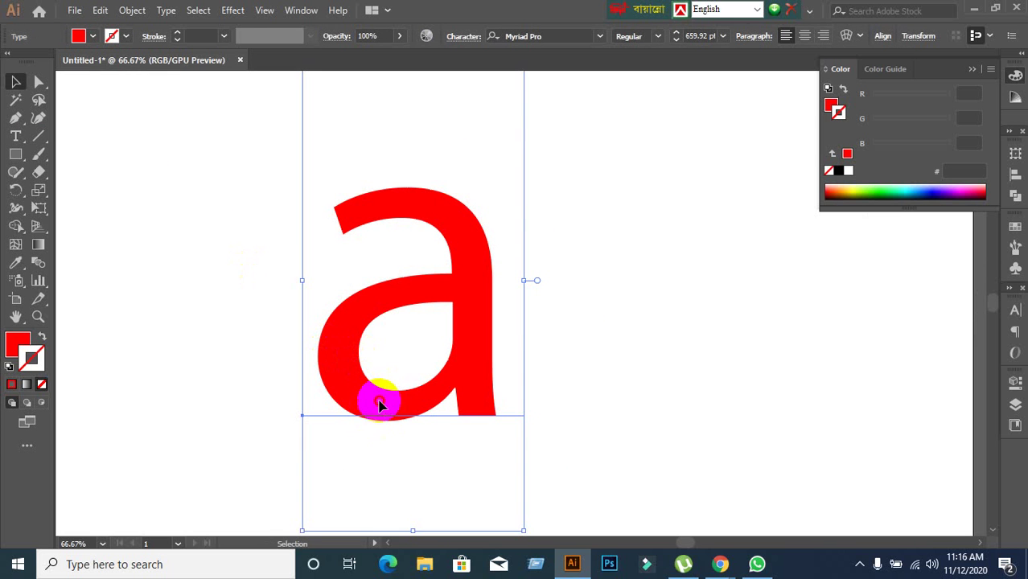
left_click(197, 394)
left_click(388, 418)
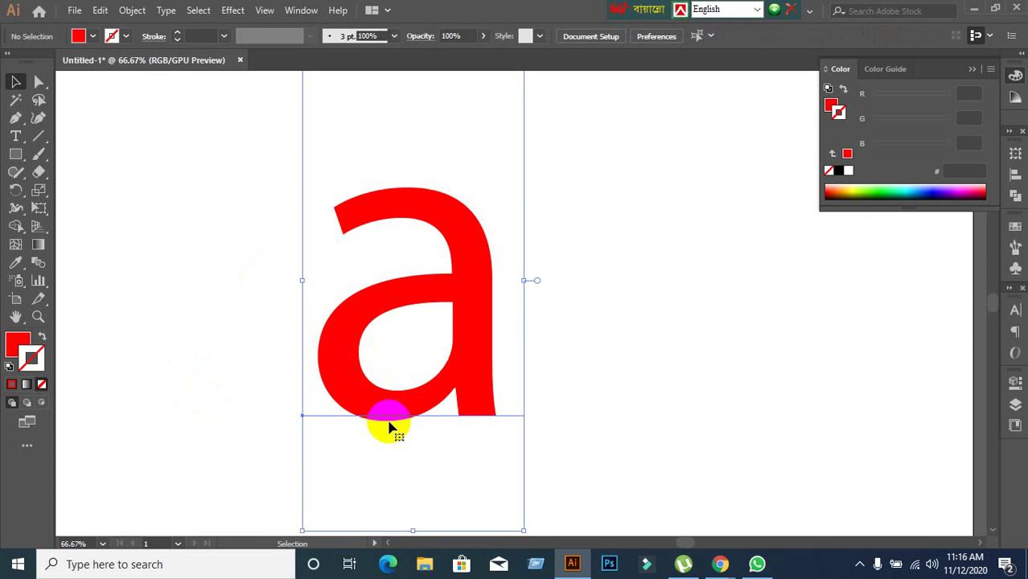
left_click(390, 419, "shift")
Set the default fill to none and the stroke to red with nothing selected
left_click(402, 211, "ctrl")
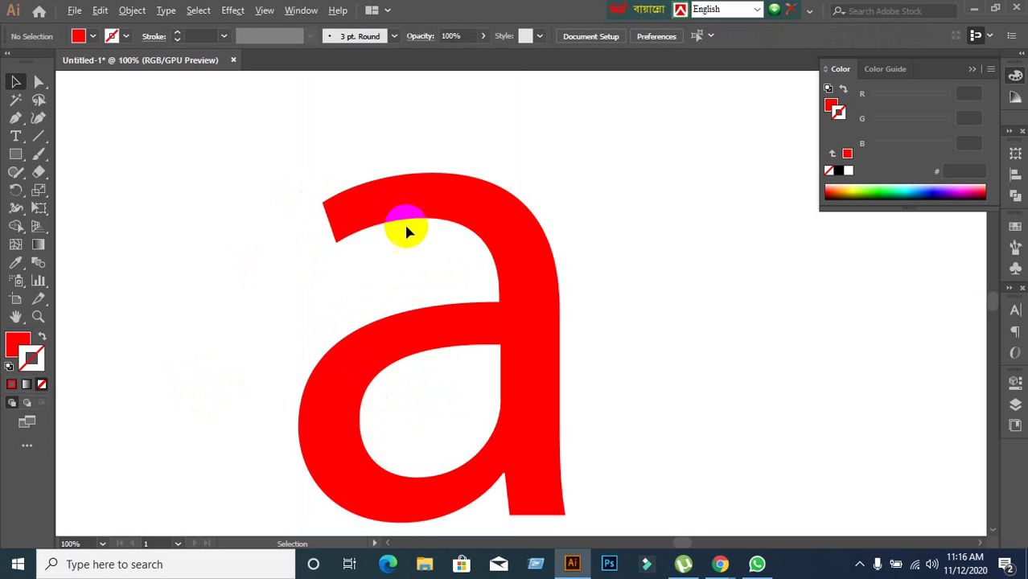
left_click(404, 207, "ctrl")
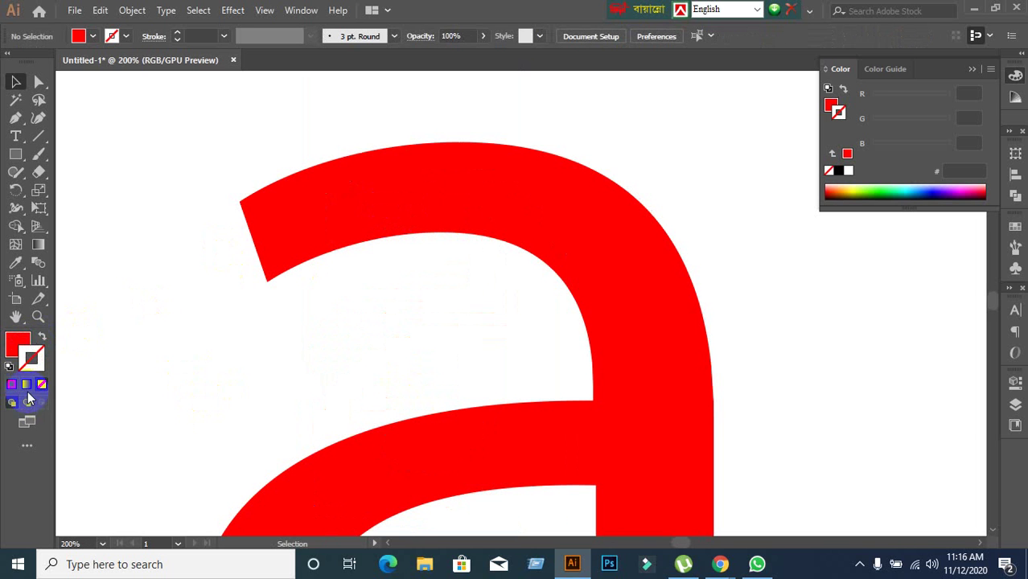
left_click(20, 347)
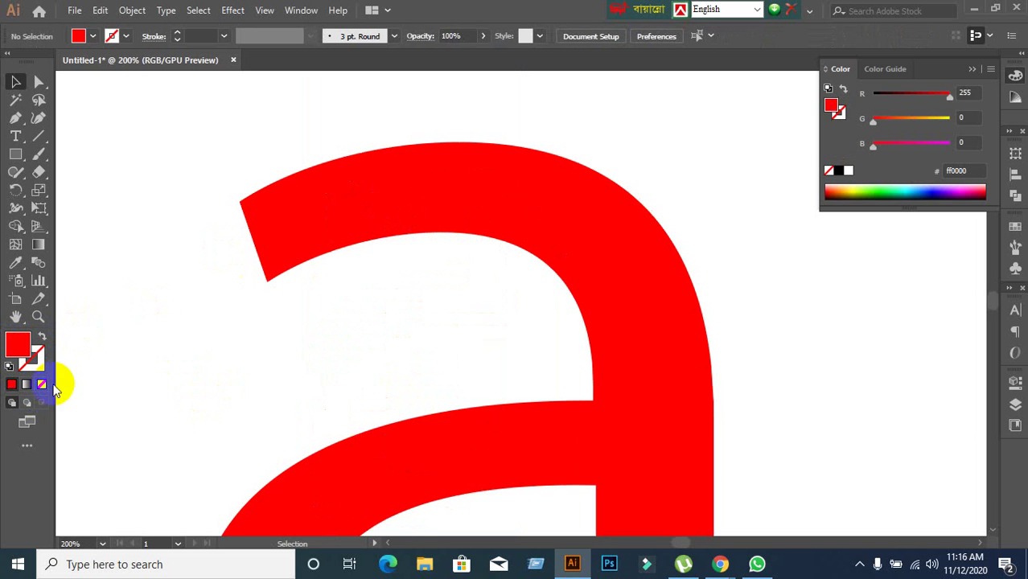
left_click(42, 384)
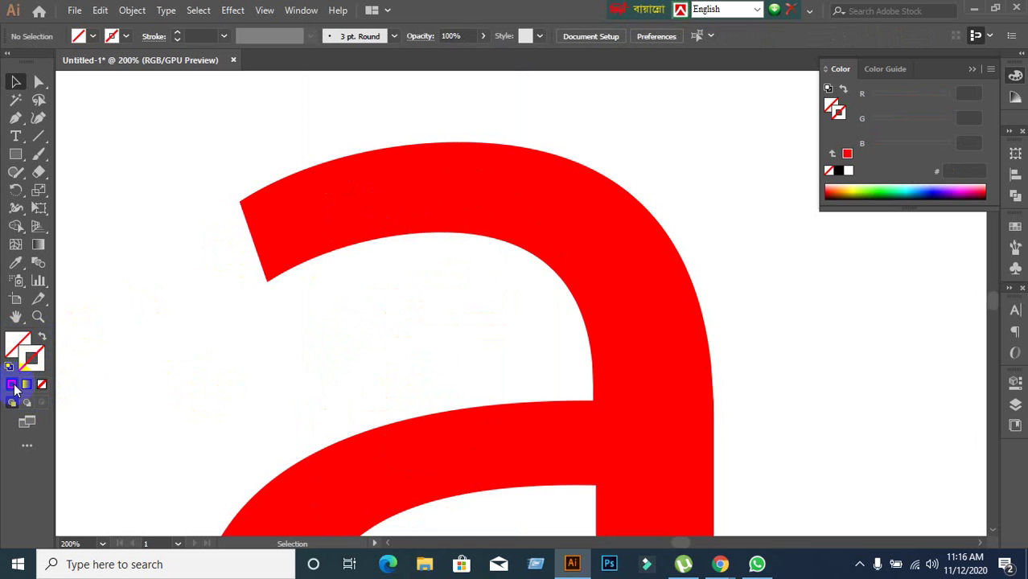
key("x")
left_click(11, 384)
Start a Pen tool path at the outer corner of the upper-left end of the letter "a"
scroll(535, 285, "up", 2)
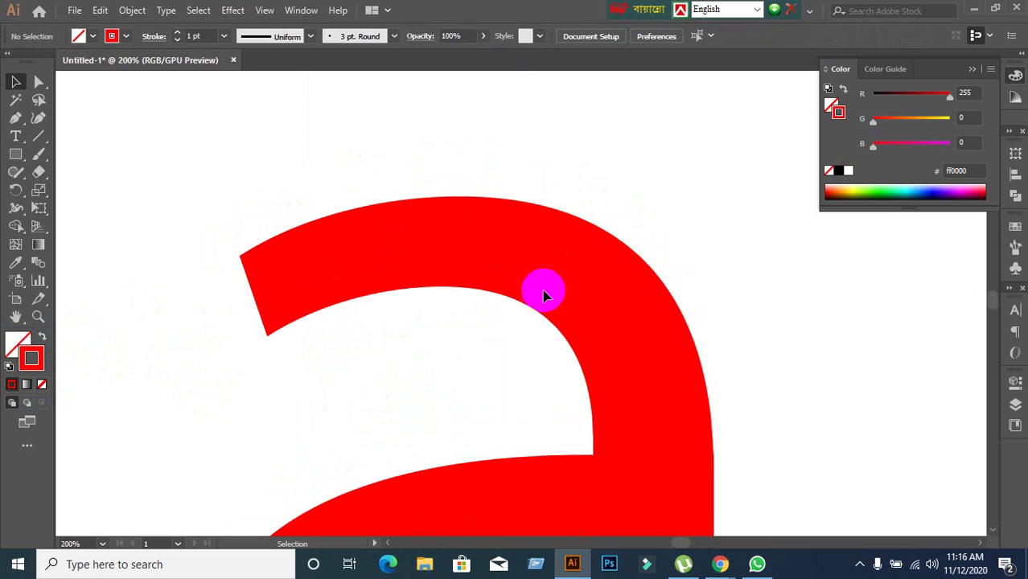
scroll(252, 206, "down", 3)
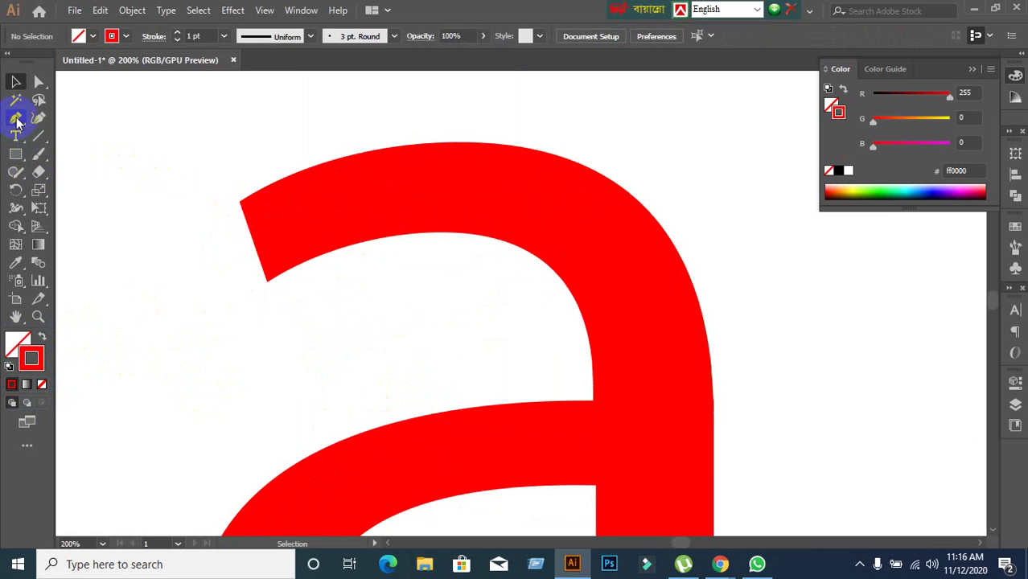
left_click(16, 119)
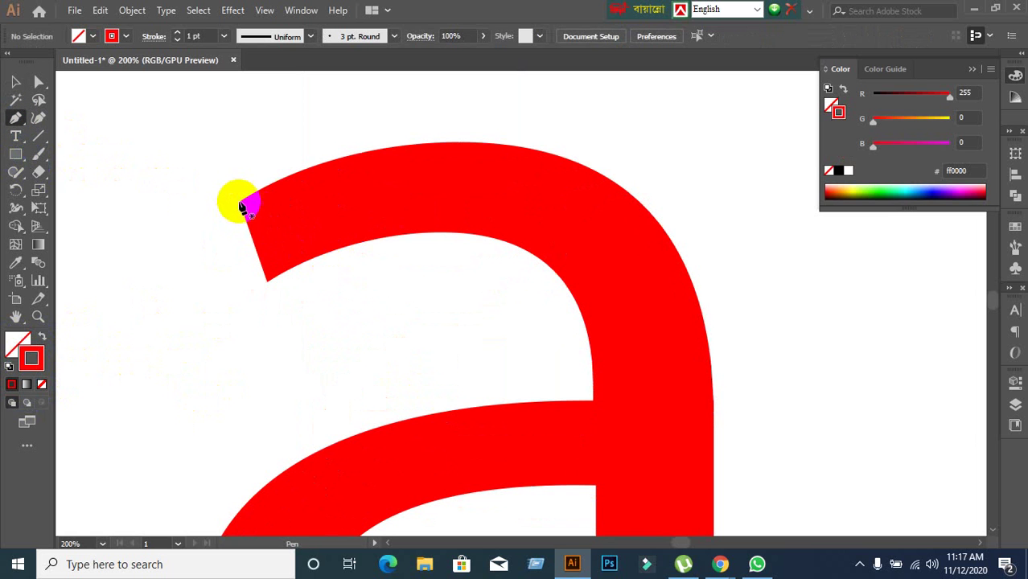
scroll(414, 258, "down", 5)
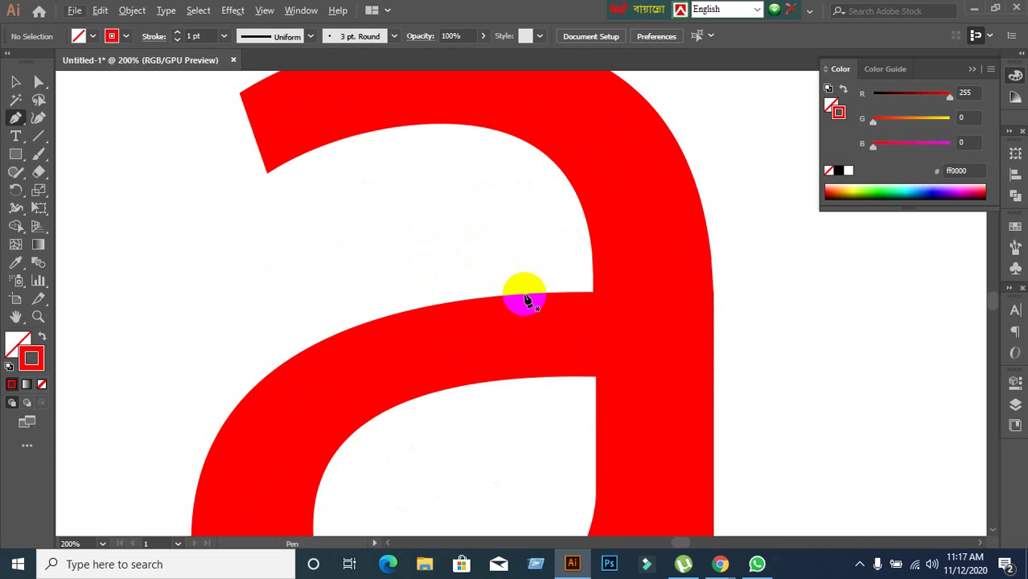
scroll(523, 298, "down", 3)
scroll(524, 298, "up", 6)
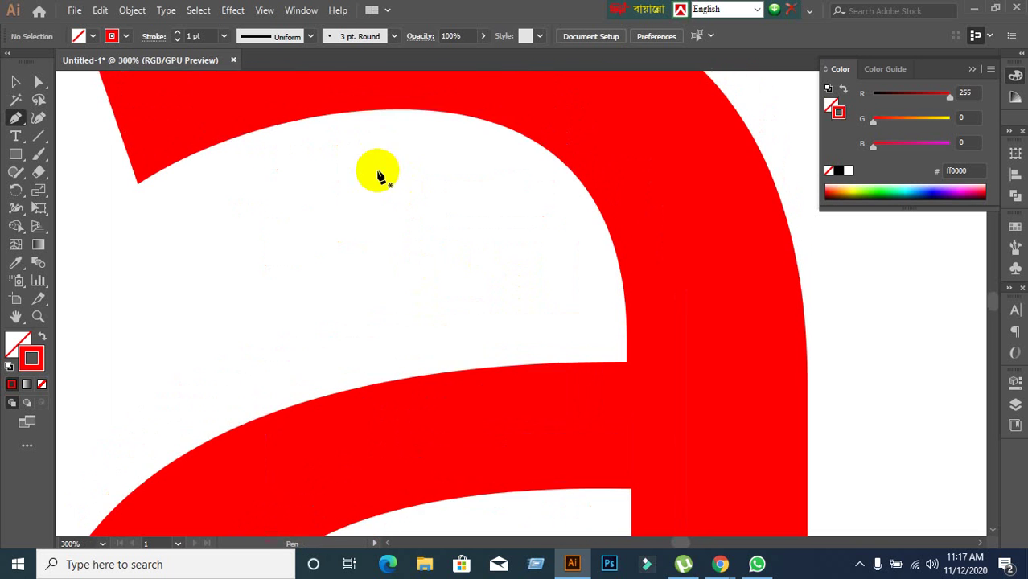
left_click_drag(377, 175, 407, 219)
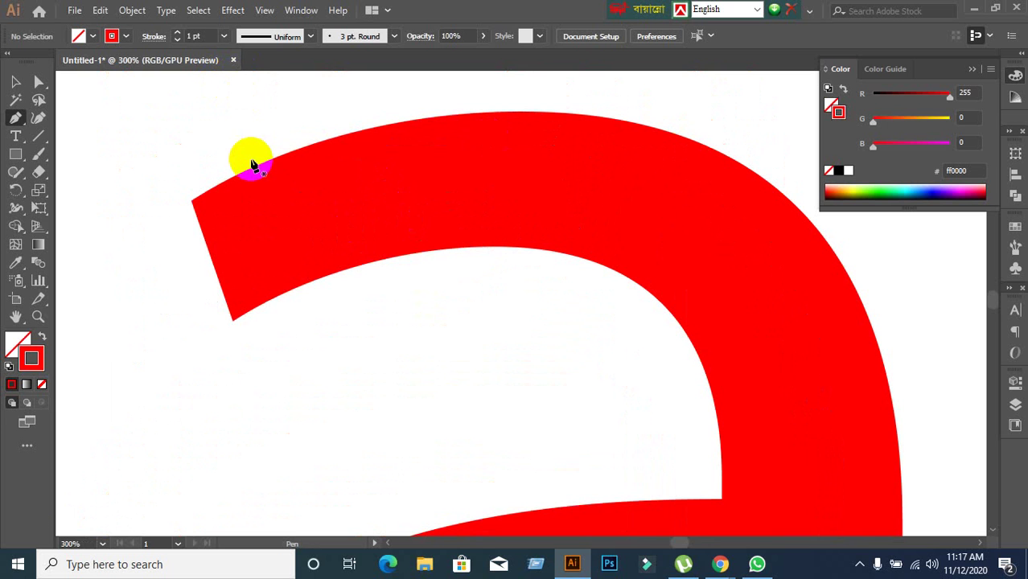
left_click_drag(420, 175, 110, 234)
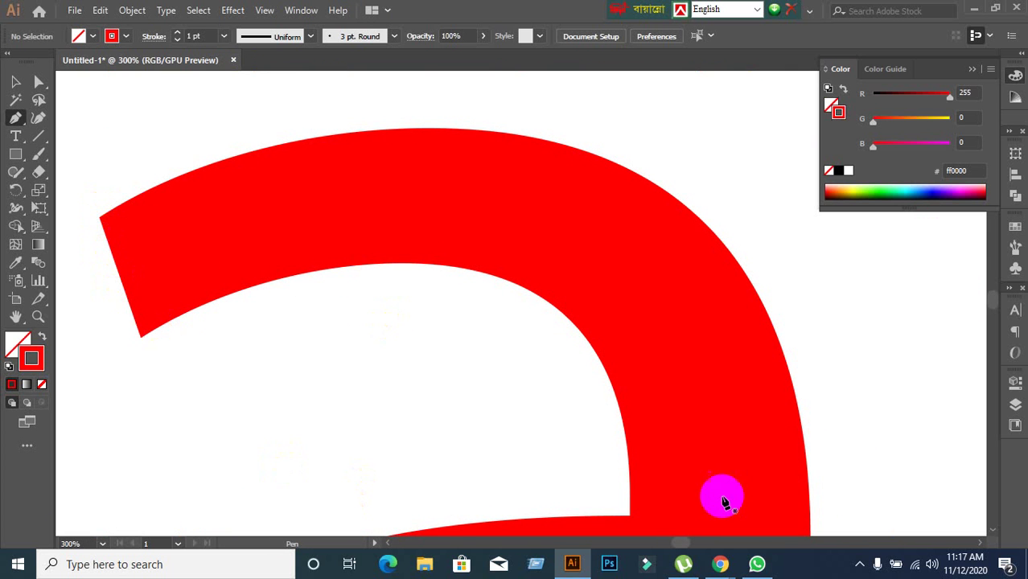
left_click(99, 216)
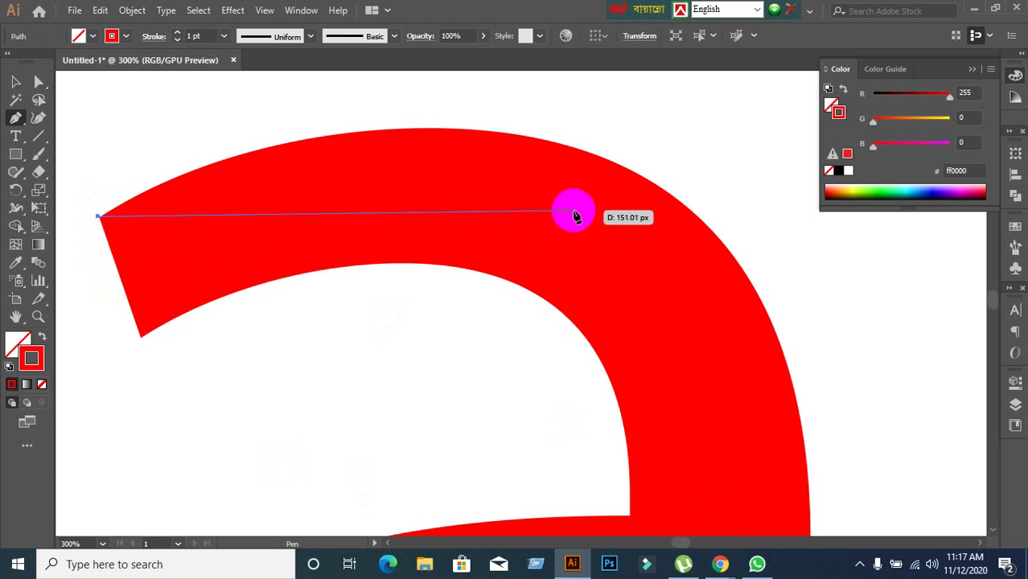
Try to trace the arch's outer edge with a smooth anchor past its crest and another point down the right side
left_click_drag(585, 151, 861, 228)
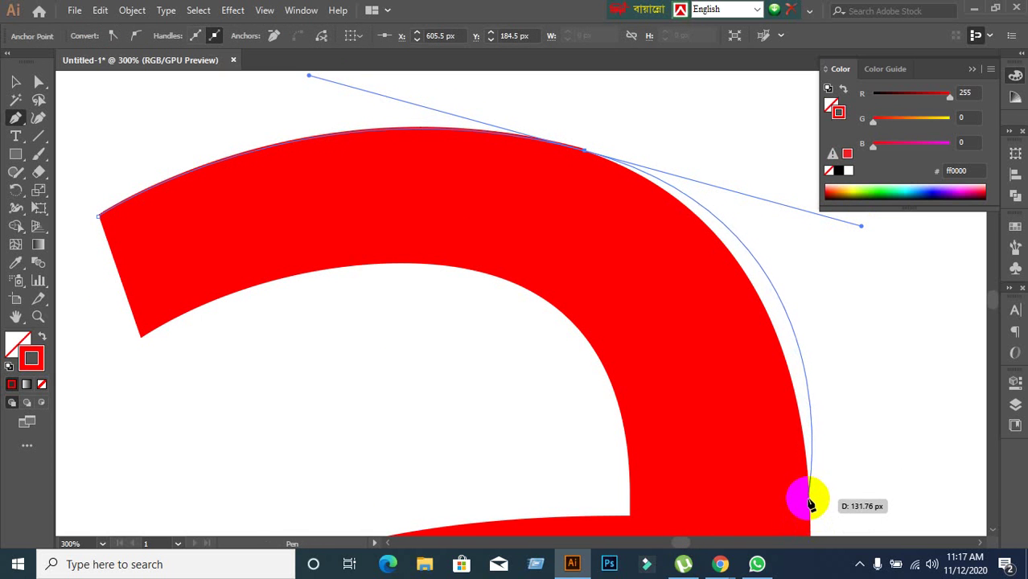
left_click(807, 435)
left_click(698, 316)
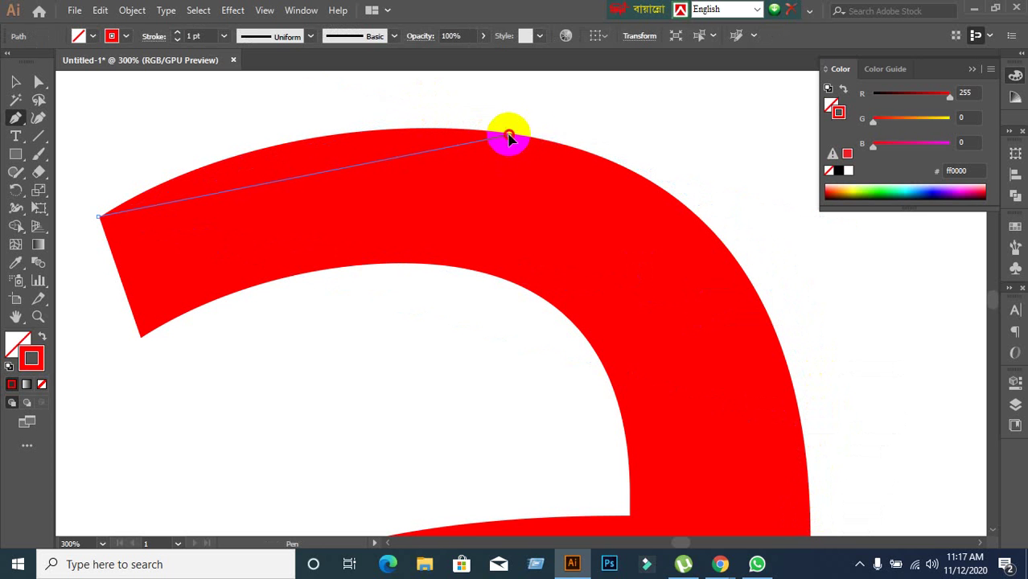
Try several positions for the smooth anchor along the arch's outer edge, undoing each trial curve
left_click_drag(508, 139, 707, 194)
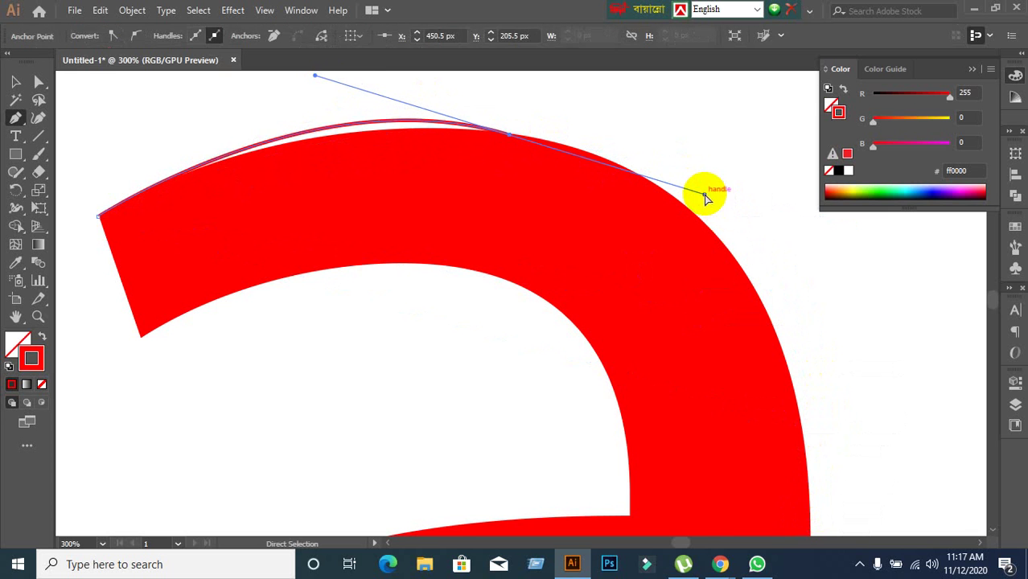
key("ctrl+z")
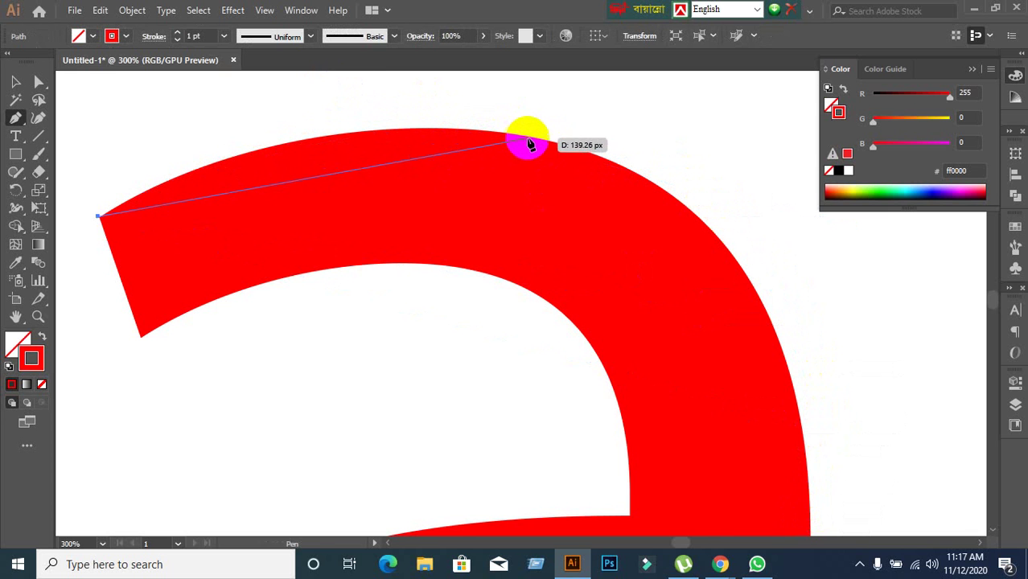
left_click_drag(595, 158, 836, 251)
key("ctrl+z")
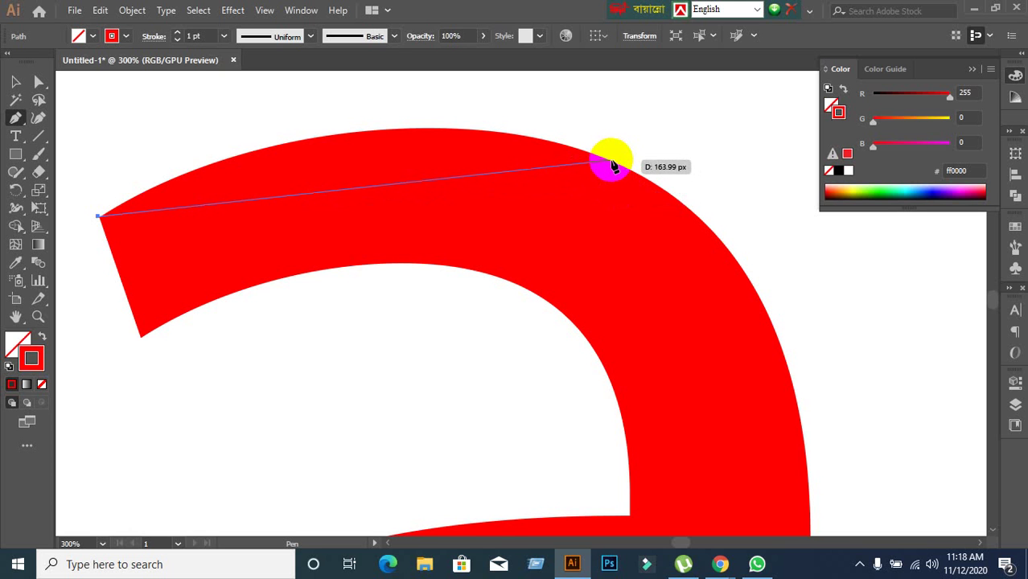
left_click_drag(610, 161, 626, 169)
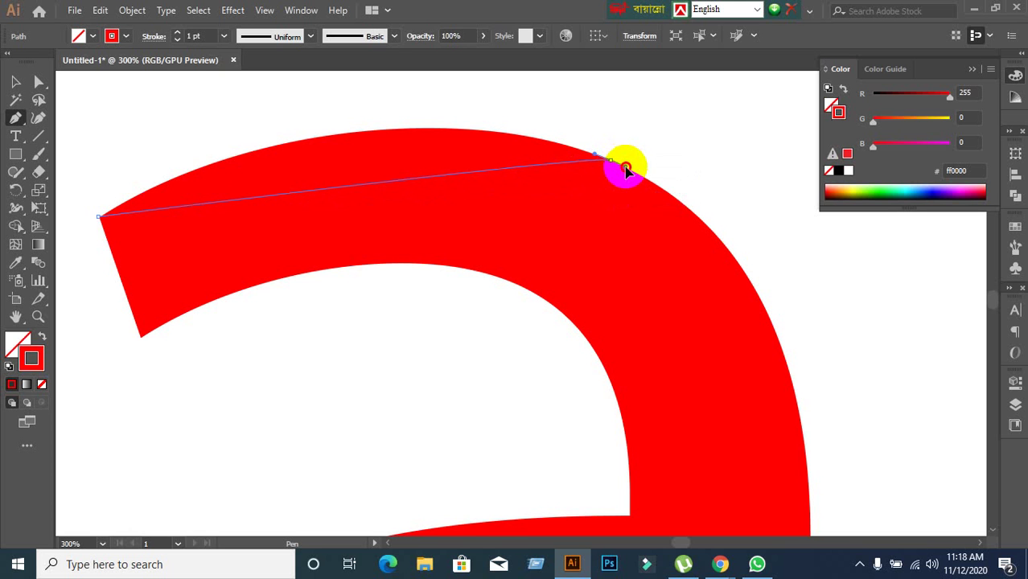
left_click_drag(626, 169, 848, 319)
key("ctrl+z")
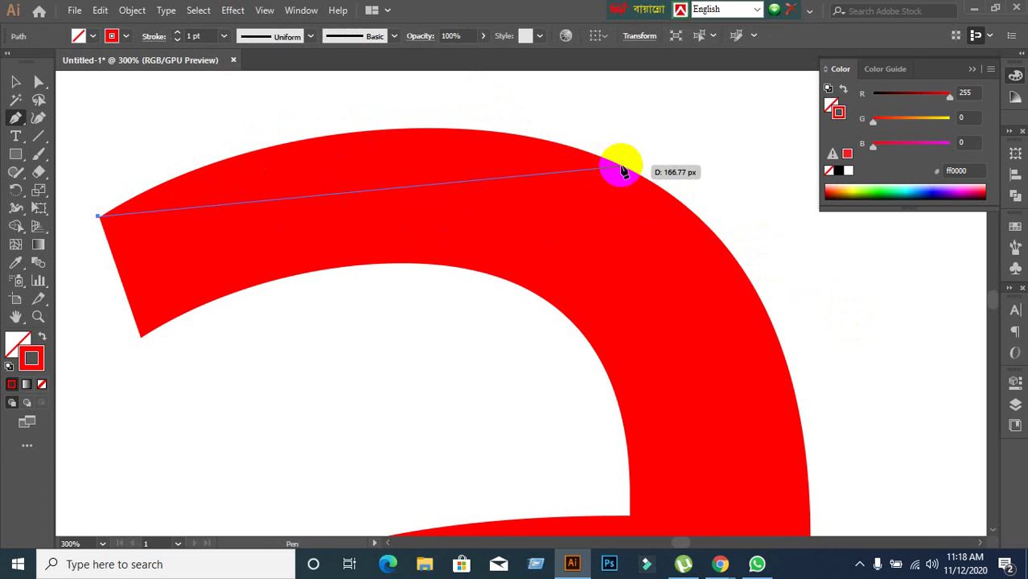
Try to fit a smooth anchor past the arch's crest by stretching its incoming handle until the curve follows the outer edge
left_click_drag(620, 167, 867, 278)
key("ctrl+z")
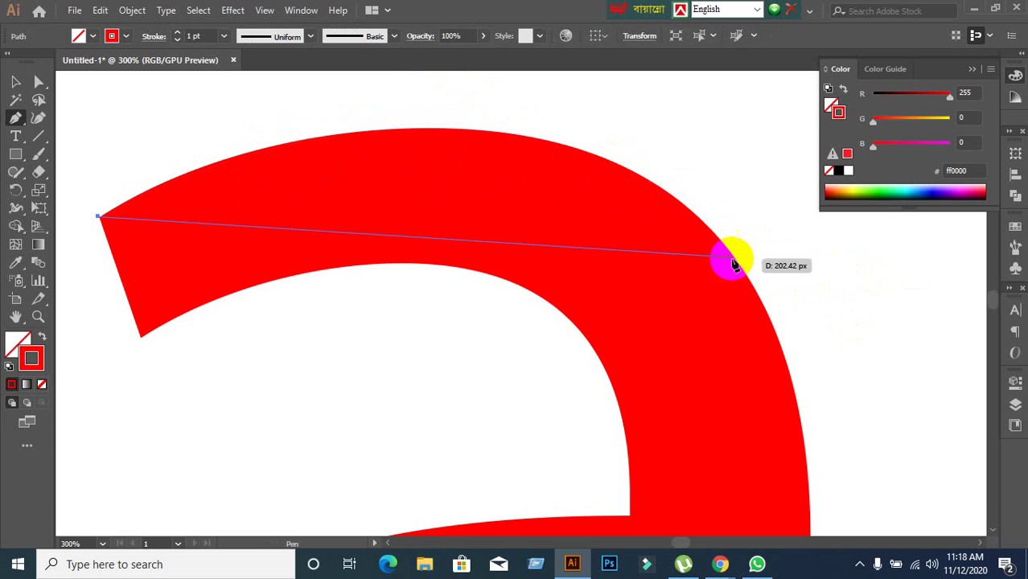
mouse_move(623, 167)
left_mouse_down()
mouse_move(656, 182)
mouse_move(583, 191)
left_mouse_up()
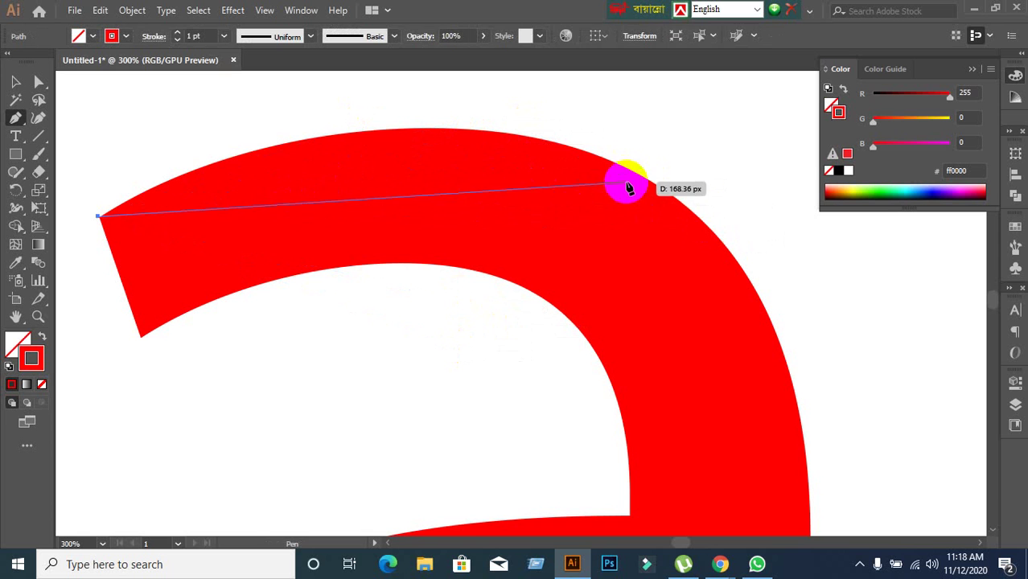
mouse_move(633, 172)
left_mouse_down()
mouse_move(653, 187)
mouse_move(633, 201)
mouse_move(658, 197)
mouse_move(617, 167)
left_mouse_up()
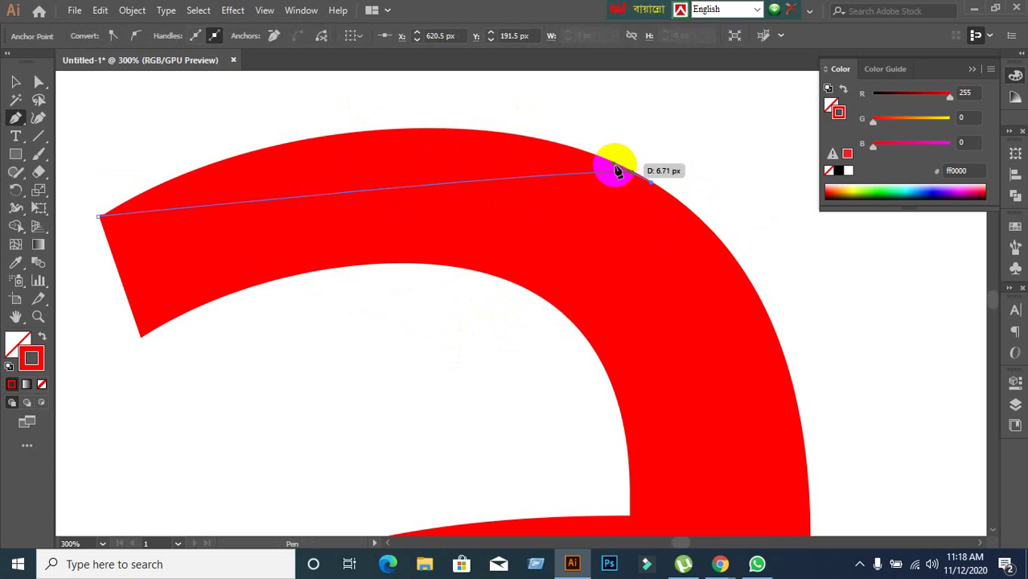
key("ctrl")
left_click_drag(617, 167, 369, 241)
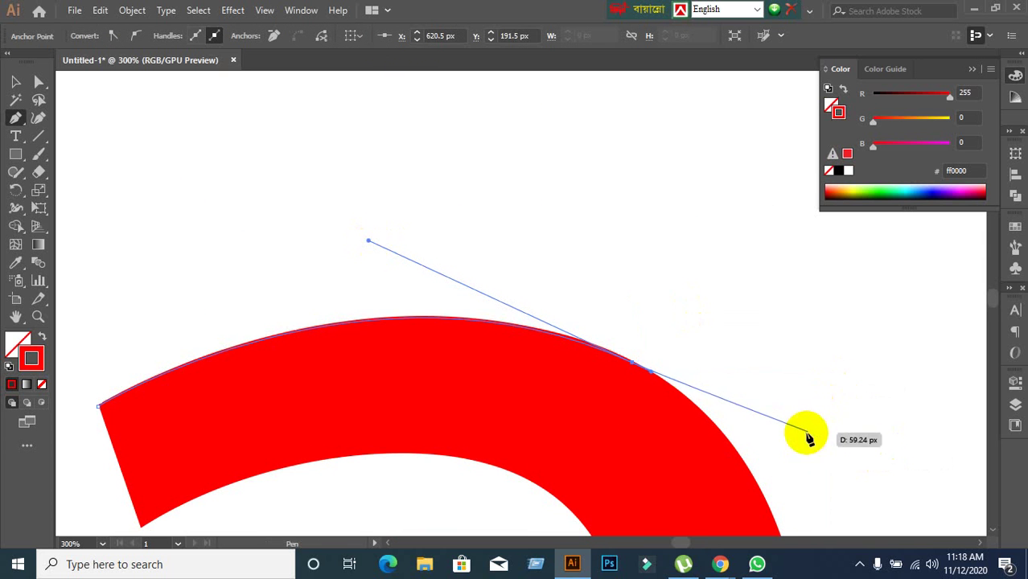
Set the traced path's stroke colour to dark grey #232323
left_click_drag(807, 431, 711, 202)
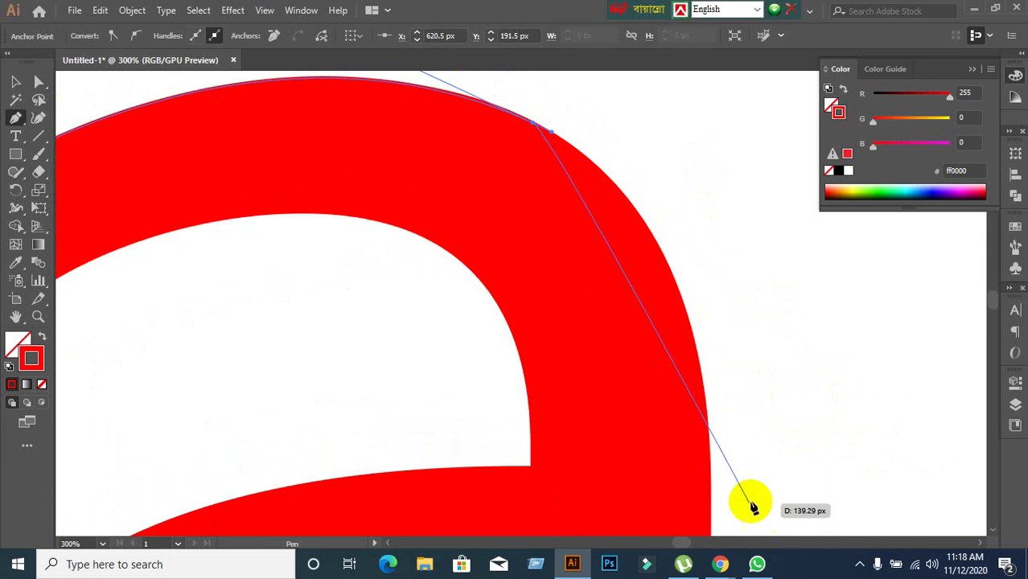
left_click(696, 417)
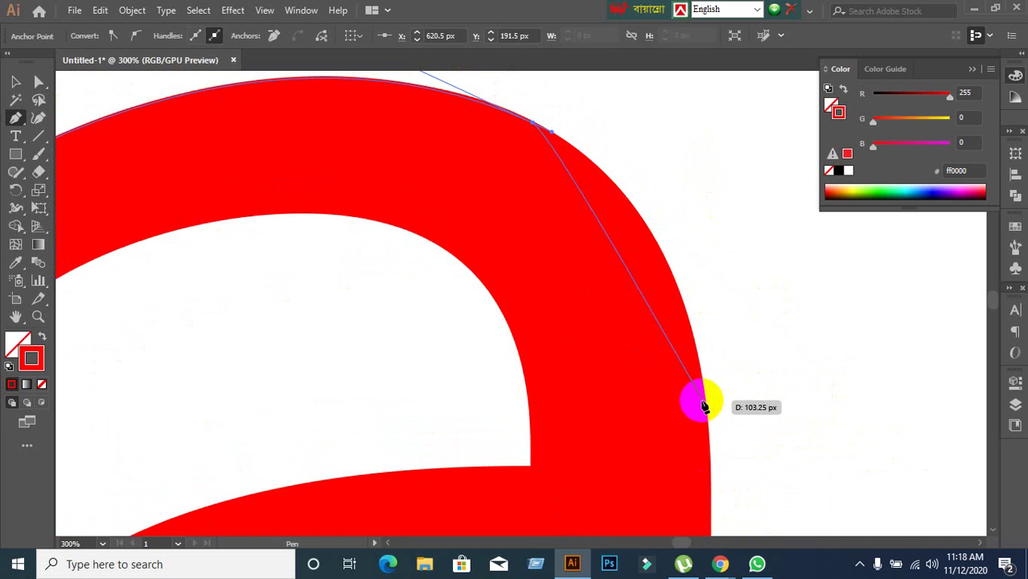
double_click(41, 367)
mouse_move(345, 333)
left_mouse_down()
mouse_move(303, 374)
mouse_move(287, 350)
left_mouse_up()
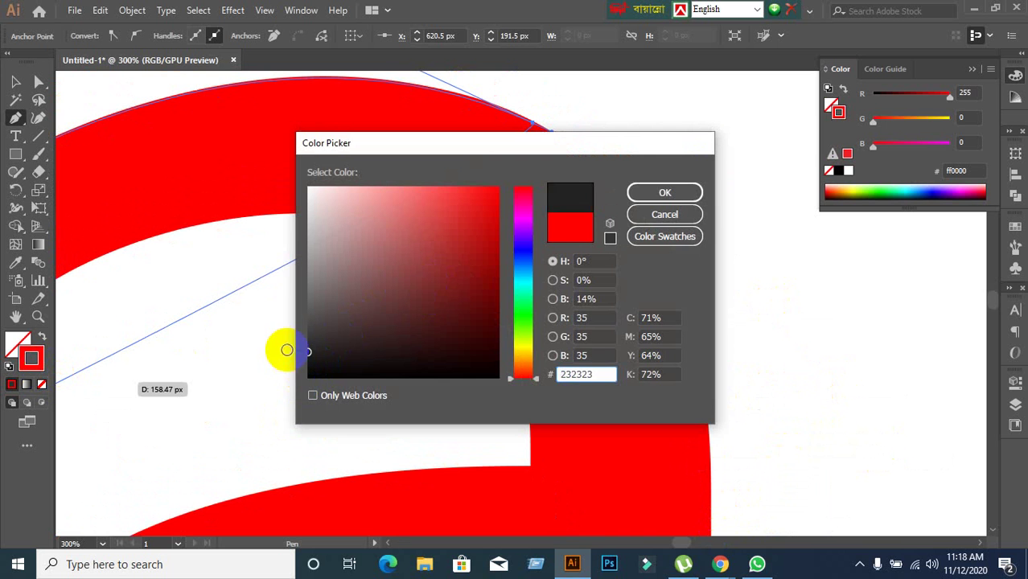
left_click(664, 192)
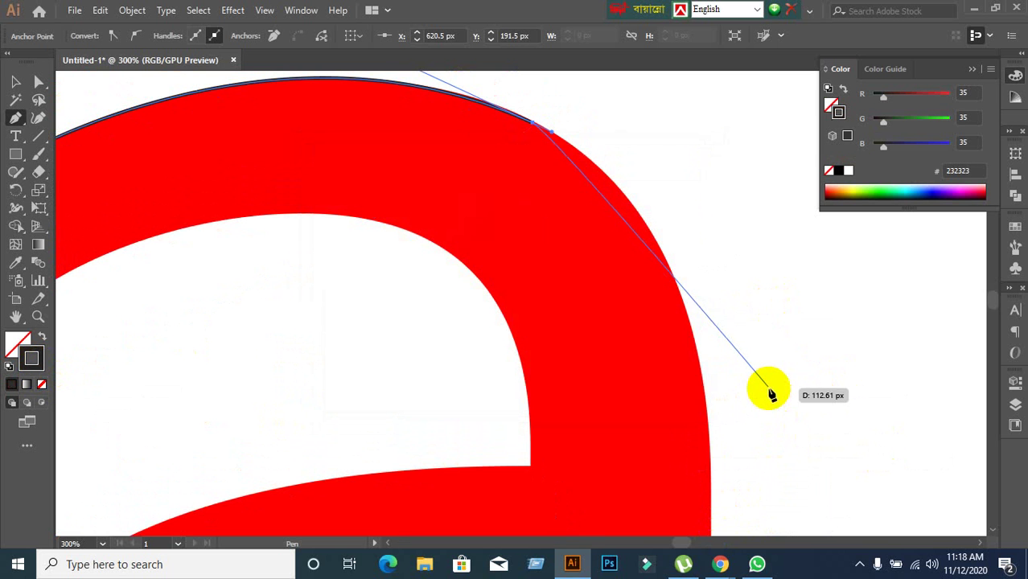
Try to place a smooth anchor low on the arch's right outer edge with short handles along the edge
left_click_drag(772, 394, 730, 389)
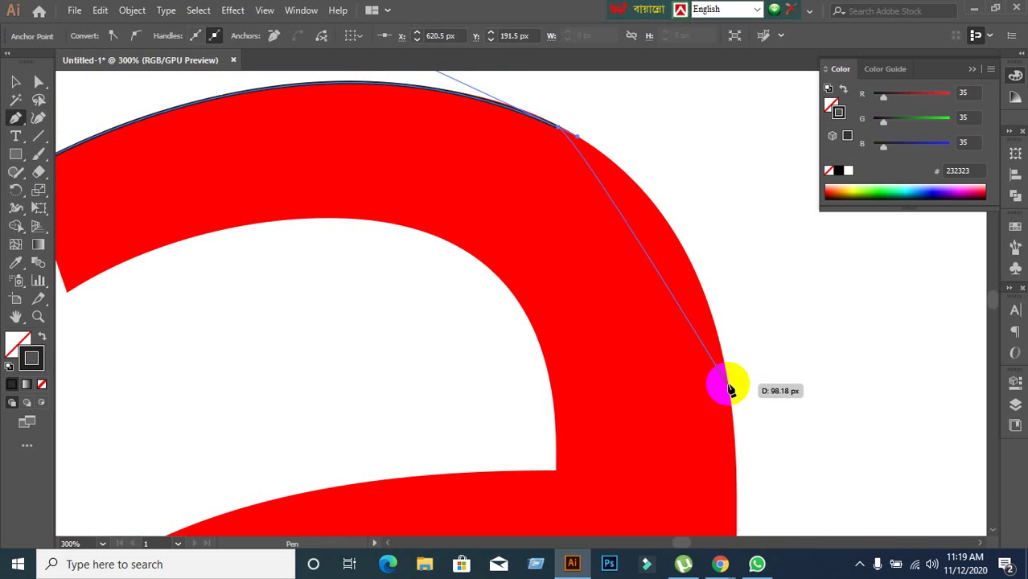
left_click_drag(730, 389, 728, 390)
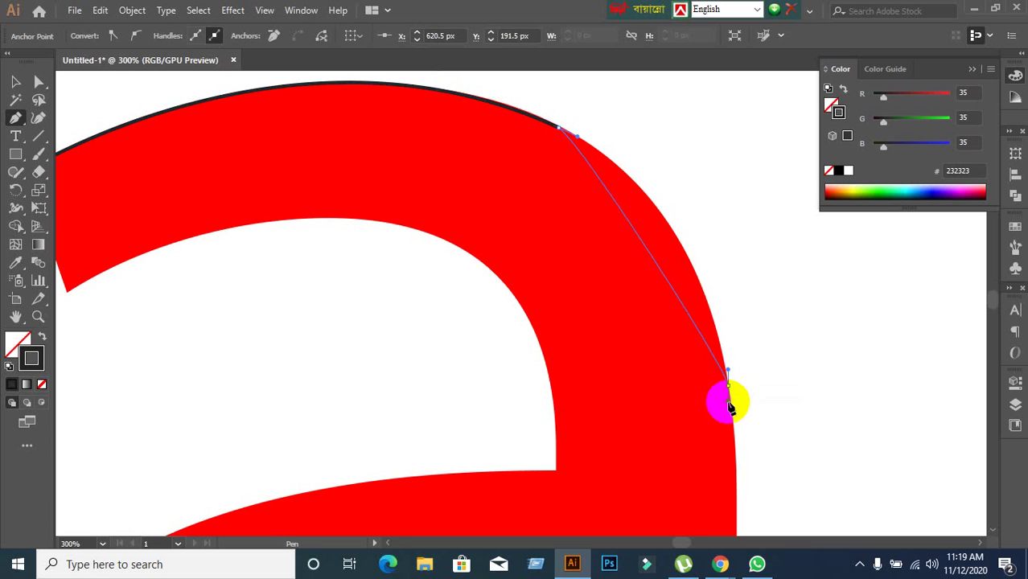
left_click_drag(730, 406, 727, 386)
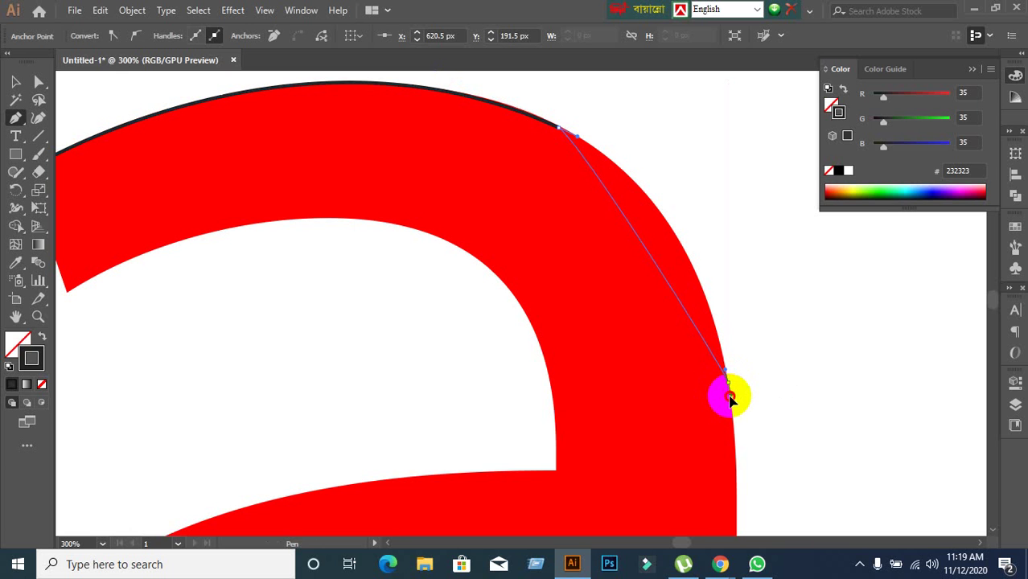
left_click(729, 394)
left_click_drag(730, 400, 724, 374)
Place a short-handled smooth anchor past the arch's crest and extend its incoming handle until the curve matches the outer edge
left_click_drag(728, 391, 706, 217)
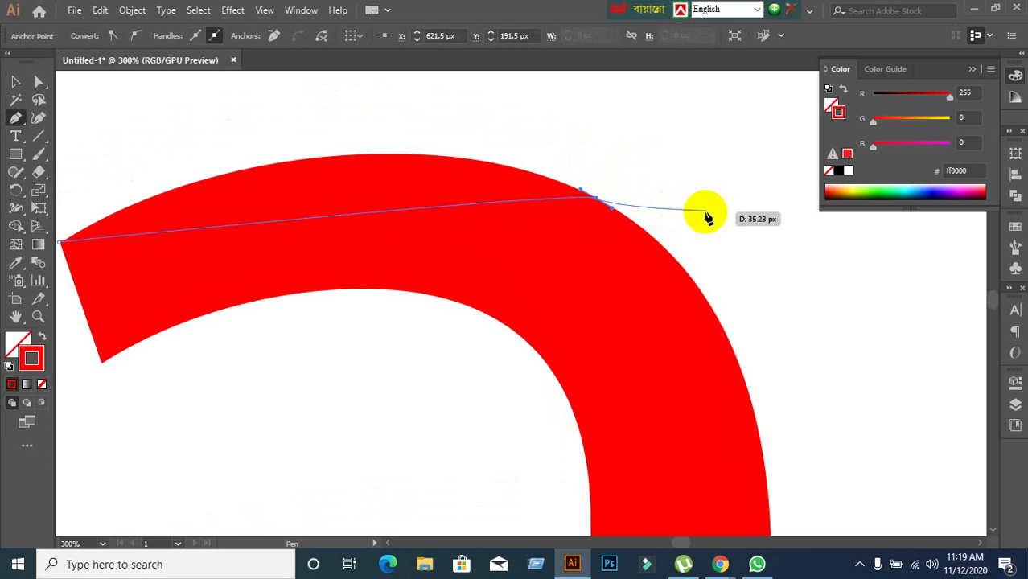
left_click_drag(706, 217, 585, 212)
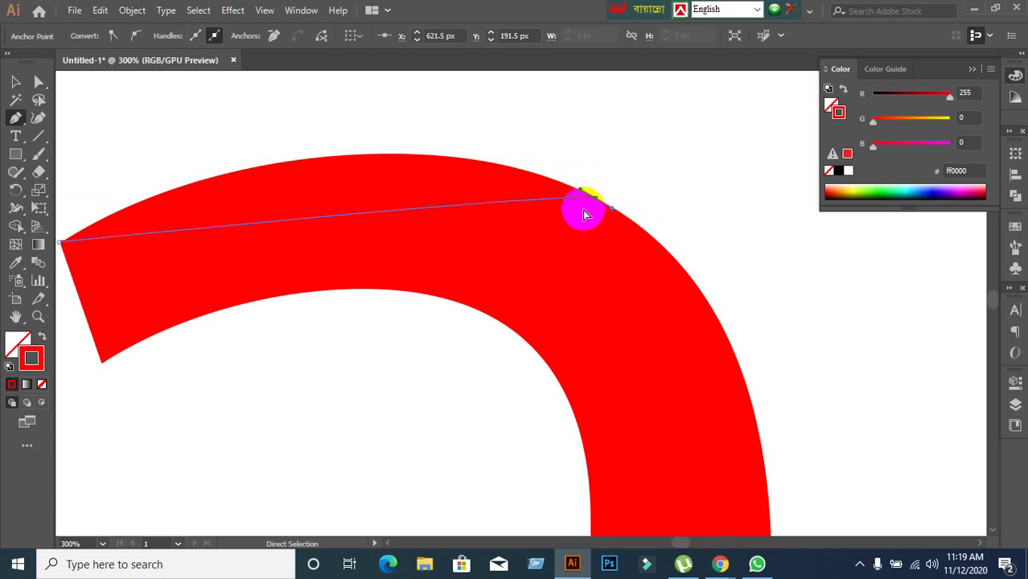
left_click(591, 197)
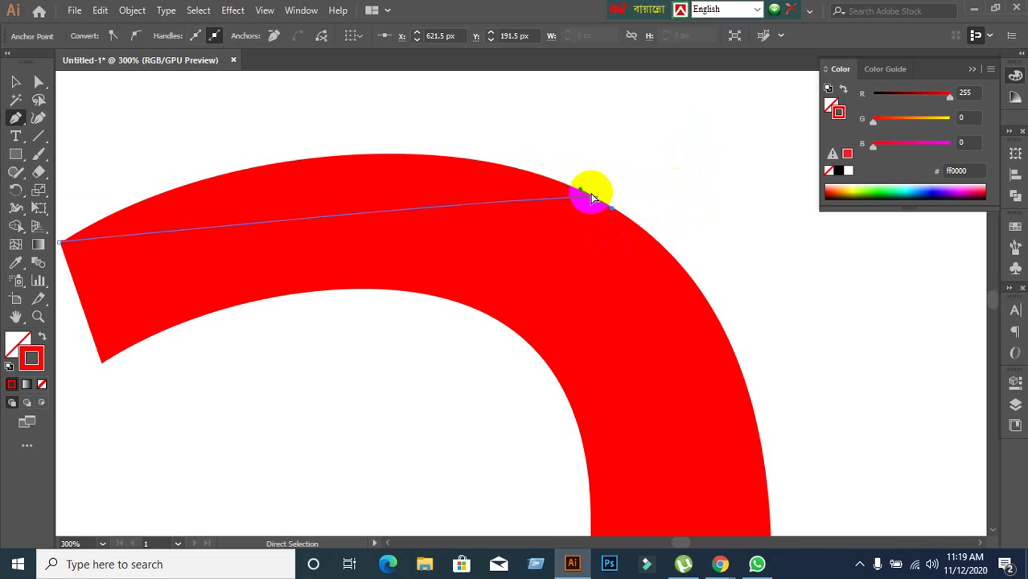
left_click(580, 196)
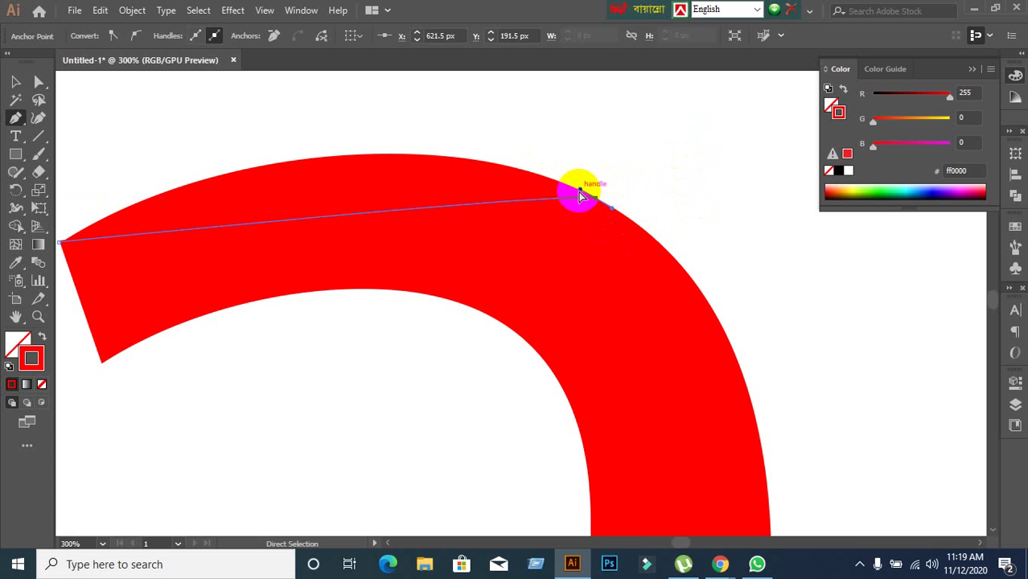
left_click_drag(578, 193, 318, 286)
scroll(342, 85, "up", 5)
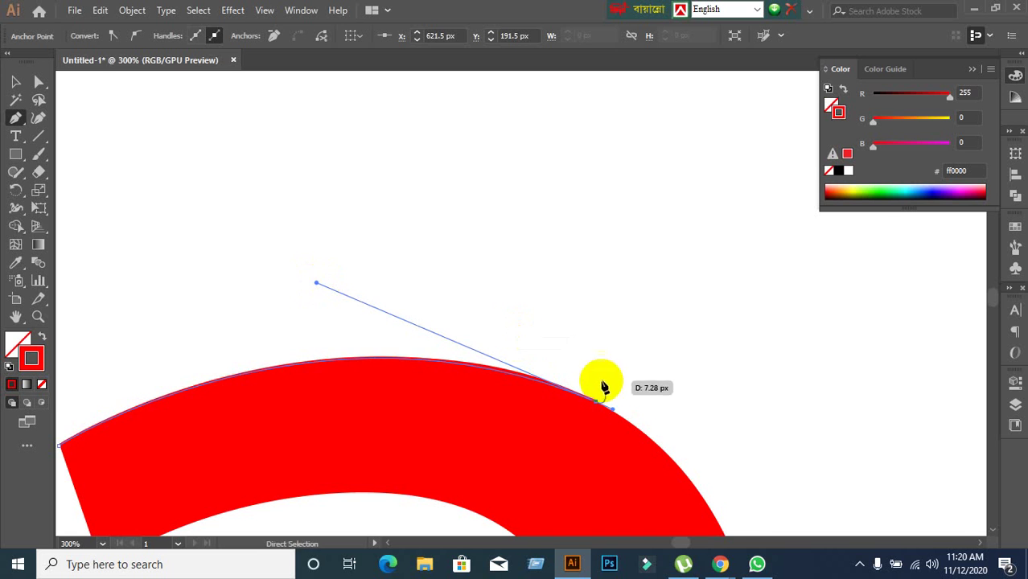
Add a smooth anchor low on the arch's right outer edge and extend its incoming handle upward to fit the curve
scroll(712, 273, "down", 5)
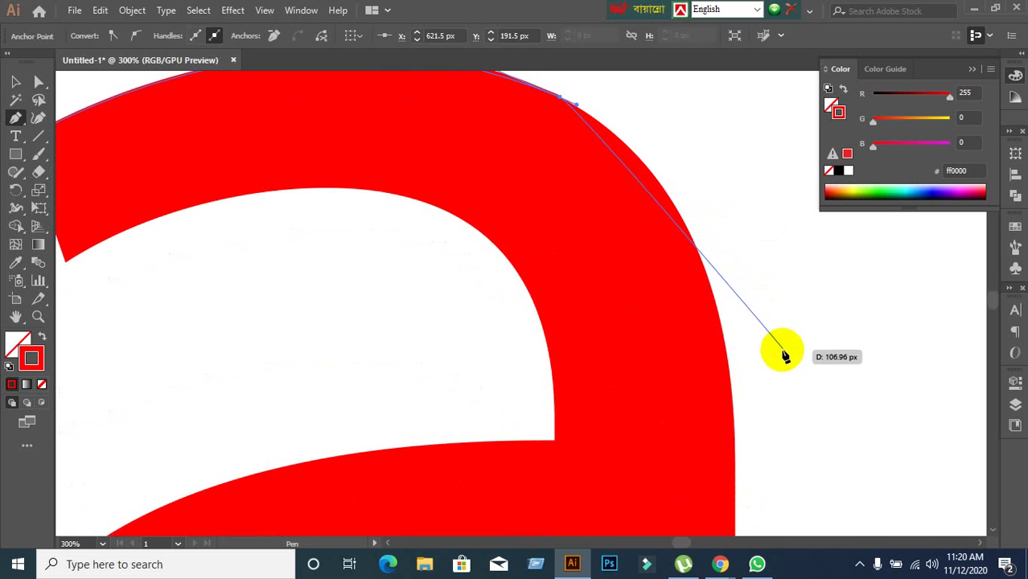
left_click_drag(769, 335, 770, 390)
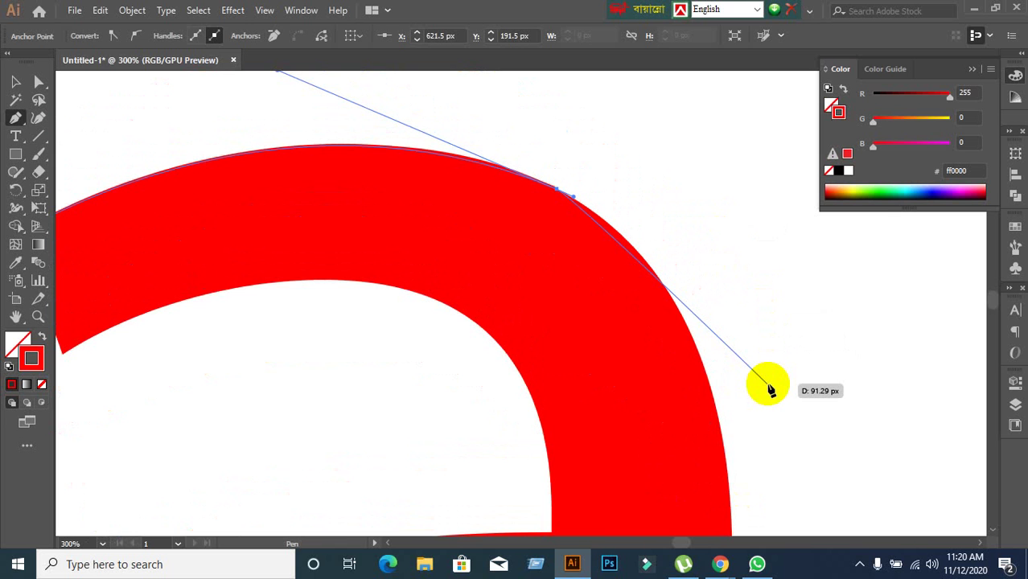
left_click_drag(553, 197, 706, 200)
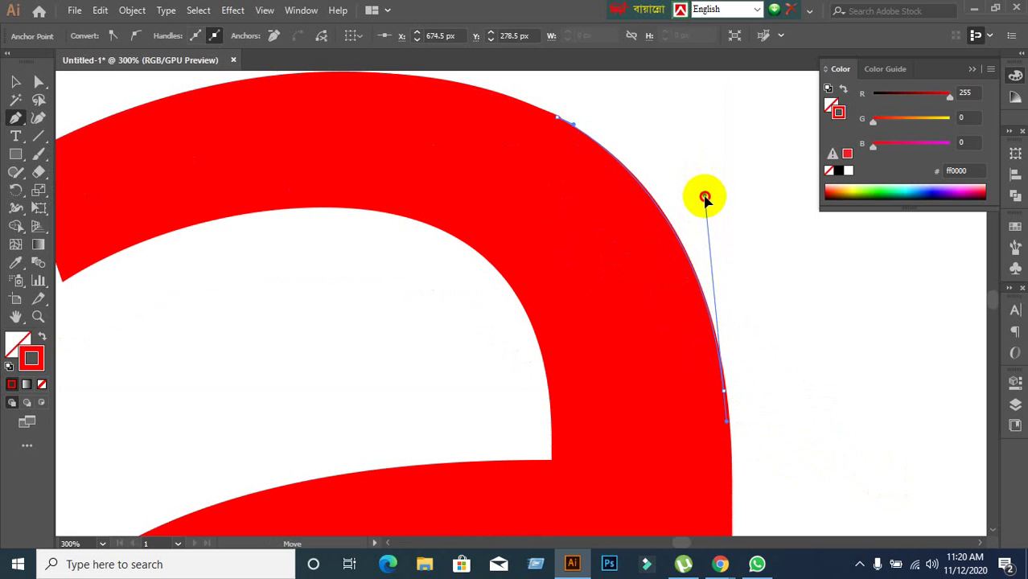
left_click_drag(787, 467, 727, 232)
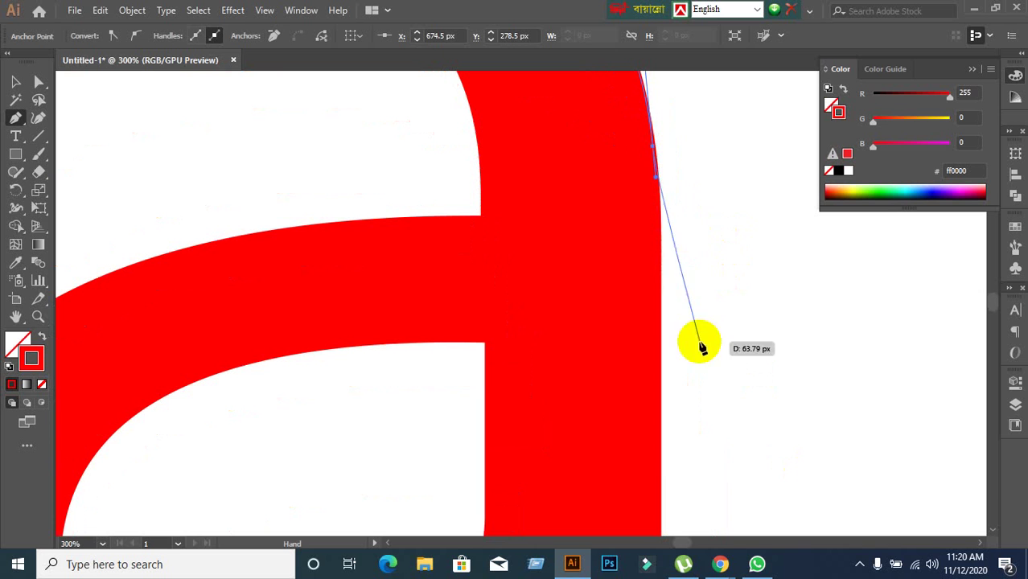
Turn off Snap to Pixel
left_click_drag(663, 383, 254, 50)
left_click(261, 13)
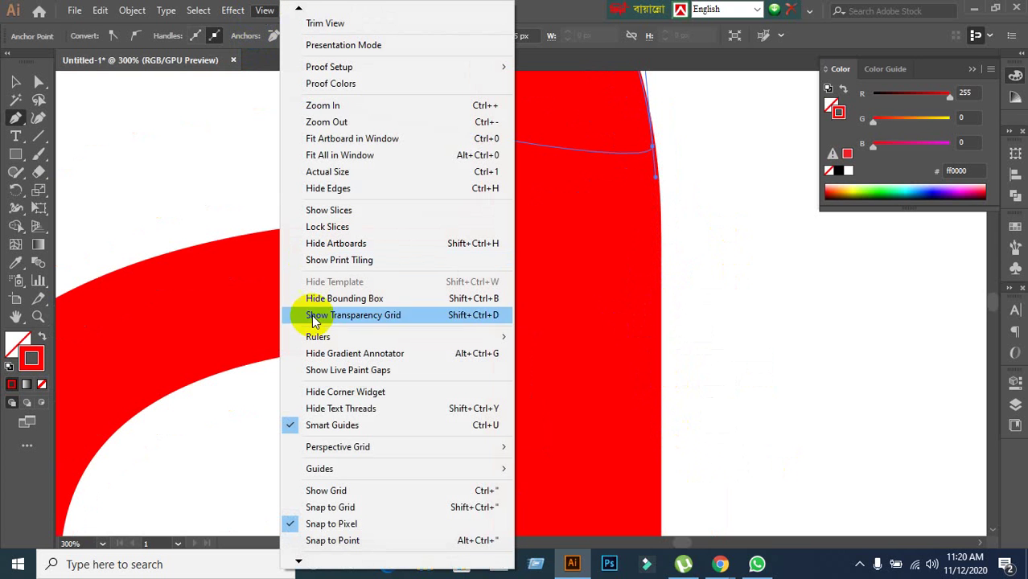
left_click(298, 560)
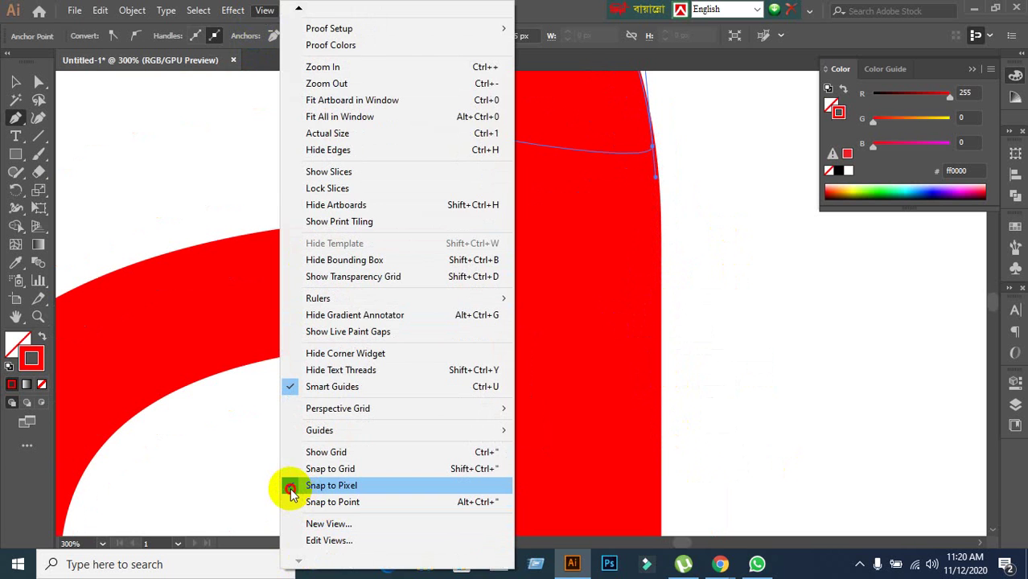
left_click(291, 487)
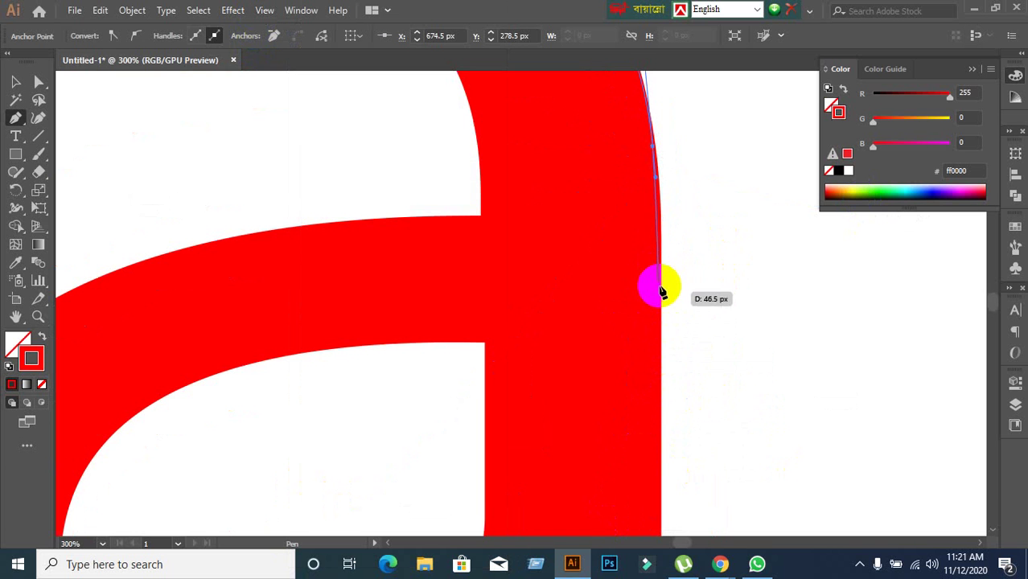
Trace the stem's right edge with two smooth anchors, one at the straight part's upper end and one where it starts flaring
mouse_move(659, 310)
left_mouse_down()
mouse_move(657, 427)
mouse_move(656, 314)
mouse_move(668, 269)
mouse_move(659, 296)
left_mouse_up()
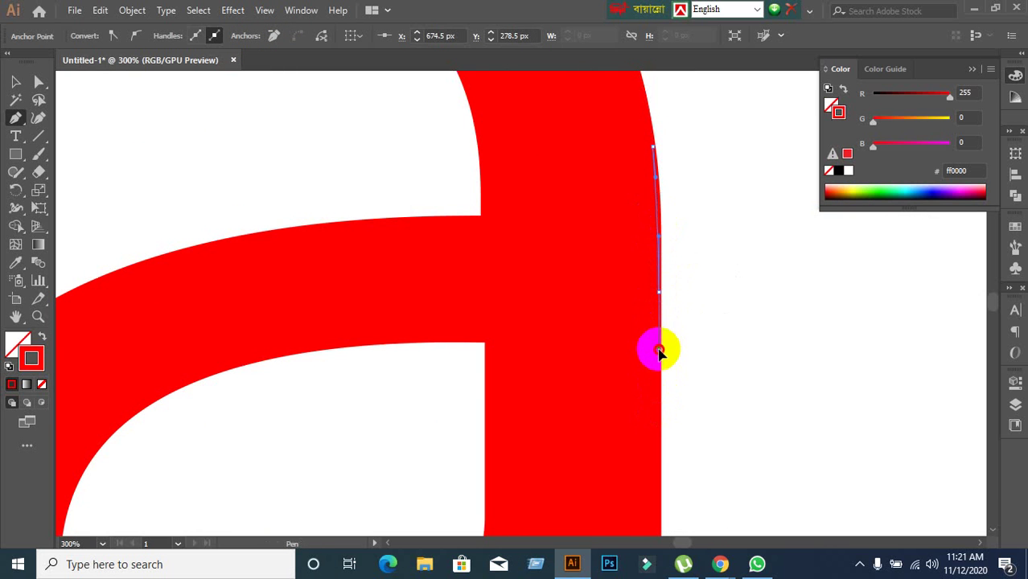
left_click_drag(668, 402, 645, 149)
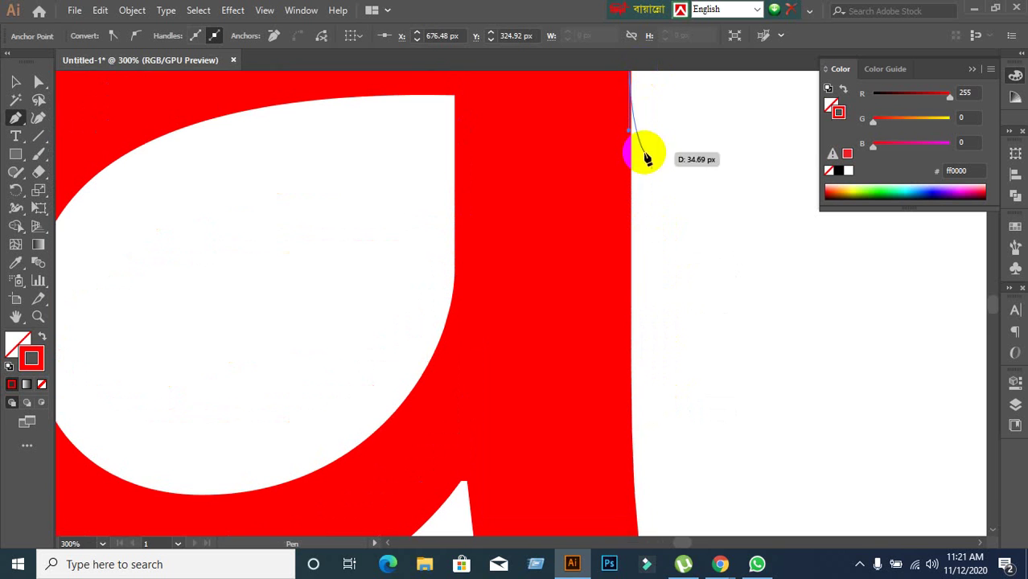
left_click(630, 422)
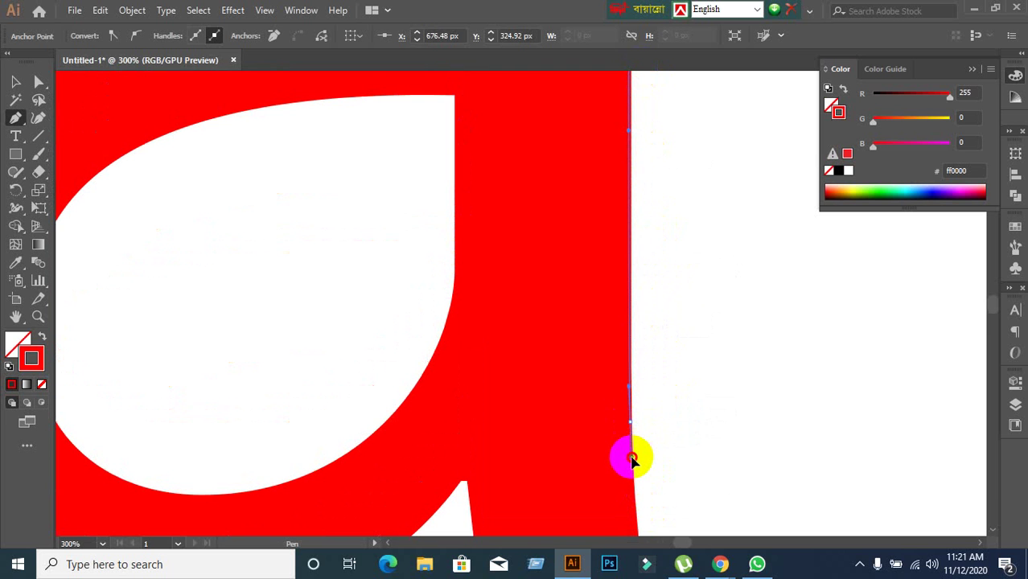
Place a smooth anchor at the stem's lower-right corner, shaping the segment to the flared edge
left_click_drag(688, 523, 648, 292)
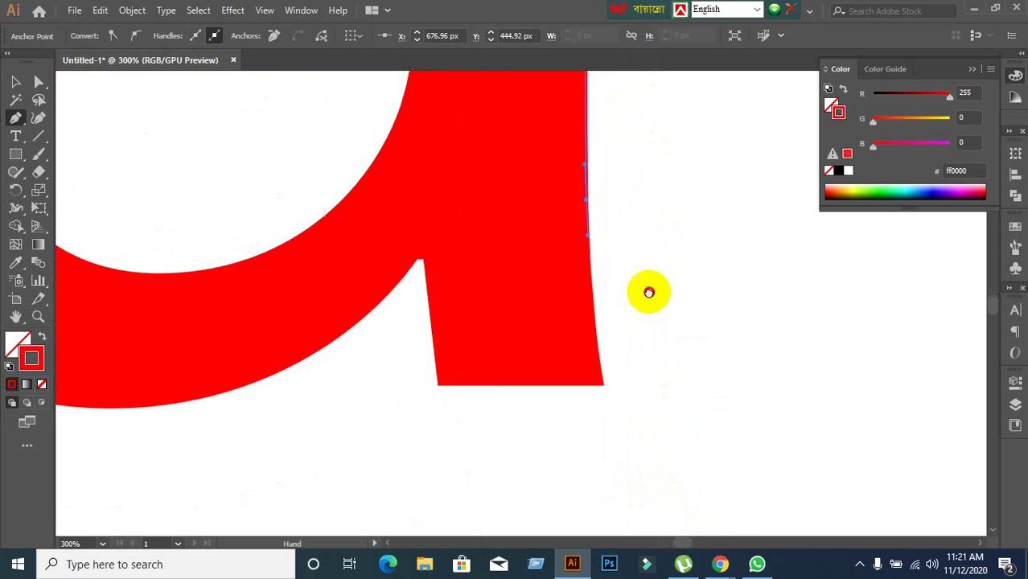
left_click_drag(587, 277, 607, 265)
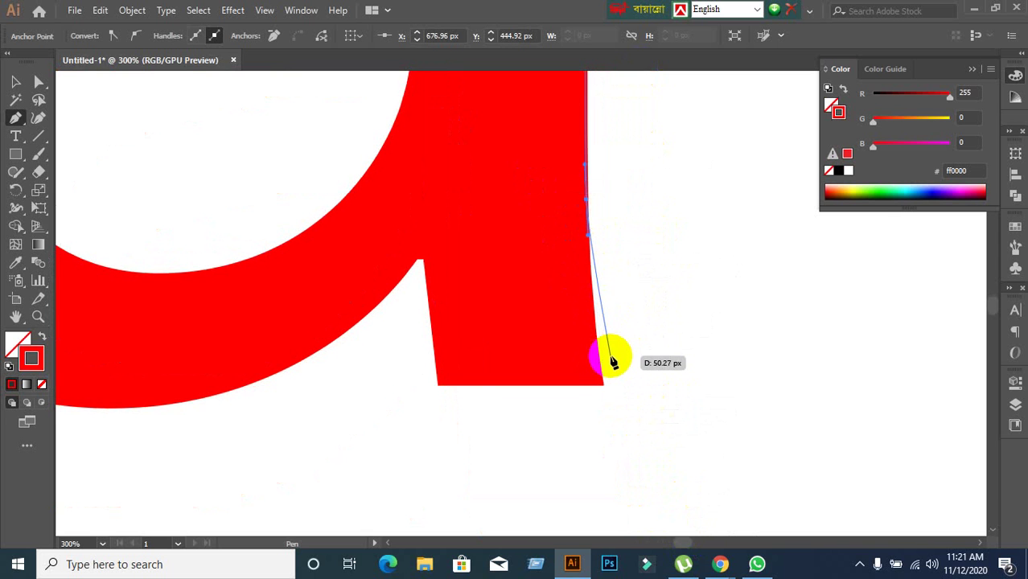
left_click_drag(612, 362, 603, 385)
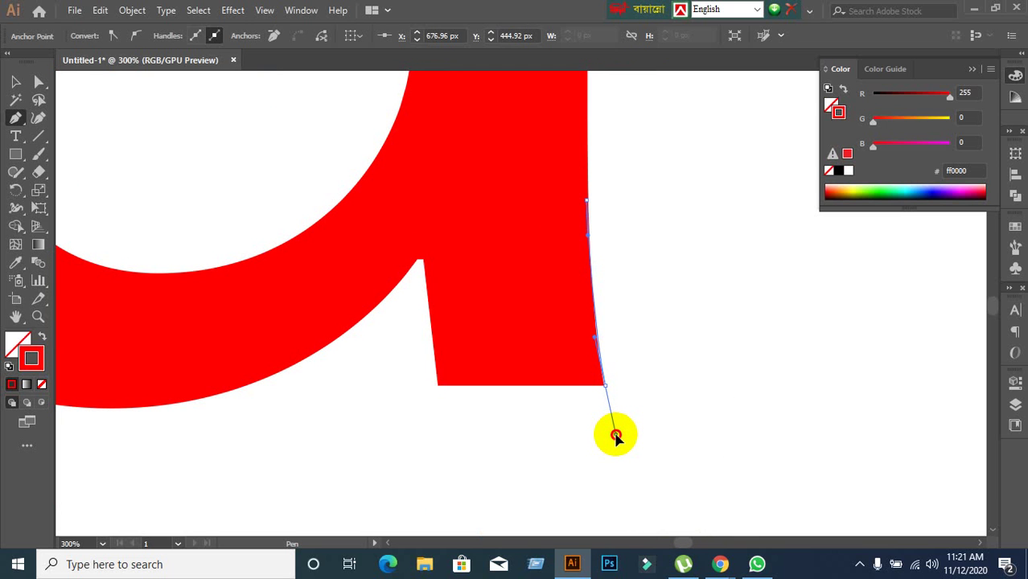
Try to turn the outgoing handle of the lower-right corner anchor along the stem's bottom edge
left_click_drag(615, 435, 417, 399)
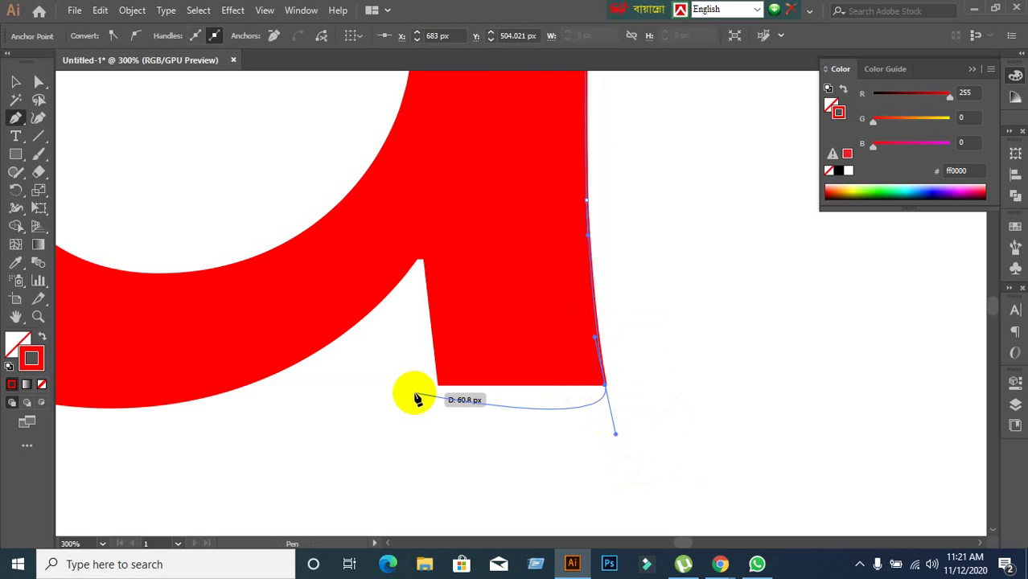
left_click_drag(417, 399, 540, 389)
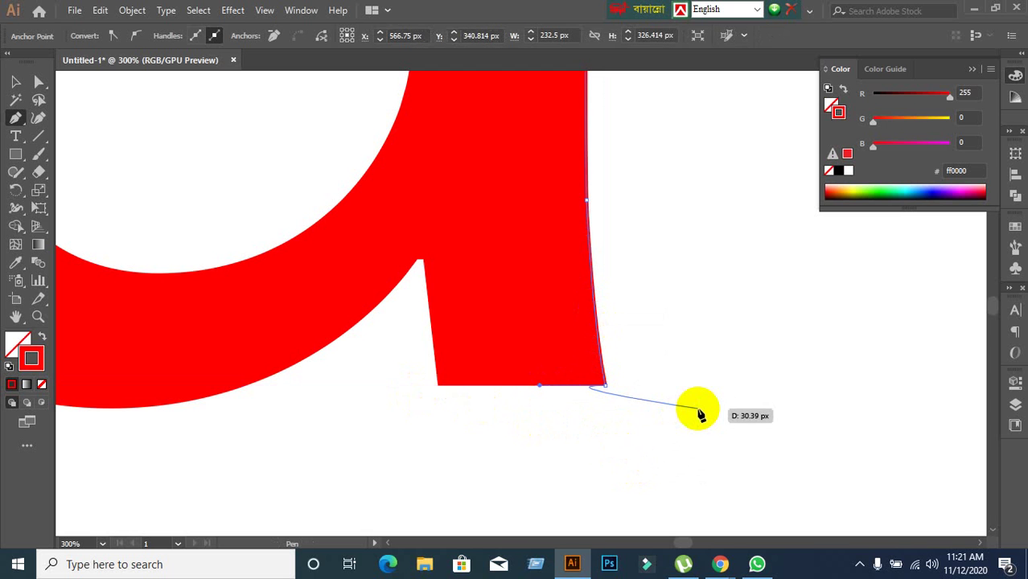
key("ctrl")
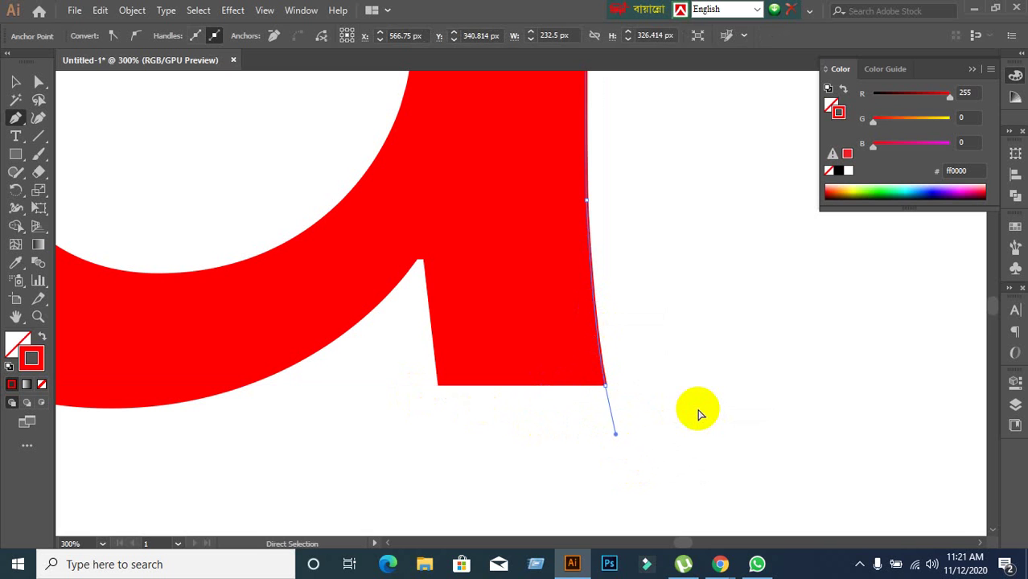
Retract the outgoing handle of the anchor at the stem's lower-right corner, keeping the incoming one
left_click(607, 392)
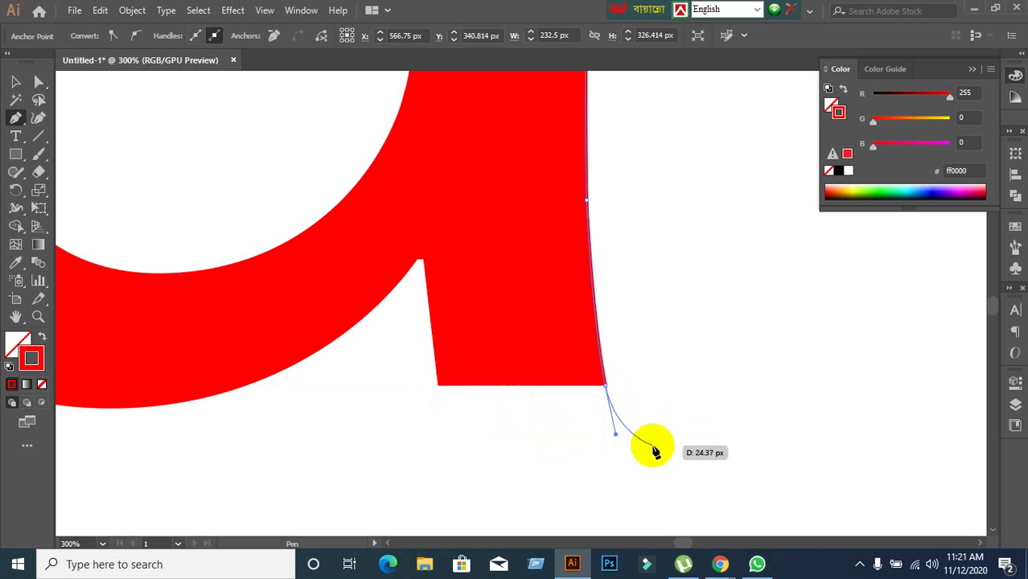
left_click(604, 387)
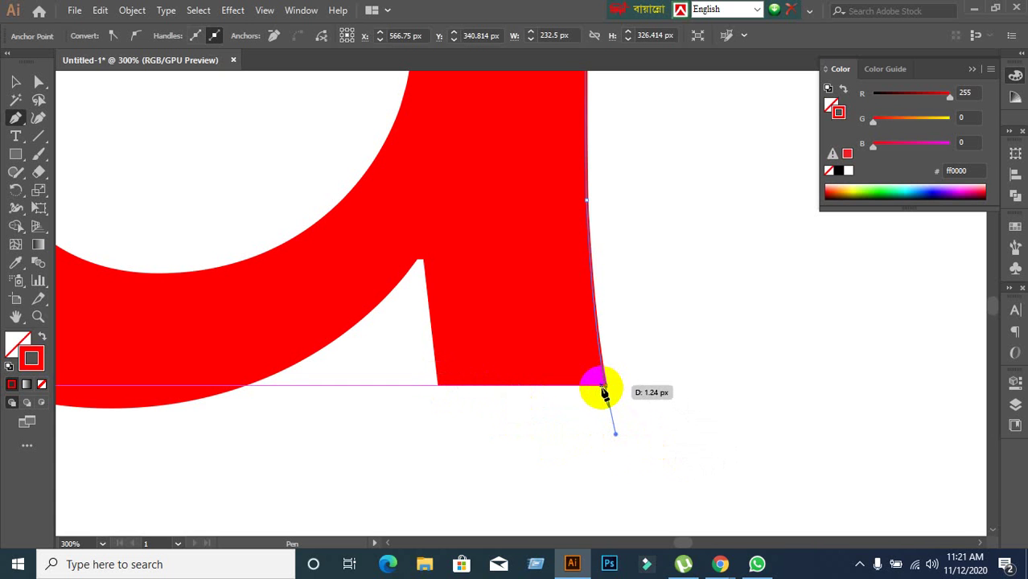
left_click_drag(605, 390, 603, 390)
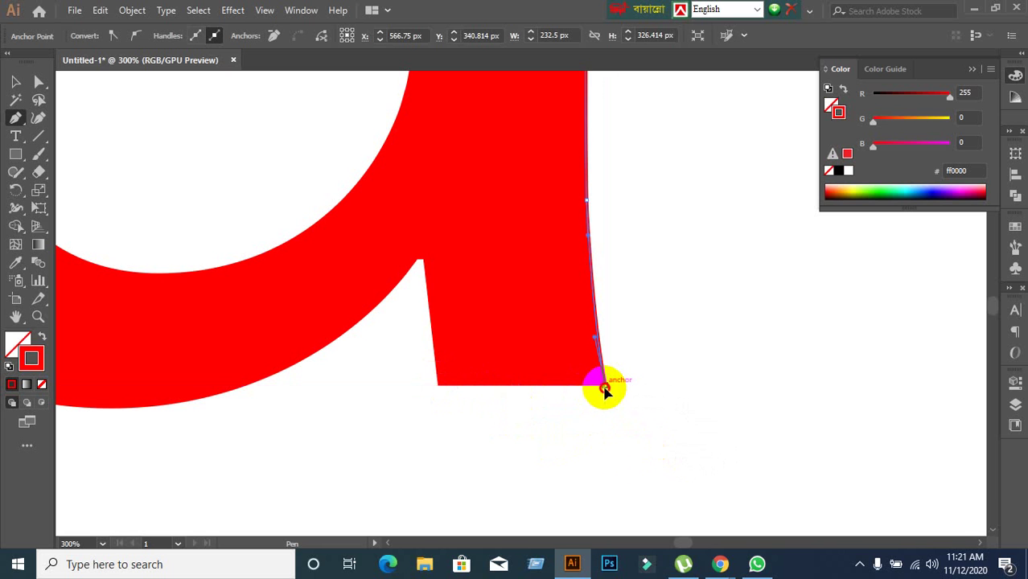
Undo the retraction of the outgoing handle on the anchor at the stem's lower-right corner
left_click(439, 387)
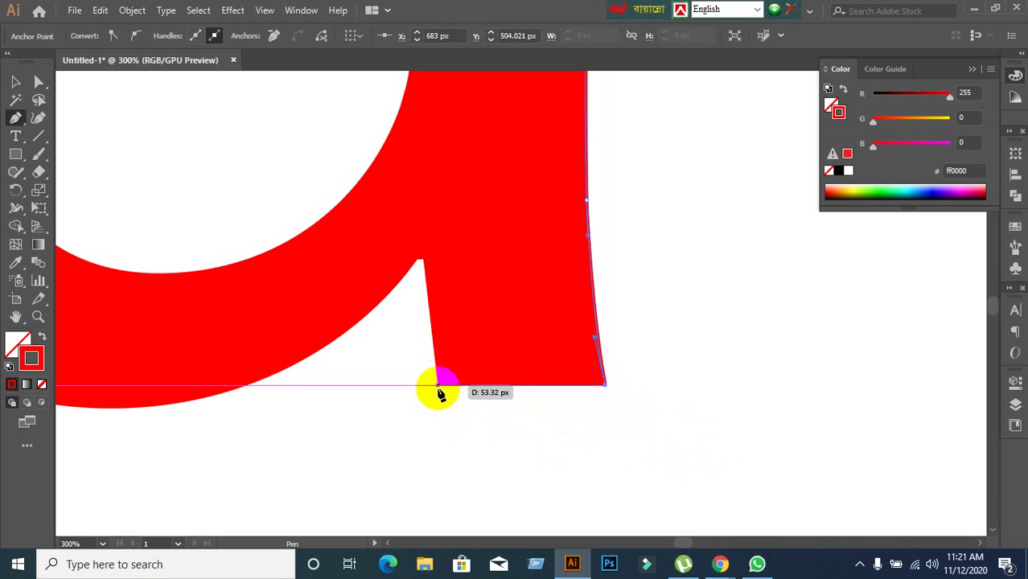
key("ctrl")
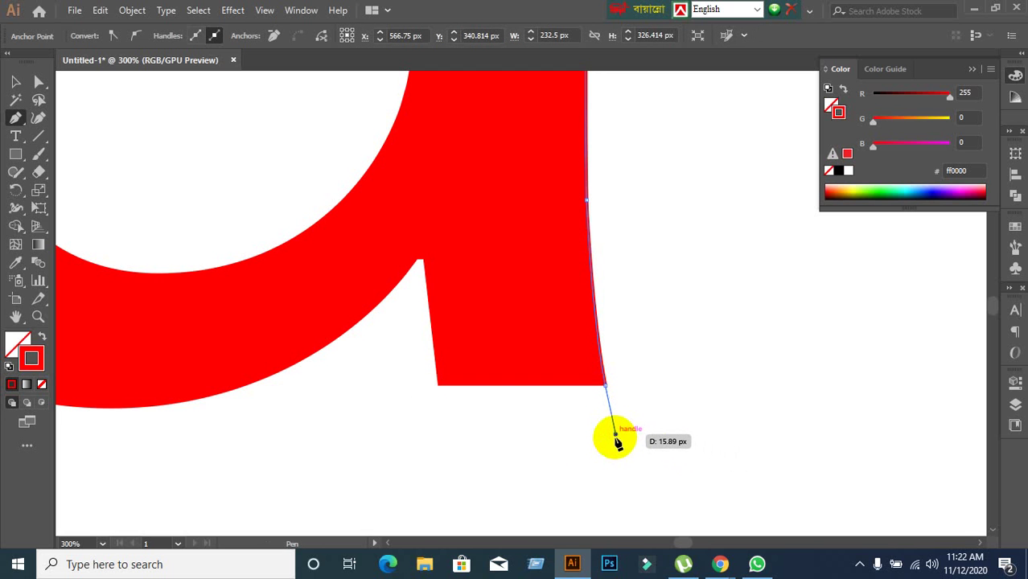
left_click_drag(535, 396, 615, 434)
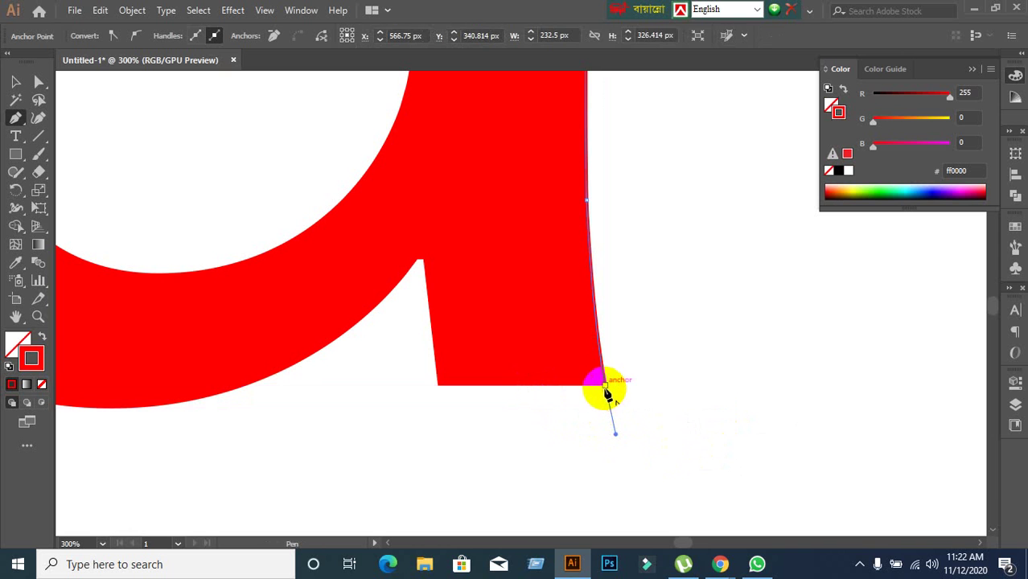
left_click_drag(604, 386, 678, 430)
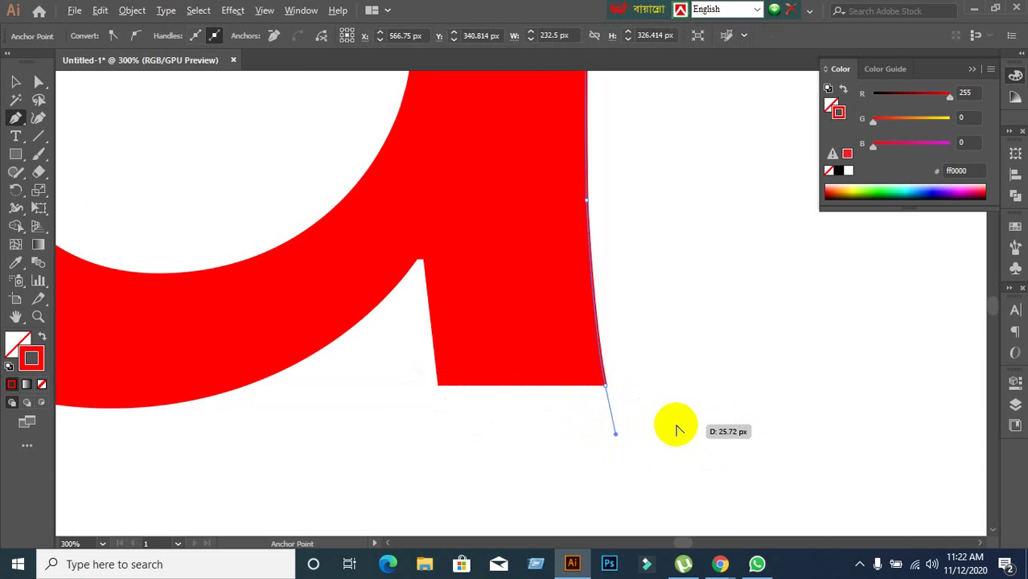
scroll(678, 430, "down", 2)
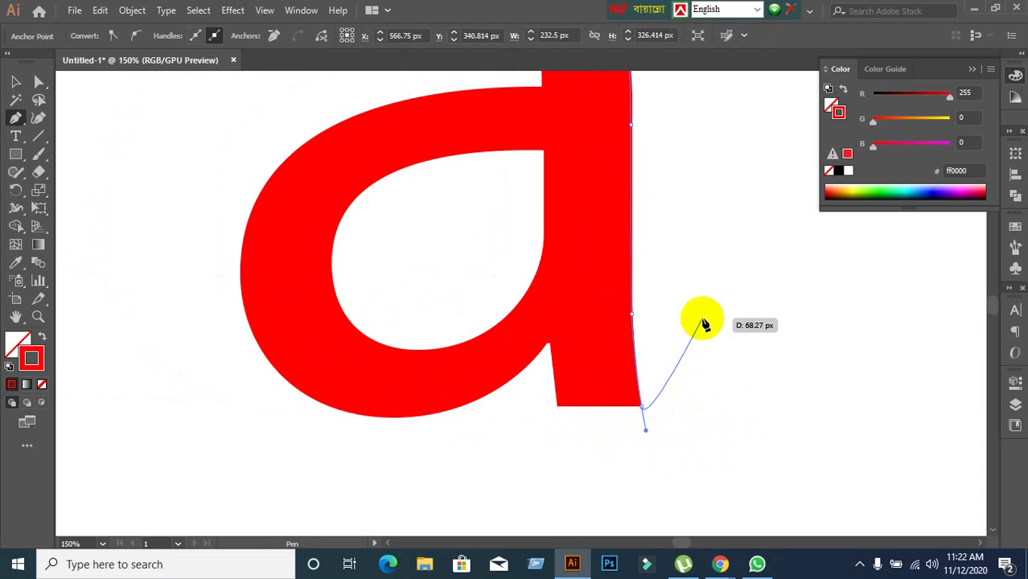
key("space")
left_click_drag(699, 317, 671, 414)
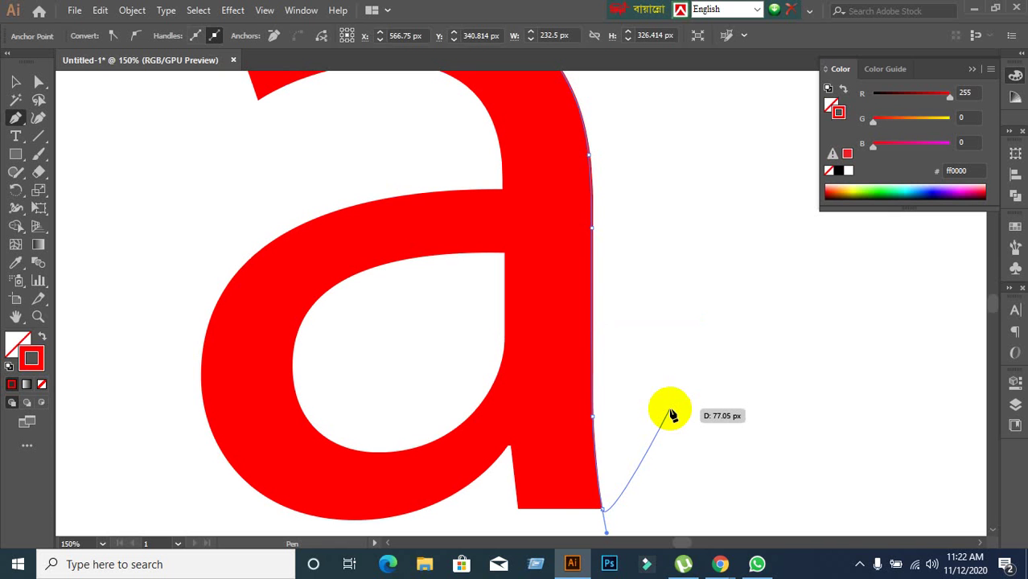
left_click(601, 509)
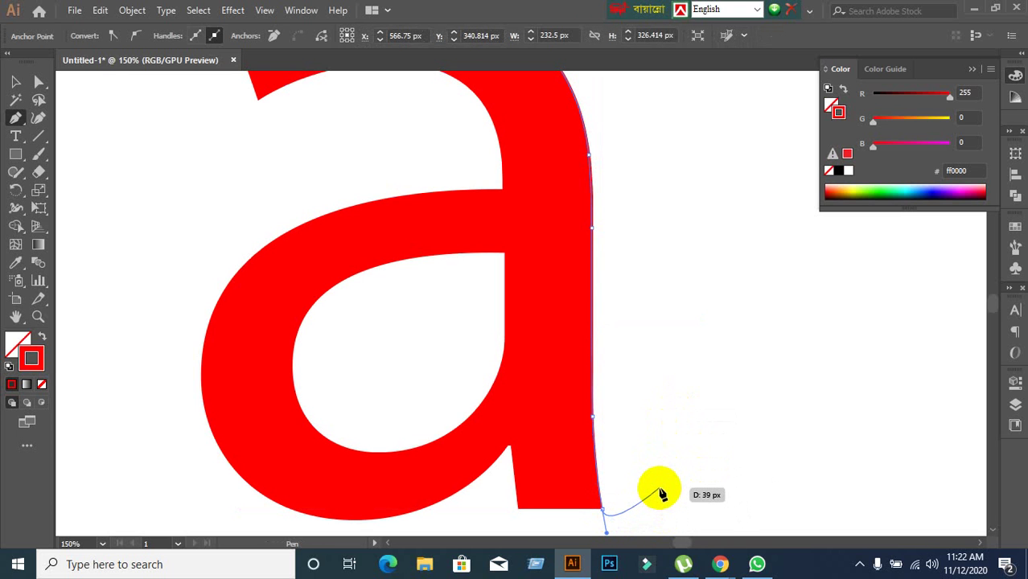
Switch to the Google Meet call in Chrome to check on the participants, and return to Illustrator
mouse_move(720, 563)
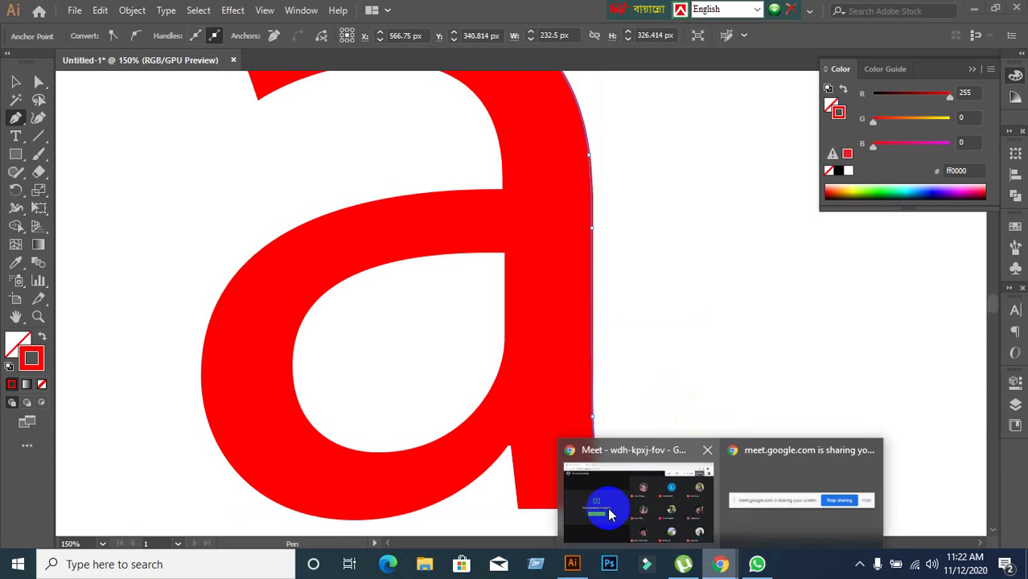
left_click(609, 515)
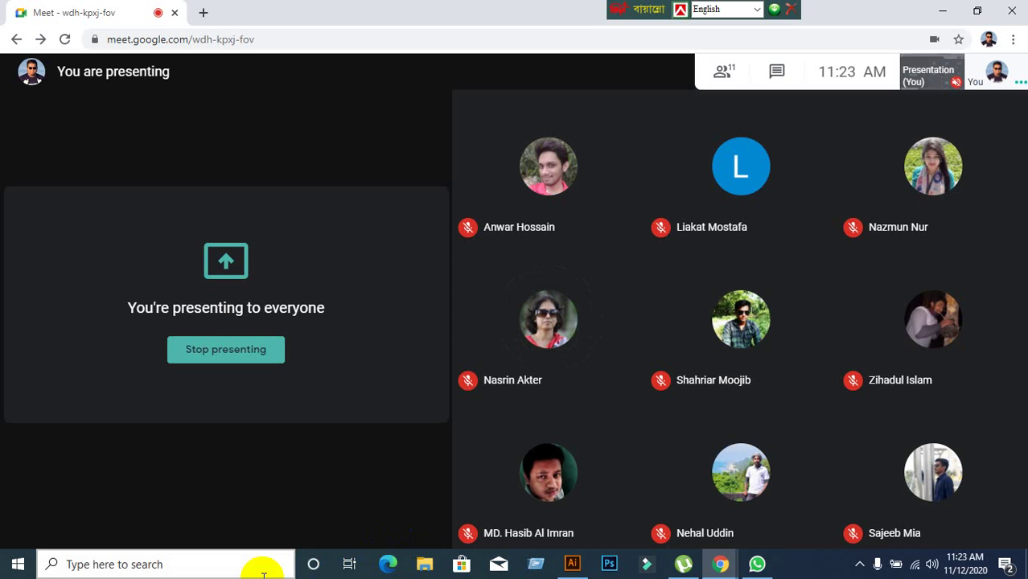
mouse_move(493, 458)
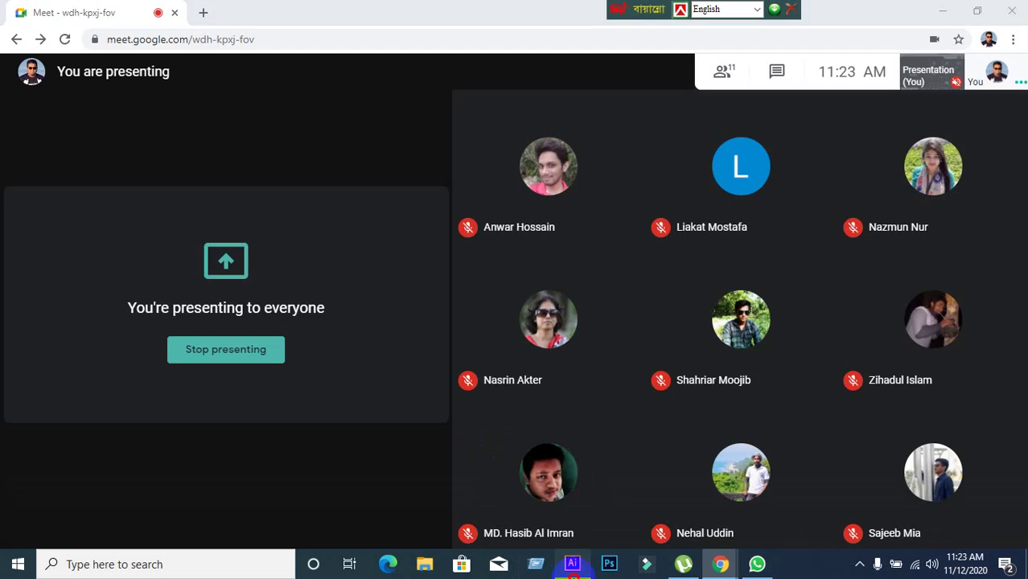
left_click(571, 563)
left_click(572, 563)
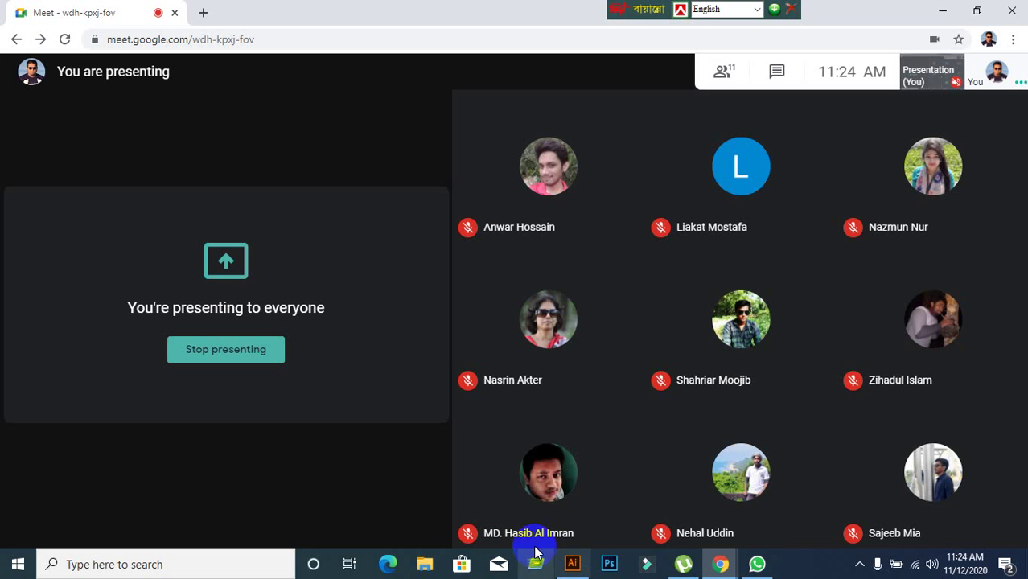
left_click(572, 563)
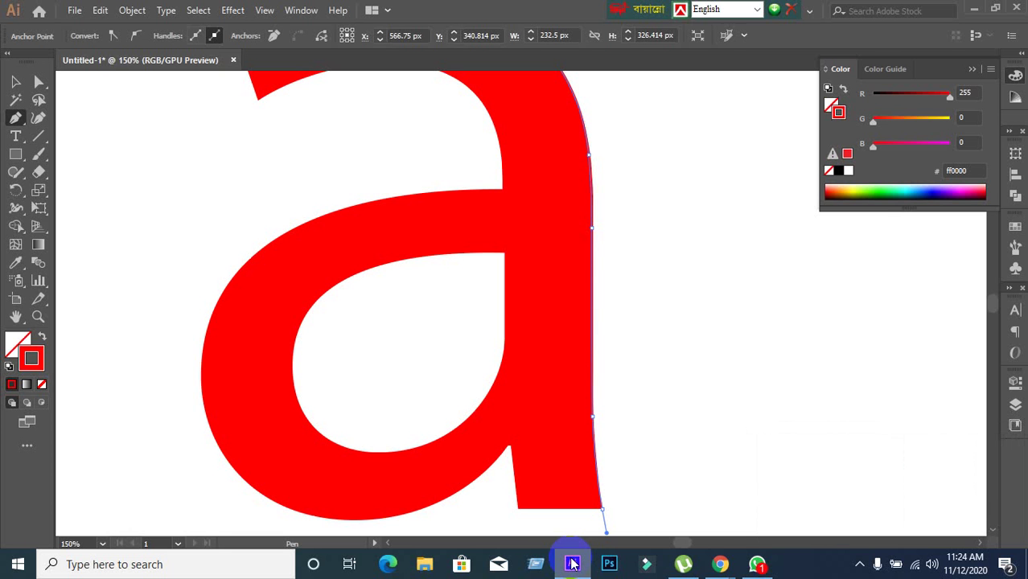
Try to swing the outgoing handle of the stem's lower-right corner anchor toward the lower-left corner
scroll(705, 476, "down", 3)
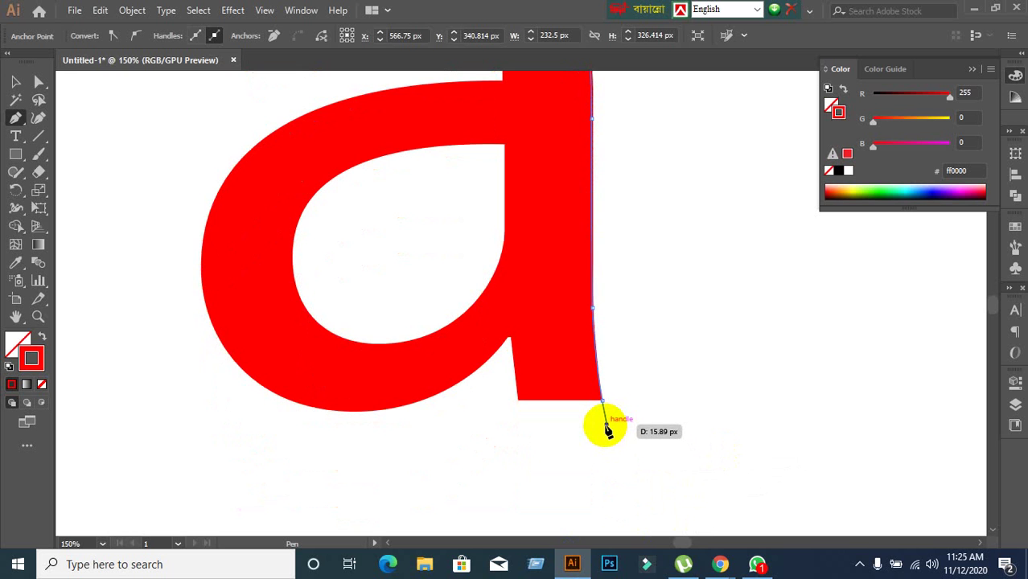
scroll(607, 431, "up", 4)
scroll(607, 431, "down", 4)
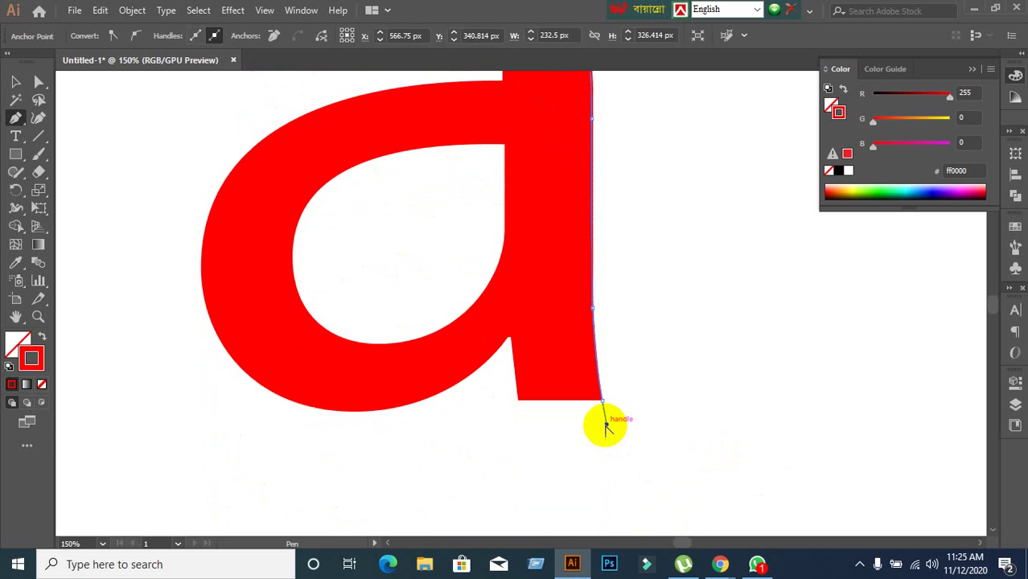
left_click(537, 404)
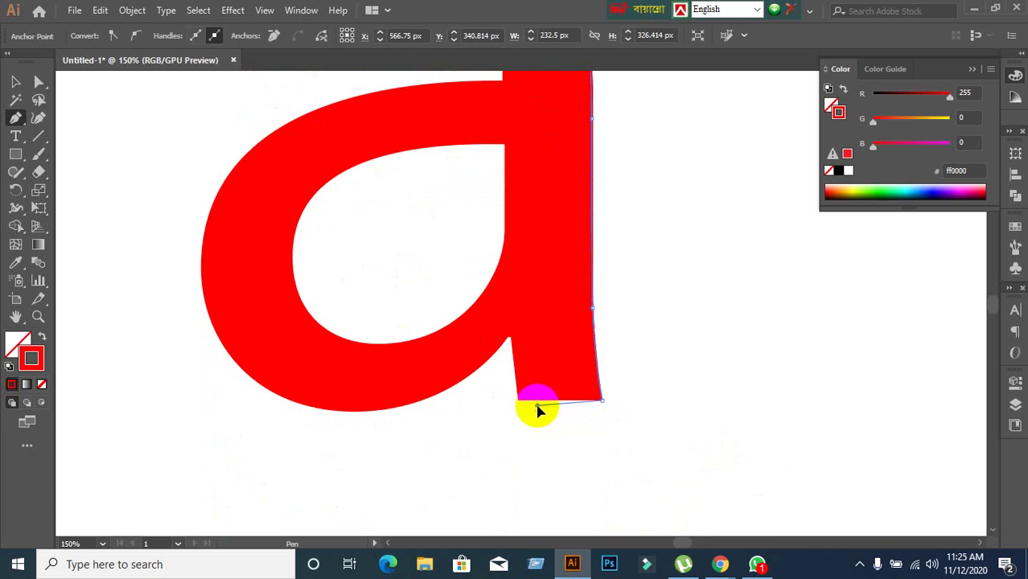
left_click(600, 400)
left_click_drag(603, 402, 648, 437)
key("ctrl")
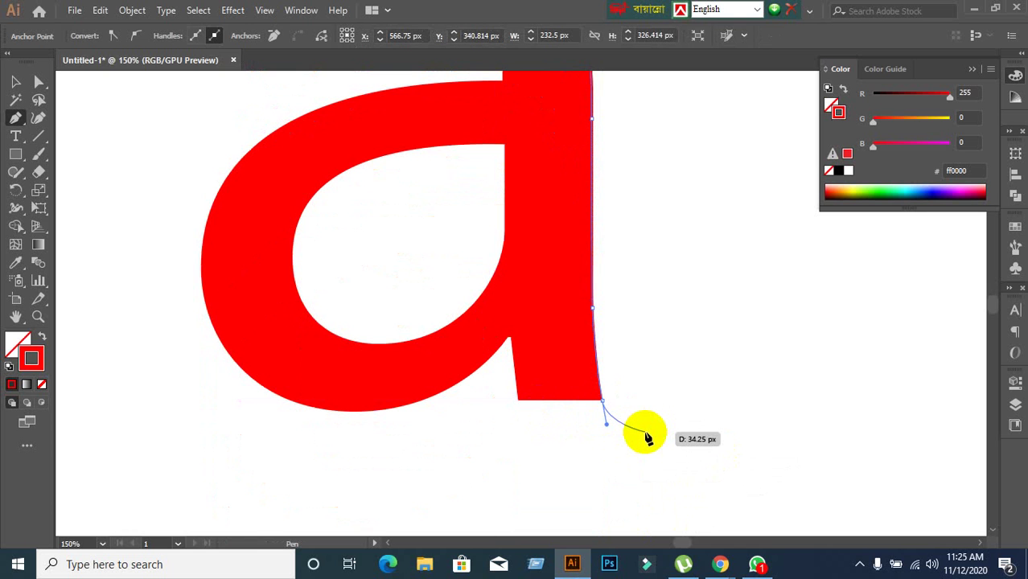
left_click_drag(648, 437, 608, 365)
Undo the stem's lower-right corner anchor and try out replacement anchors along the flared edge, undoing each
key("ctrl+z")
left_click(596, 361)
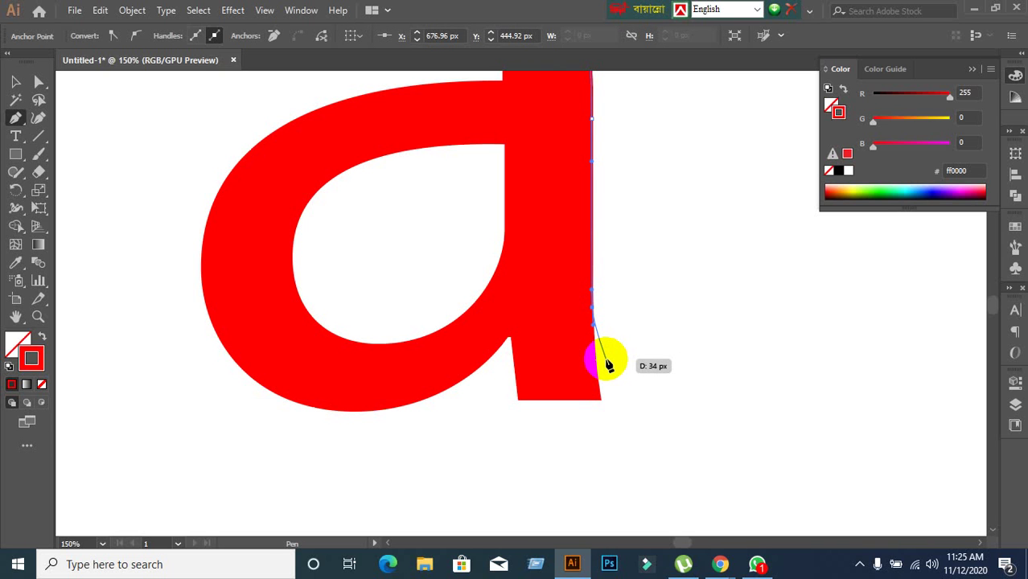
left_click_drag(608, 364, 609, 423)
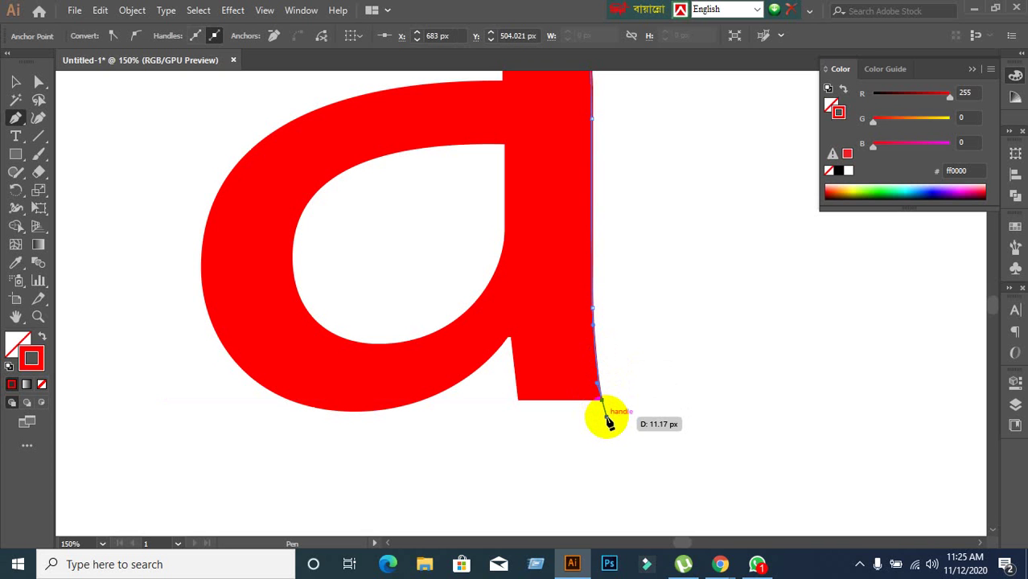
left_click_drag(609, 423, 609, 422)
key("ctrl+z")
left_click(595, 369)
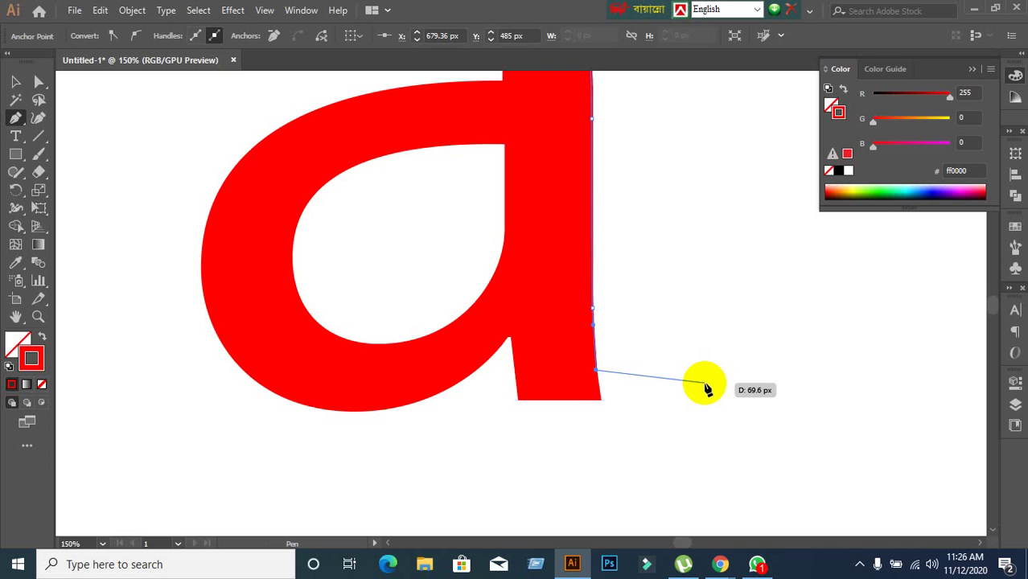
key("ctrl+z")
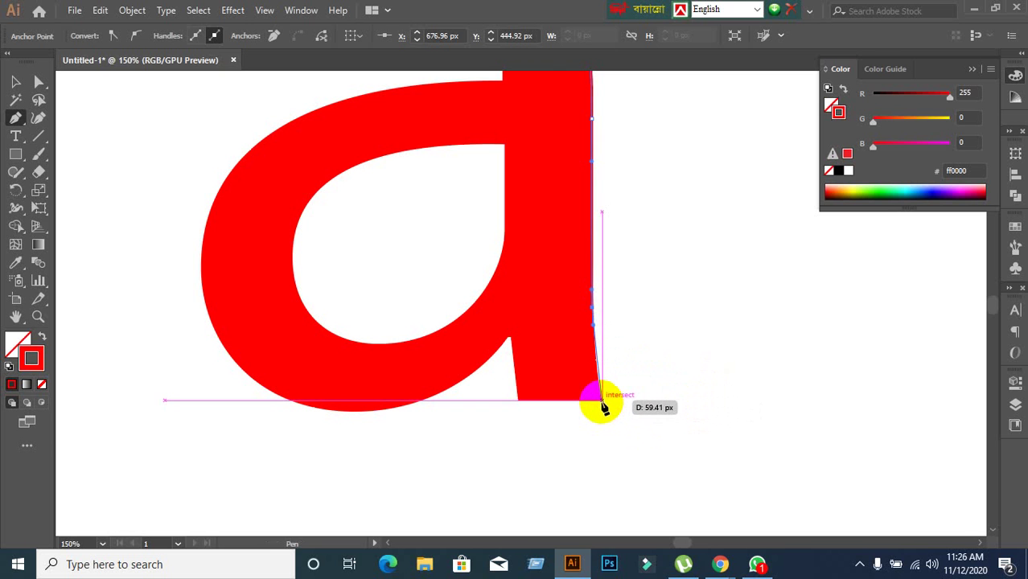
Place a smooth anchor at the stem's lower-right corner again and turn its outgoing handle along the bottom edge
left_click_drag(601, 400, 606, 424)
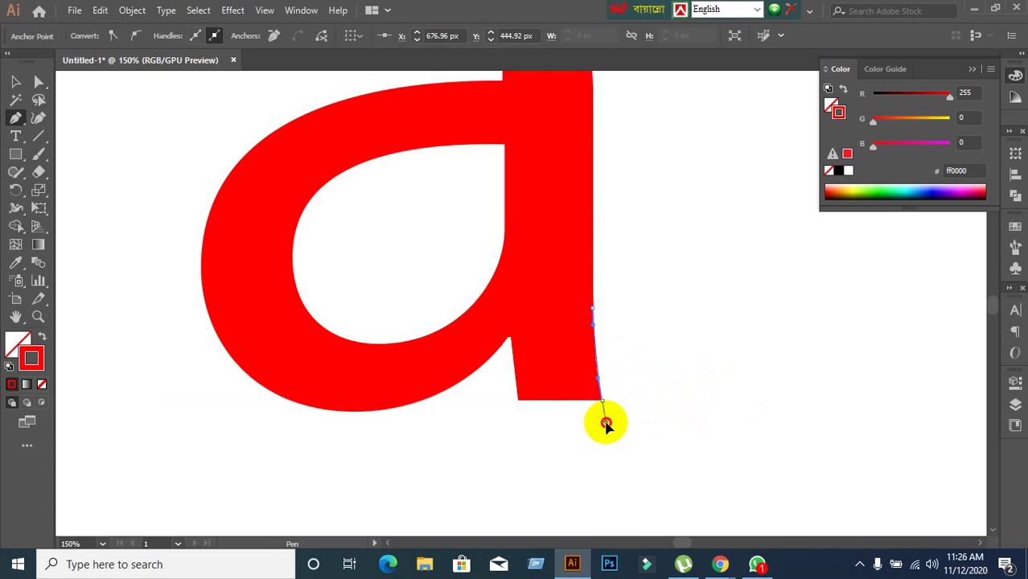
left_click(546, 407)
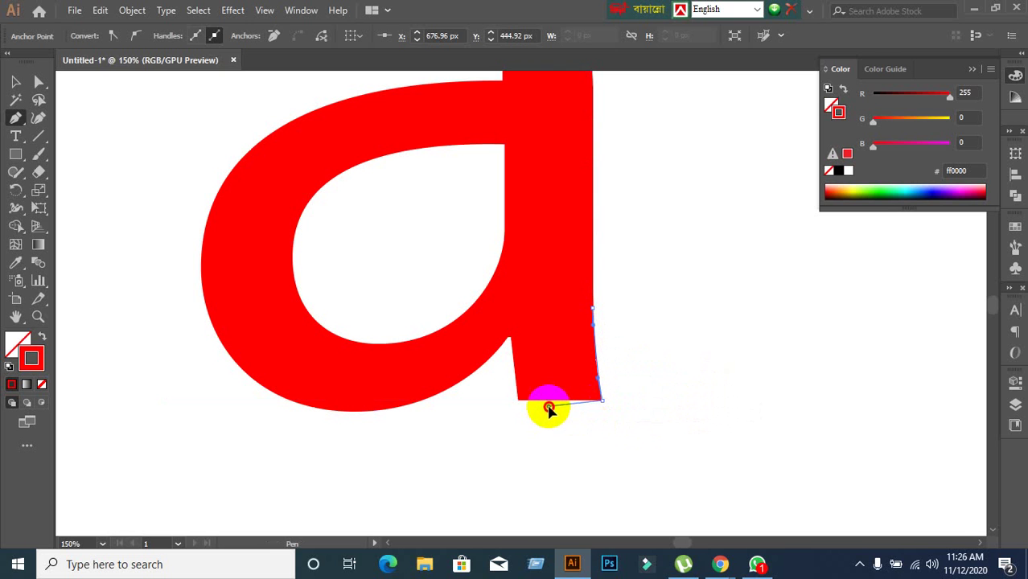
left_click_drag(546, 405, 482, 341)
scroll(482, 342, "up", 2)
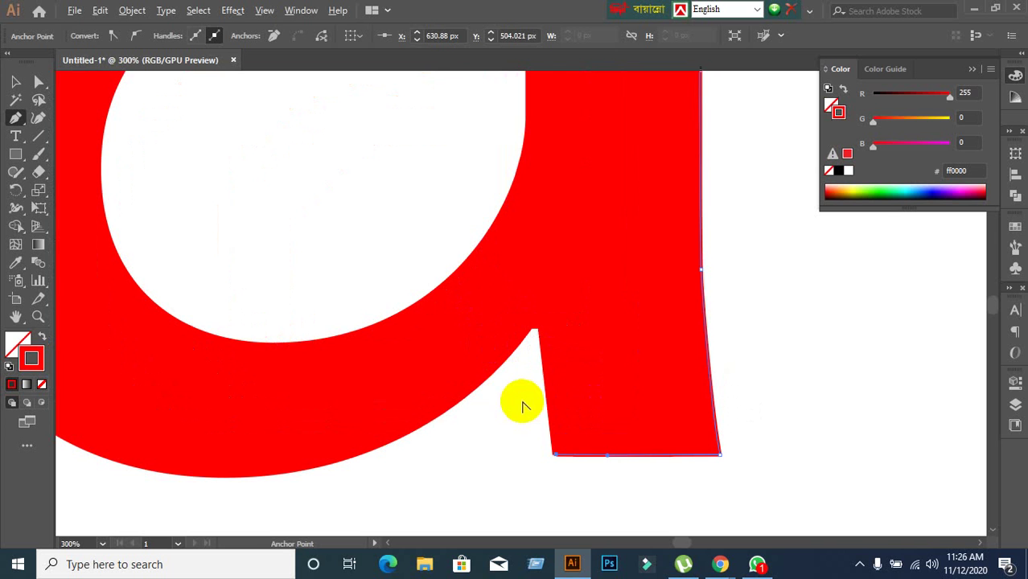
left_click(550, 455)
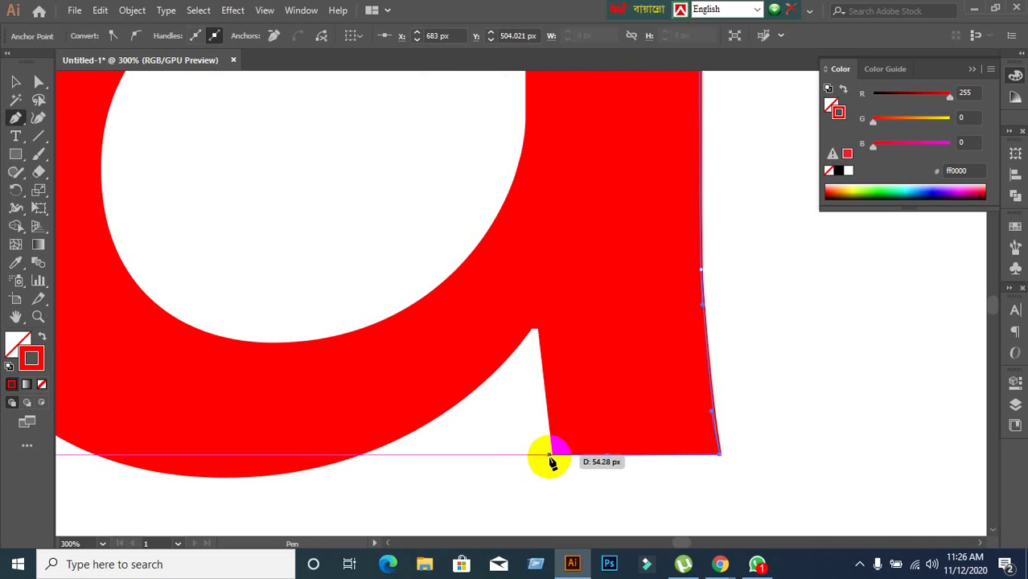
Check the Google Meet call in Chrome again and return to the Illustrator drawing
left_click(713, 563)
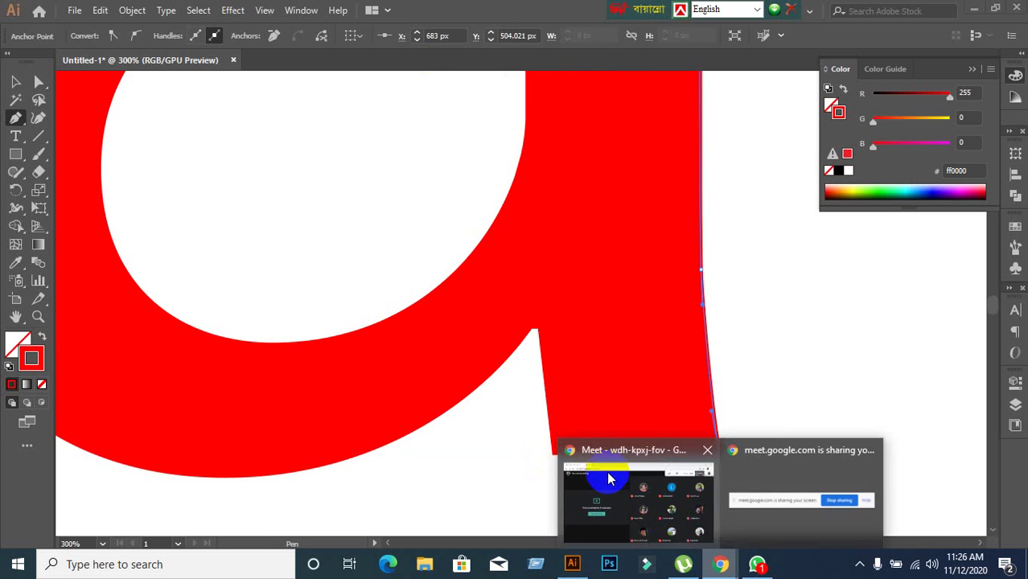
left_click(607, 474)
left_click(286, 575)
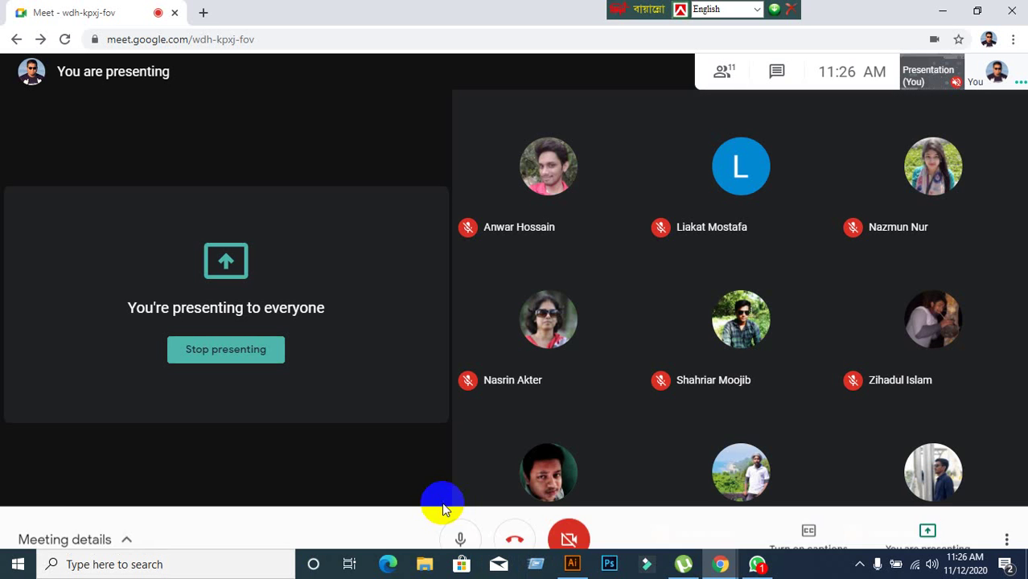
left_click(573, 564)
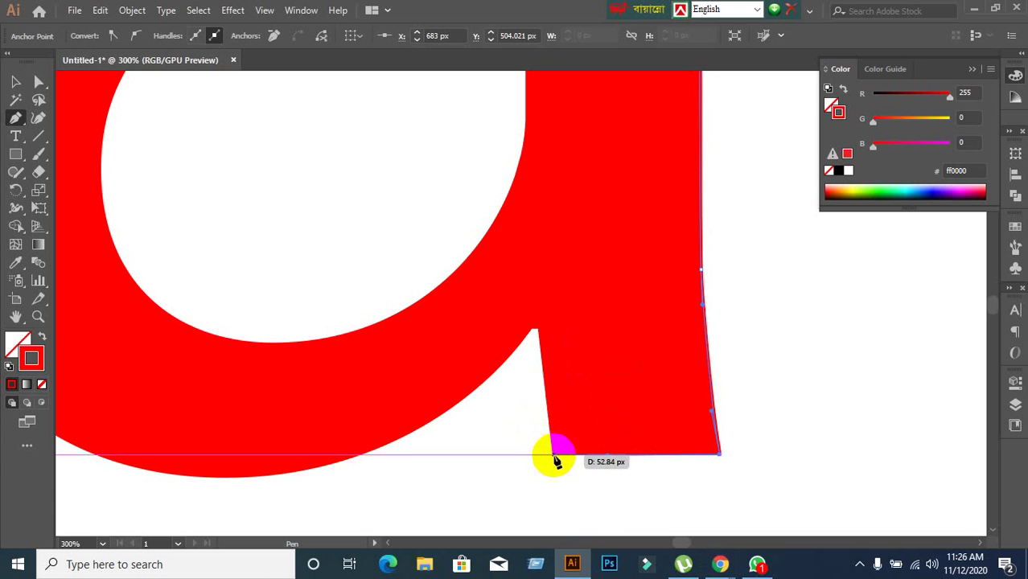
Place corner anchors at the stem's lower-left corner and at both ends of the short notch edge between stem and bowl
left_click(553, 455)
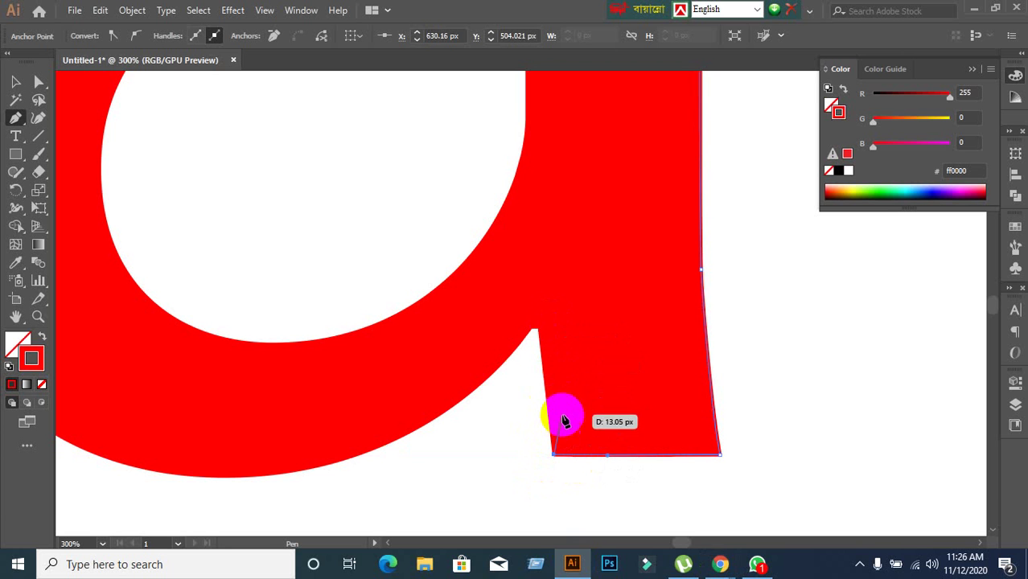
scroll(540, 389, "up", 1)
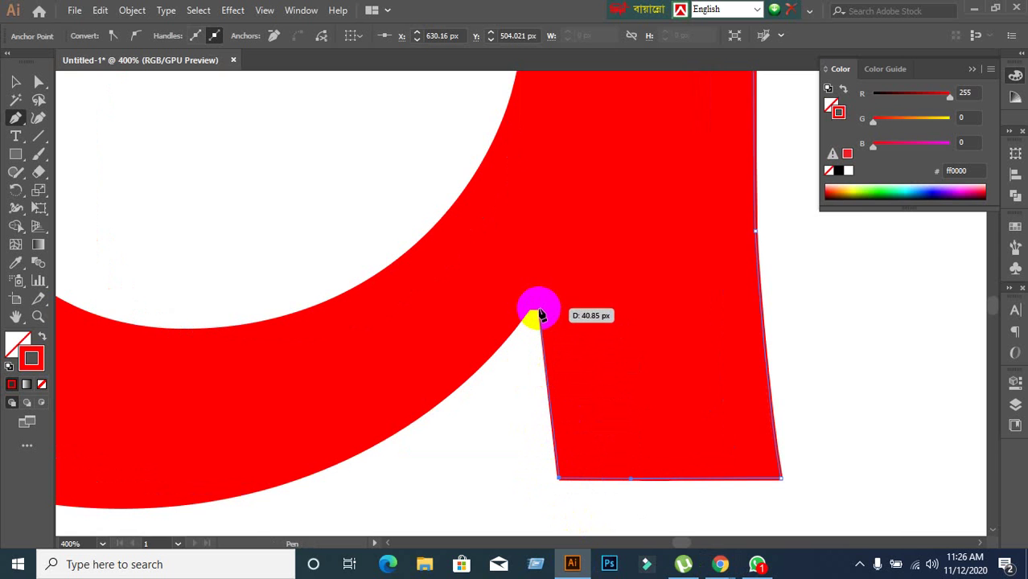
scroll(538, 314, "up", 1)
scroll(539, 313, "down", 1)
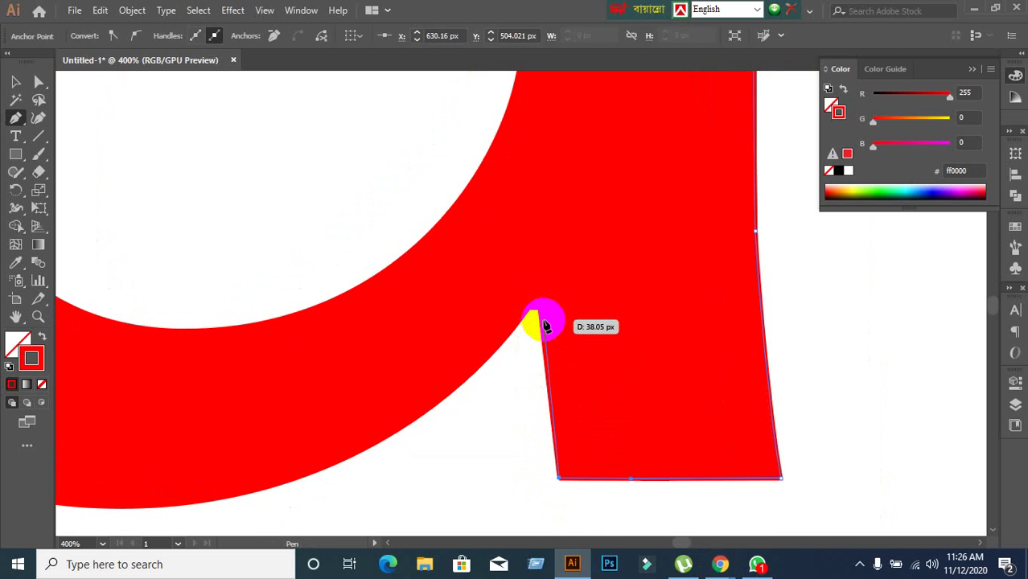
left_click(540, 314)
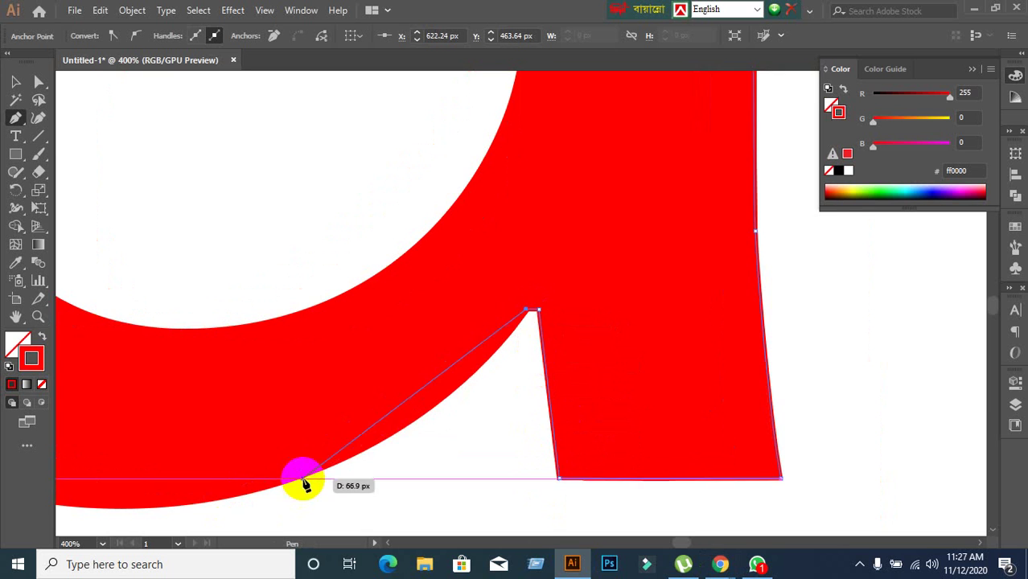
Place a smooth anchor on the bowl's lower outer curve, shaping the segment from the notch to the red edge
left_click_drag(301, 477, 535, 405)
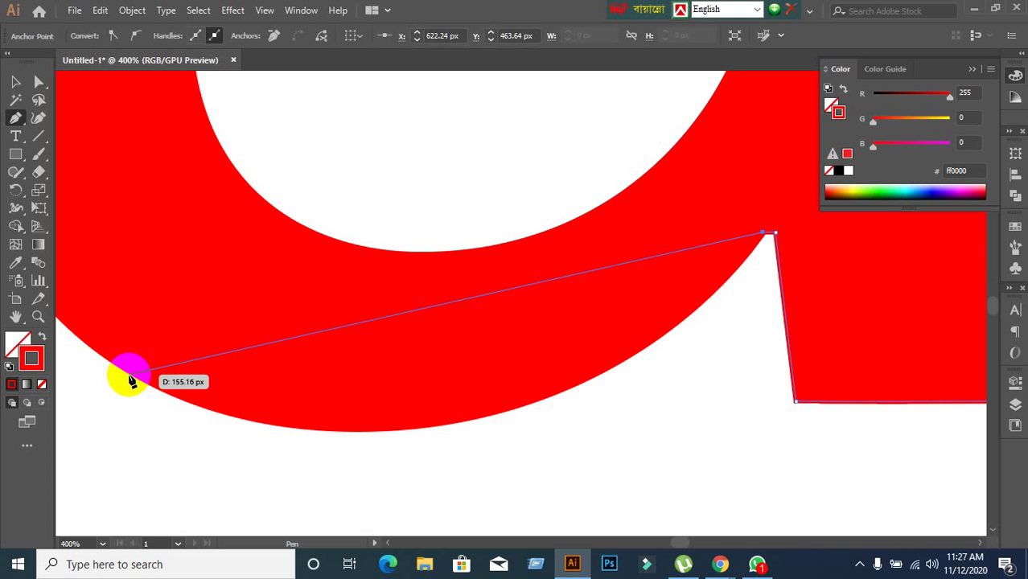
left_click_drag(299, 440, 180, 443)
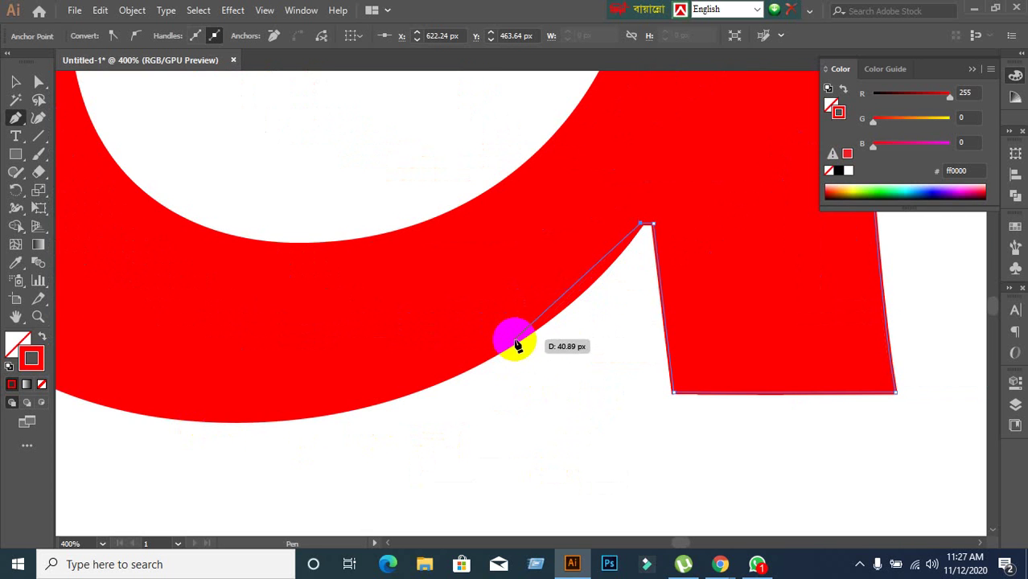
left_click_drag(508, 347, 419, 394)
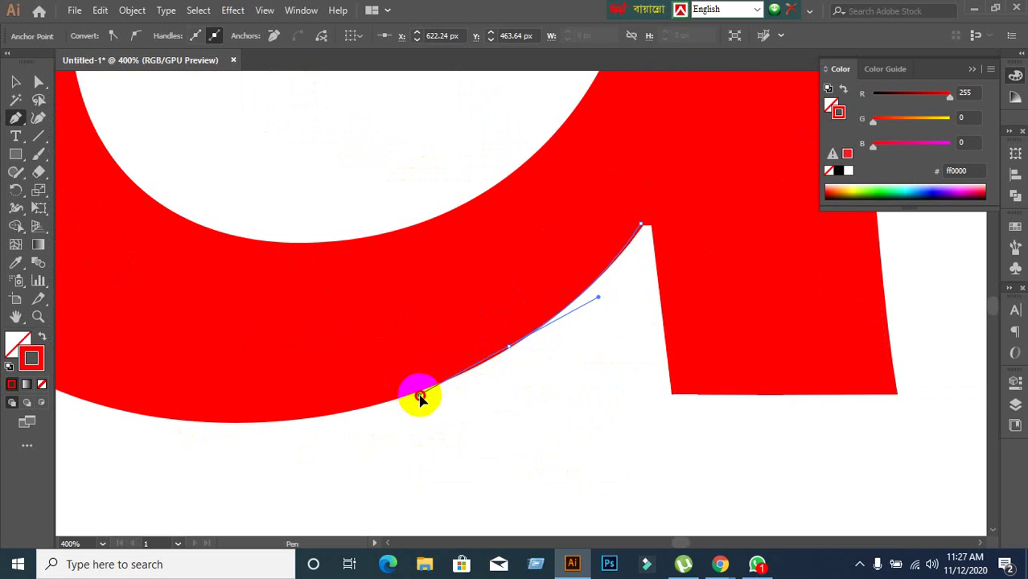
left_click_drag(205, 404, 283, 402)
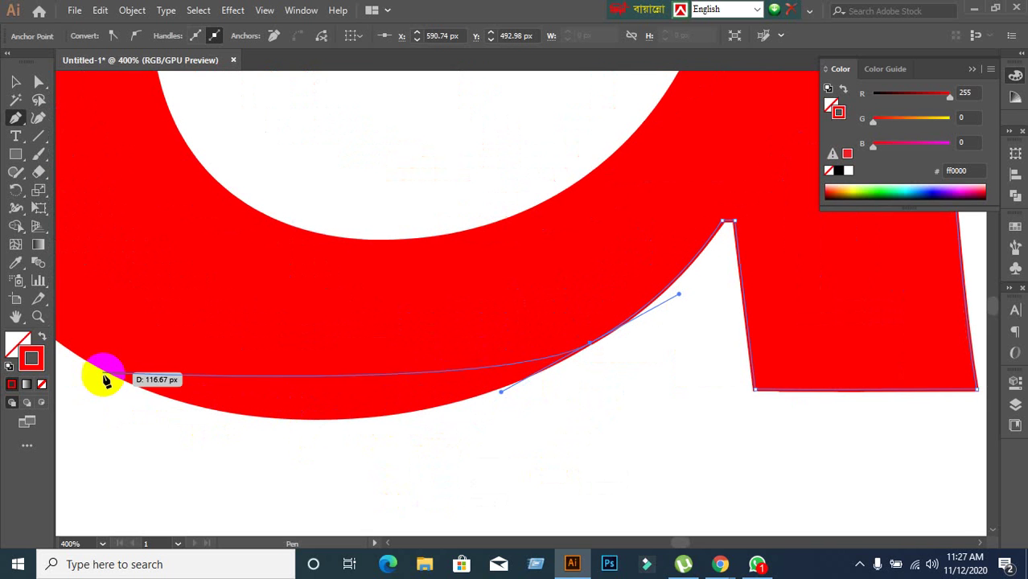
Try a smooth anchor on the bowl's lower-left outer edge, and undo the bowl anchors back to the notch corner
left_click_drag(154, 394, 113, 319)
left_click_drag(233, 392, 195, 391)
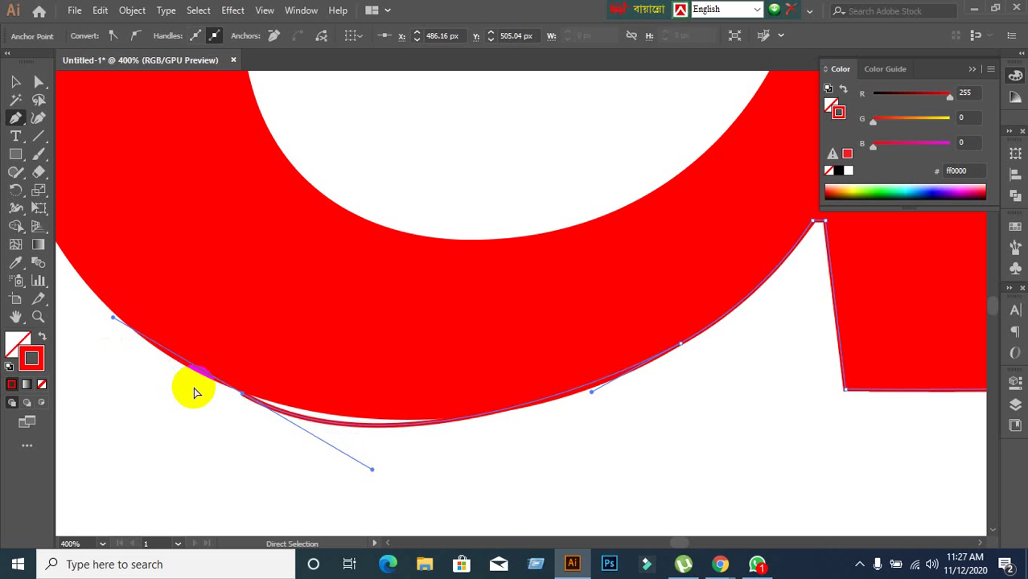
key("ctrl+z")
key("ctrl+z")
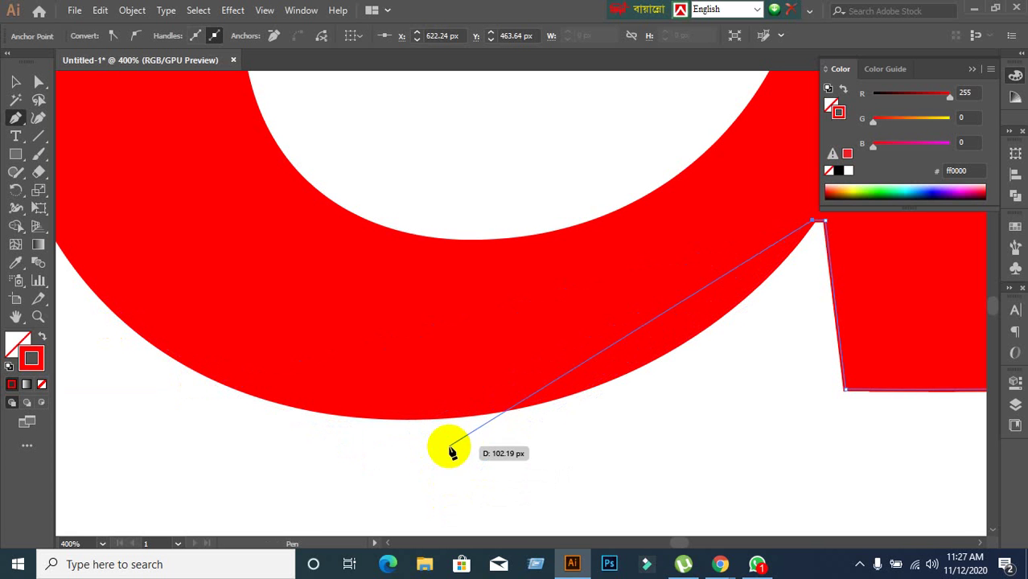
Change the path's stroke colour from red to dark grey 2d2d2d
double_click(23, 368)
left_click_drag(344, 356, 307, 344)
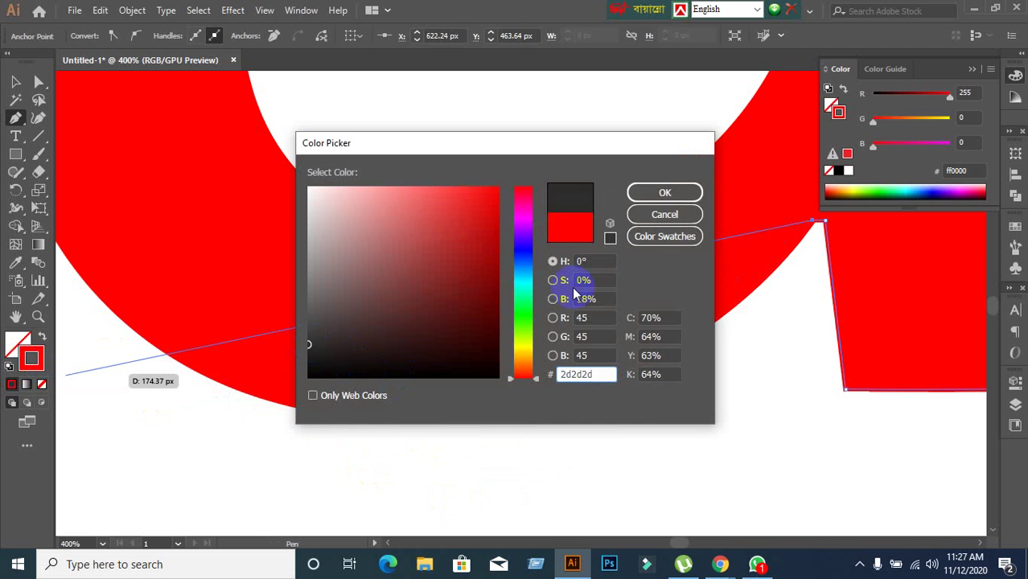
left_click(690, 191)
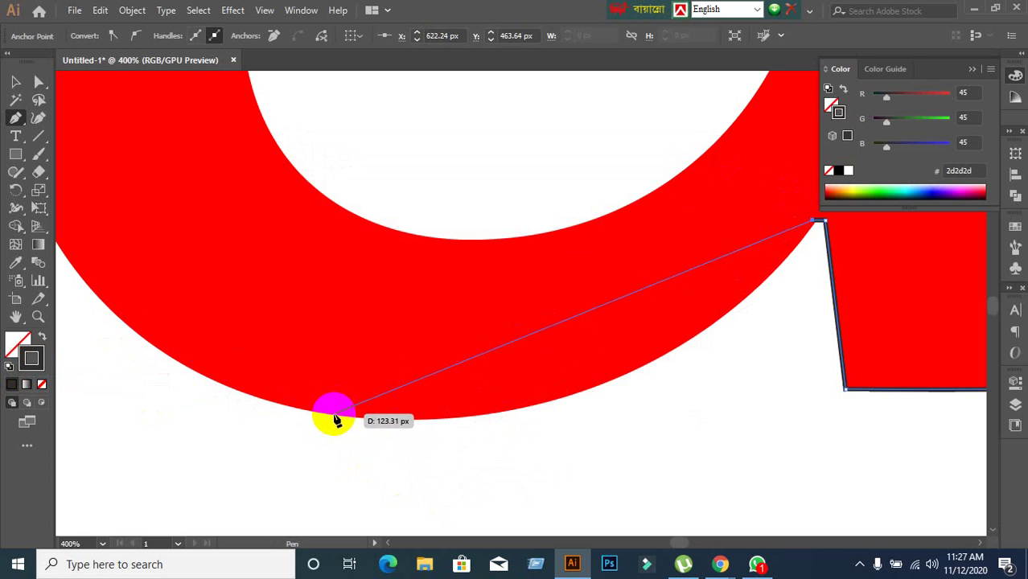
Switch to the Google Meet call in Chrome, admit the waiting participant and return to the Illustrator drawing
mouse_move(719, 563)
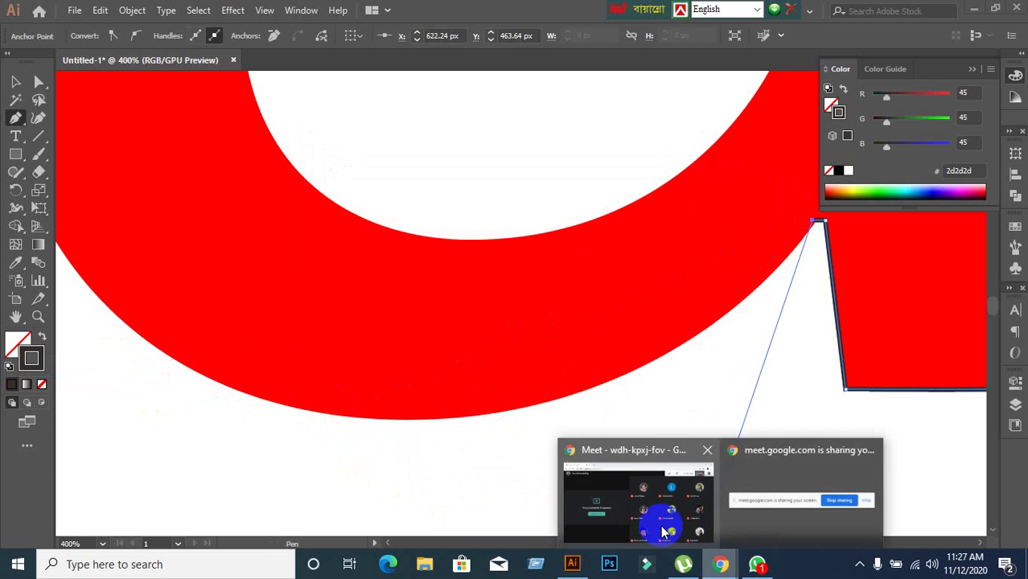
left_click(620, 494)
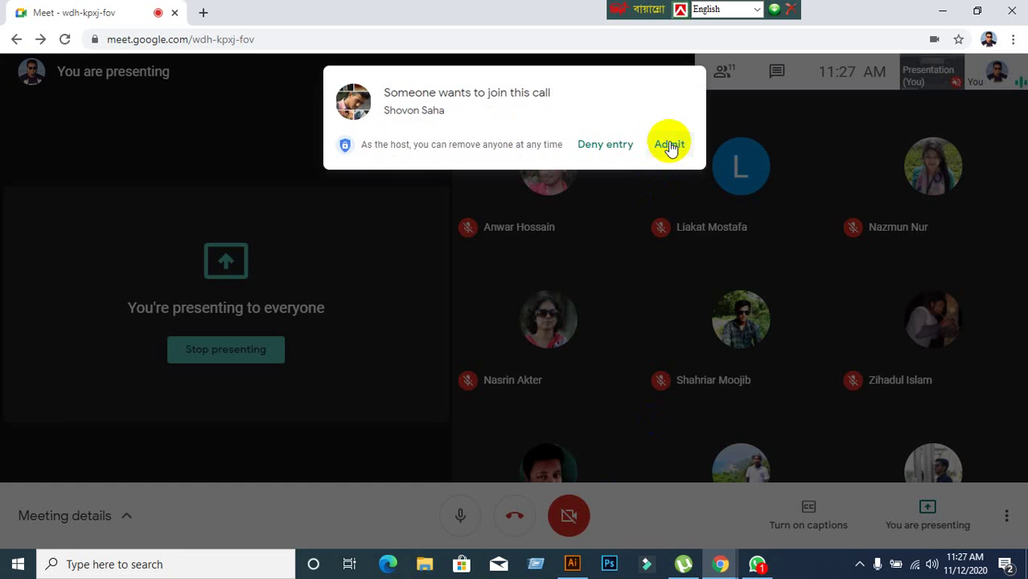
left_click(669, 144)
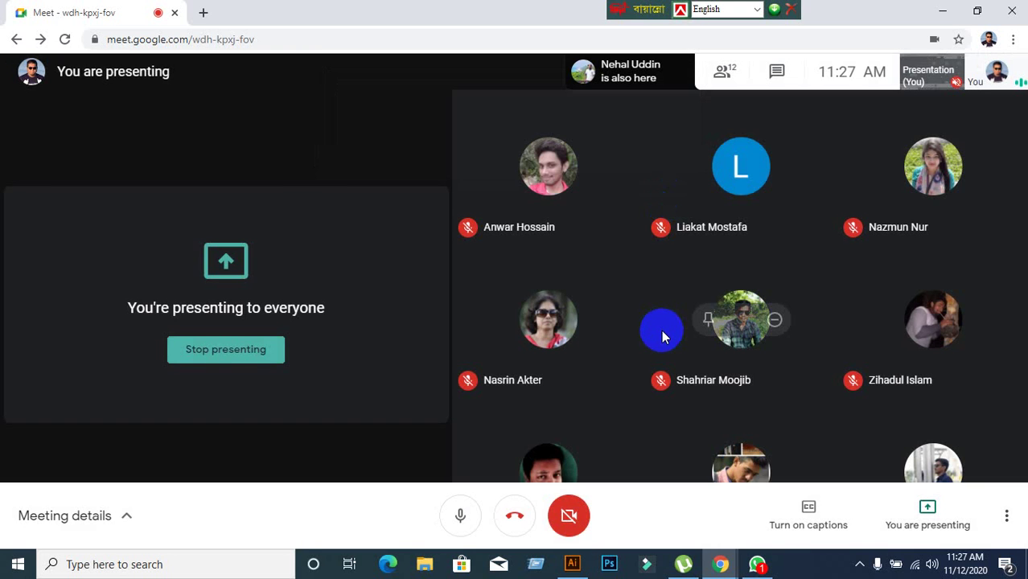
left_click(572, 564)
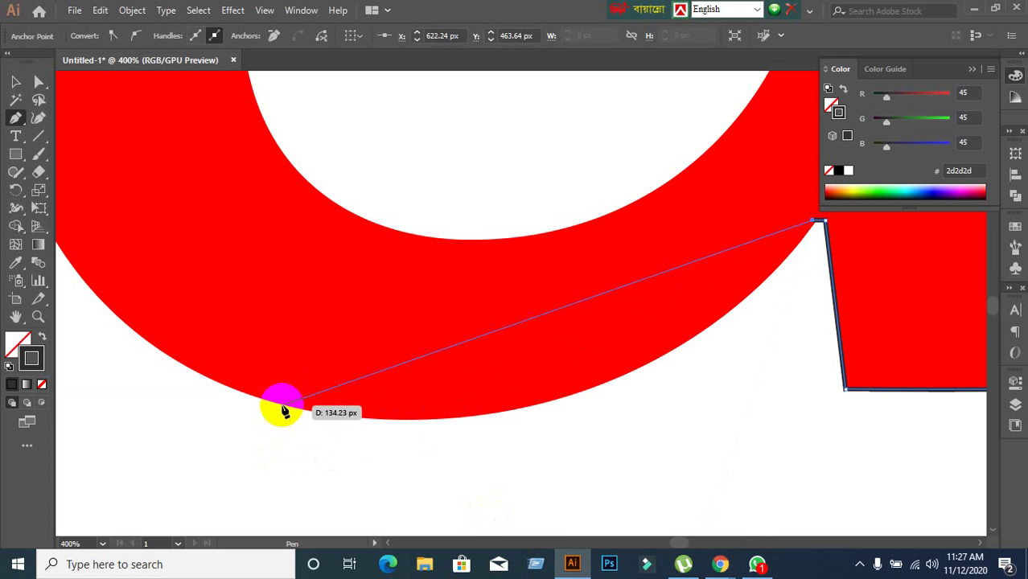
Place a smooth anchor left of the bowl's lowest point and extend its incoming handle to fit the curve from the notch
left_click_drag(287, 404, 237, 391)
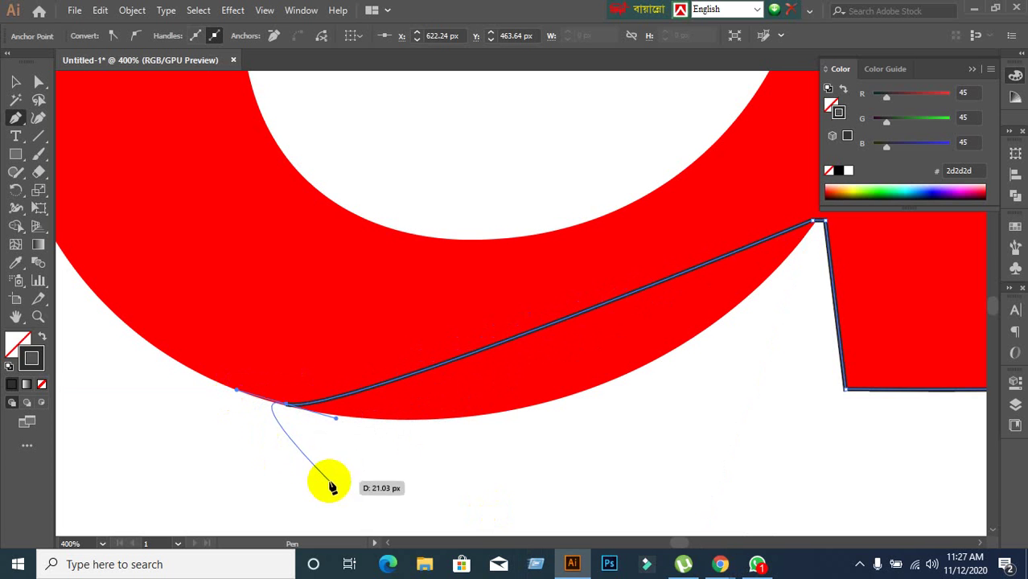
mouse_move(329, 420)
left_mouse_down()
mouse_move(578, 460)
mouse_move(629, 486)
mouse_move(679, 468)
mouse_move(615, 489)
mouse_move(649, 487)
left_mouse_up()
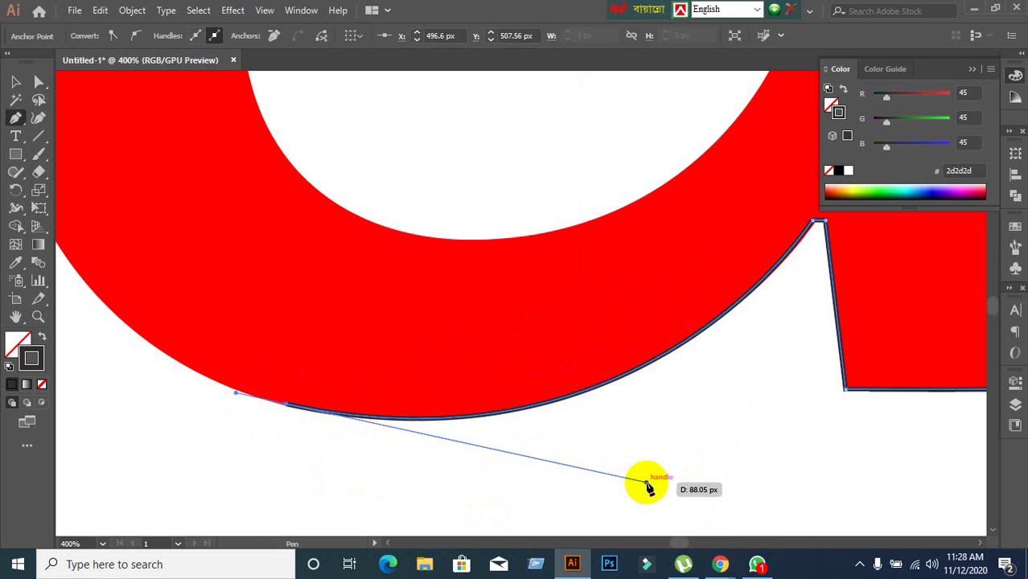
Examine closely how well the traced segment follows the red edge between the notch and the bowl's bottom
scroll(846, 280, "up", 3)
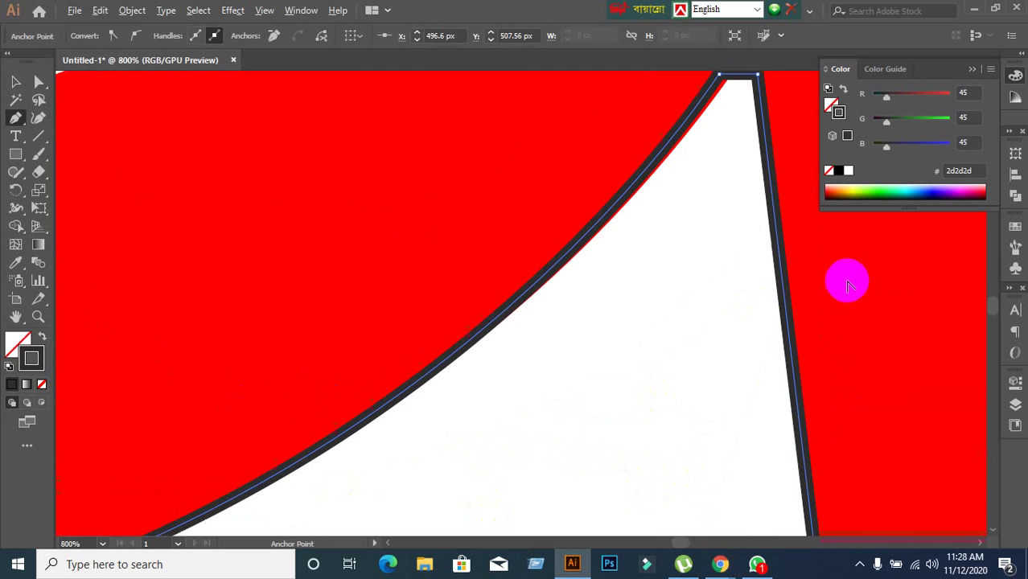
scroll(706, 226, "down", 5)
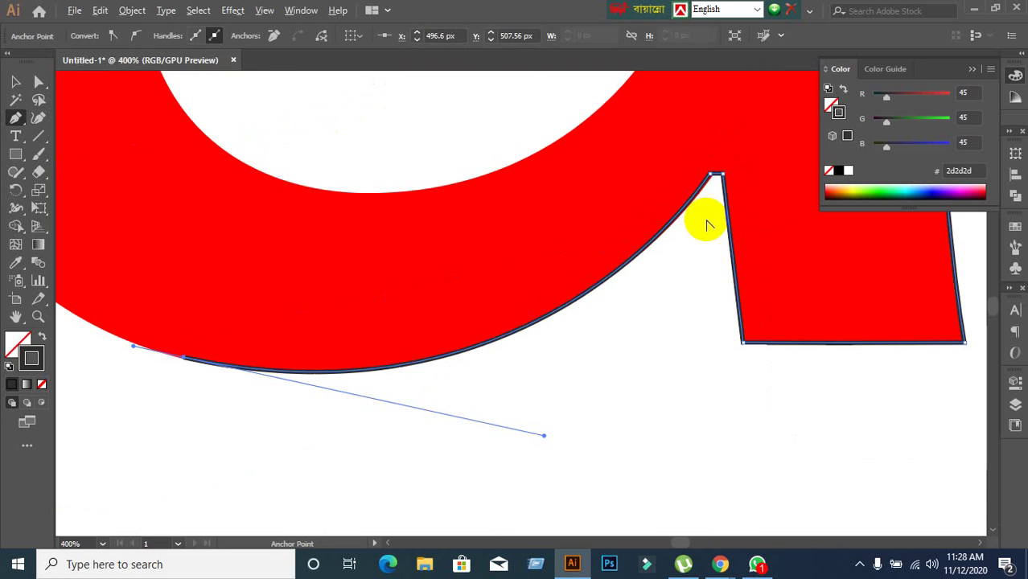
left_click_drag(657, 283, 700, 314)
scroll(718, 218, "up", 4)
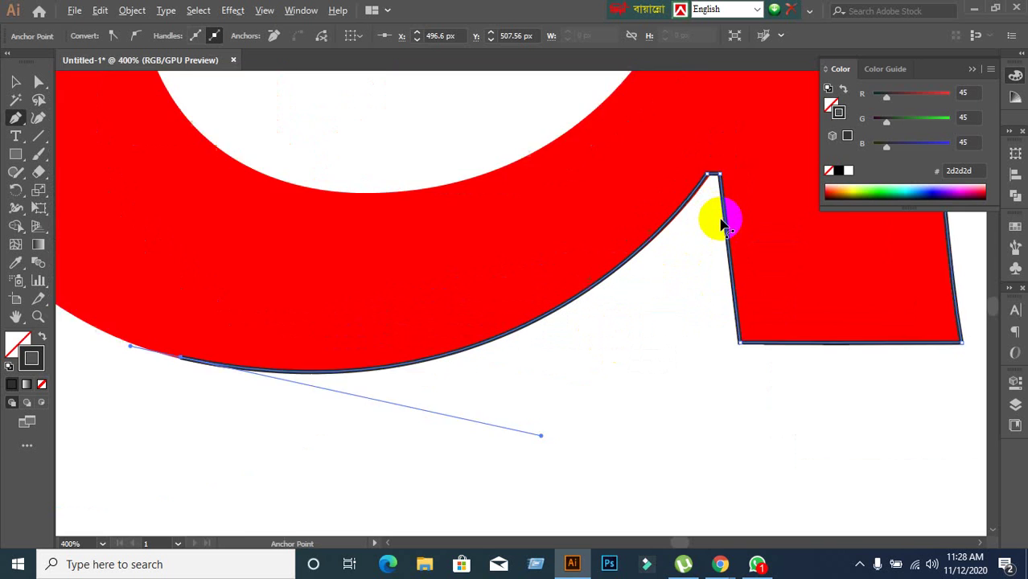
scroll(686, 201, "up", 2)
scroll(584, 193, "down", 2)
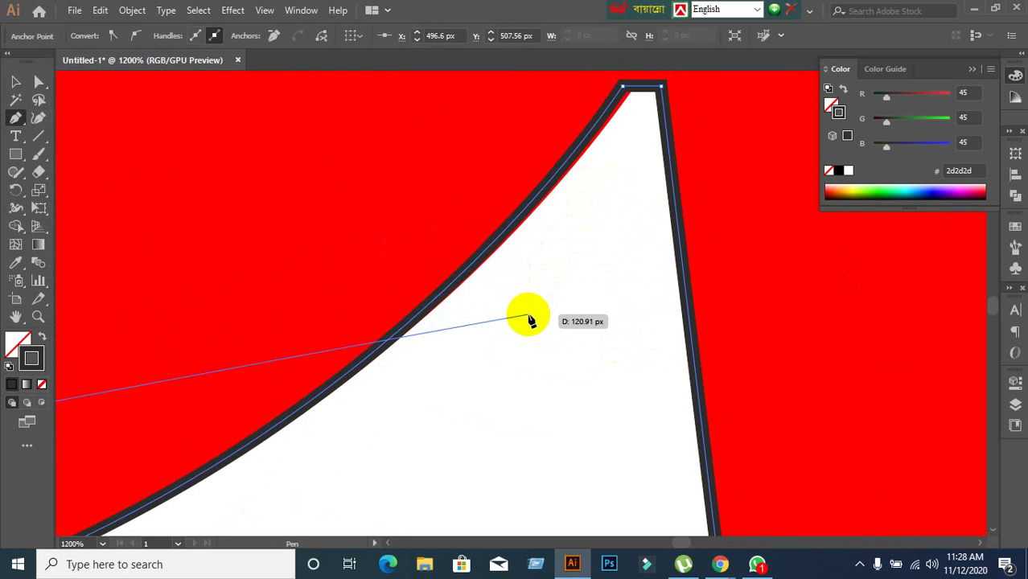
scroll(530, 320, "down", 2)
left_click_drag(488, 351, 808, 361)
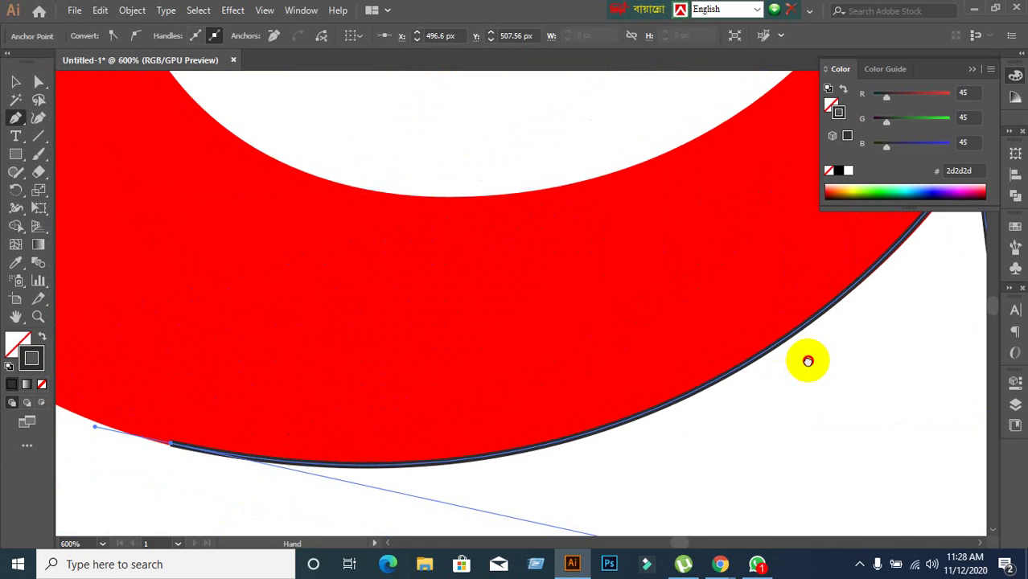
Undo the smooth anchor and curved segment on the bowl's lower outer edge, back to the notch corner
left_click_drag(471, 382, 476, 387)
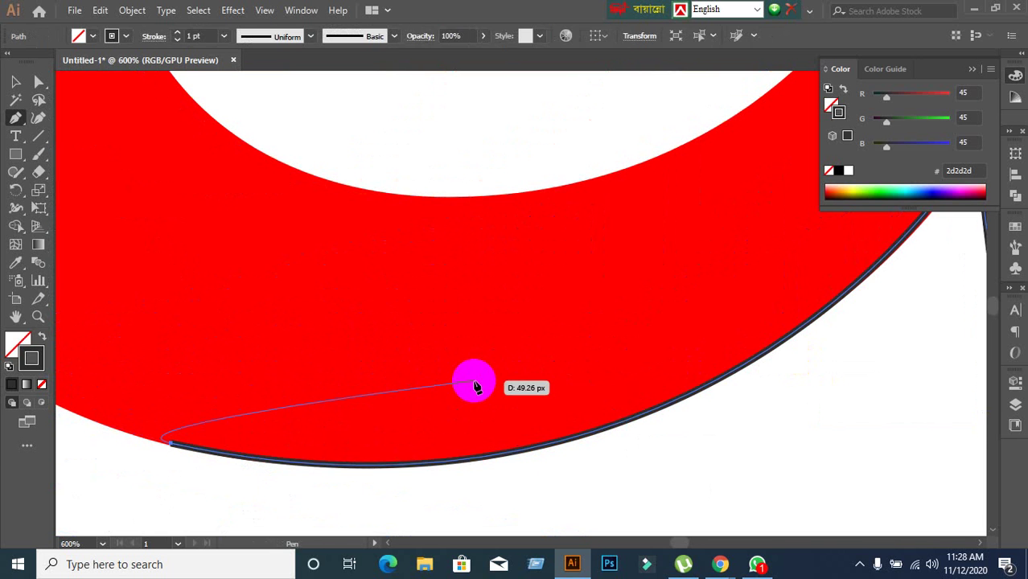
left_click_drag(333, 339, 523, 379)
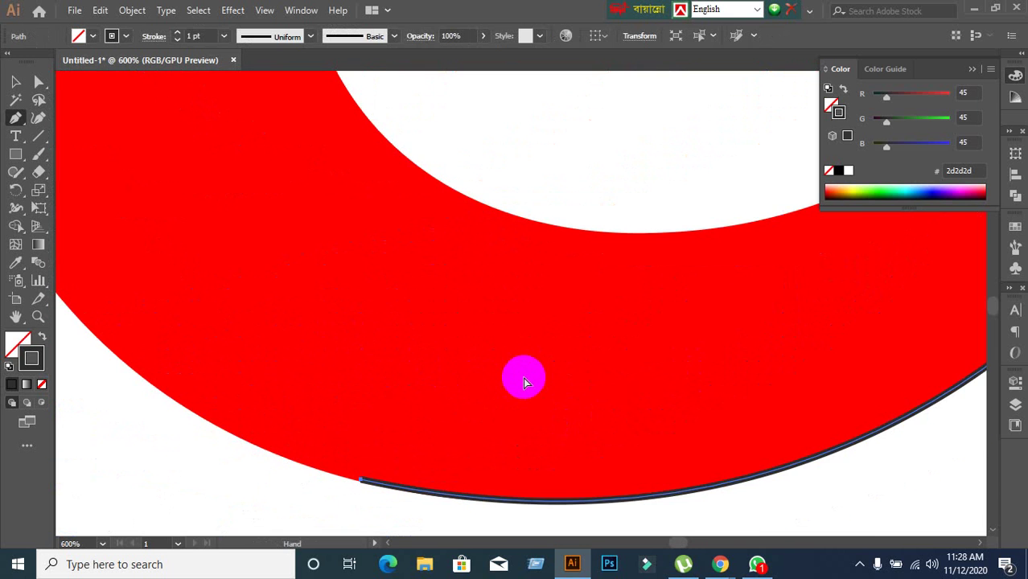
key("ctrl+z")
key("ctrl+z")
Place a smooth anchor at the bowl's lowest point and extend its incoming handle to fit the curve from the notch
left_click_drag(493, 431, 276, 391)
scroll(367, 471, "down", 1)
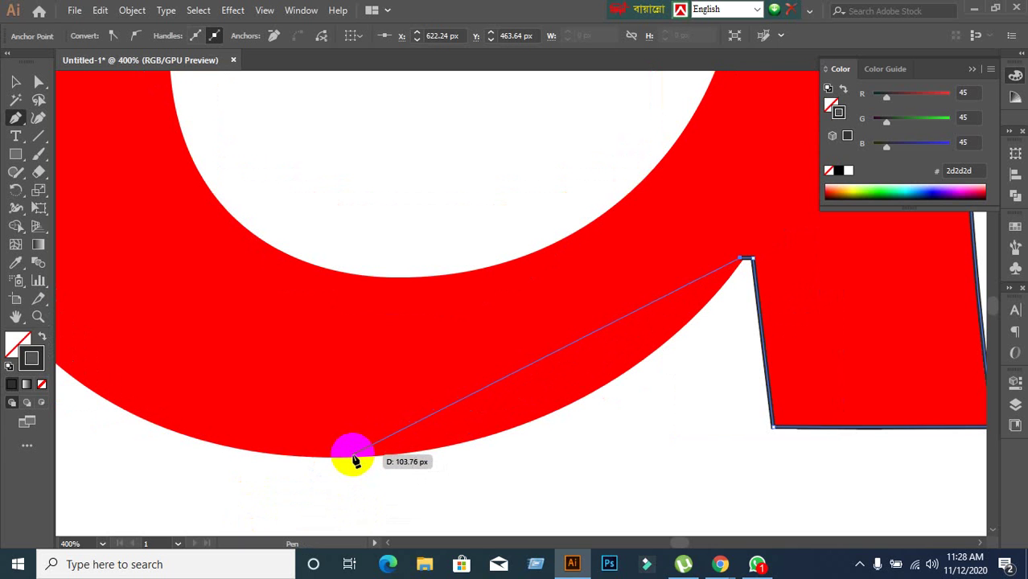
left_click_drag(335, 456, 628, 450)
Place a smooth anchor with short vertical handles on the bowl's left outer edge
key("space")
left_click_drag(153, 390, 348, 445)
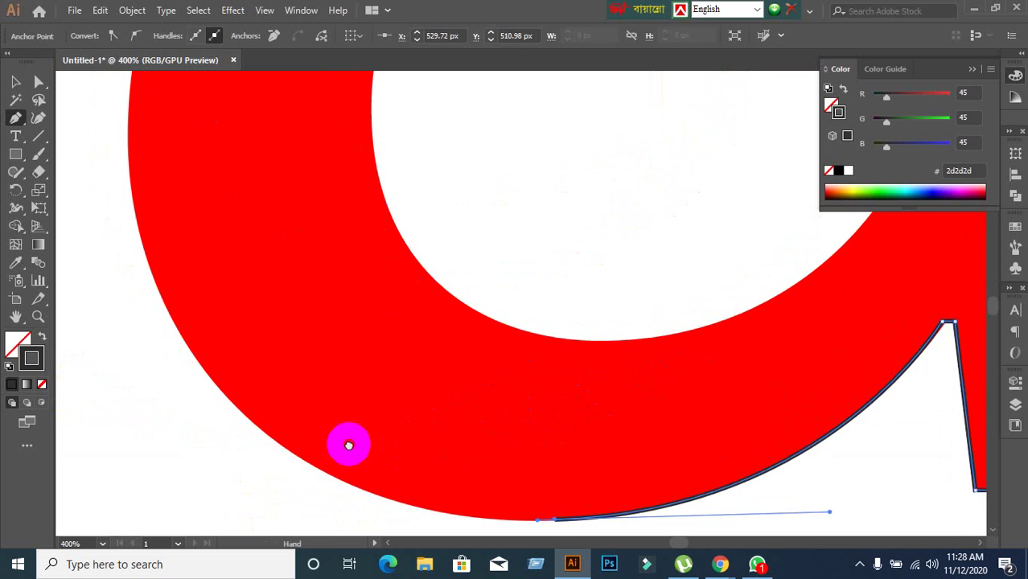
left_click(134, 172)
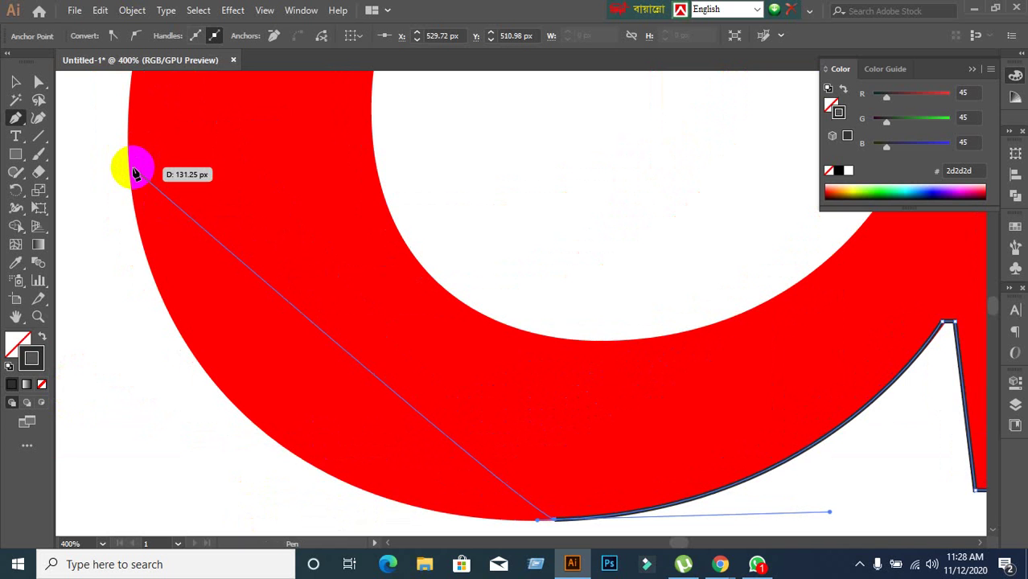
left_click_drag(135, 172, 131, 182)
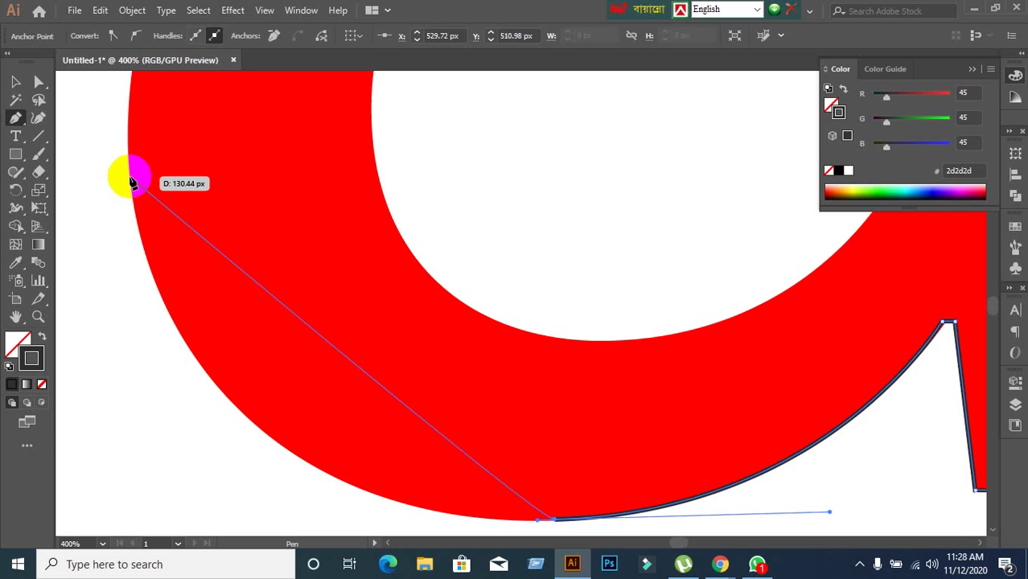
left_click_drag(132, 181, 134, 182)
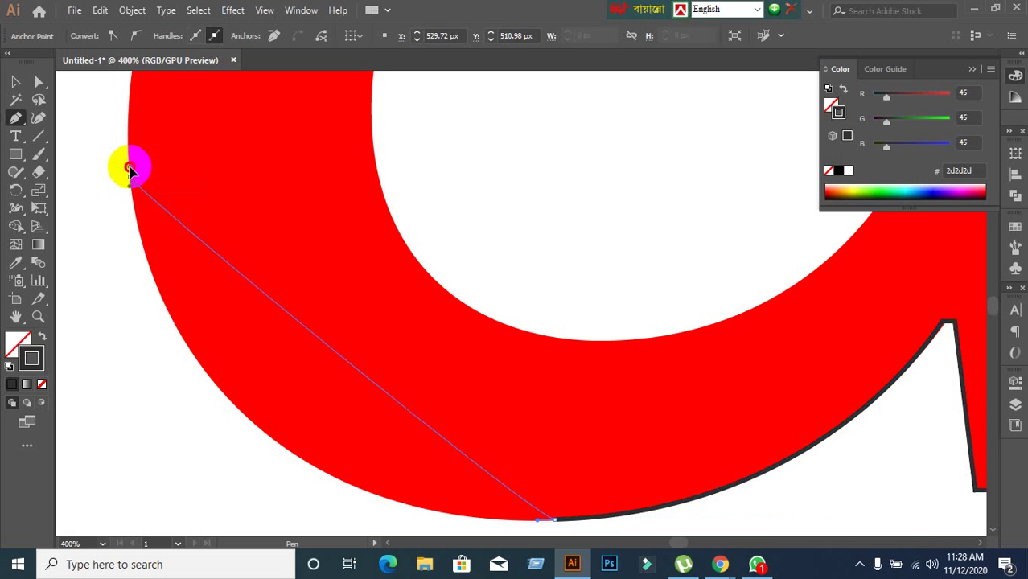
left_click_drag(131, 171, 132, 191)
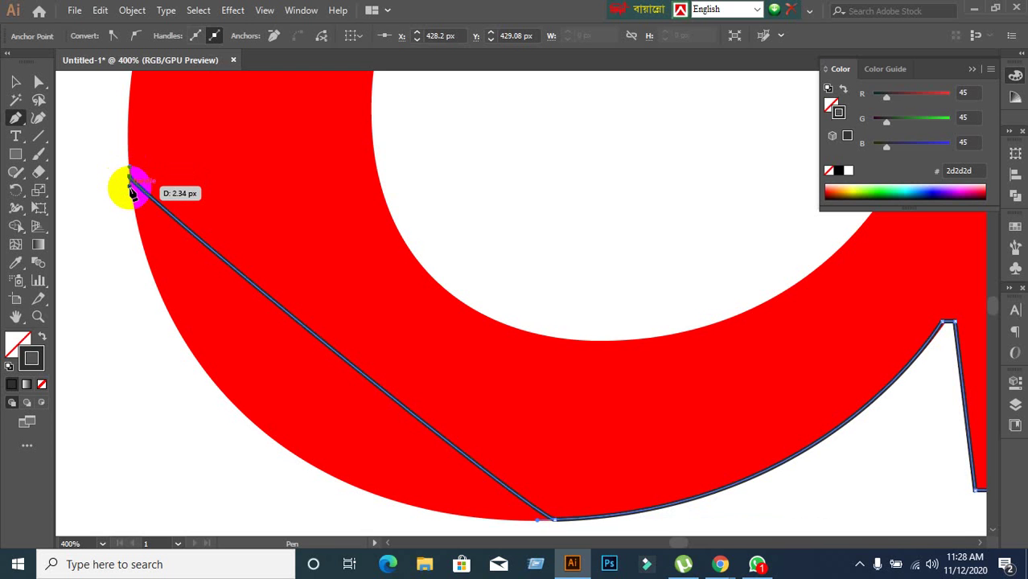
left_click_drag(132, 191, 133, 196)
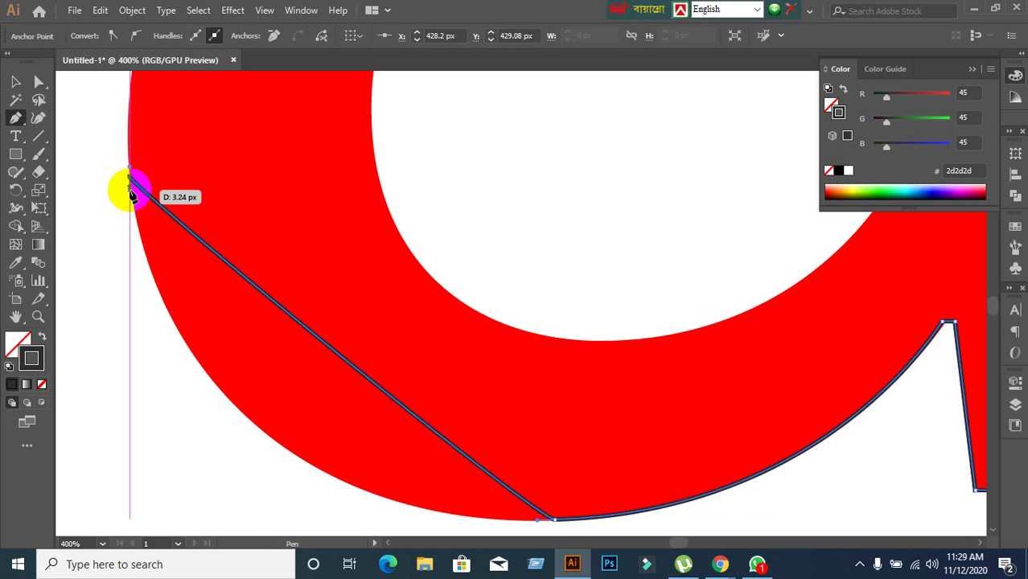
Switch to the Google Meet call in Chrome, admit the person waiting to join and return to Illustrator
left_click_drag(131, 194, 650, 534)
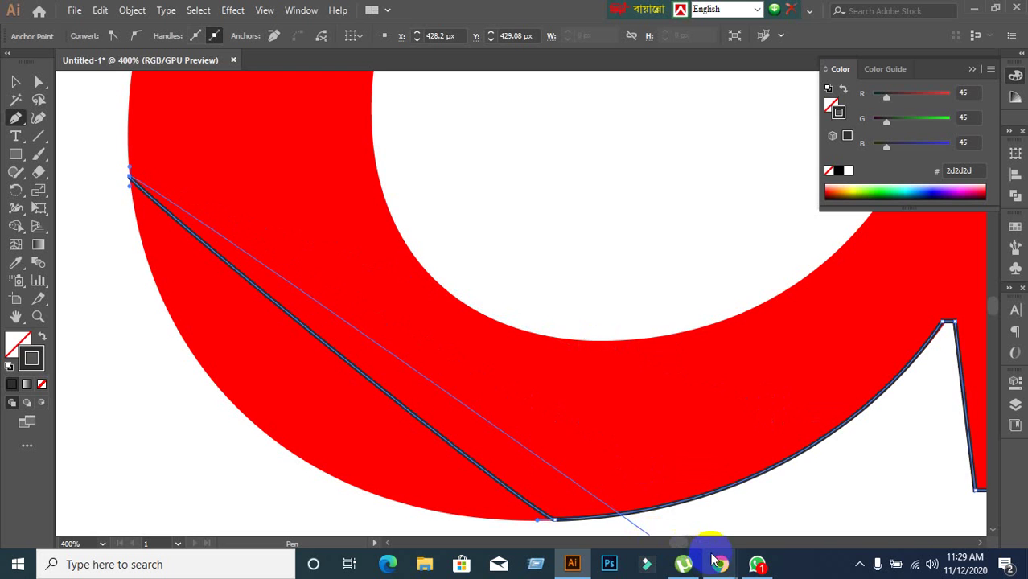
mouse_move(719, 564)
left_click(624, 491)
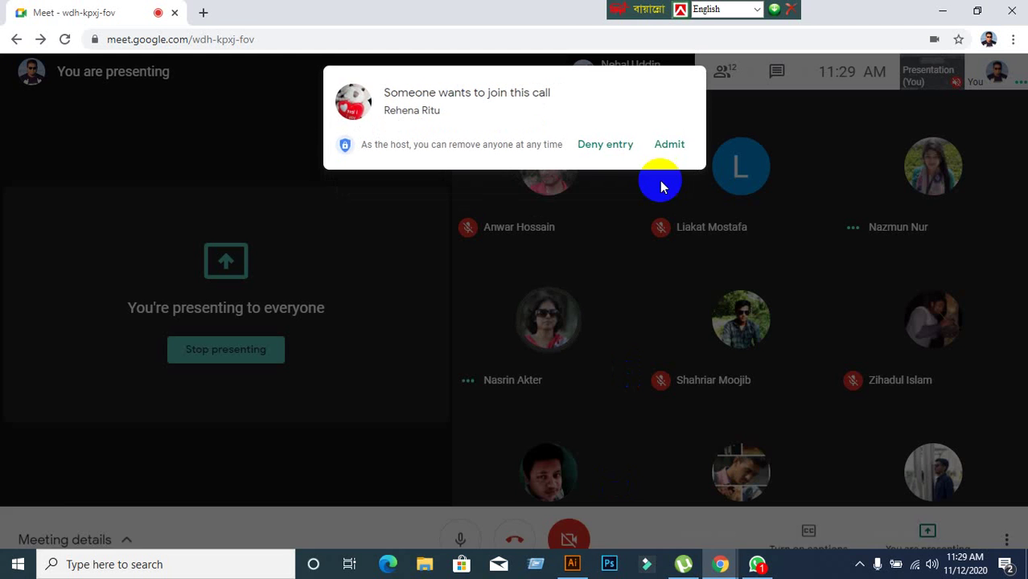
left_click(674, 157)
left_click(572, 563)
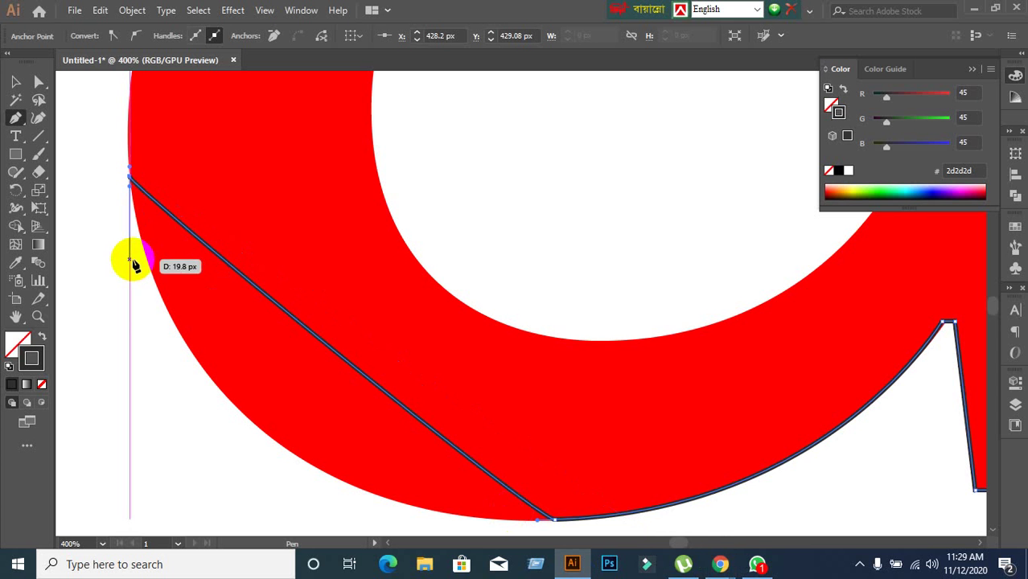
Go back to the Google Meet call, admit the two further waiting participants and return to the Illustrator drawing
key("ctrl")
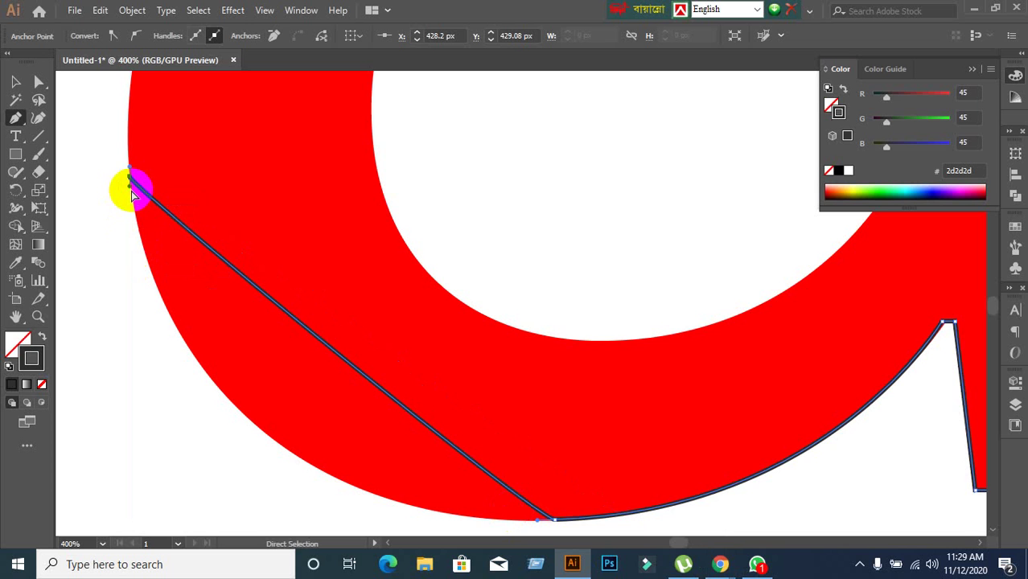
mouse_move(724, 565)
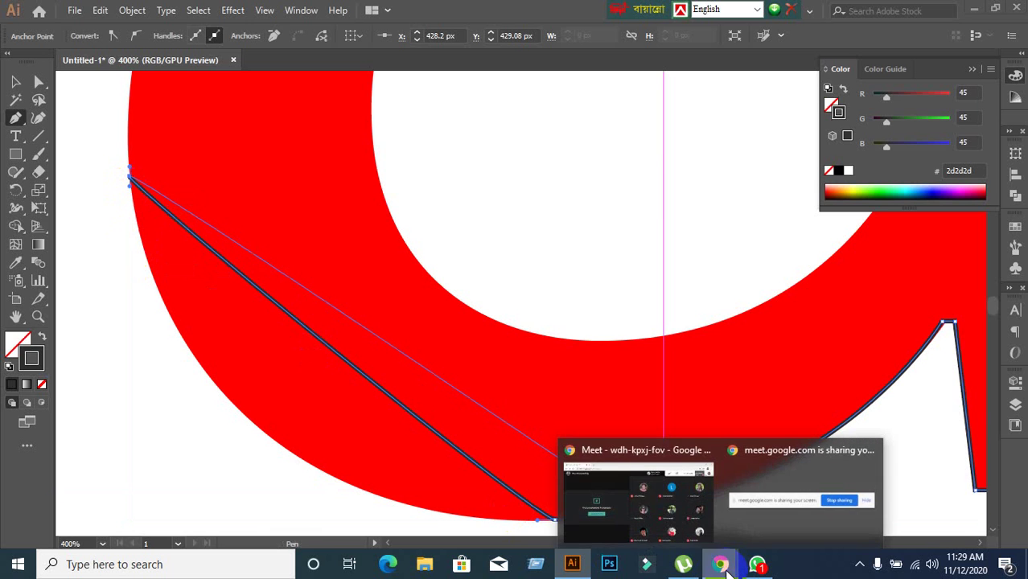
left_click(635, 493)
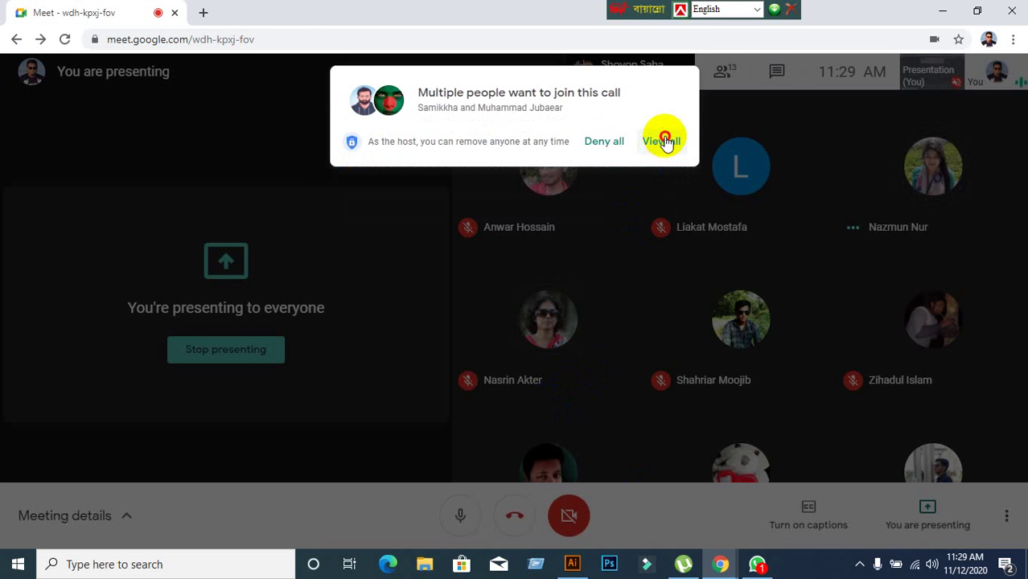
left_click(662, 141)
left_click(665, 151)
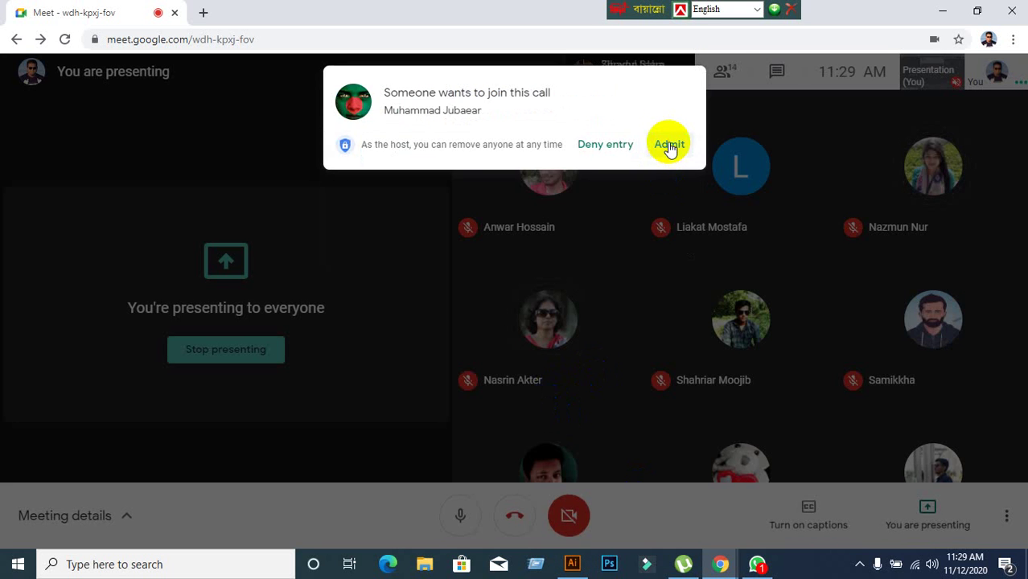
left_click(668, 145)
left_click(571, 563)
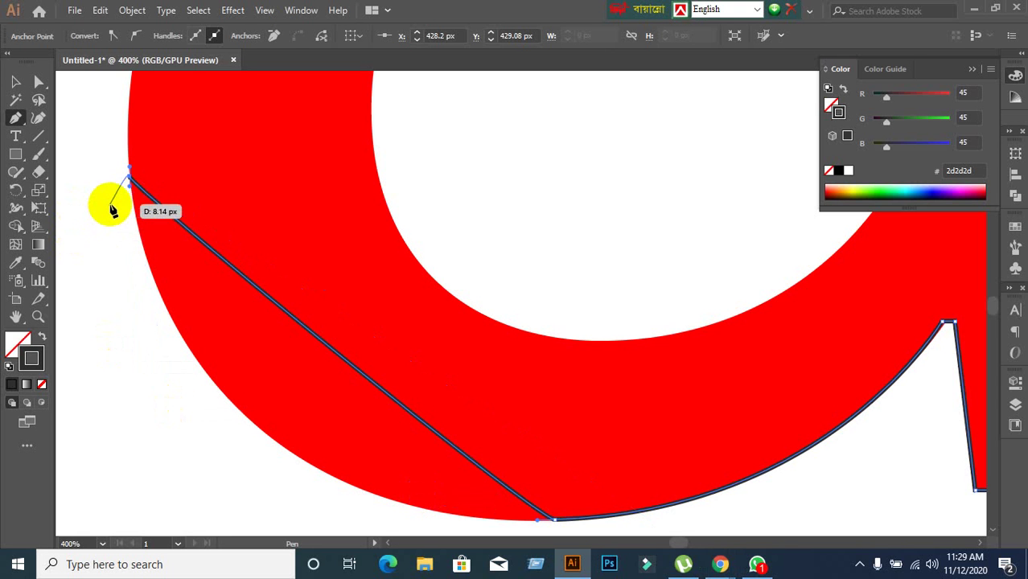
Extend the left anchor's incoming handle downward so the segment follows the bowl's lower-left outer curve
left_click(131, 184)
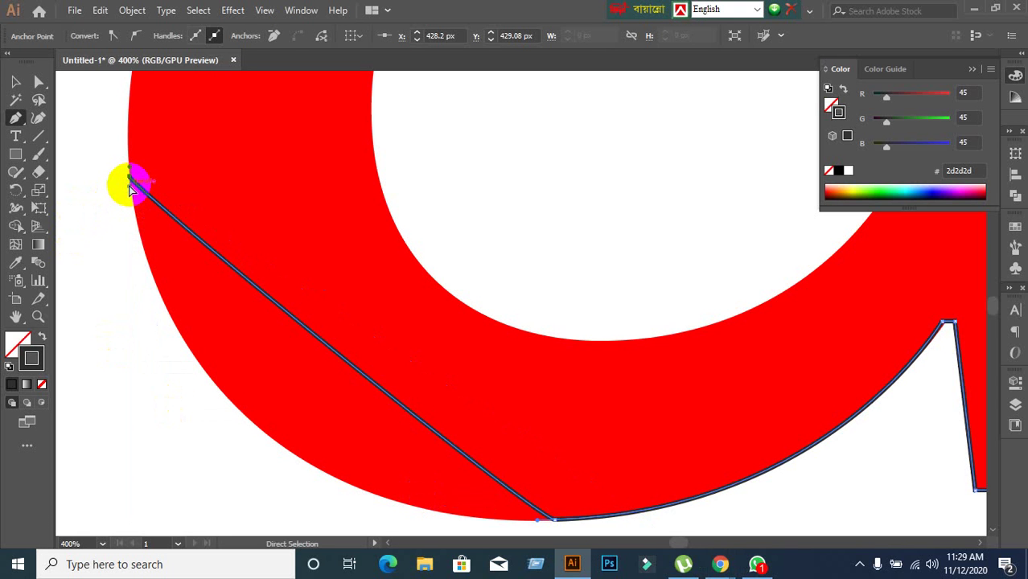
left_click_drag(131, 185, 186, 370)
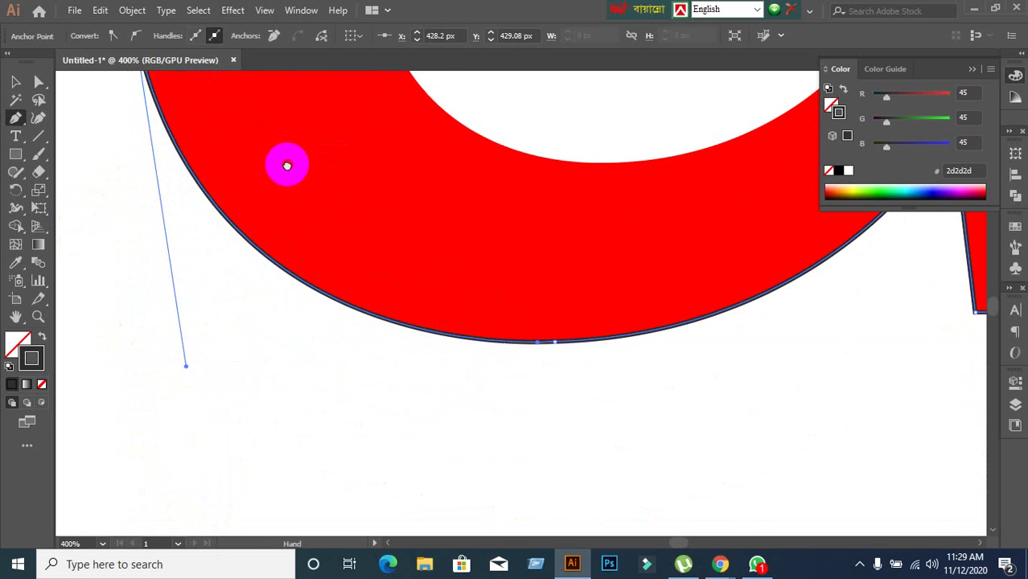
left_click_drag(284, 165, 319, 523)
left_click_drag(236, 157, 209, 255)
mouse_move(360, 206)
left_mouse_down()
mouse_move(344, 231)
mouse_move(349, 204)
left_mouse_up()
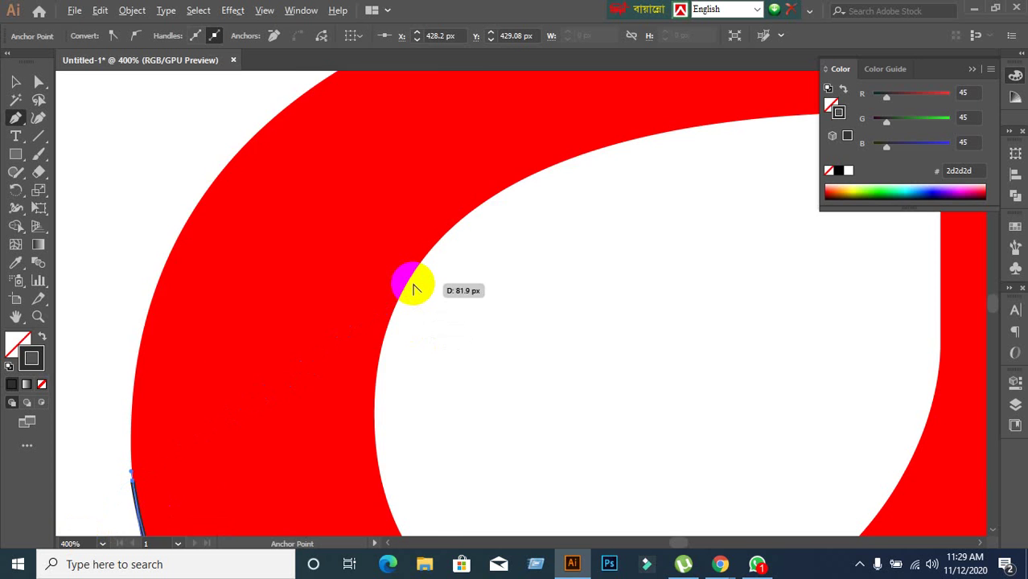
Trace the bowl's upper-left and top outer edge with two smooth anchors, pulling their incoming handles to fit the curve
scroll(412, 290, "down", 2)
left_click_drag(412, 290, 310, 282)
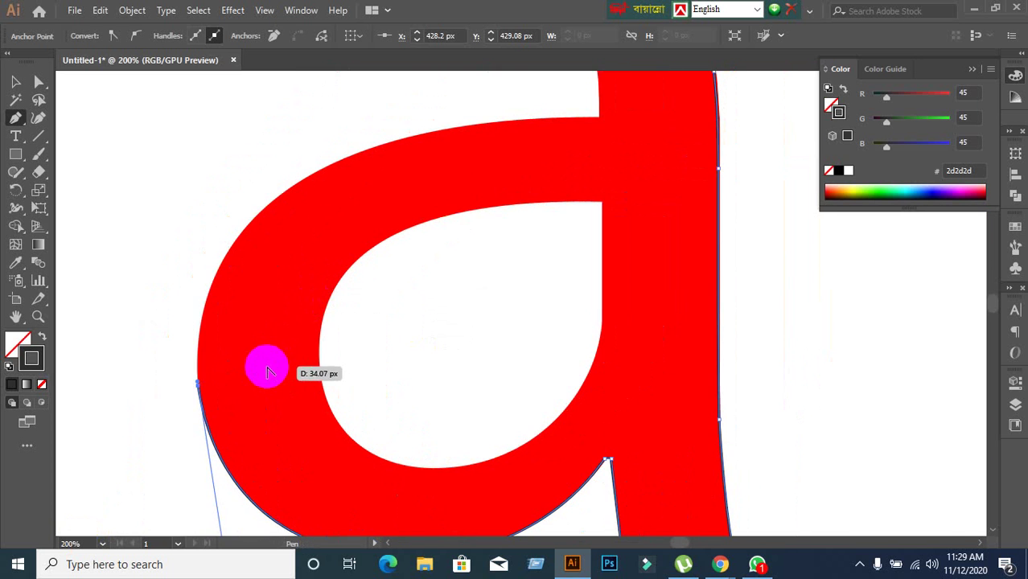
scroll(264, 360, "up", 1)
left_click_drag(298, 218, 296, 275)
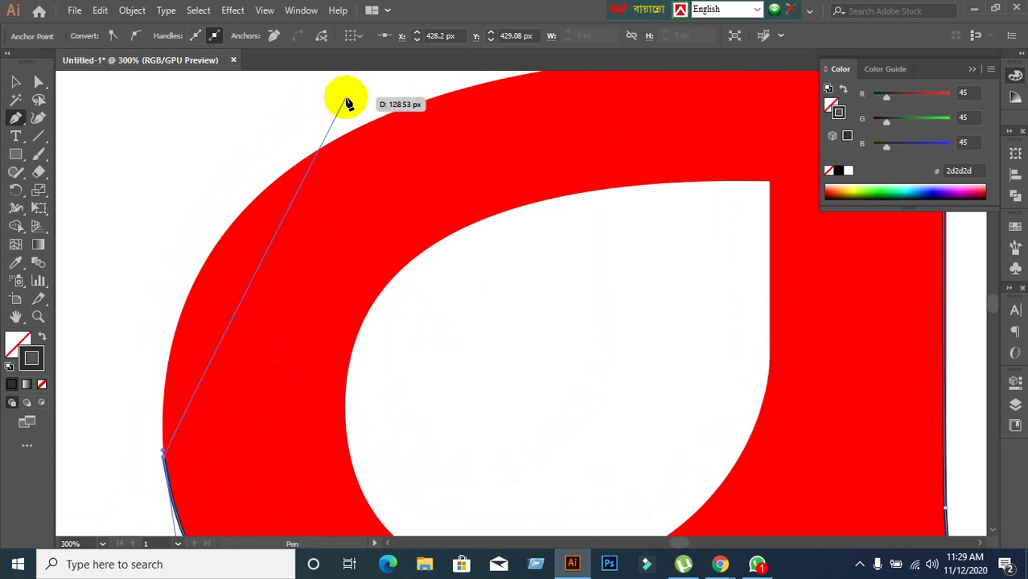
left_click(320, 150)
left_click_drag(308, 174, 138, 265)
left_click_drag(607, 131, 511, 229)
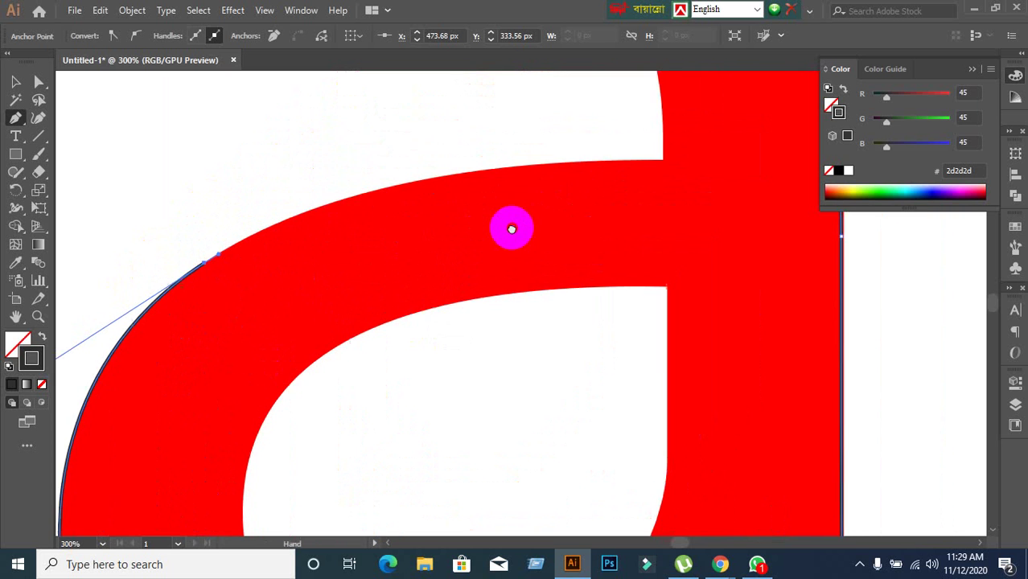
left_click_drag(512, 171, 309, 191)
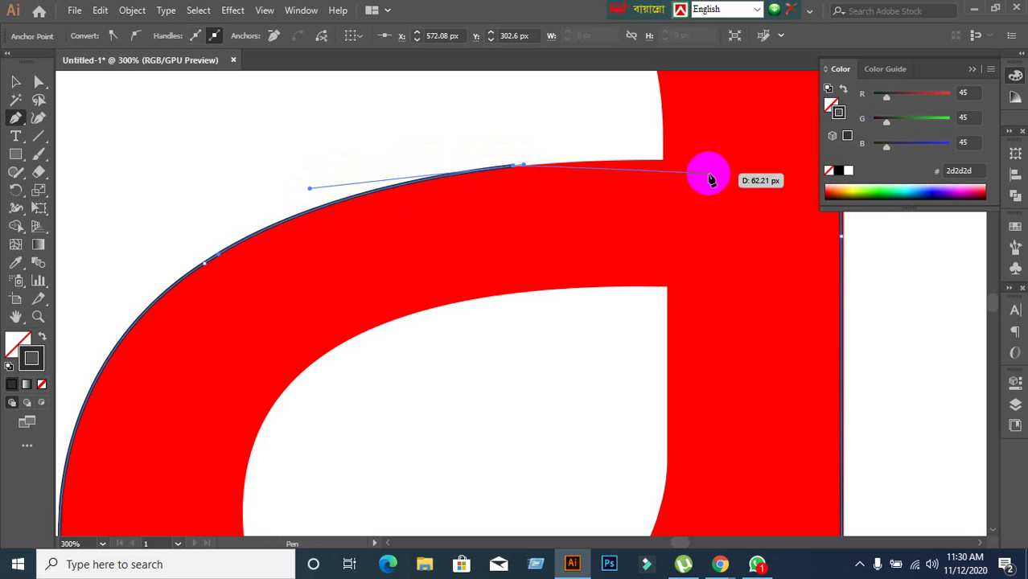
End the bowl's top edge with a slightly curved anchor at its junction with the stem, replacing the straight segment tried first
left_click_drag(668, 184, 574, 198)
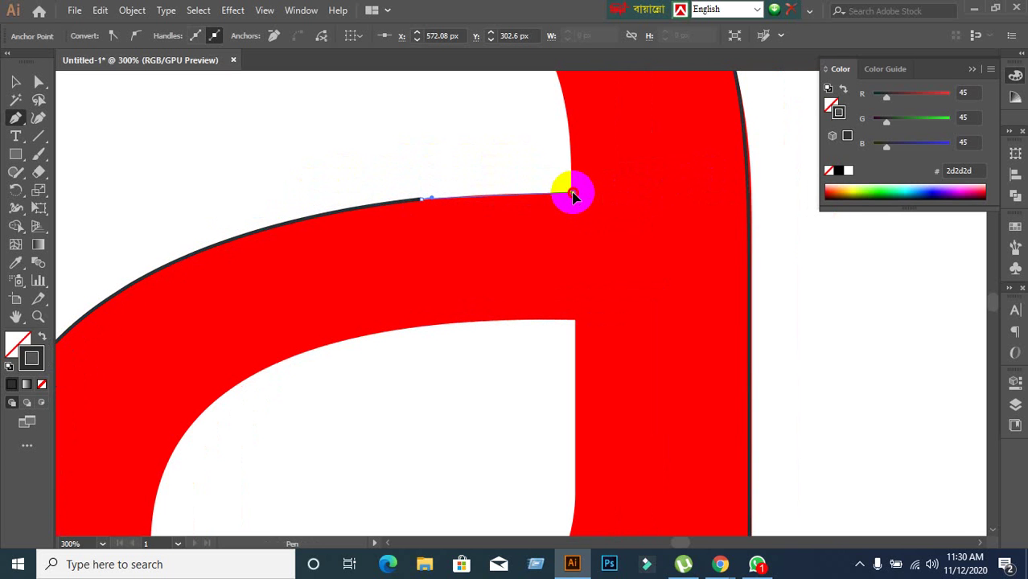
left_click(572, 195)
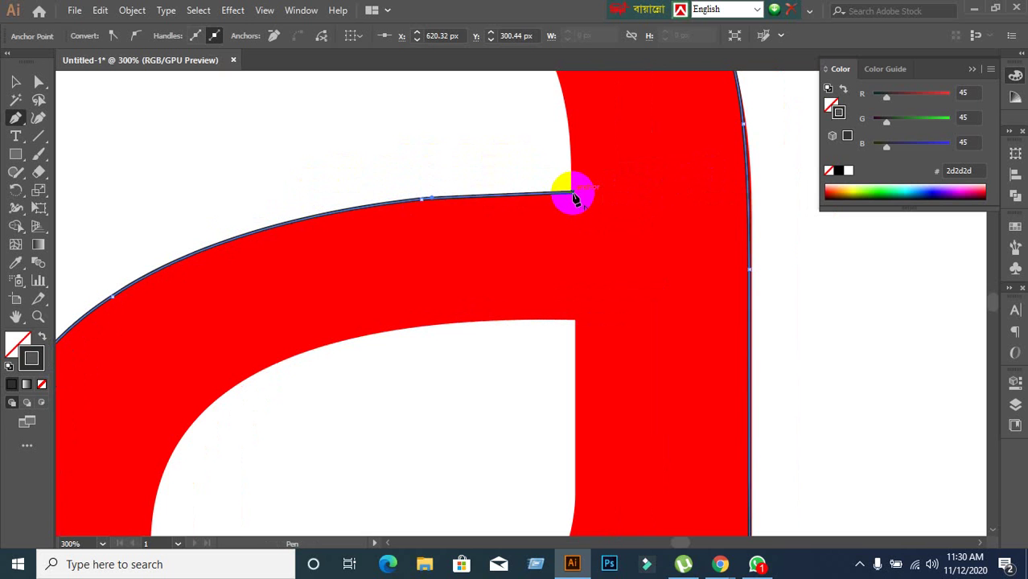
left_click_drag(573, 198, 575, 199)
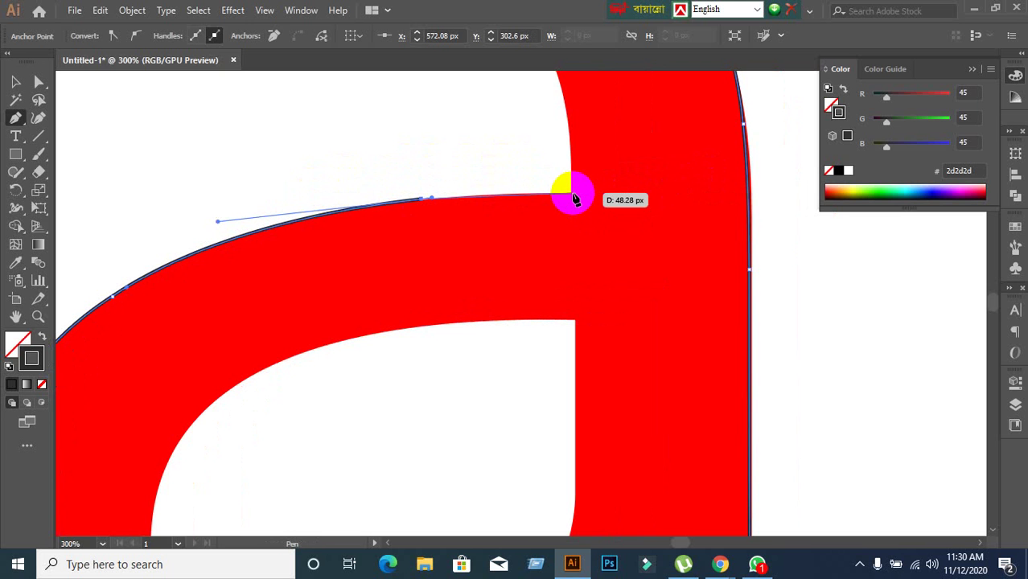
scroll(573, 195, "up", 1)
left_click_drag(574, 198, 593, 245)
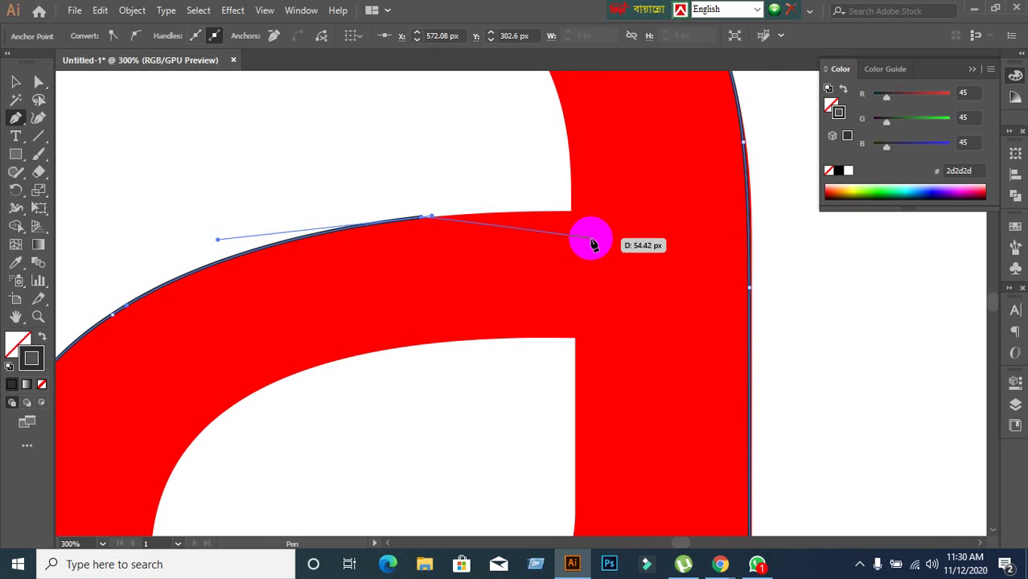
mouse_move(593, 246)
left_mouse_down()
mouse_move(655, 233)
mouse_move(572, 214)
left_mouse_up()
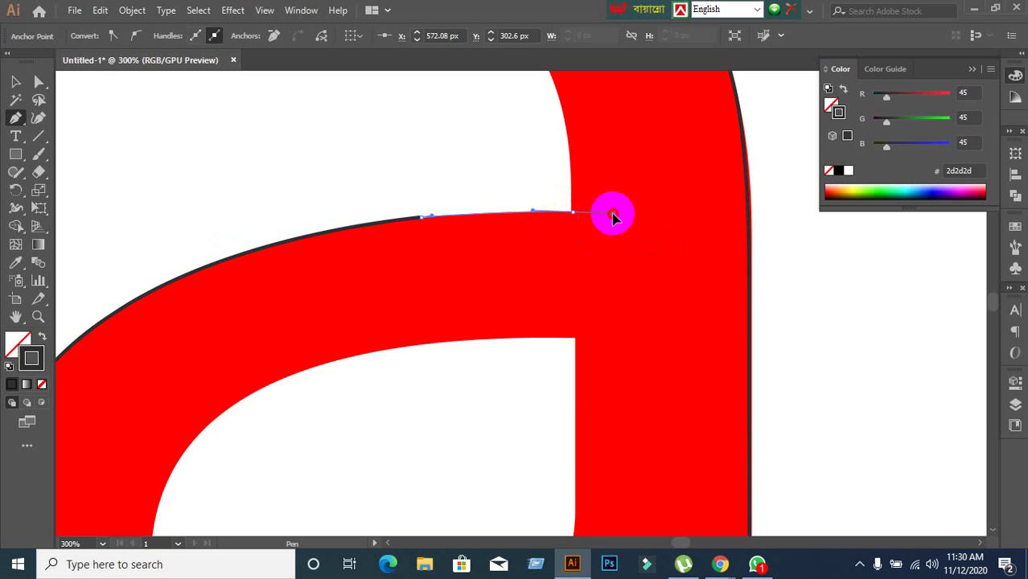
Continue from the junction corner up to a smooth anchor on the upper arch's inner edge, shaping its handles to the curve
left_click_drag(611, 213, 613, 346)
scroll(632, 247, "up", 3)
scroll(635, 257, "up", 1)
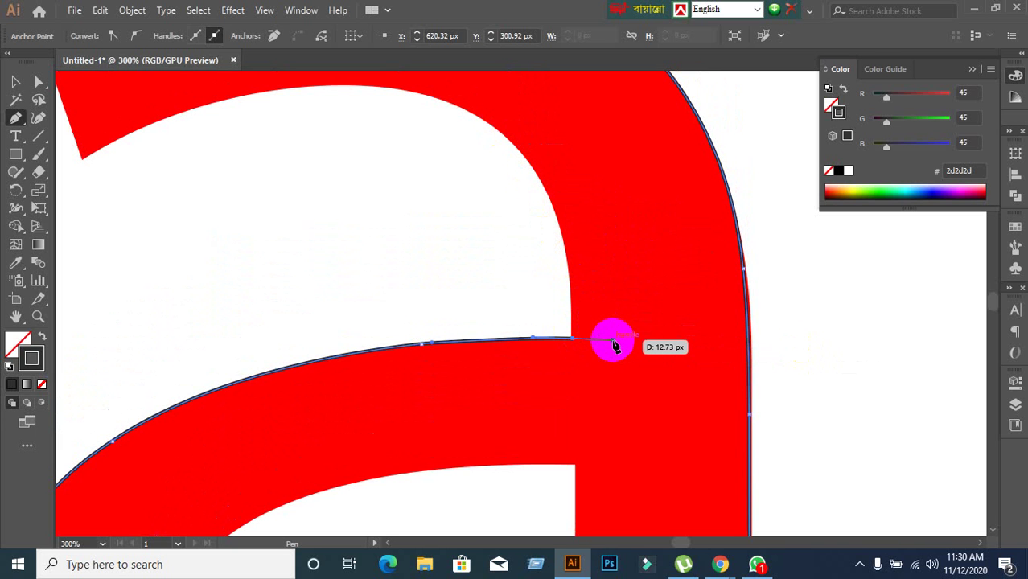
left_click_drag(613, 346, 661, 247)
left_click(613, 344, "ctrl")
key("space")
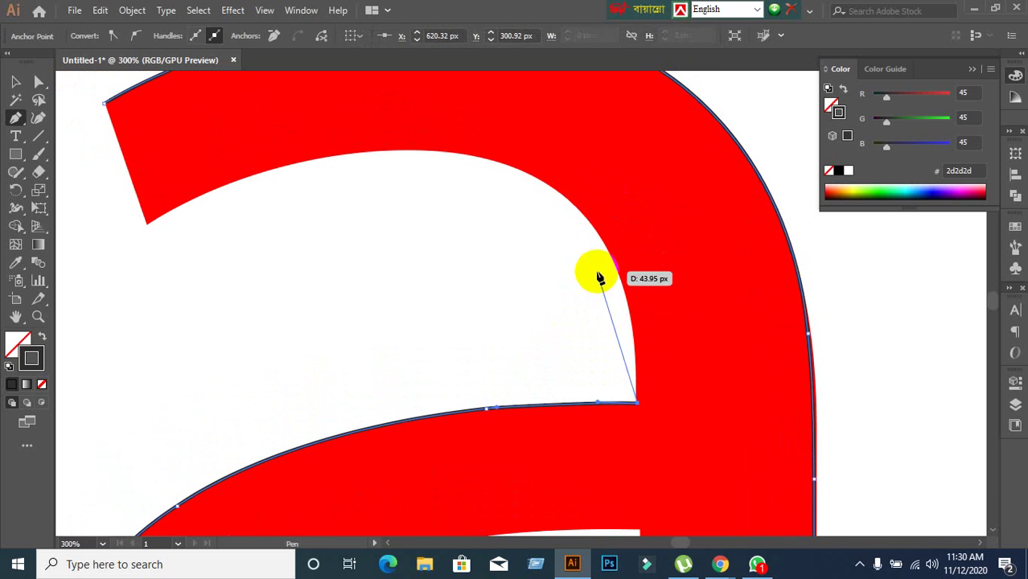
left_click(425, 157)
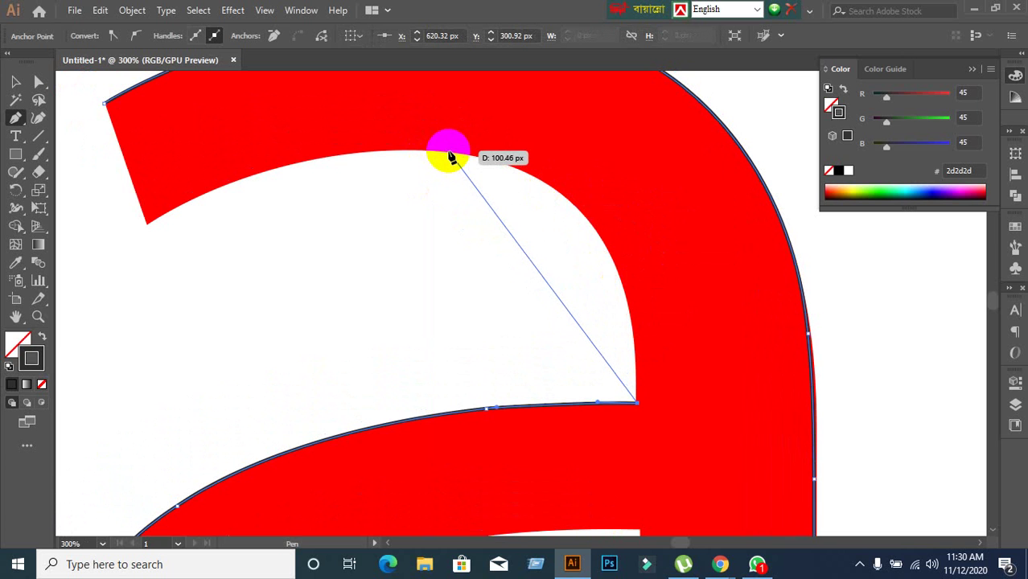
left_click(450, 157)
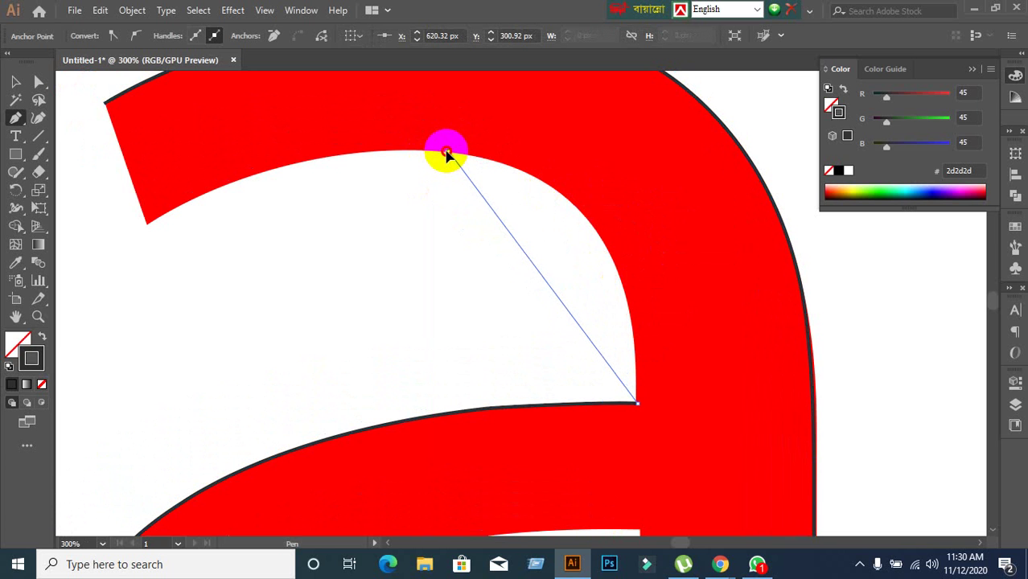
mouse_move(424, 151)
left_mouse_down()
mouse_move(649, 191)
mouse_move(675, 176)
mouse_move(660, 168)
mouse_move(648, 189)
mouse_move(648, 168)
mouse_move(658, 167)
left_mouse_up()
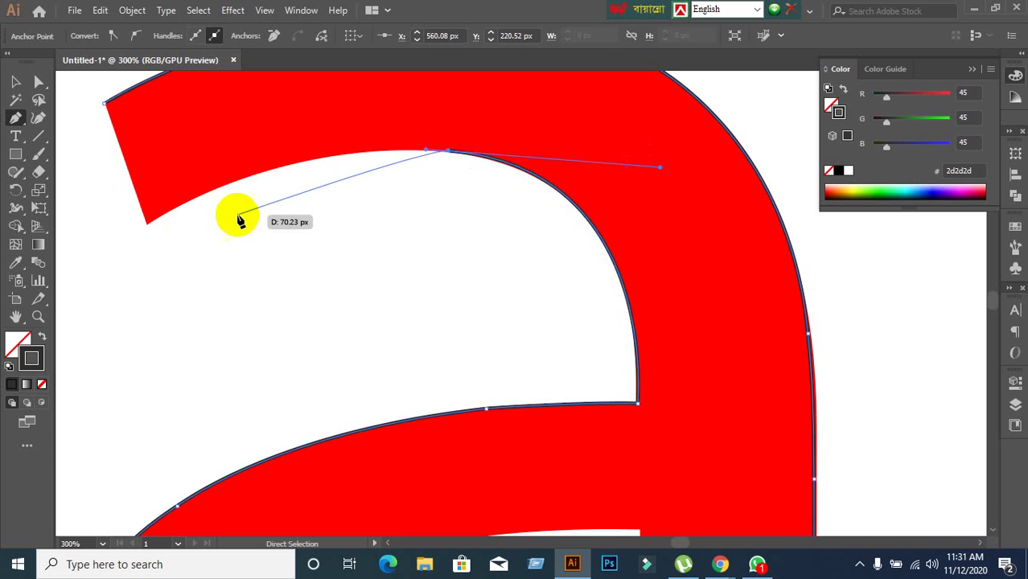
Curve the path to the arch's lower tip, remove that anchor's outgoing handle and close the outline at the starting anchor
scroll(304, 217, "left", 2)
mouse_move(211, 227)
left_mouse_down()
mouse_move(207, 259)
mouse_move(211, 232)
mouse_move(202, 229)
mouse_move(249, 209)
mouse_move(237, 214)
mouse_move(275, 168)
mouse_move(305, 153)
mouse_move(354, 153)
mouse_move(373, 137)
mouse_move(361, 141)
left_mouse_up()
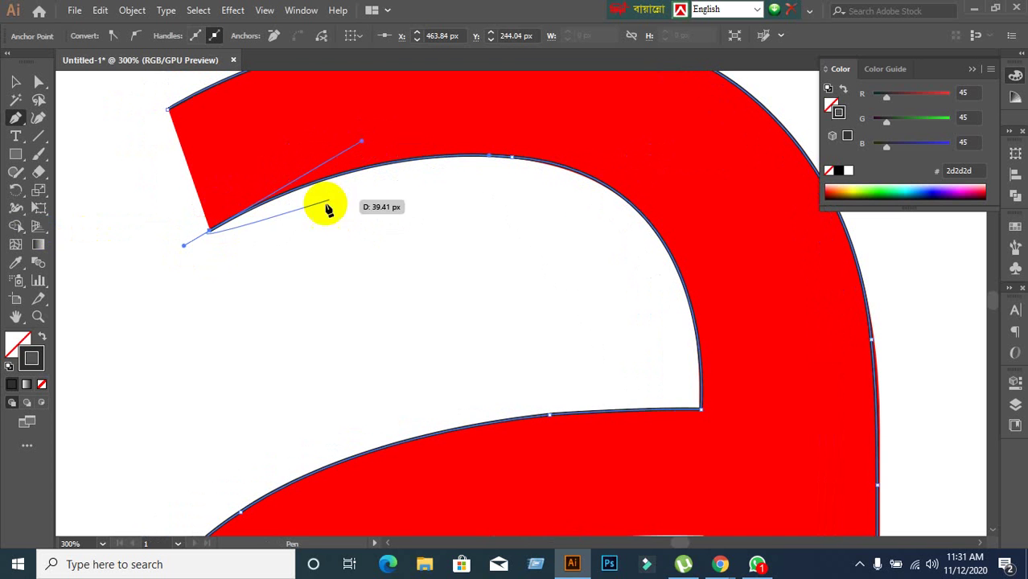
left_click(209, 233)
left_click_drag(209, 232, 170, 106)
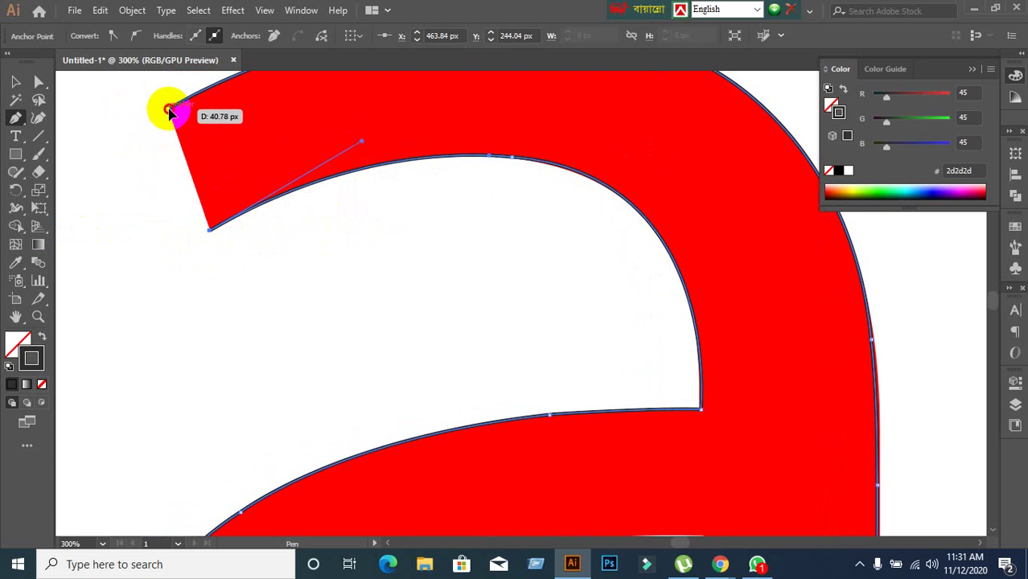
Swap fill and stroke to preview the closed outline as a solid shape, and swap them back
key("ctrl+1")
scroll(390, 344, "down", 1)
left_click_drag(389, 344, 301, 319)
scroll(356, 188, "up", 1)
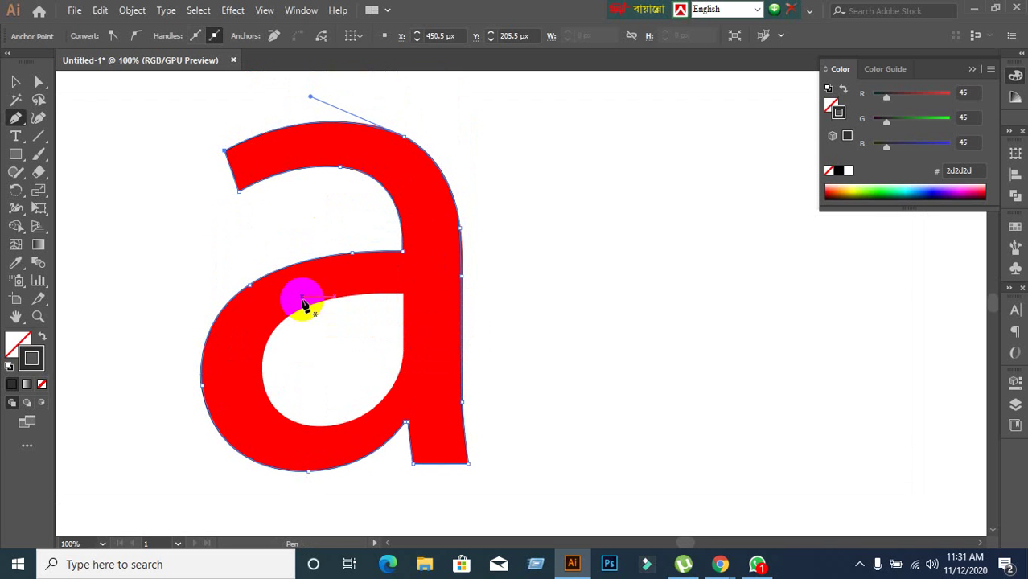
left_click(42, 340)
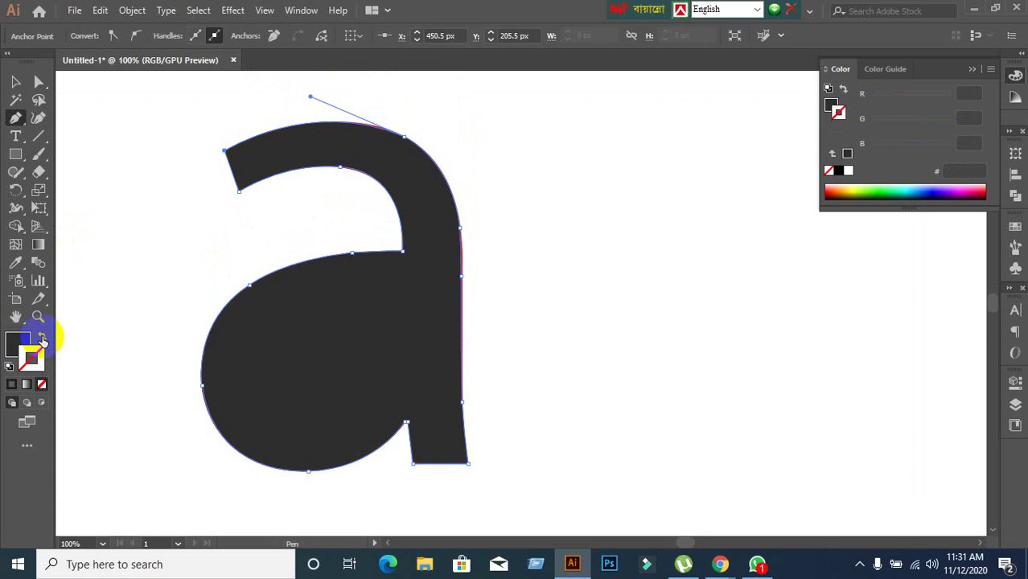
left_click(43, 340)
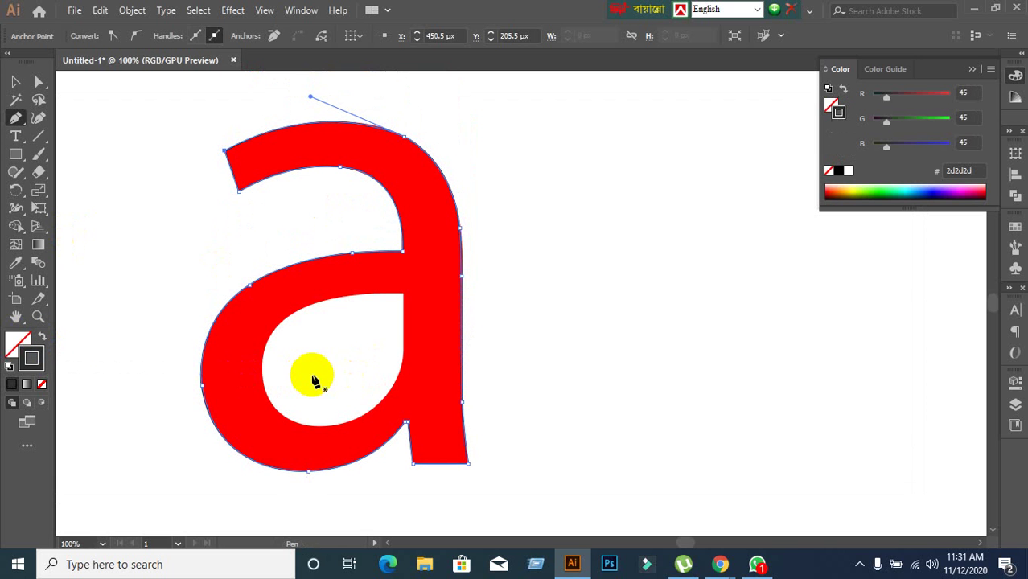
Switch to the Google Meet call in Chrome, read the meeting chat, close it and return to the Illustrator drawing
mouse_move(685, 565)
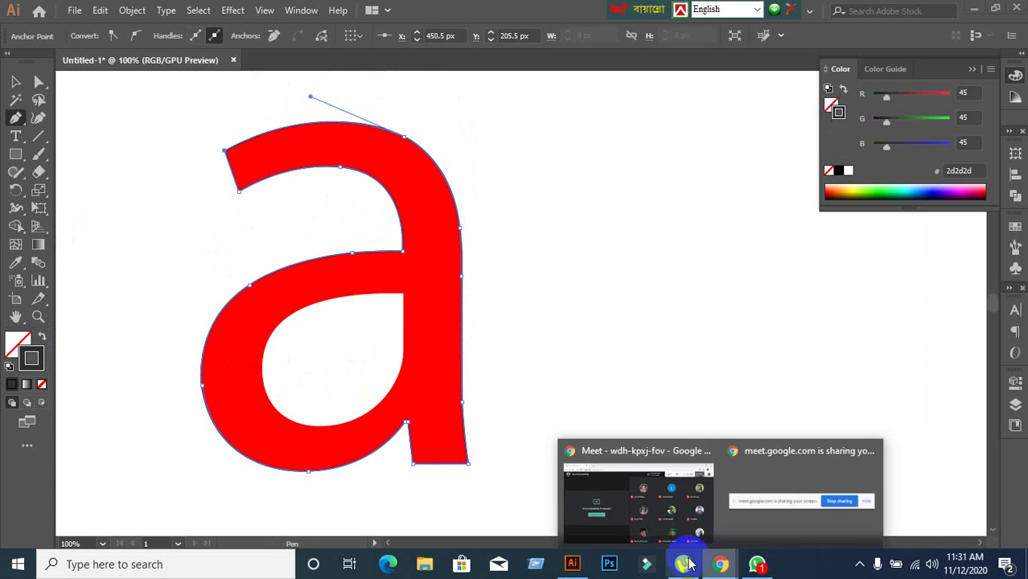
left_click(638, 503)
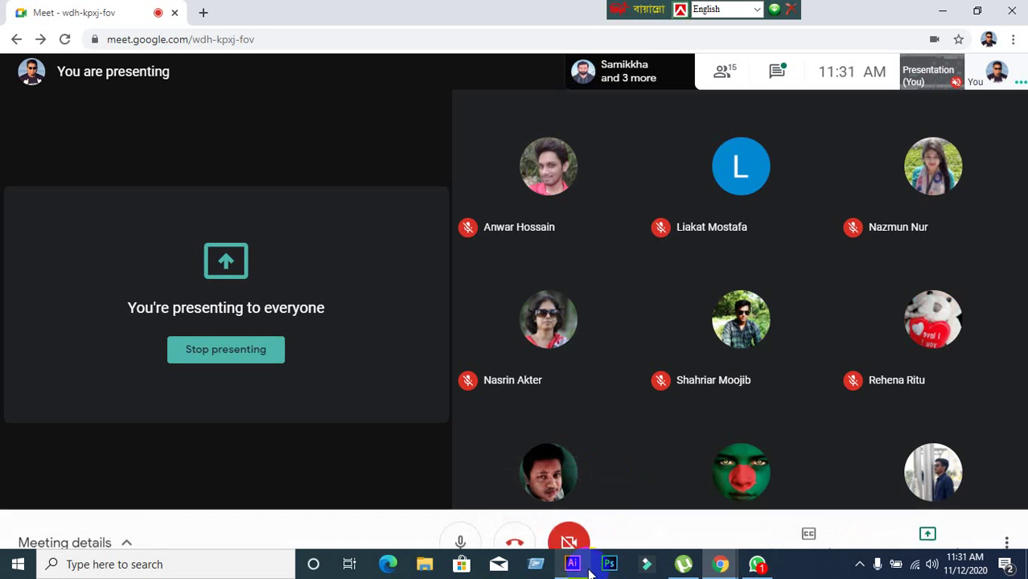
left_click(771, 71)
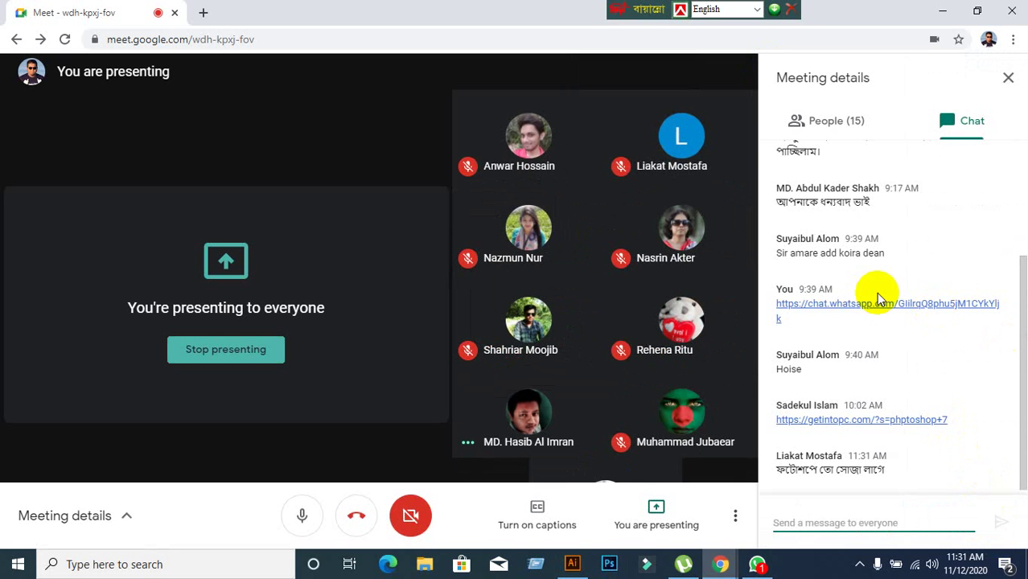
scroll(904, 301, "up", 3)
scroll(904, 302, "down", 3)
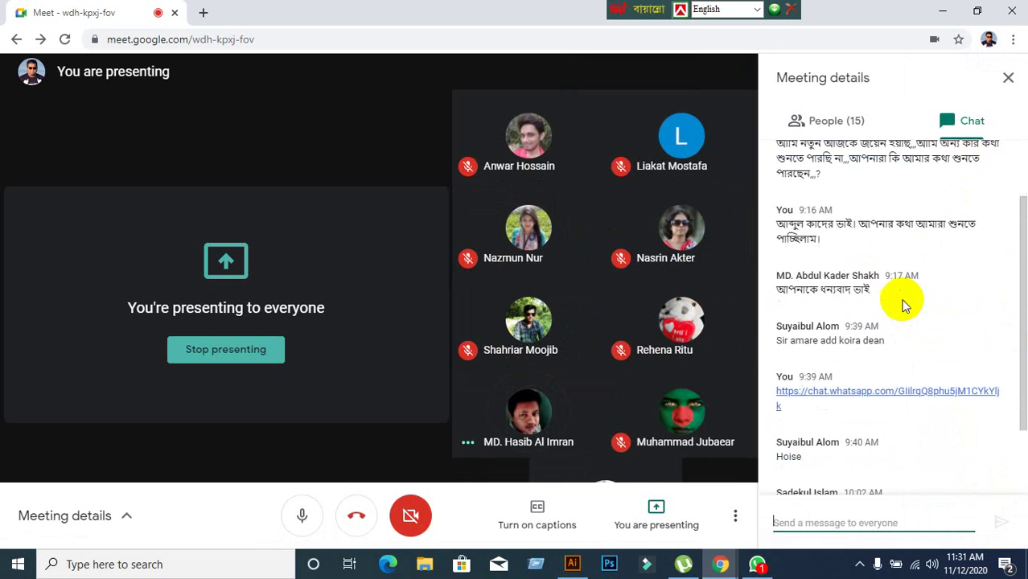
left_click(1015, 78)
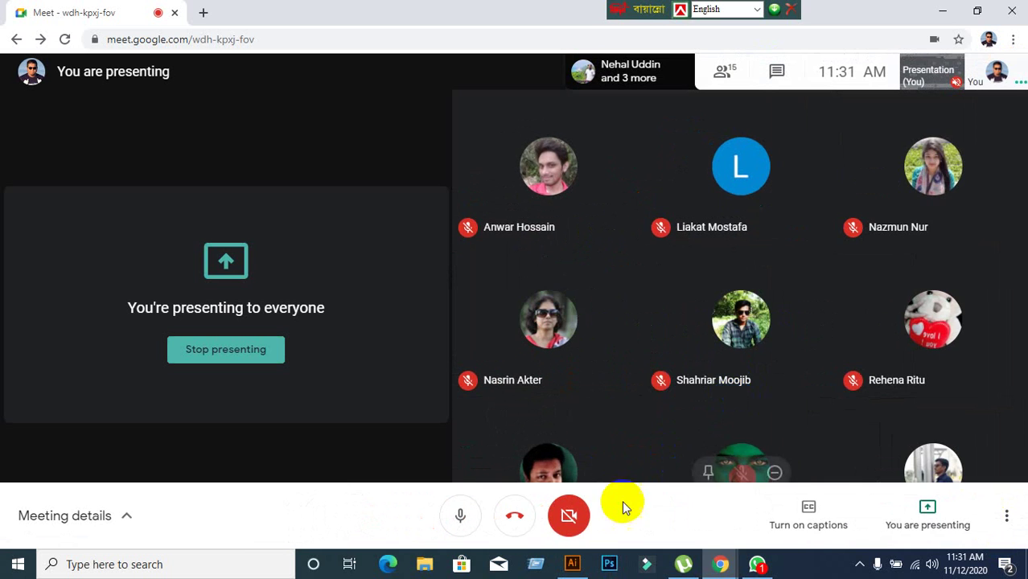
left_click(572, 563)
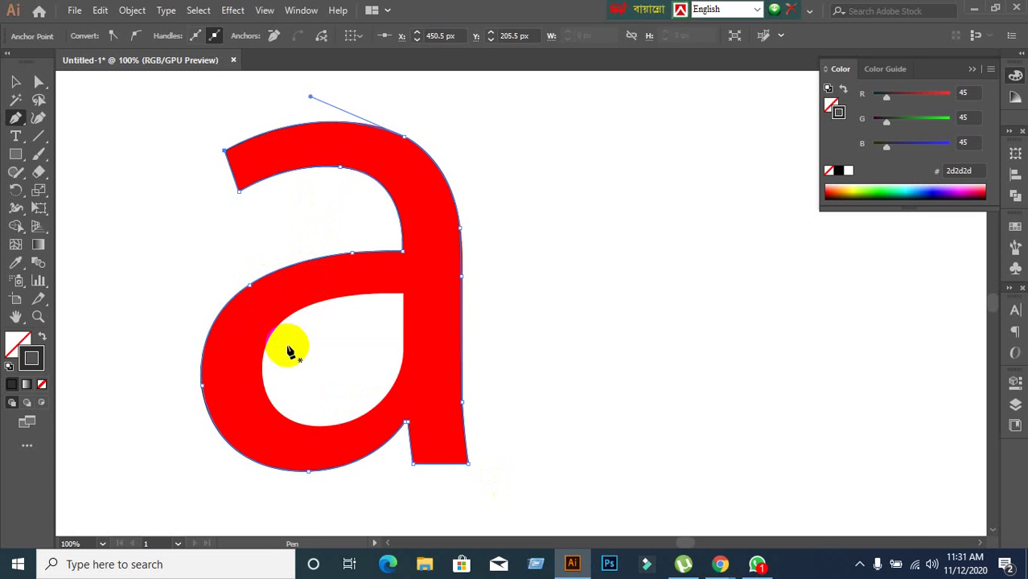
Start a new path with a corner anchor at the upper-right corner of the letter's white counter
scroll(288, 349, "up", 2)
scroll(286, 346, "down", 1)
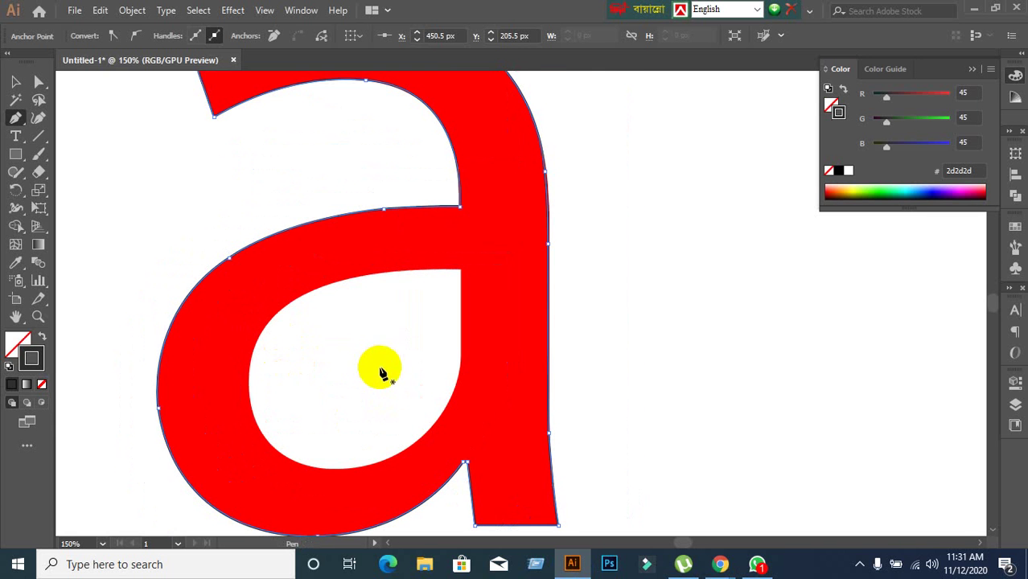
scroll(380, 372, "down", 2)
scroll(424, 259, "up", 1)
scroll(465, 241, "down", 2)
left_click(499, 221)
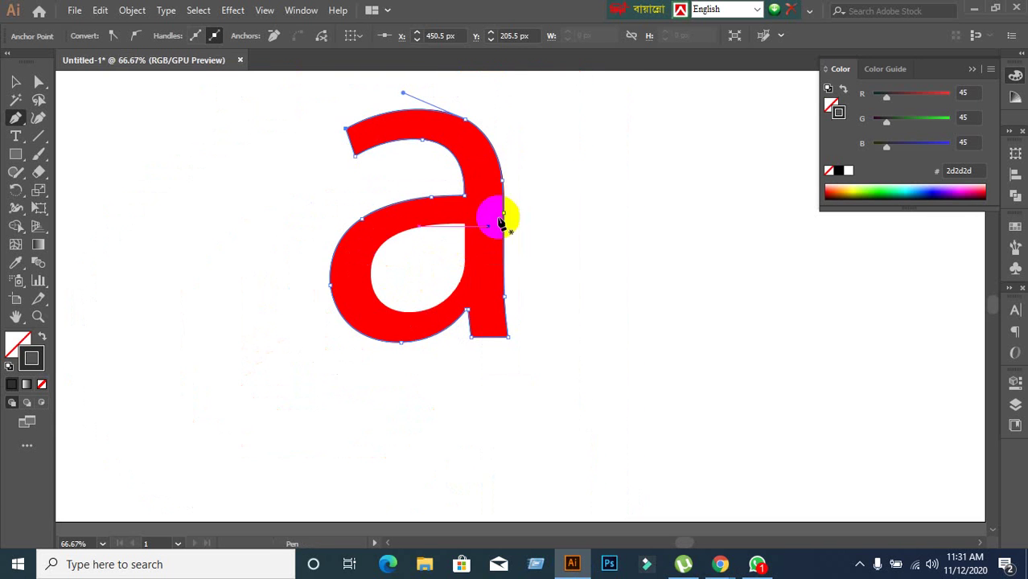
scroll(442, 259, "up", 2)
scroll(456, 246, "up", 2)
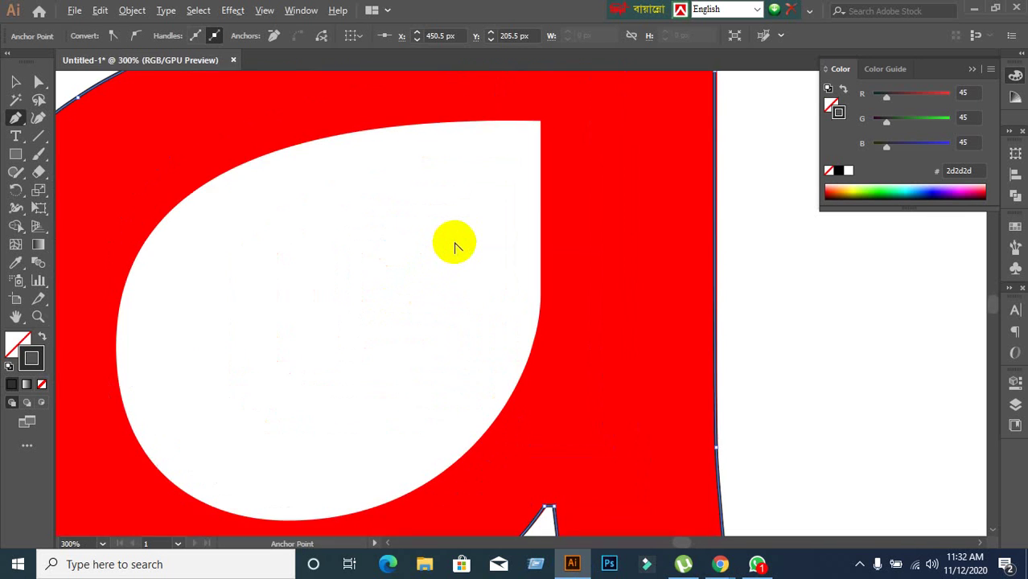
left_click(540, 122)
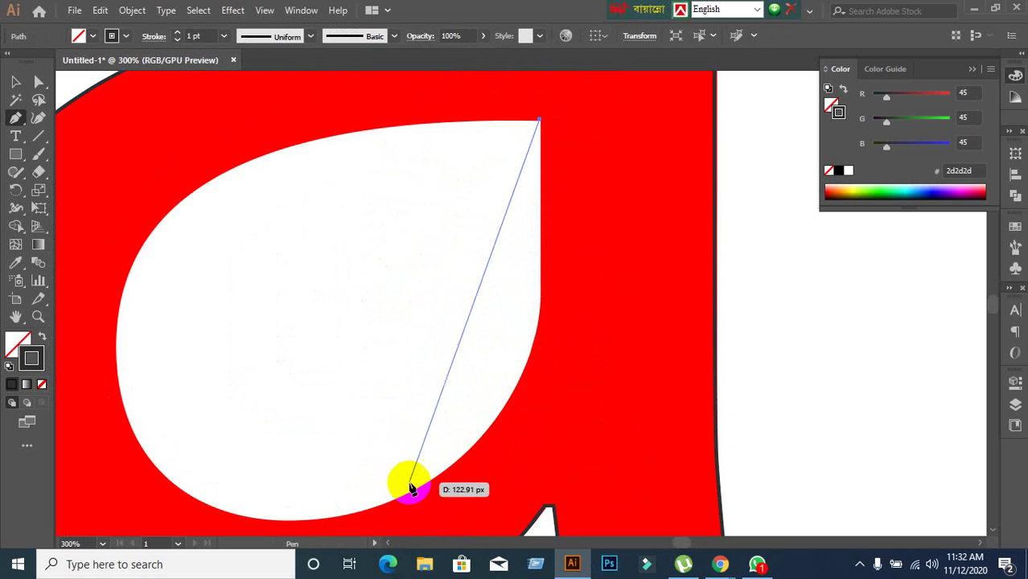
Try to trace the counter's right side with a single curved segment from the corner to the lower-right edge
left_click(477, 447)
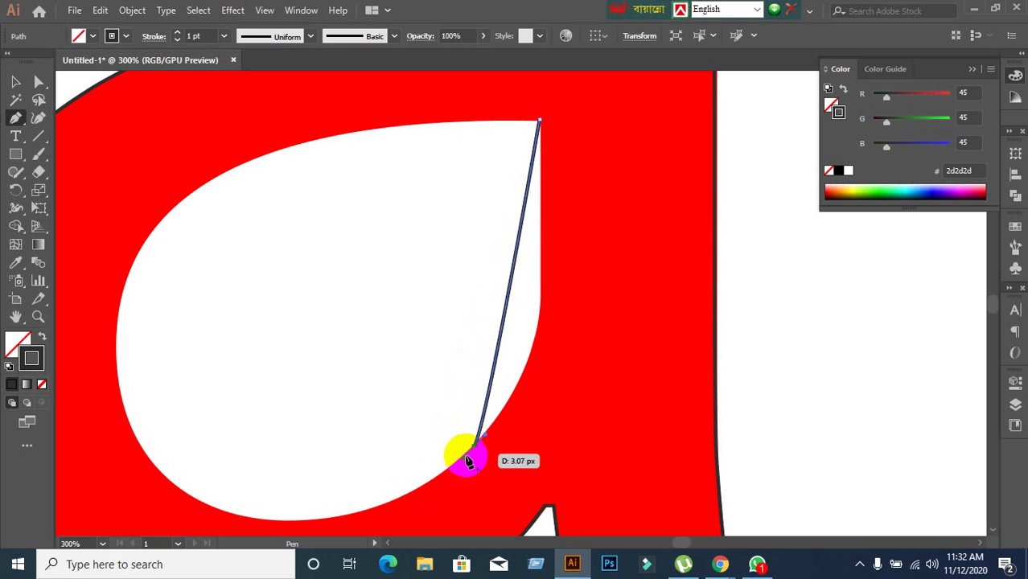
left_click_drag(480, 449, 574, 357)
key("ctrl+z")
key("ctrl+z")
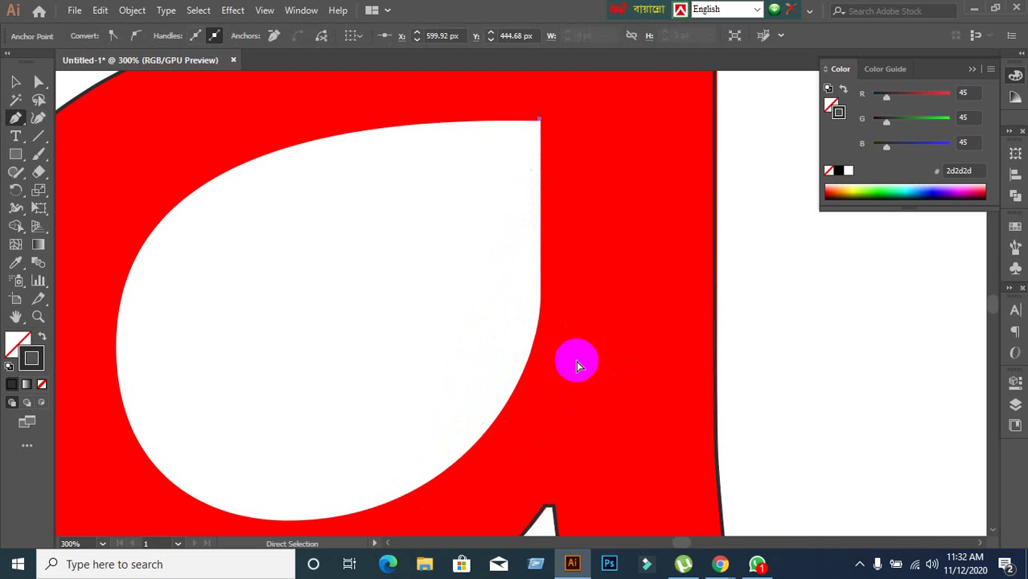
Draw a straight segment down the counter's right edge and a curved segment on to its lower-right edge
left_click(540, 290)
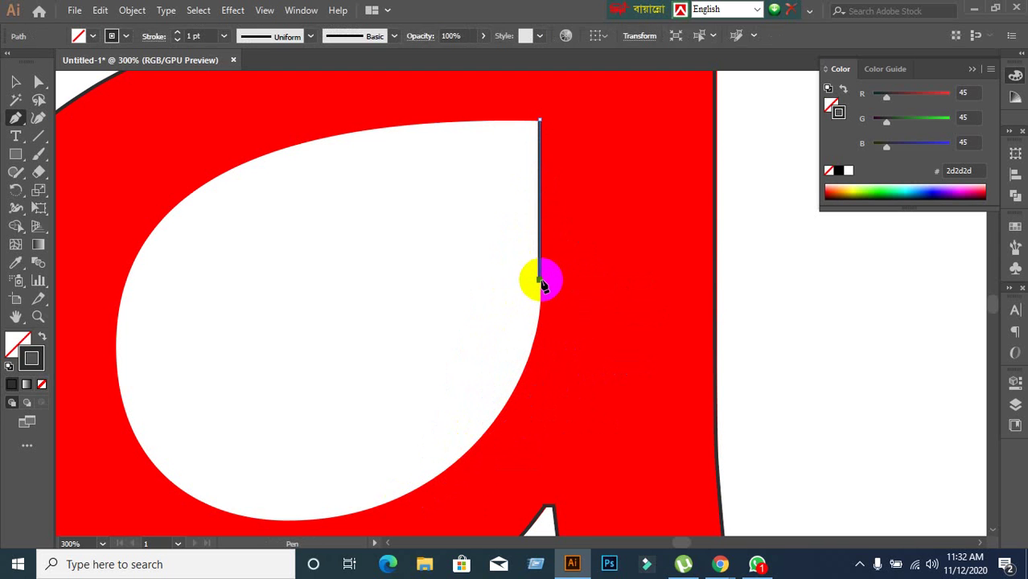
left_click(539, 280)
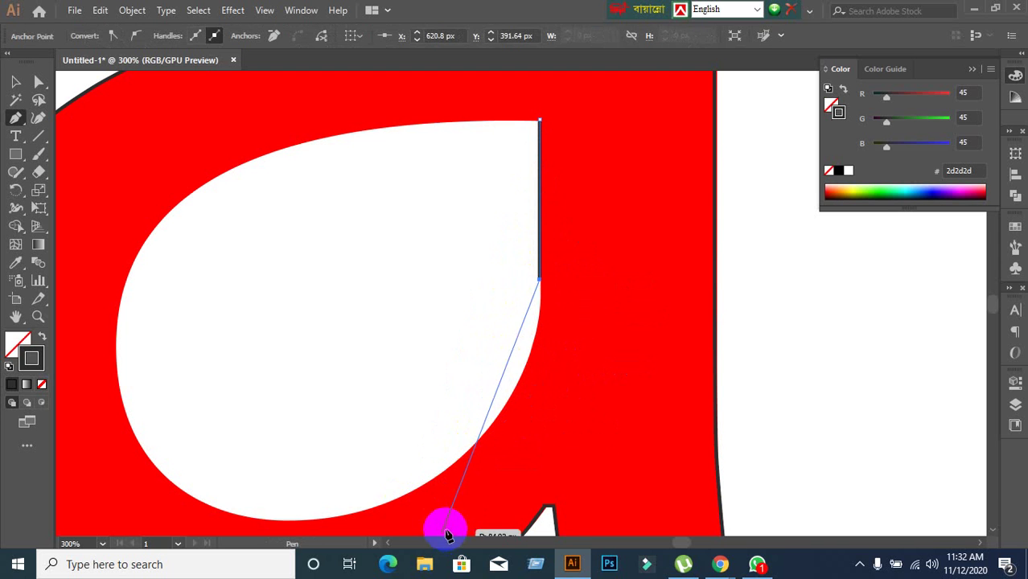
left_click(469, 450)
left_click_drag(454, 470, 562, 354)
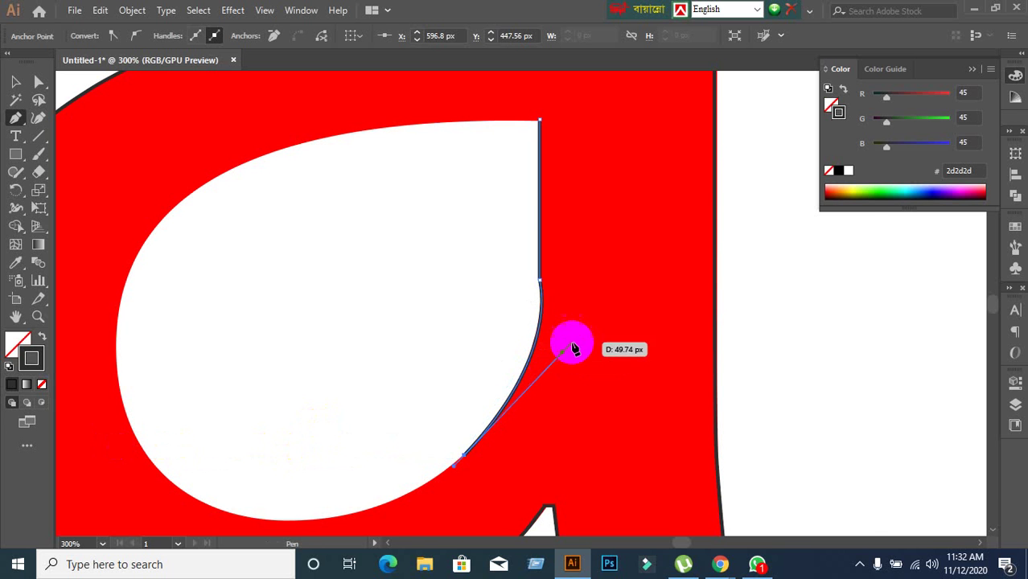
Undo the counter's straight and curved segments back to the starting corner anchor
scroll(547, 244, "up", 2)
key("ctrl+z")
key("ctrl+z")
key("ctrl+z")
key("ctrl+z")
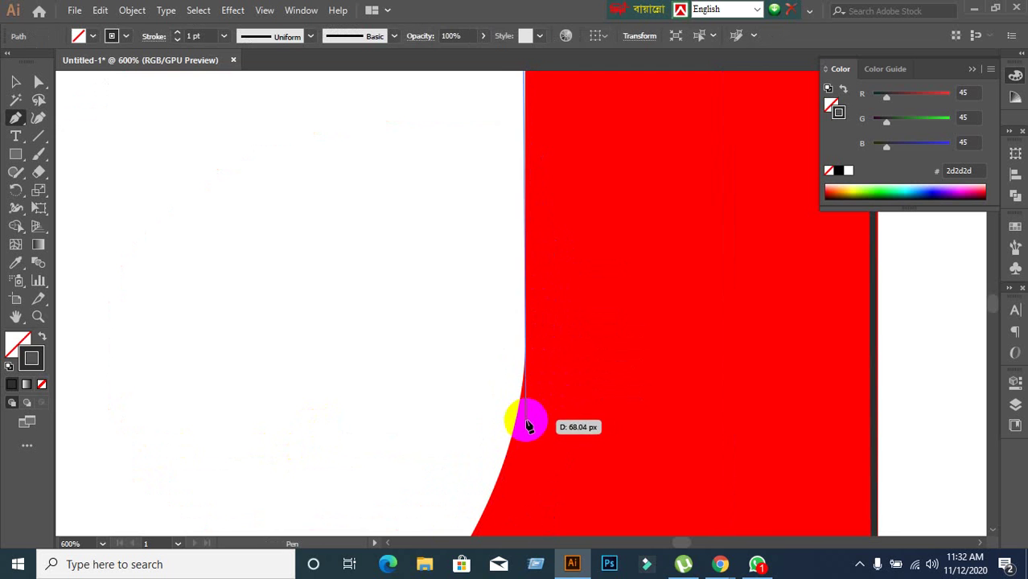
Draw a slightly curved segment down the counter's right edge, ending just below where the straight part starts to bend
scroll(531, 370, "down", 2)
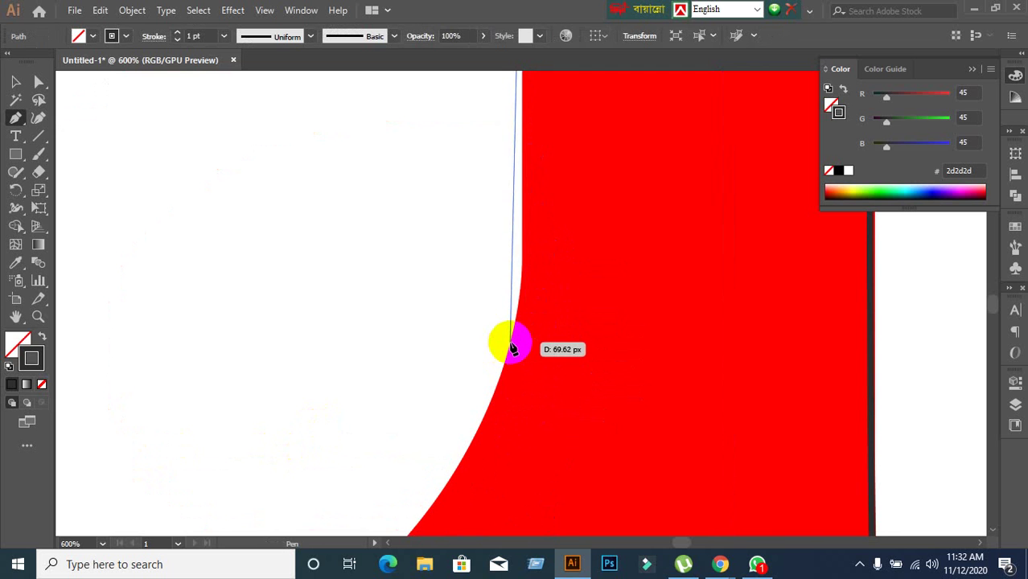
left_click_drag(508, 350, 538, 280)
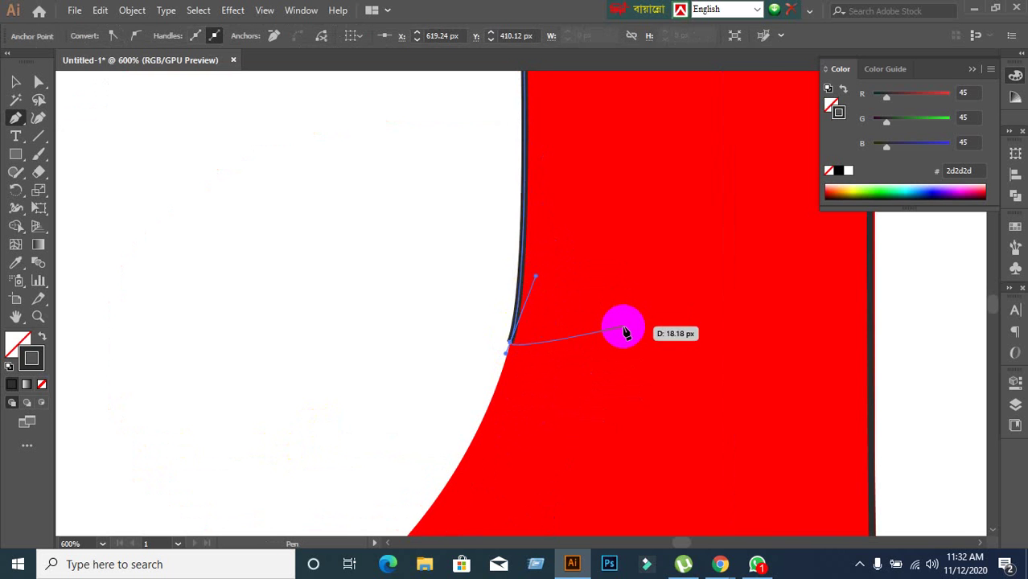
scroll(622, 328, "down", 2)
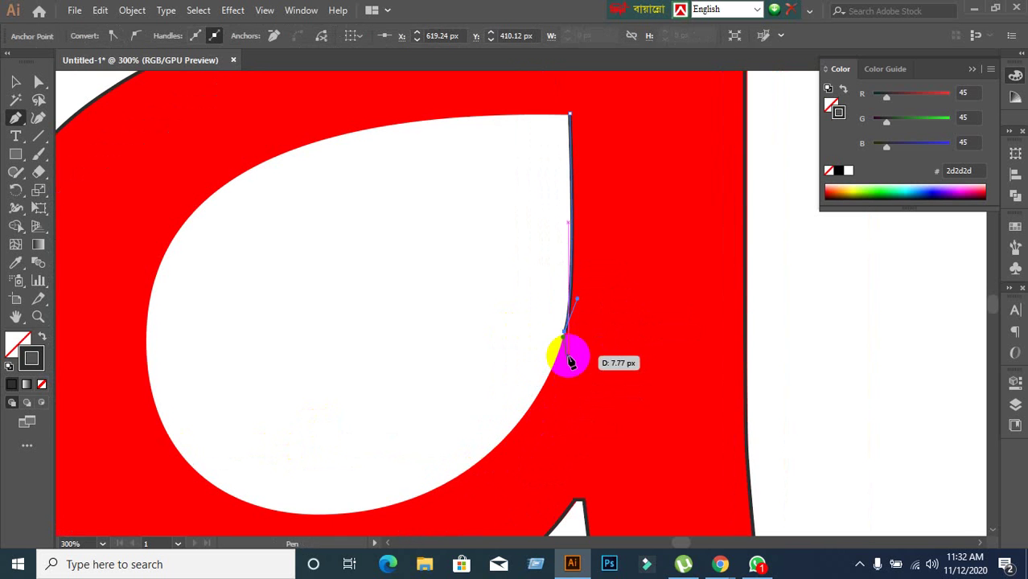
Add an anchor at the bottom of the counter and pull its handle so the segment follows the lower-right curve
scroll(569, 354, "up", 1)
left_click_drag(572, 420, 603, 280)
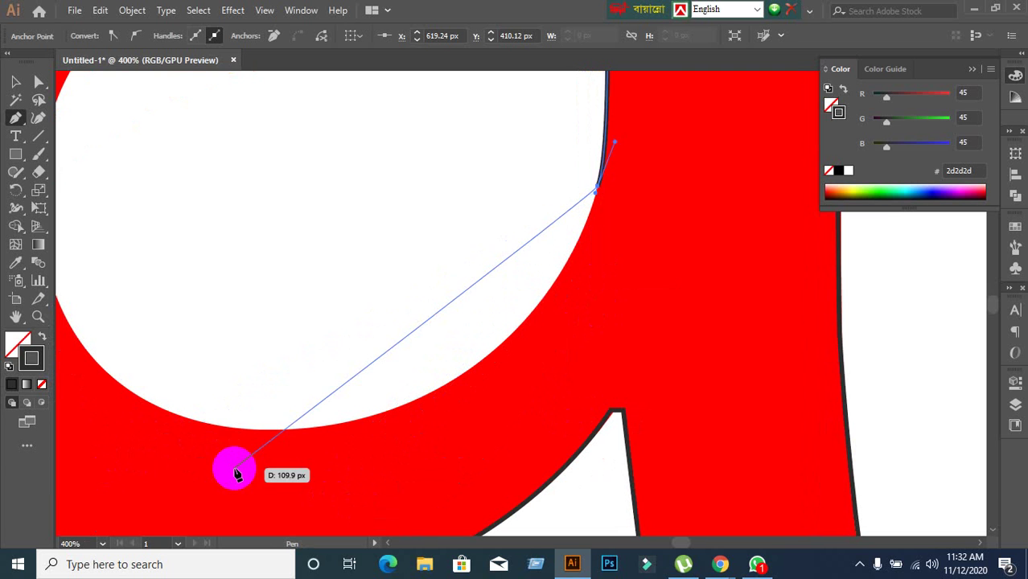
left_click(232, 426)
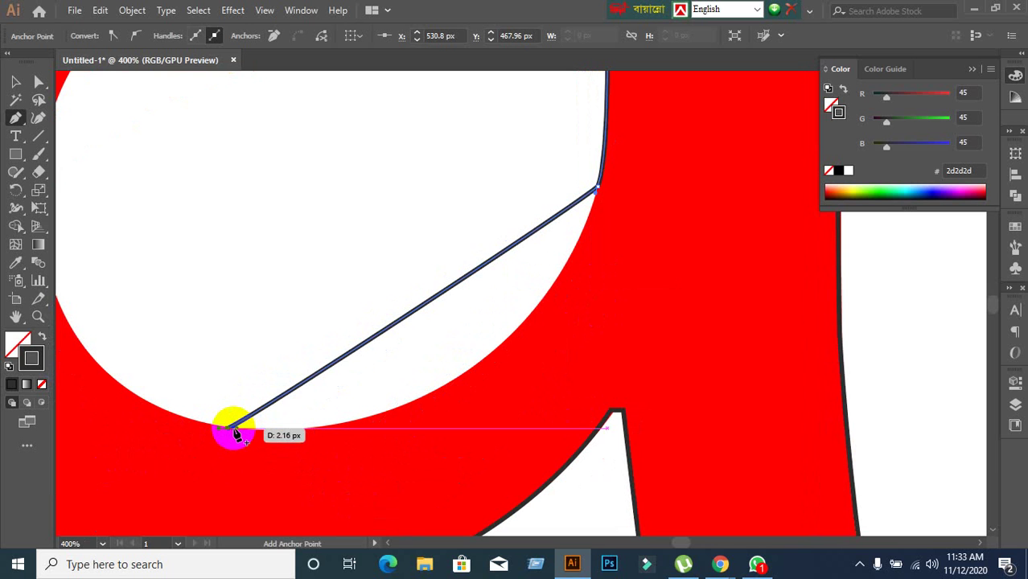
key("ctrl")
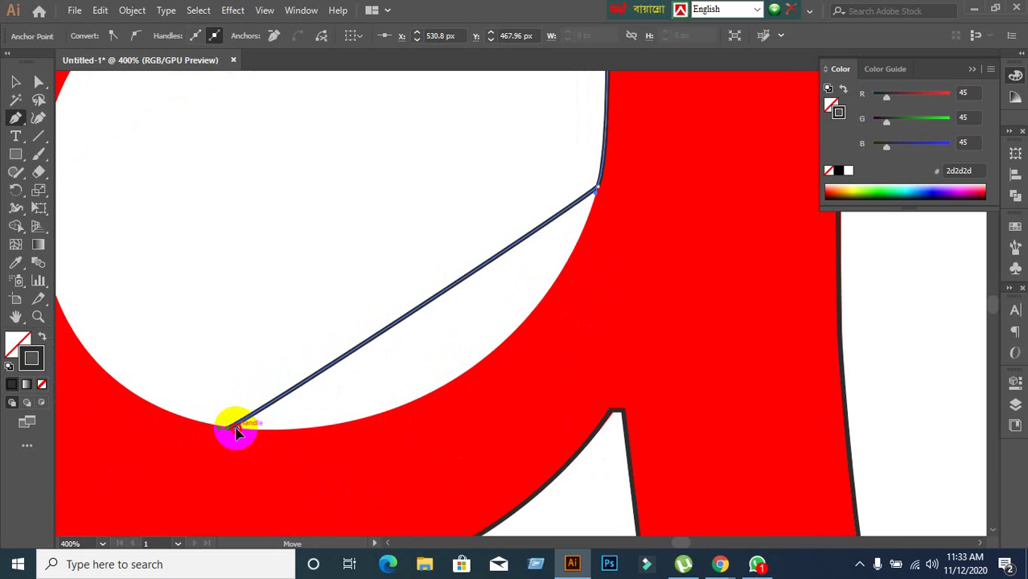
left_click_drag(234, 432, 540, 453)
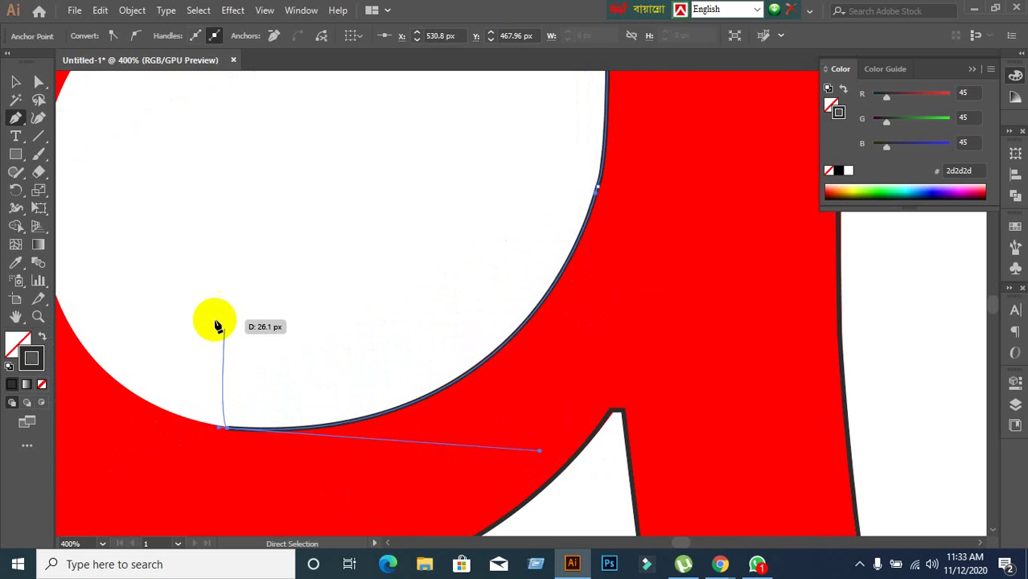
Add an anchor on the counter's left edge and shape its handle so the segment follows the lower-left curve
key("space")
left_click_drag(245, 285, 349, 376)
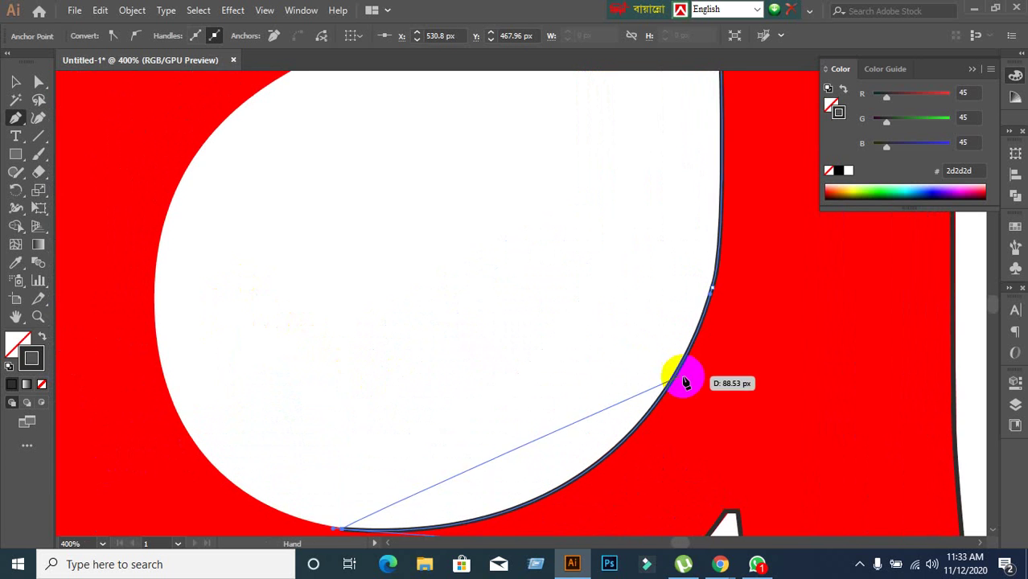
scroll(736, 245, "up", 3)
scroll(738, 251, "down", 5)
left_click_drag(721, 275, 233, 413)
key("ctrl+z")
mouse_move(352, 300)
left_mouse_down()
mouse_move(305, 312)
mouse_move(301, 239)
left_mouse_up()
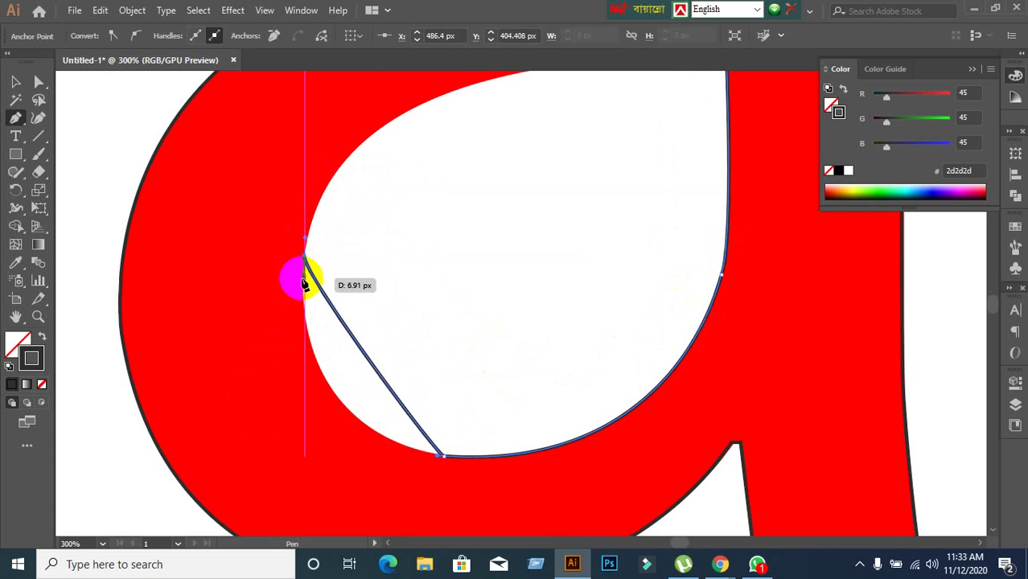
left_click_drag(304, 280, 307, 410)
Draw a curved segment along the counter's upper-left edge and close the path at its upper-right corner
left_click_drag(550, 188, 500, 345)
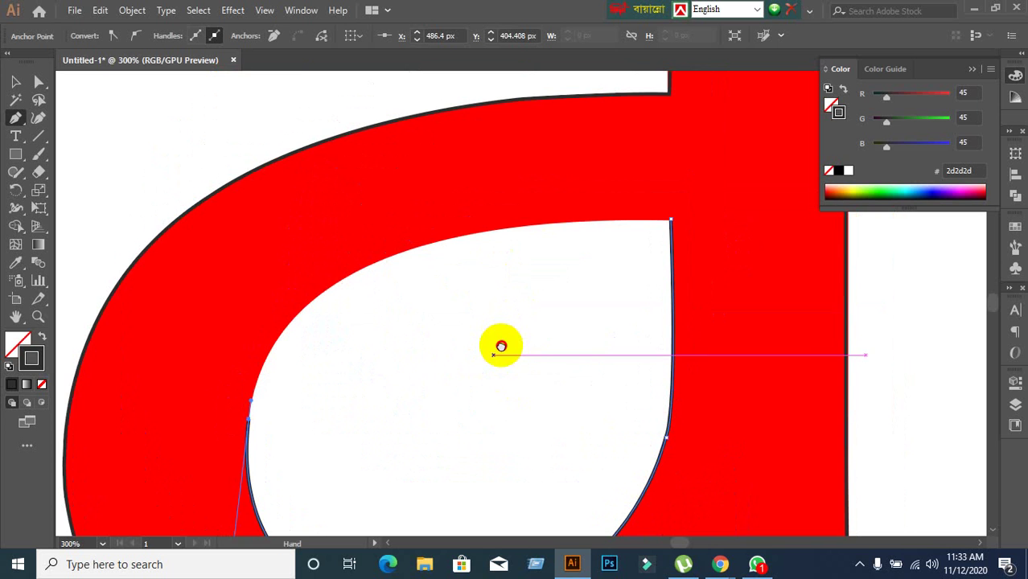
mouse_move(511, 233)
left_mouse_down()
mouse_move(531, 229)
mouse_move(380, 236)
mouse_move(251, 266)
left_mouse_up()
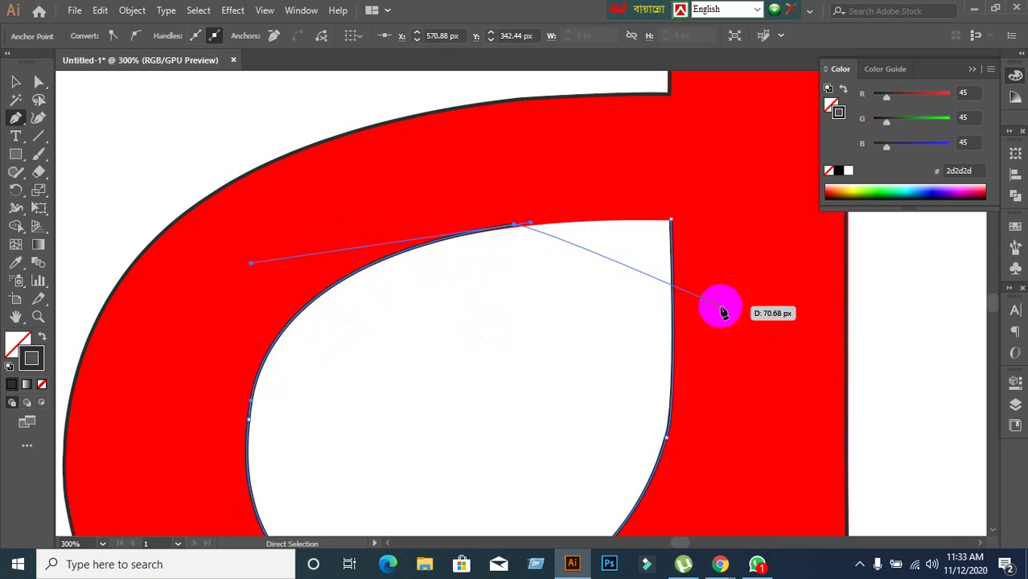
left_click(667, 221)
left_click_drag(668, 221, 672, 225)
scroll(551, 303, "down", 3)
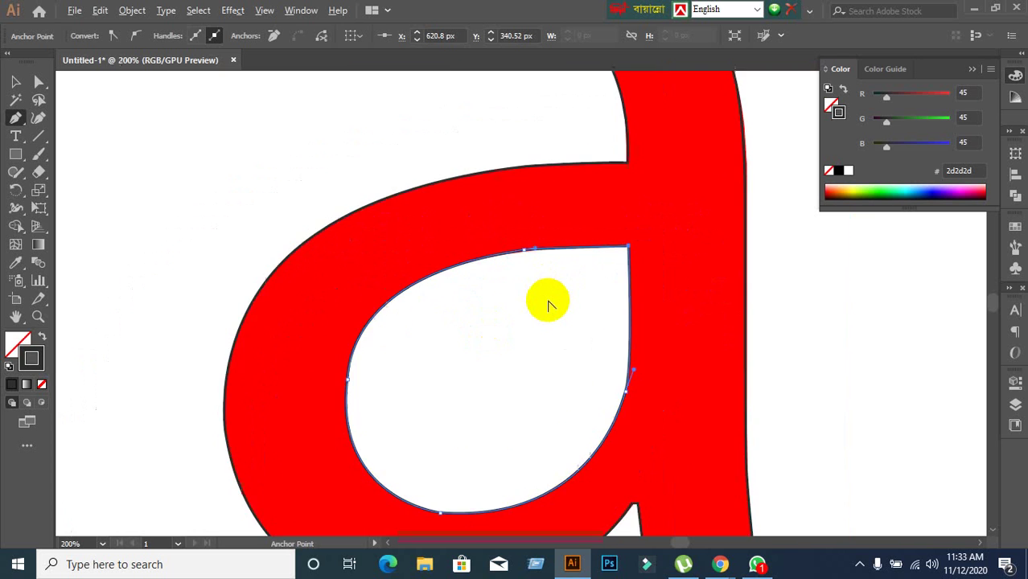
Swap the fill and stroke of the closed counter path so its dark gray becomes the fill
left_click(420, 291)
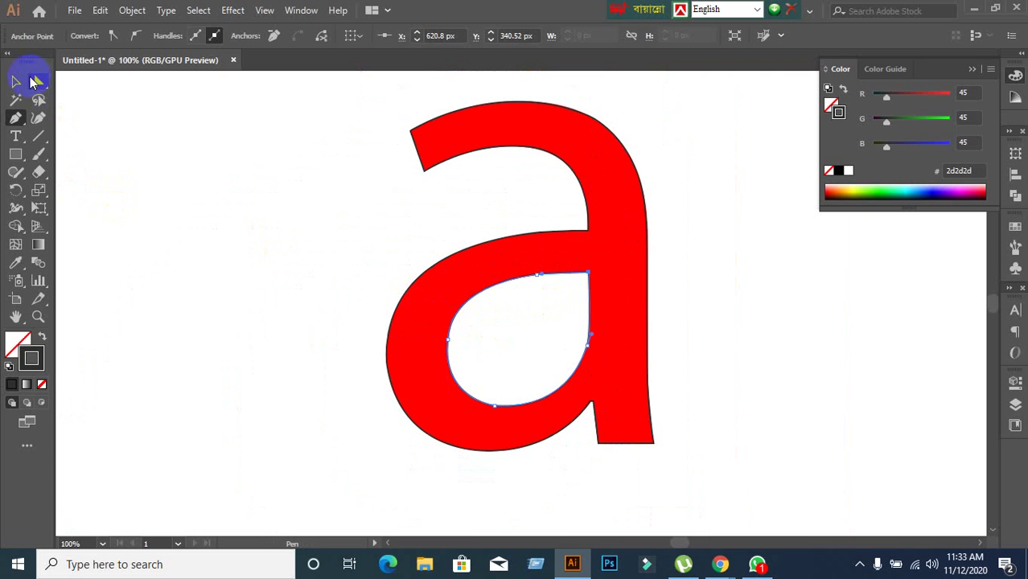
left_click(18, 84)
left_click(401, 295)
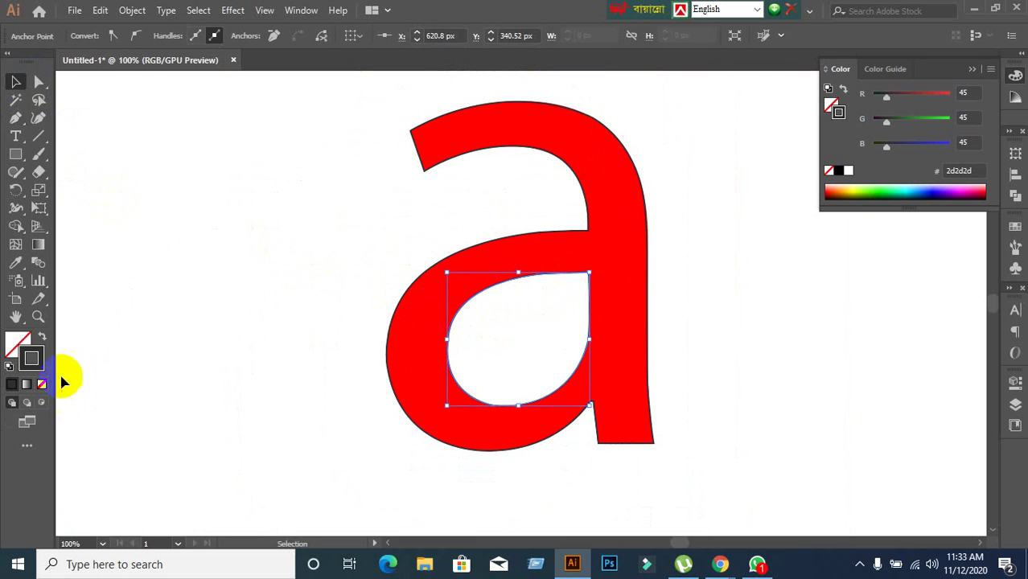
left_click(43, 337)
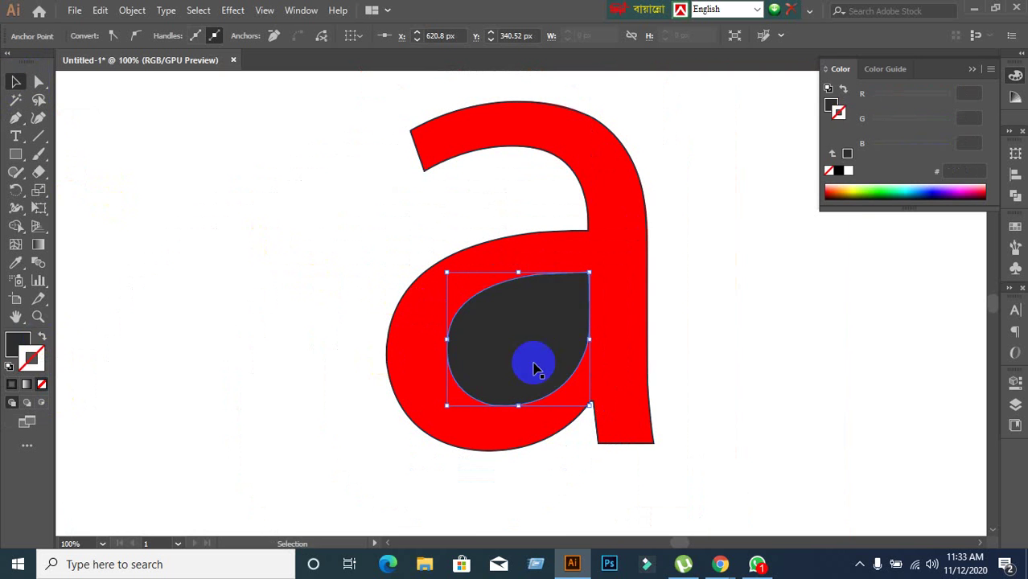
left_click(21, 344)
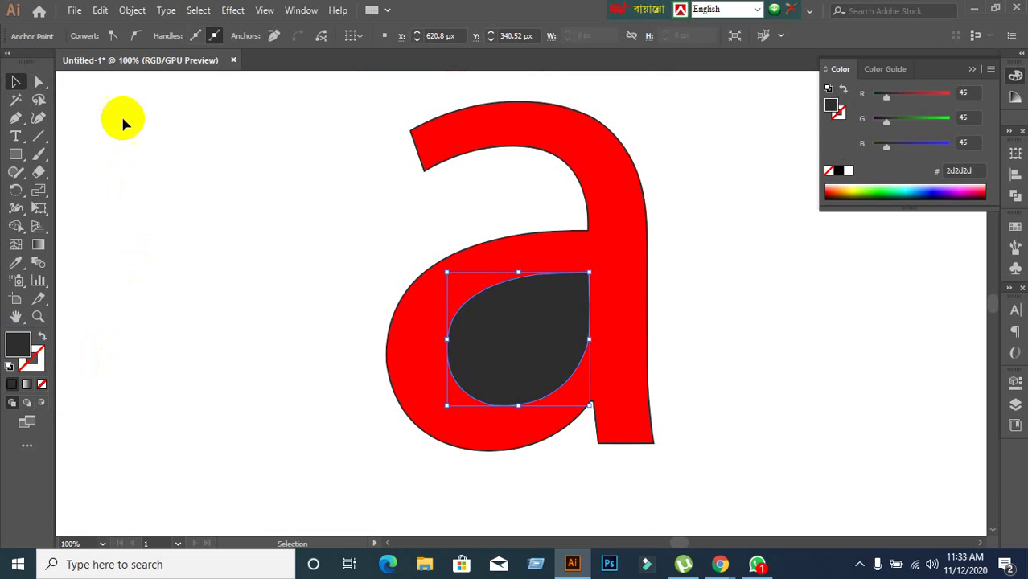
left_click(275, 299)
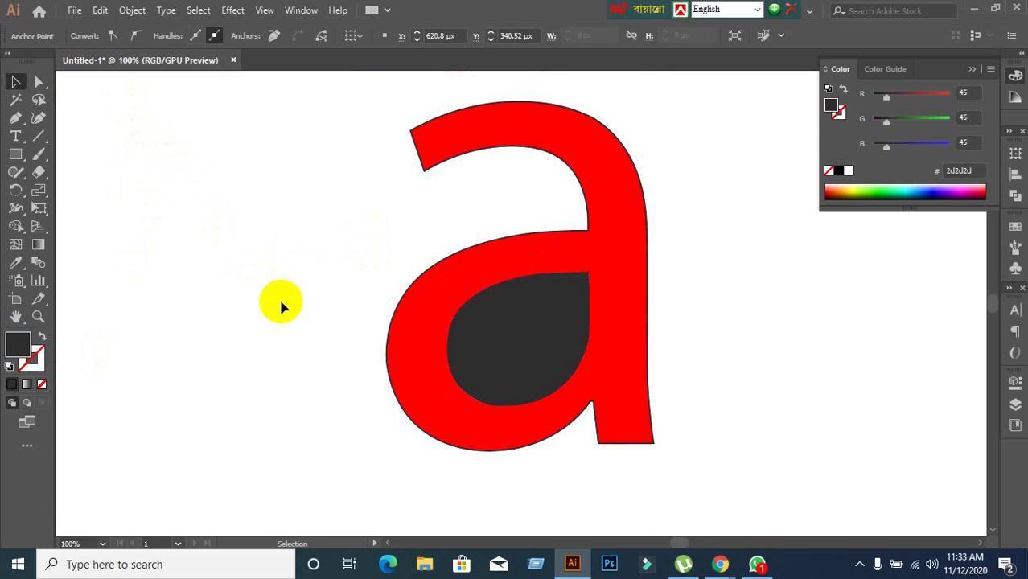
Fill the counter shape with white
left_click(550, 348)
left_click(92, 37)
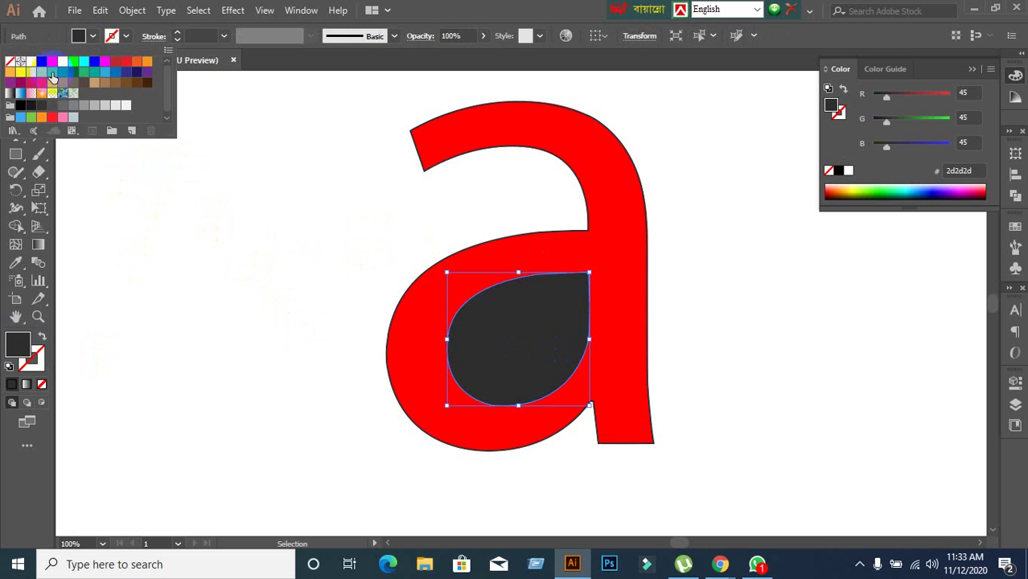
left_click(35, 70)
left_click(615, 285)
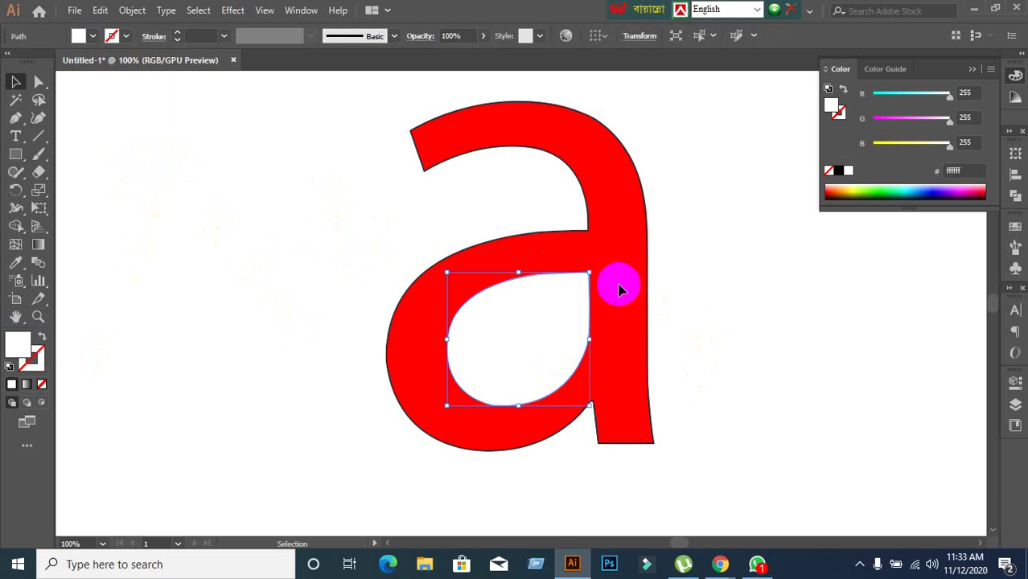
Swap the fill and stroke of the letter's traced outer outline to fill it with dark gray
left_click(646, 351)
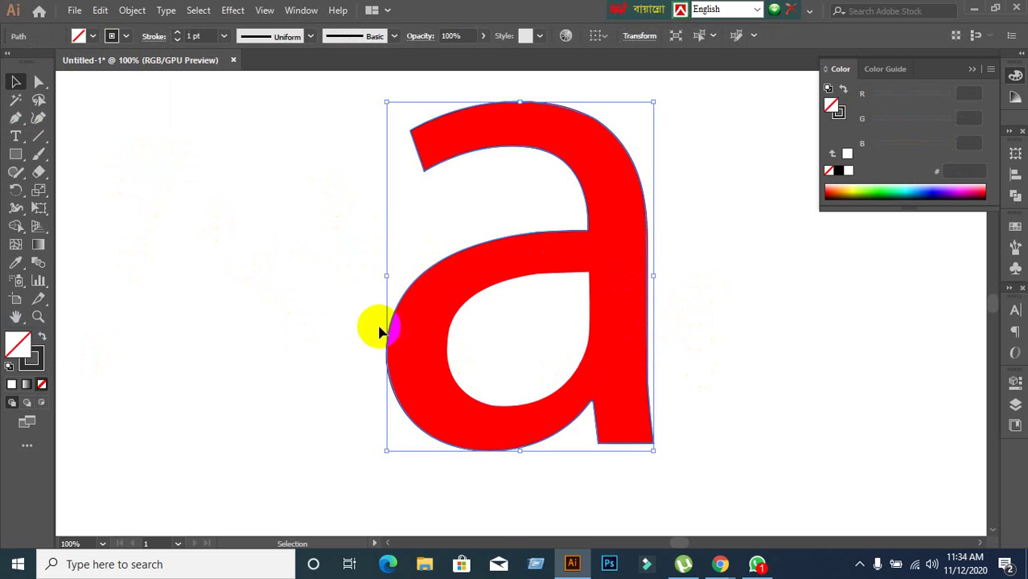
left_click(40, 340)
left_click(218, 323)
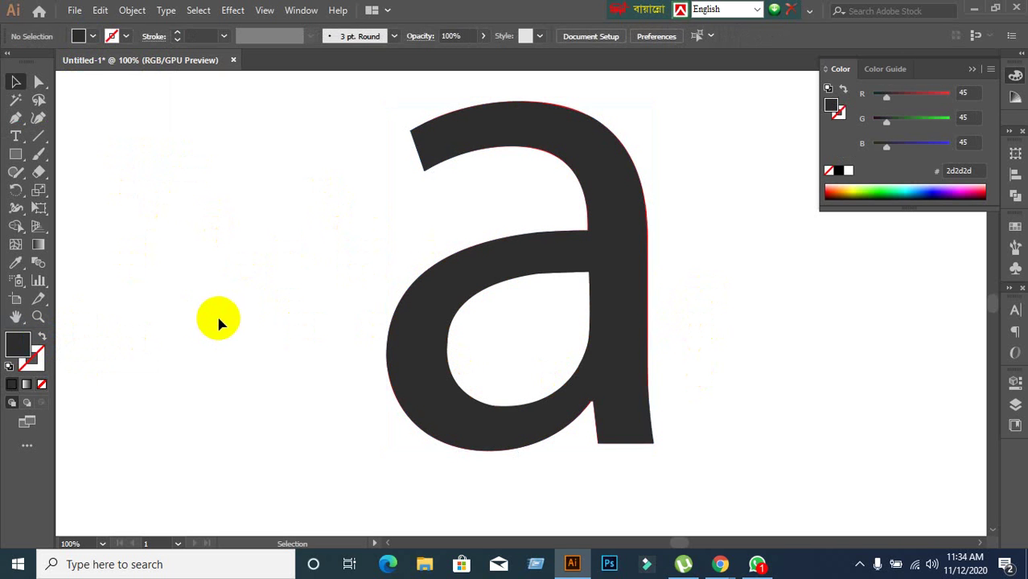
Move the traced outline and counter together off the red letter to the empty area on its right
key("ctrl+a")
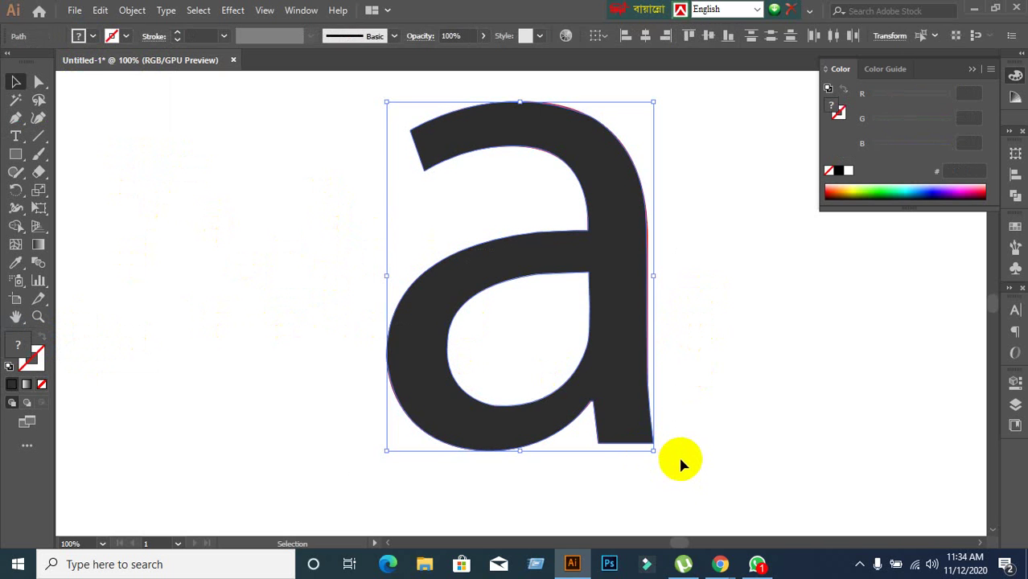
key("ctrl+minus")
left_click_drag(740, 438, 619, 380)
left_click_drag(489, 344, 739, 335)
left_click(580, 521)
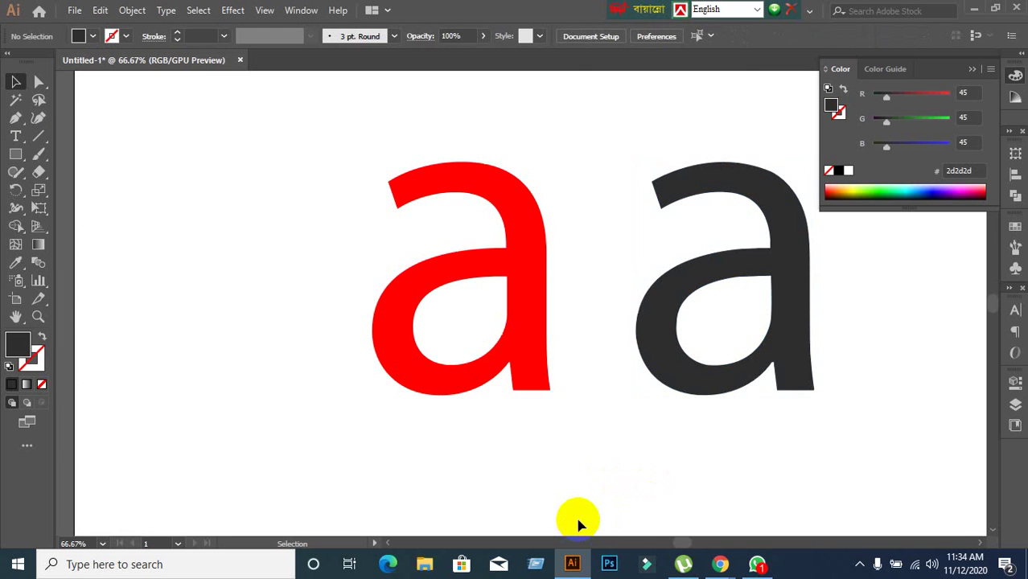
Fill the counter shape of the traced letter with red (ff0000)
left_click(750, 313)
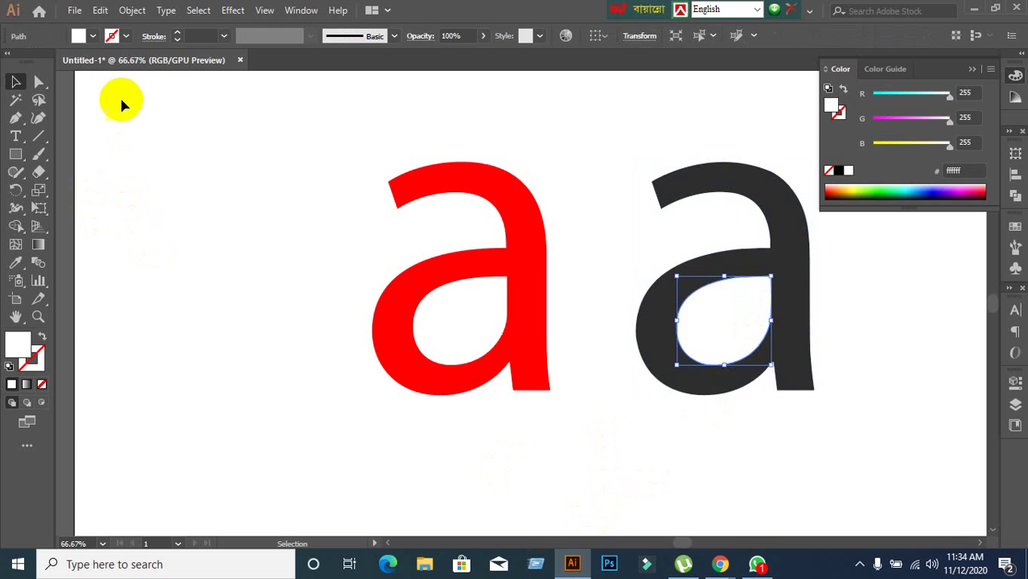
left_click(92, 37)
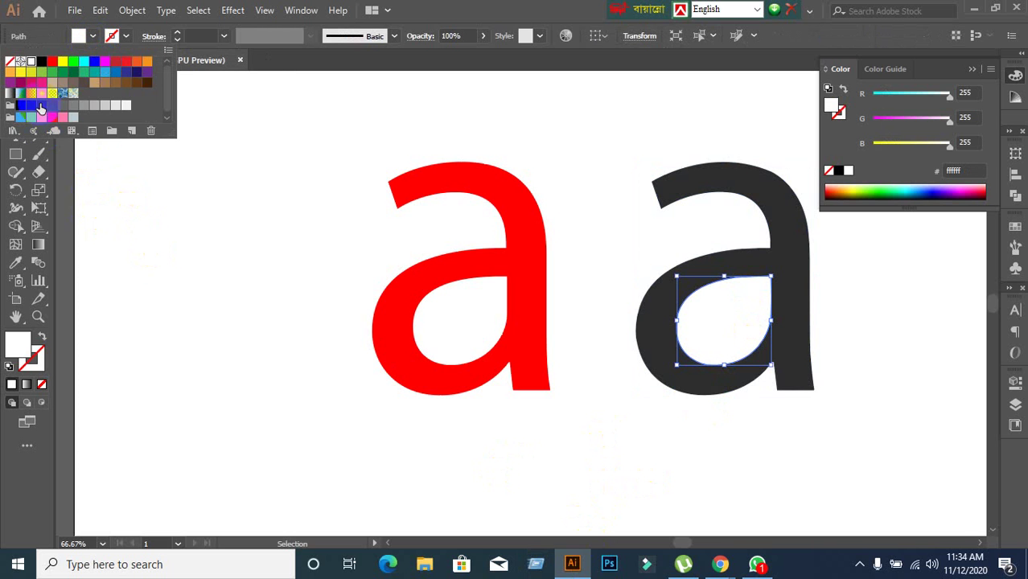
left_click(55, 72)
left_click(369, 338)
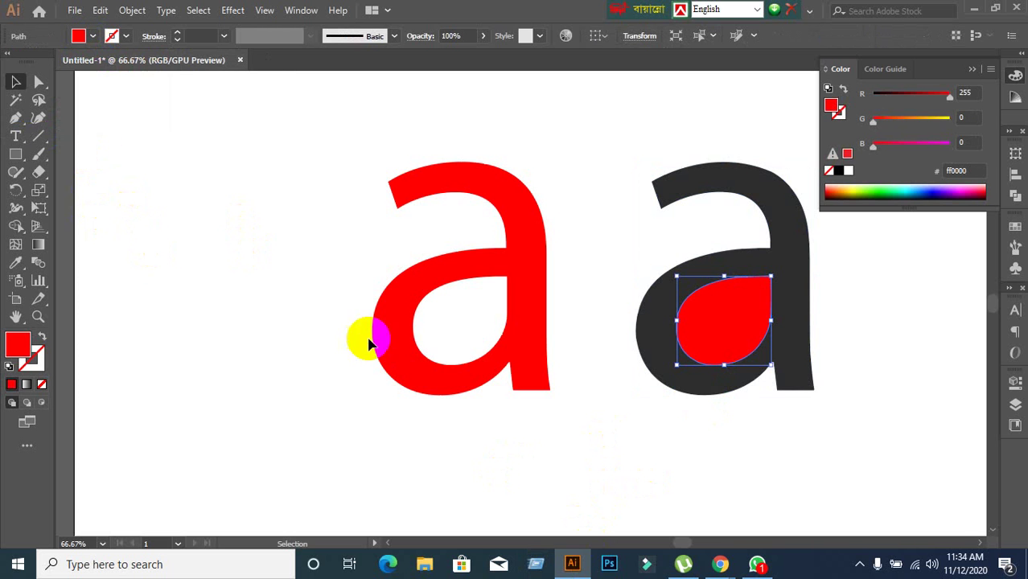
Cut the red counter shape out of the dark letter with the Pathfinder's Minus Front
left_click(658, 277)
left_click(716, 301)
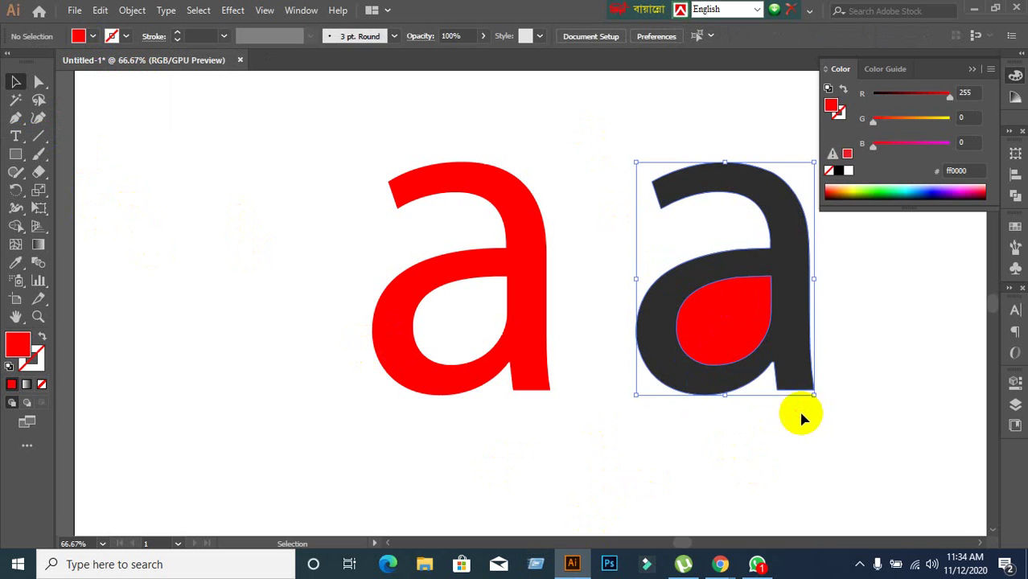
left_click(1015, 198)
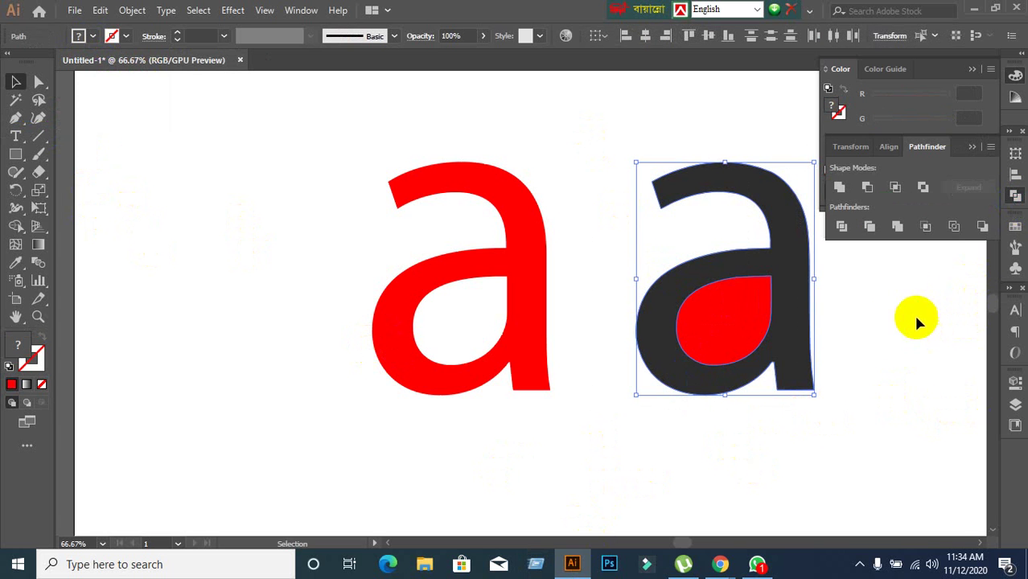
left_click(868, 188)
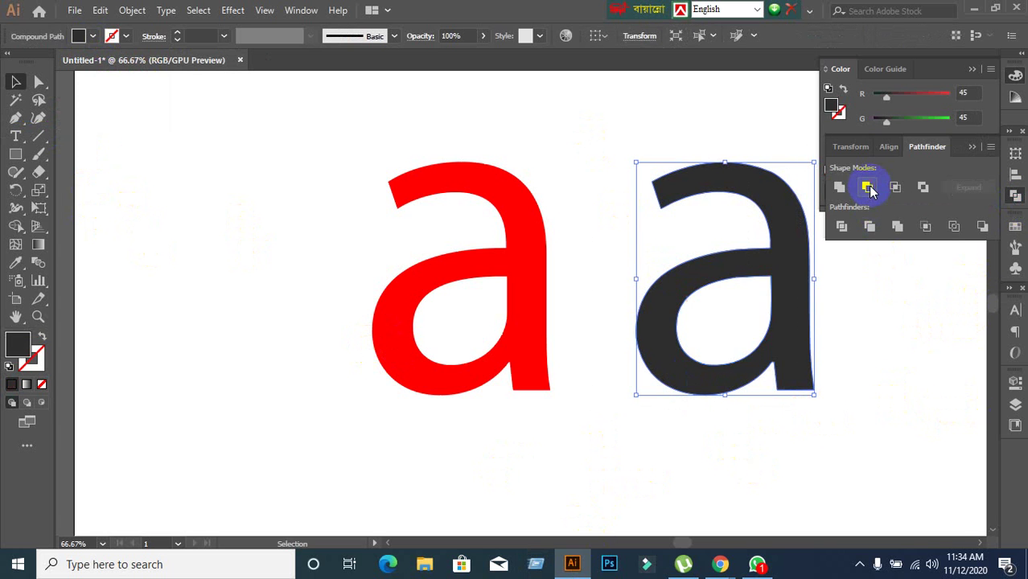
left_click(892, 332)
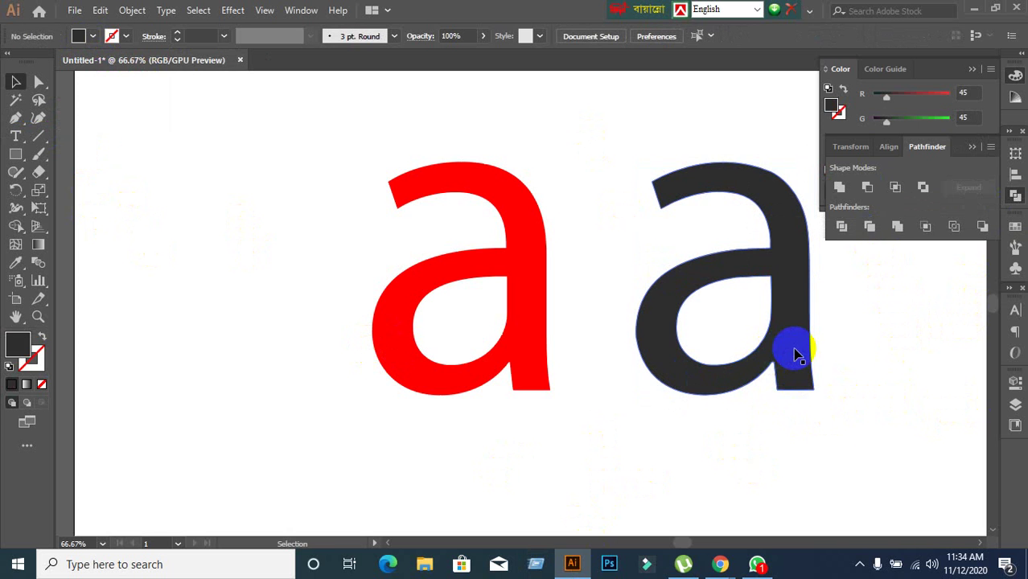
Move the dark traced letter slightly closer to the red original and deselect everything
left_click_drag(794, 351, 772, 348)
left_click(563, 426)
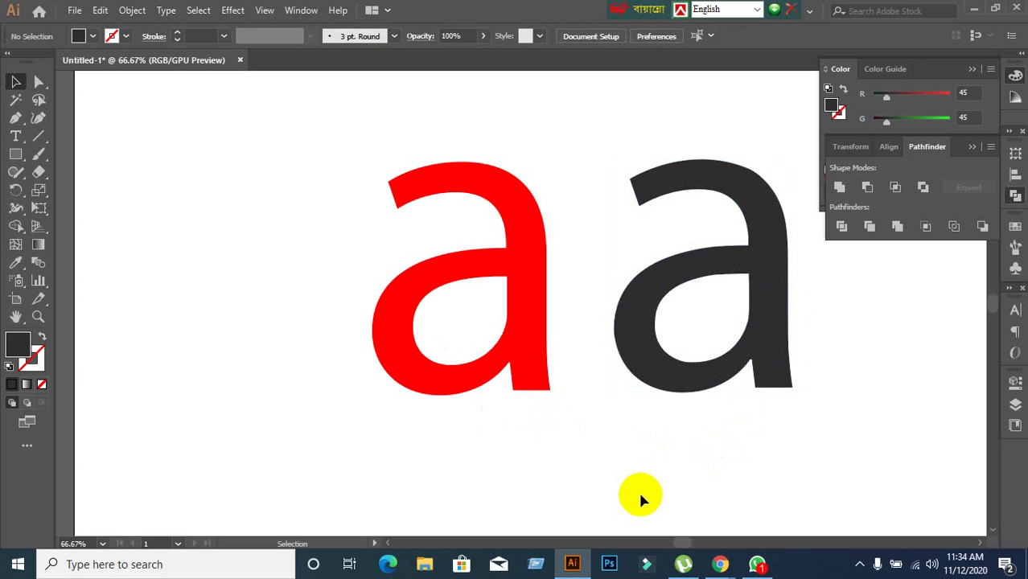
key("ctrl+z")
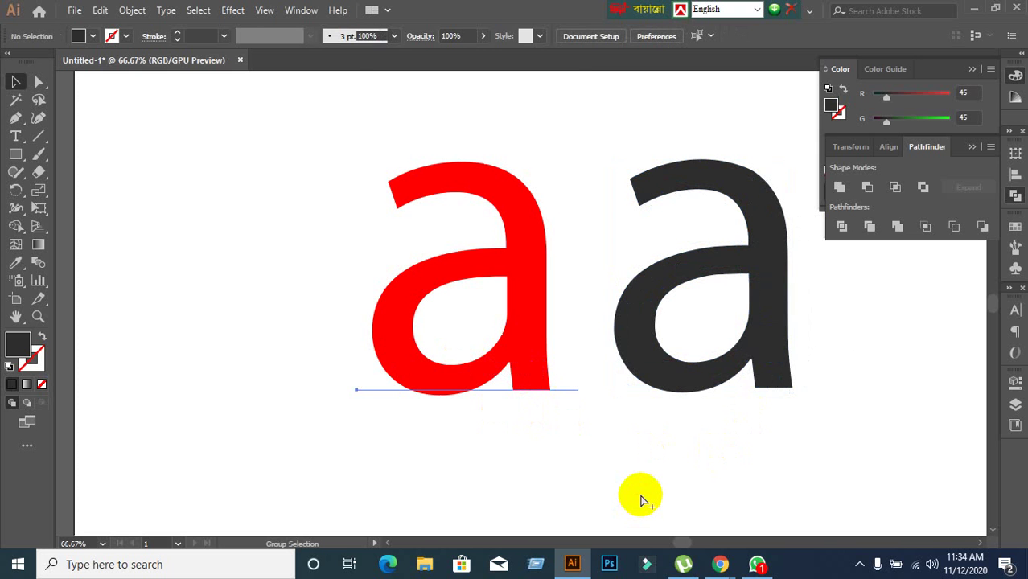
left_click(641, 499)
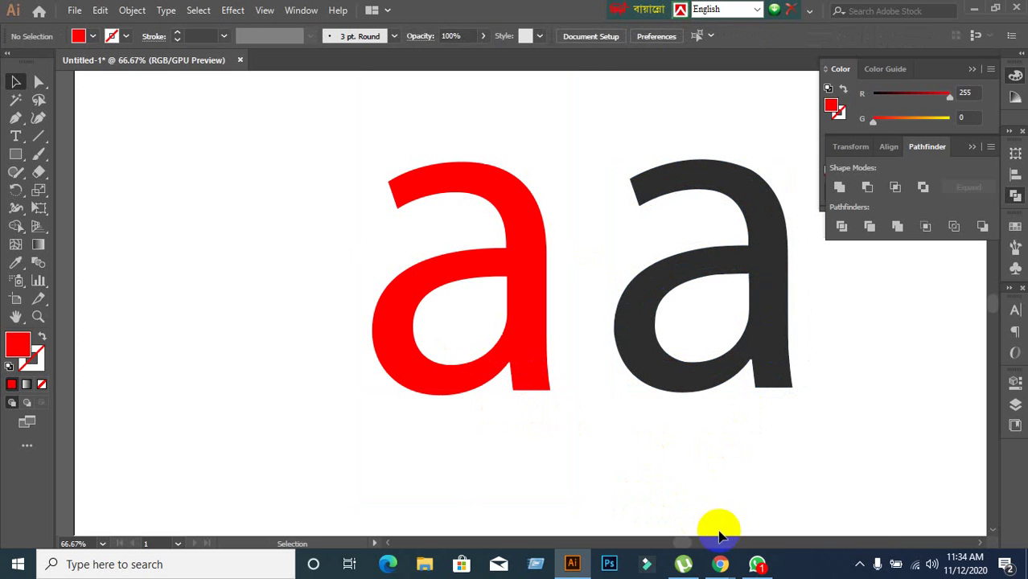
Switch to the Google Meet call in Chrome to view the class participants
left_click(721, 565)
left_click(603, 496)
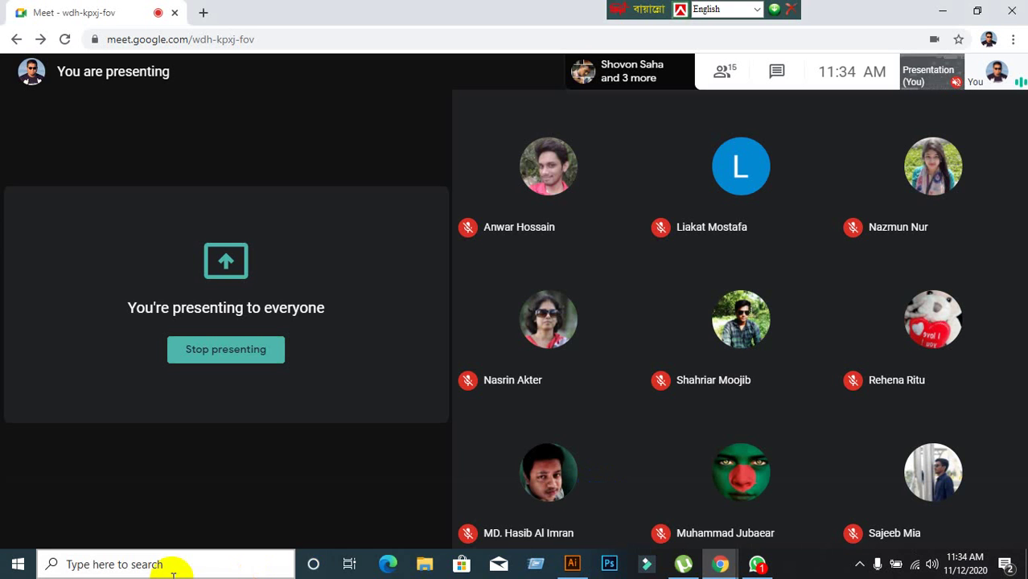
mouse_move(409, 426)
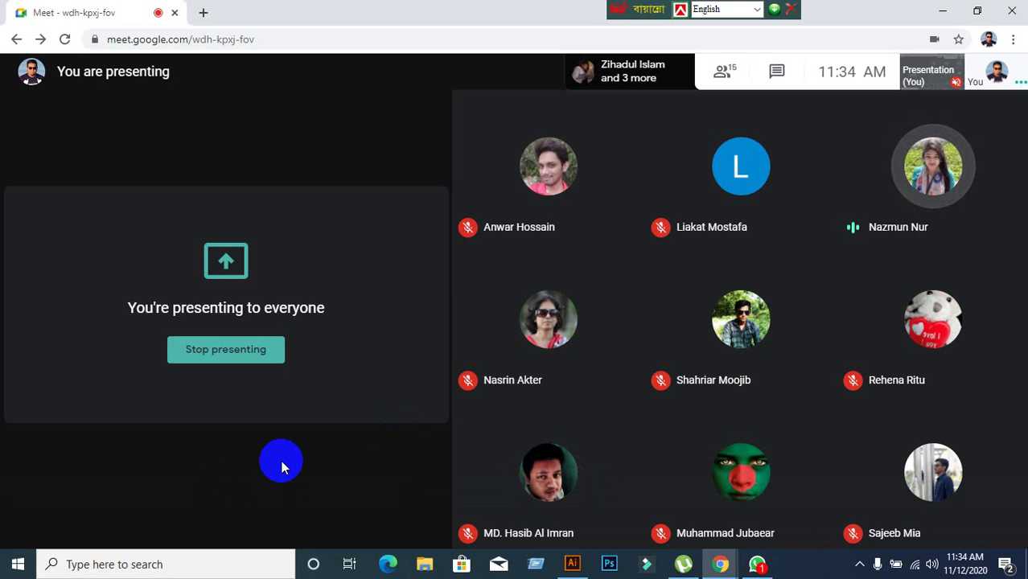
Switch back to Illustrator, move the red letter to the left part of the artboard and deselect it
mouse_move(312, 467)
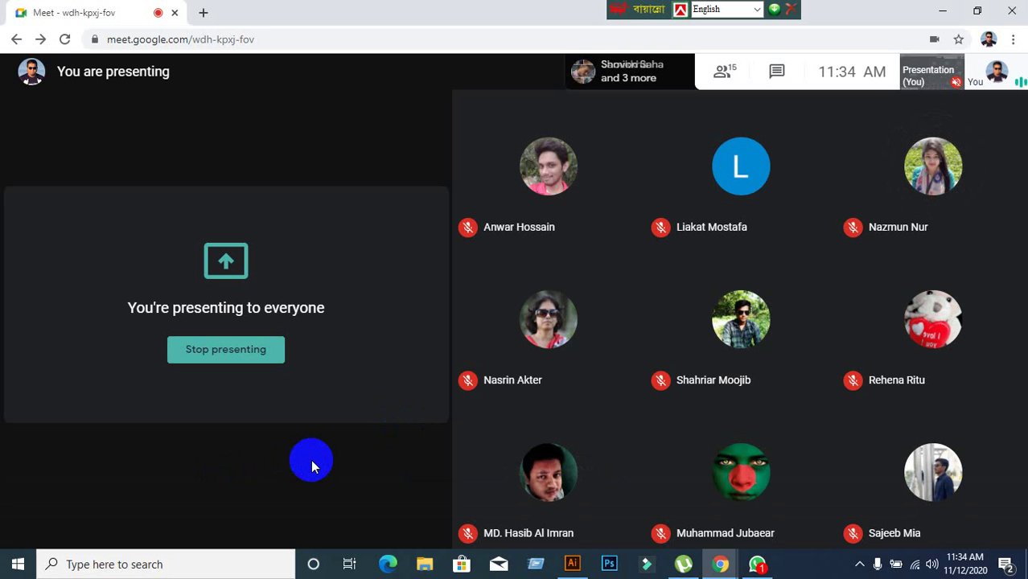
left_click(573, 563)
left_click(569, 450)
left_click_drag(455, 366, 251, 364)
left_click(518, 428)
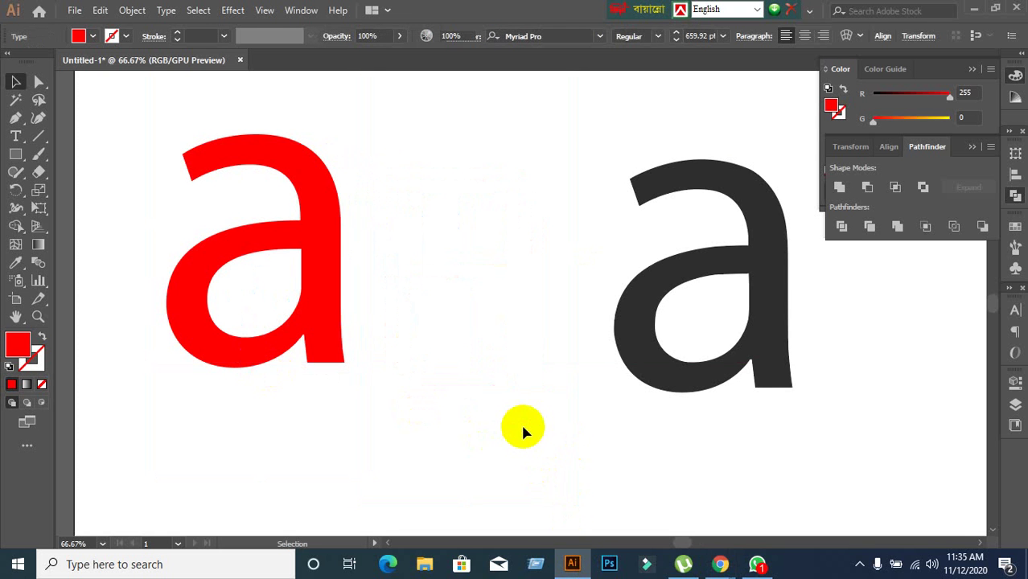
Move the dark traced letter close beside the red one, deselect it and collapse the Color panel
left_click_drag(658, 378, 500, 346)
left_click(519, 446)
left_click(537, 366)
left_click(567, 459)
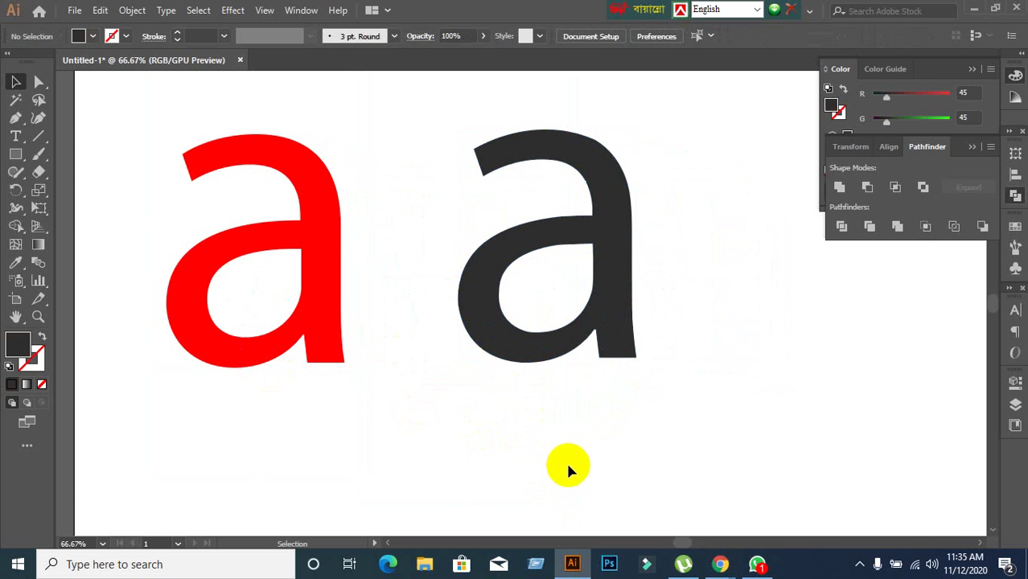
left_click(973, 70)
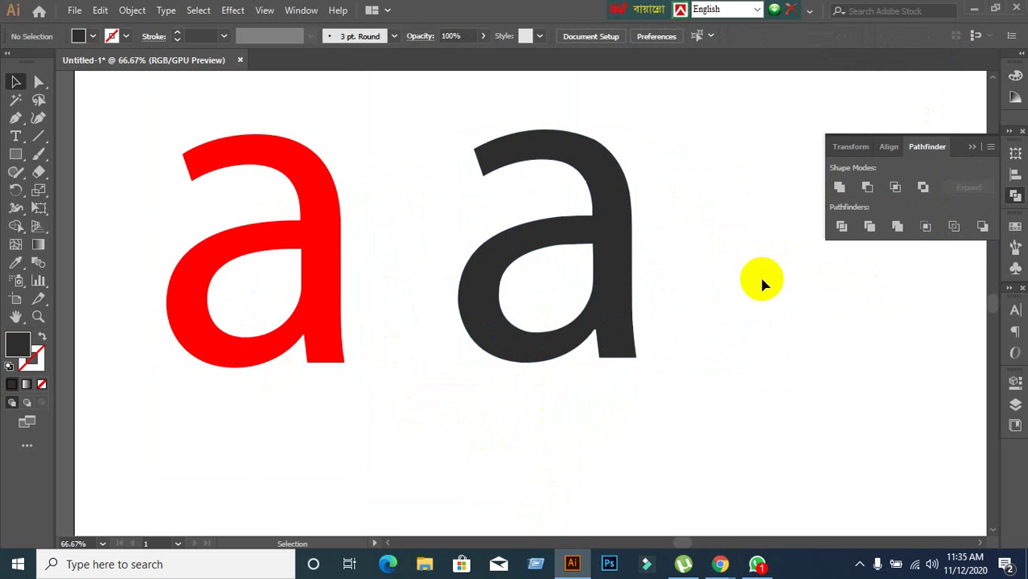
Add the text "a" in 12 pt Myriad Pro on the empty artboard area below the two large letters
left_click(14, 141)
scroll(608, 473, "down", 3)
left_click(426, 352)
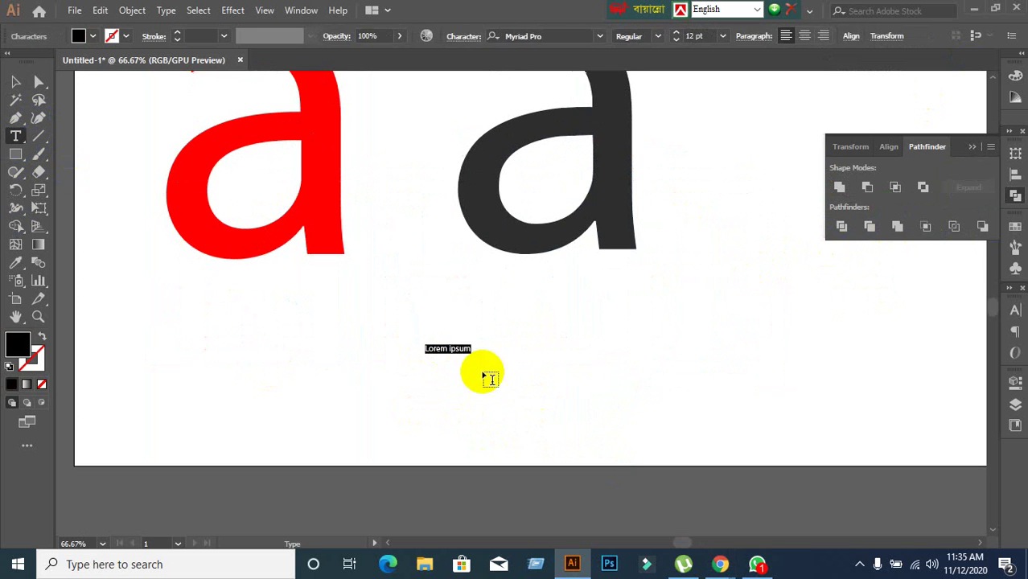
type("a")
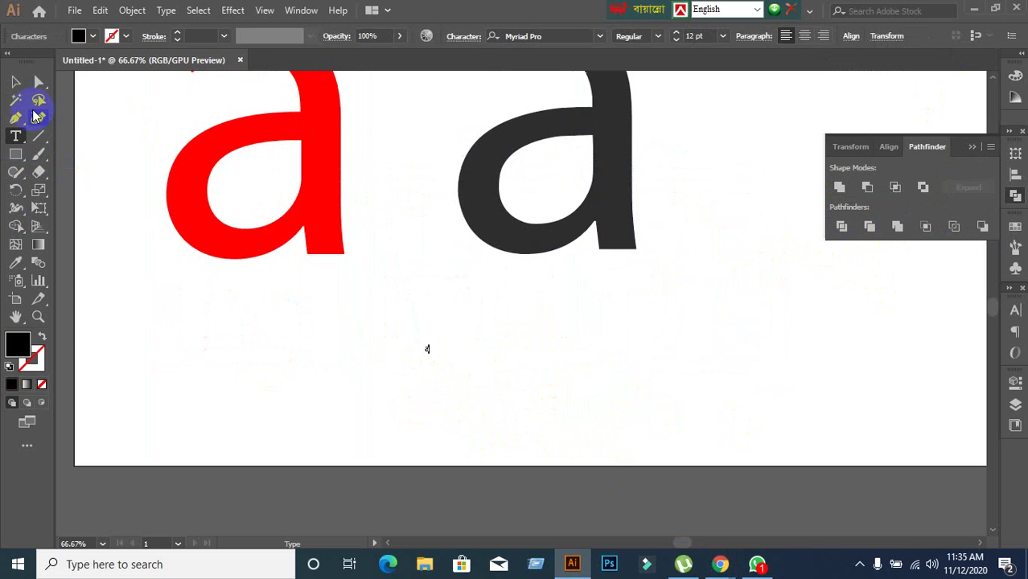
left_click(16, 82)
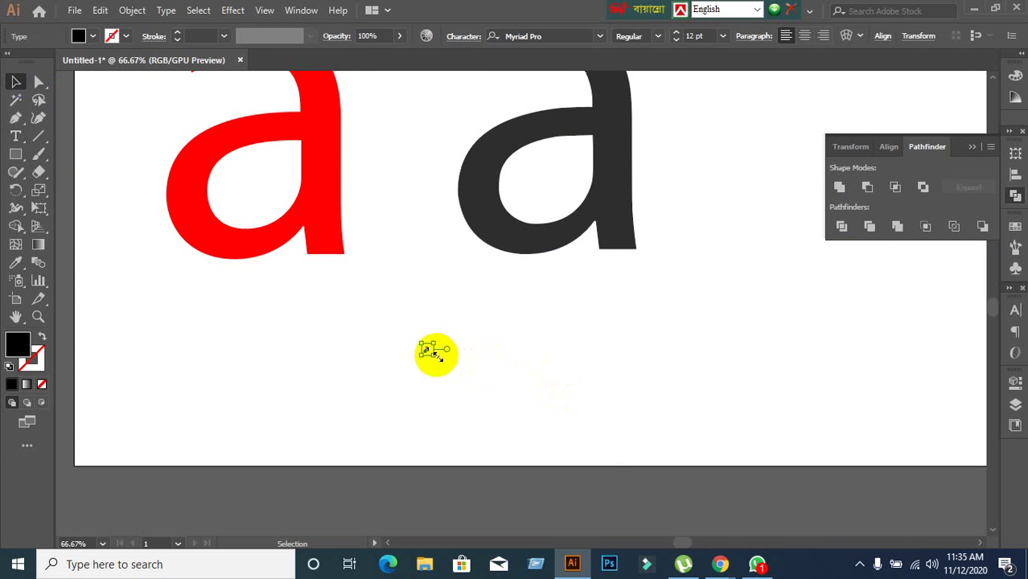
Enlarge the new black text letter to about 446 pt and place it below and between the red and dark letters
left_click_drag(435, 354, 553, 461)
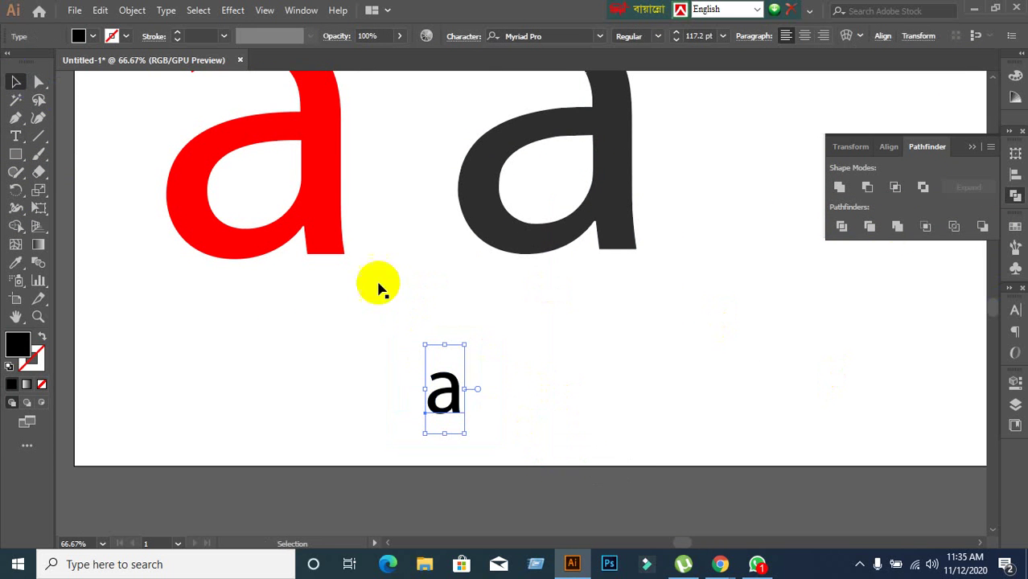
left_click(1020, 312)
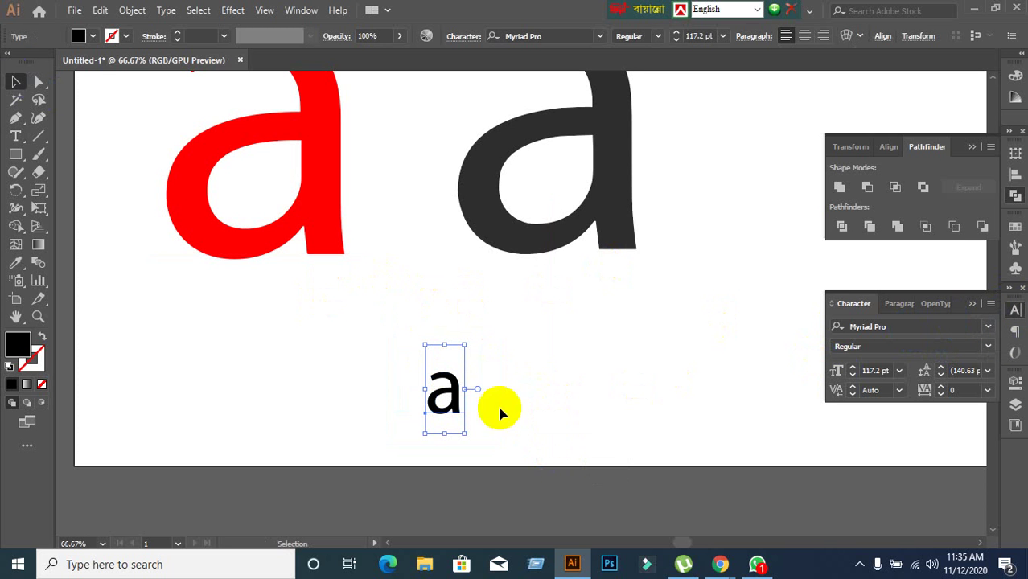
left_click_drag(465, 426, 547, 537)
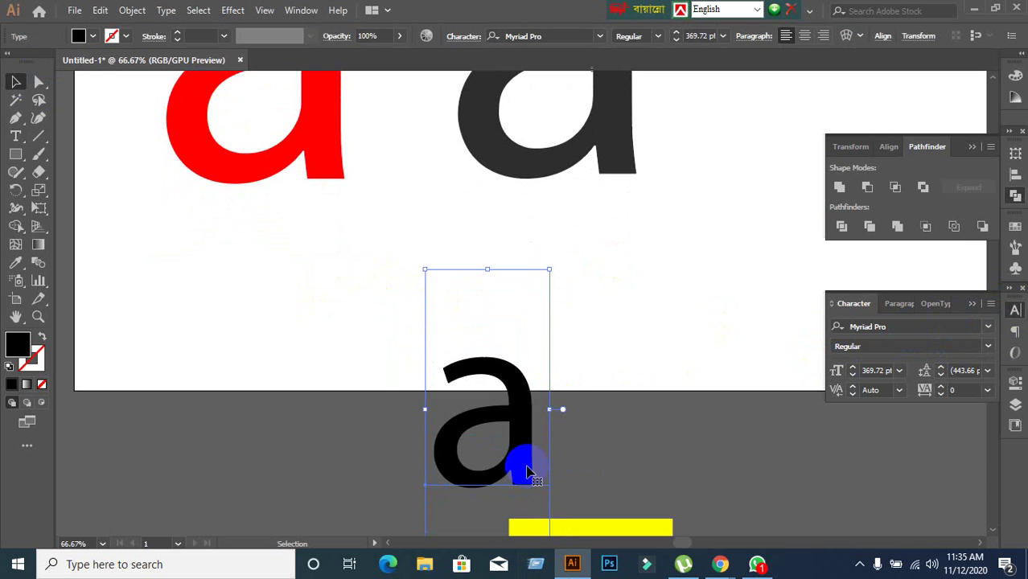
left_click_drag(523, 466, 463, 275)
left_click_drag(482, 358, 504, 417)
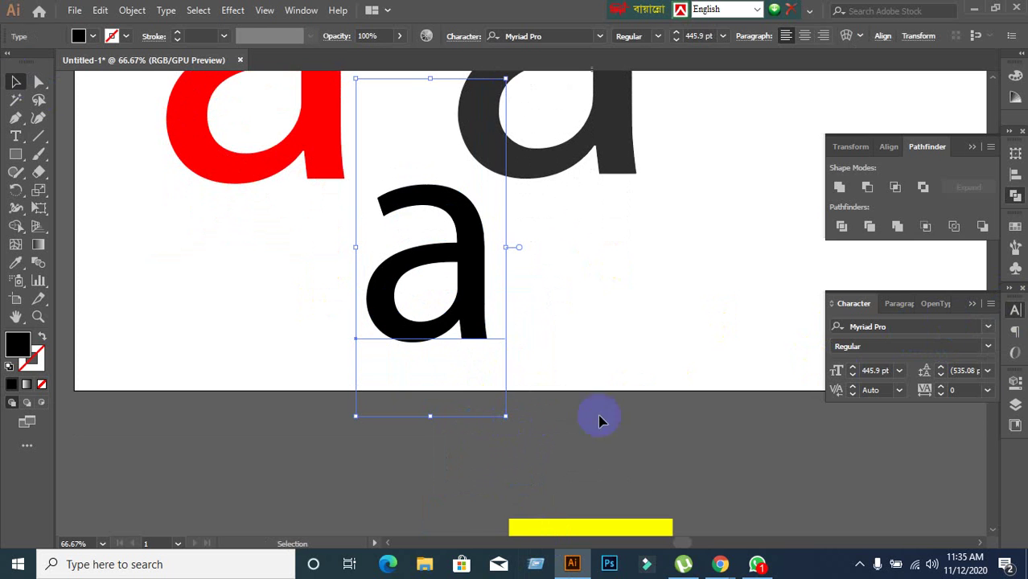
Show the full Character options and preview other font families on the black letter without applying one
left_click(990, 310)
left_click(788, 305)
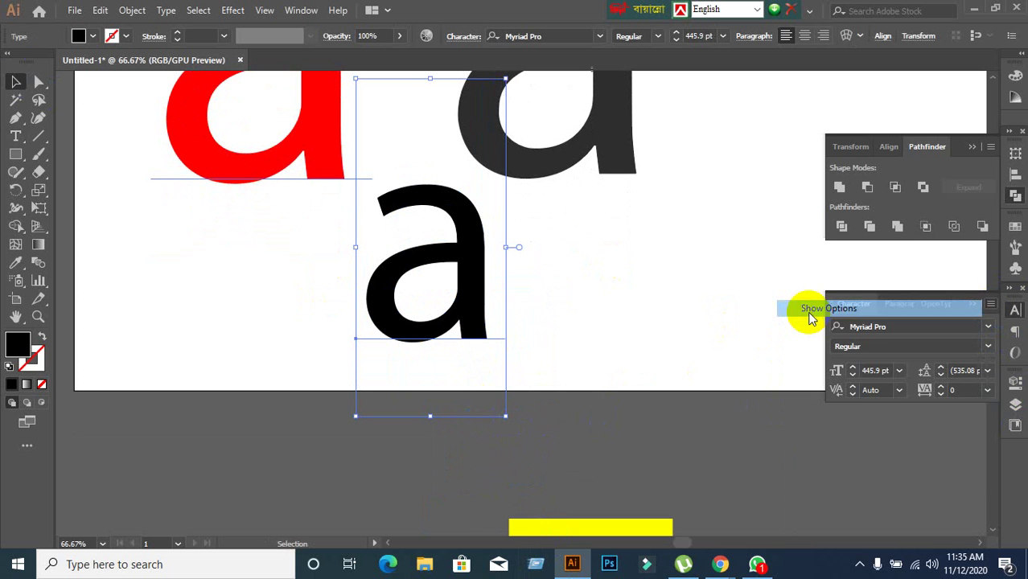
left_click(988, 330)
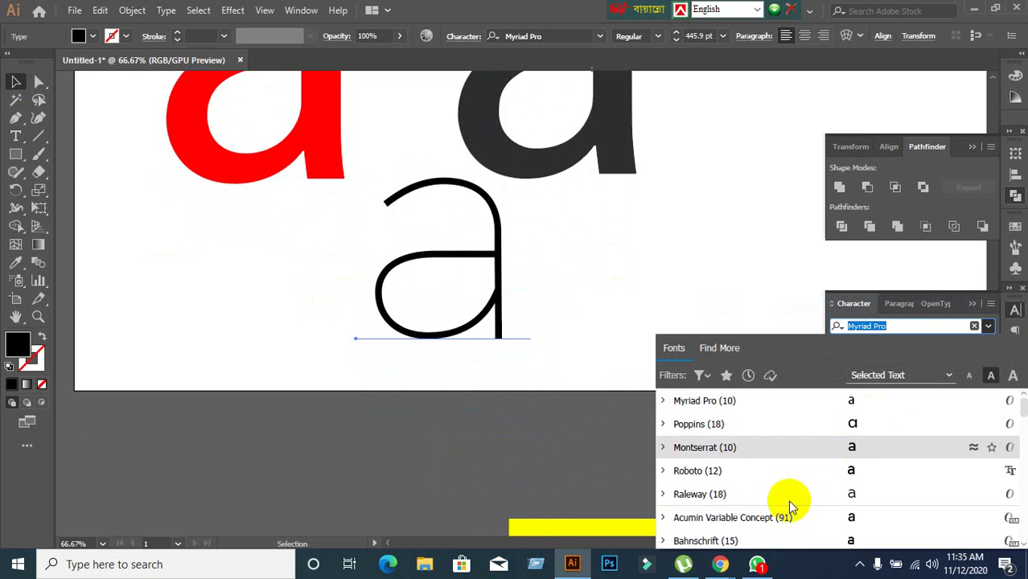
scroll(789, 505, "down", 3)
scroll(790, 505, "down", 5)
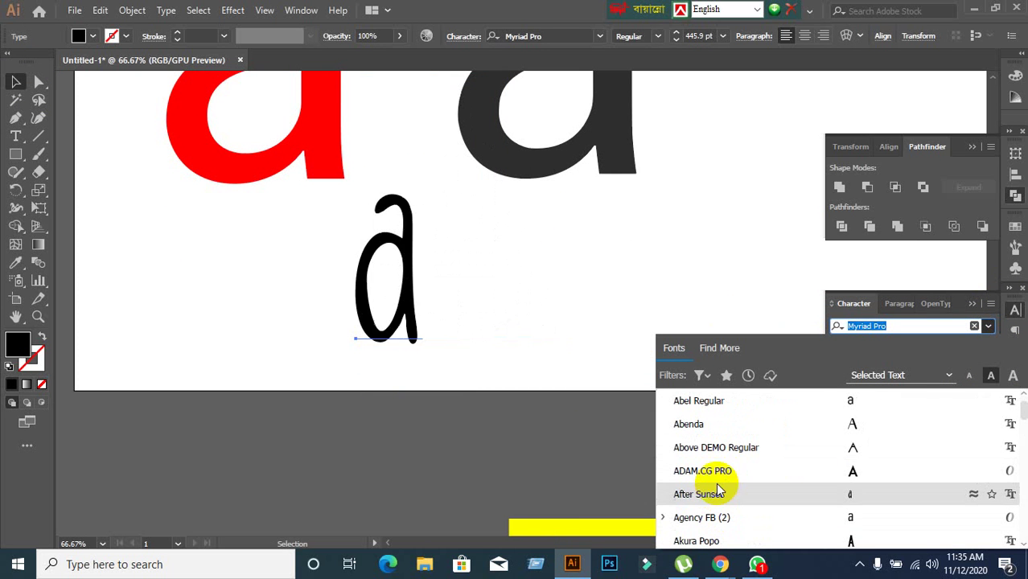
scroll(715, 517, "down", 6)
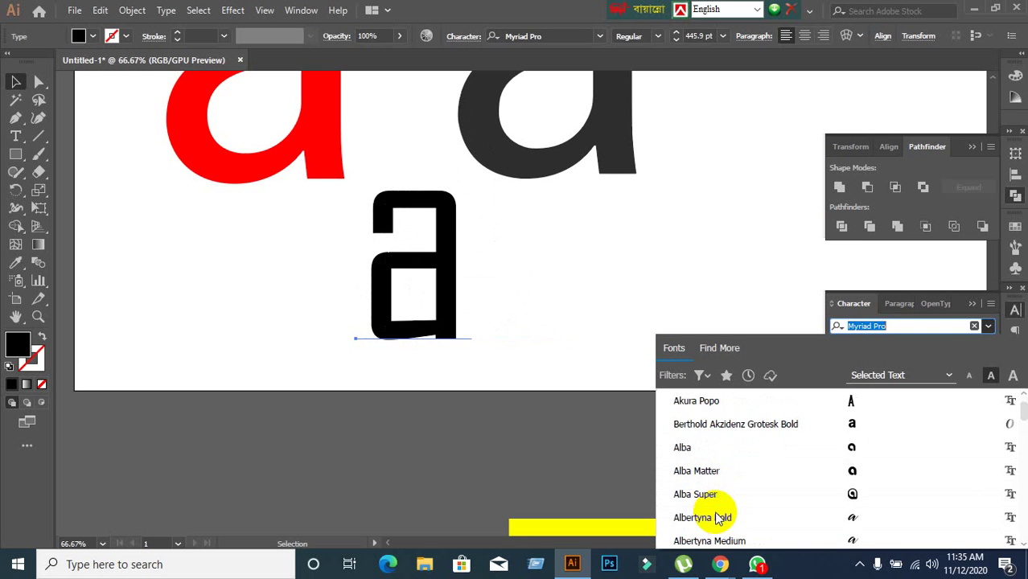
scroll(714, 517, "down", 3)
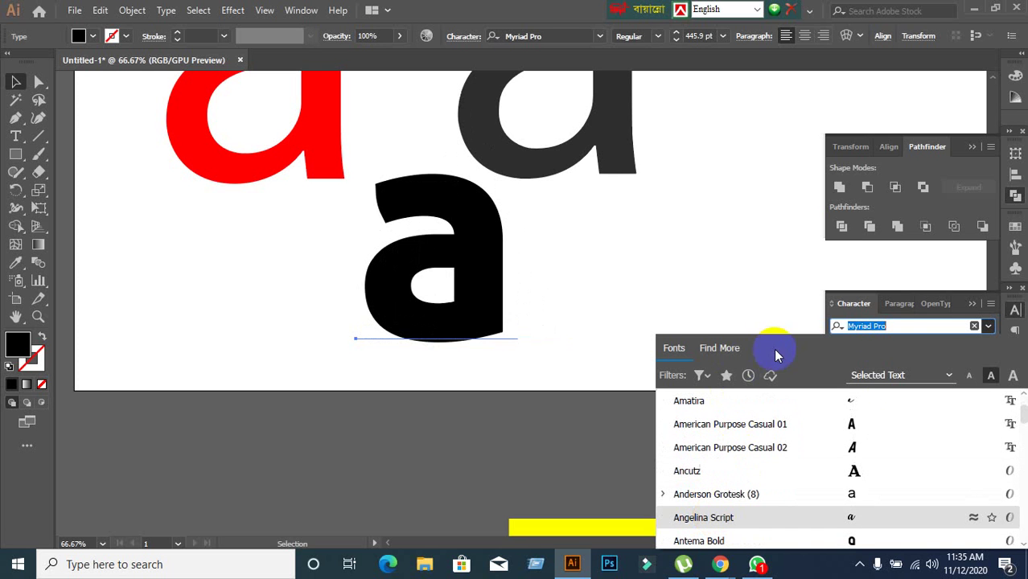
scroll(715, 482, "down", 5)
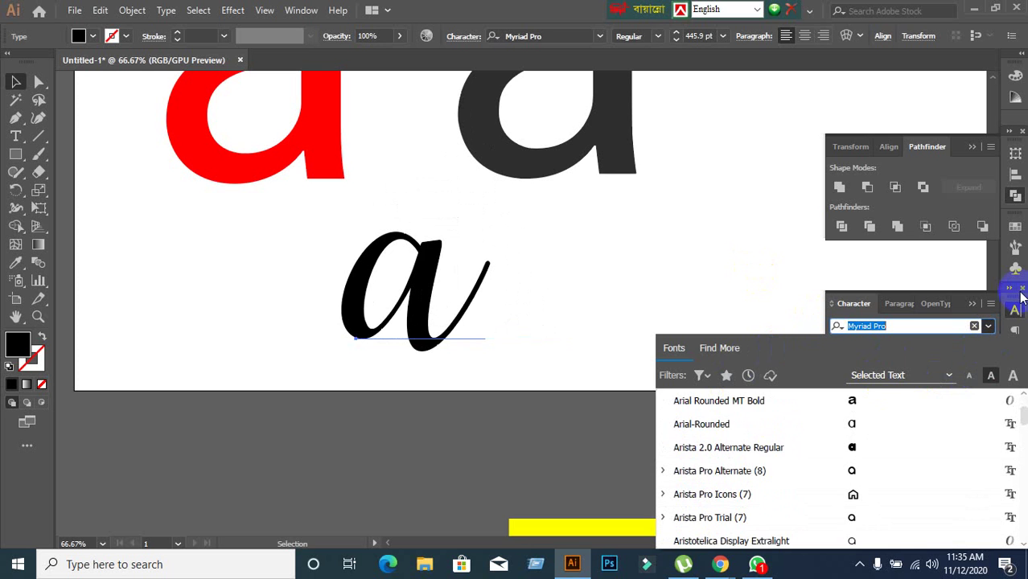
left_click(475, 354)
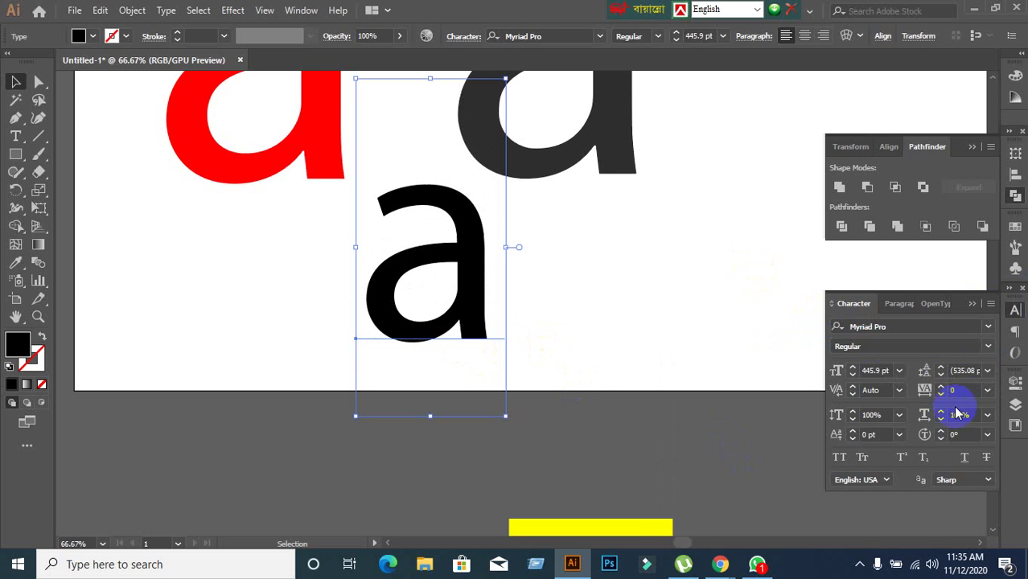
Look through the Myriad Pro font styles and preview further font families, down to those starting with B, on the black letter
left_click(983, 352)
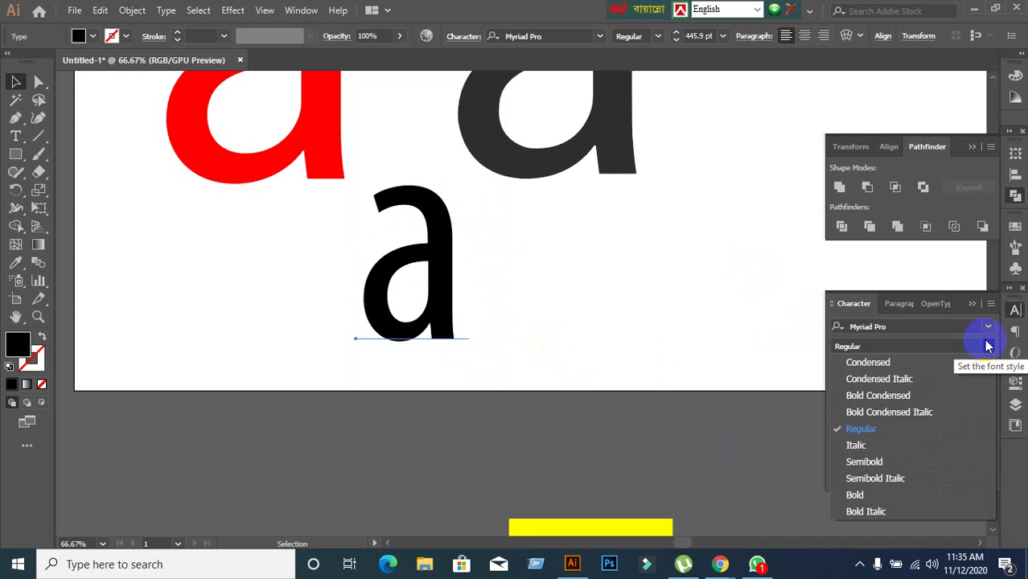
left_click(987, 340)
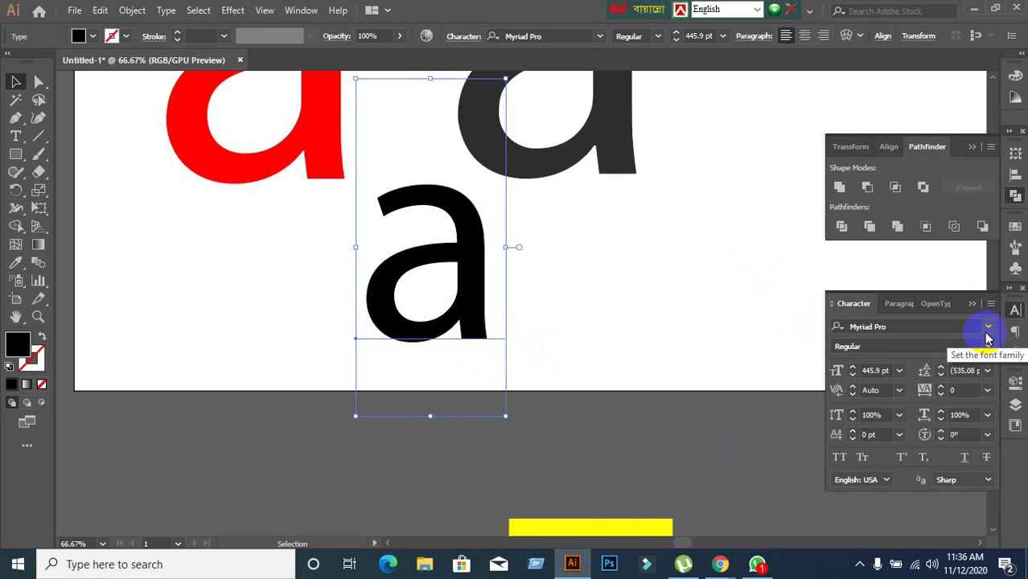
left_click(986, 330)
scroll(776, 426, "down", 10)
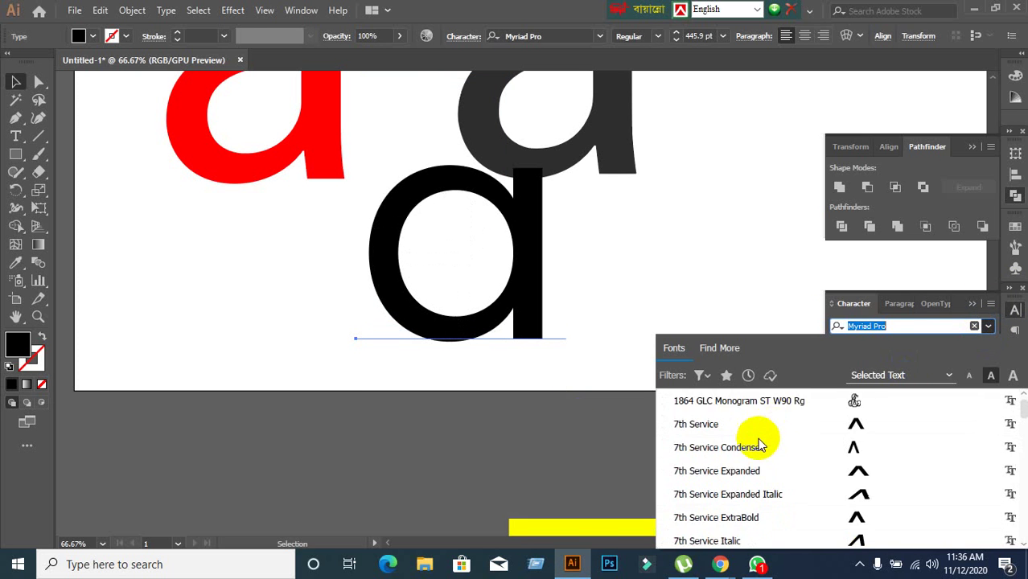
scroll(759, 447, "down", 15)
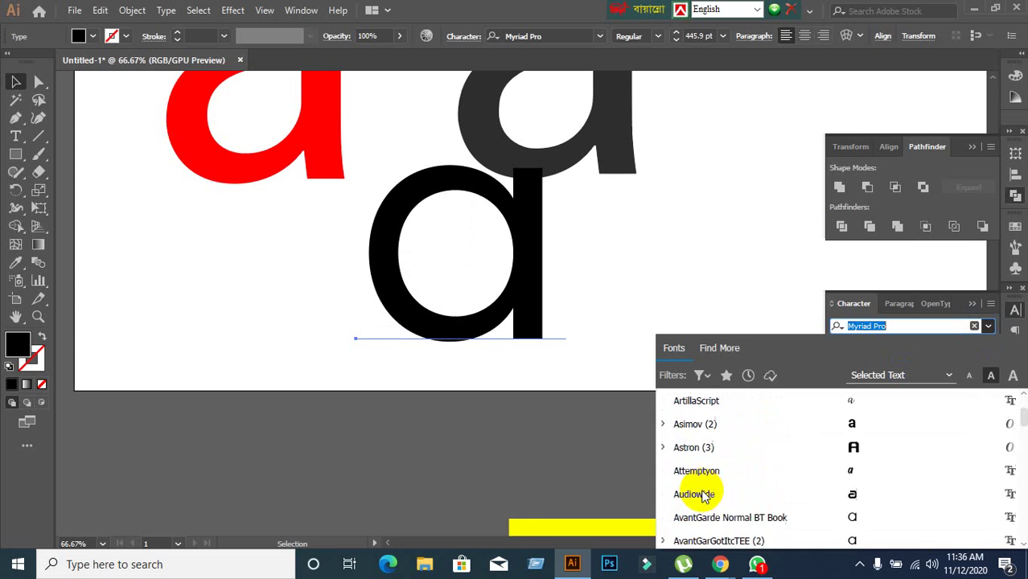
scroll(704, 495, "down", 15)
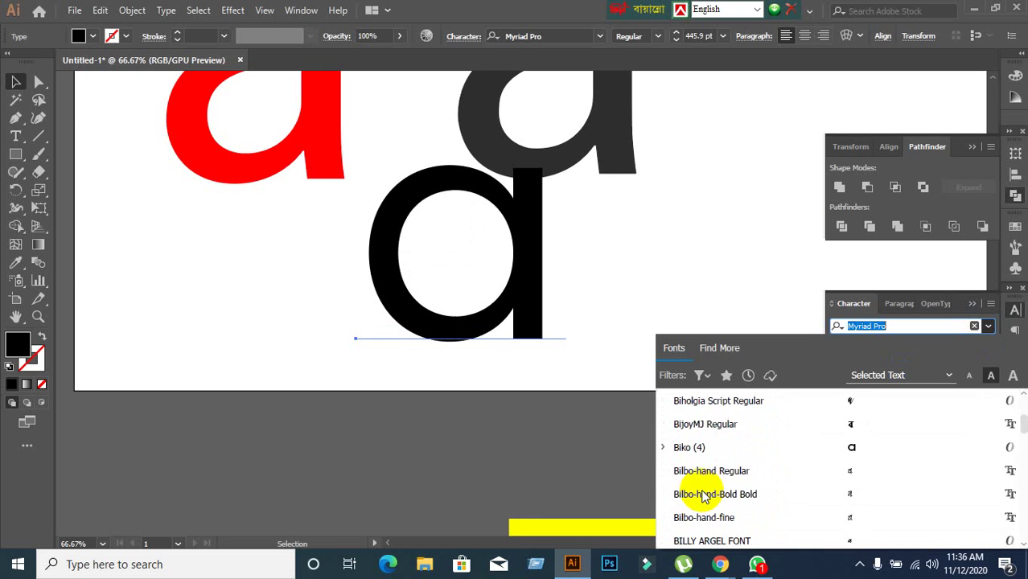
scroll(701, 495, "down", 3)
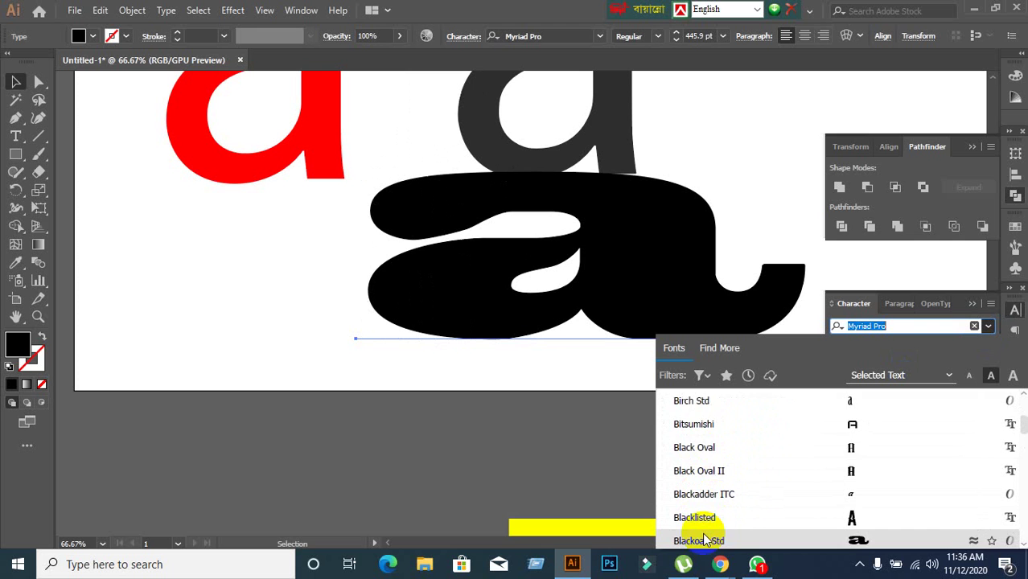
scroll(704, 539, "down", 6)
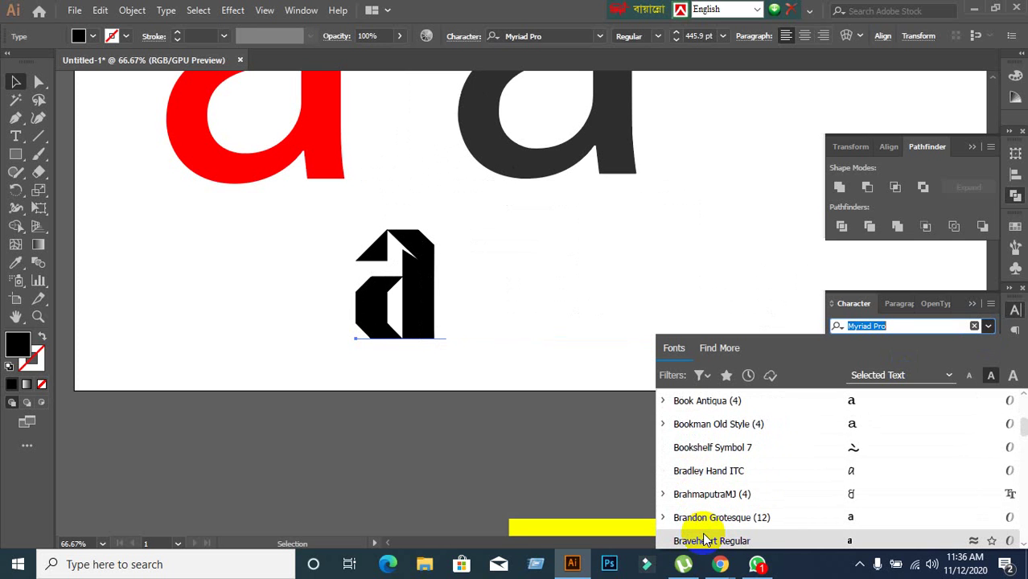
scroll(704, 538, "down", 2)
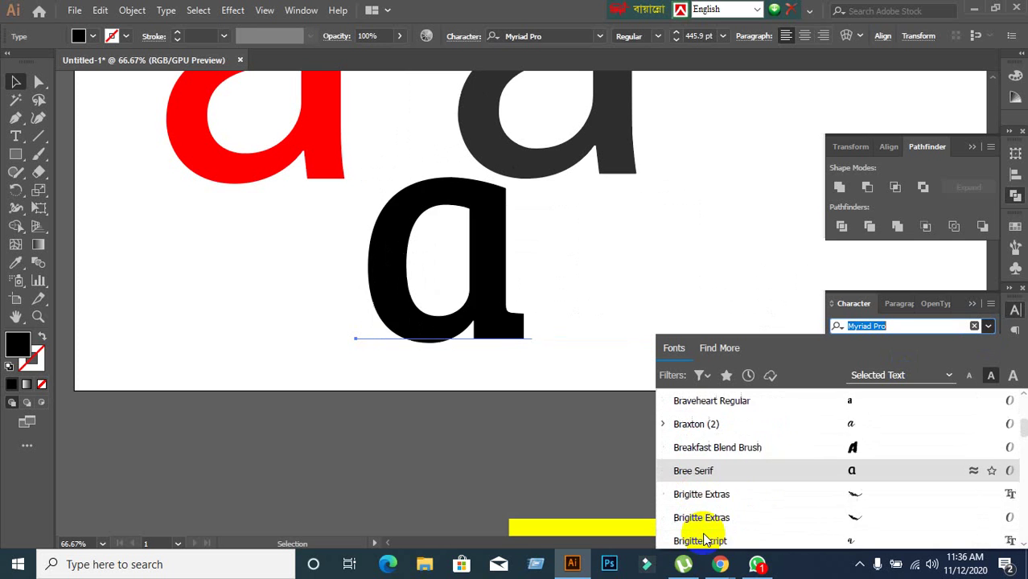
scroll(705, 538, "down", 3)
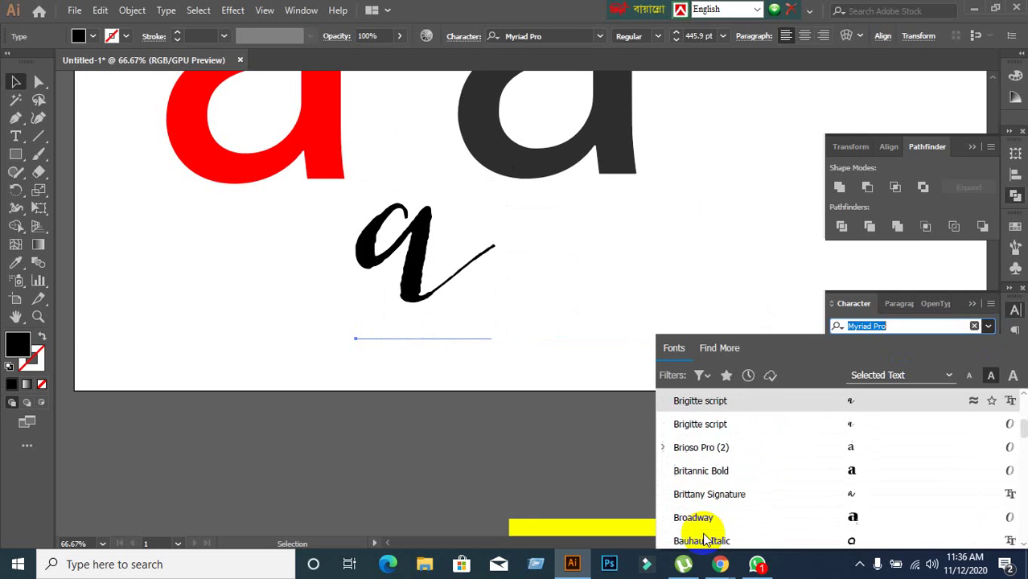
left_click(344, 422)
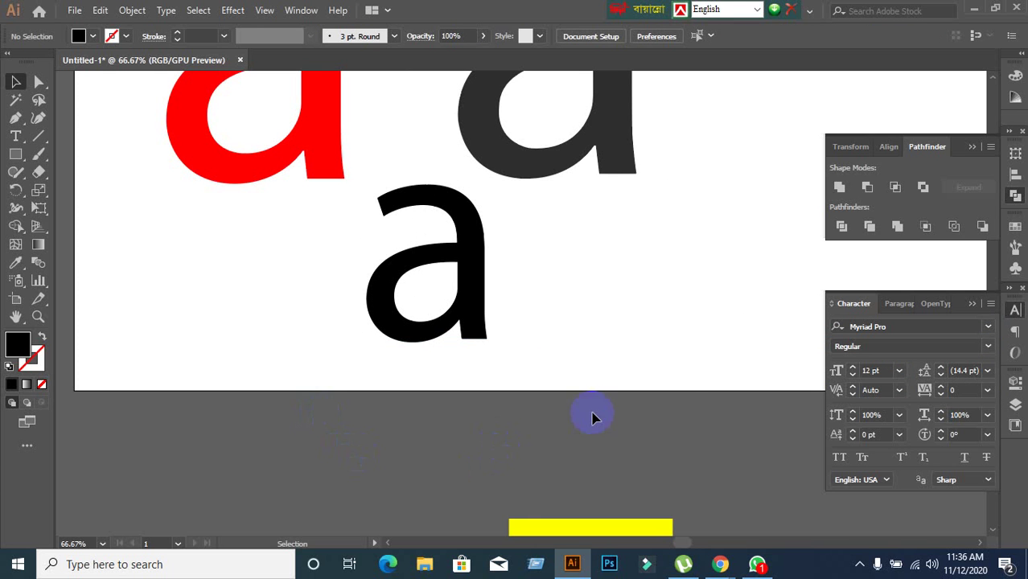
left_click(888, 334)
left_click(477, 328)
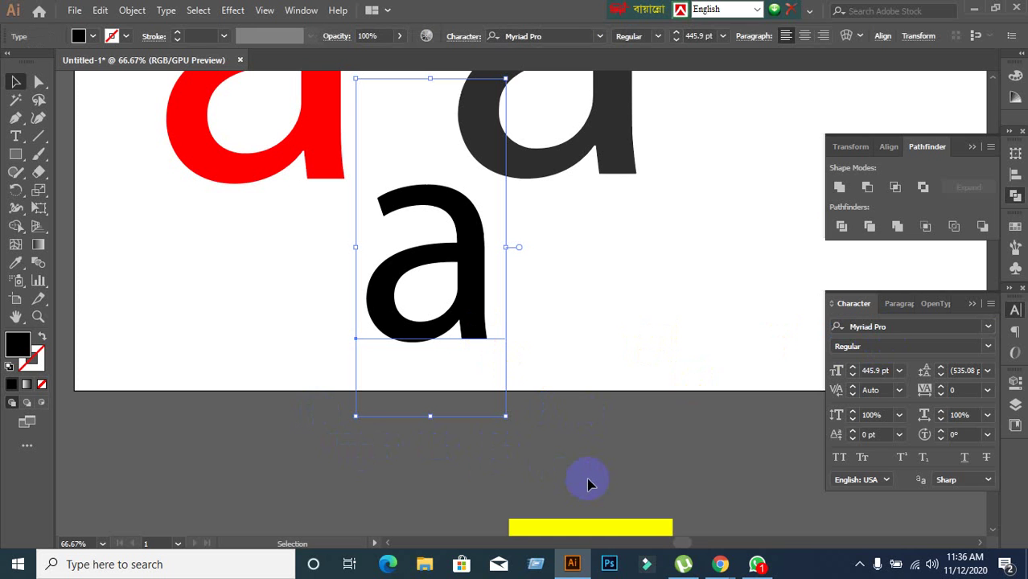
Delete the yellow rectangle lying below the artboard
left_click_drag(615, 528, 704, 405)
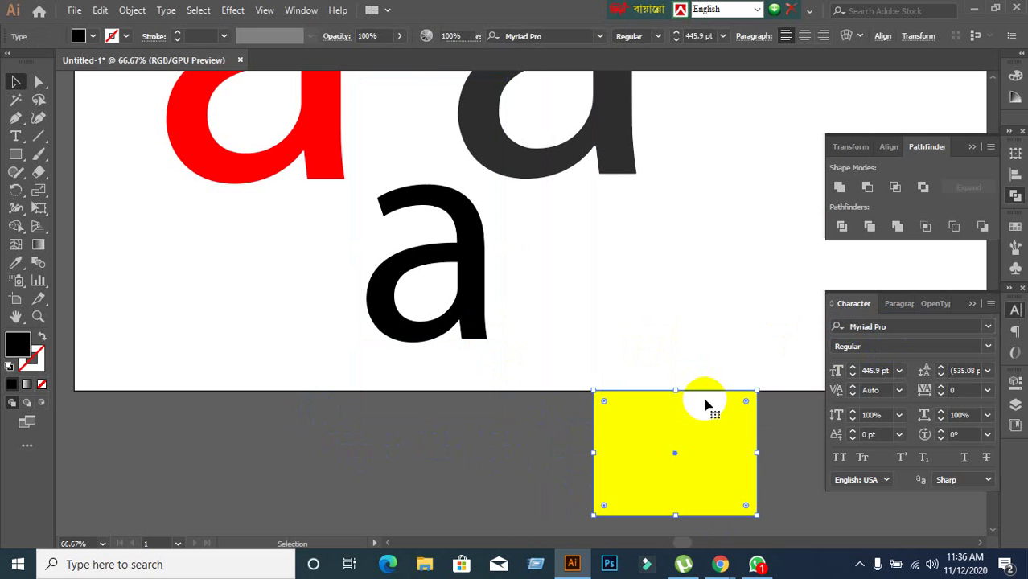
left_click(515, 450)
left_click(610, 450)
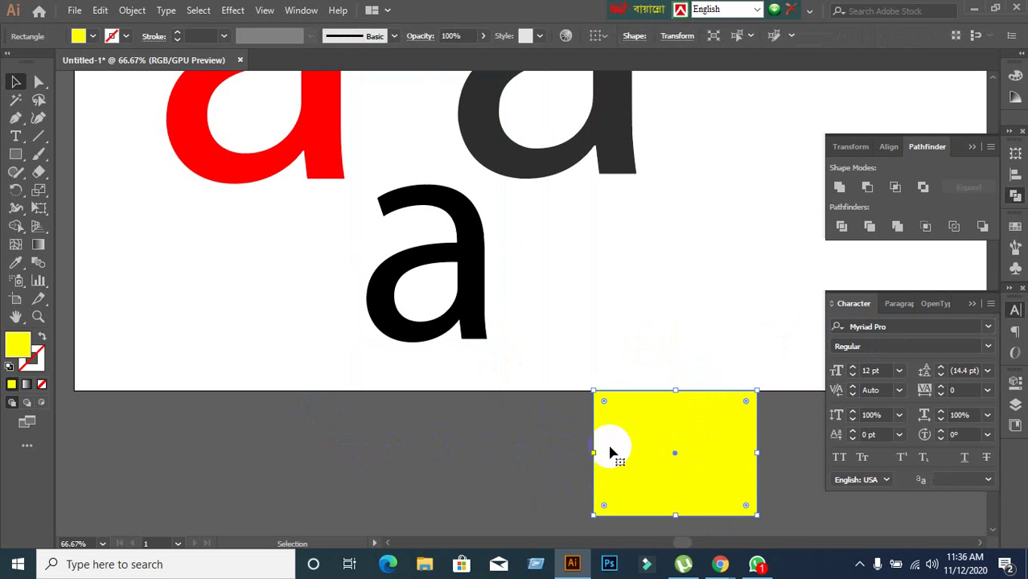
key("Delete")
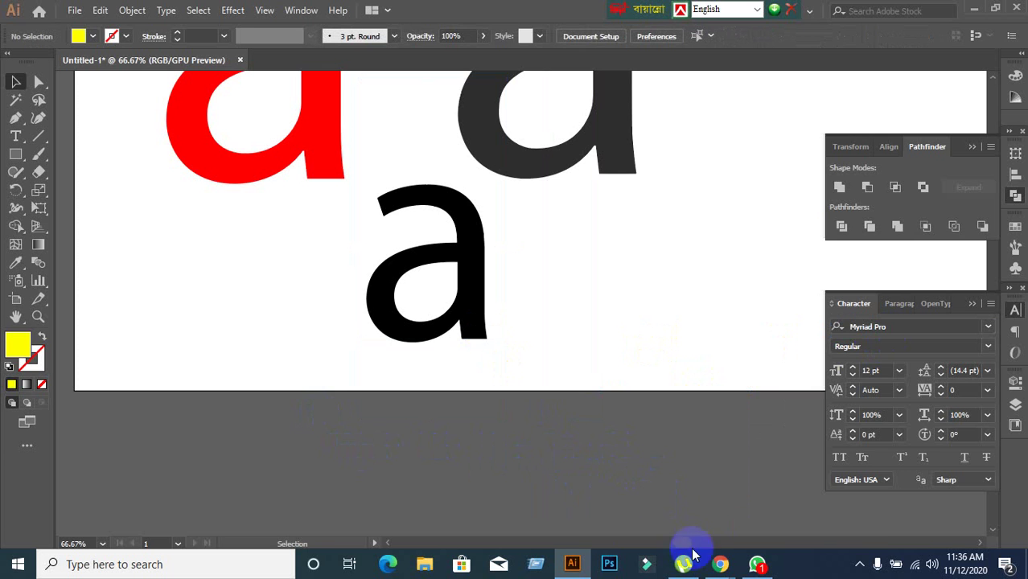
Check the Google Meet call in Chrome and return to Illustrator to view the three letters together
mouse_move(720, 563)
left_click(601, 487)
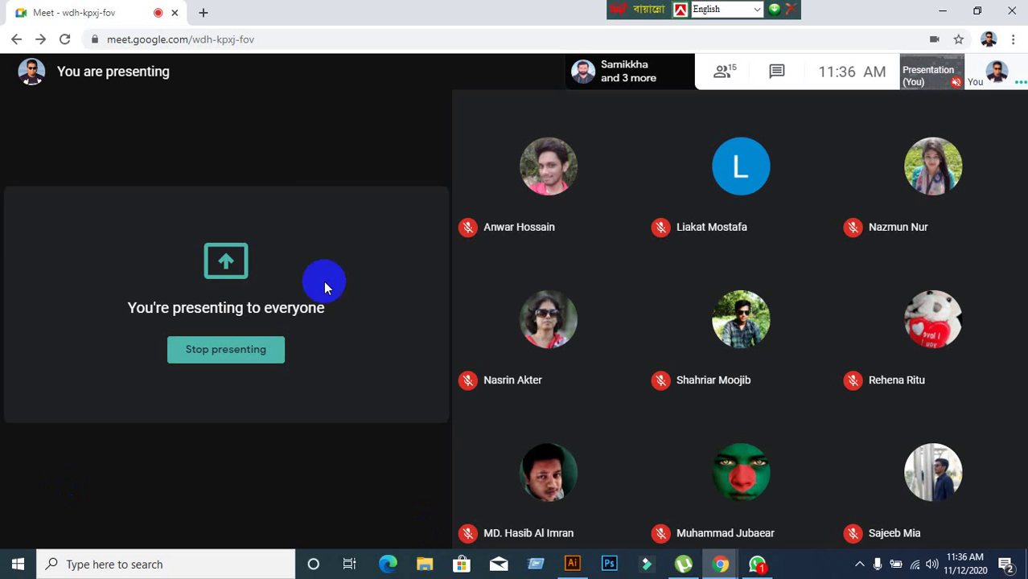
left_click(572, 563)
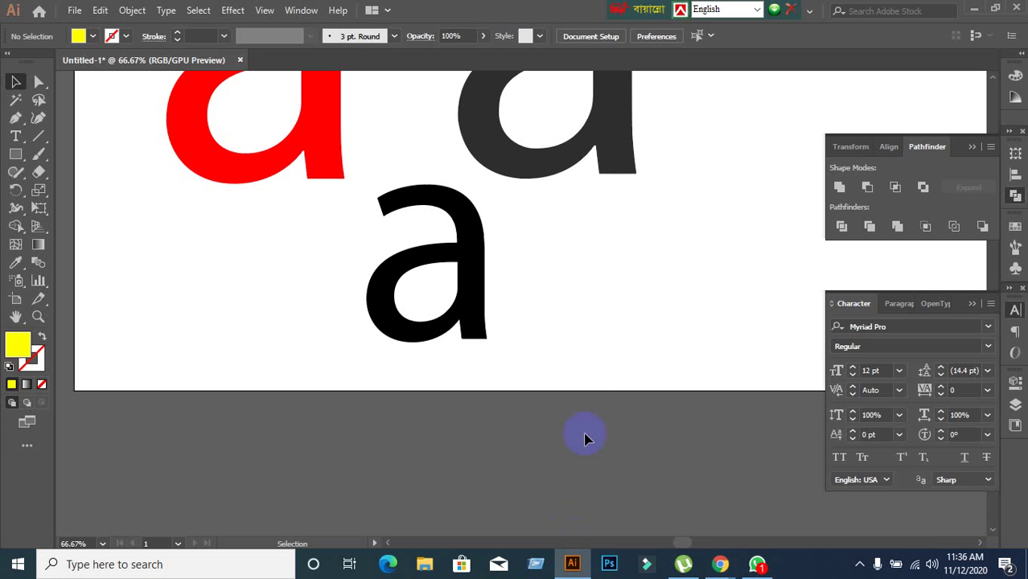
scroll(532, 408, "up", 4)
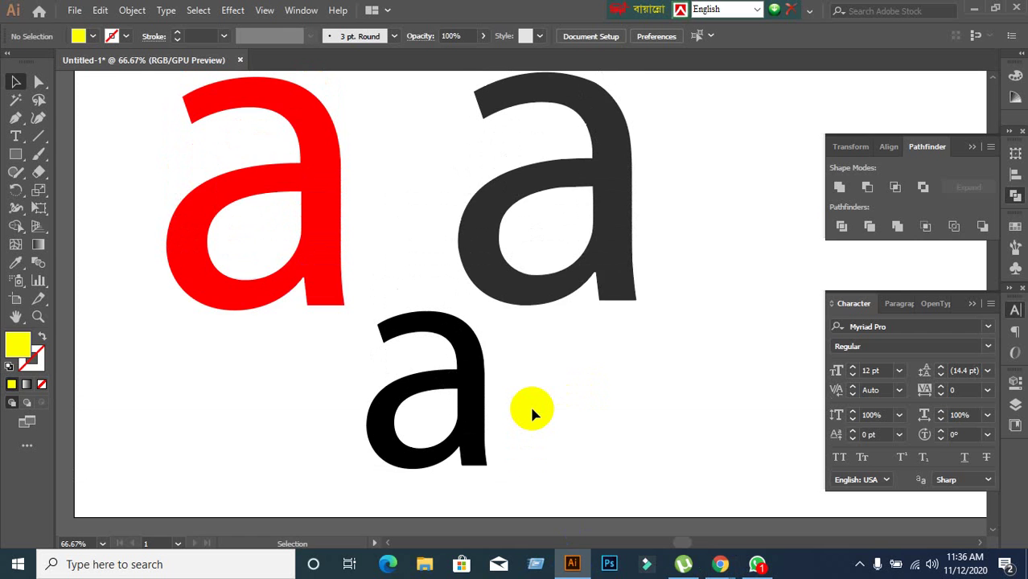
scroll(531, 412, "up", 2)
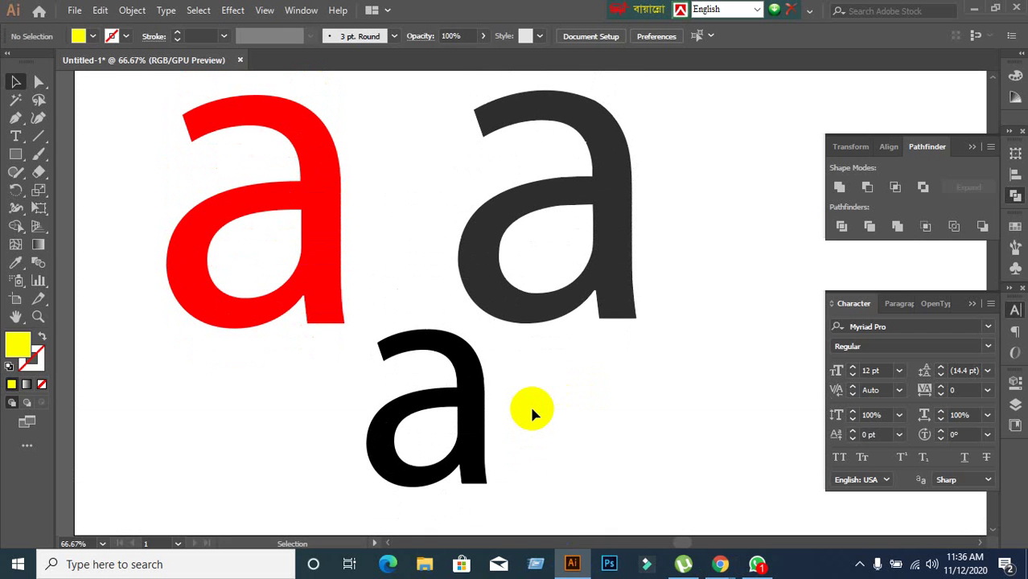
scroll(529, 412, "up", 2)
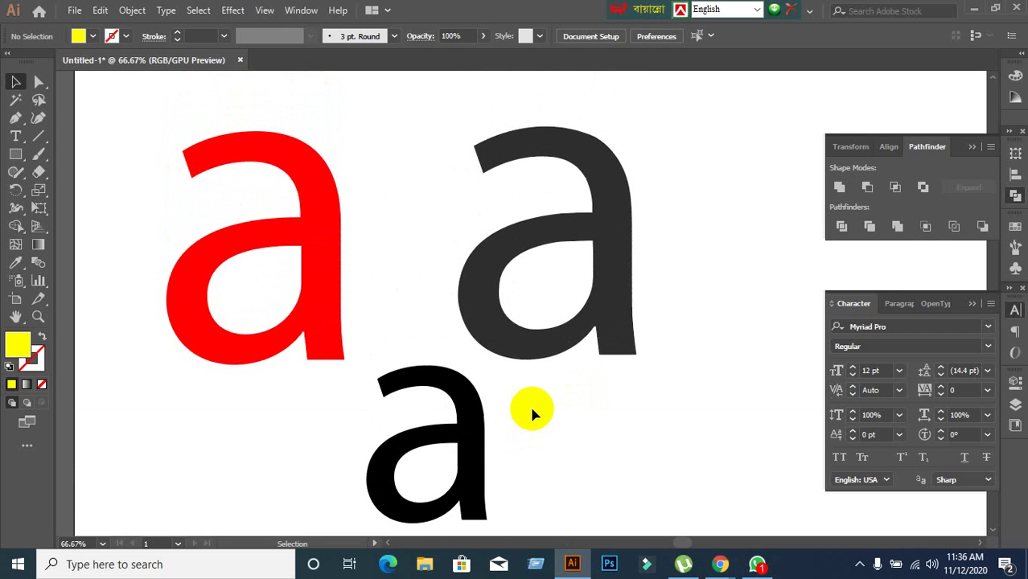
scroll(528, 426, "down", 1)
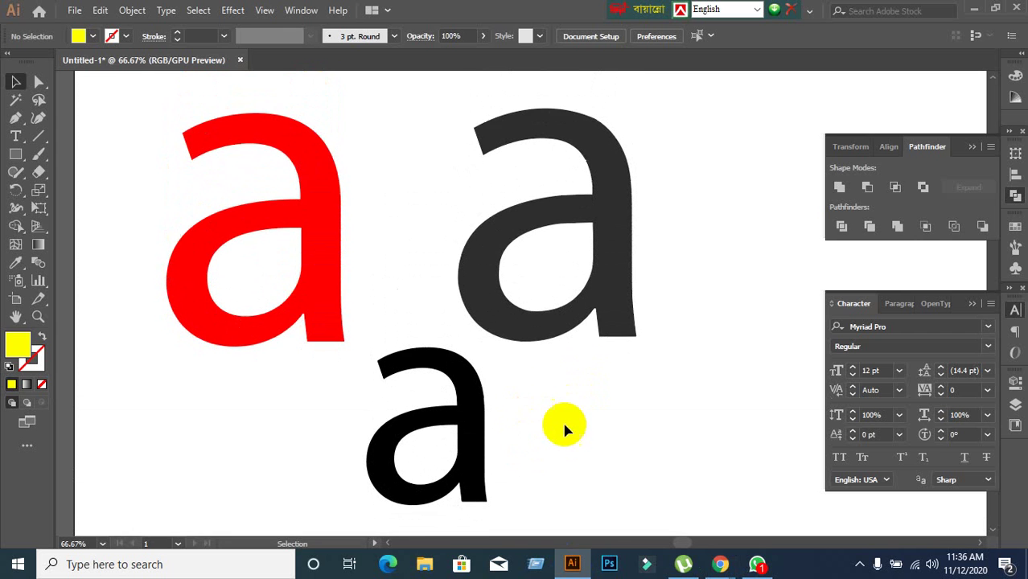
scroll(537, 482, "up", 1)
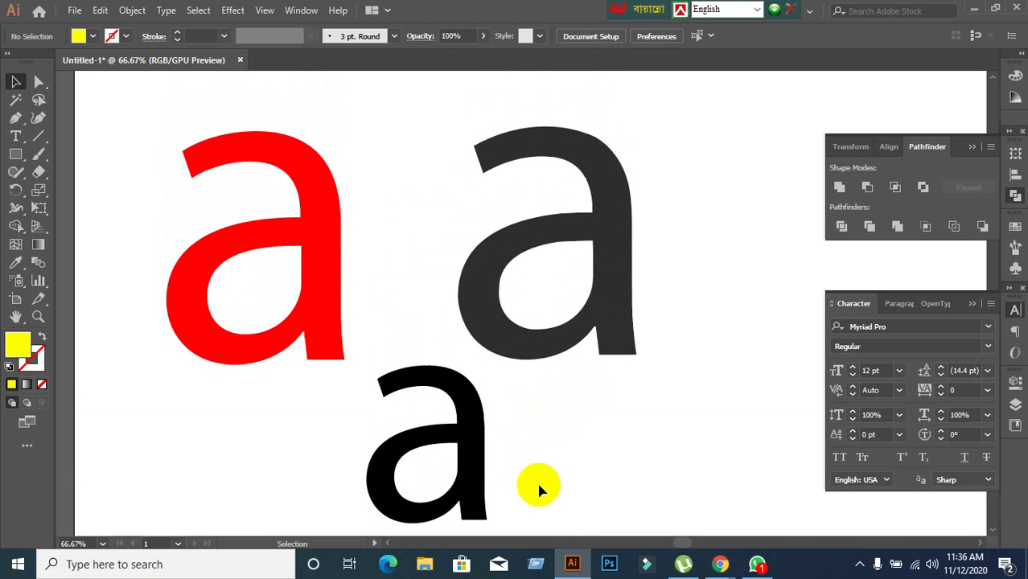
Switch to the Google Meet call in Chrome and look over the participants
mouse_move(720, 564)
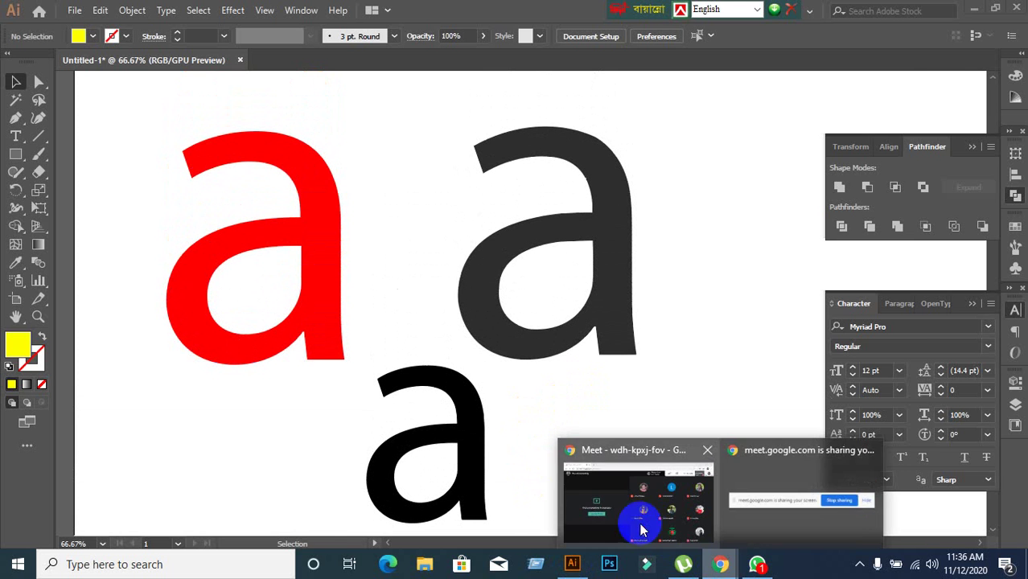
left_click(569, 474)
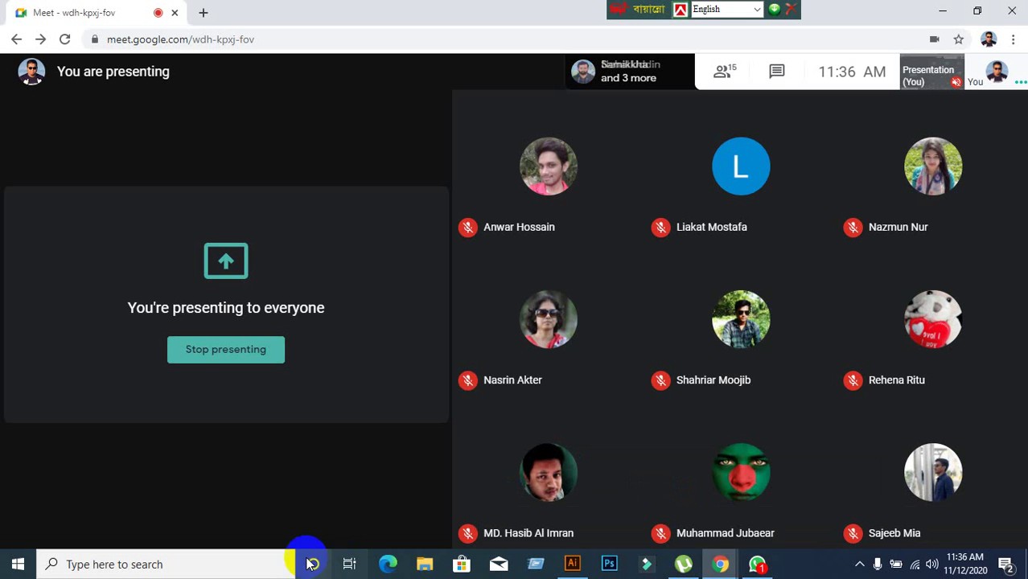
mouse_move(395, 239)
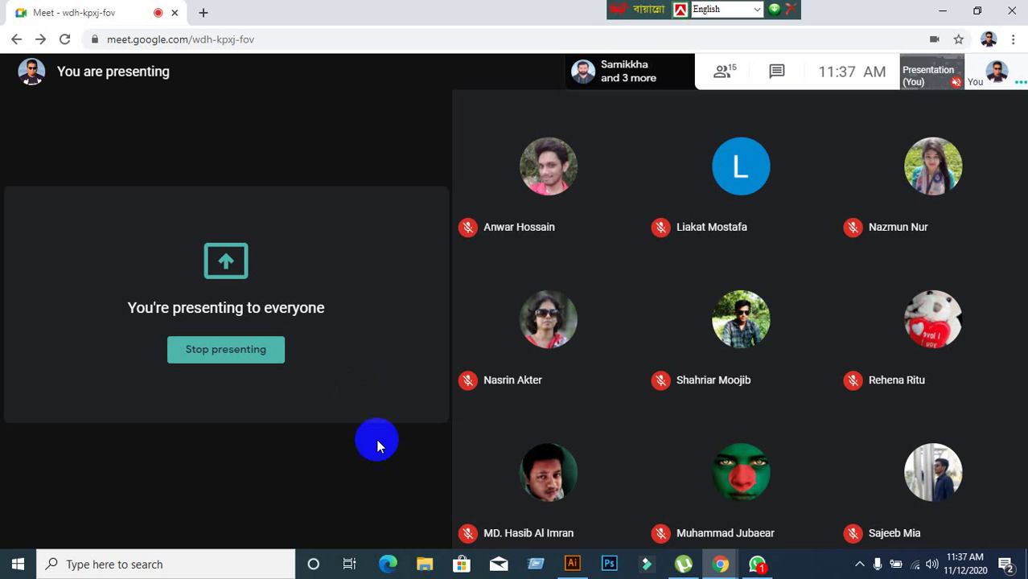
mouse_move(399, 483)
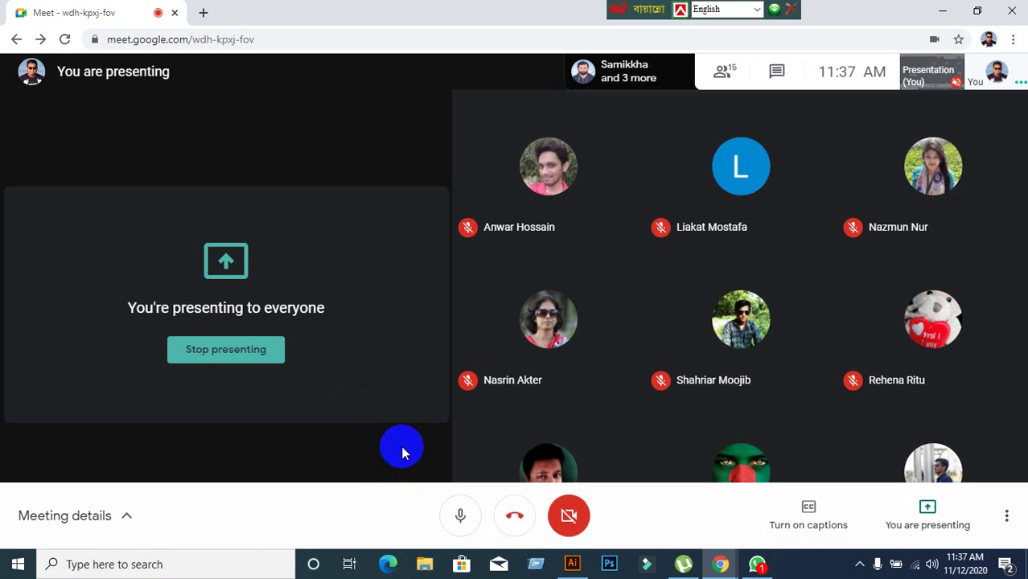
mouse_move(659, 317)
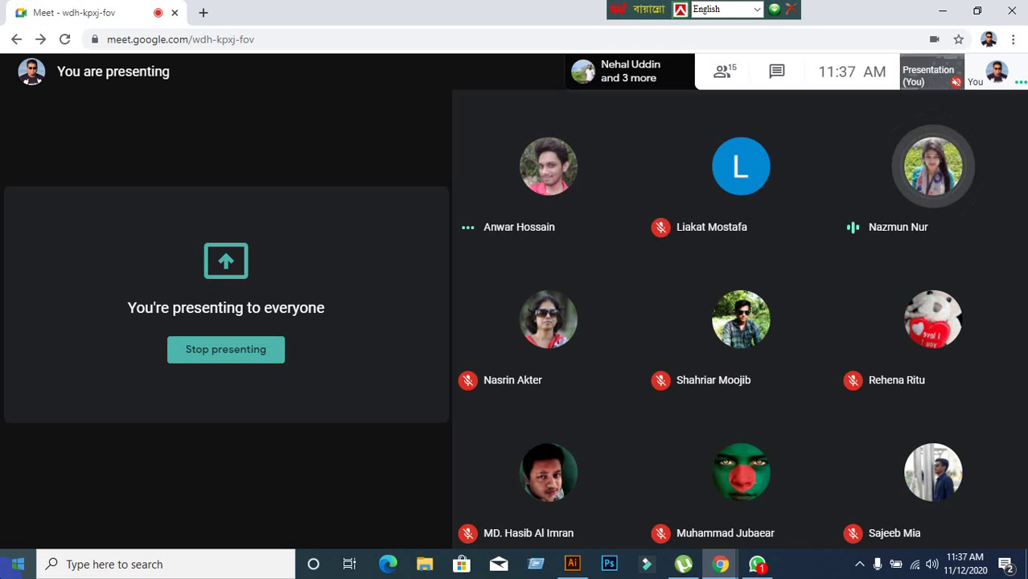
mouse_move(328, 475)
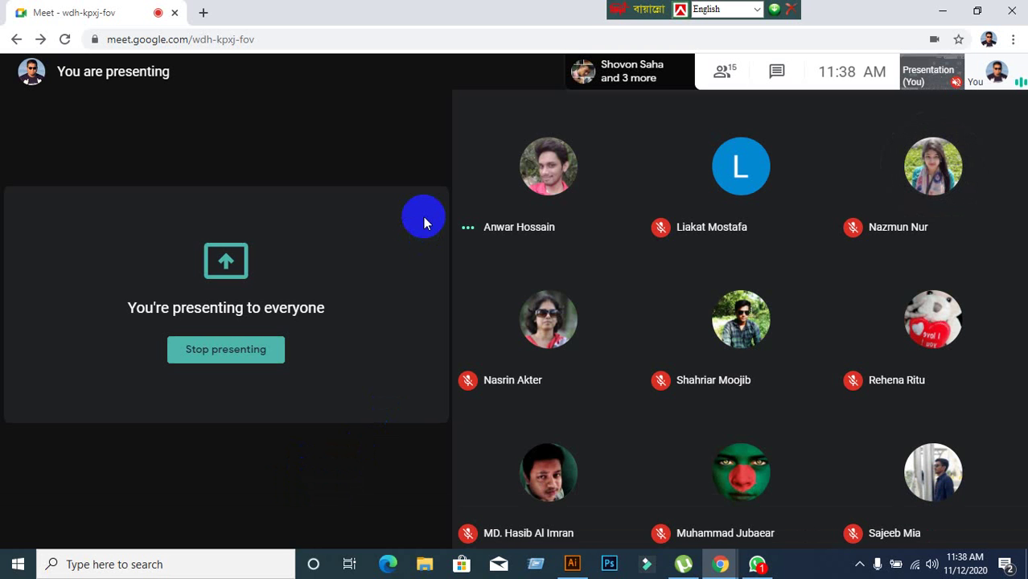
mouse_move(422, 266)
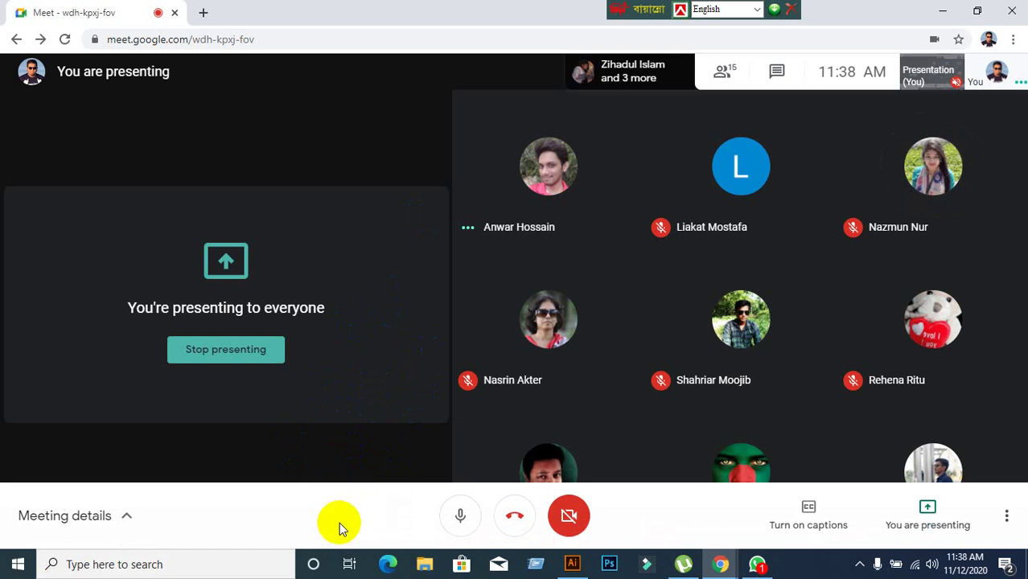
Glance at the letters in Illustrator, return to the Meet call in Chrome and stop presenting the screen
left_click(572, 566)
left_click(572, 567)
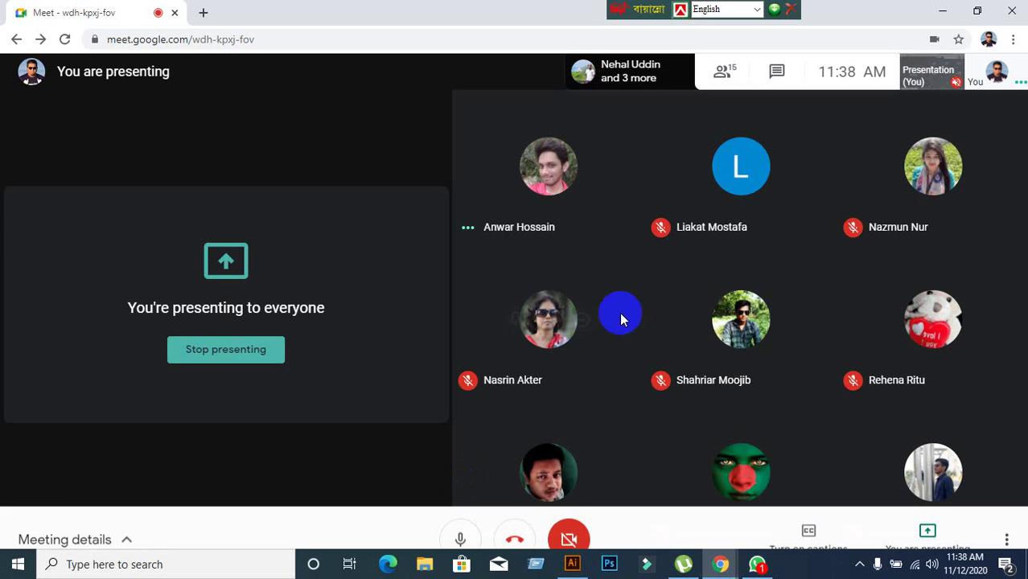
left_click(573, 565)
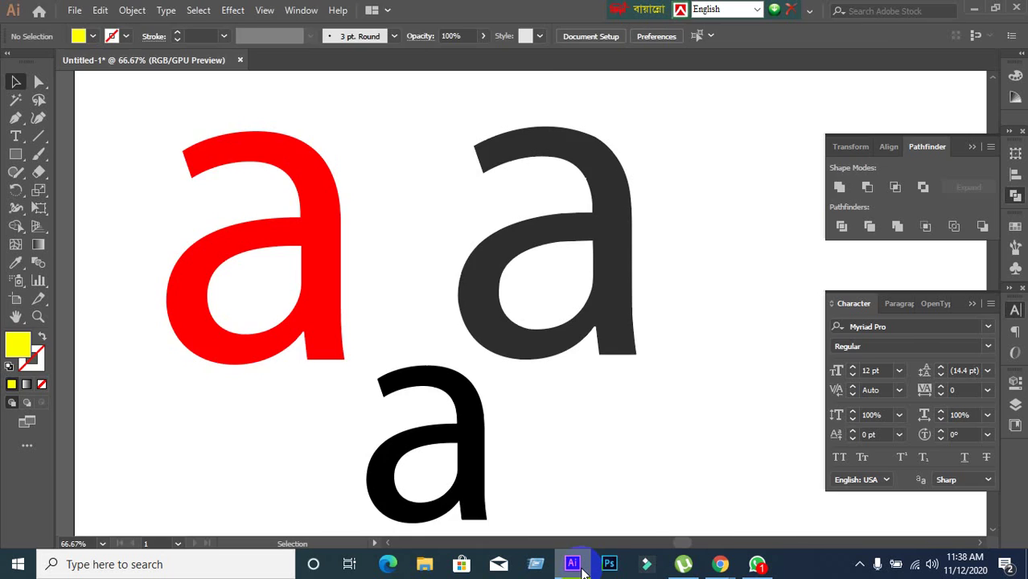
left_click(573, 565)
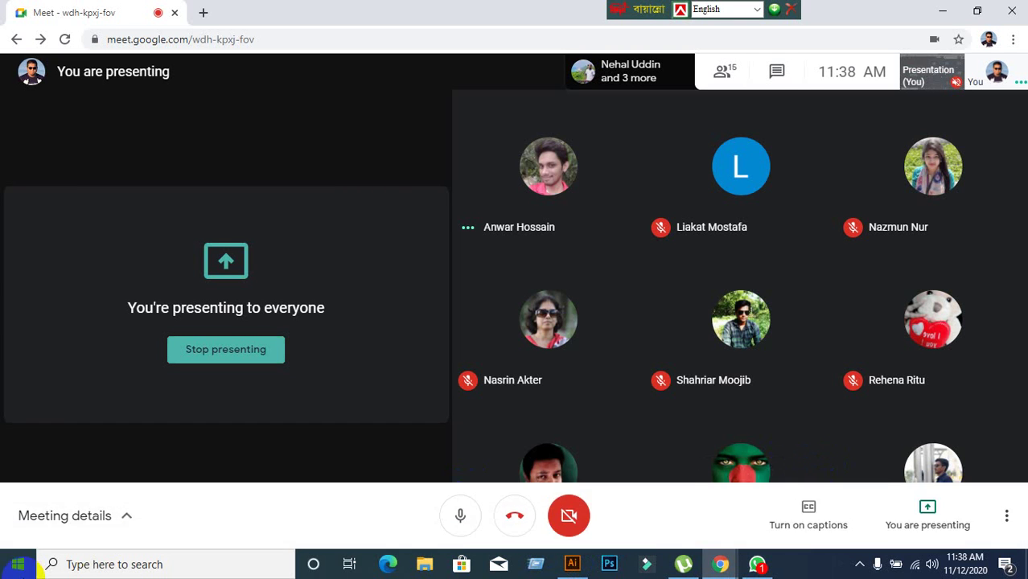
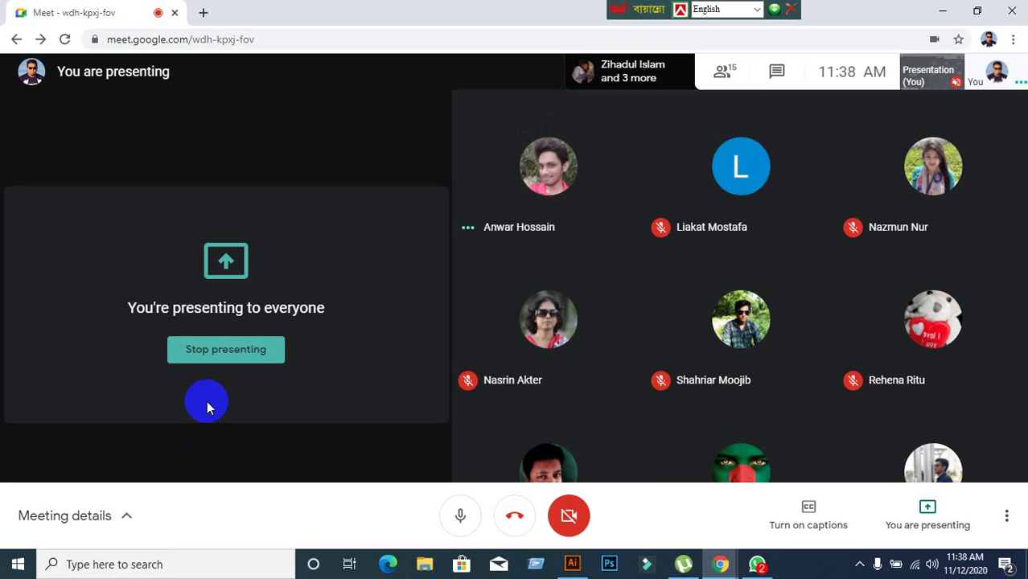
left_click(922, 529)
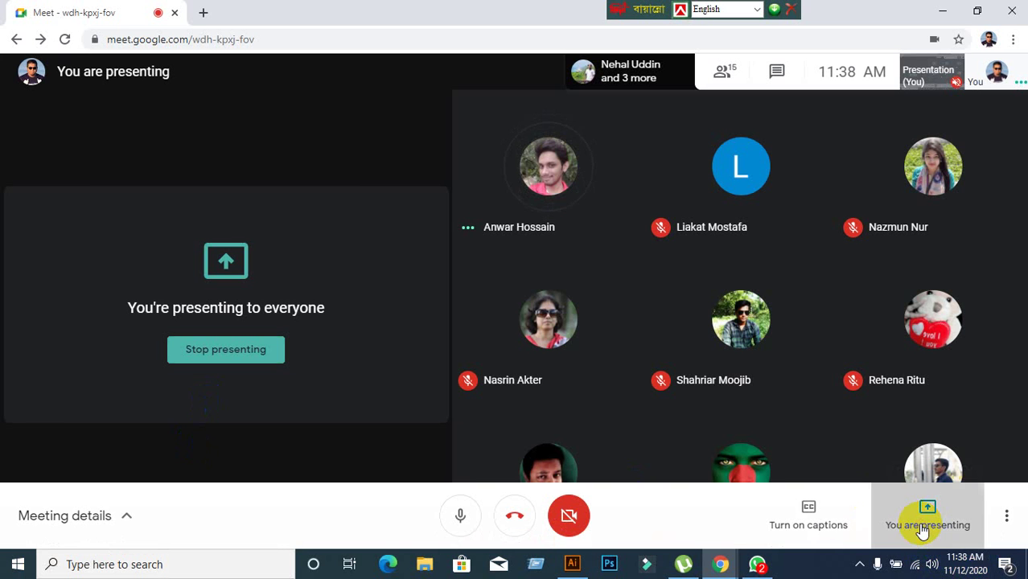
left_click(918, 452)
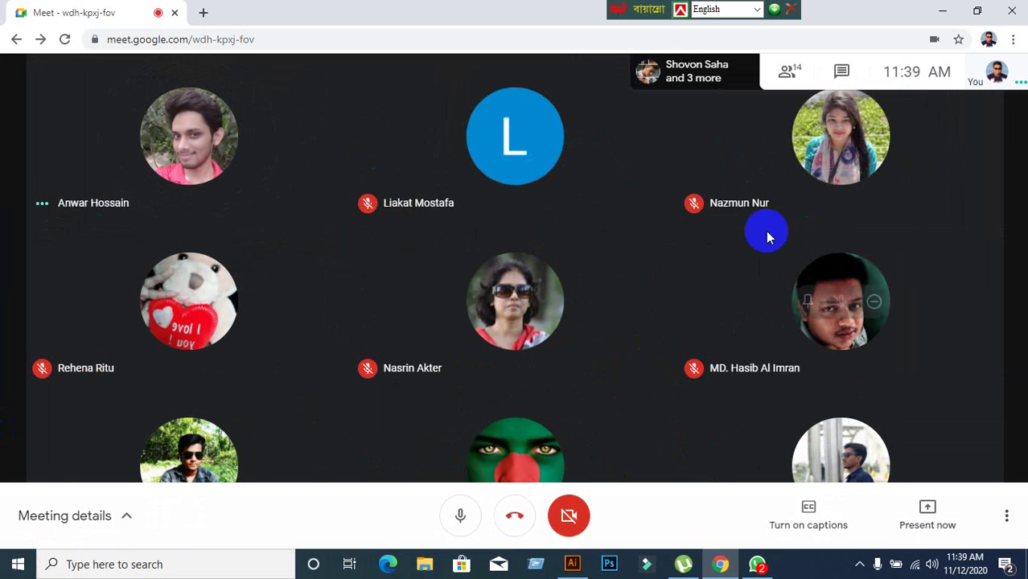
View the three letters in Illustrator again and return to the Google Meet call in Chrome
left_click(563, 569)
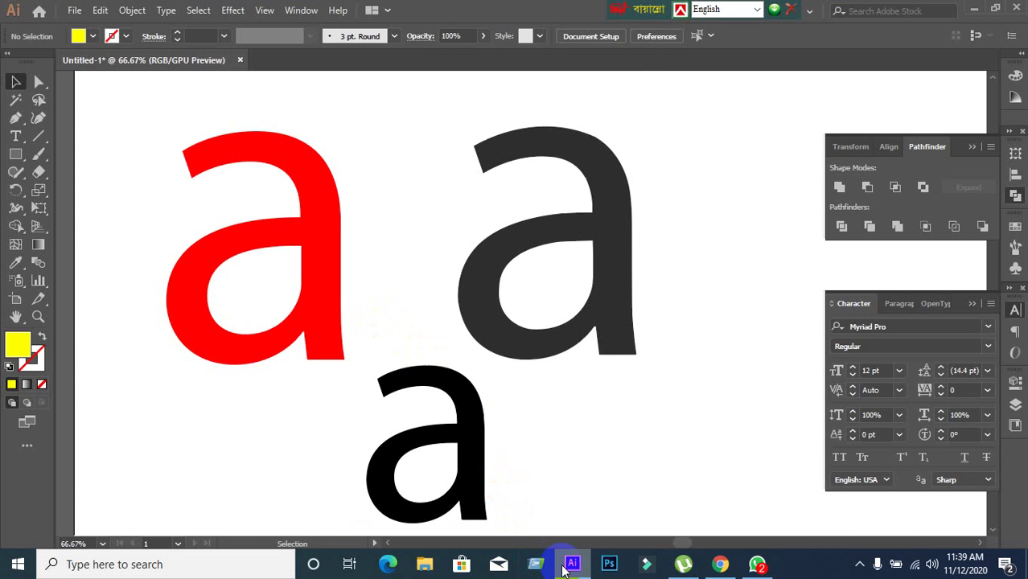
left_click(562, 565)
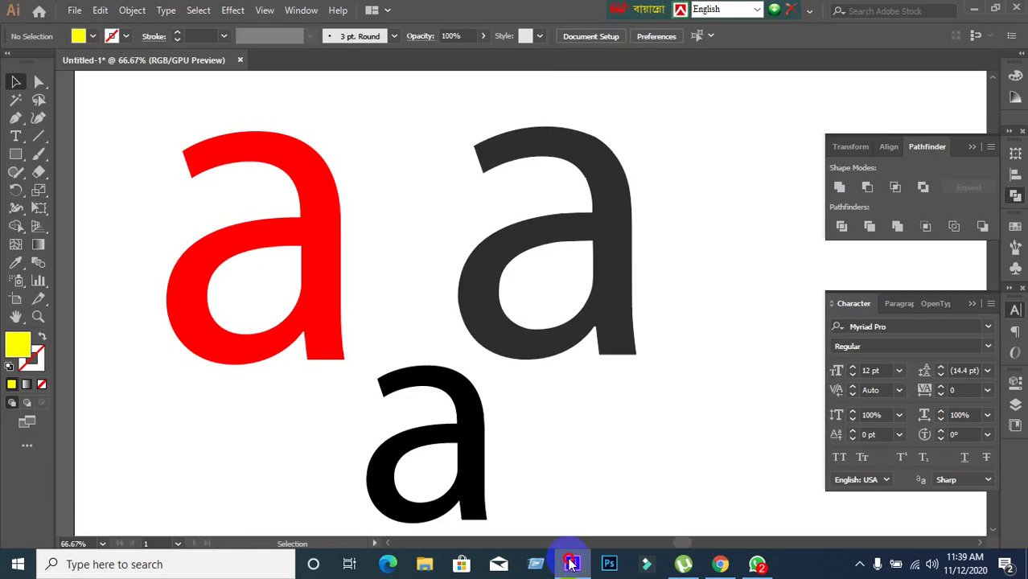
left_click(571, 563)
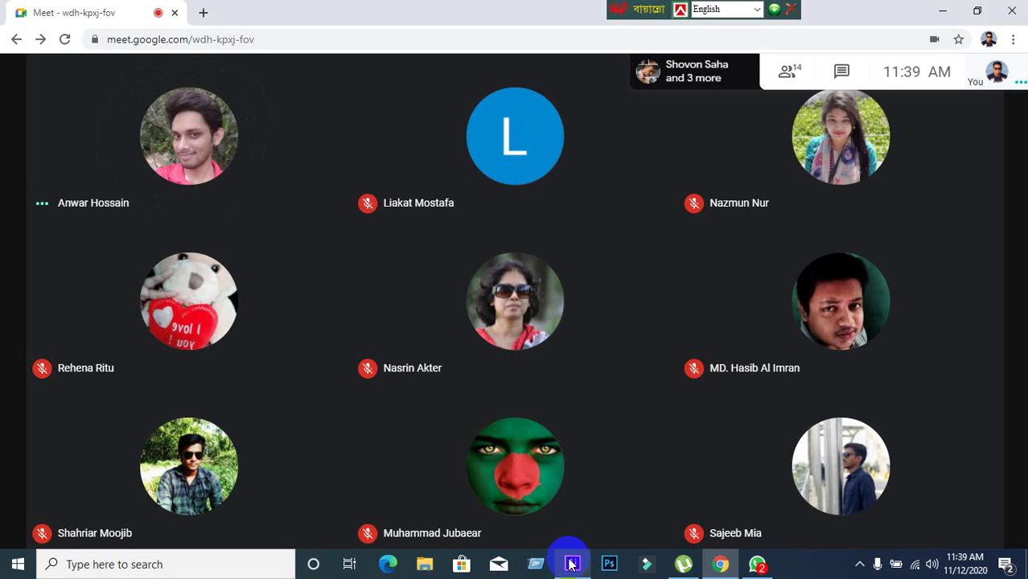
left_click(570, 563)
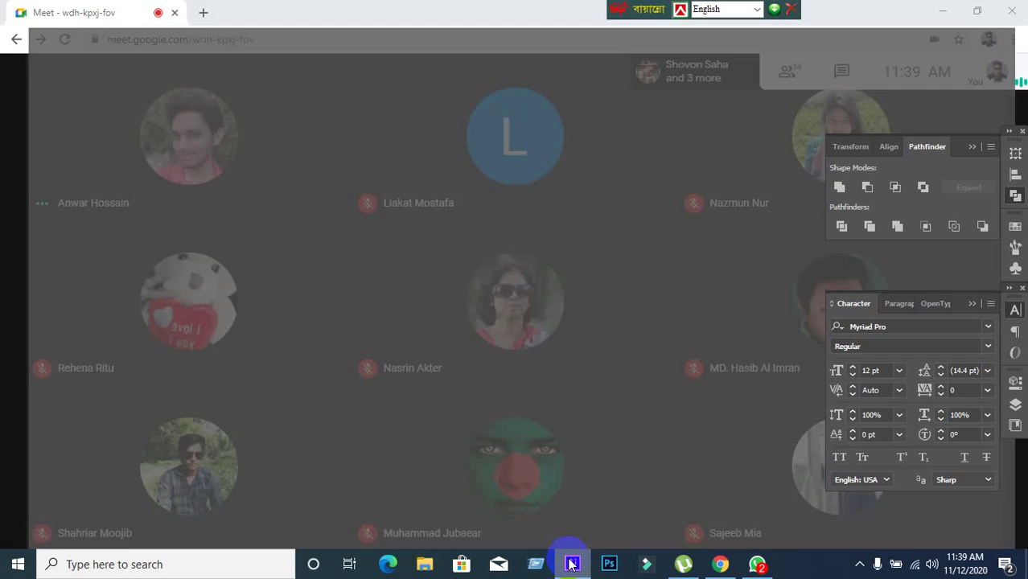
left_click(571, 564)
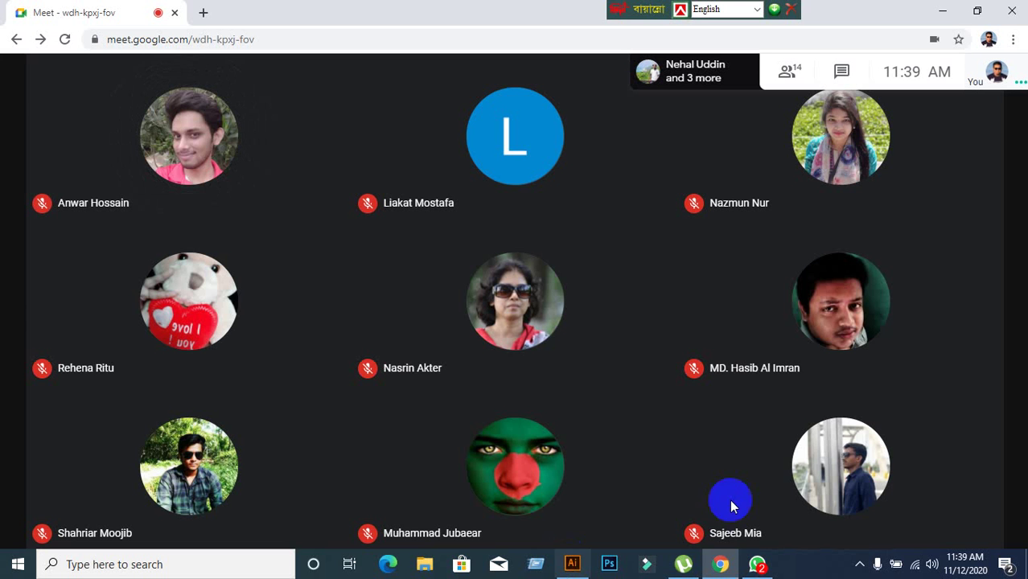
Read through the meeting's chat messages and close the chat
left_click(860, 81)
left_click(842, 74)
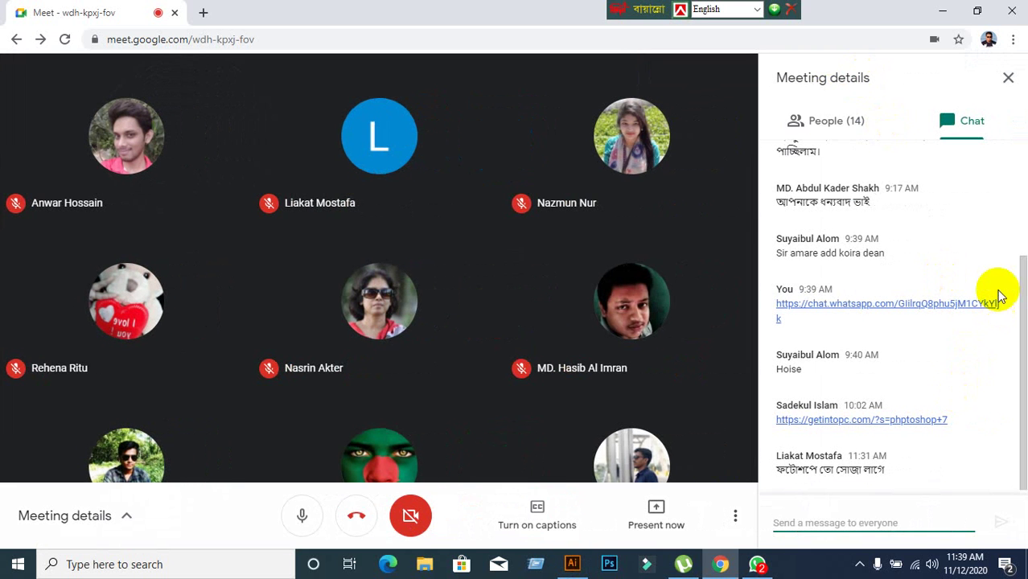
scroll(945, 355, "up", 3)
scroll(944, 349, "down", 3)
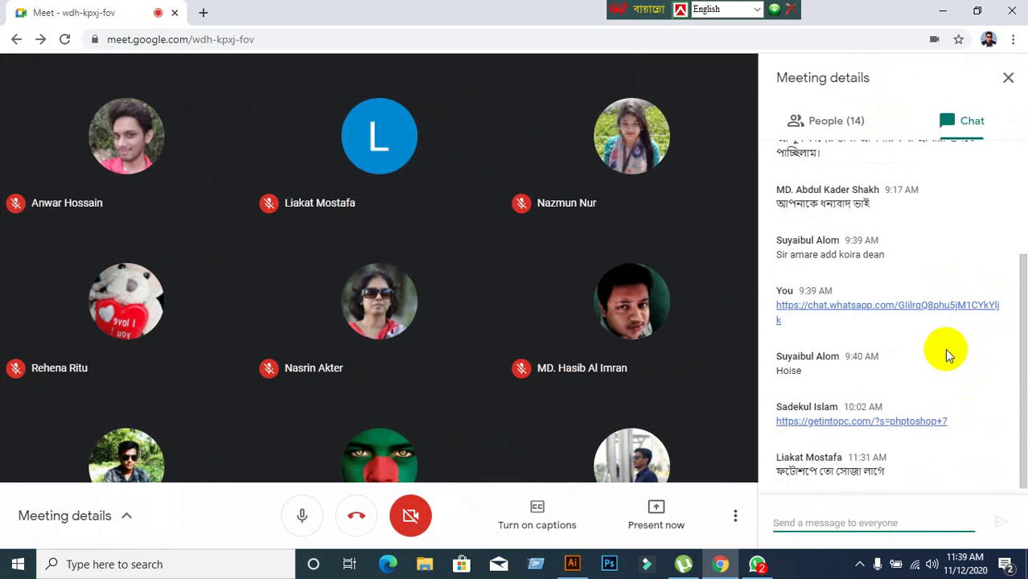
left_click(1006, 82)
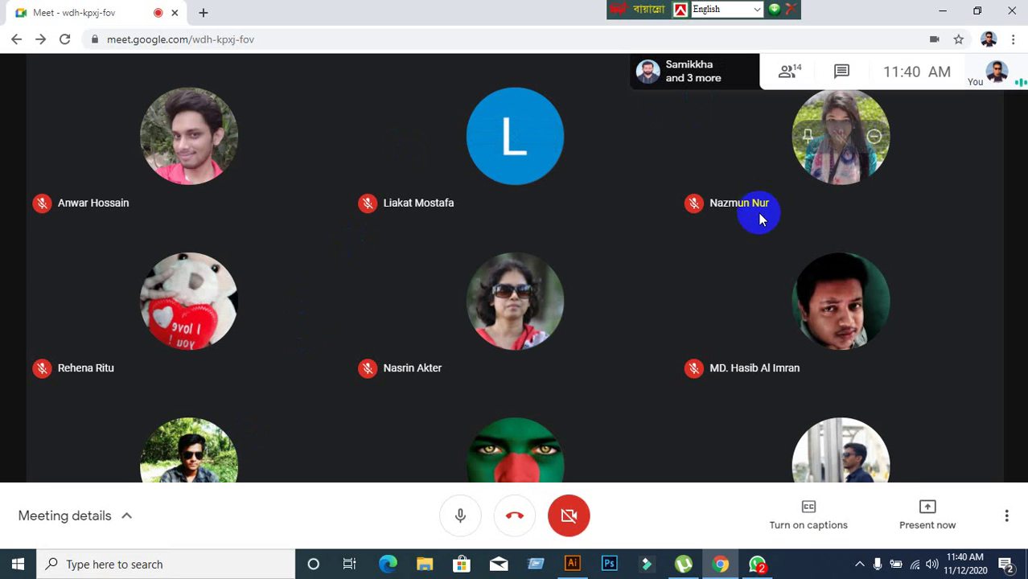
left_click(935, 19)
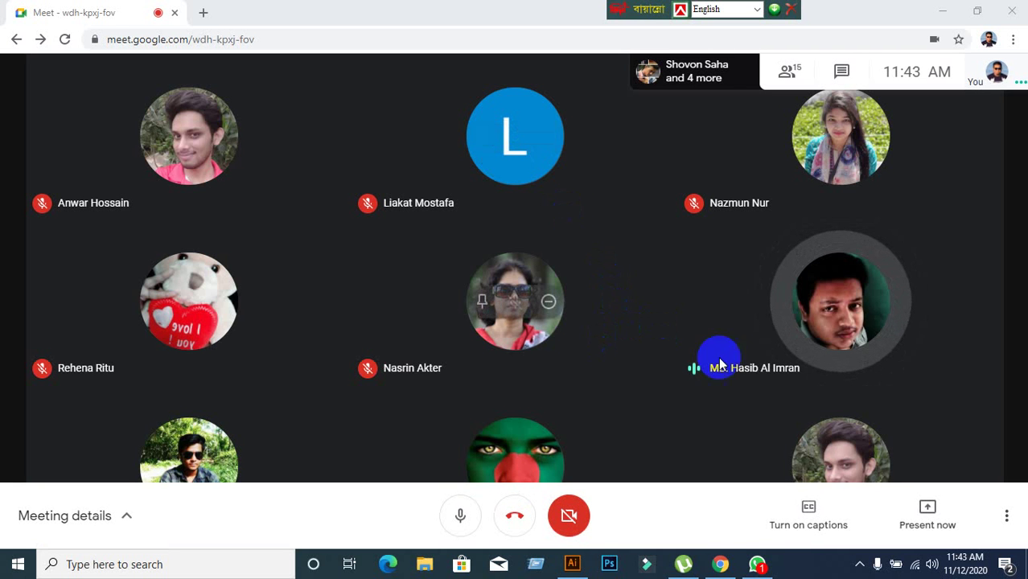
Present the entire screen in the Meet call and hide the screen-sharing notice
left_click(887, 521)
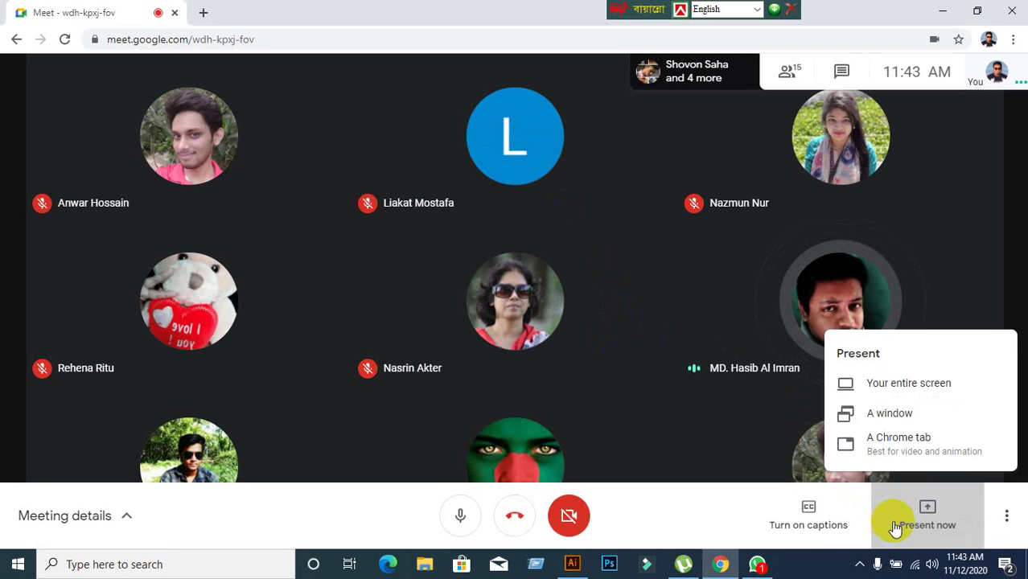
left_click(866, 385)
left_click(511, 265)
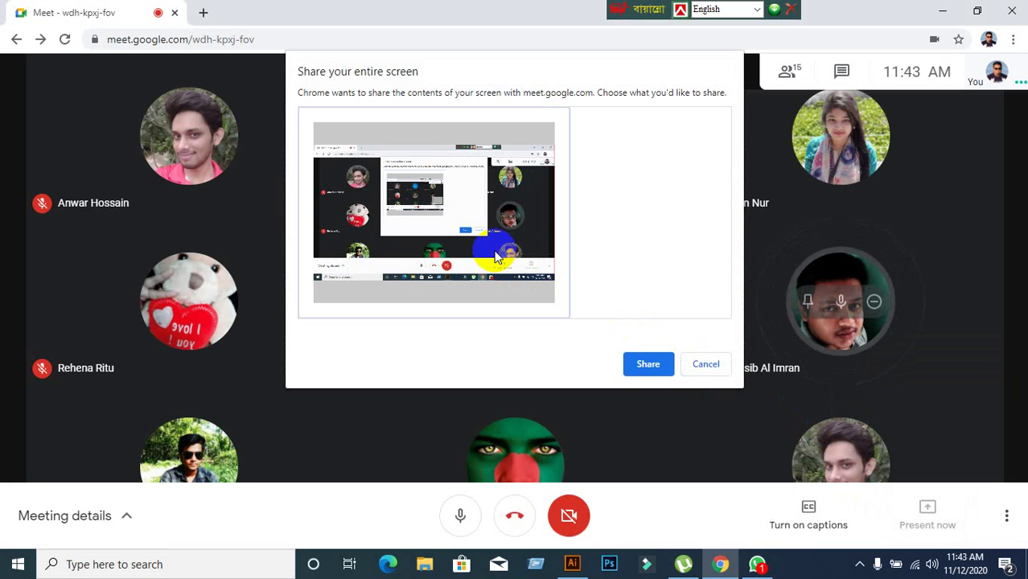
left_click(628, 359)
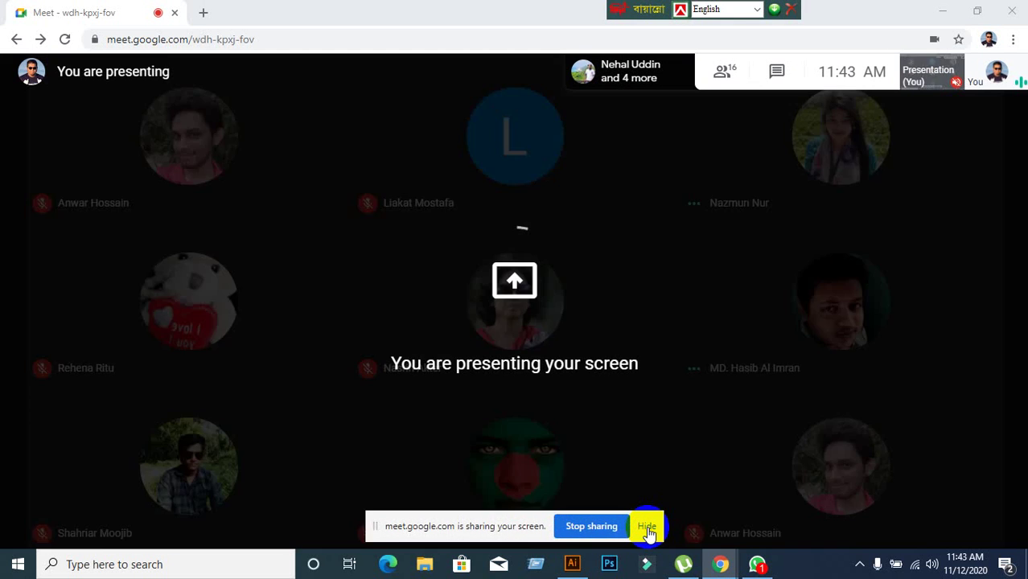
left_click(648, 526)
mouse_move(649, 339)
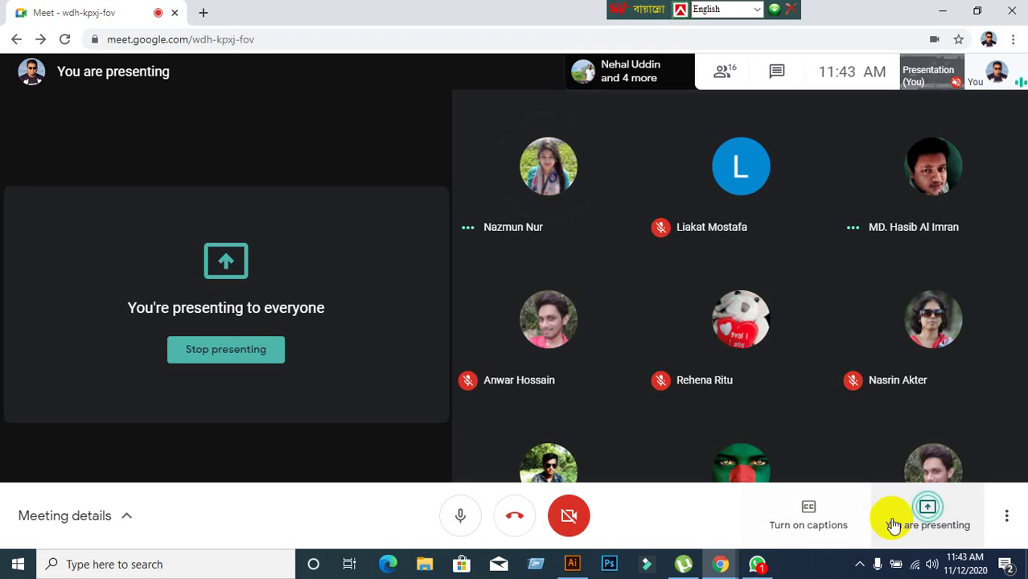
Stop presenting the entire screen to the meeting
left_click(892, 524)
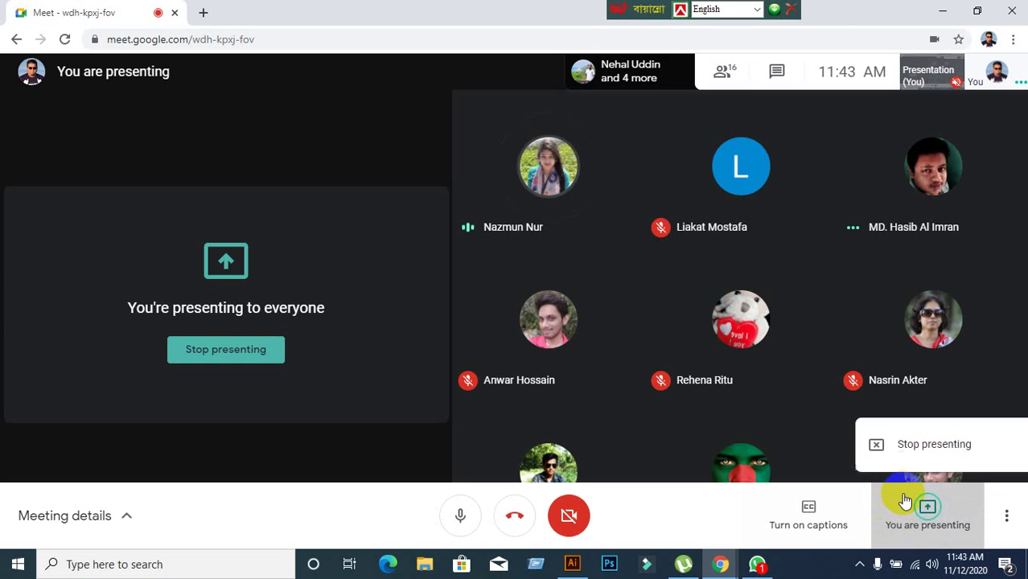
left_click(907, 451)
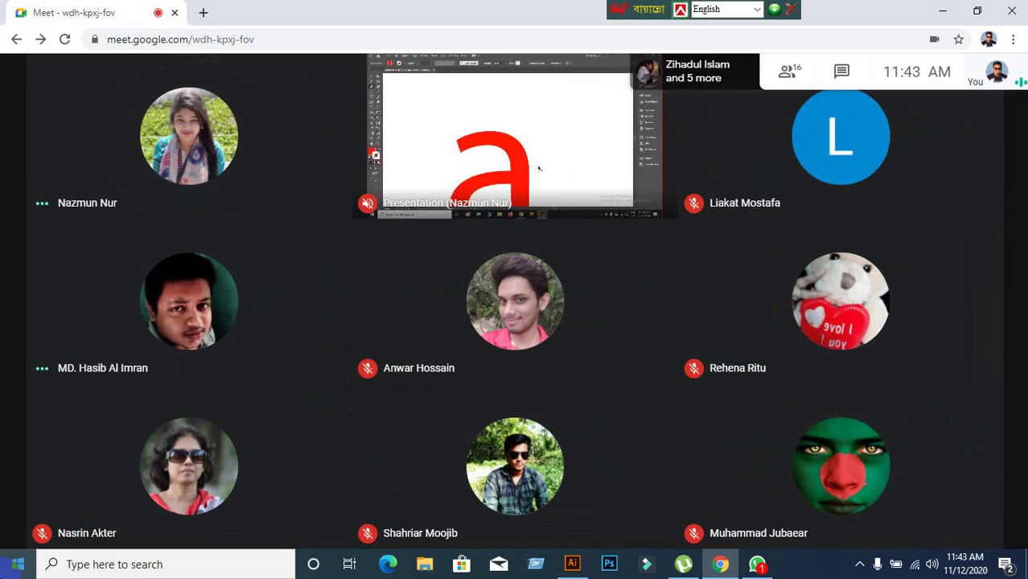
Watch the participant's shared screen as the red letter "a" is traced with the Pen tool
mouse_move(617, 358)
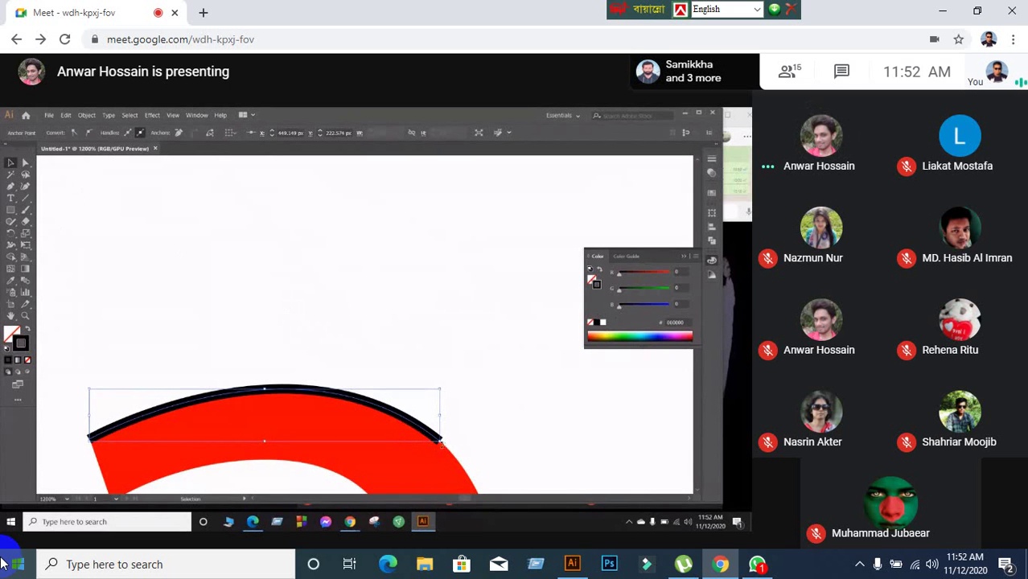
mouse_move(337, 422)
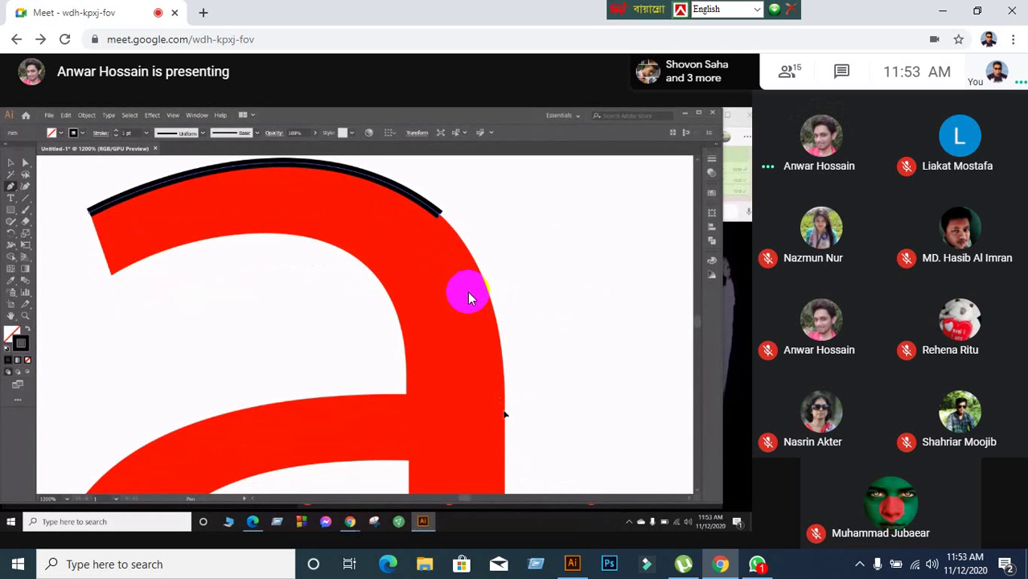
mouse_move(698, 283)
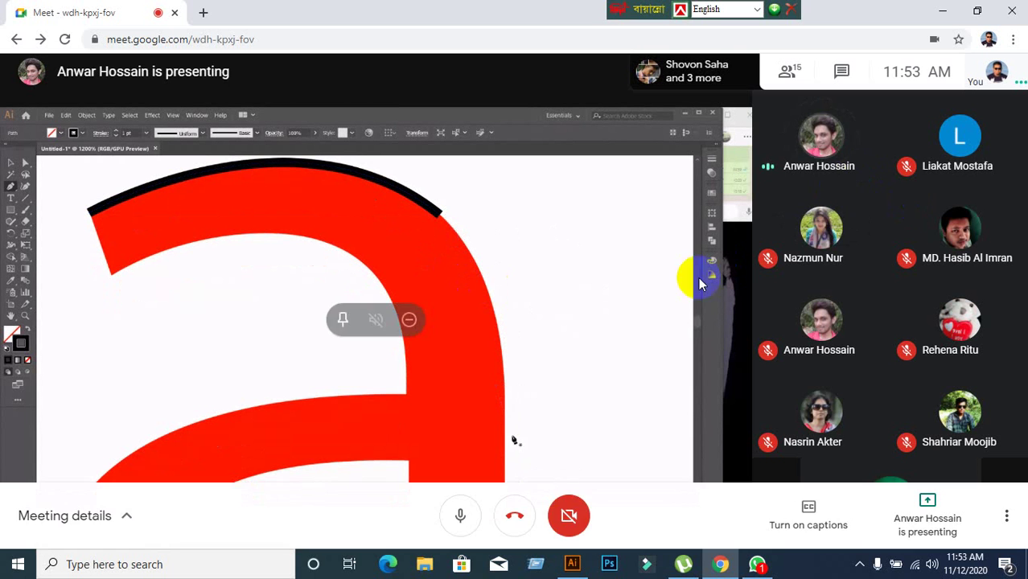
left_click(571, 563)
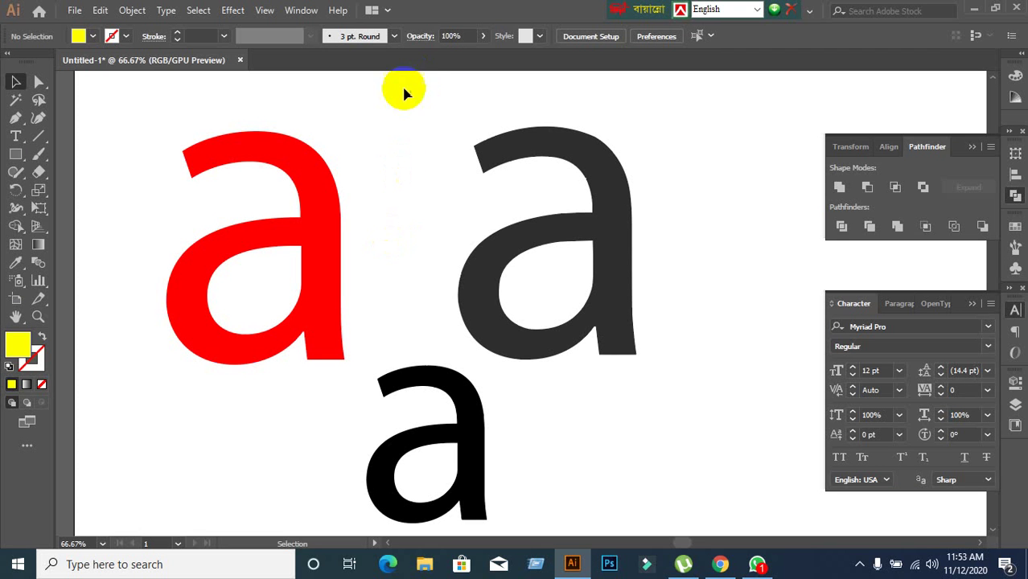
left_click(15, 117)
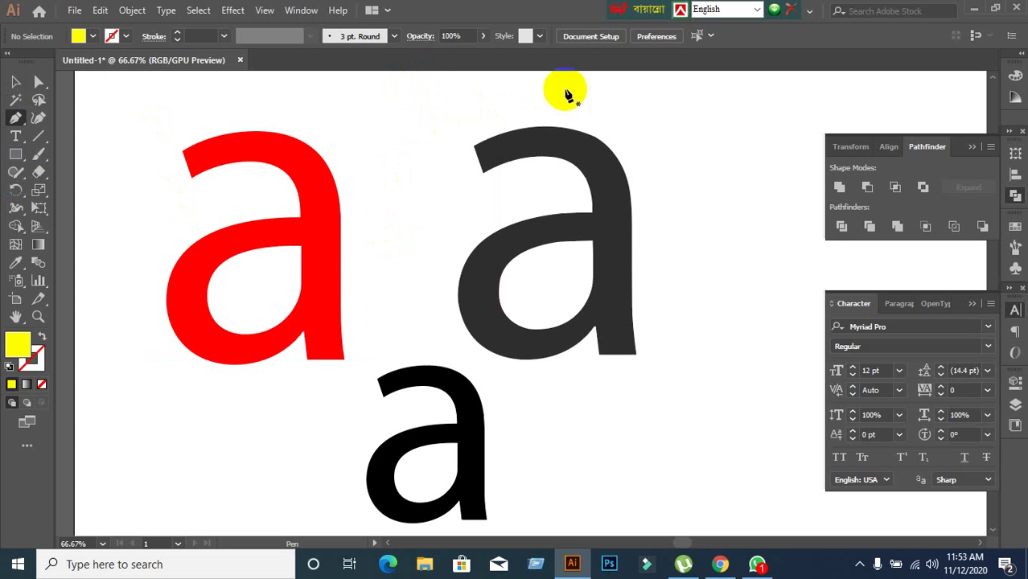
left_click(717, 566)
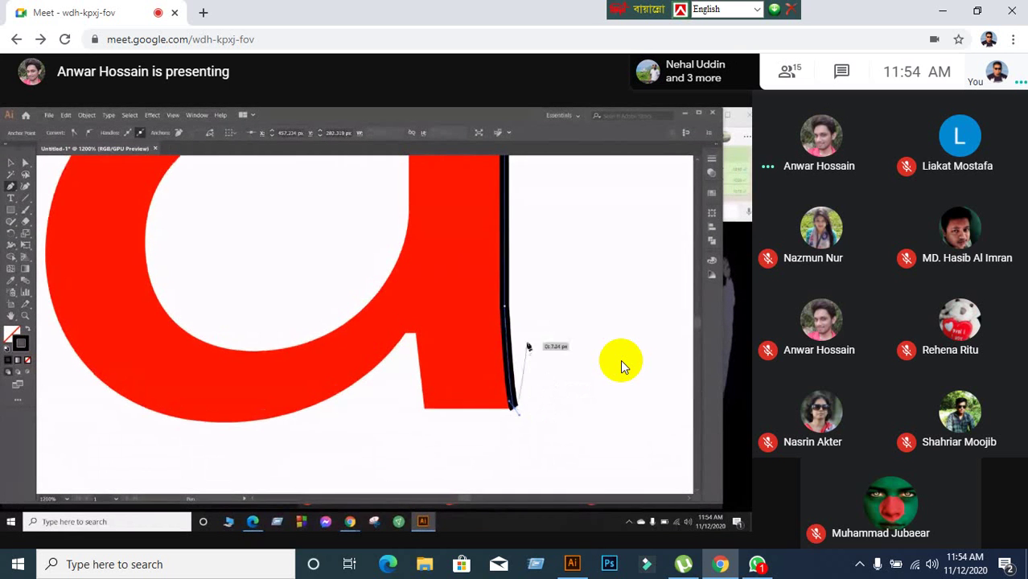
Watch on the participant's shared screen how the stem and its lower outer corner are traced on the red letter "a"
mouse_move(603, 312)
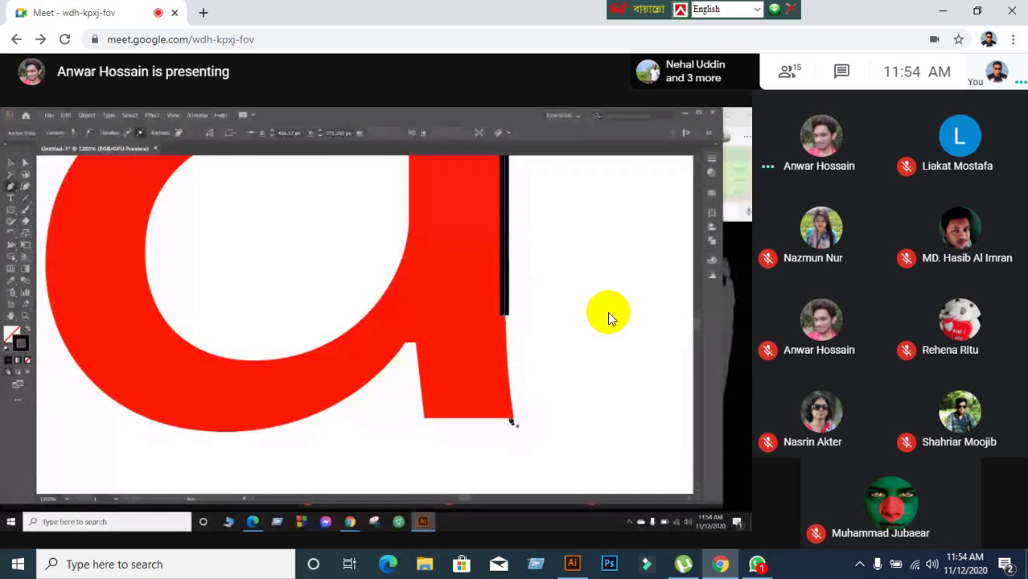
mouse_move(828, 176)
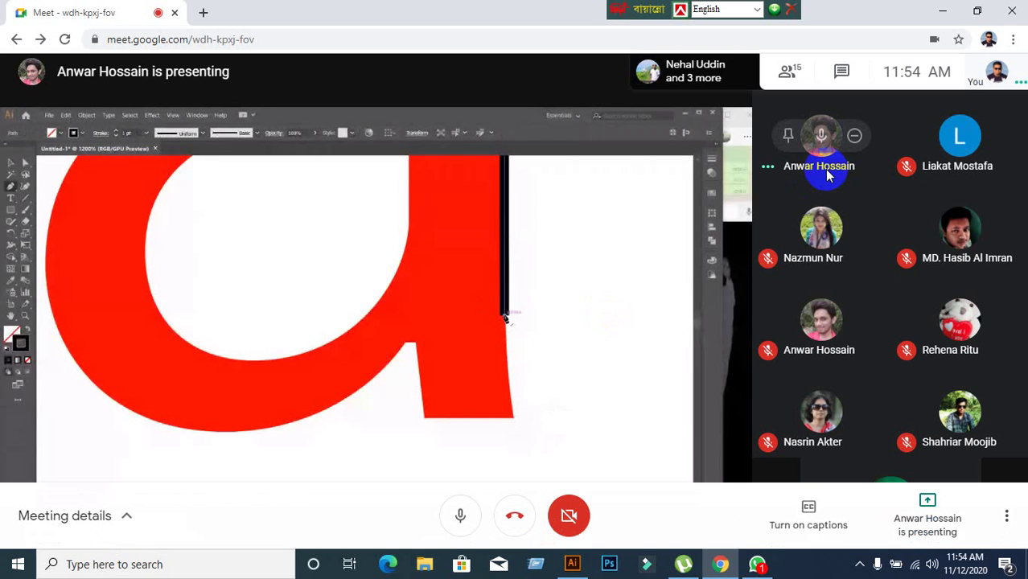
mouse_move(807, 269)
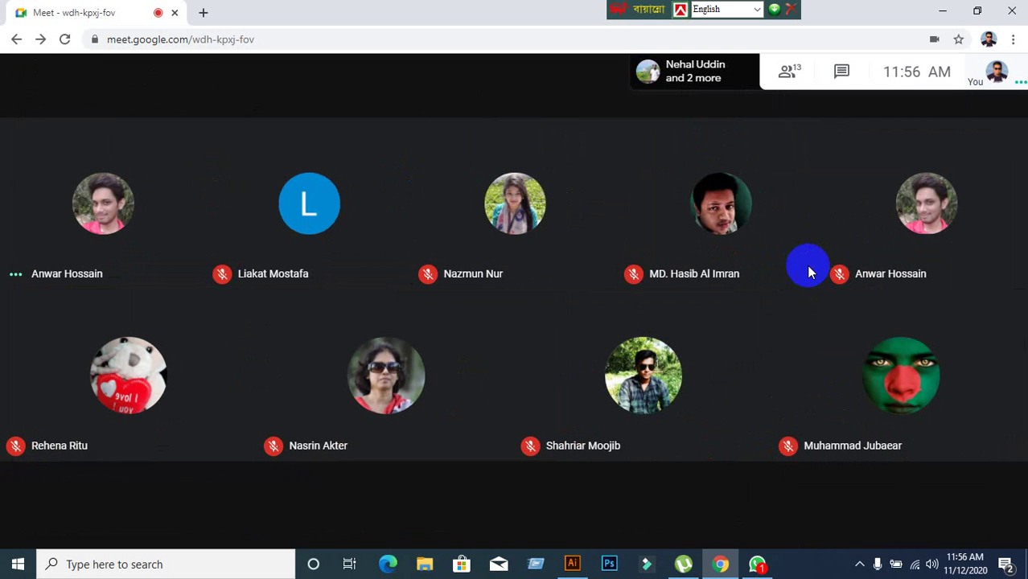
Present the entire screen in the Meet call and hide the screen-sharing notice
mouse_move(724, 257)
left_click(922, 523)
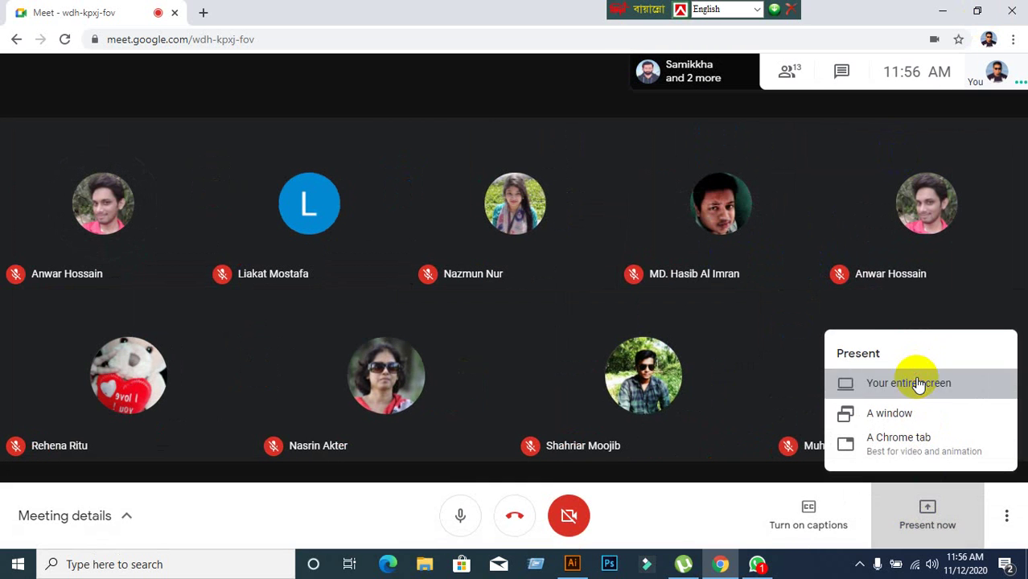
left_click(918, 385)
left_click(355, 204)
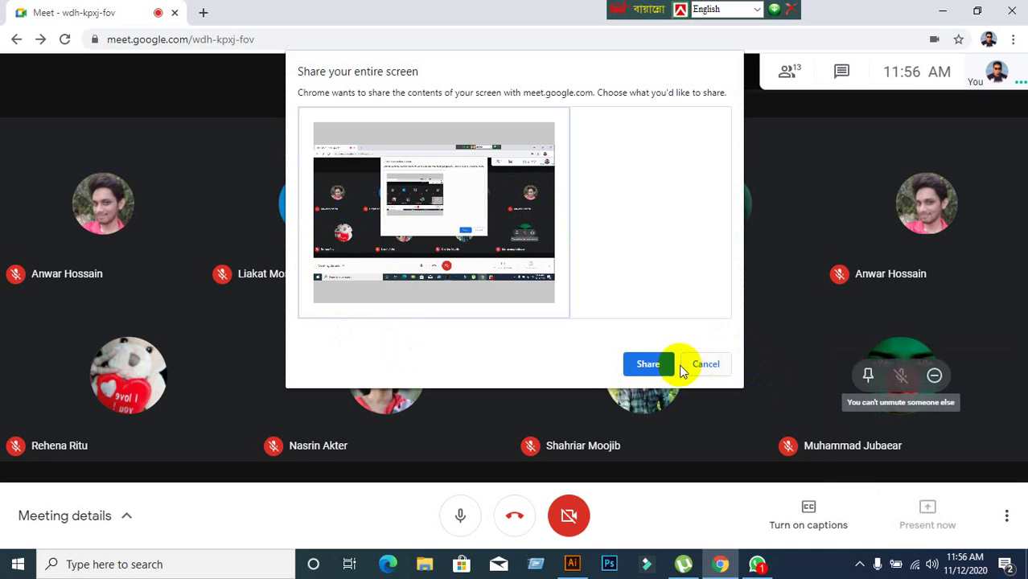
left_click(648, 363)
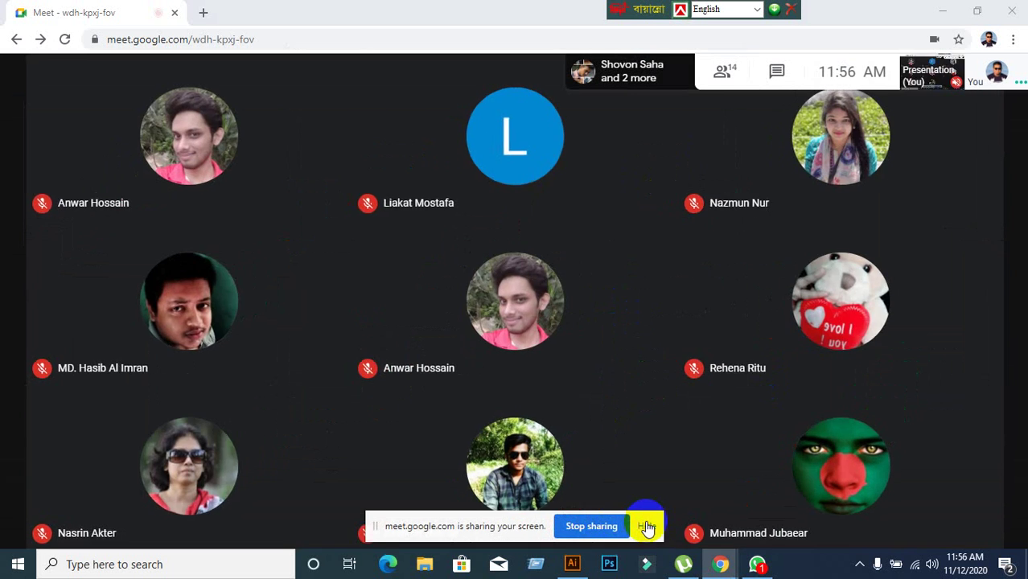
left_click(644, 524)
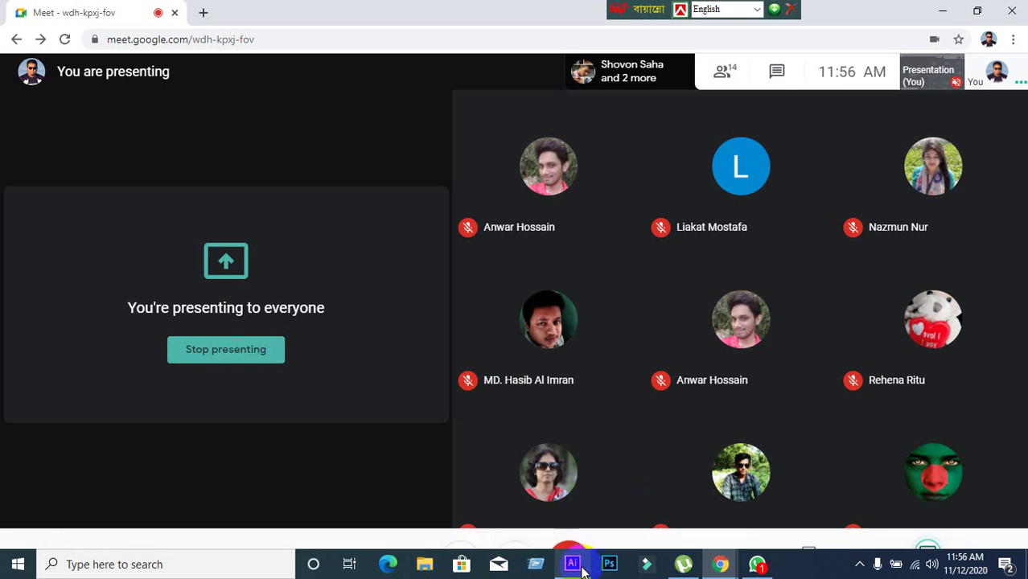
Switch to Illustrator and delete the dark grey and black copies of the letter "a"
left_click(573, 564)
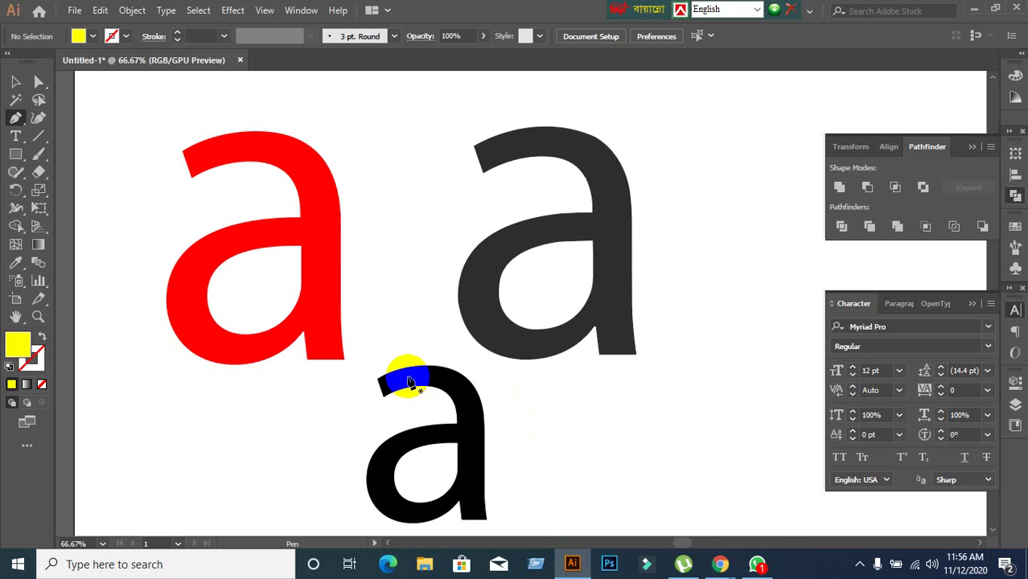
left_click(16, 81)
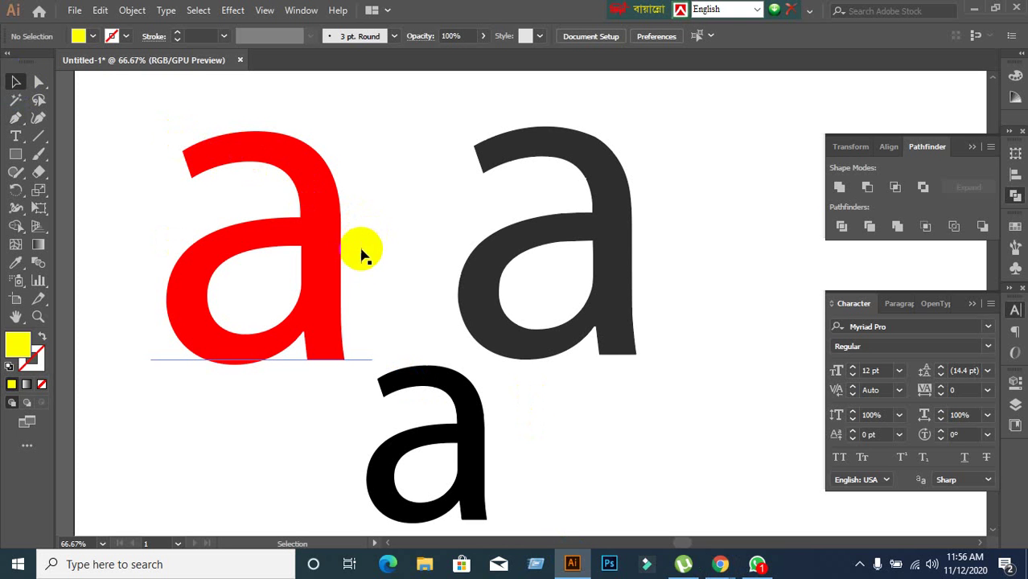
left_click_drag(447, 111, 707, 412)
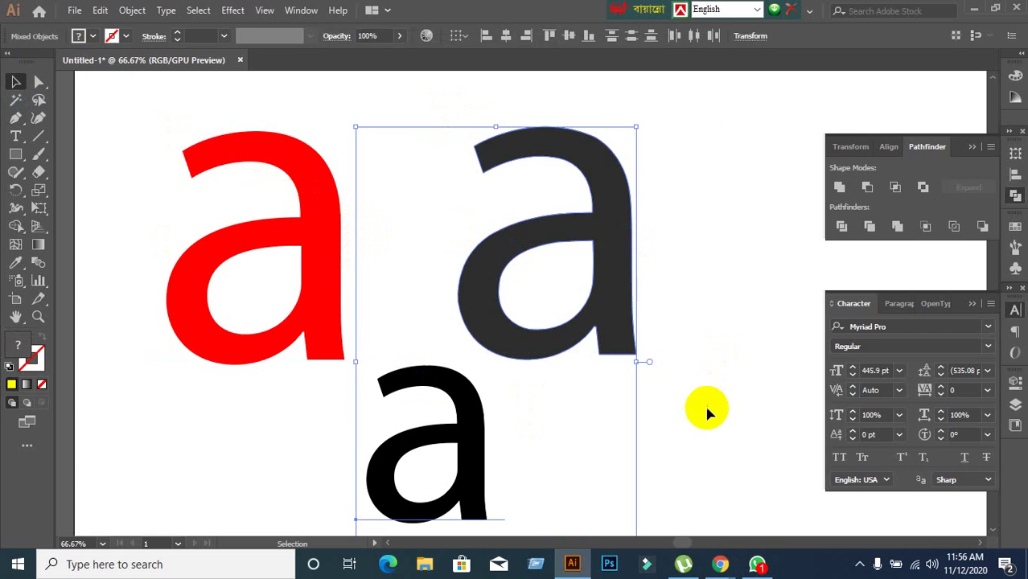
key("Delete")
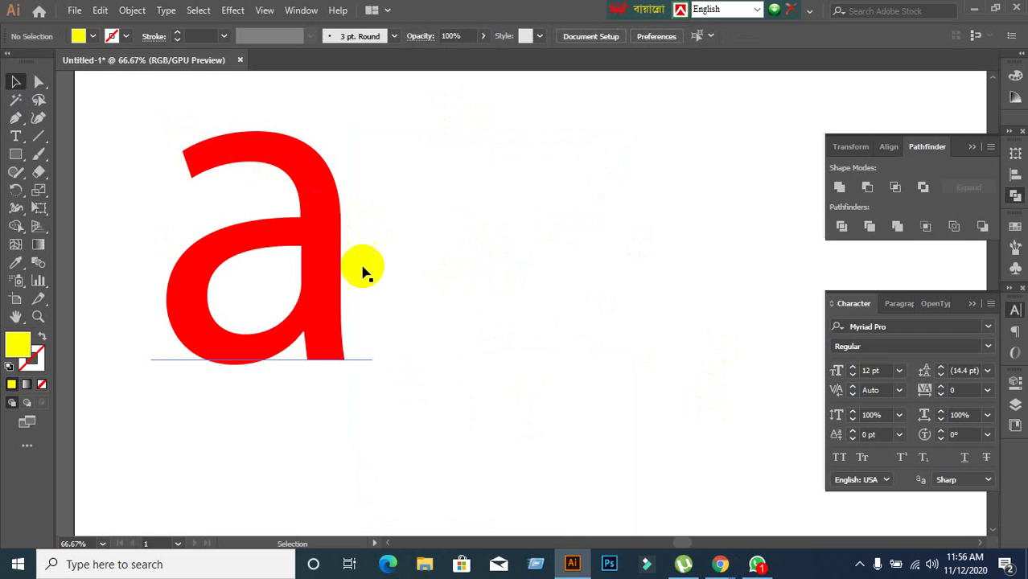
Move the red letter "a" horizontally toward the middle of the artboard and deselect it
left_click_drag(336, 296, 445, 296)
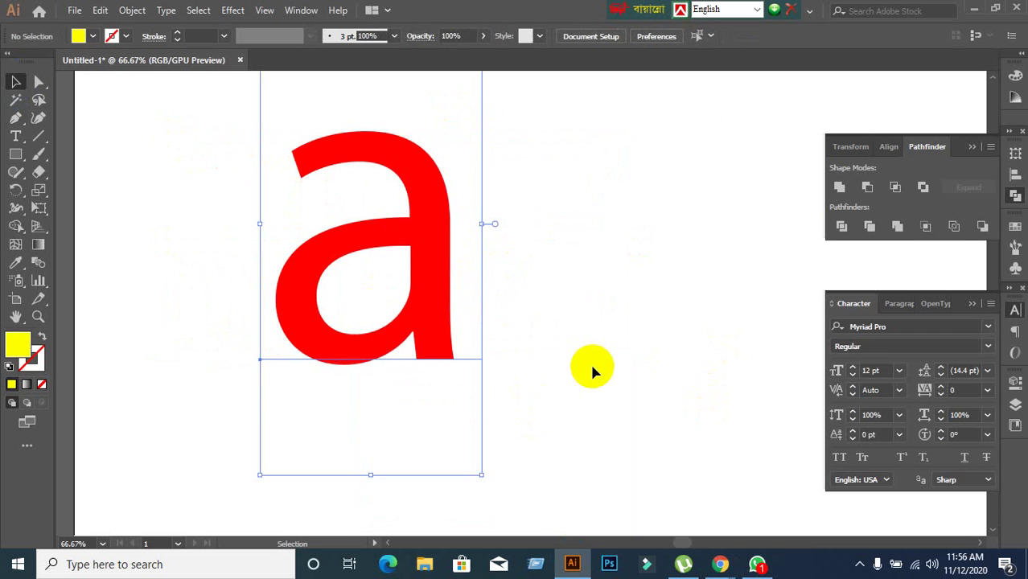
scroll(591, 367, "up", 2)
left_click(591, 367)
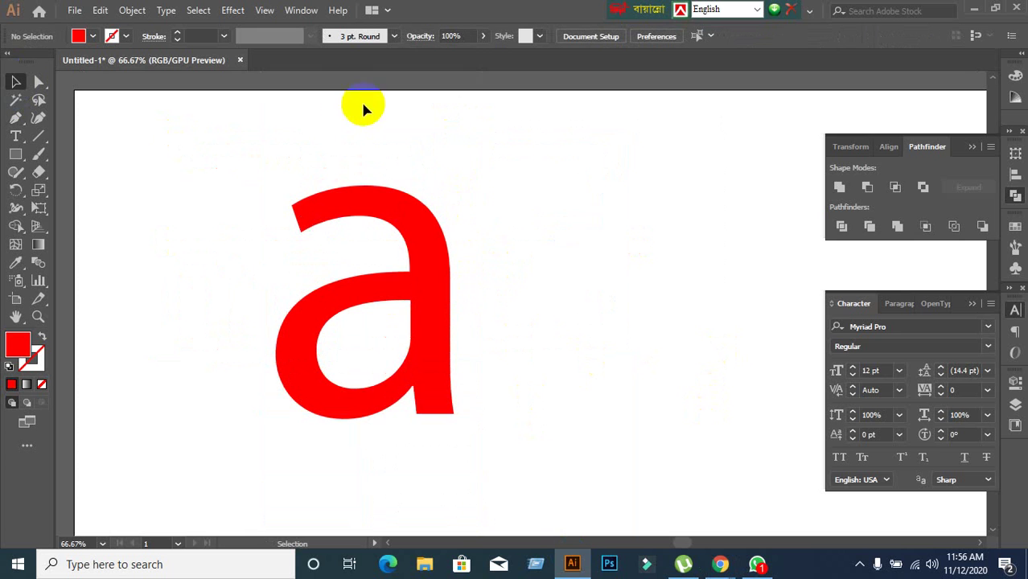
Set up the Pen tool with no fill and a black stroke for tracing the red letter "a"
left_click(319, 201, "ctrl")
left_click(299, 203, "ctrl")
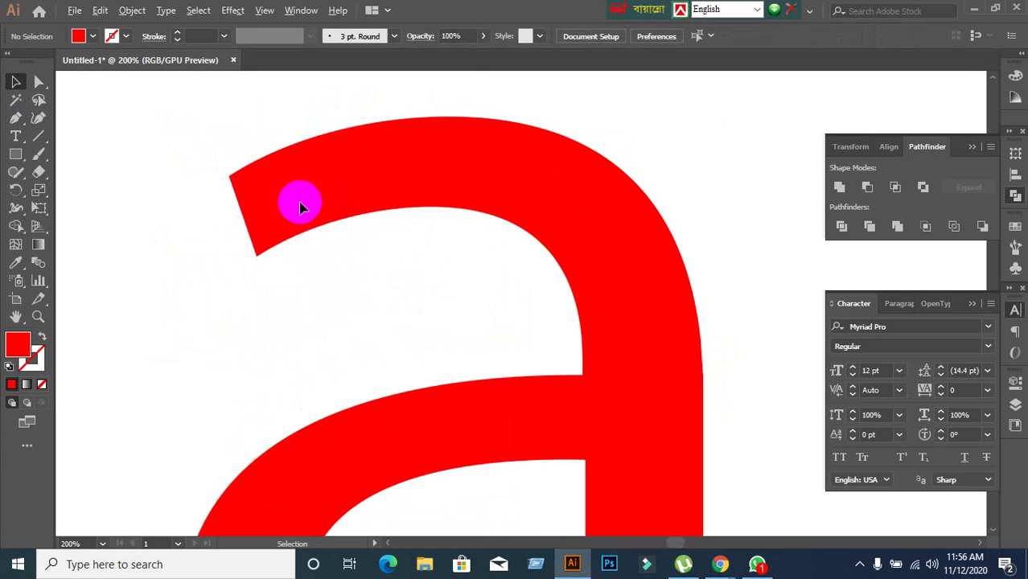
left_click(298, 204, "ctrl+alt")
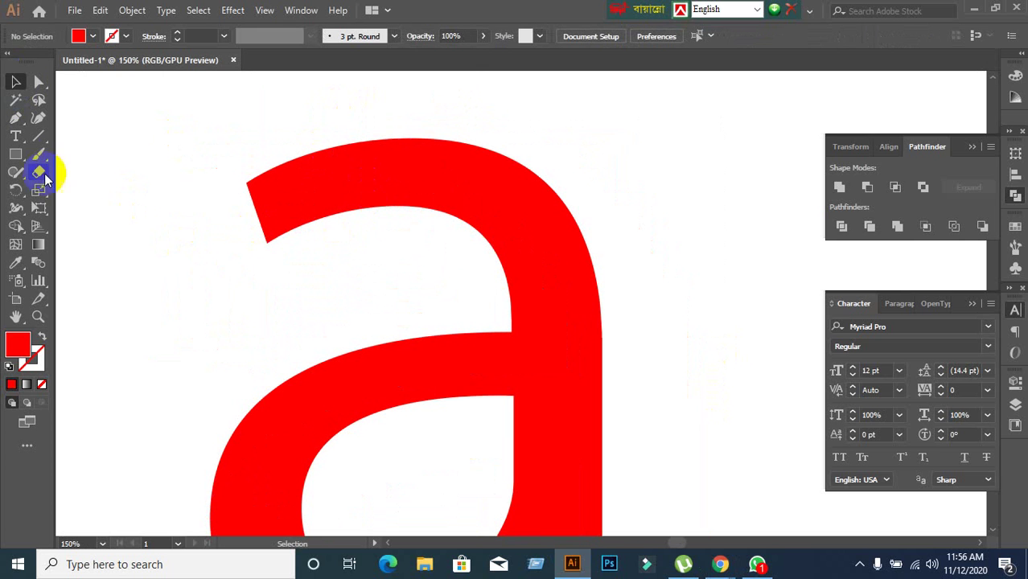
left_click(16, 118)
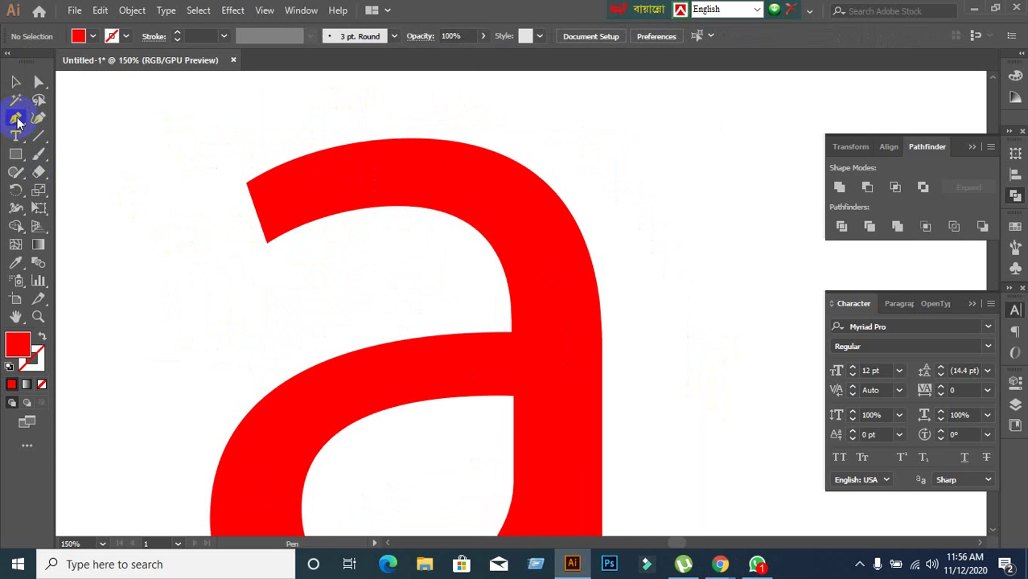
left_click(42, 336)
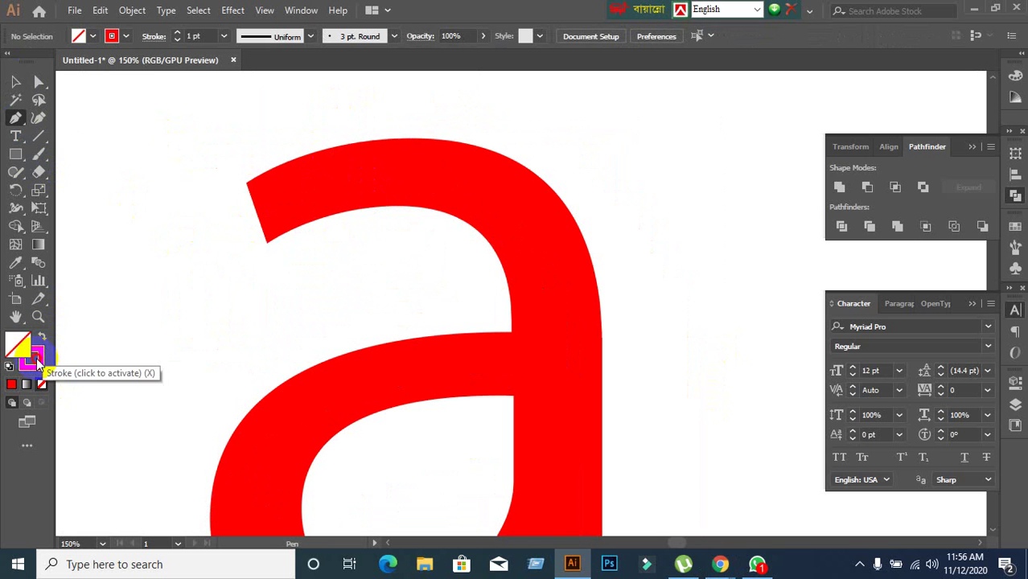
left_click(32, 354)
left_click(124, 37)
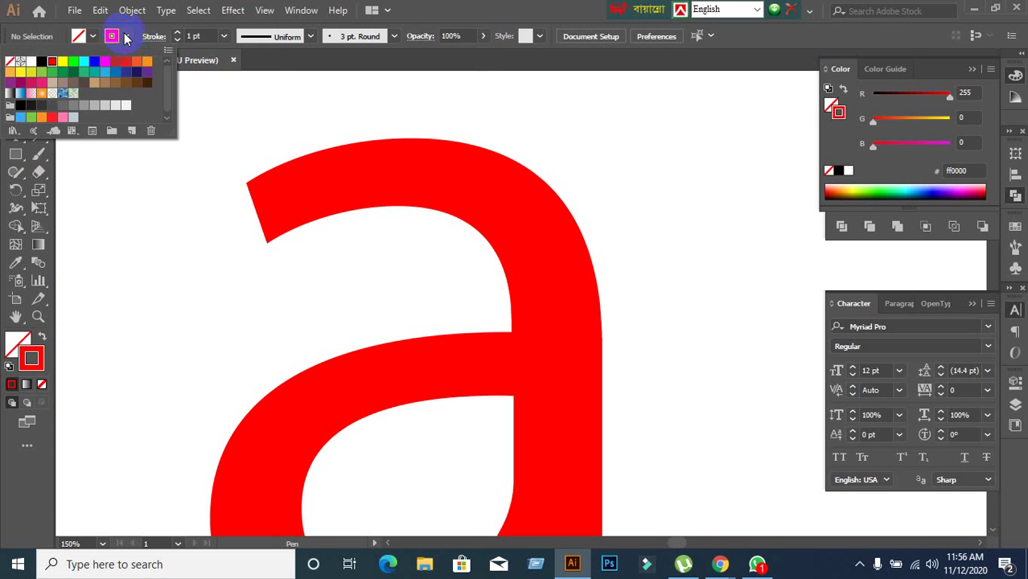
left_click(42, 62)
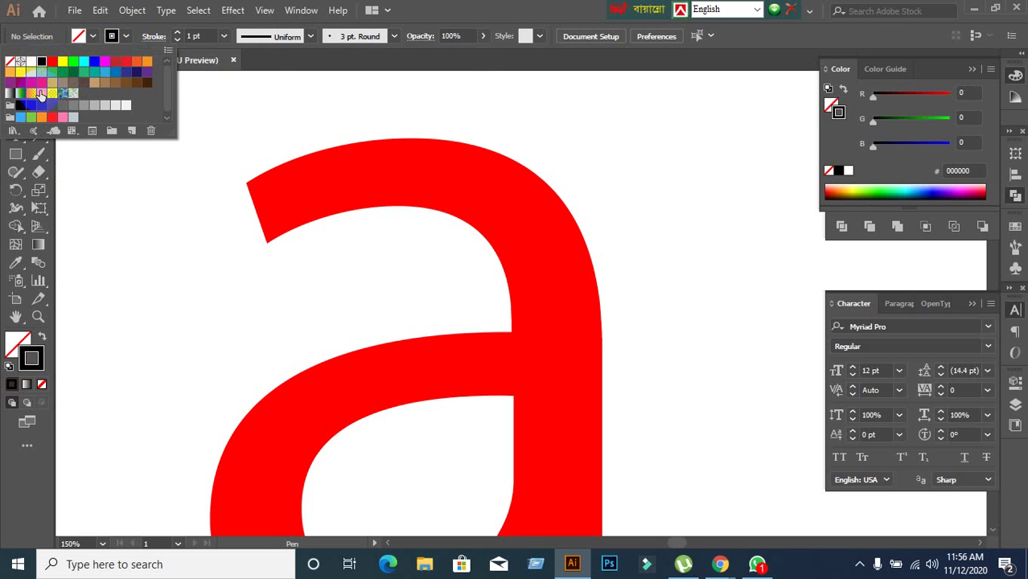
left_click(312, 190)
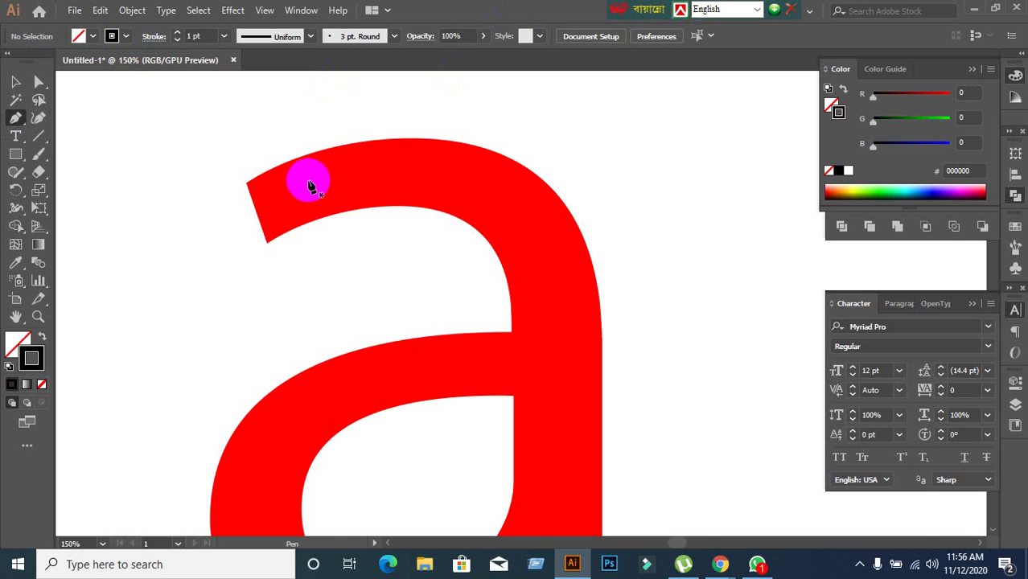
Start a Pen path on the straight outer edge of the red letter's stem, just below the upper curve
scroll(278, 201, "up", 2)
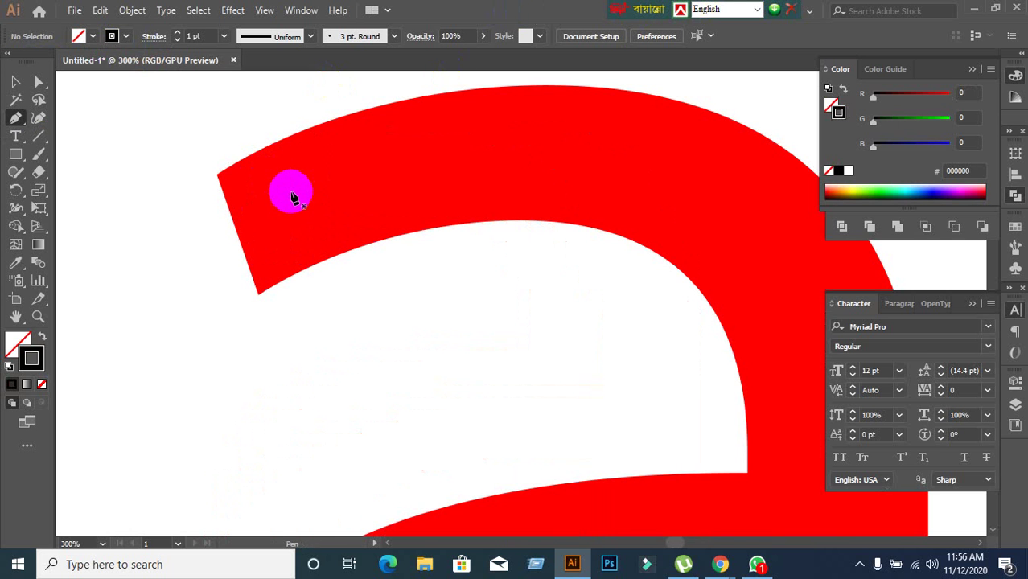
left_click_drag(341, 184, 274, 87)
left_click_drag(732, 287, 332, 69)
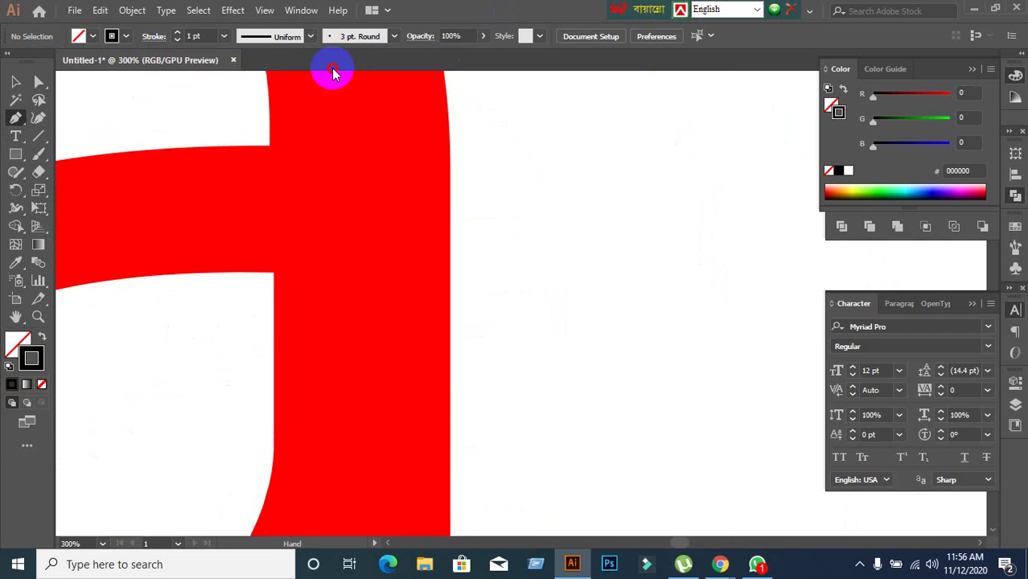
left_click(450, 240)
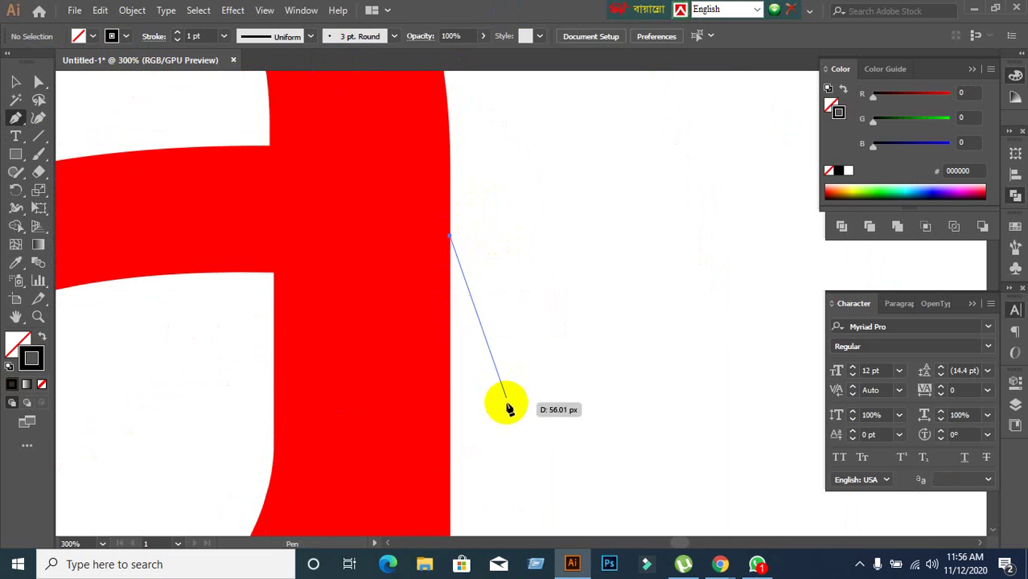
Try to place a second anchor point farther down the stem's outer edge
scroll(525, 214, "down", 3)
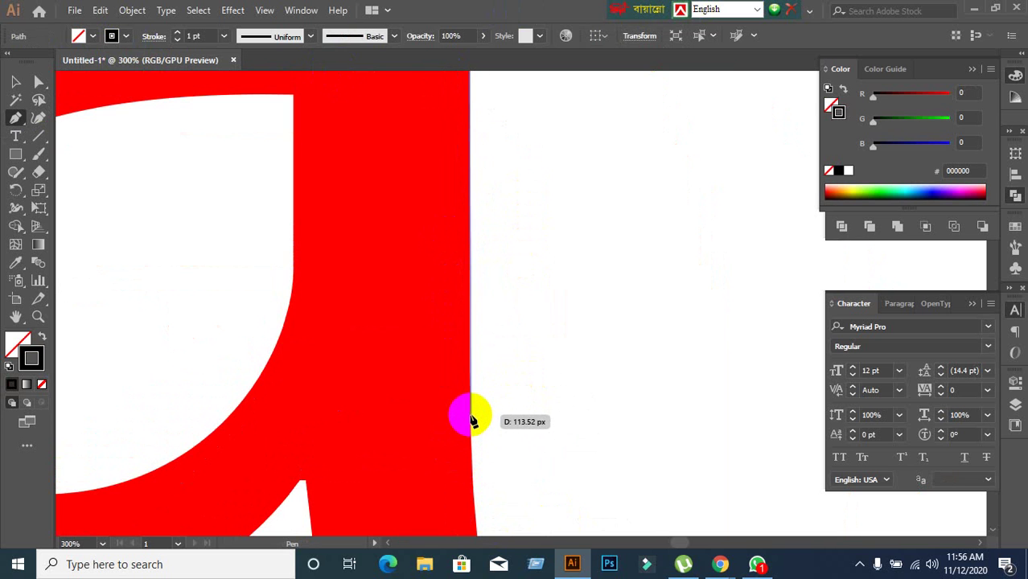
left_click(471, 421)
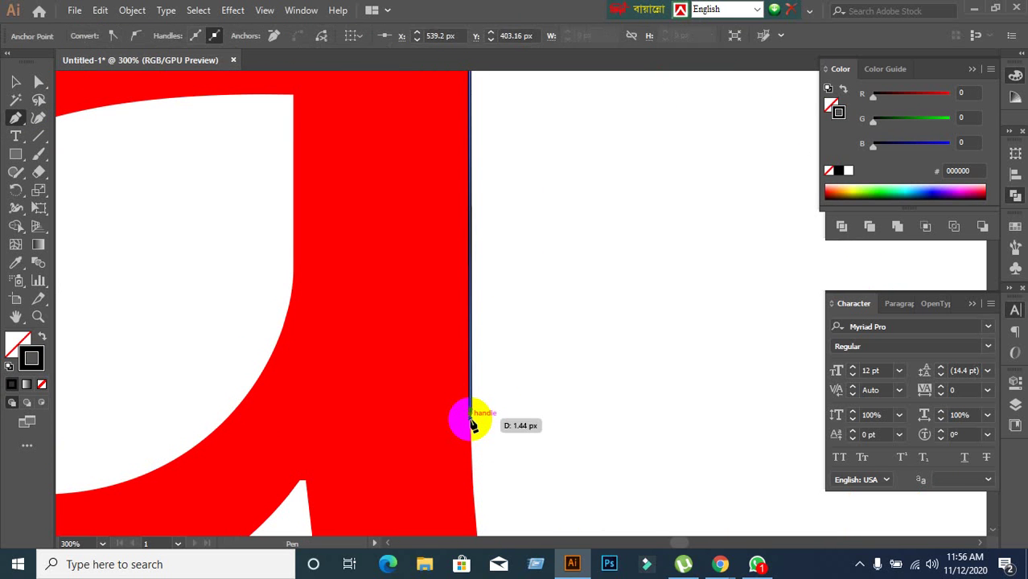
key("ctrl+z")
scroll(537, 402, "down", 2)
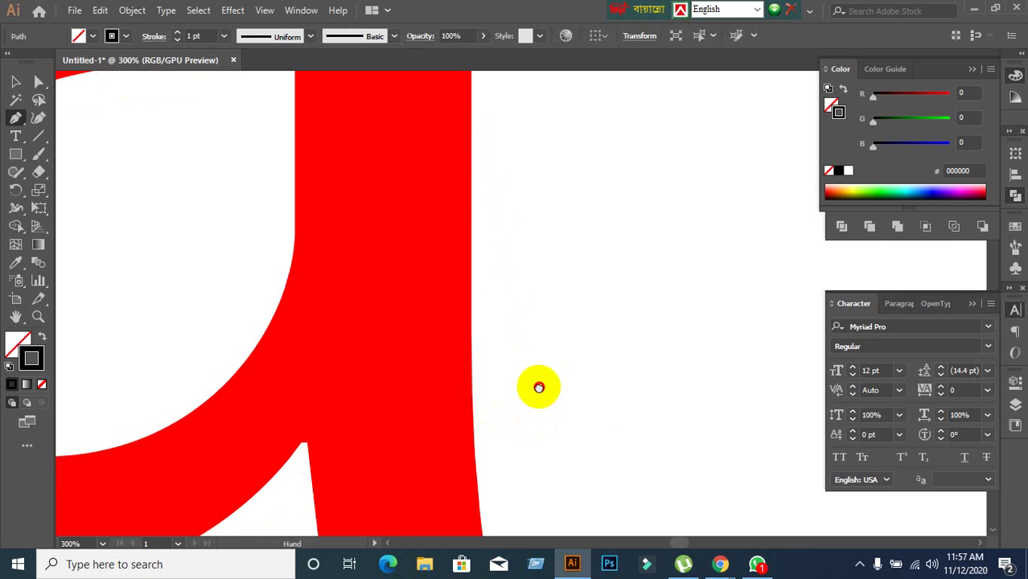
left_click(486, 425)
left_click_drag(486, 424, 472, 374)
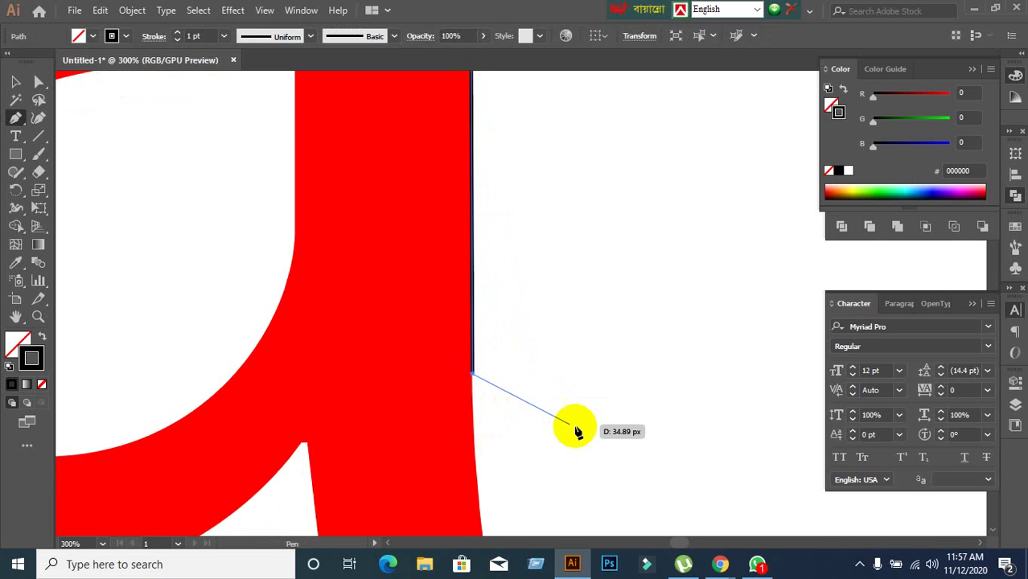
Add a smooth anchor point where the stem's straight outer edge begins to curve, with handles running along the edge
left_click_drag(471, 427, 470, 386)
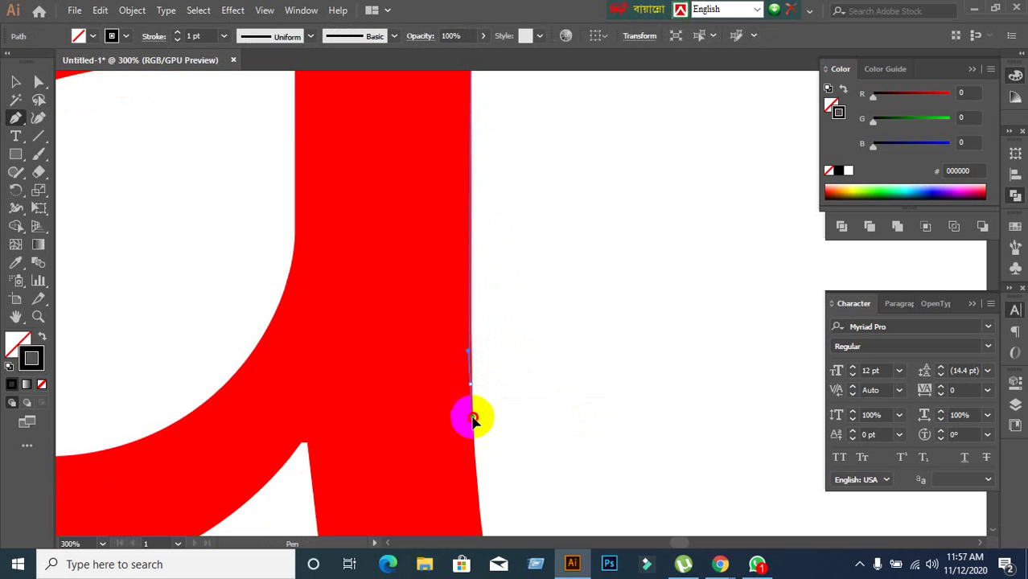
left_click_drag(472, 431, 466, 316)
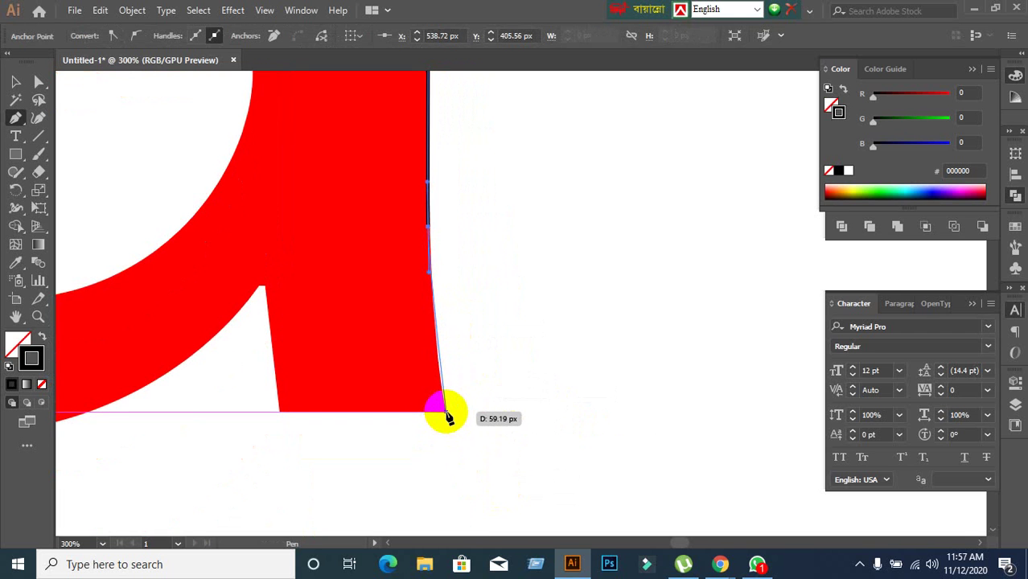
left_click_drag(445, 412, 518, 421)
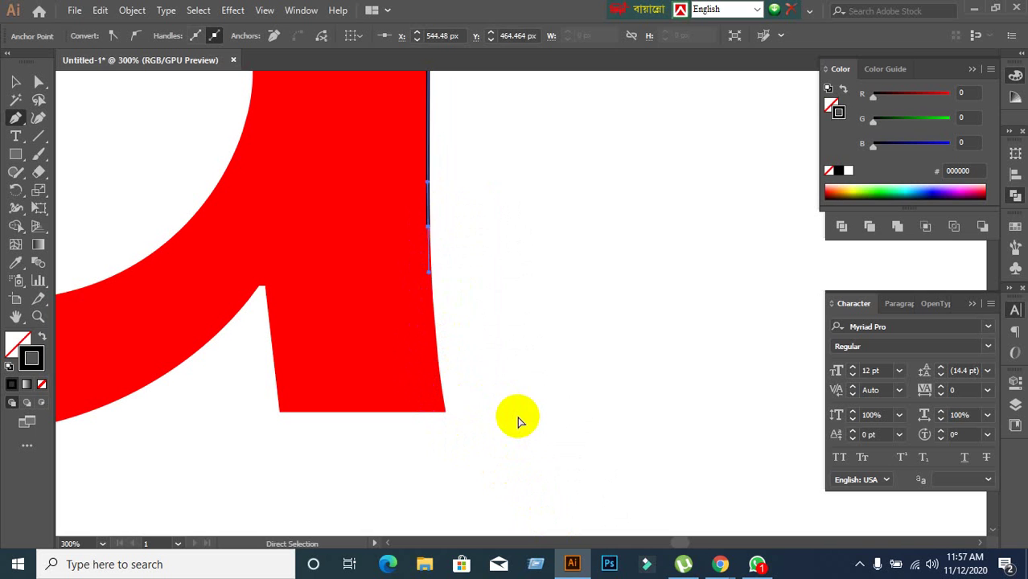
mouse_move(427, 226)
left_mouse_down()
mouse_move(443, 223)
mouse_move(427, 278)
mouse_move(450, 391)
mouse_move(484, 459)
mouse_move(565, 509)
mouse_move(419, 395)
mouse_move(447, 413)
mouse_move(478, 480)
left_mouse_up()
key("ctrl+z")
key("ctrl+z")
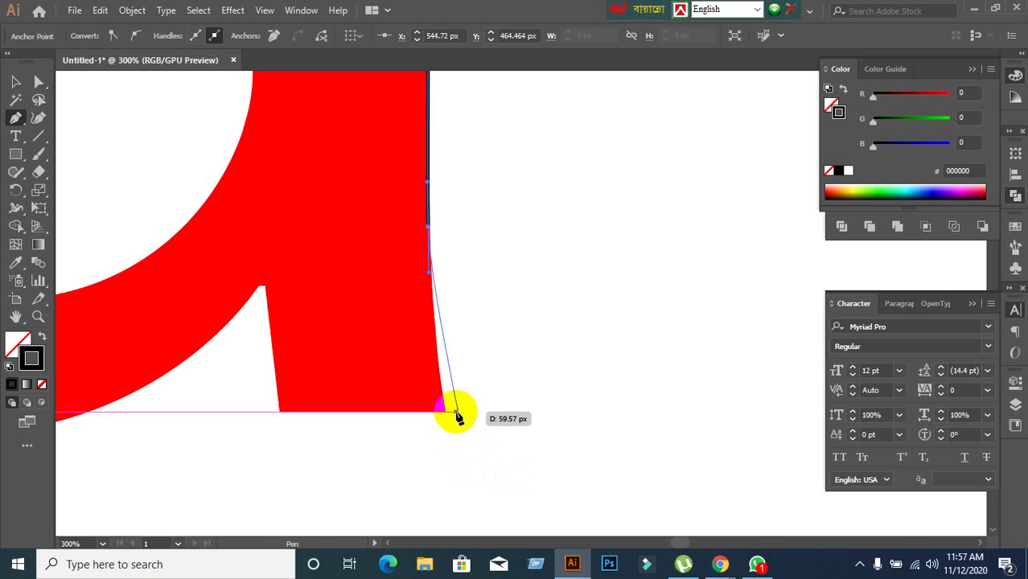
mouse_move(447, 413)
left_mouse_down()
mouse_move(452, 425)
mouse_move(460, 415)
mouse_move(452, 415)
mouse_move(487, 416)
mouse_move(463, 418)
left_mouse_up()
key("ctrl+z")
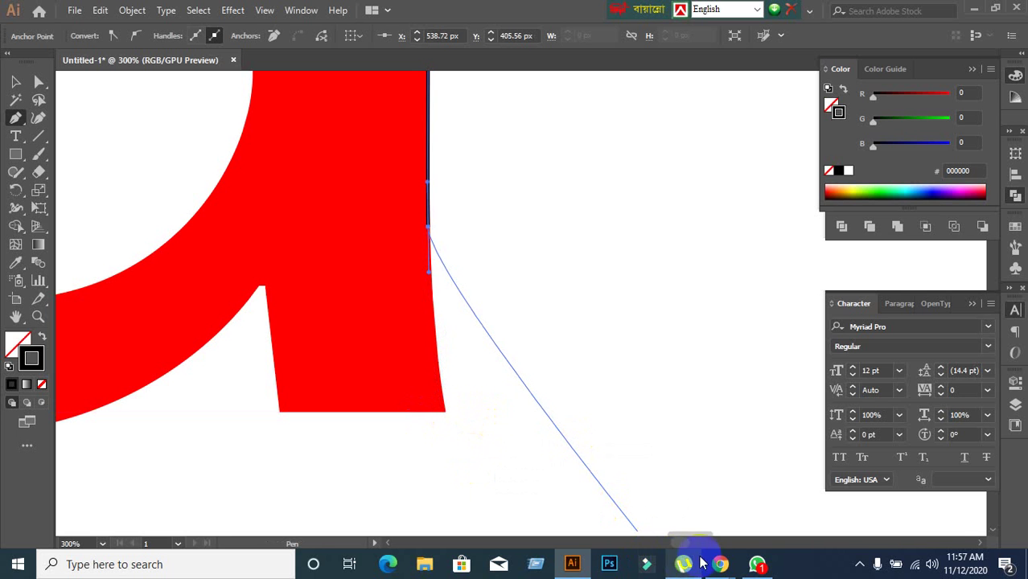
Switch to the Google Meet call, admit the waiting participant, and return to Illustrator
mouse_move(720, 563)
left_click(635, 514)
left_click(670, 147)
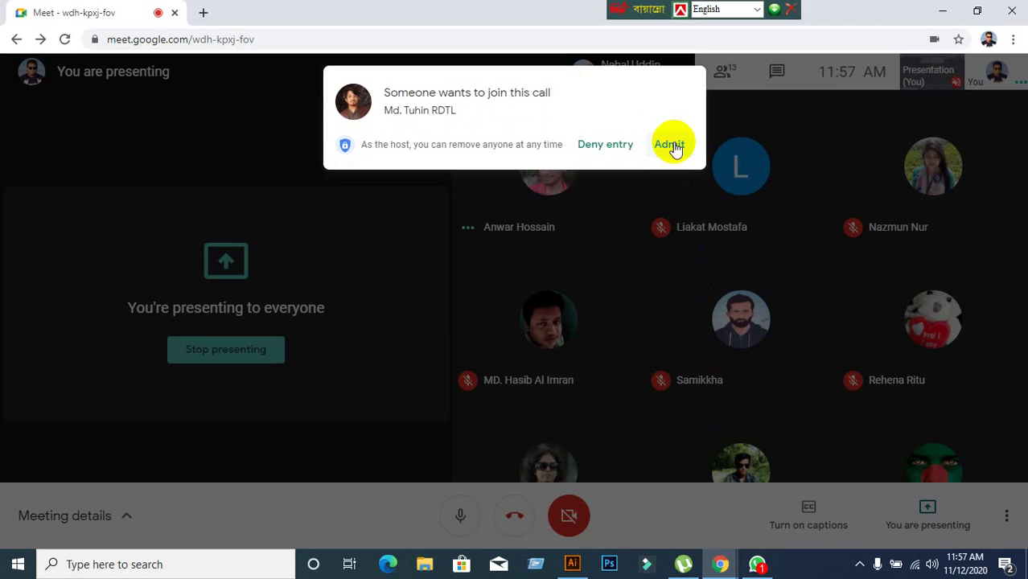
key("alt+Tab")
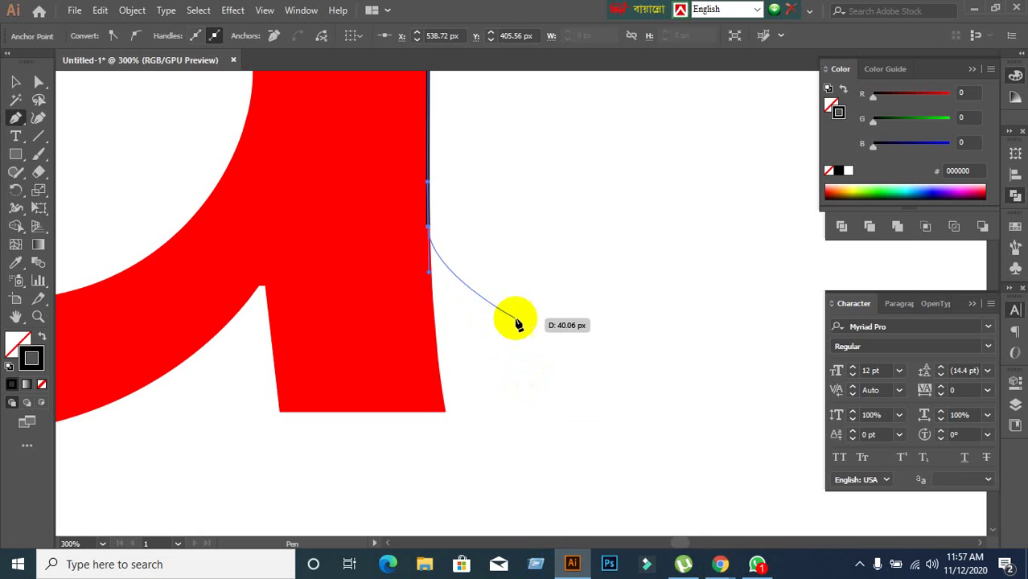
Continue the Pen path down the red letter's curved right edge to its lower corner and along the straight base to the leg's left corner
left_click_drag(444, 413, 477, 447)
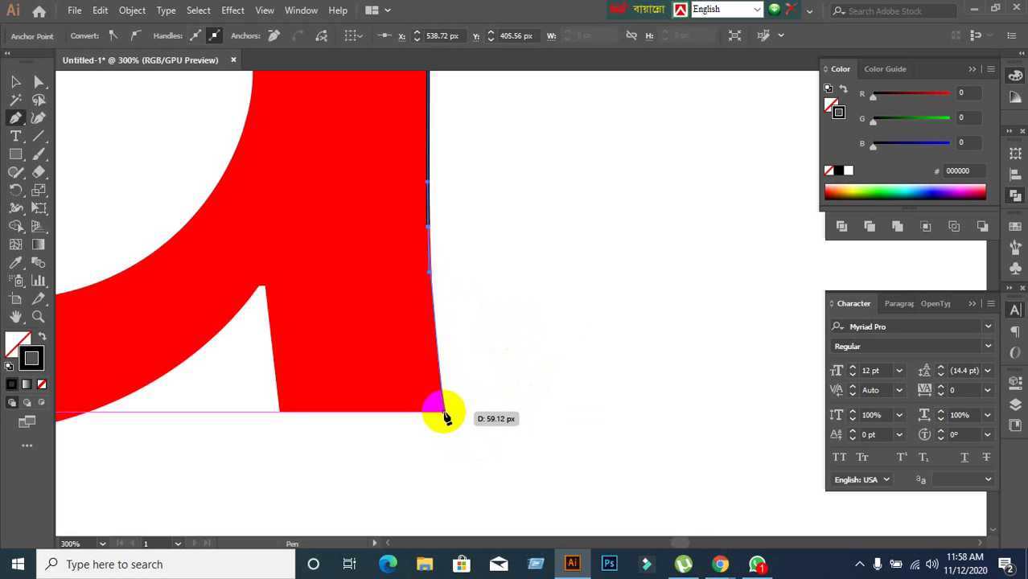
left_click_drag(444, 412, 453, 431)
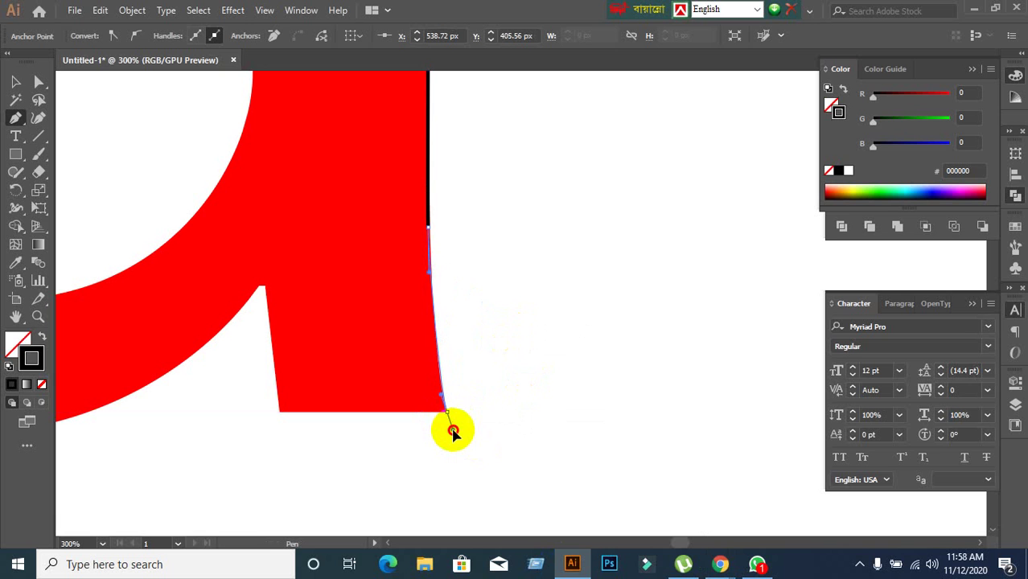
left_click_drag(453, 431, 459, 415)
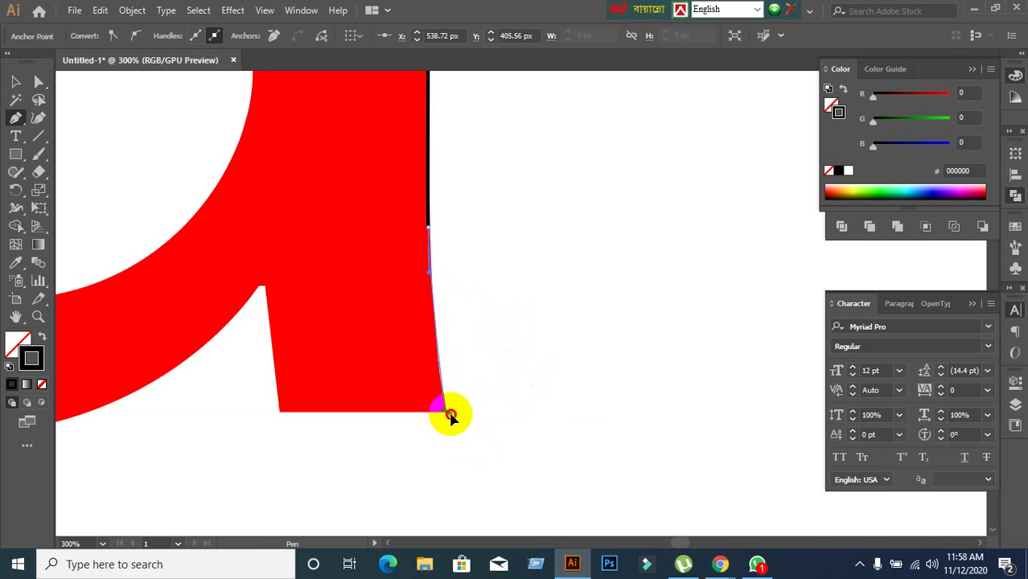
mouse_move(451, 416)
left_mouse_down()
mouse_move(567, 374)
mouse_move(438, 431)
mouse_move(482, 425)
mouse_move(408, 419)
left_mouse_up()
left_click(279, 411)
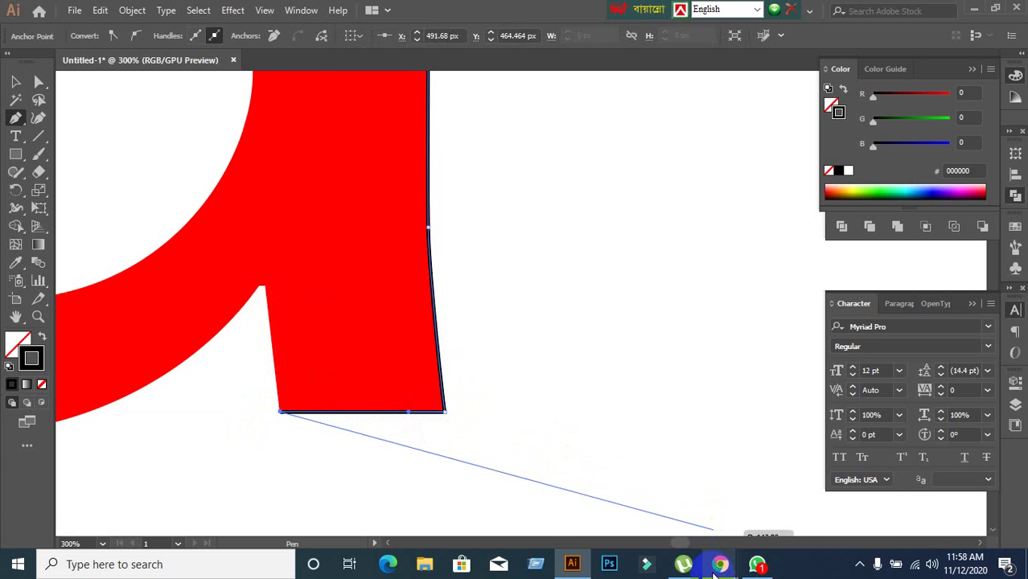
Switch to Google Meet, check the meeting chat and participant list, close the meeting details, and return to Illustrator
mouse_move(720, 564)
left_click(643, 538)
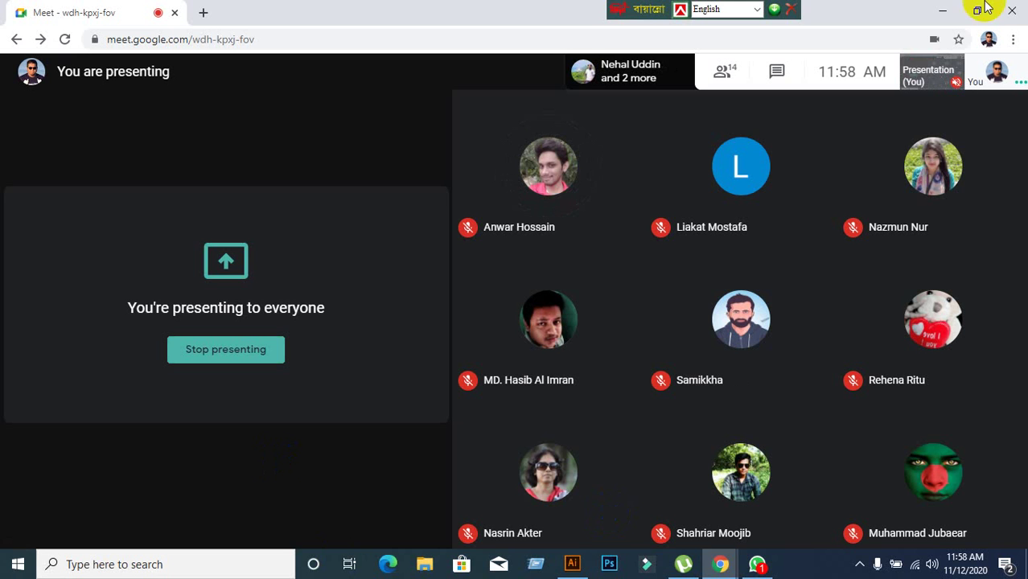
mouse_move(824, 80)
left_click(776, 71)
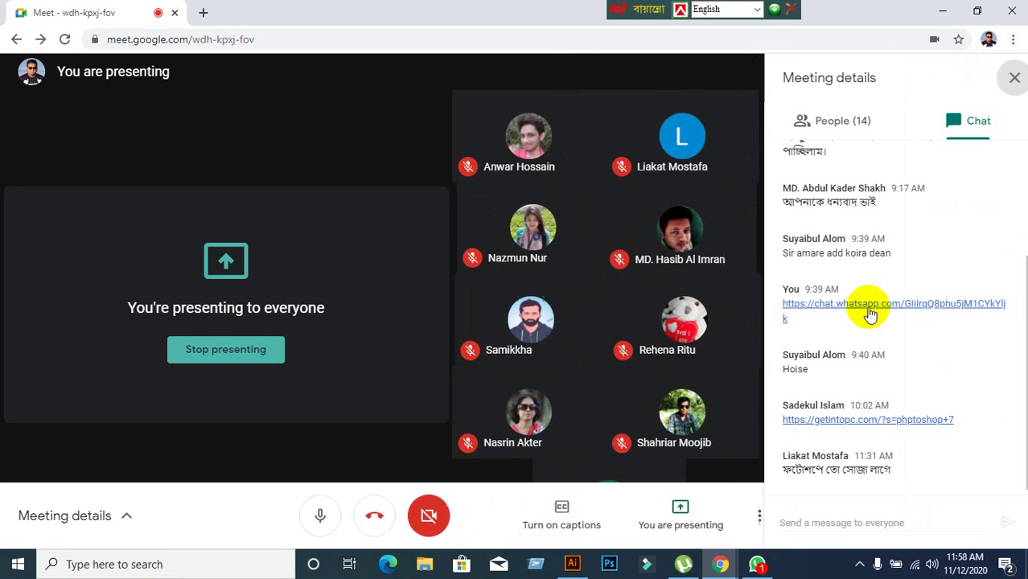
left_click(827, 121)
scroll(891, 338, "down", 3)
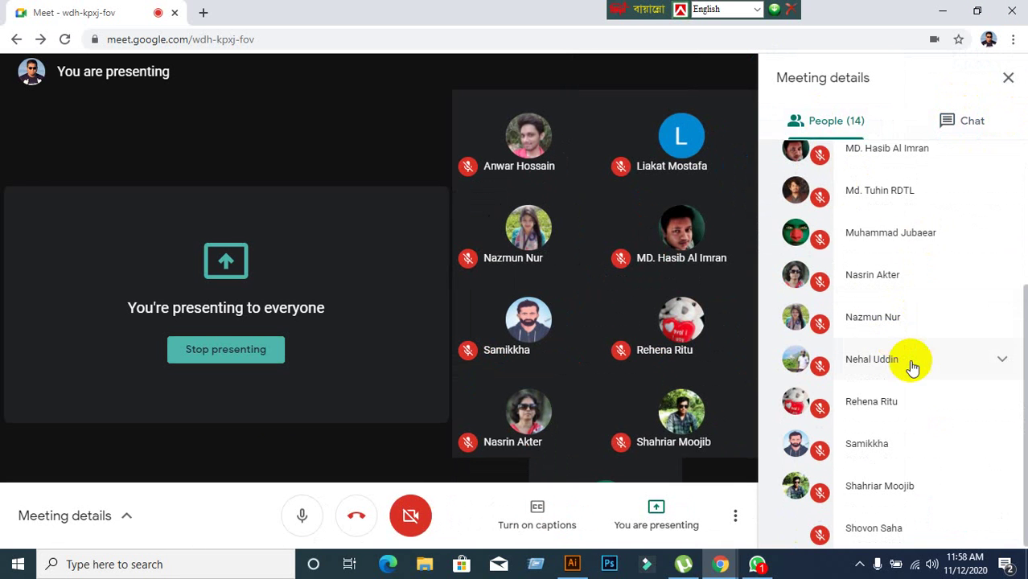
scroll(922, 344, "up", 3)
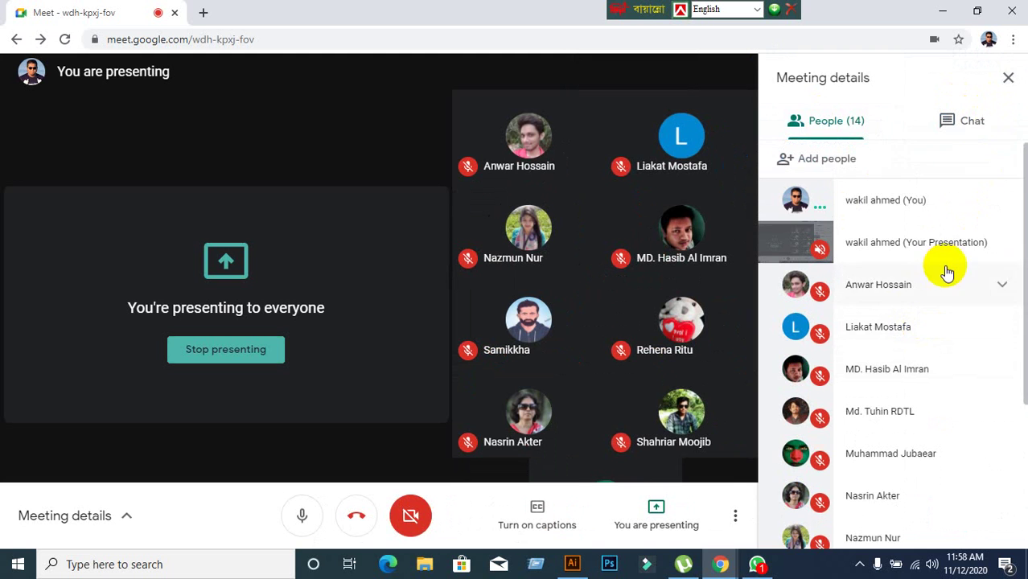
scroll(941, 269, "down", 2)
left_click(1006, 80)
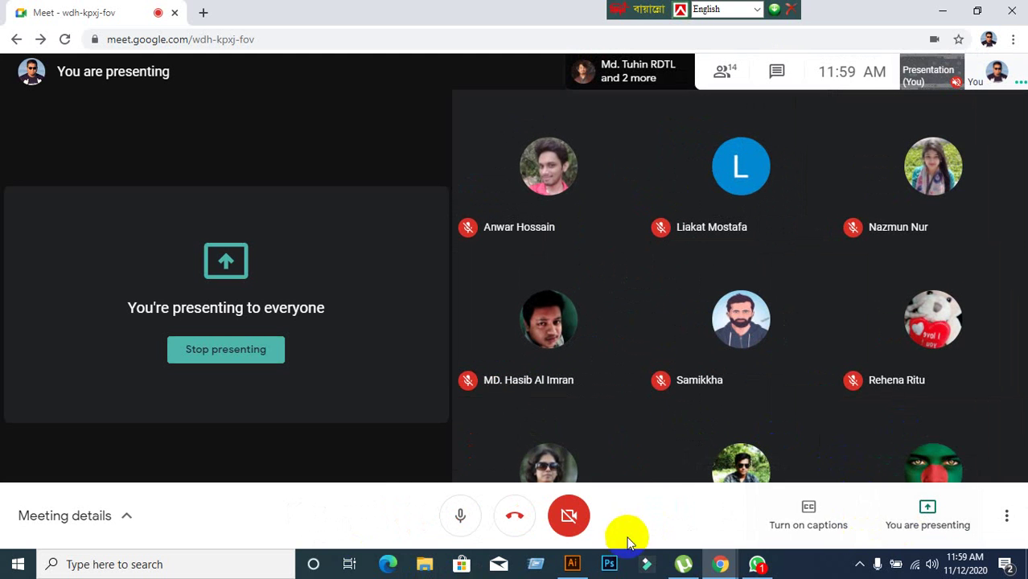
mouse_move(570, 573)
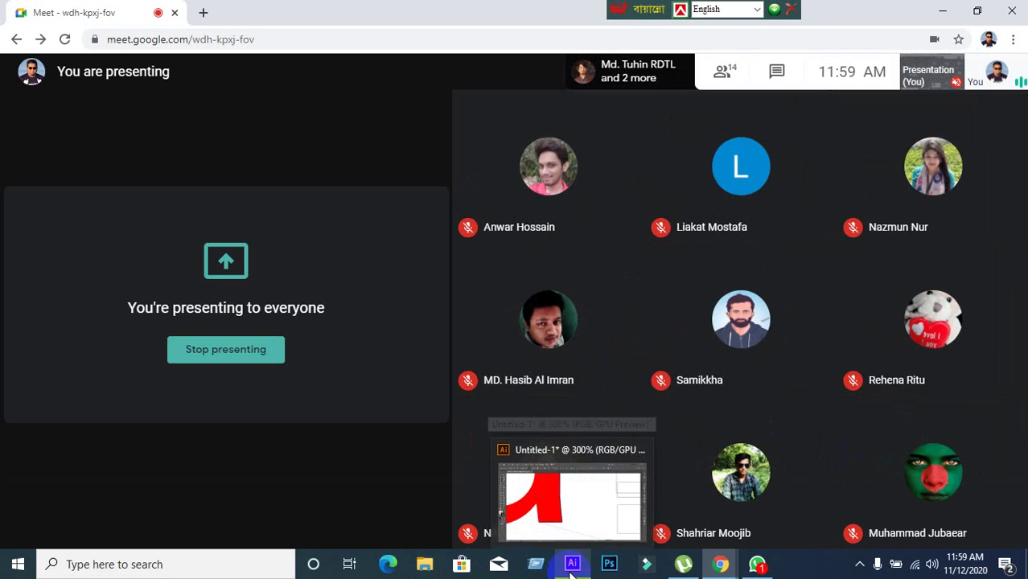
left_click(570, 572)
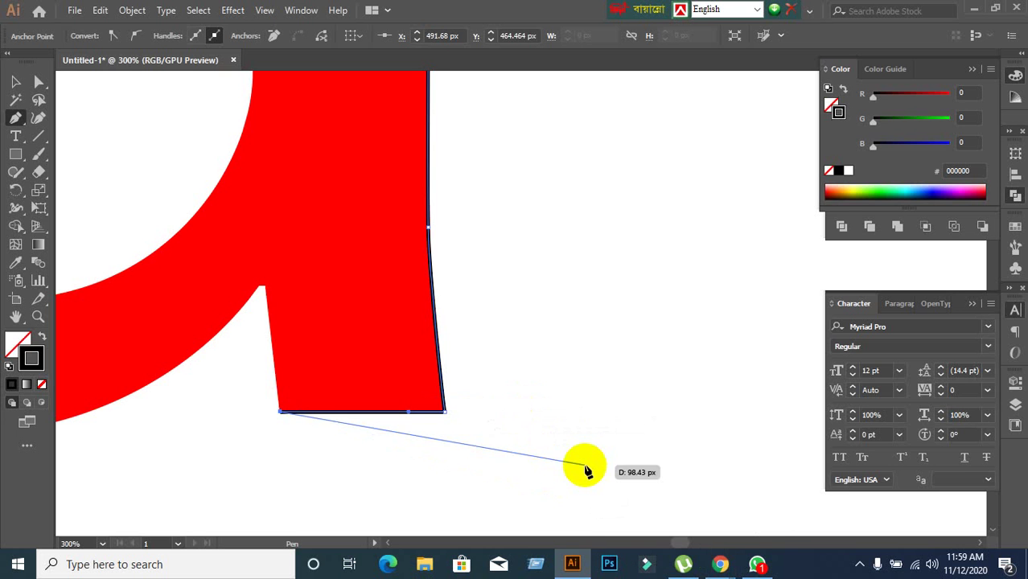
Stop presenting the screen in the Google Meet call, and return to Illustrator with the Selection tool active
left_click(585, 570)
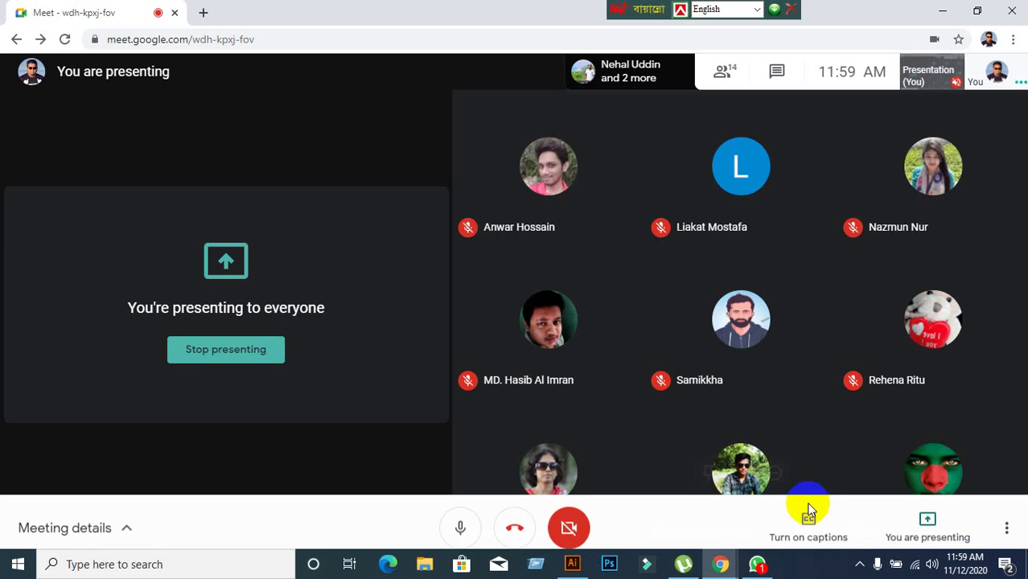
left_click(935, 526)
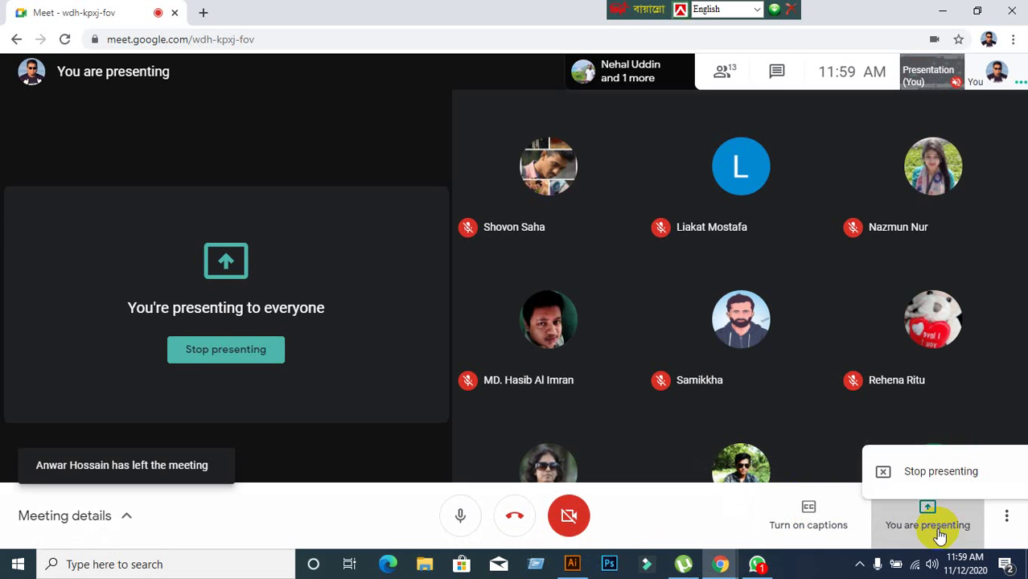
left_click(935, 469)
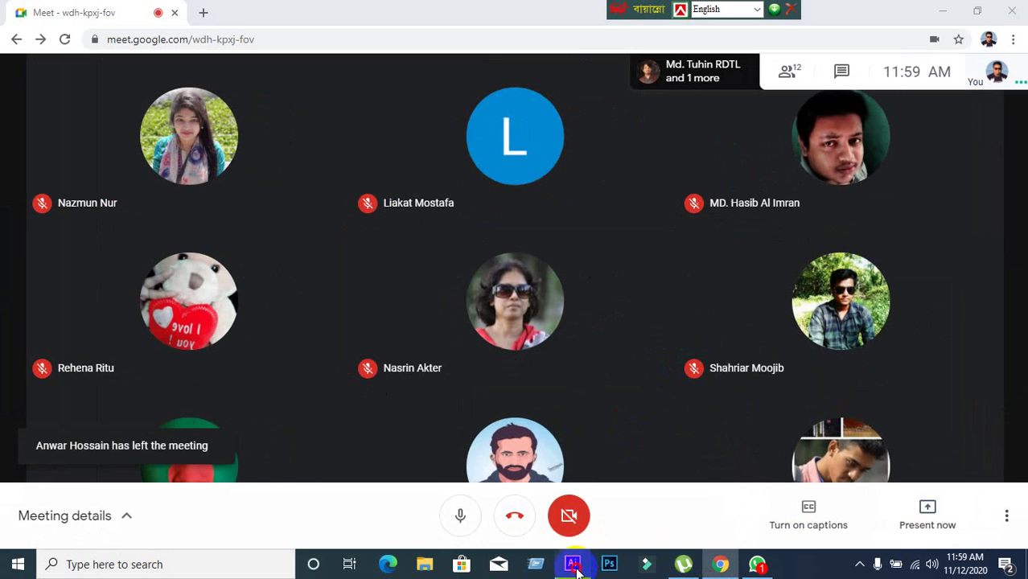
left_click(573, 563)
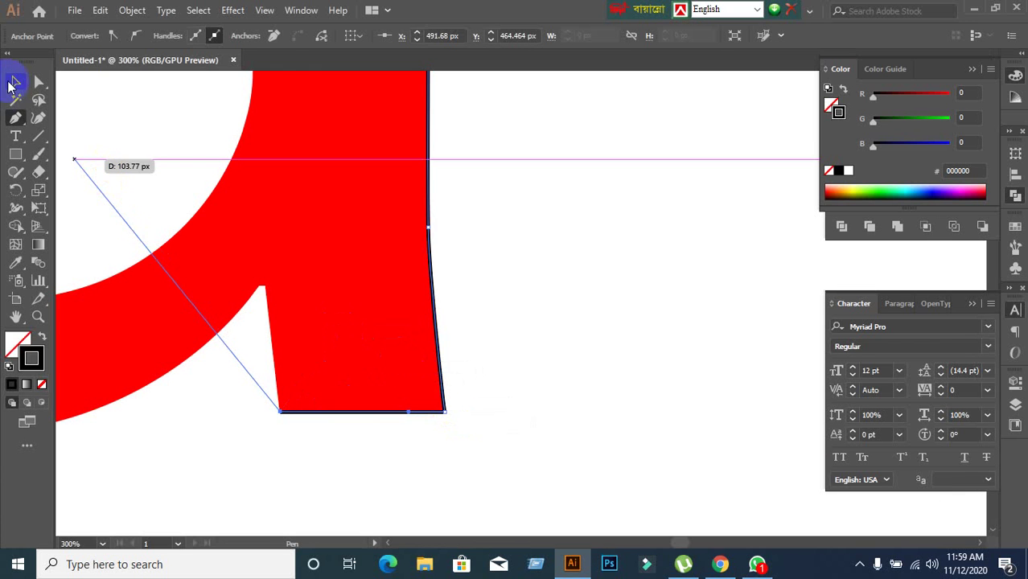
left_click(15, 81)
Switch to the Google Meet call, look through the list of participants, and close it
left_click(720, 563)
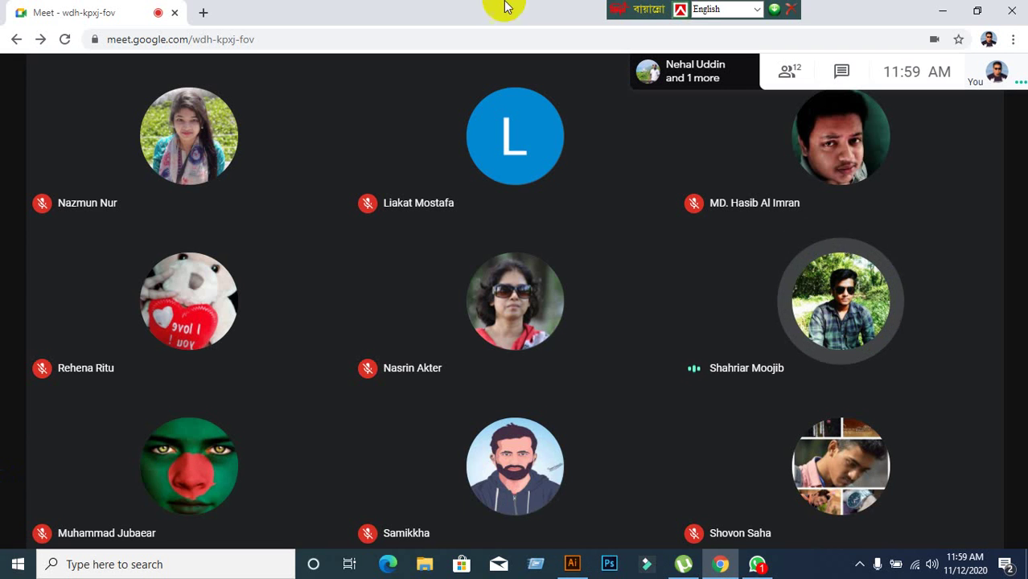
mouse_move(337, 545)
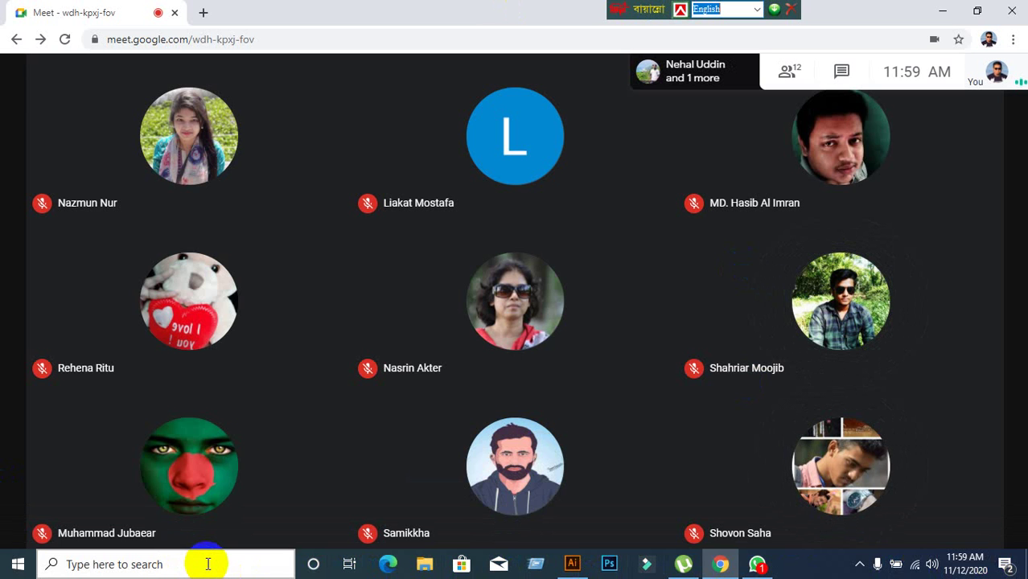
mouse_move(245, 361)
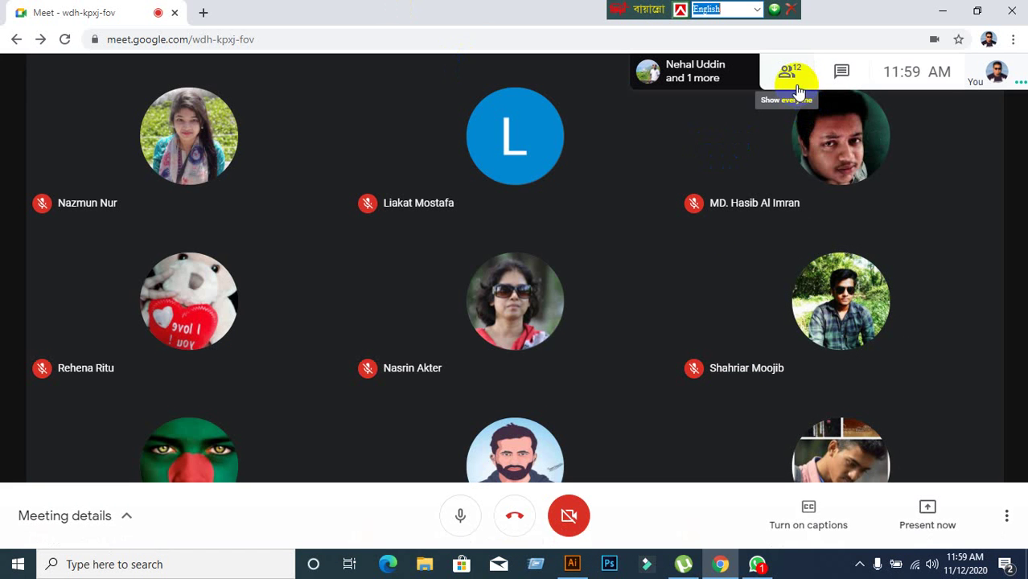
left_click(792, 74)
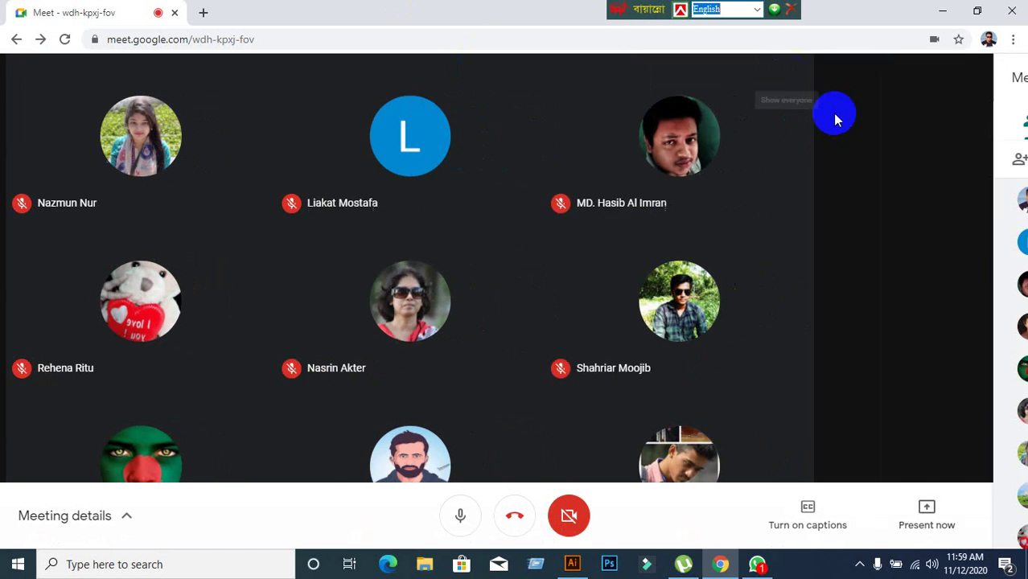
scroll(965, 211, "down", 2)
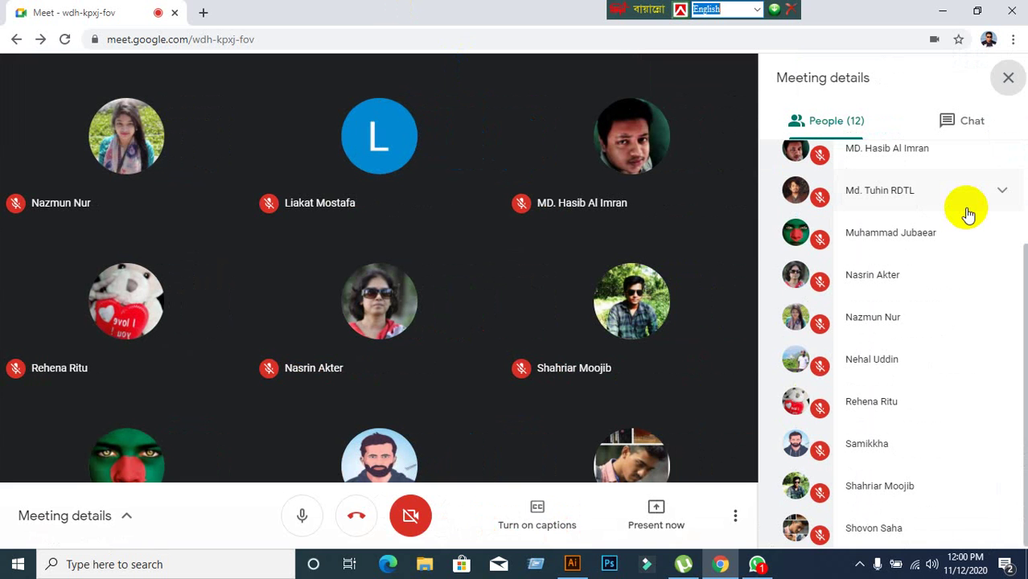
scroll(967, 213, "up", 3)
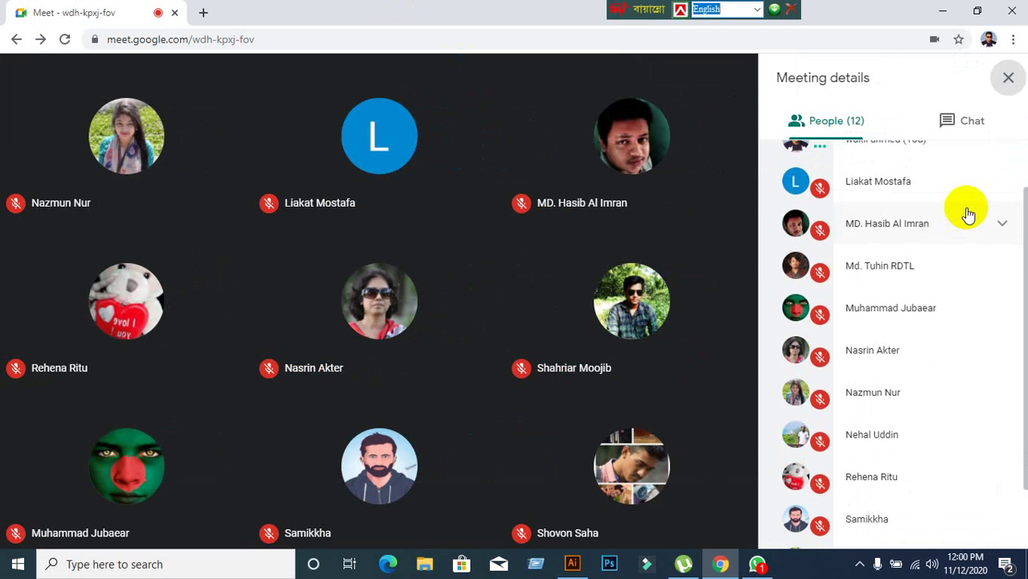
left_click(1007, 78)
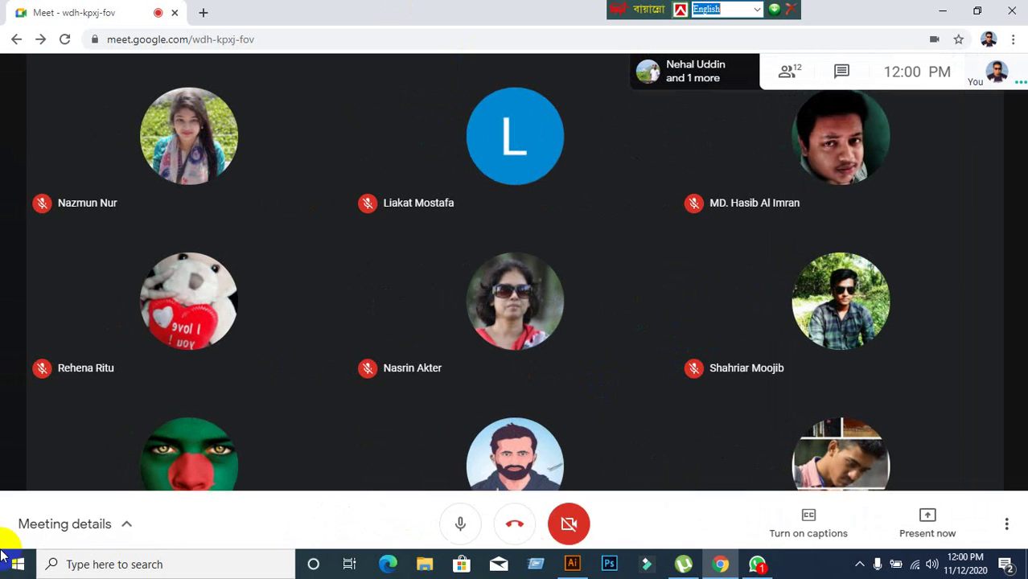
mouse_move(148, 309)
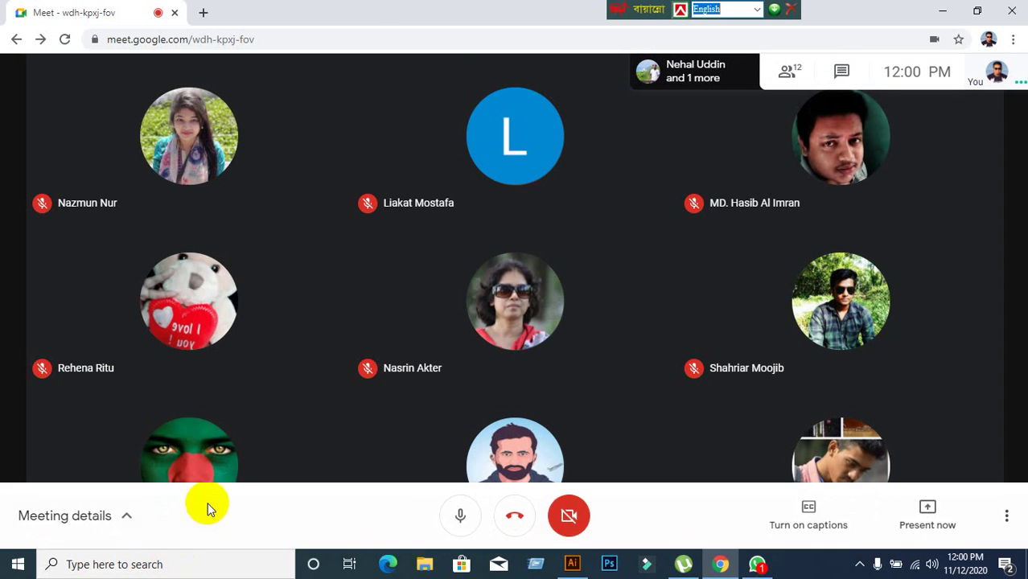
left_click(75, 561)
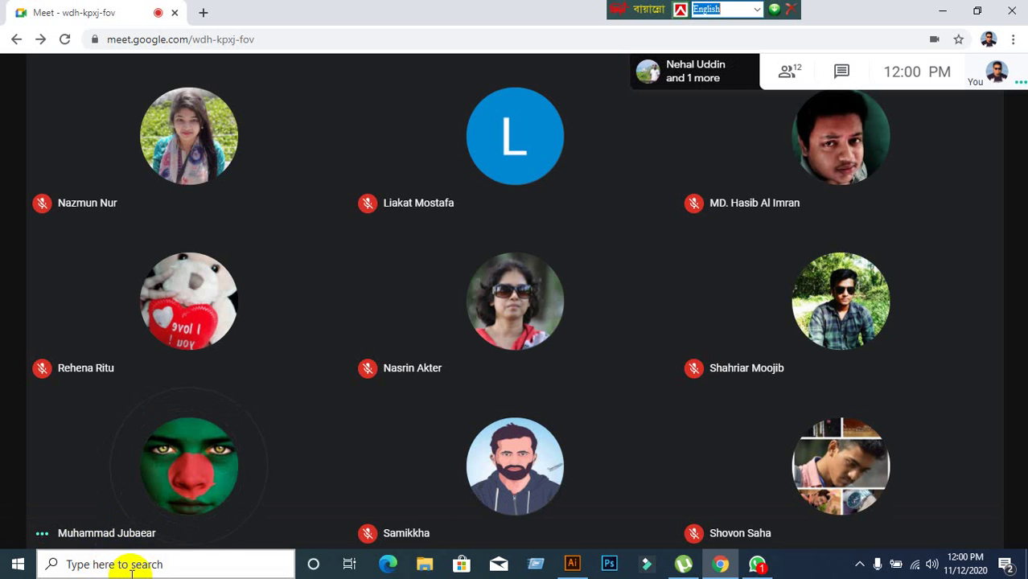
Switch to WhatsApp and look through the recent chats, finishing on the EX-GD-31 (11am 2.11.2020) group
left_click(757, 567)
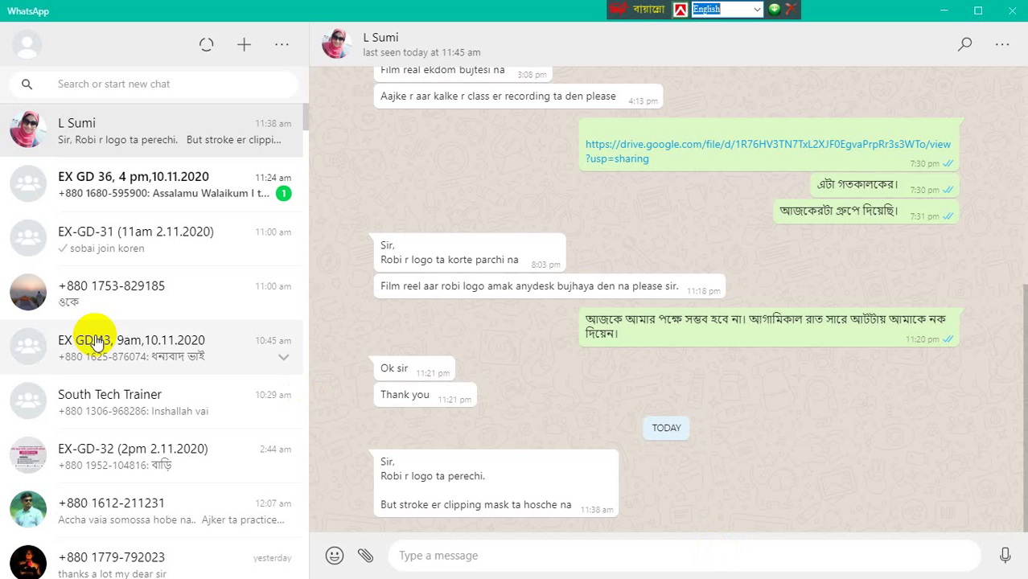
left_click(126, 186)
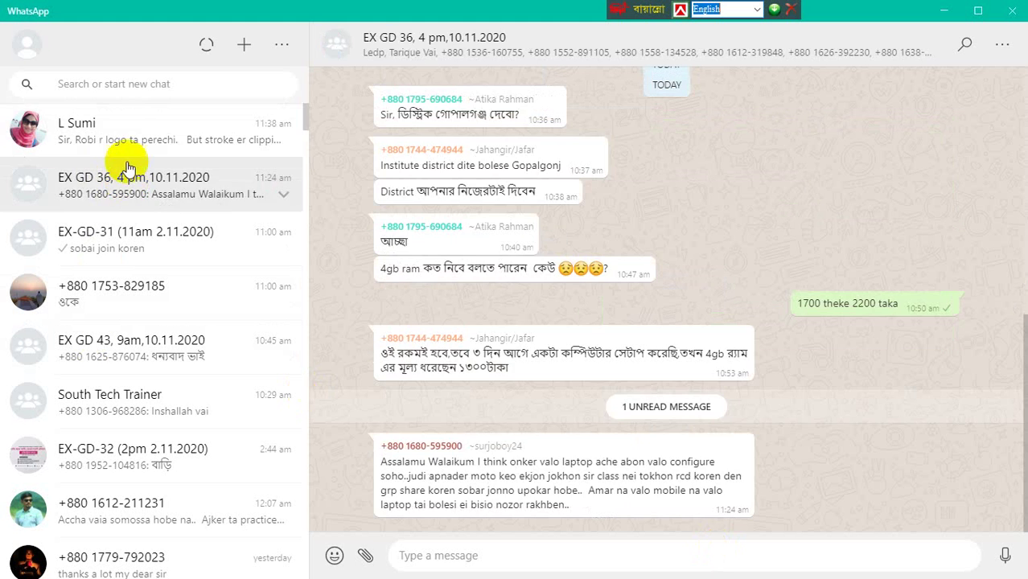
left_click(131, 142)
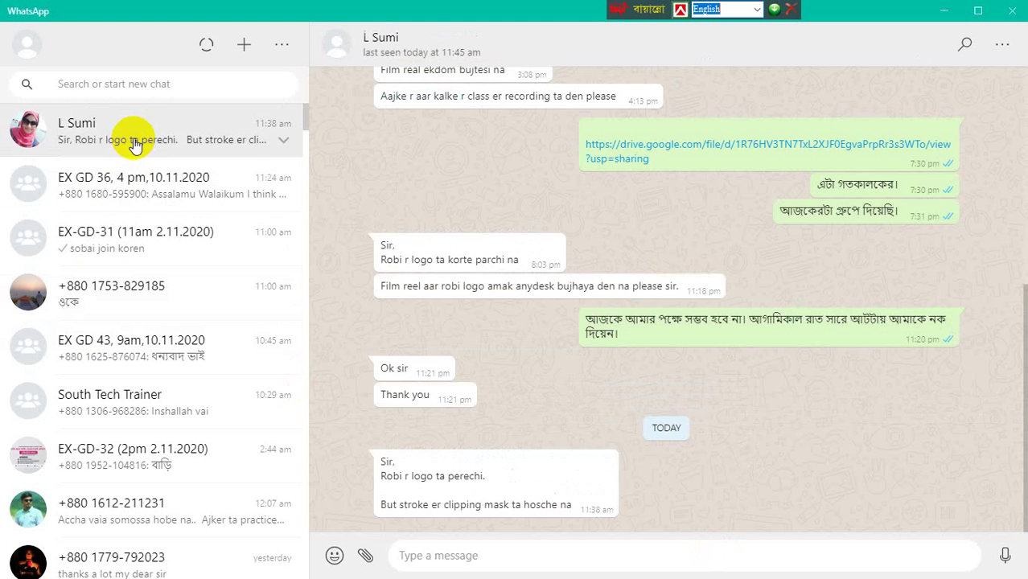
left_click(181, 245)
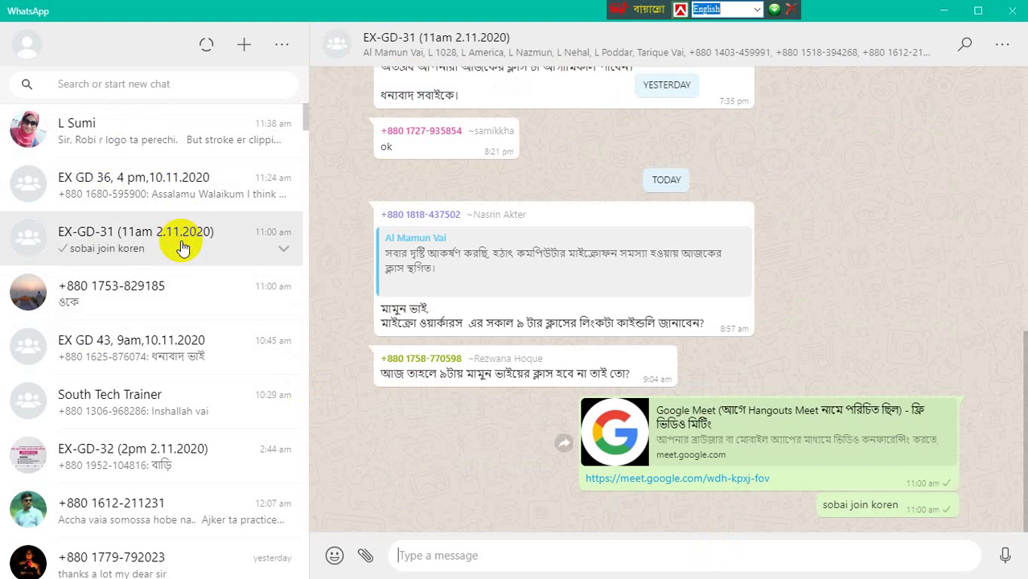
left_click(148, 310)
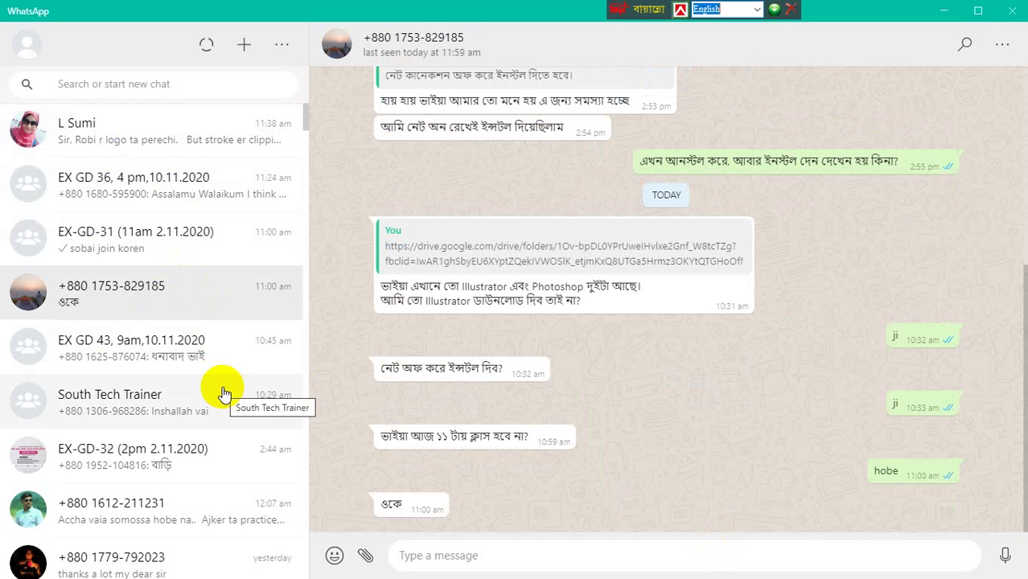
left_click(199, 247)
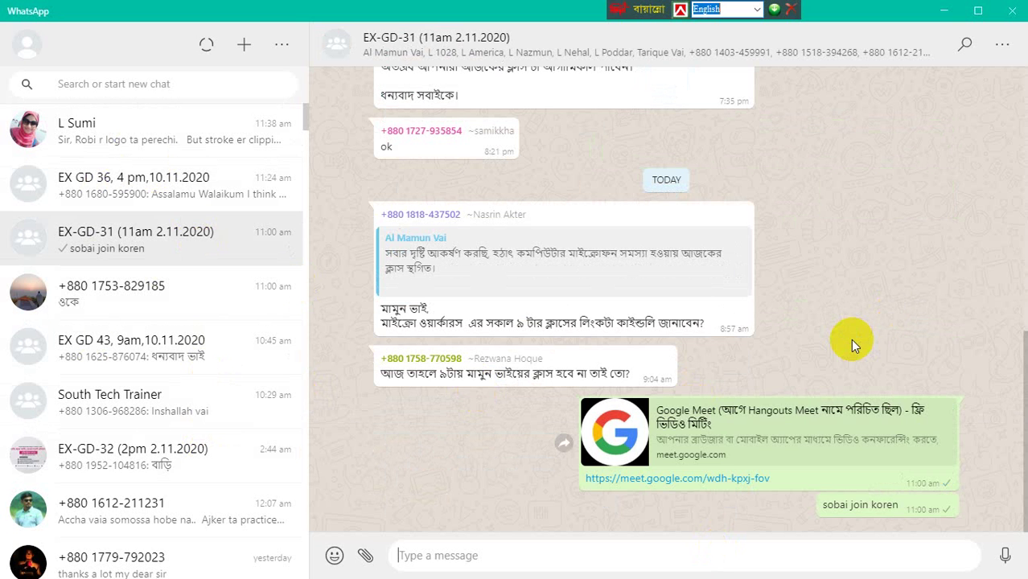
Leave WhatsApp, glance at the Google Meet call, and return to the letter tracing in Illustrator
left_click(940, 13)
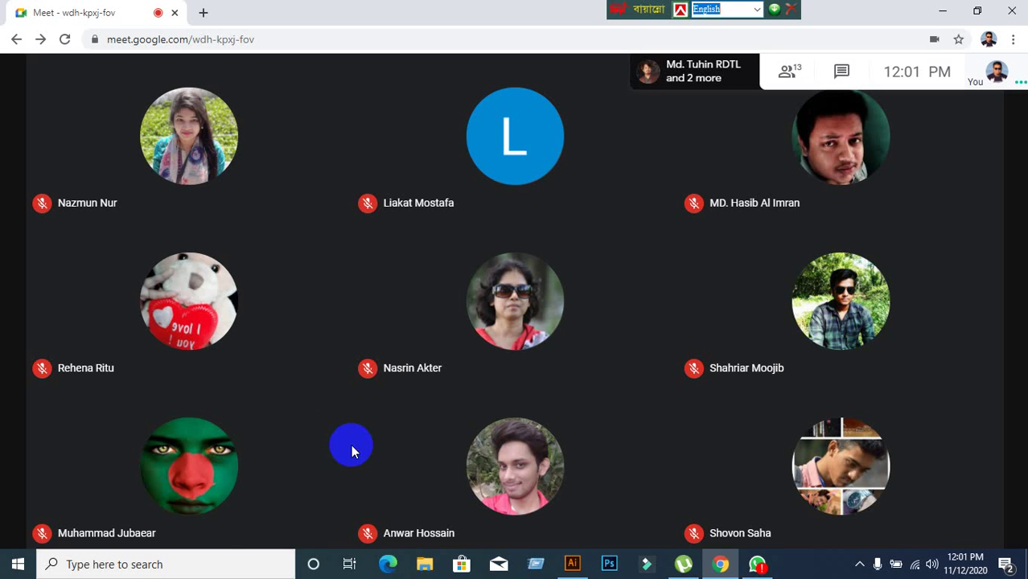
mouse_move(106, 215)
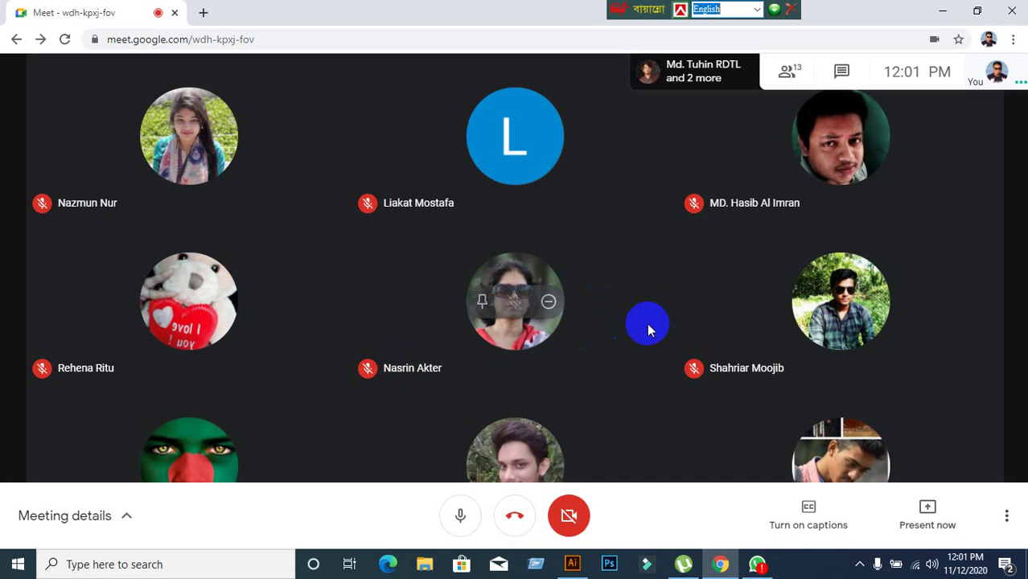
left_click(573, 563)
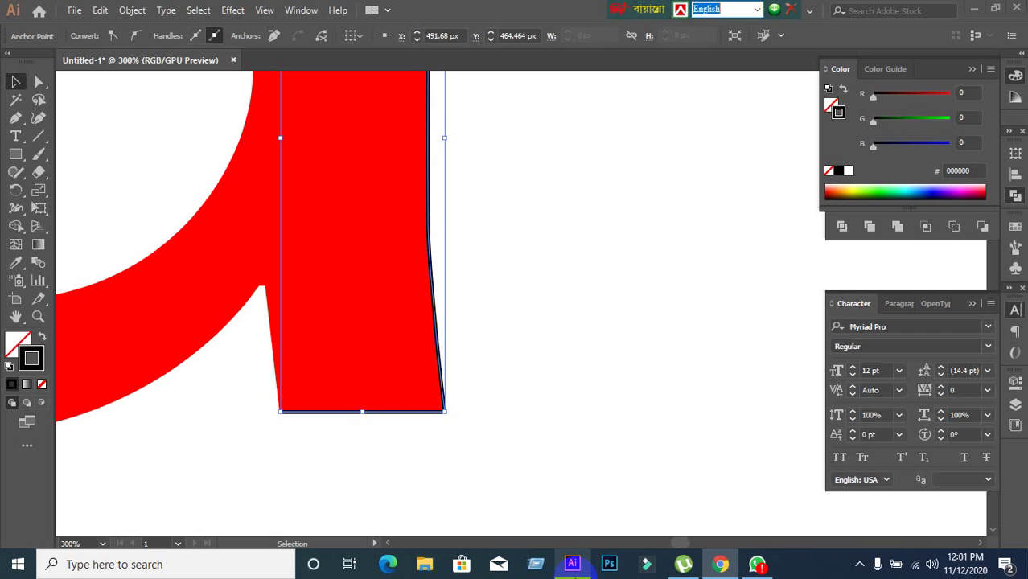
left_click(584, 567)
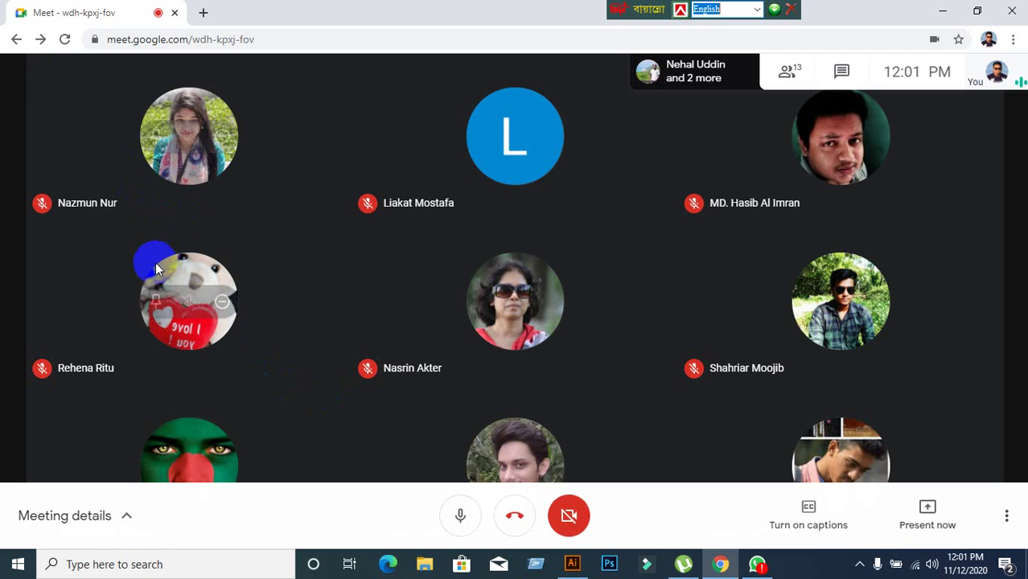
left_click(565, 573)
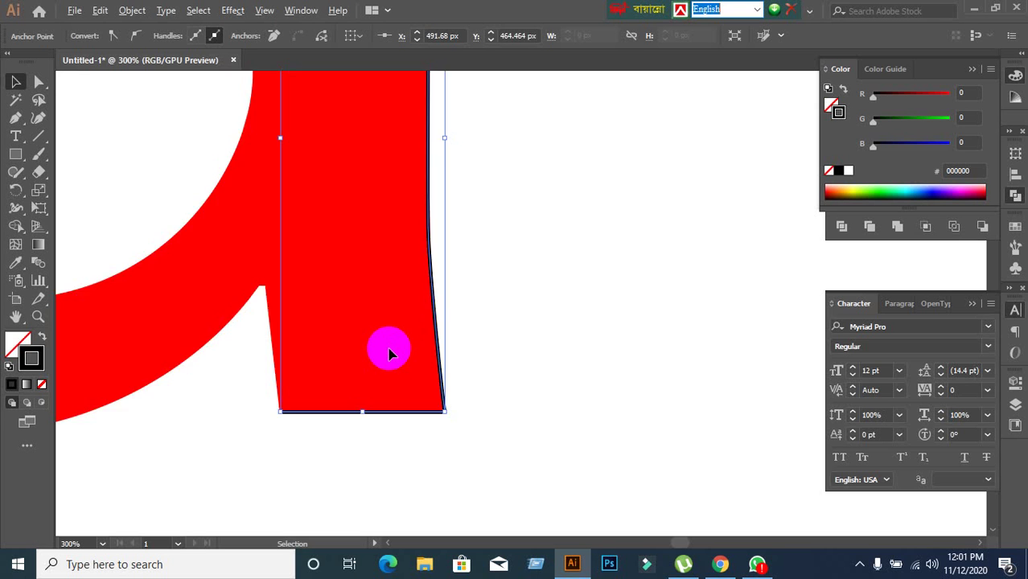
Delete the red letter a together with the path traced along its edge, leaving the artboard empty
scroll(390, 349, "down", 5)
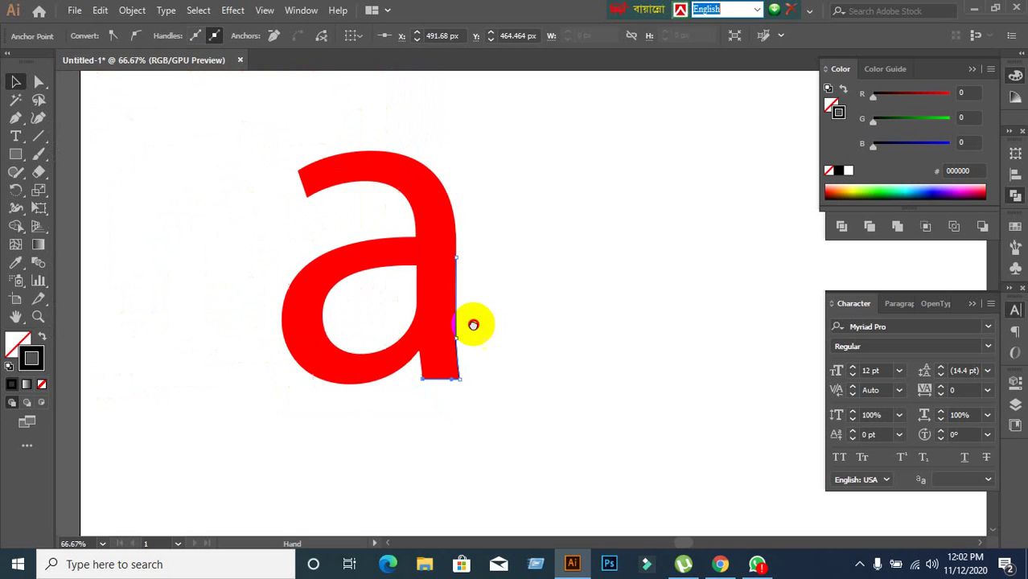
left_click(498, 344)
left_click(501, 348)
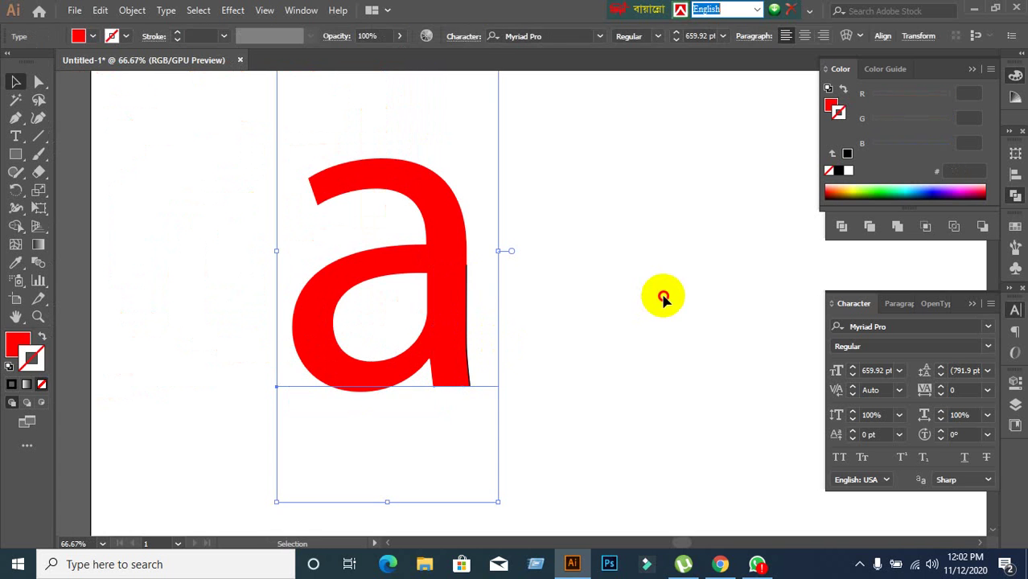
left_click(584, 305)
scroll(582, 301, "down", 1)
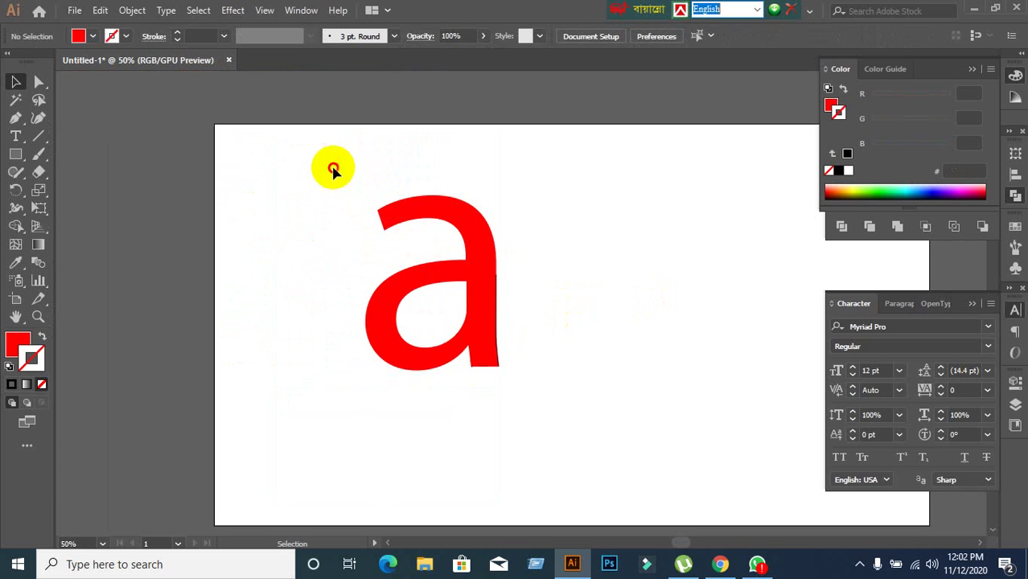
left_click_drag(332, 167, 578, 444)
key("Delete")
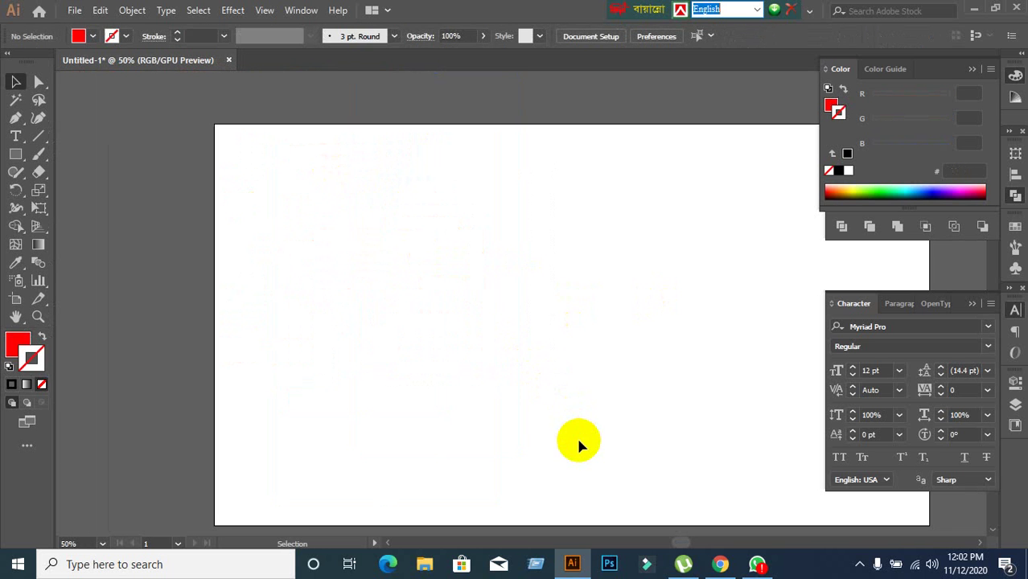
scroll(562, 349, "down", 1)
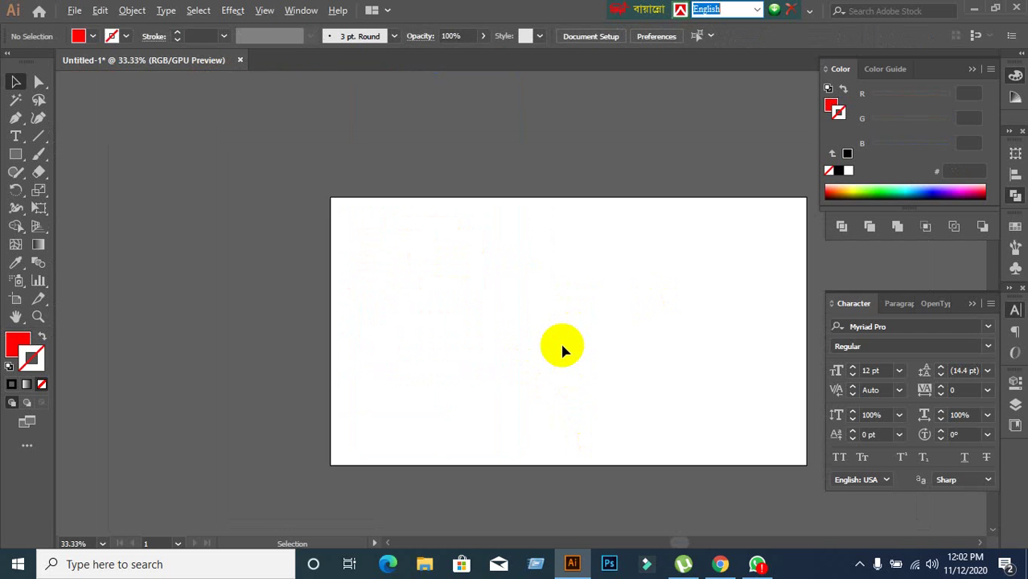
scroll(562, 348, "up", 1)
left_click_drag(585, 329, 493, 296)
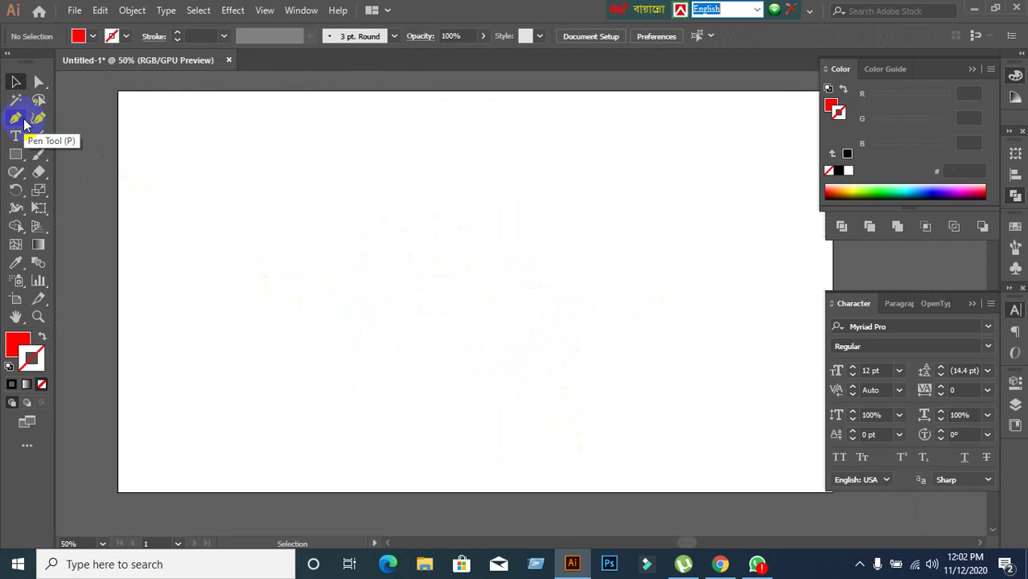
right_click(23, 121)
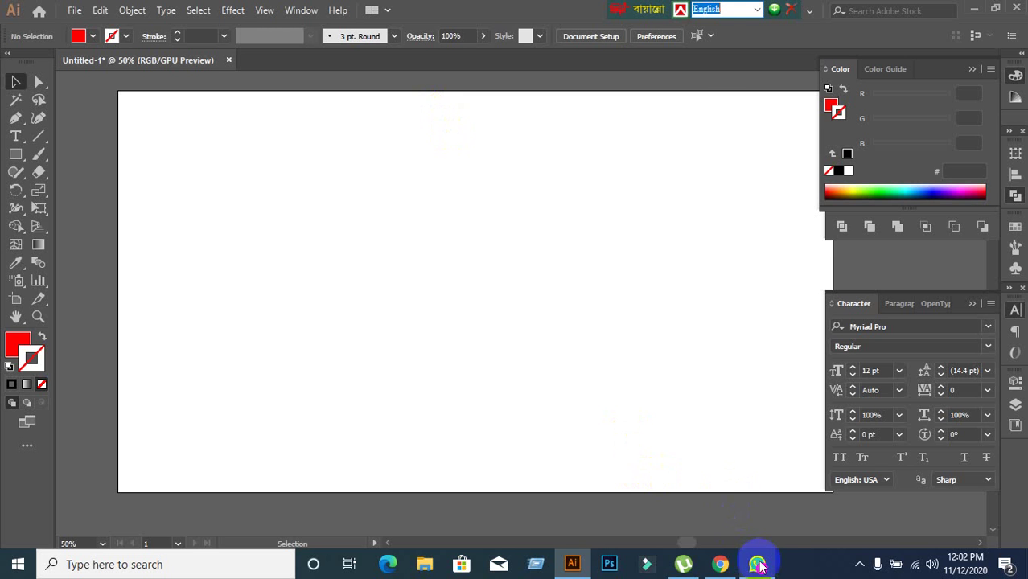
Switch to WhatsApp, look at the new photos in the EX-GD-31 (11am 2.11.2020) group, and return to Illustrator
mouse_move(760, 565)
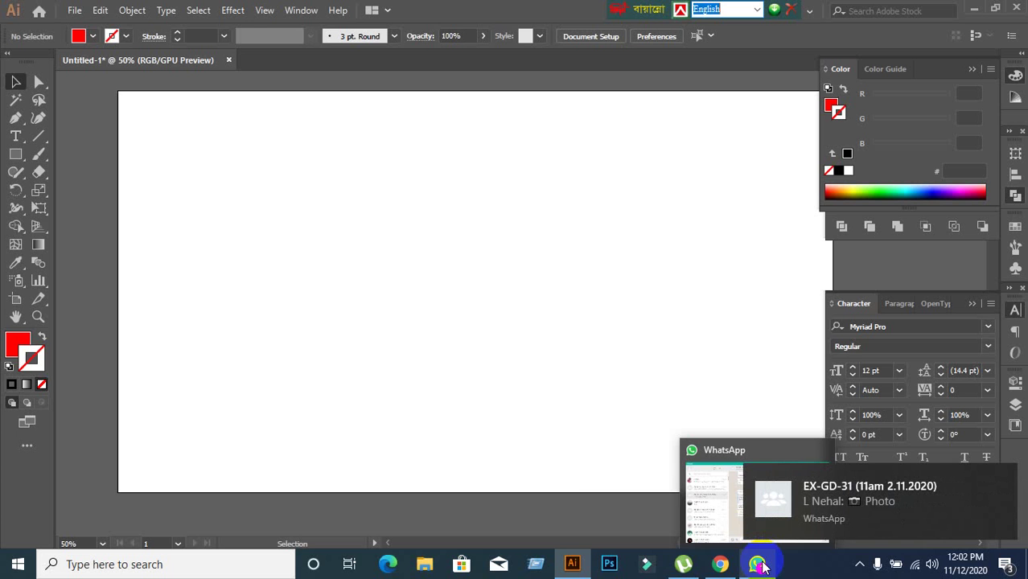
left_click(758, 564)
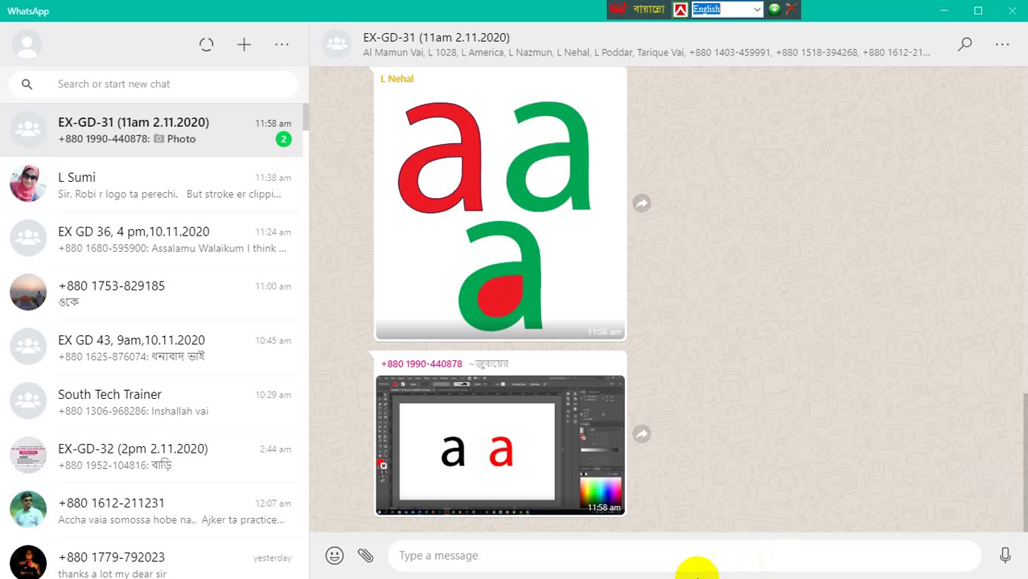
left_click(941, 10)
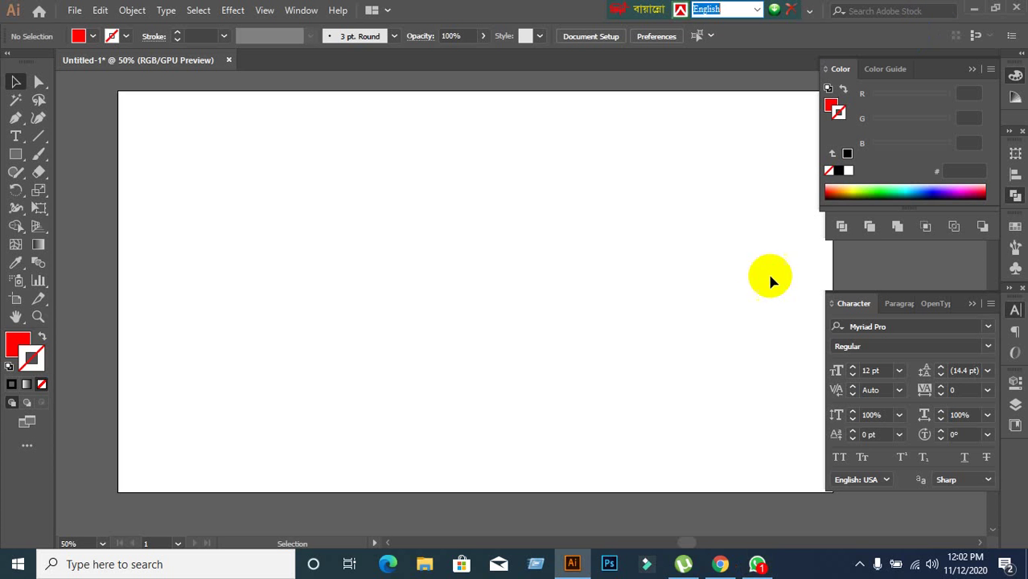
Switch to Google Meet, look through the full participant list, close it, and return to Illustrator
left_click(720, 564)
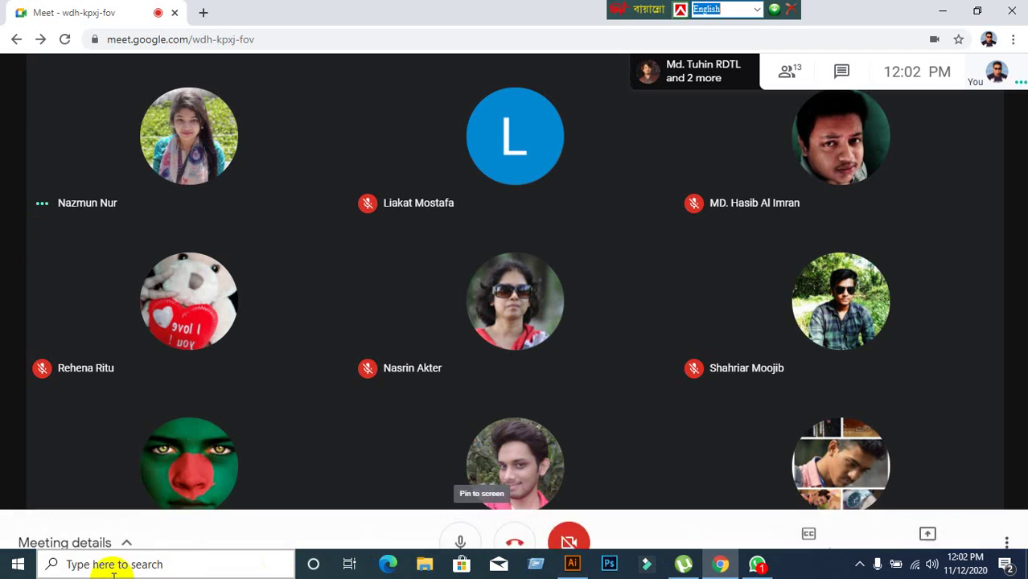
left_click(84, 540)
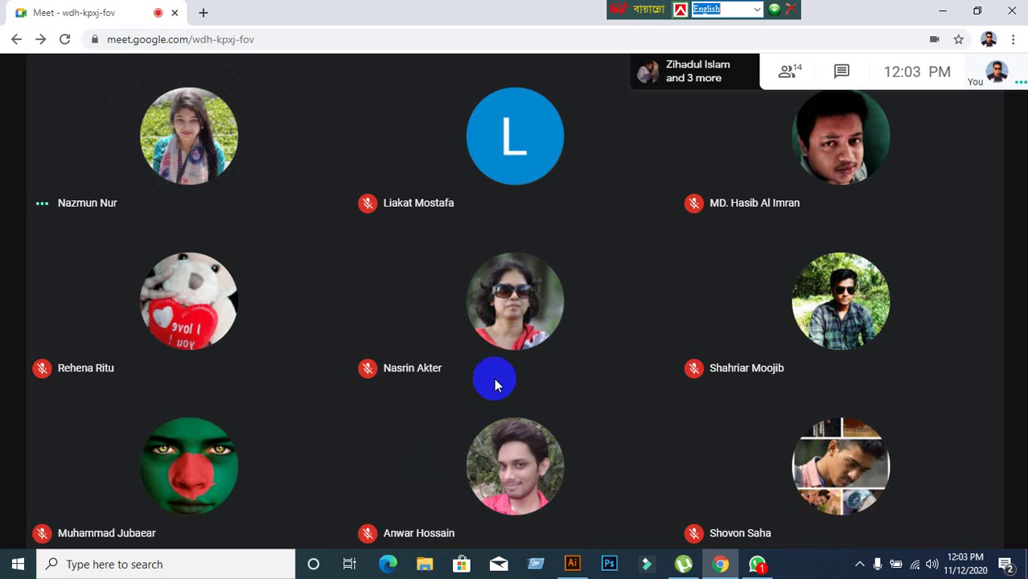
left_click(792, 74)
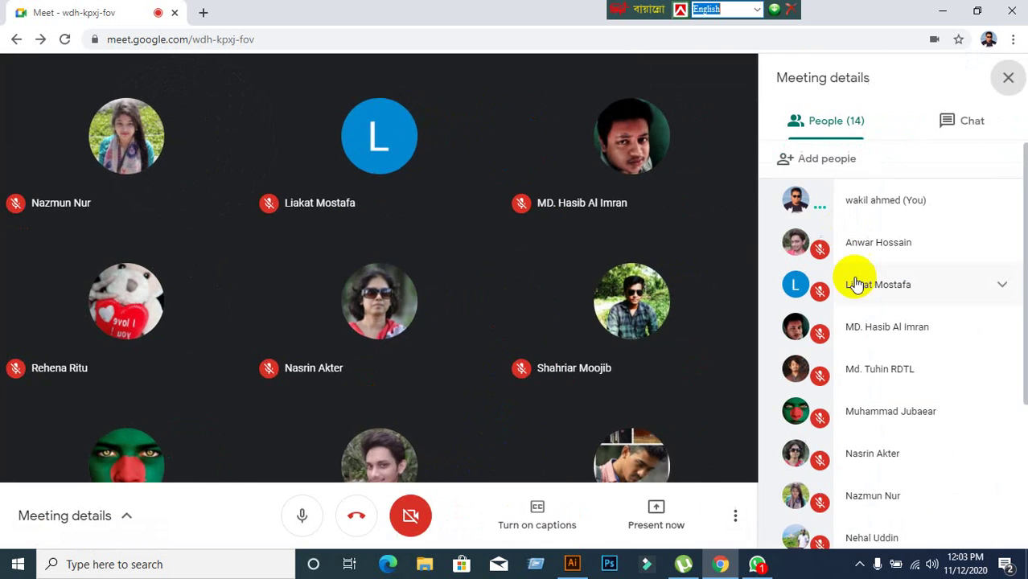
scroll(936, 356, "down", 3)
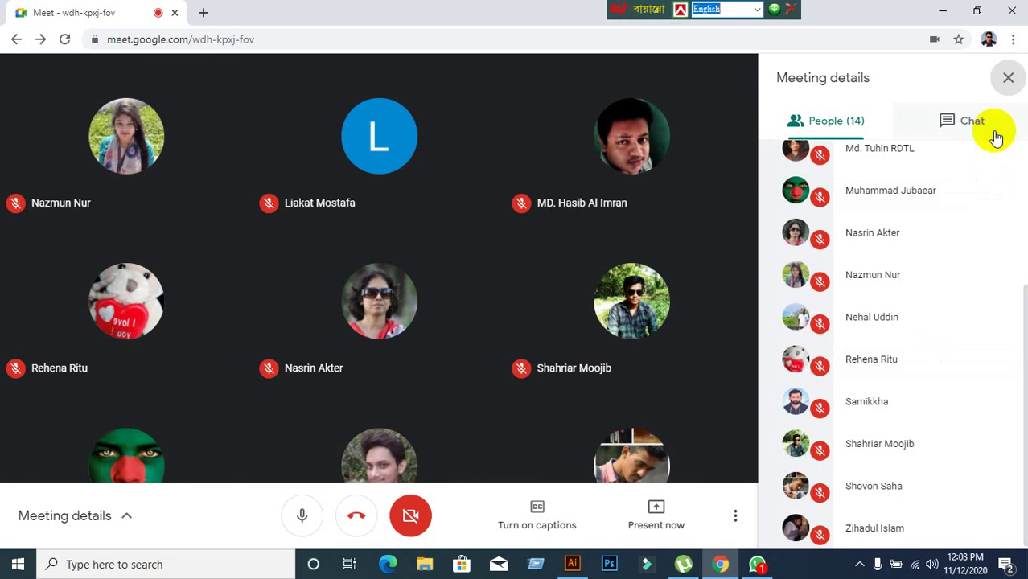
left_click(1006, 78)
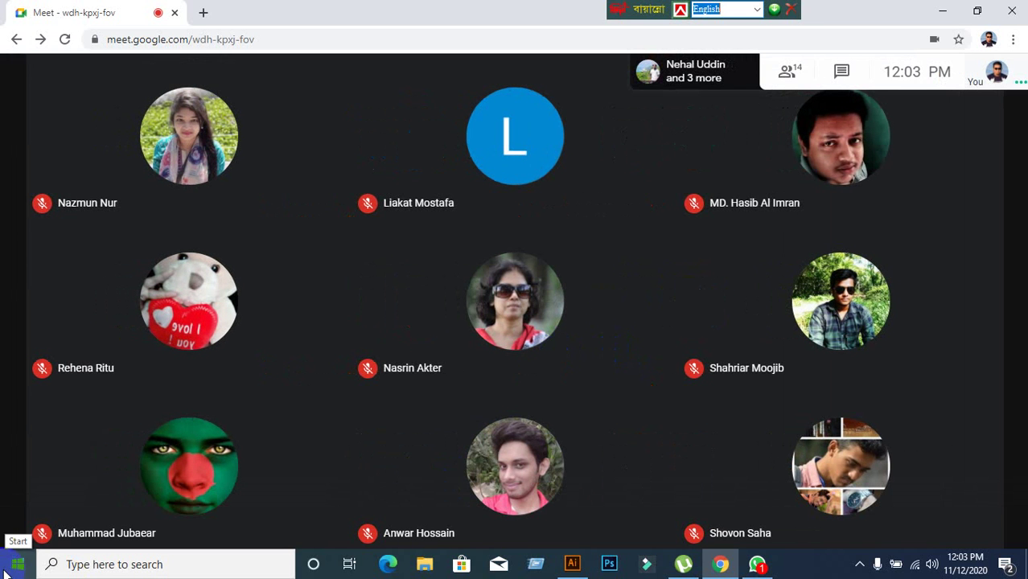
left_click(2, 535)
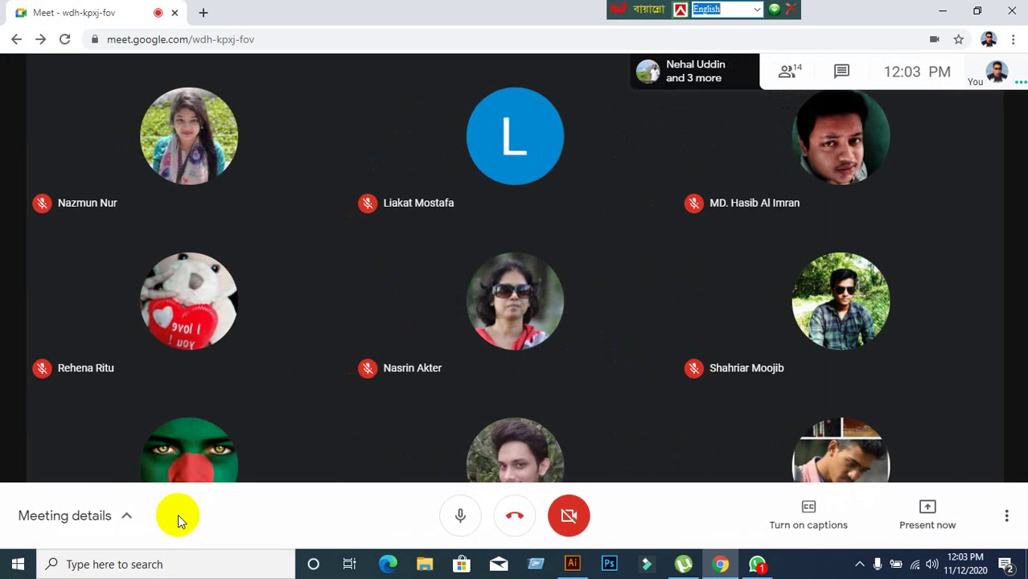
left_click(583, 566)
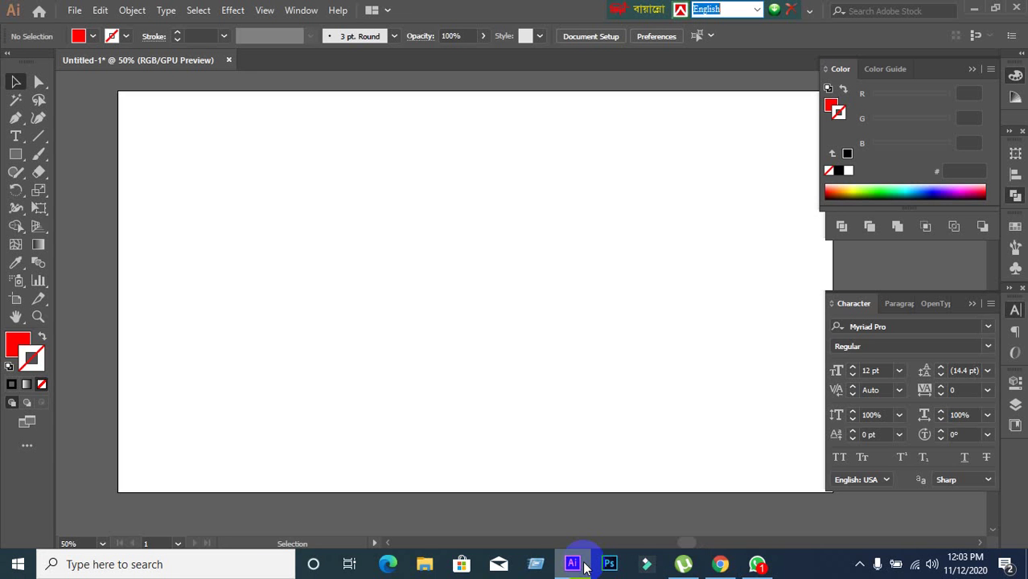
Collapse the Color panel, check the Google Meet call, and come back to Illustrator
left_click(972, 69)
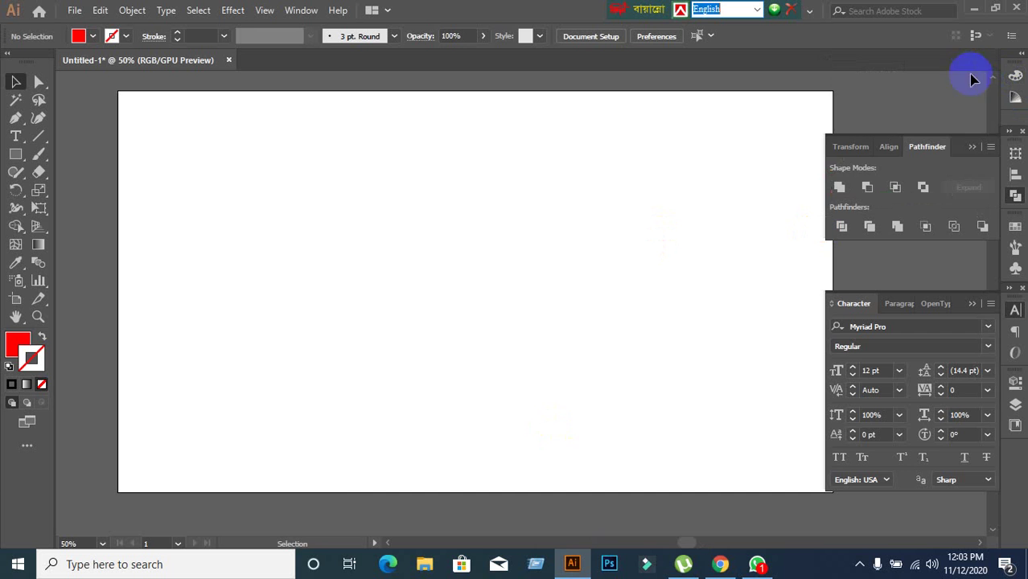
left_click(718, 562)
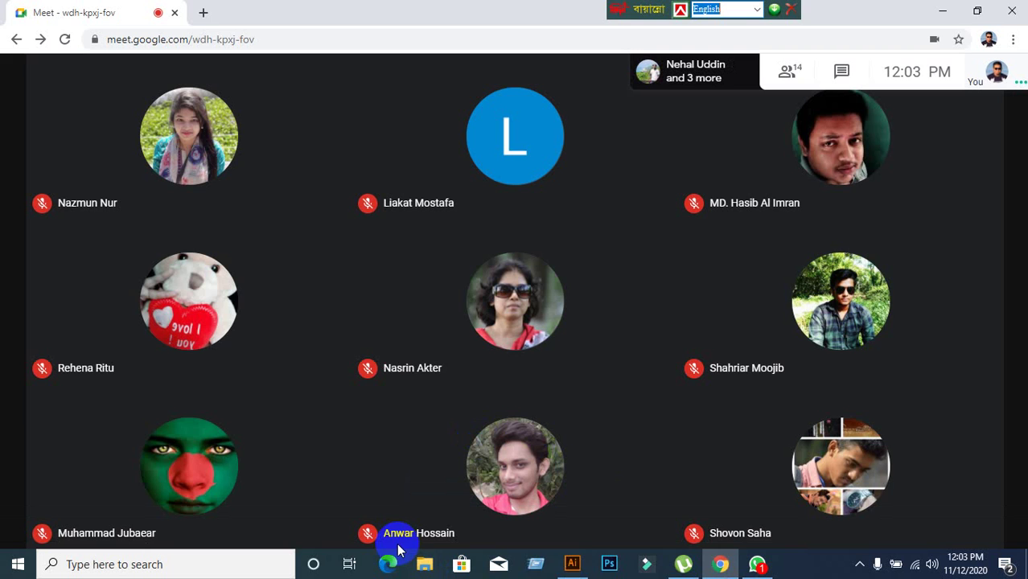
left_click(572, 563)
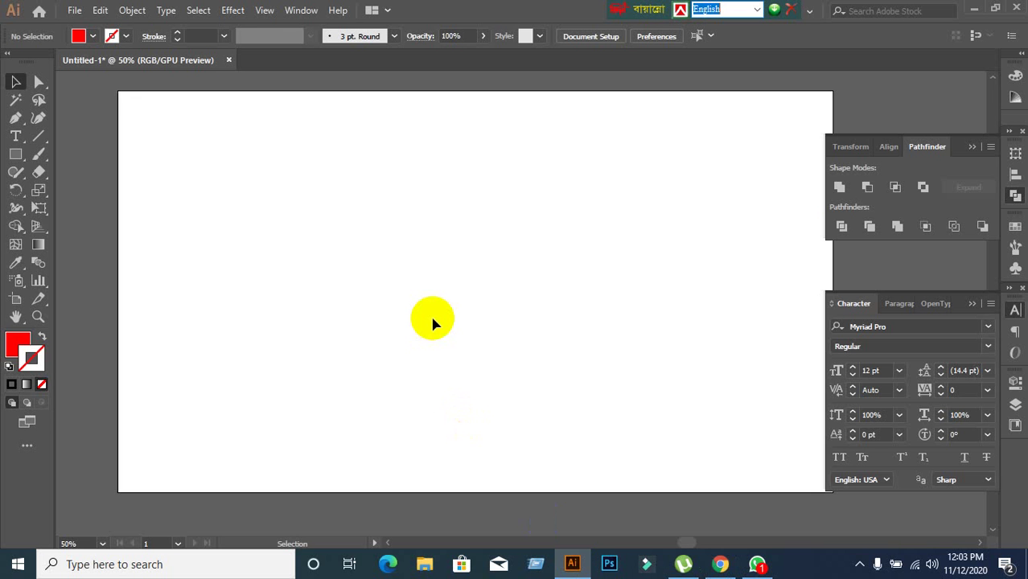
Delete the cyan rectangle lying below the artboard
key("ctrl+minus")
key("ctrl+equal")
key("ctrl+minus")
key("ctrl+minus")
left_click_drag(460, 333, 455, 331)
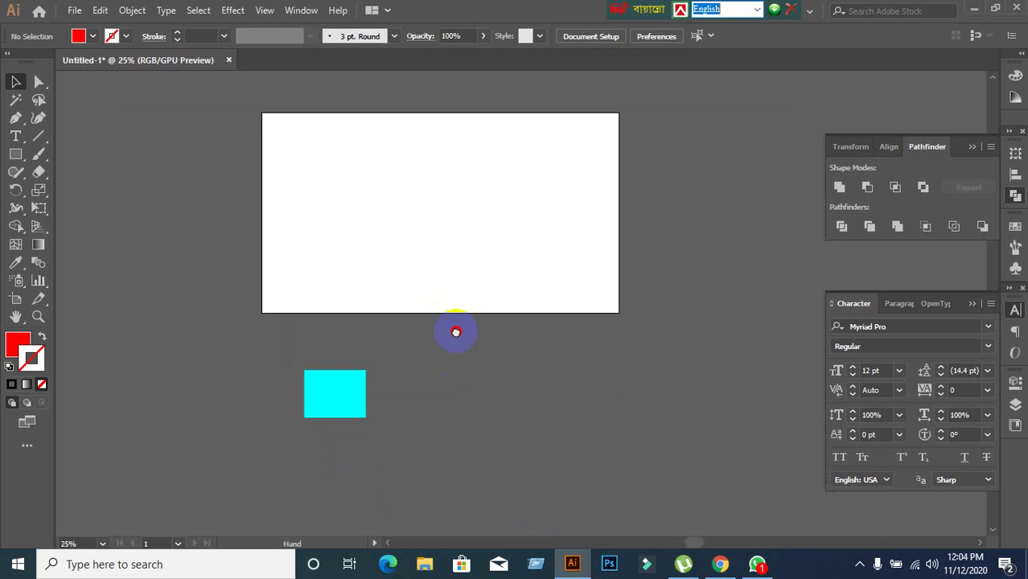
left_click_drag(241, 358, 434, 466)
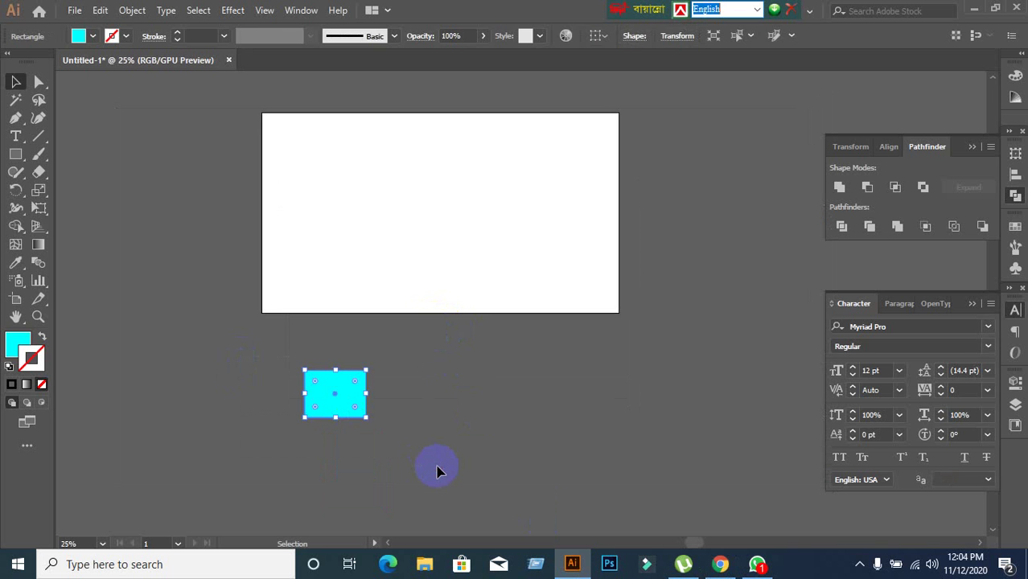
key("Delete")
key("ctrl+equal")
key("ctrl+equal")
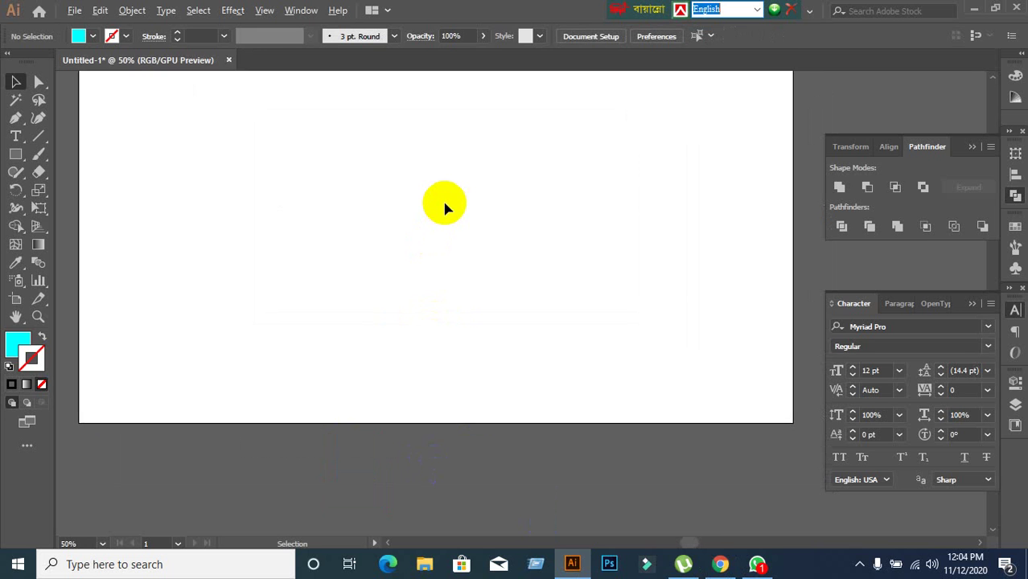
key("ctrl+minus")
left_click_drag(444, 203, 450, 260)
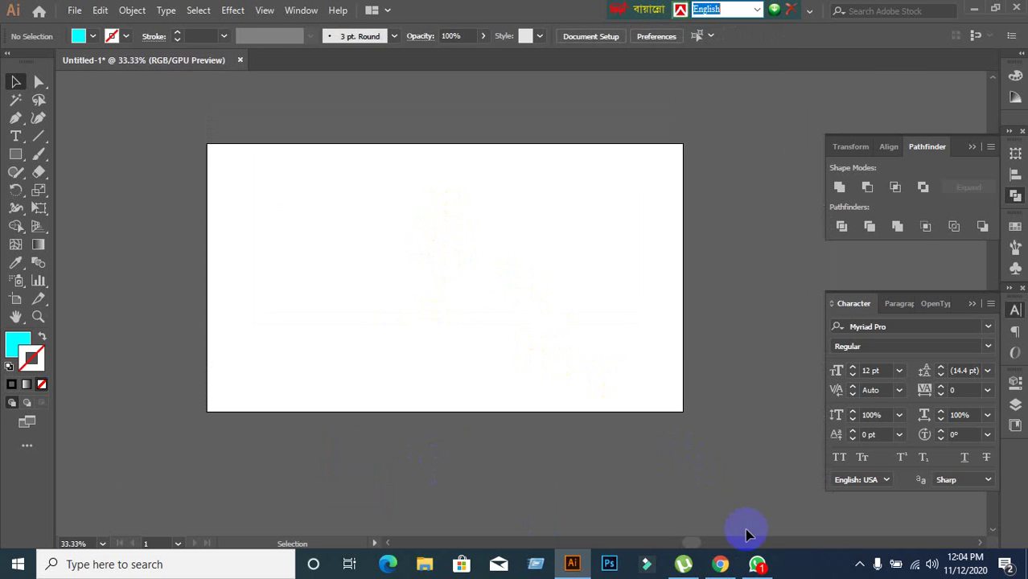
Turn off the microphone in the Google Meet call, and minimize the browser and Illustrator to show the desktop
left_click(738, 568)
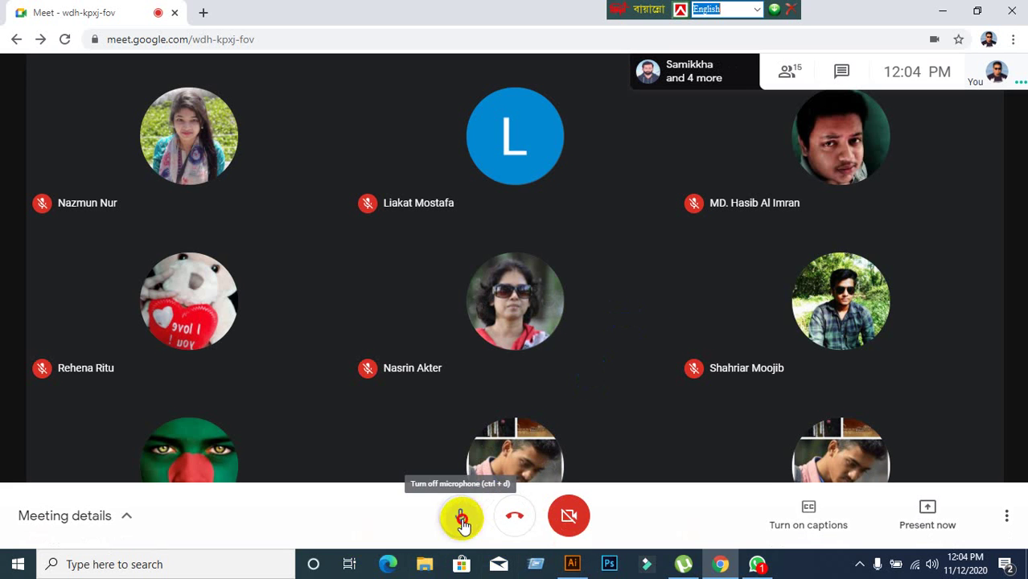
left_click(462, 521)
left_click(940, 10)
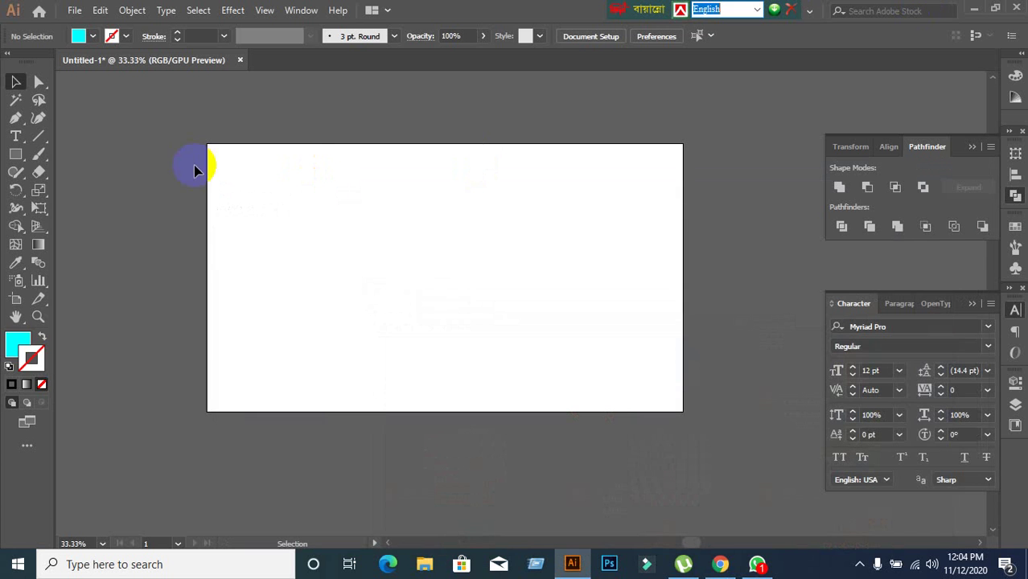
left_click(972, 7)
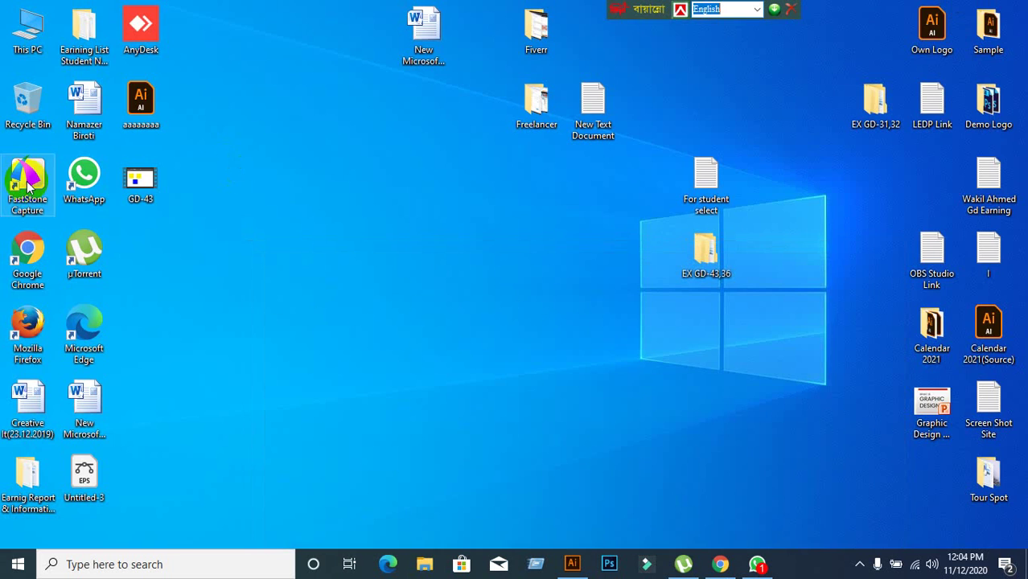
Return to Google Meet, turn the microphone back on, and watch the student's presented Illustrator screen
left_click(719, 564)
left_click(460, 519)
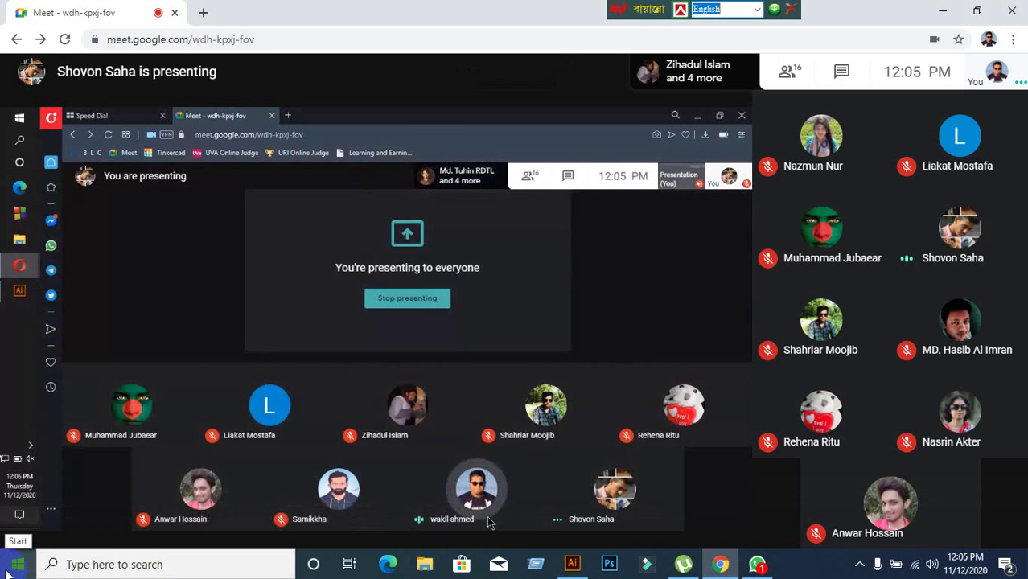
mouse_move(472, 372)
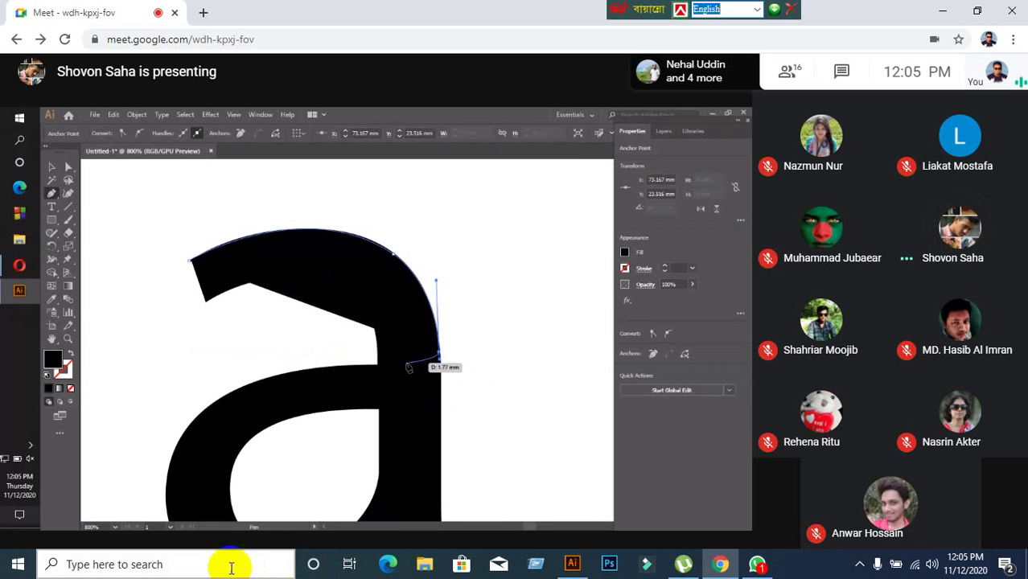
mouse_move(84, 346)
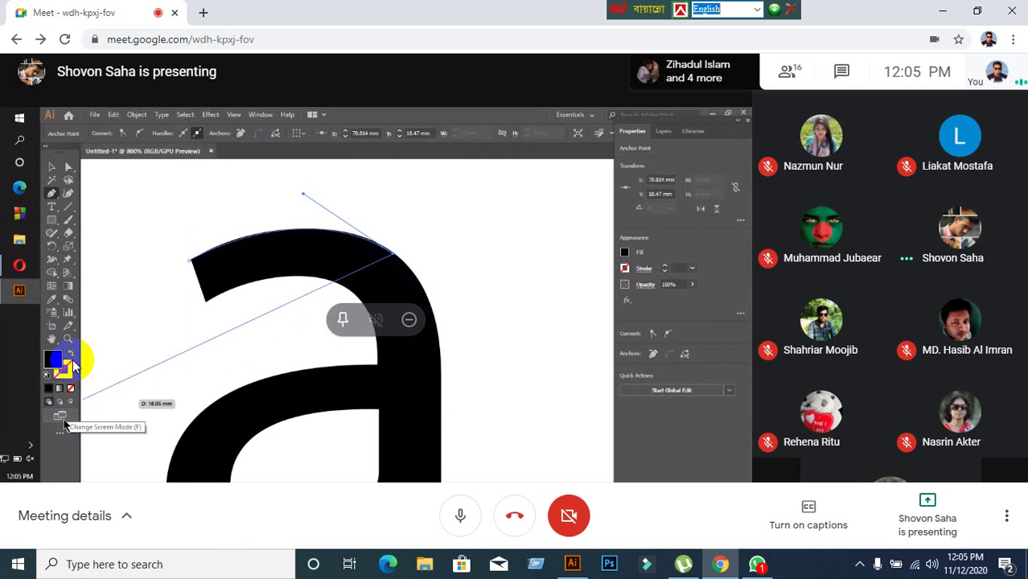
Watch the students' presented Illustrator screens in Google Meet and review their tracing of the letter a
left_click(53, 400)
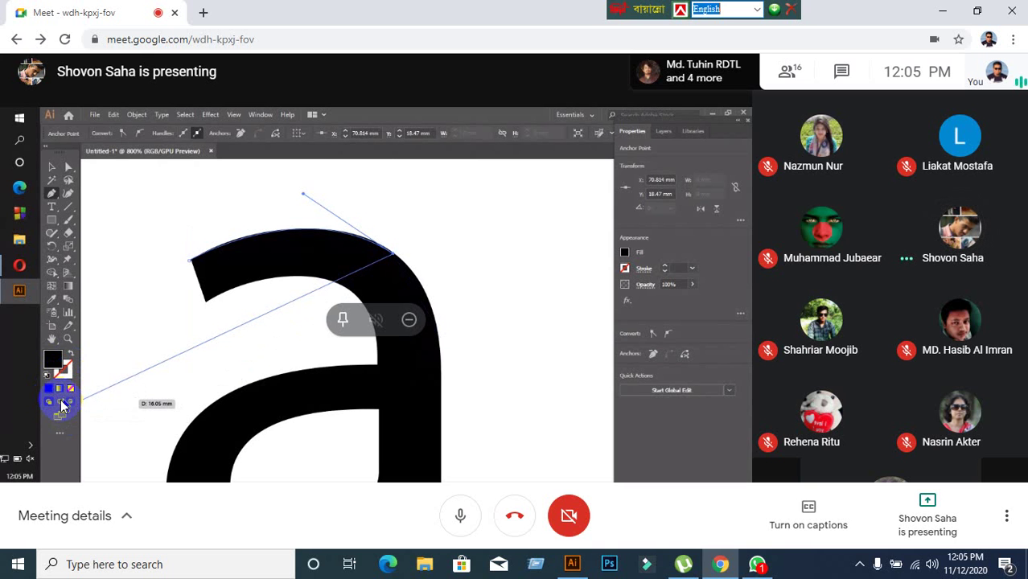
key("shift+x")
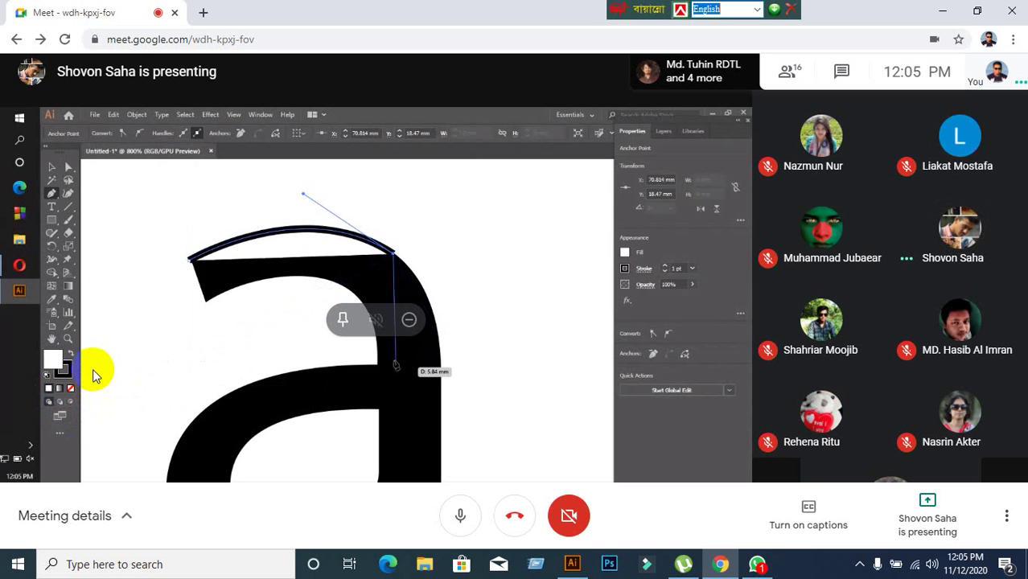
left_click_drag(395, 365, 223, 368)
left_click(70, 355)
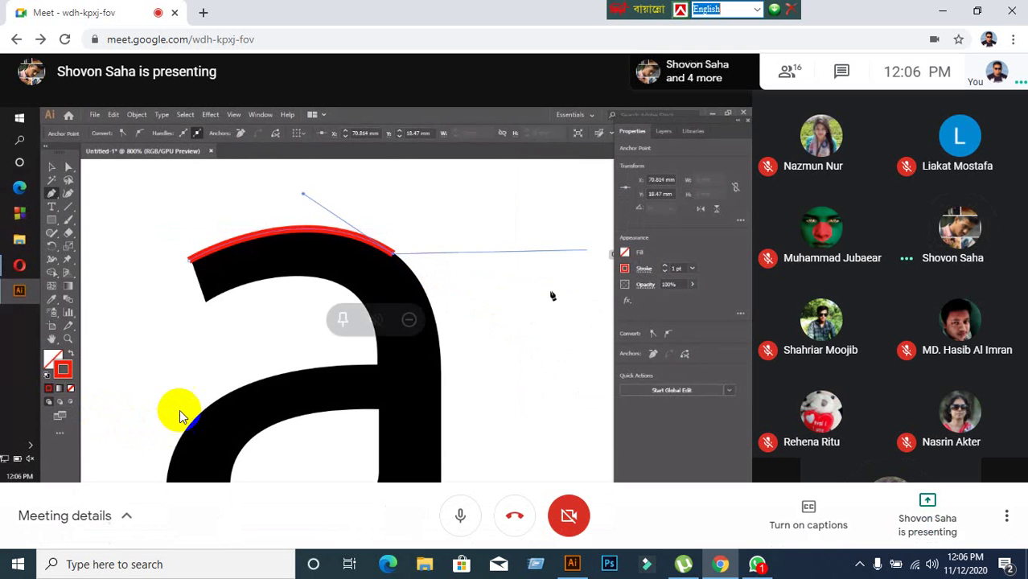
mouse_move(179, 410)
left_mouse_down()
mouse_move(193, 463)
mouse_move(132, 560)
left_mouse_up()
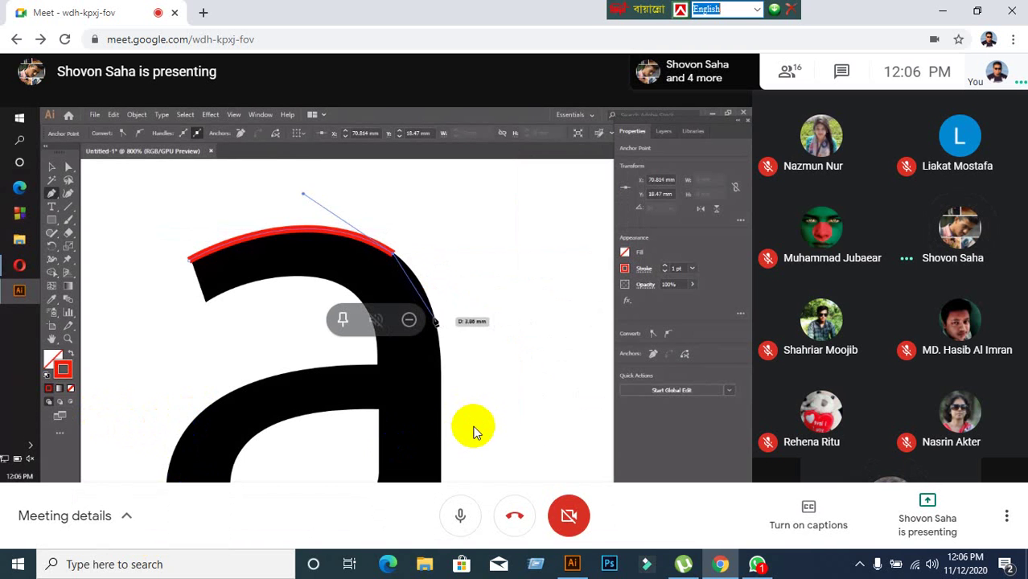
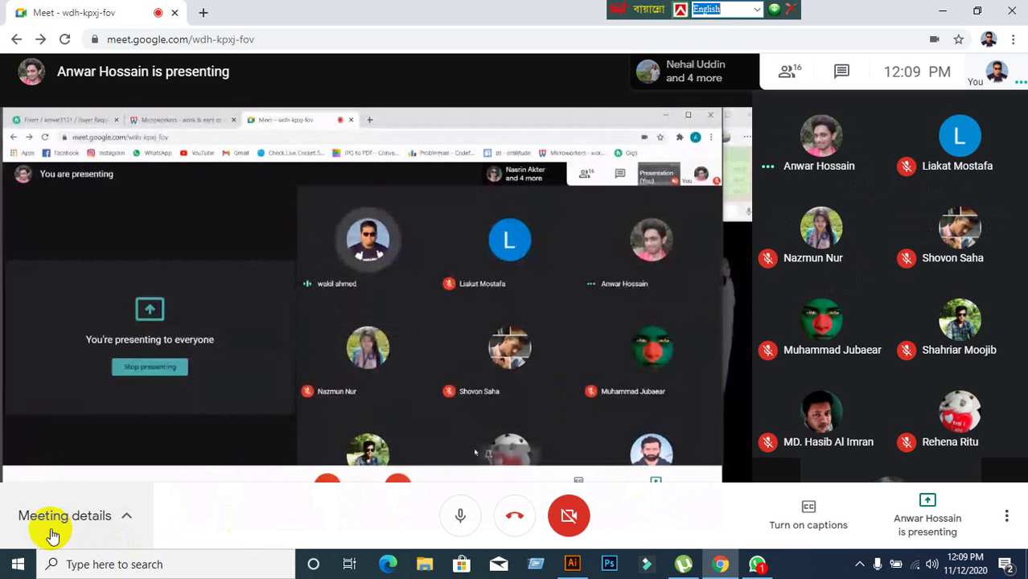
mouse_move(997, 173)
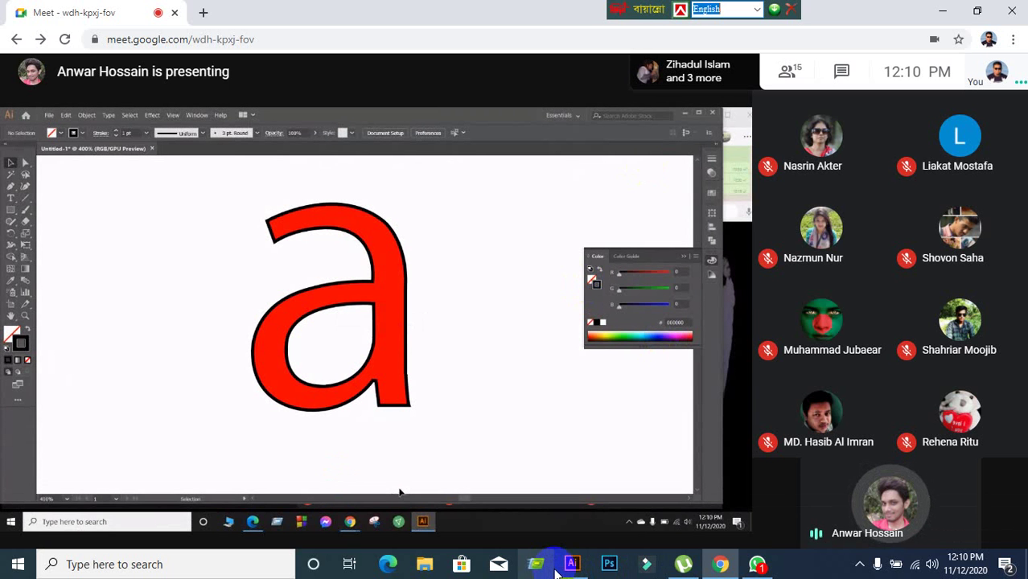
mouse_move(299, 374)
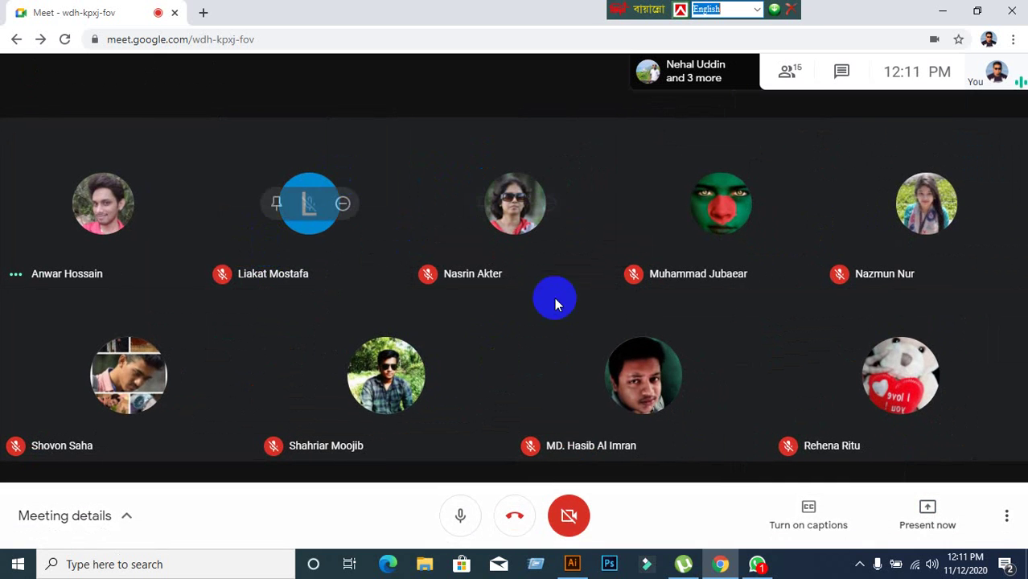
Present the entire screen to the Google Meet call, and switch back to Illustrator
key("alt+Tab")
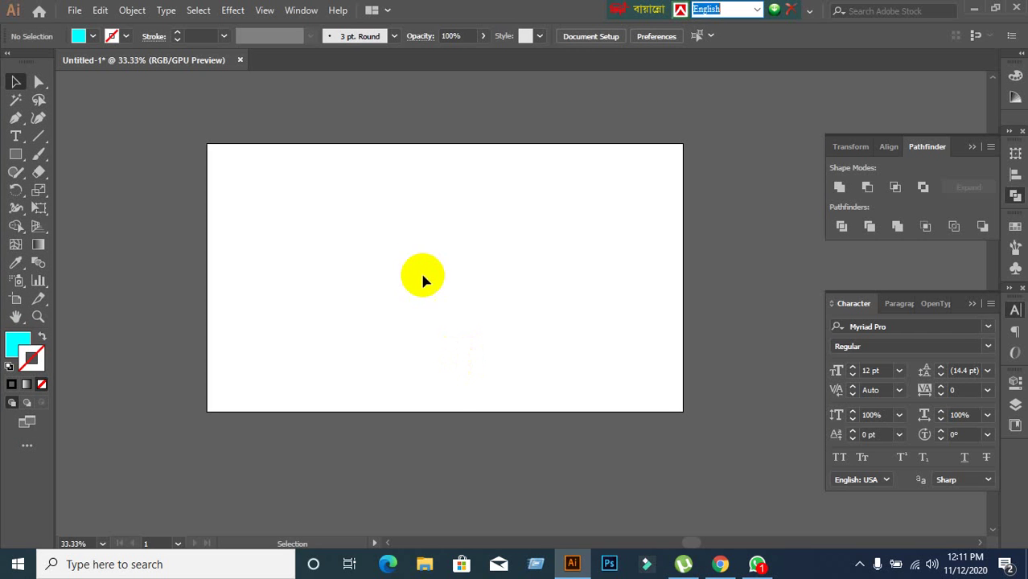
left_click(719, 563)
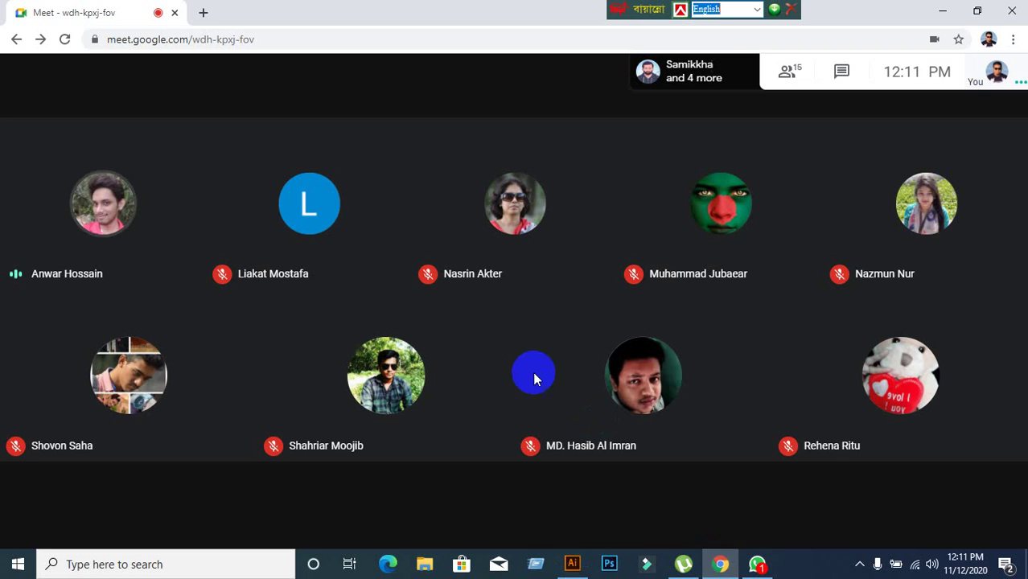
left_click(920, 510)
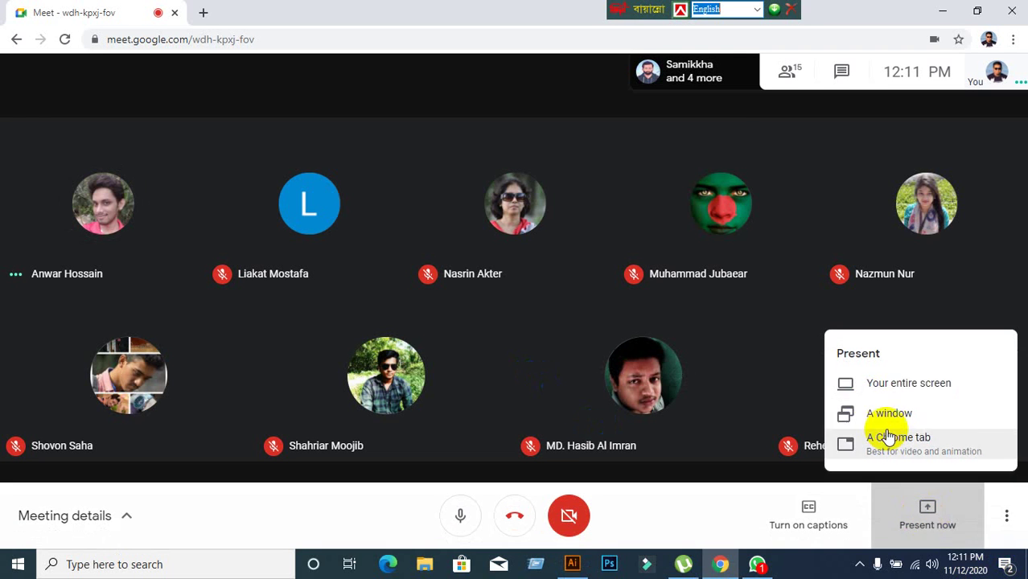
left_click(925, 398)
left_click(419, 206)
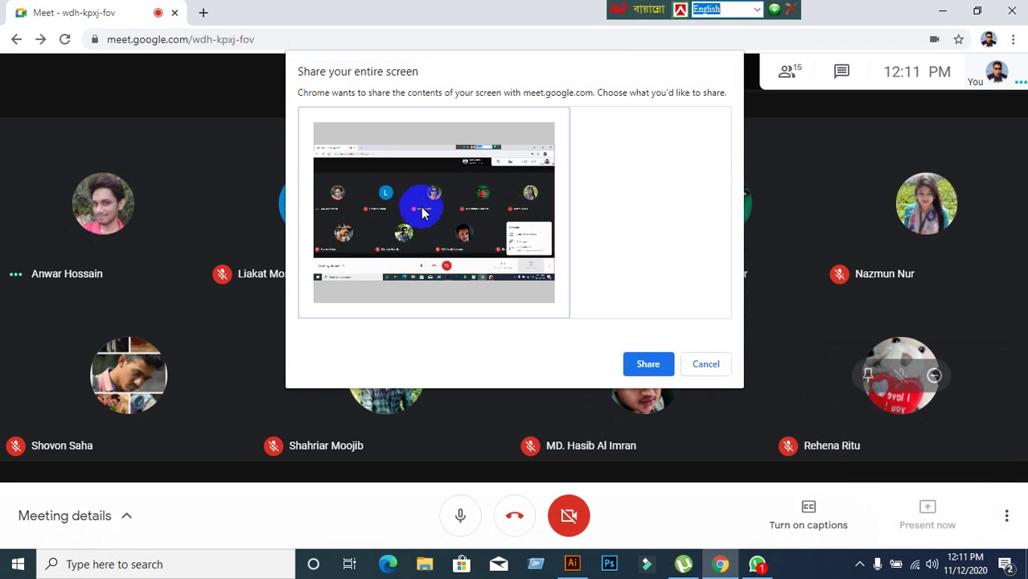
left_click(635, 362)
left_click(643, 525)
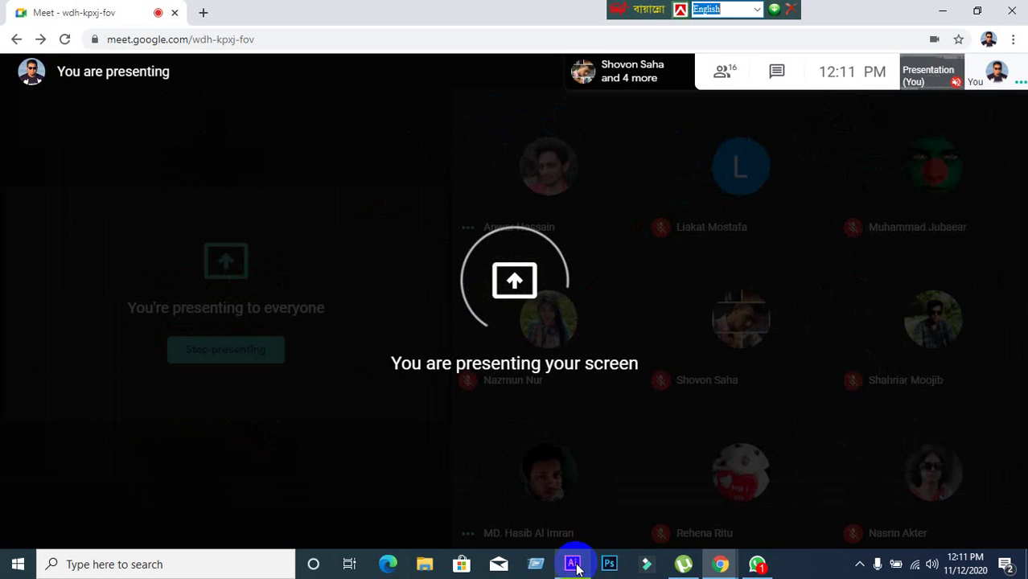
mouse_move(576, 568)
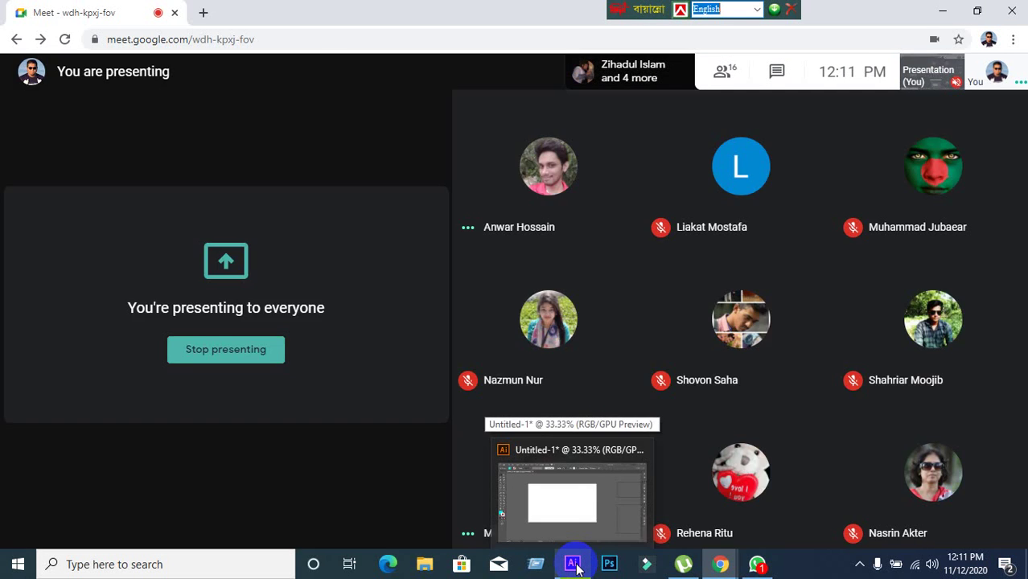
left_click(576, 568)
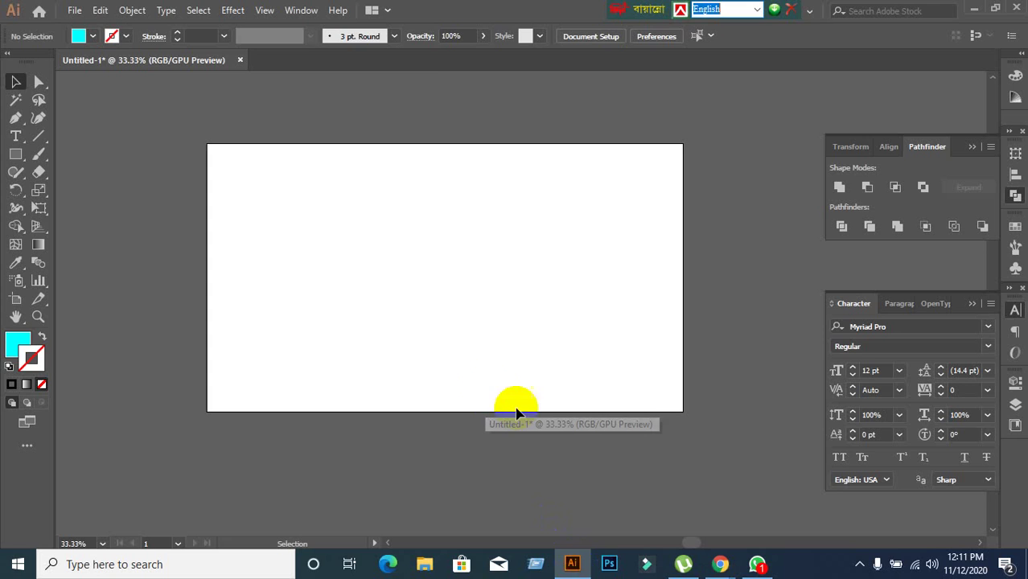
Draw a cyan square without a stroke near the middle of the artboard, and deselect it
scroll(426, 206, "down", 1)
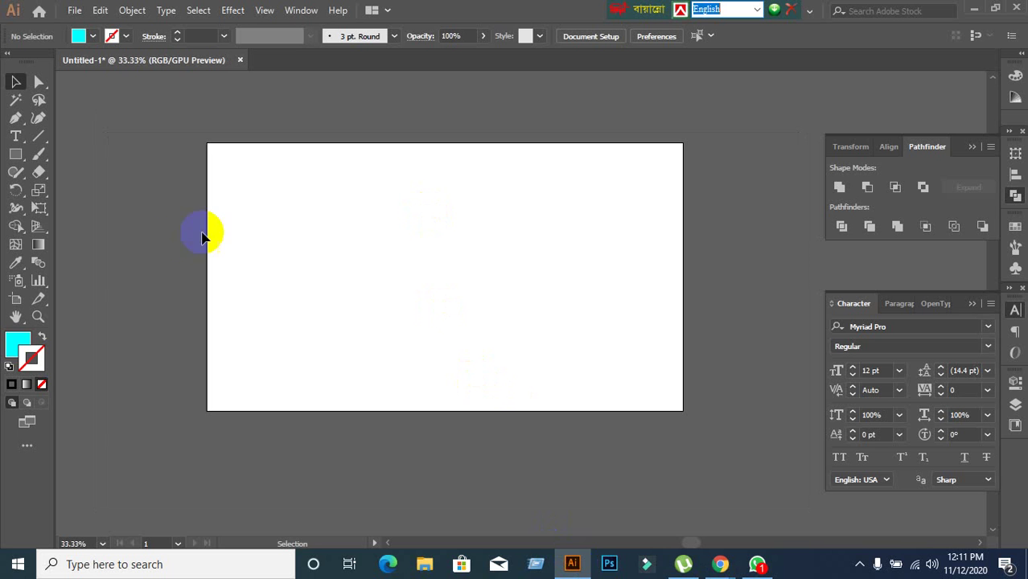
left_click(16, 155)
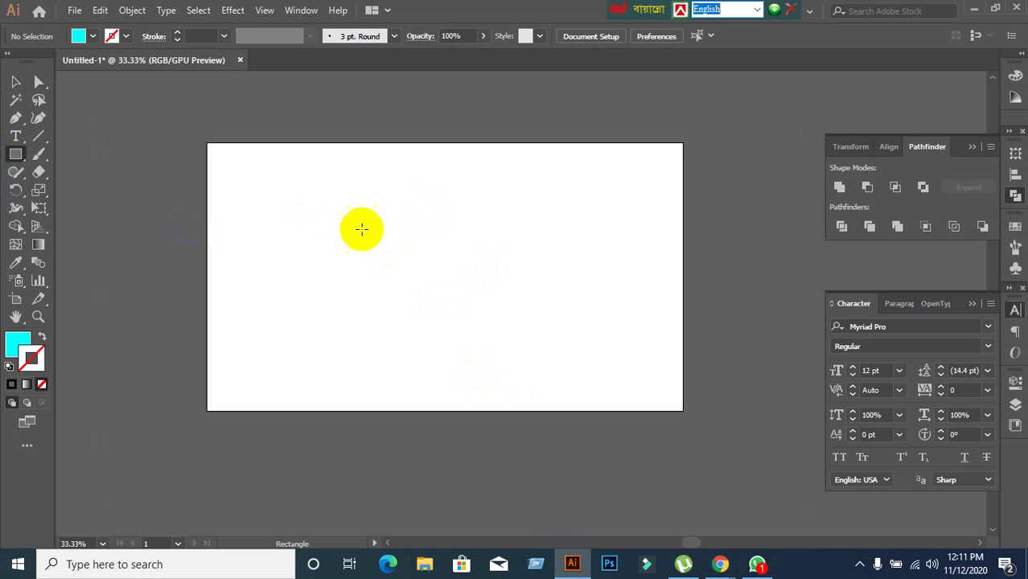
left_click_drag(333, 210, 492, 308)
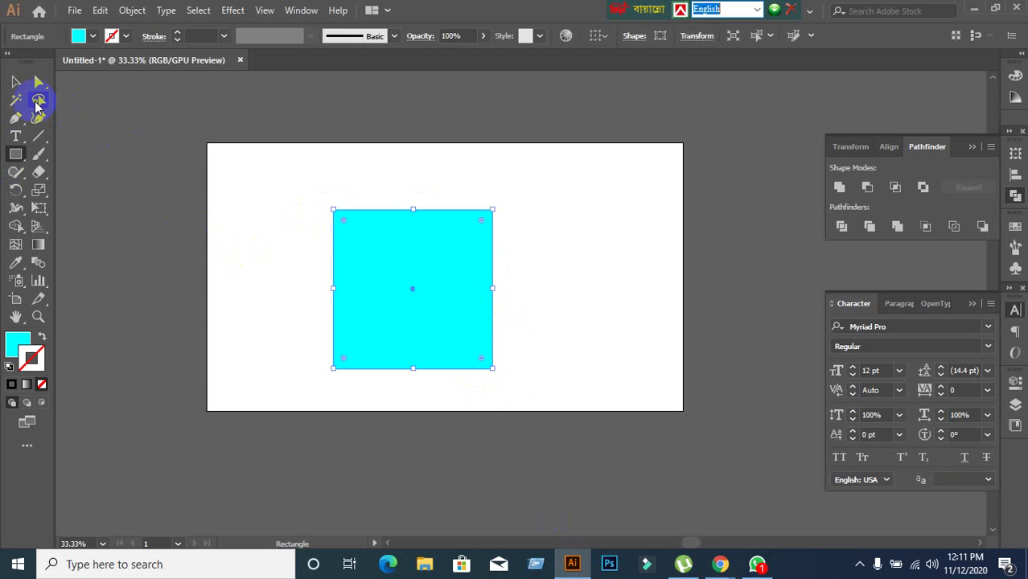
left_click(16, 81)
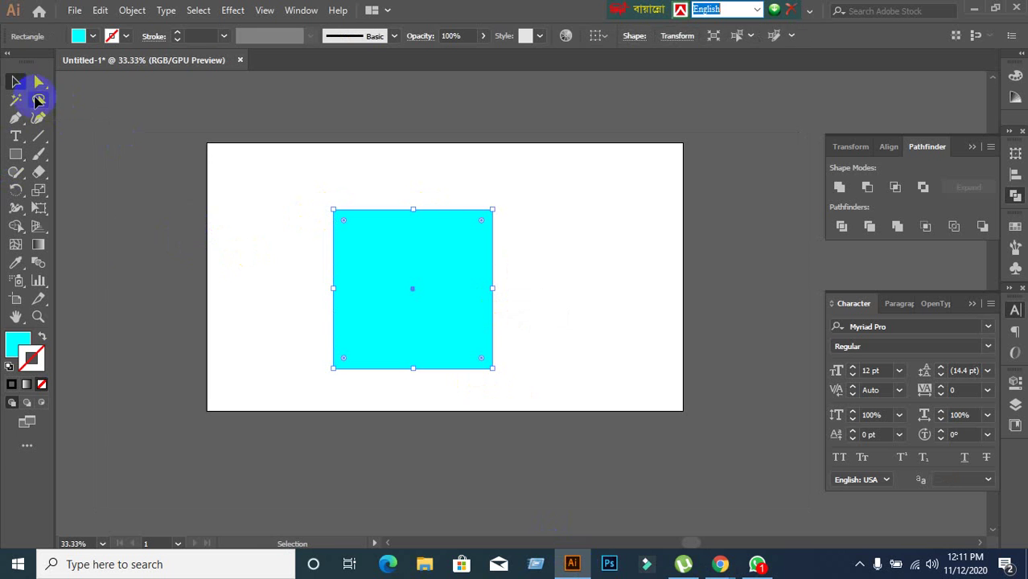
left_click(142, 256)
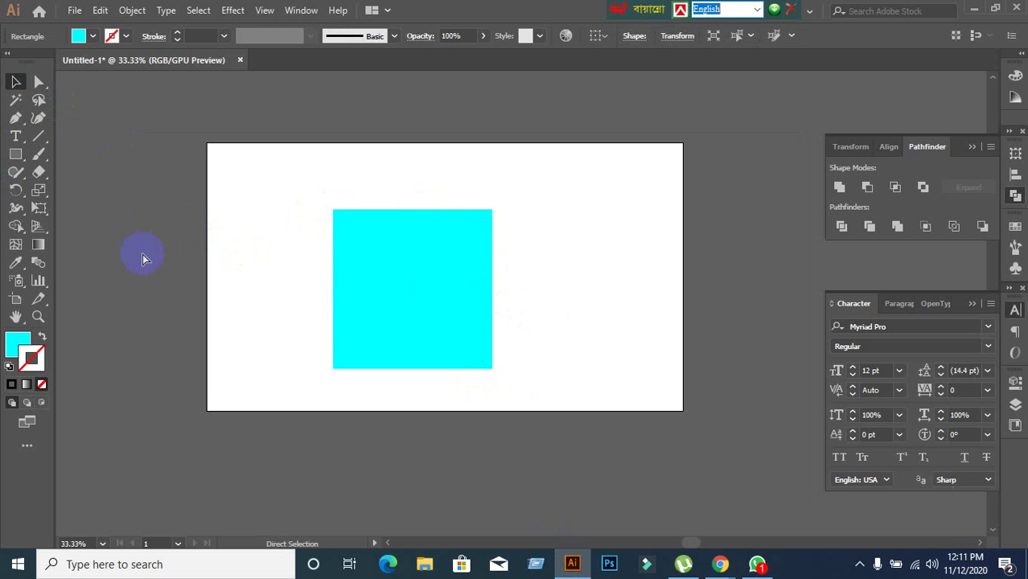
left_click(375, 240, "ctrl")
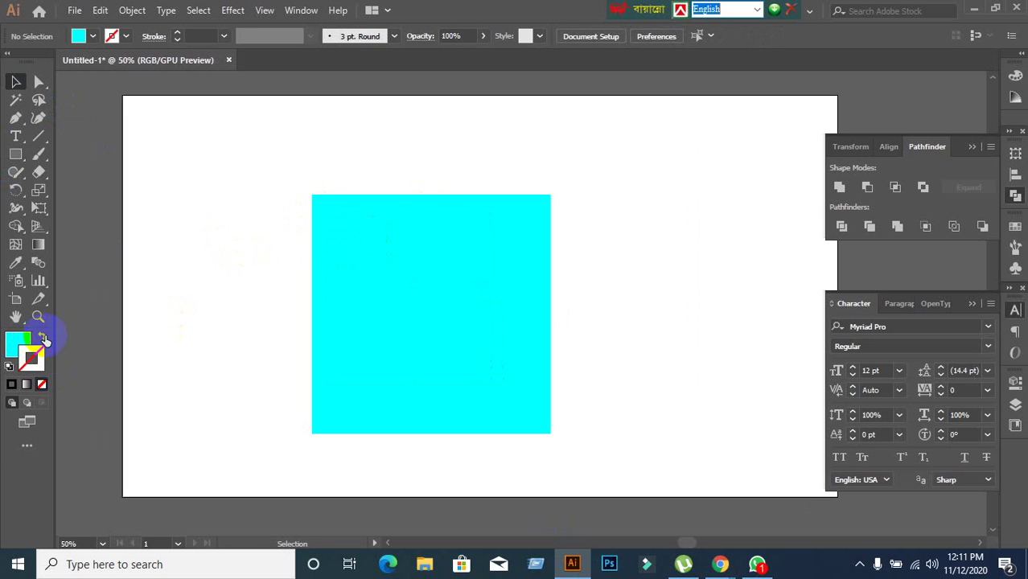
Set the drawing colors to no fill and a black stroke
left_click(43, 338)
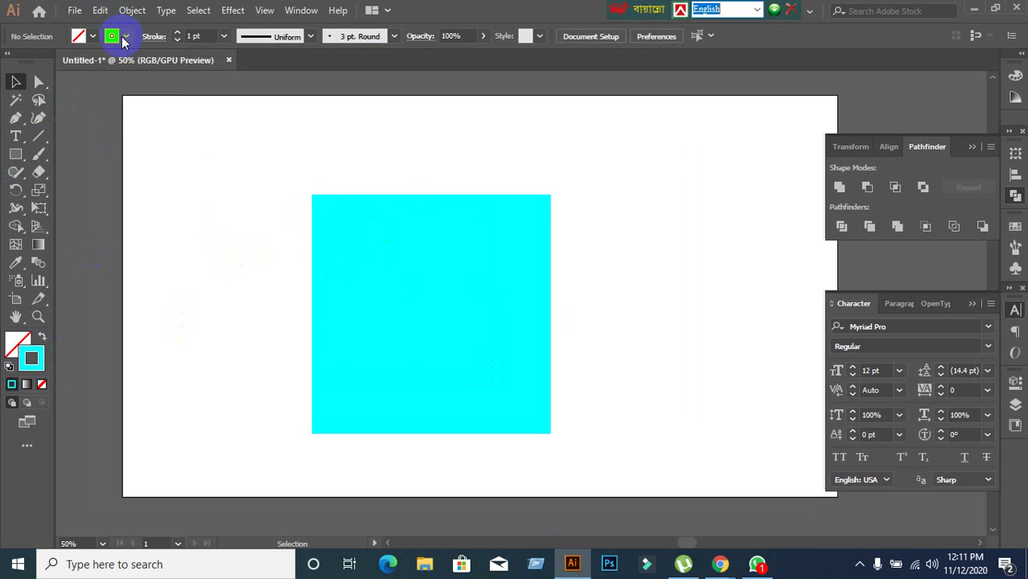
left_click(111, 35)
left_click(40, 63)
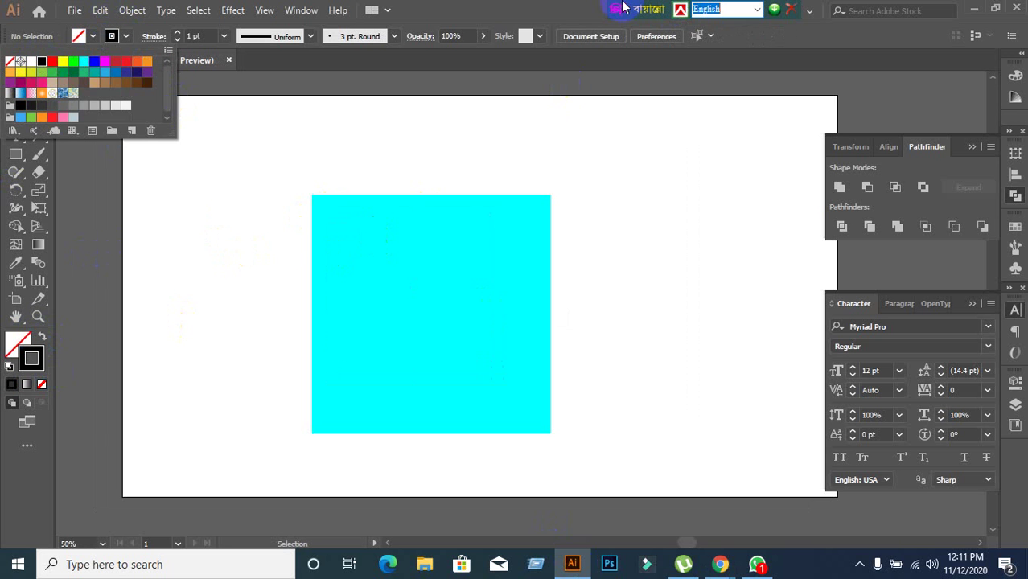
left_click(527, 11)
Trace the cyan square's outline with the Pen tool through its four corners, closing the path with straight segments
left_click(15, 118)
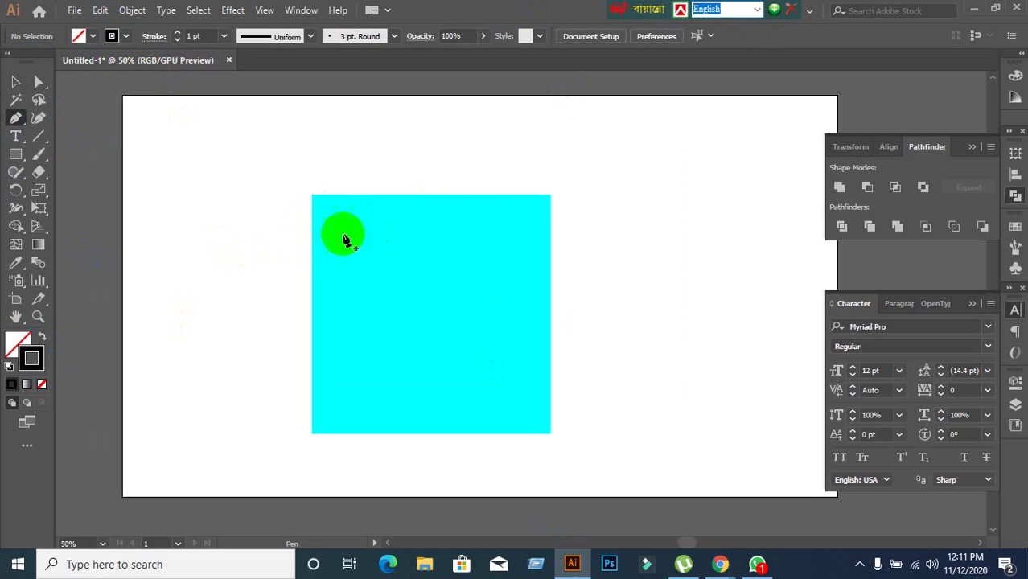
left_click(311, 195)
left_click(550, 196)
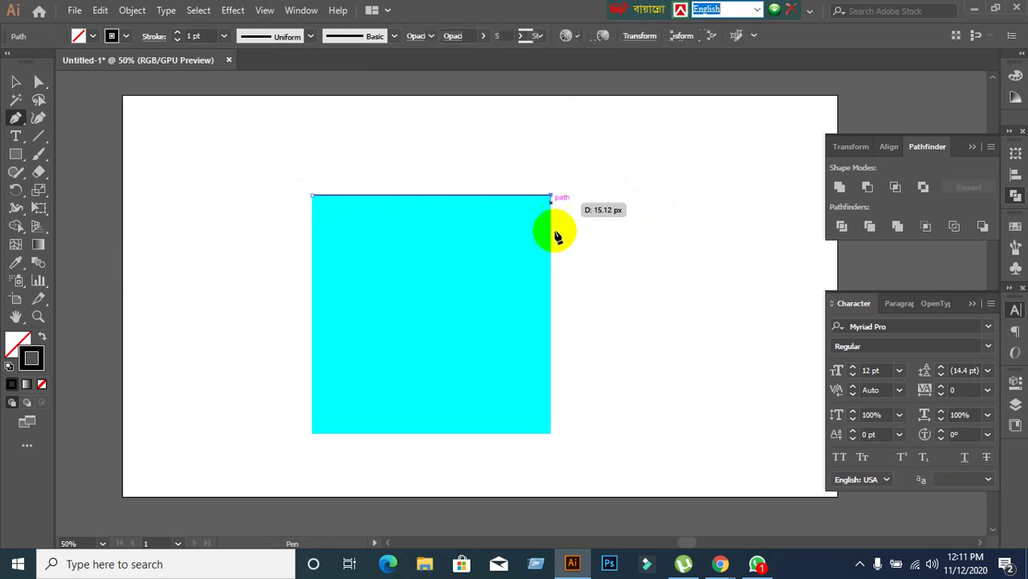
left_click(552, 434)
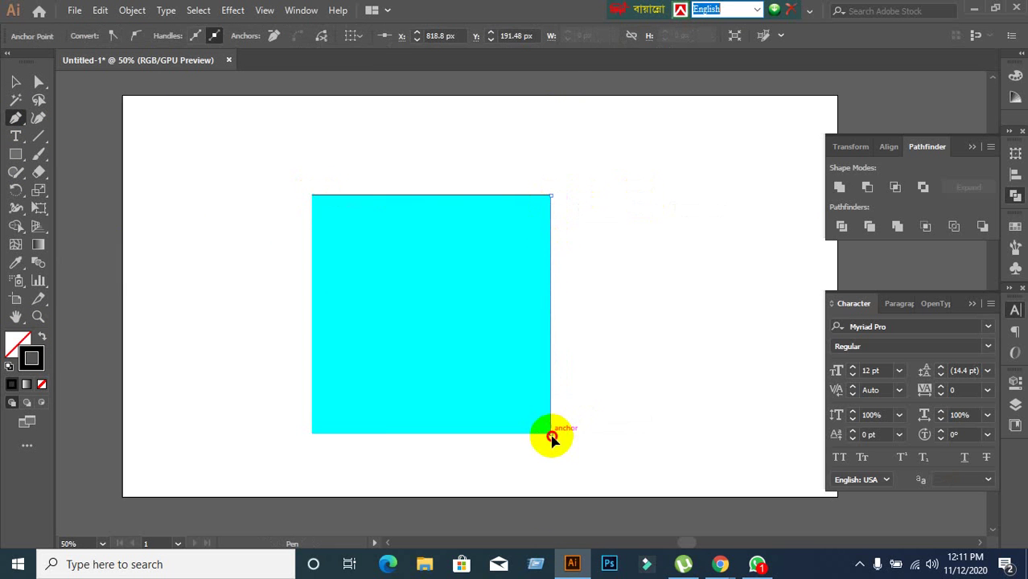
left_click(312, 435)
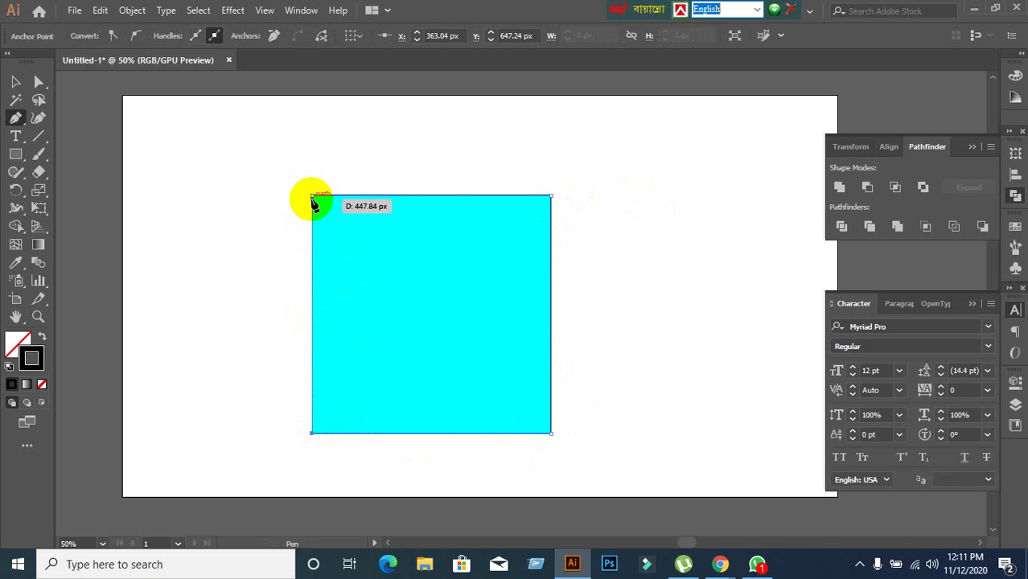
left_click_drag(311, 196, 327, 211)
key("ctrl+z")
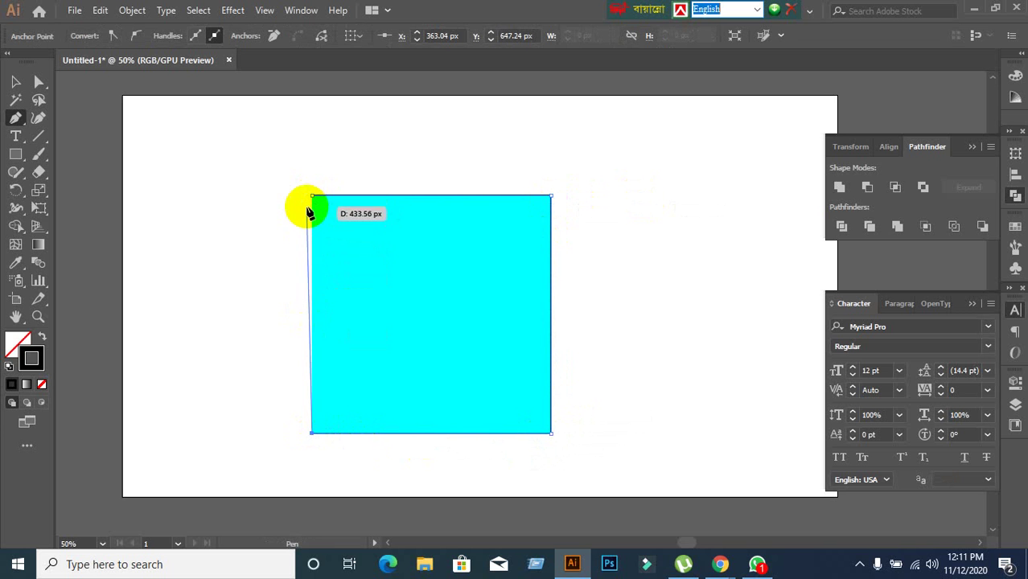
left_click(312, 197)
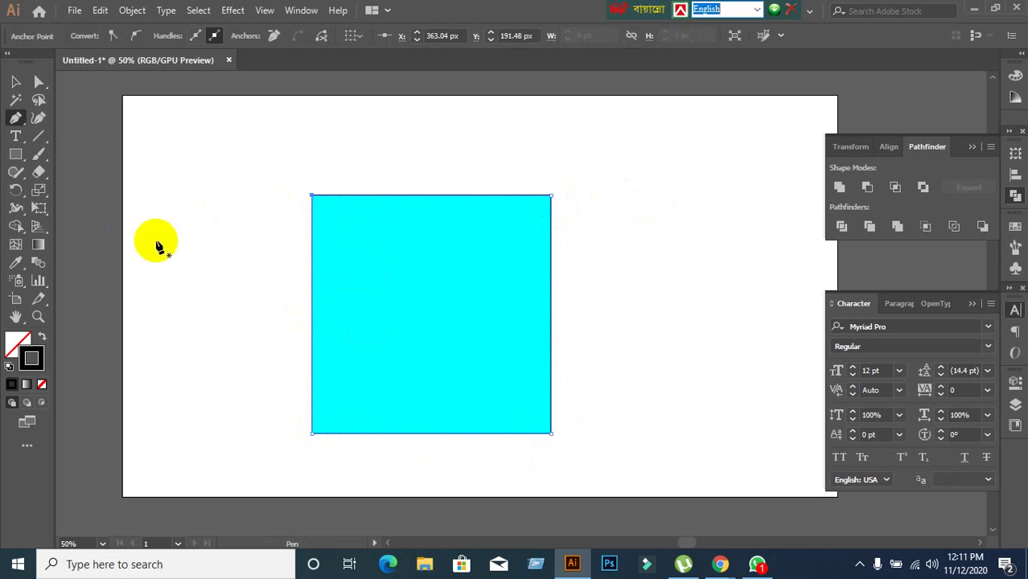
Draw a closed four-sided Pen path about 148 px wide inside the cyan square, and deselect it
left_click(395, 279)
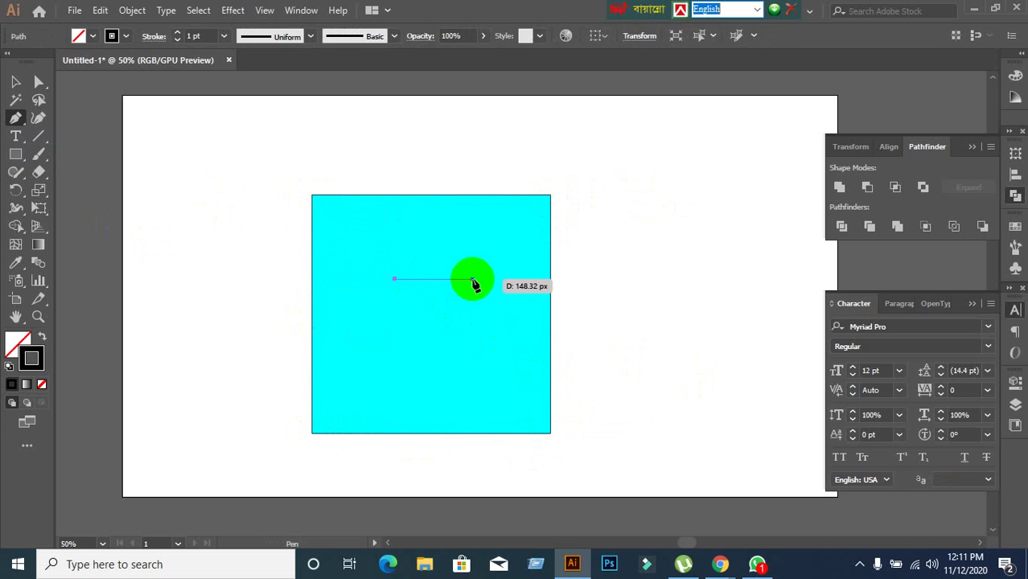
left_click(471, 279)
left_click(472, 347)
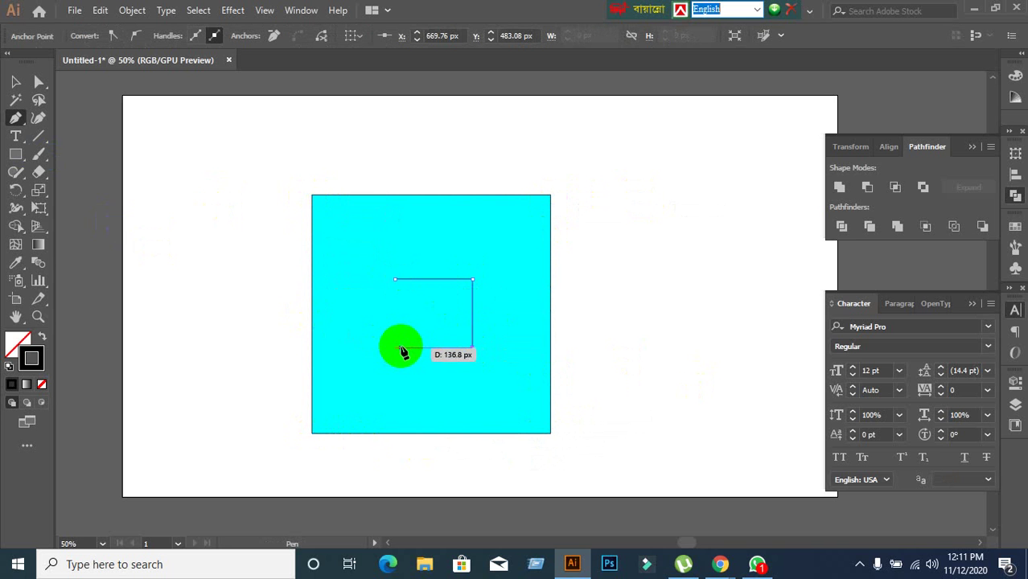
left_click(399, 348)
left_click(394, 280)
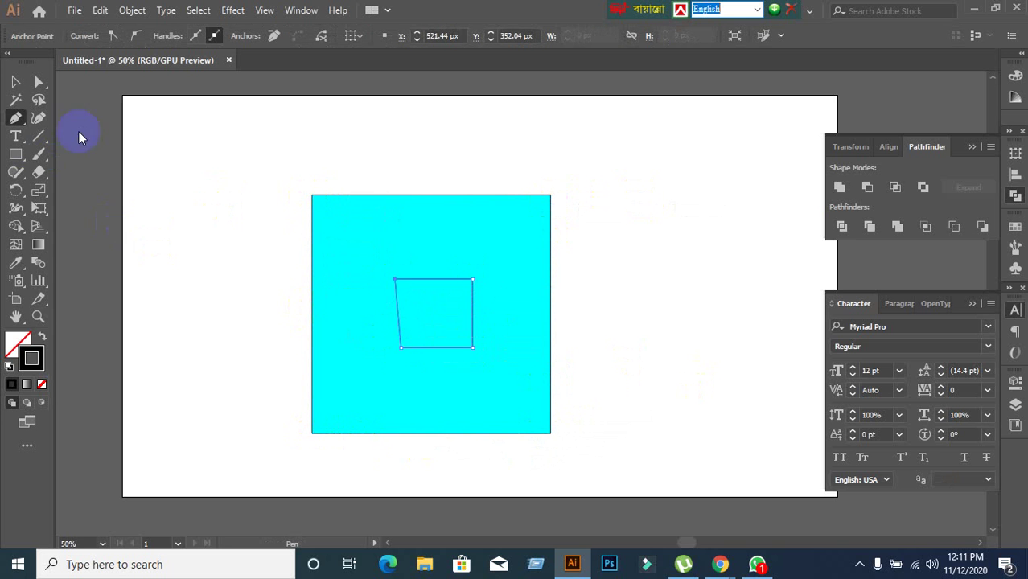
left_click(15, 81)
left_click(160, 186)
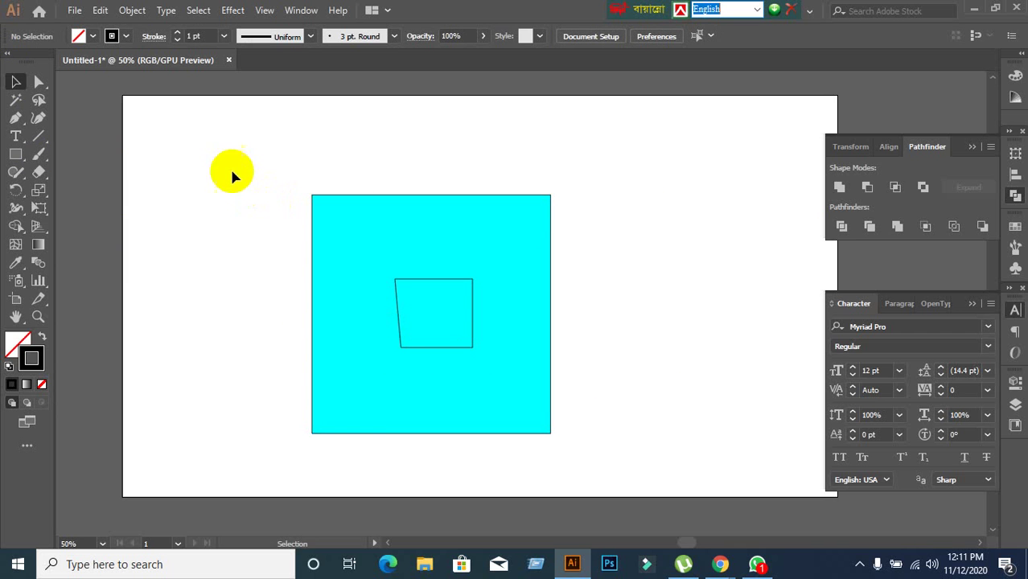
Fill the outer traced path around the cyan square with red and remove its stroke
left_click(17, 82)
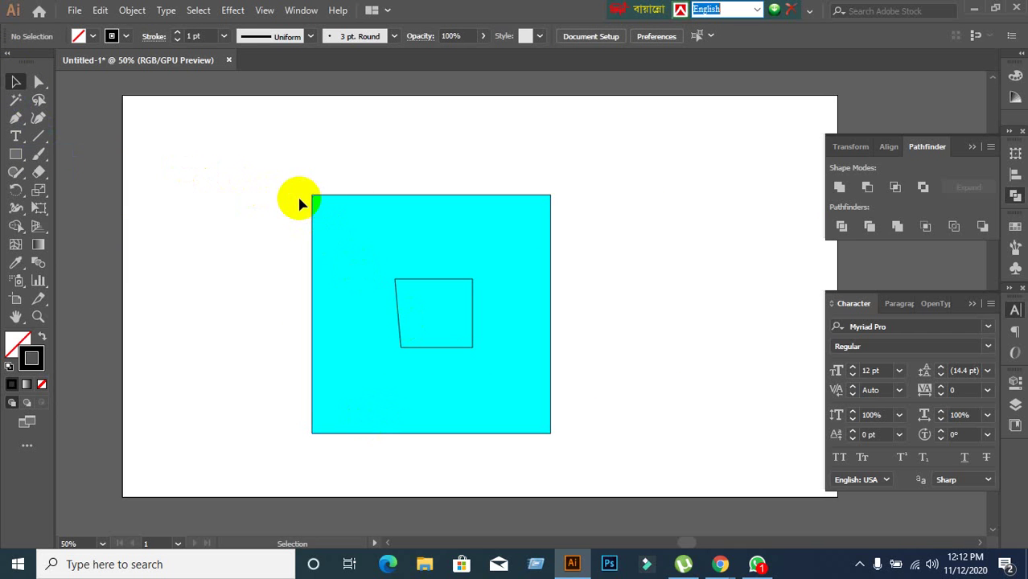
left_click(337, 220)
left_click(200, 353)
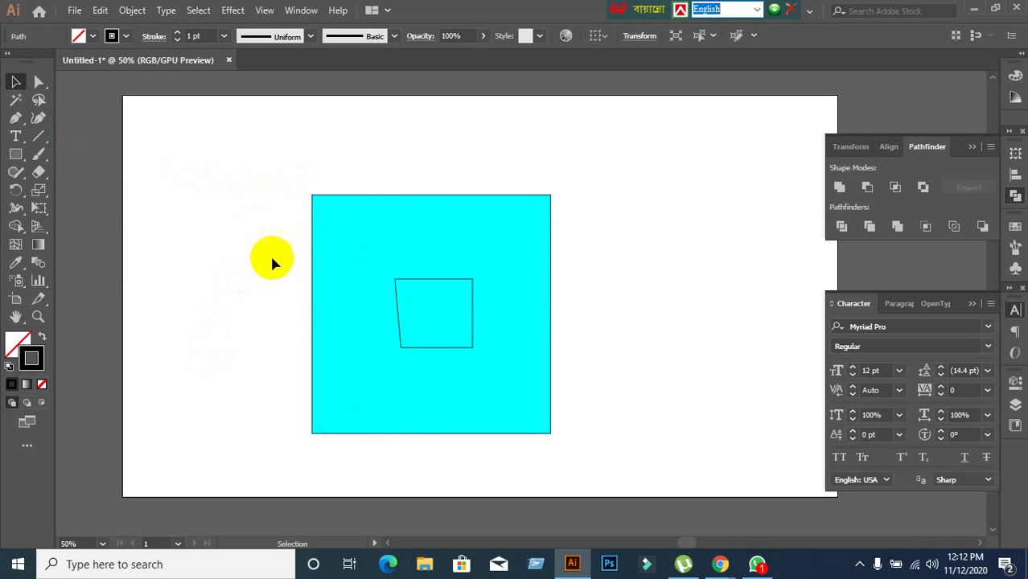
left_click(309, 208)
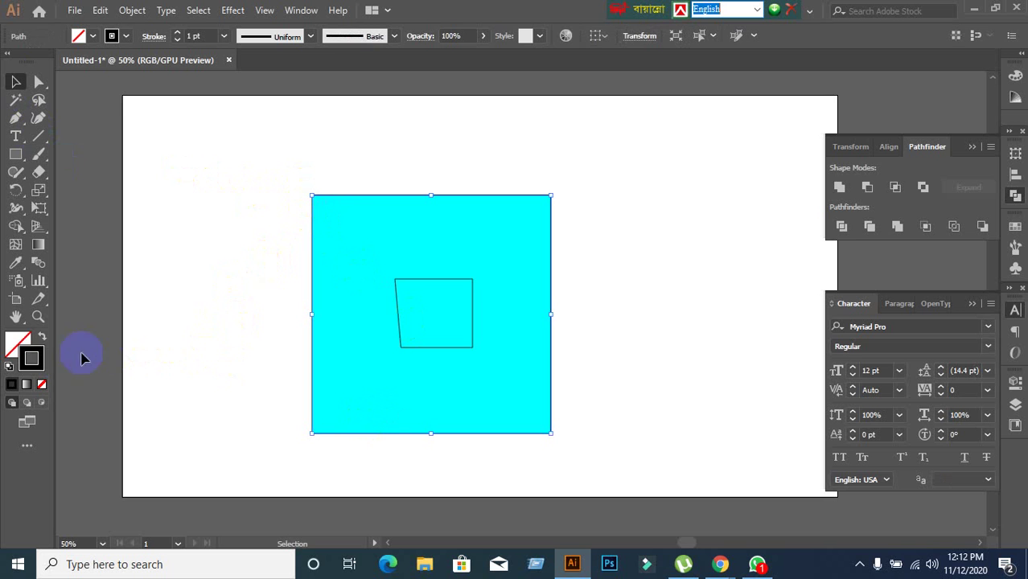
left_click(44, 340)
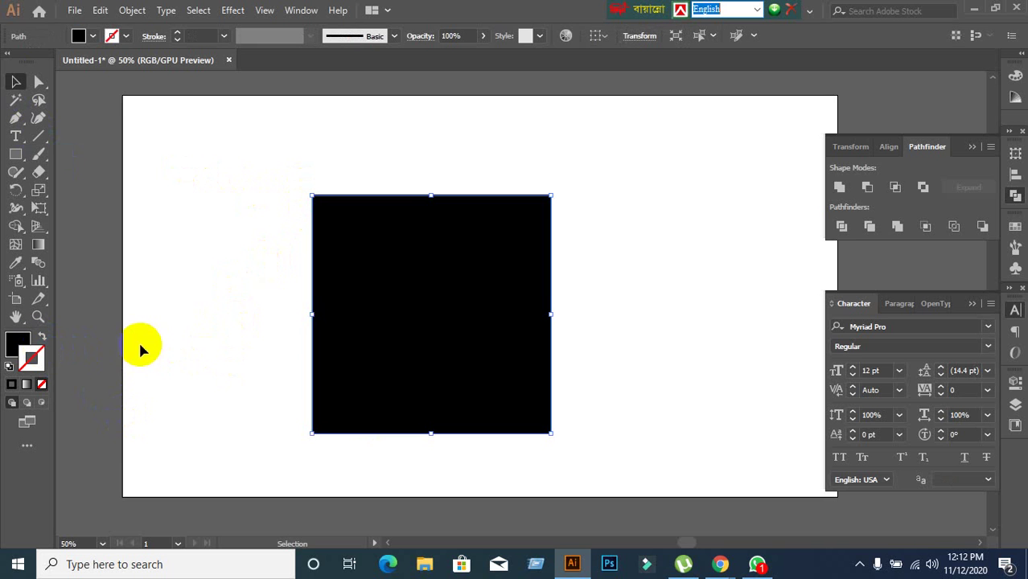
left_click(92, 37)
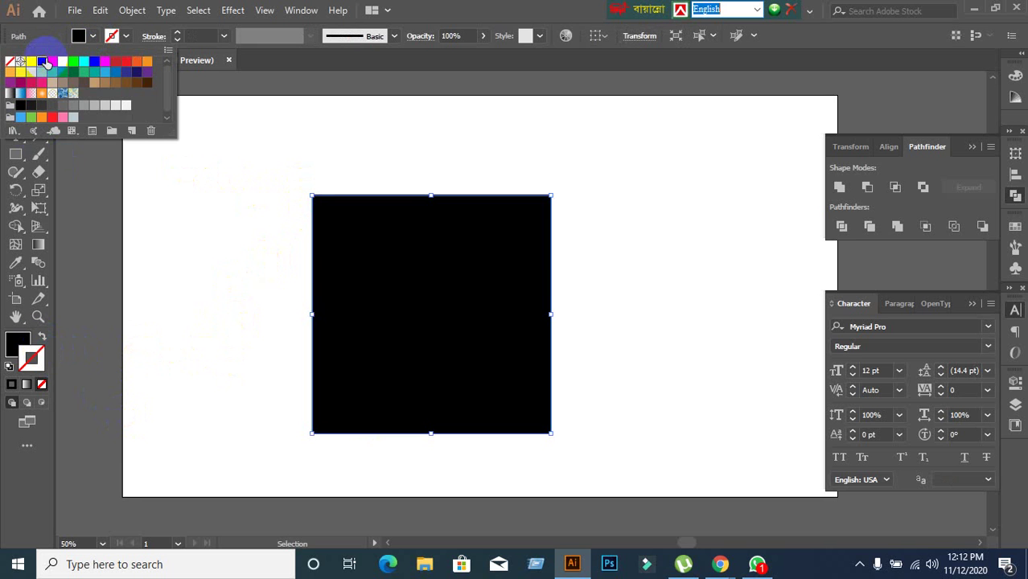
left_click(51, 62)
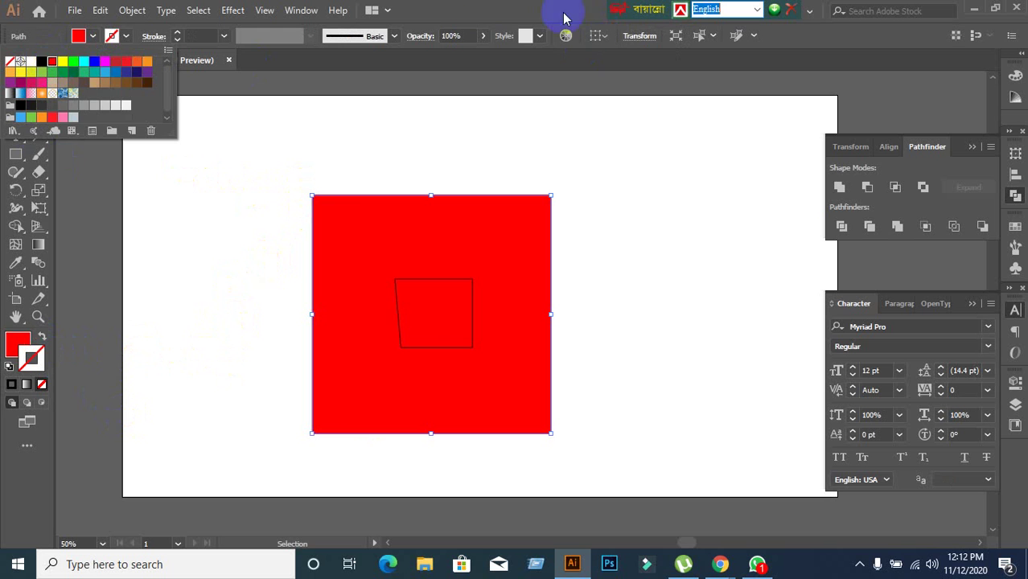
Fill the small inner four-sided path with yellow
left_click(452, 328)
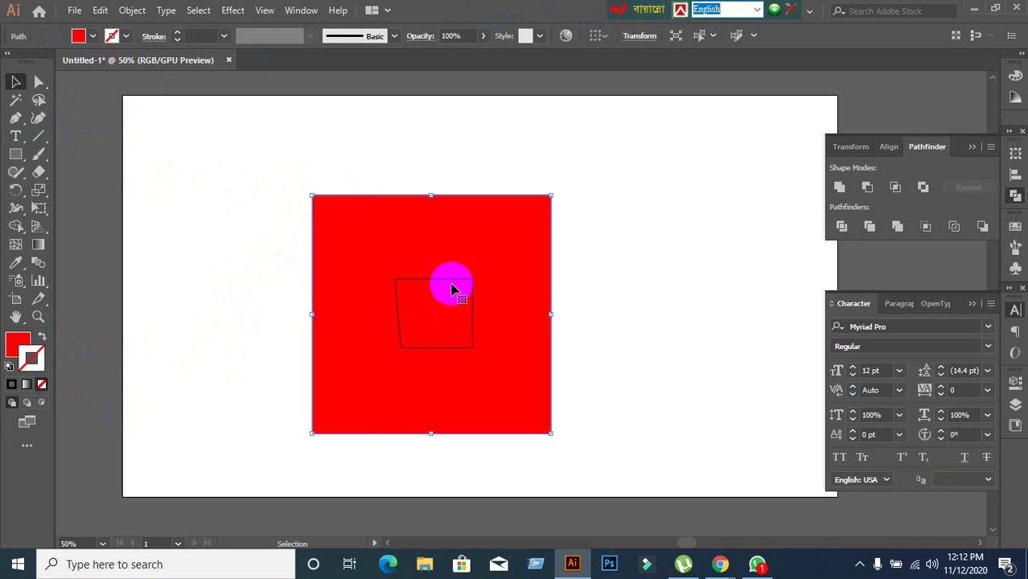
left_click(452, 288)
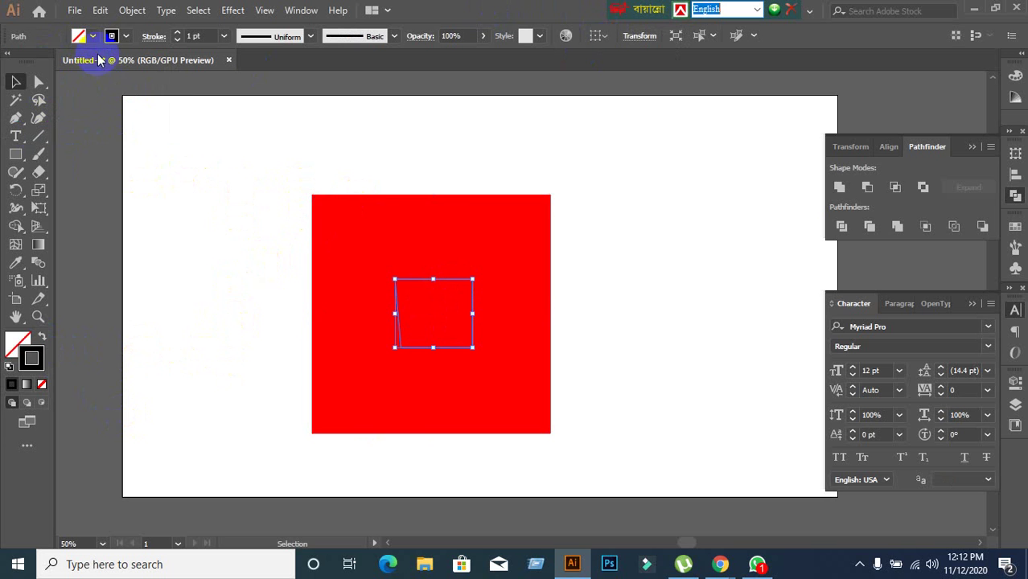
left_click(535, 335)
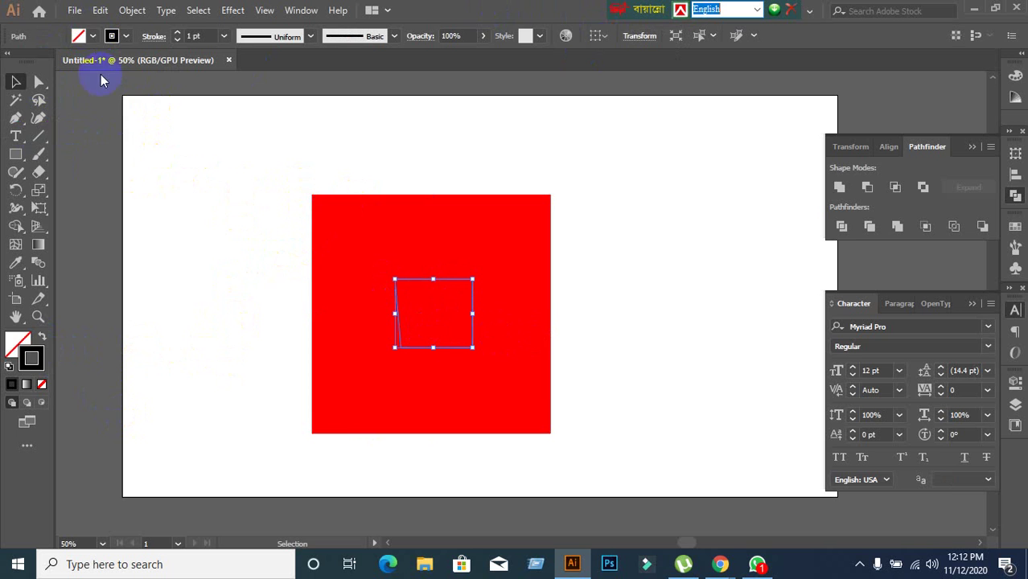
left_click(89, 38)
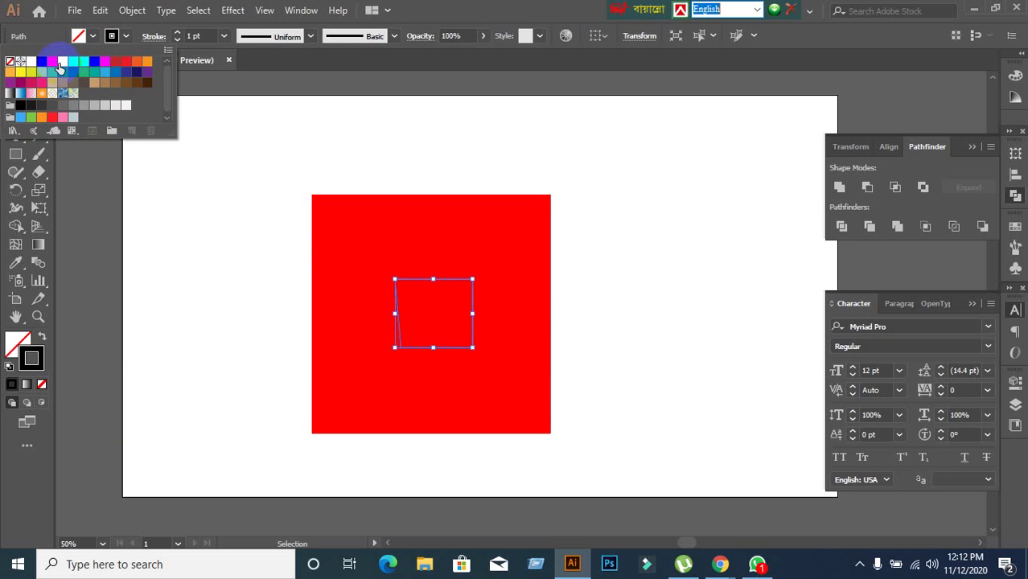
left_click(20, 72)
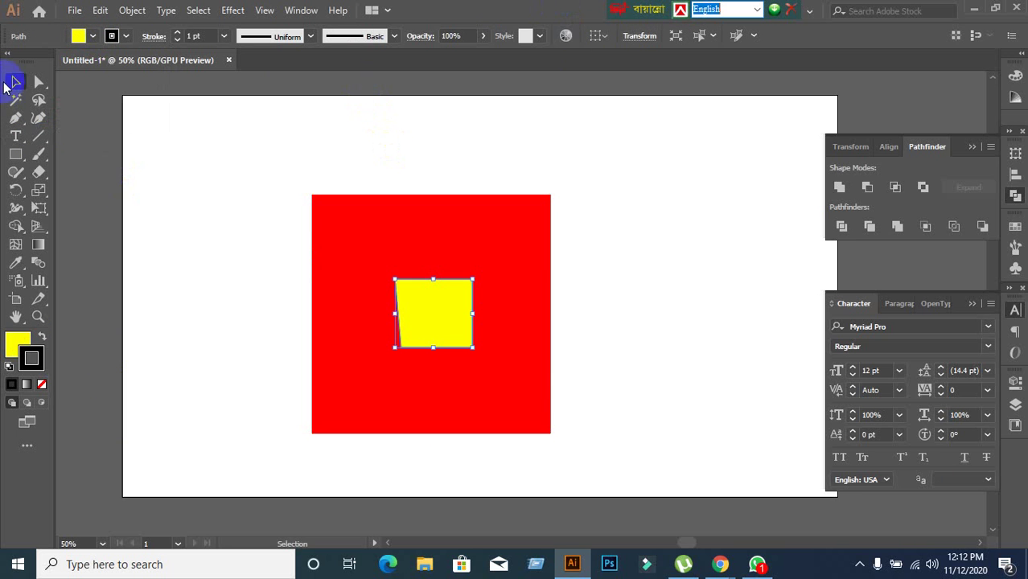
Select the red and yellow shapes together, subtract the yellow one with Minus Front as a compound shape, and expand the result
left_click_drag(254, 231, 543, 385)
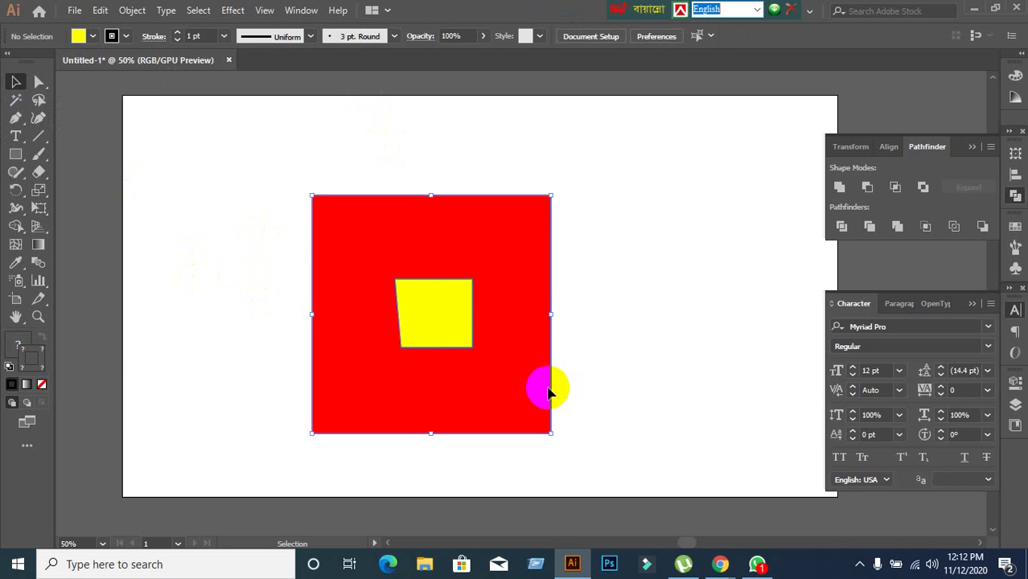
left_click(868, 188, "alt")
left_click(967, 186)
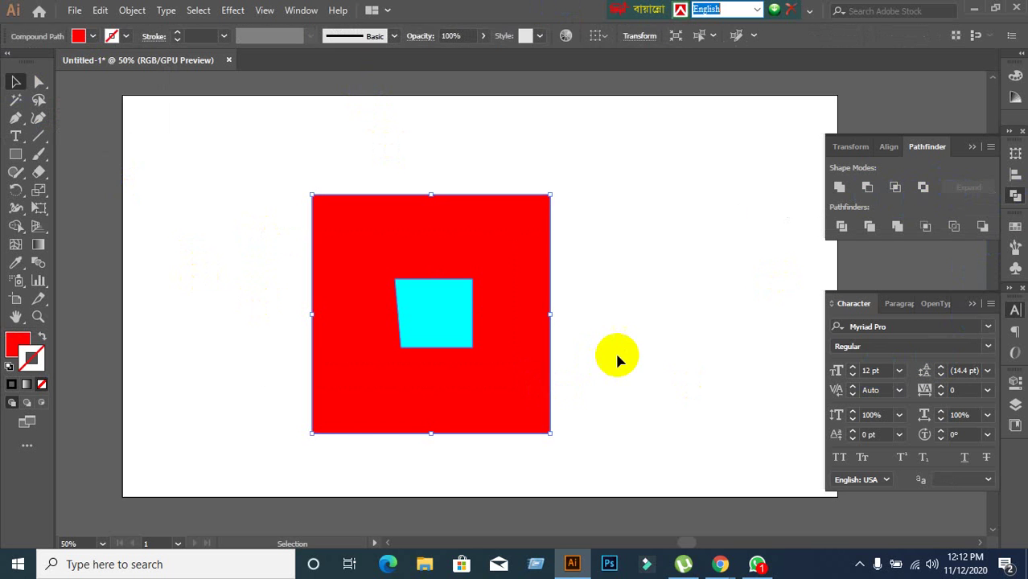
Move the red cut-out shape off the cyan square to its right side, and deselect it
left_click(618, 360)
left_click_drag(509, 389, 781, 375)
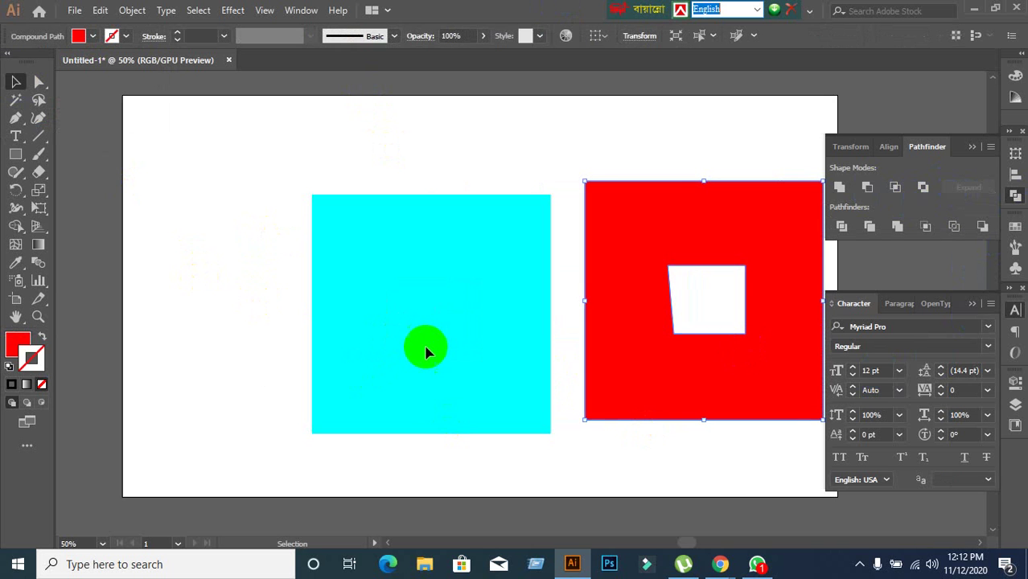
left_click(271, 296)
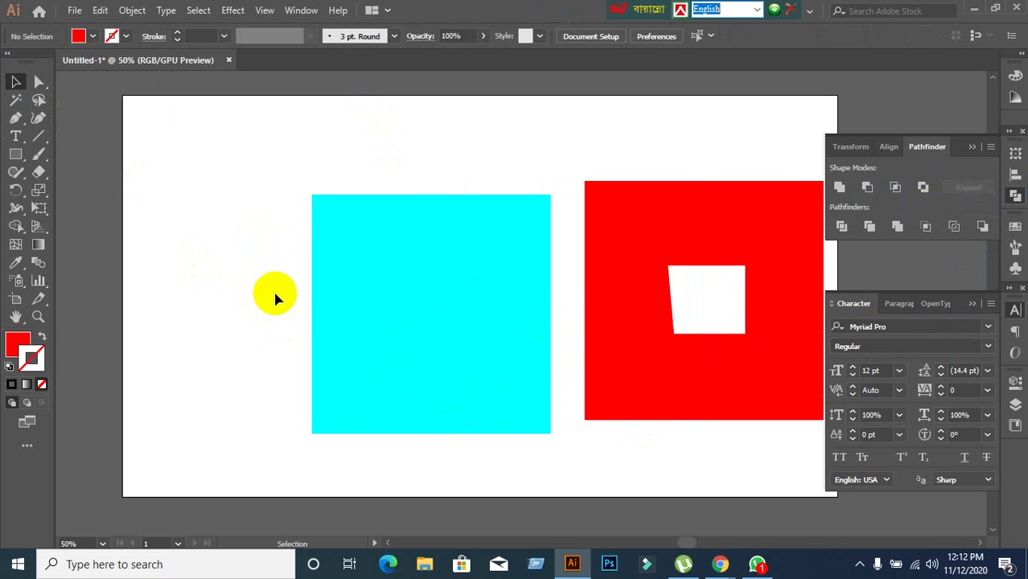
Unlock the cyan square and delete it together with the red cut-out shape, leaving the artboard empty
key("ctrl+alt")
key("ctrl+alt+2")
left_click(276, 296)
scroll(629, 291, "down", 1)
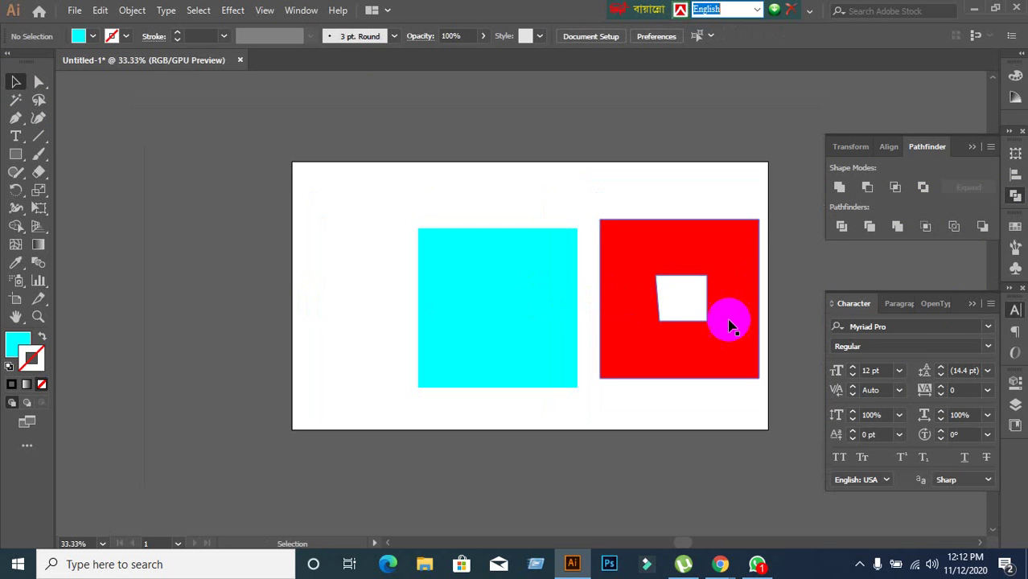
scroll(730, 323, "up", 1)
scroll(670, 280, "down", 1)
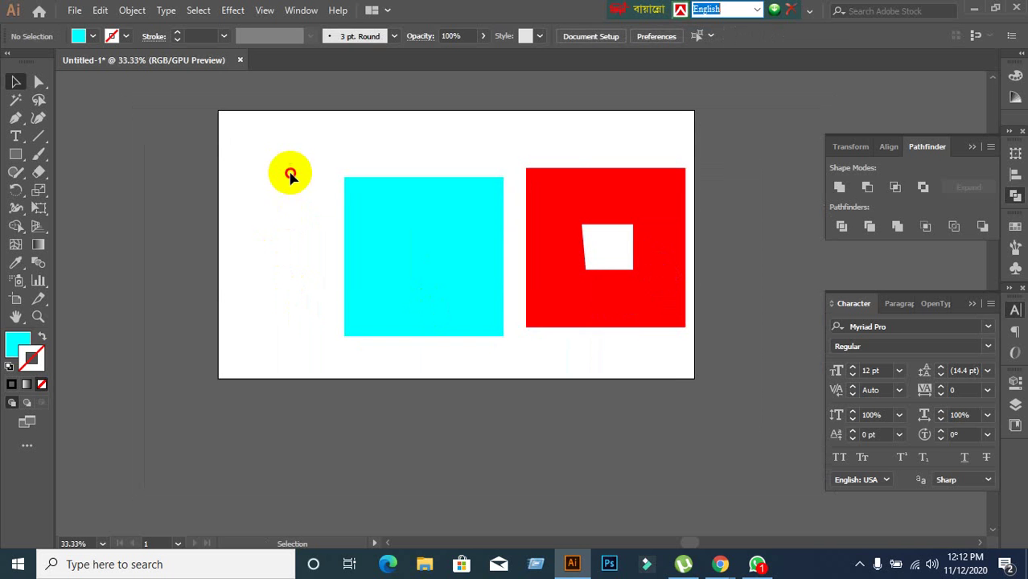
left_click_drag(290, 174, 656, 405)
key("Delete")
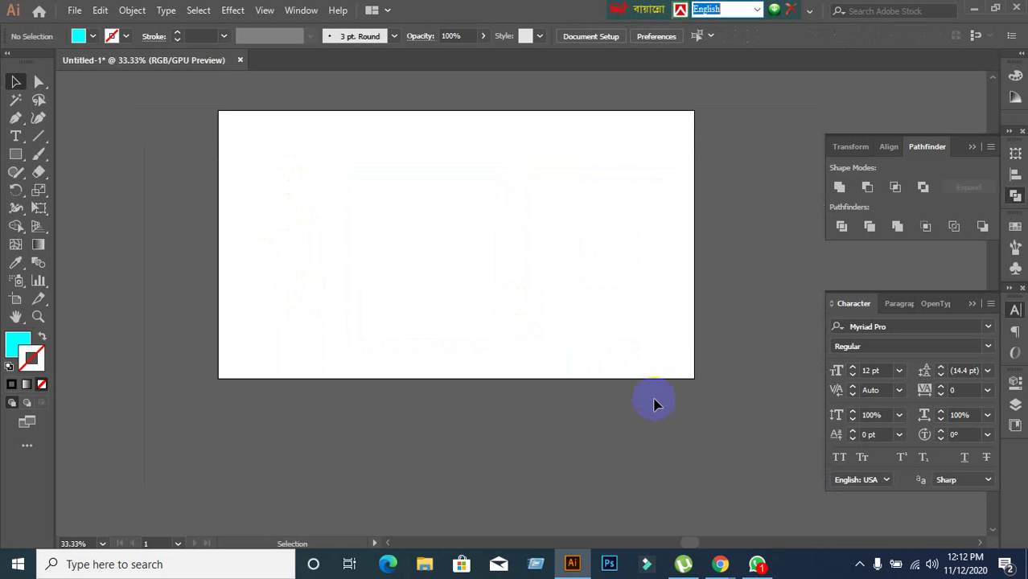
Switch to the Google Meet call in Chrome and stop presenting the screen
mouse_move(719, 563)
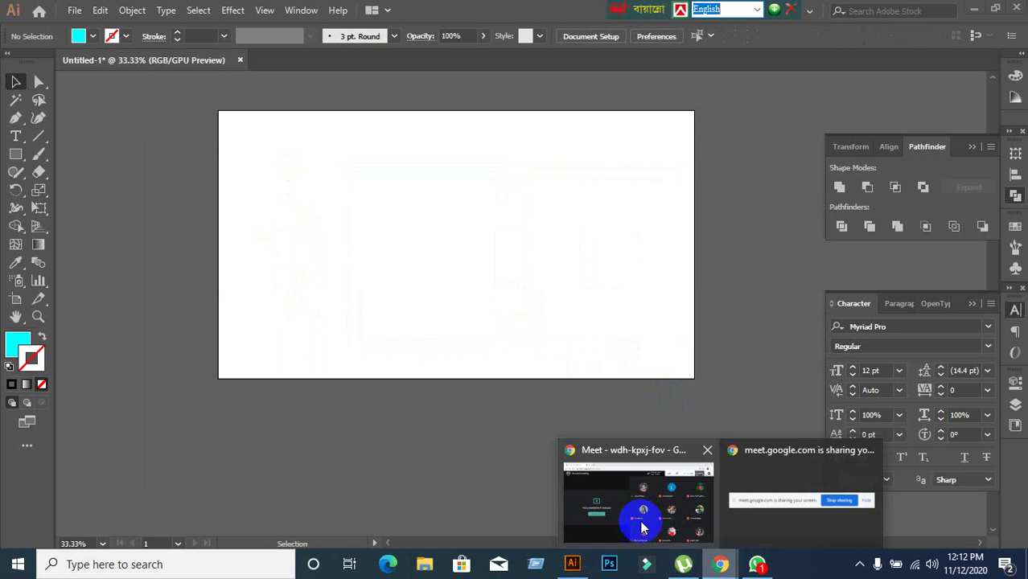
left_click(639, 517)
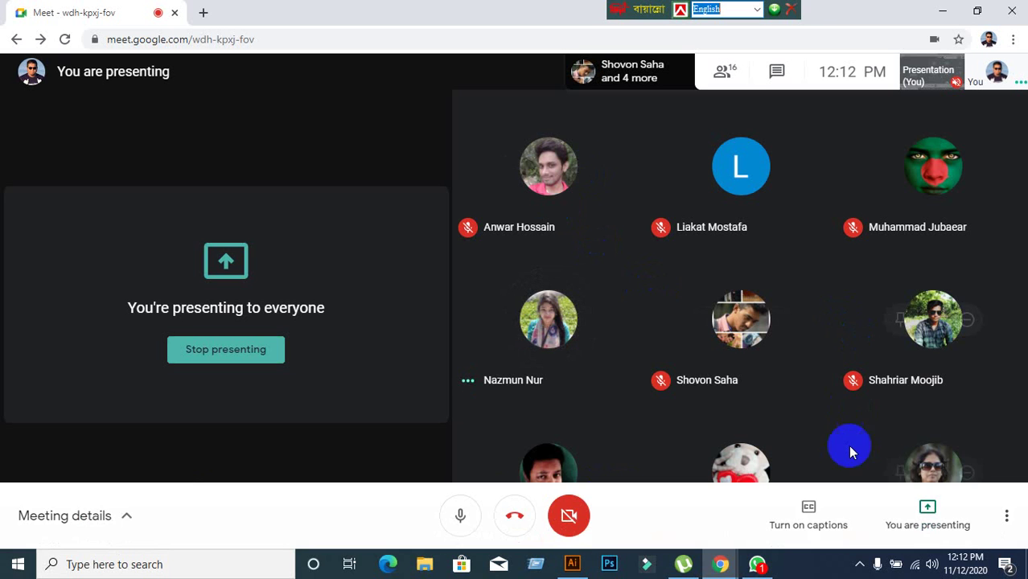
left_click(899, 516)
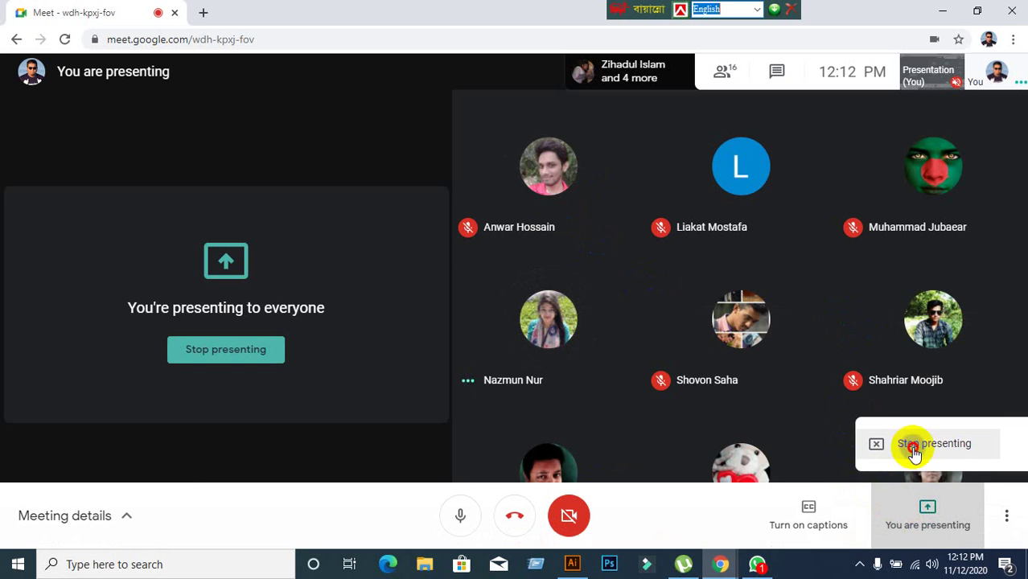
left_click(909, 443)
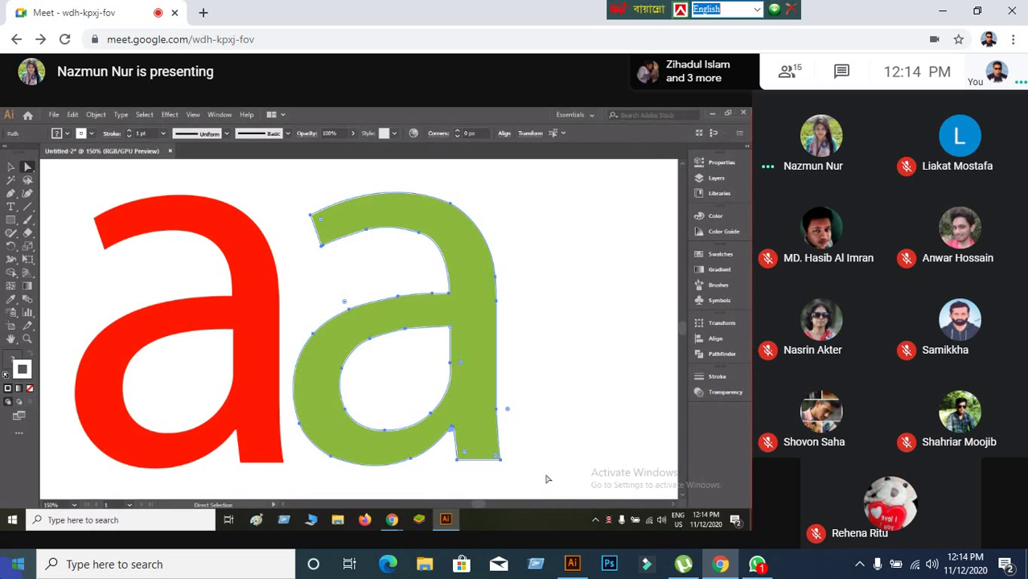
Examine the outline and anchor points of the student's green traced letter "a" at 200% and 300% in the shared presentation
key("v")
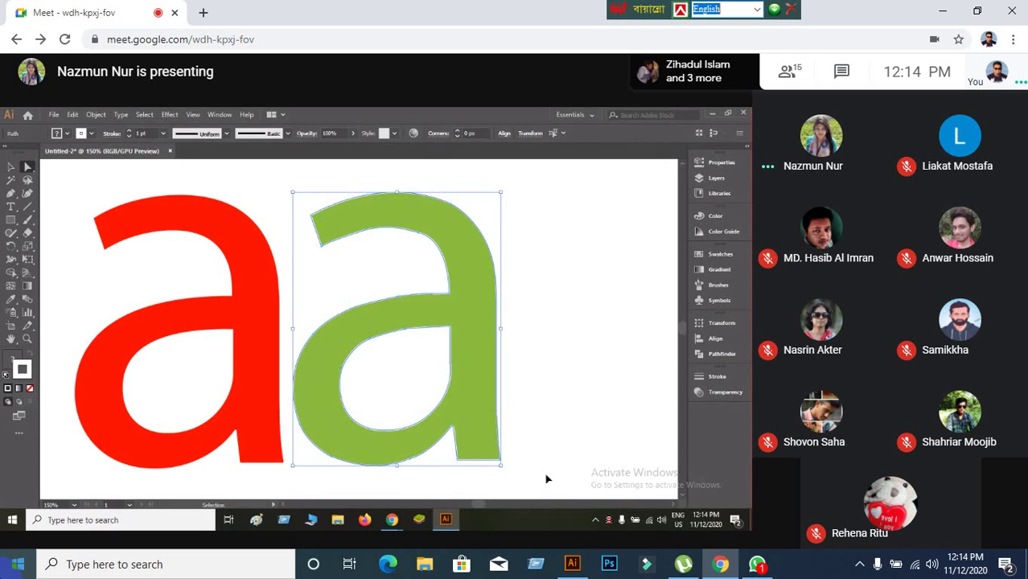
key("ctrl+=")
key("ctrl+=")
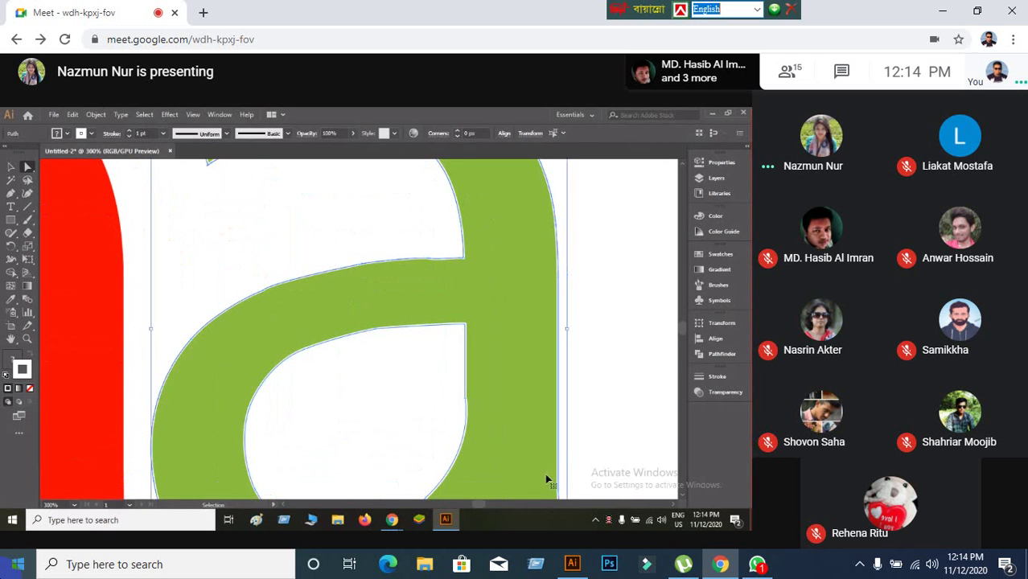
key("ctrl+minus")
key("a")
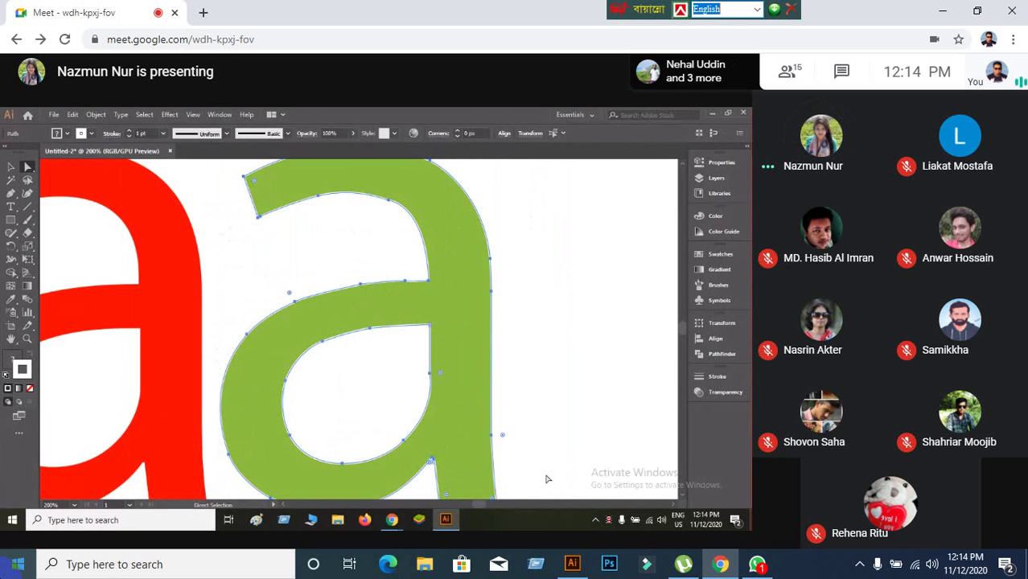
scroll(505, 363, "up", 3)
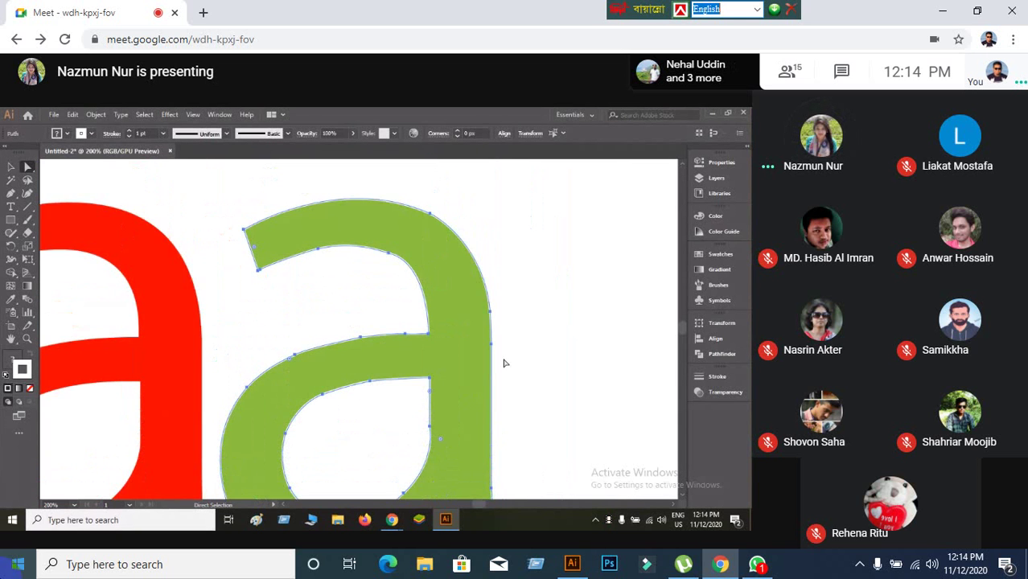
scroll(504, 364, "up", 3)
scroll(505, 364, "up", 1)
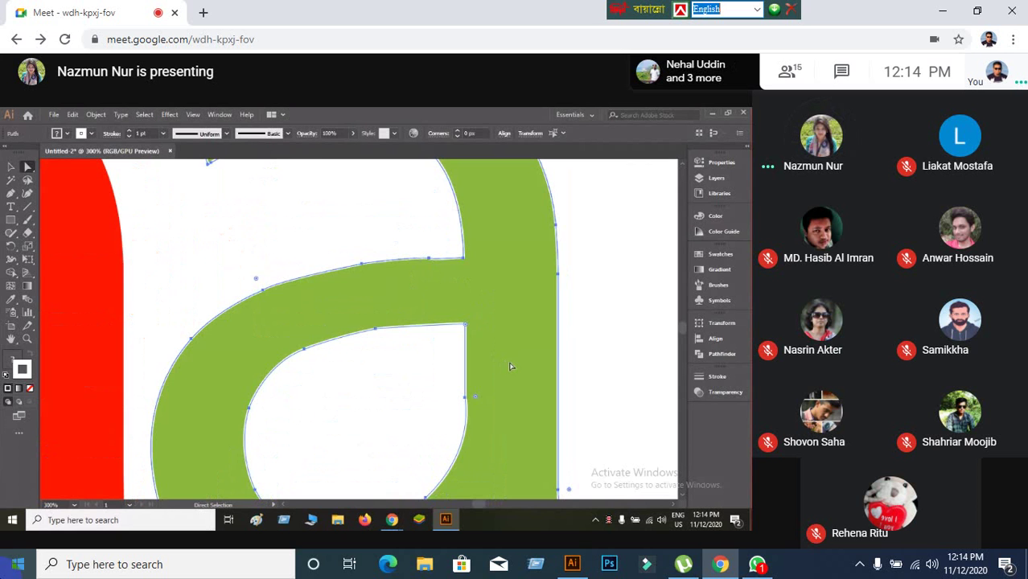
scroll(358, 314, "down", 3)
scroll(360, 319, "up", 3)
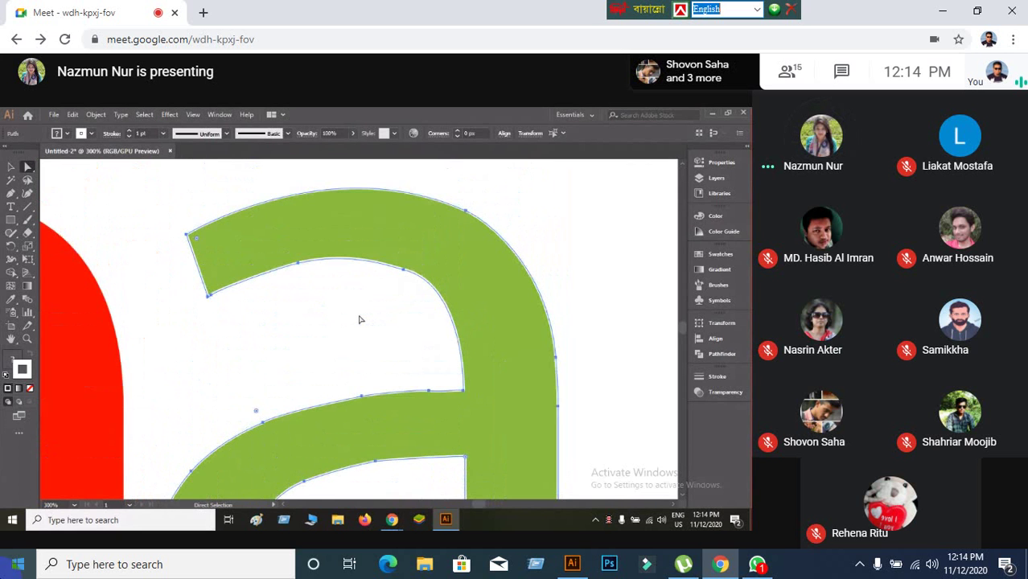
scroll(360, 319, "up", 1)
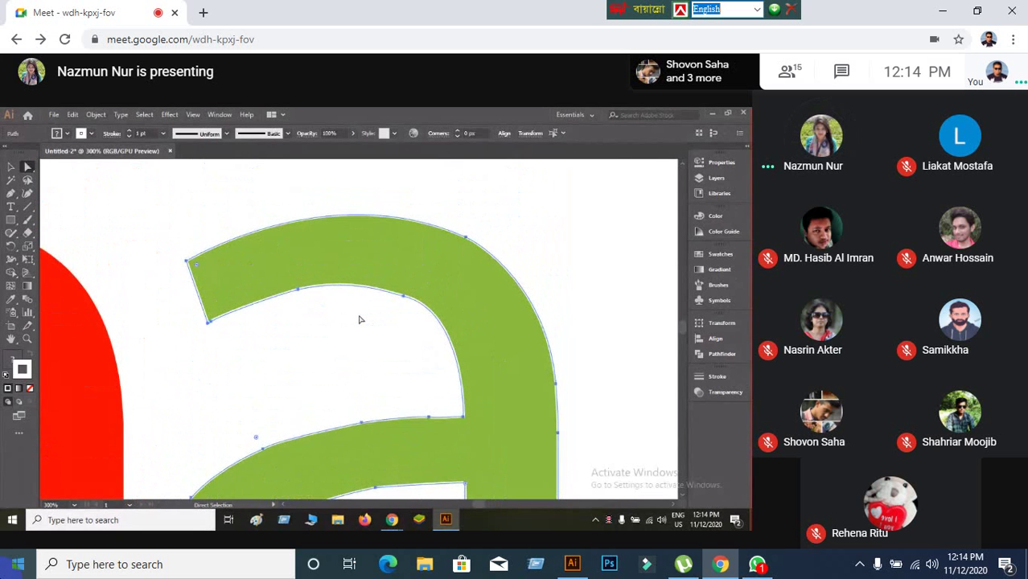
scroll(361, 319, "up", 1)
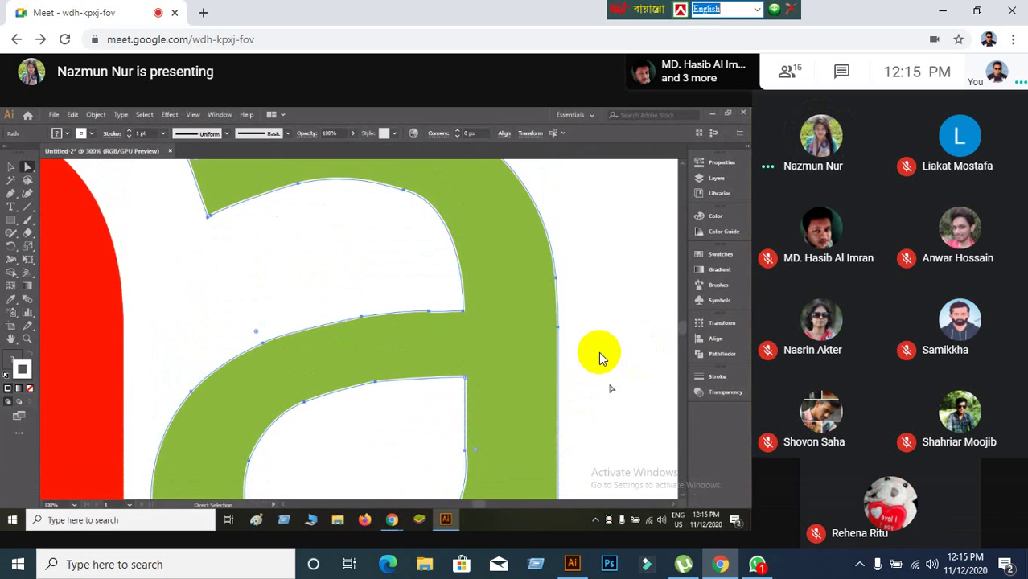
mouse_move(454, 413)
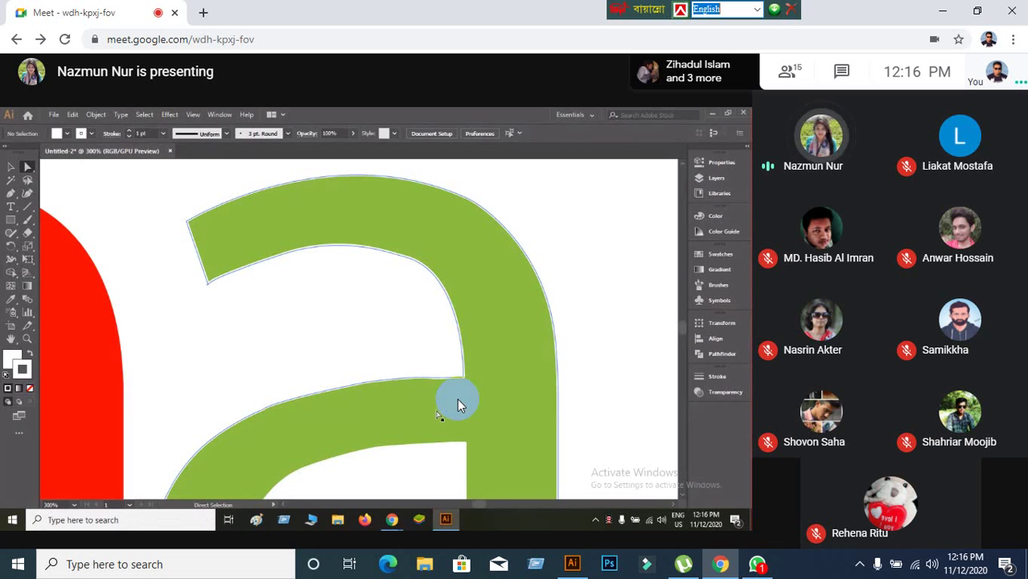
mouse_move(581, 405)
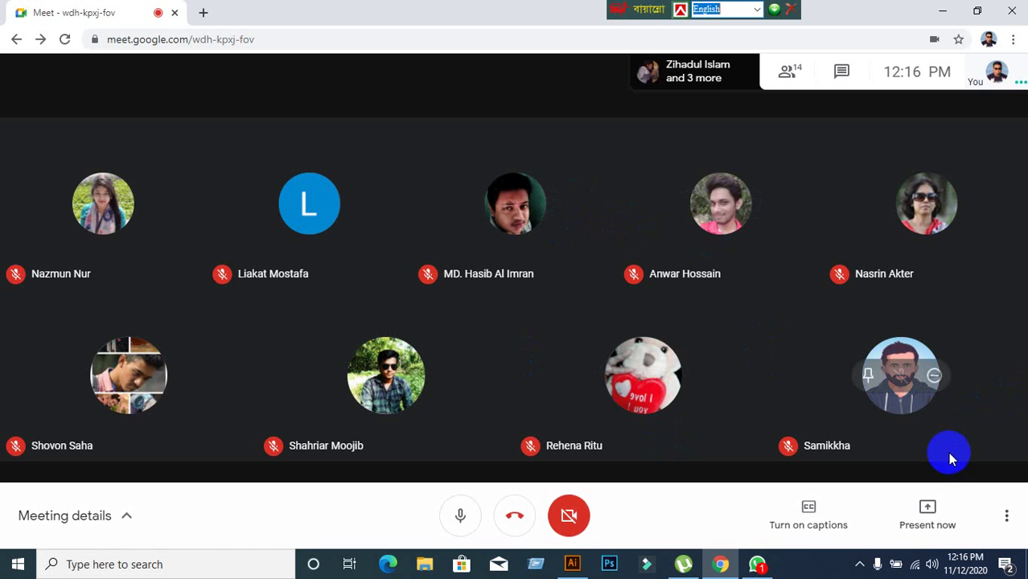
Present the entire screen to the meeting participants
left_click(939, 514)
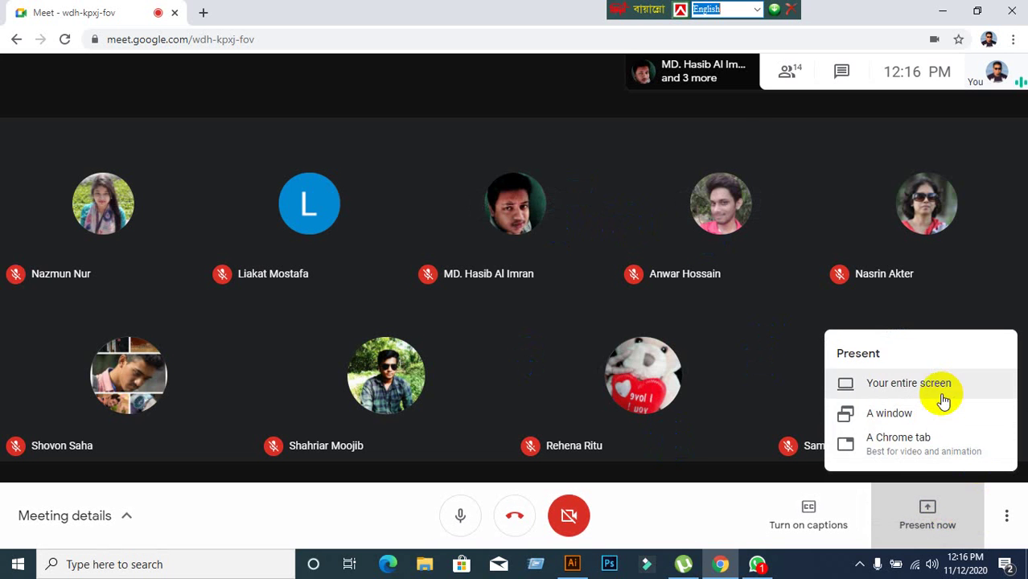
left_click(943, 400)
left_click(564, 276)
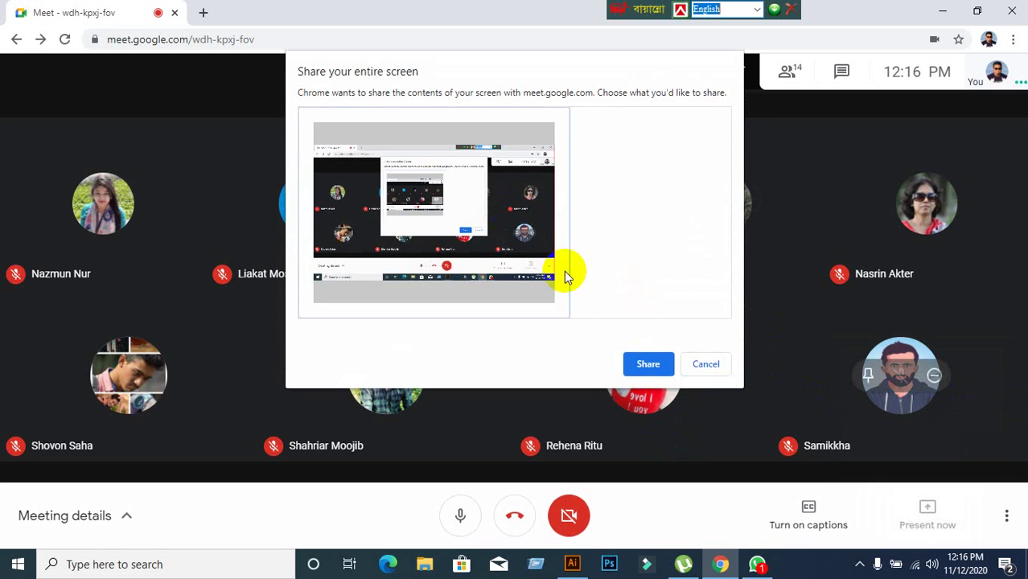
left_click(652, 363)
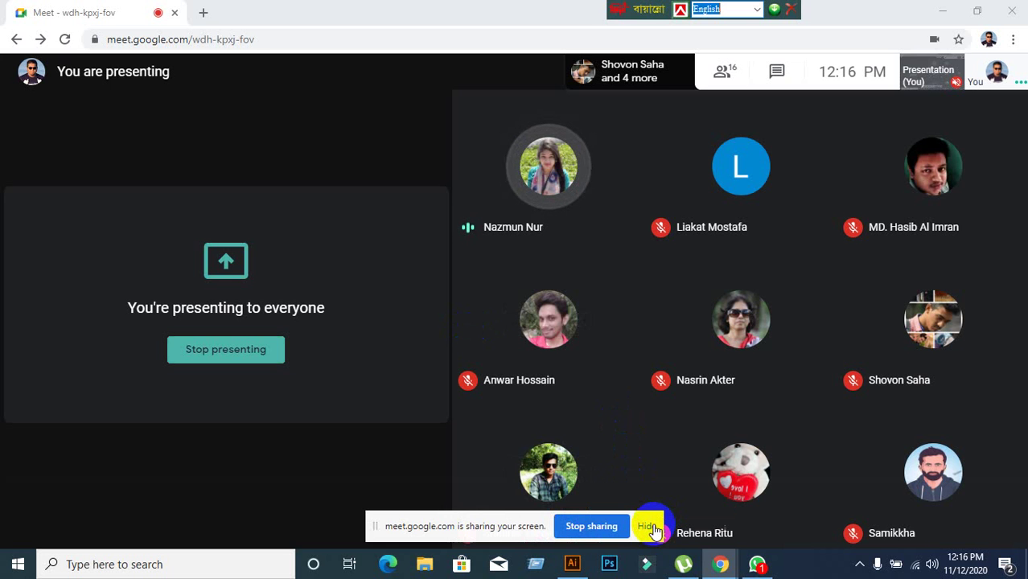
Hide the screen-sharing notice and switch to the empty artboard in Illustrator
left_click(648, 527)
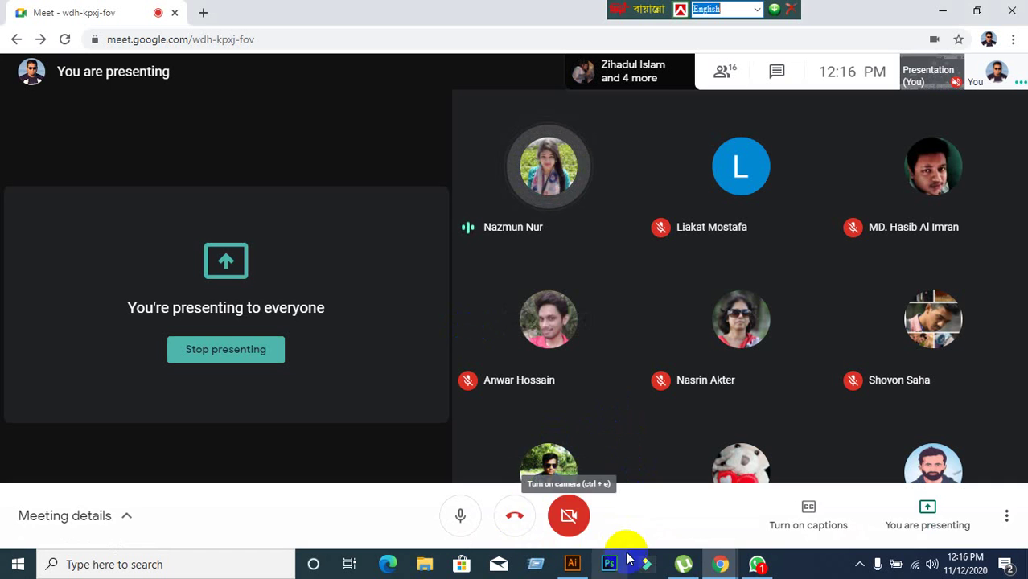
mouse_move(584, 569)
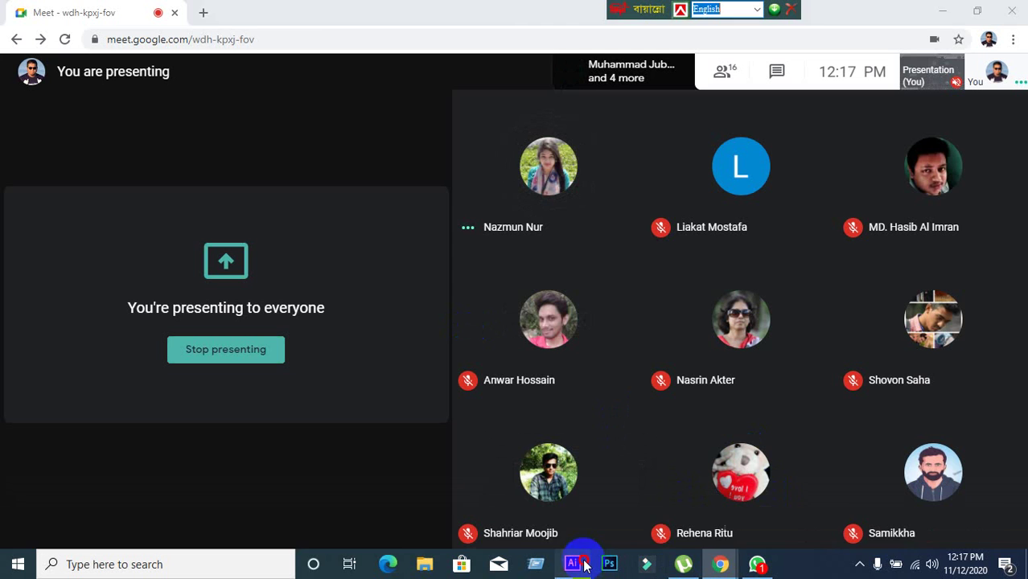
left_click(576, 563)
scroll(416, 234, "up", 2)
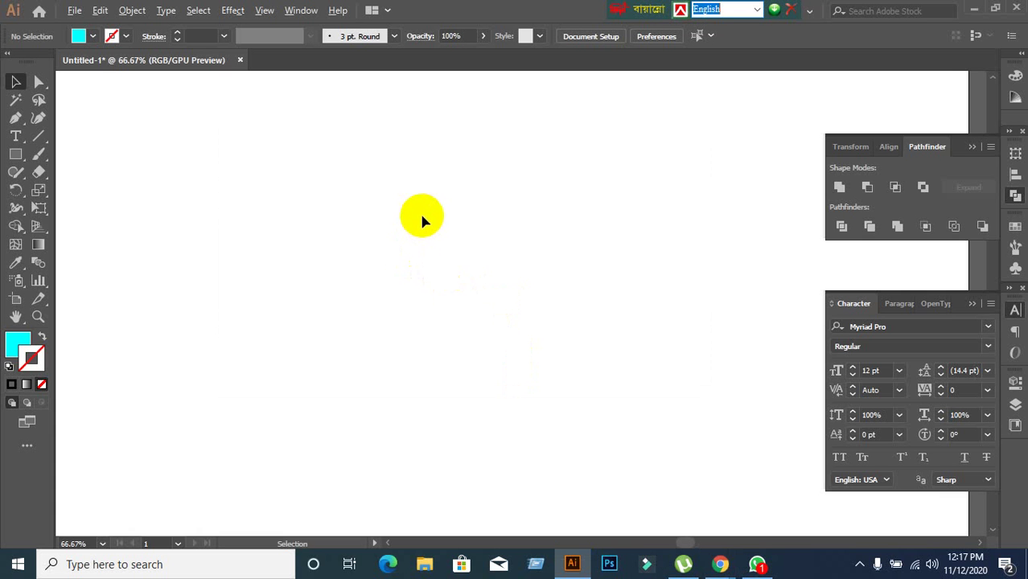
scroll(432, 210, "down", 1)
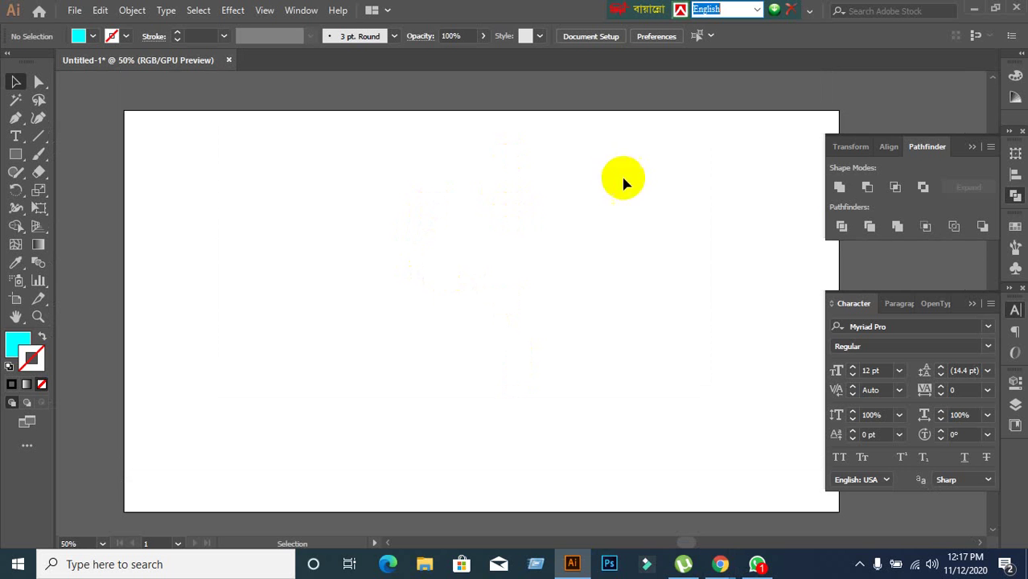
Collapse the Pathfinder and Character panels and swap the fill and stroke colours
left_click(973, 148)
left_click(973, 8)
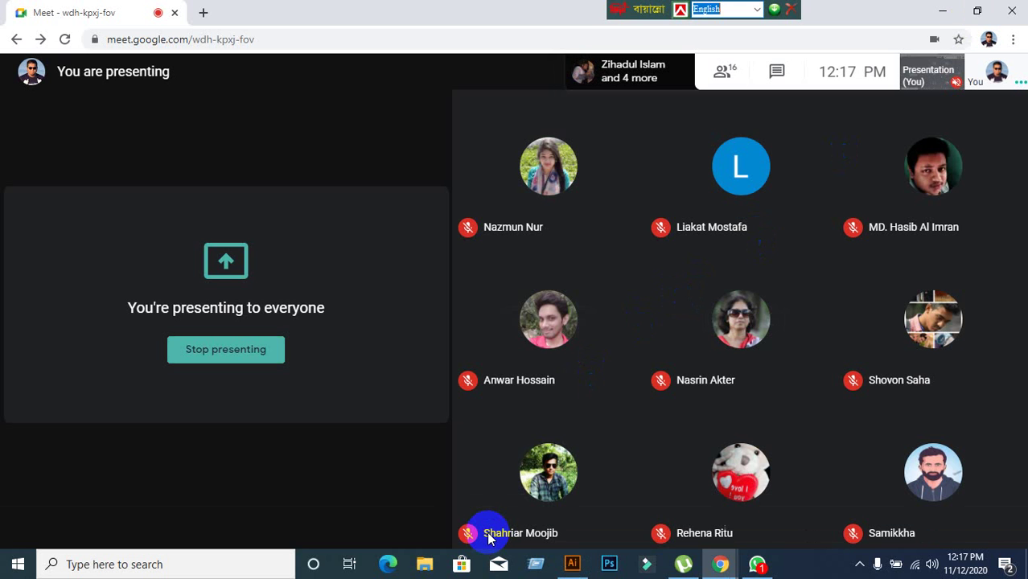
left_click(572, 564)
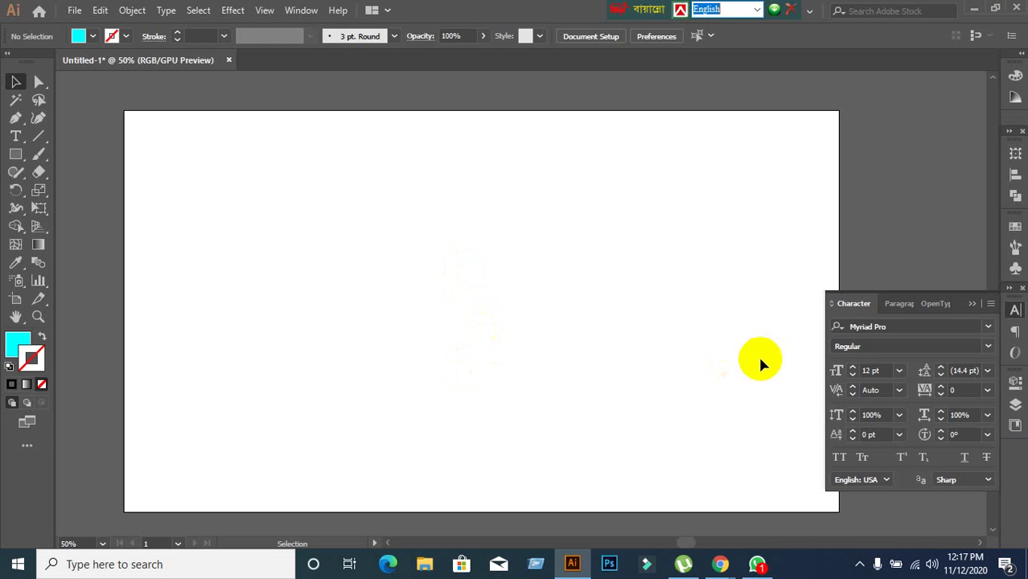
left_click(973, 304)
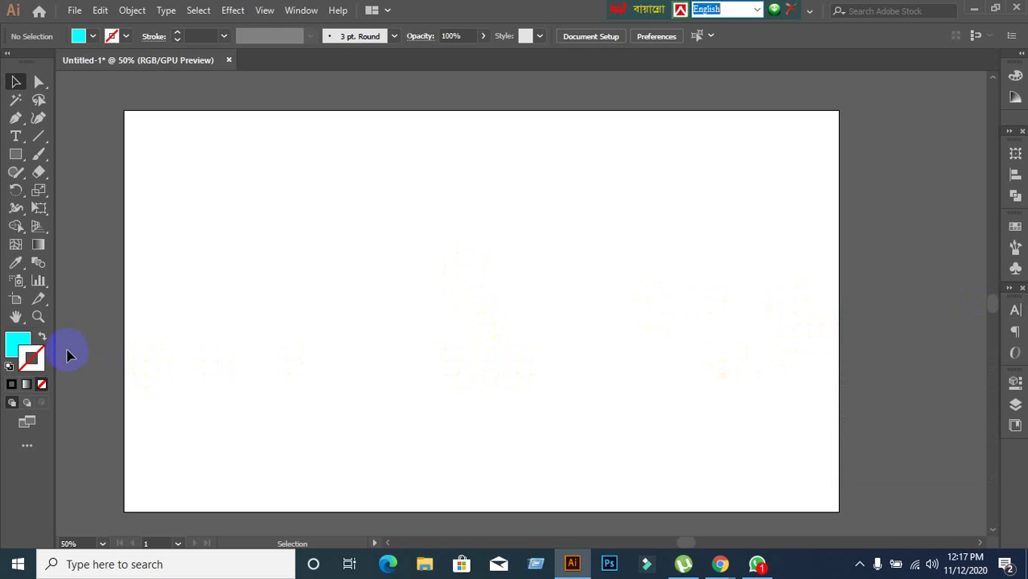
left_click(42, 339)
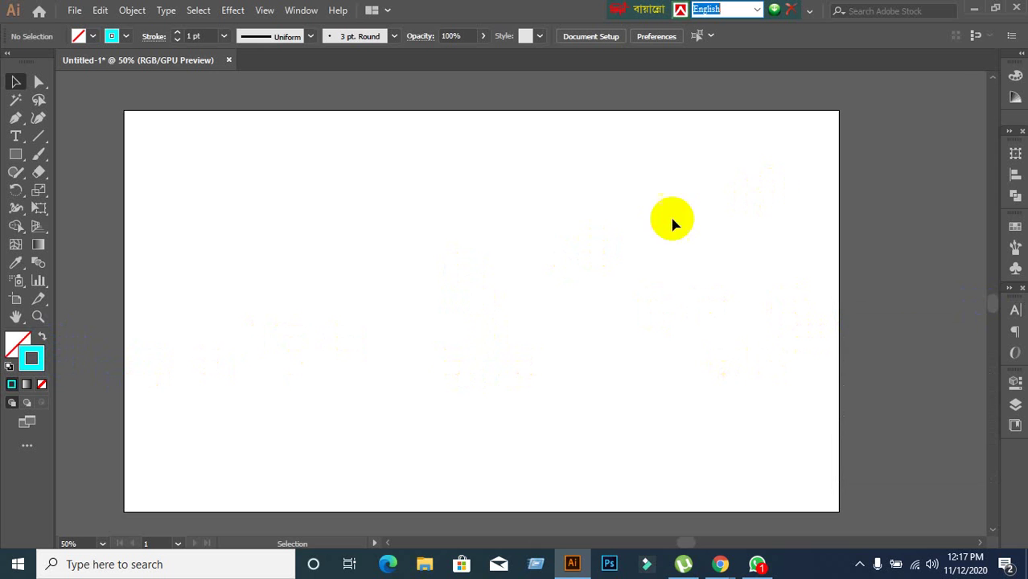
scroll(489, 233, "up", 1)
scroll(489, 235, "down", 1)
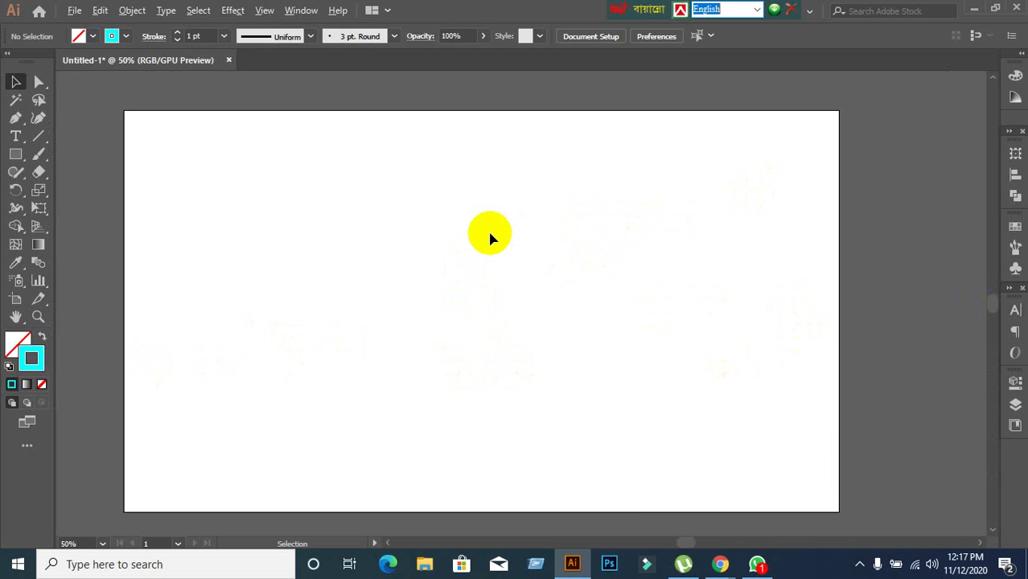
scroll(489, 236, "down", 1)
scroll(489, 235, "up", 1)
scroll(489, 236, "up", 1)
scroll(490, 236, "down", 1)
scroll(491, 235, "down", 1)
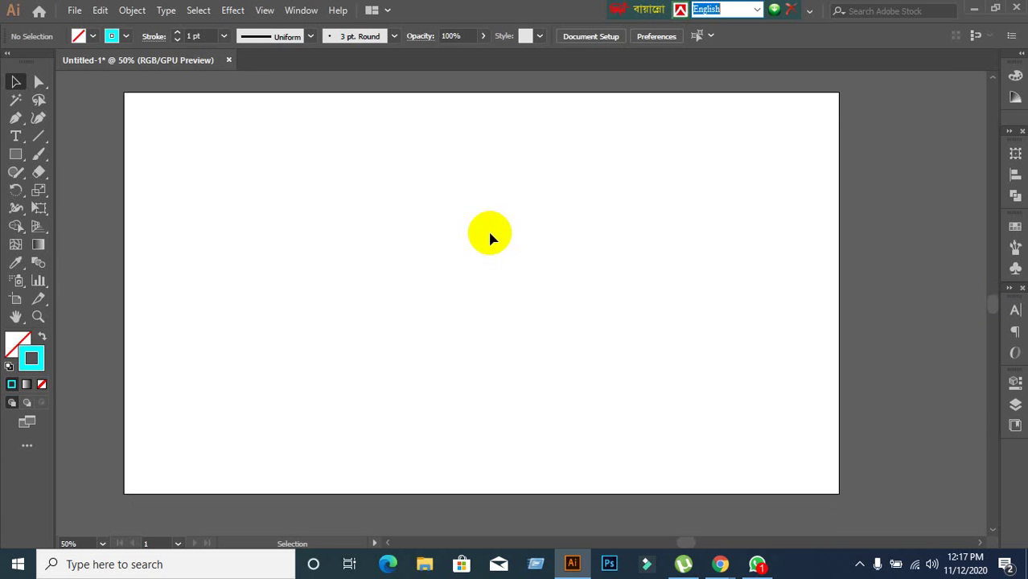
scroll(491, 235, "up", 1)
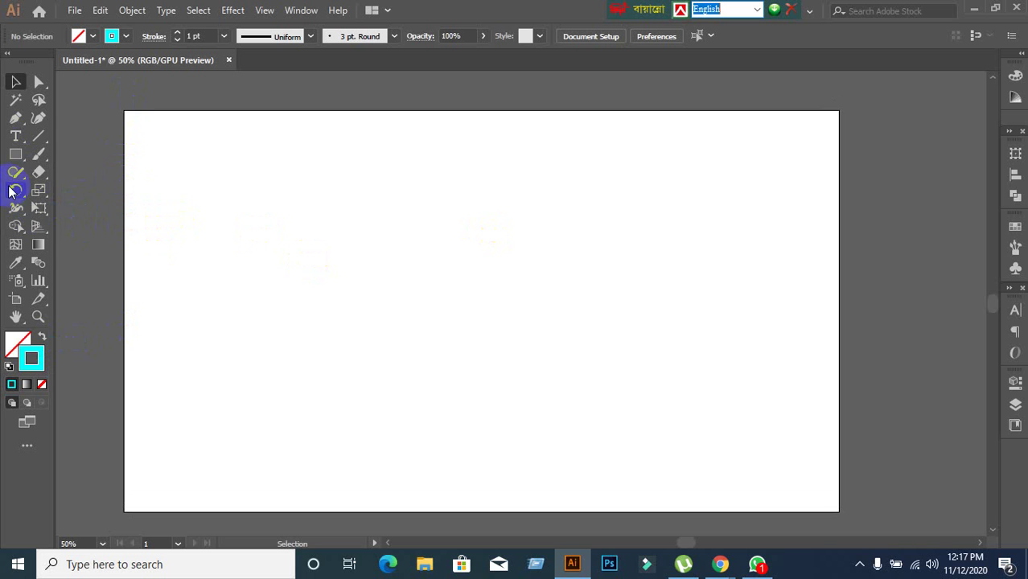
Place a point text object with the default placeholder text in the upper-left part of the artboard
left_click(14, 138)
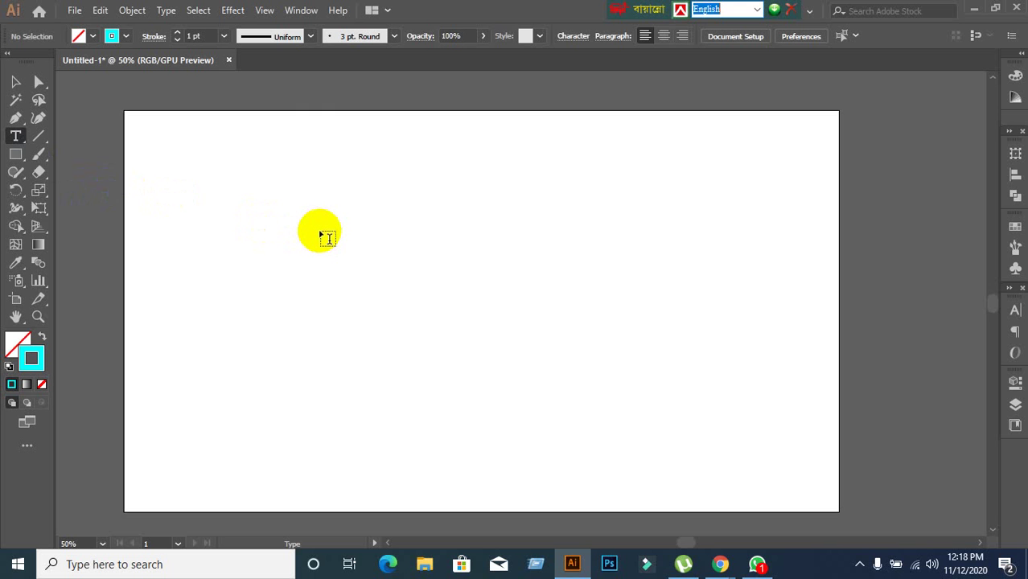
left_click(338, 217)
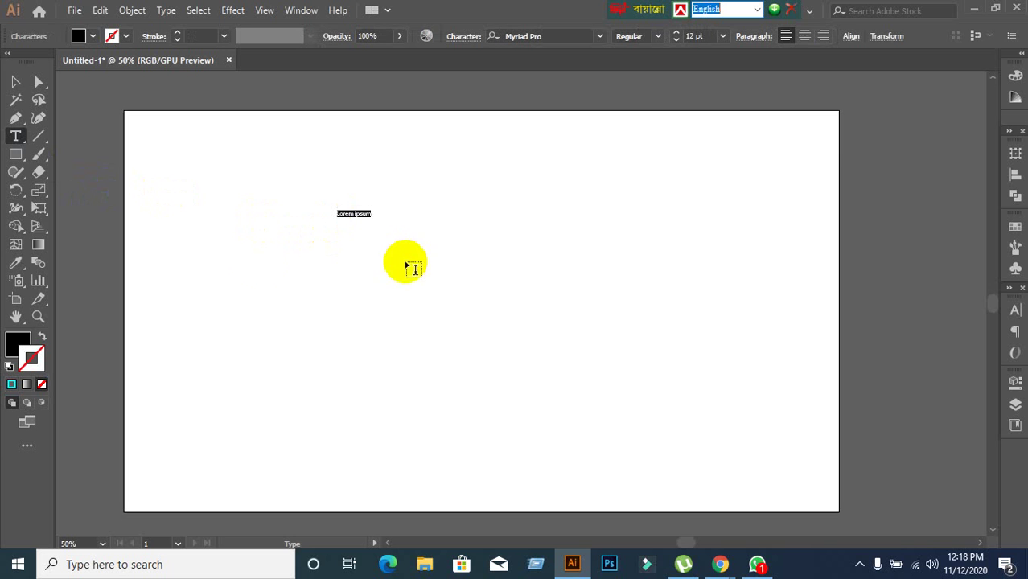
left_click(15, 81)
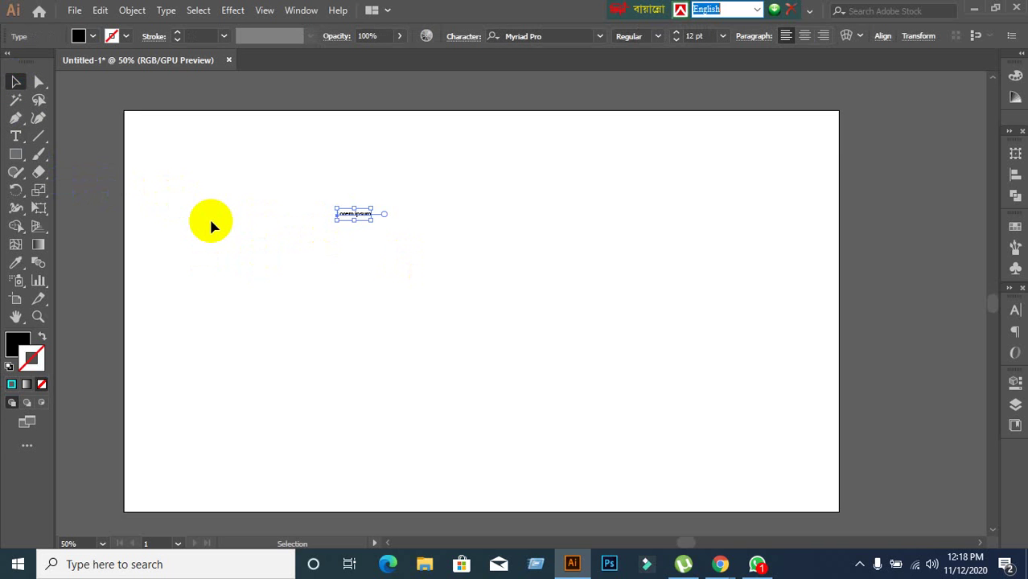
Replace the placeholder text "Lorem ipsum" with the lowercase letter "a"
scroll(390, 149, "up", 2)
left_click(312, 280)
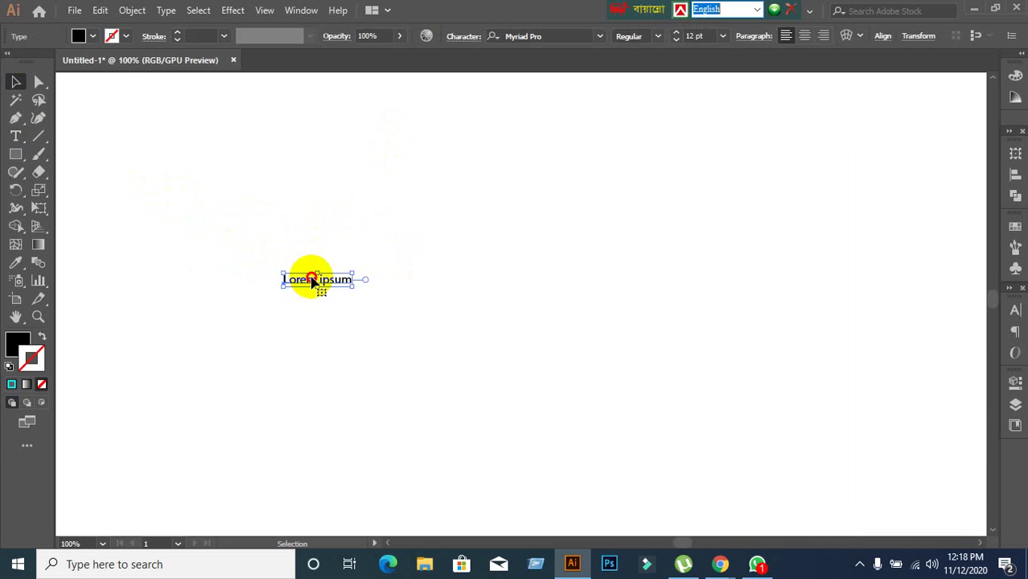
double_click(312, 280)
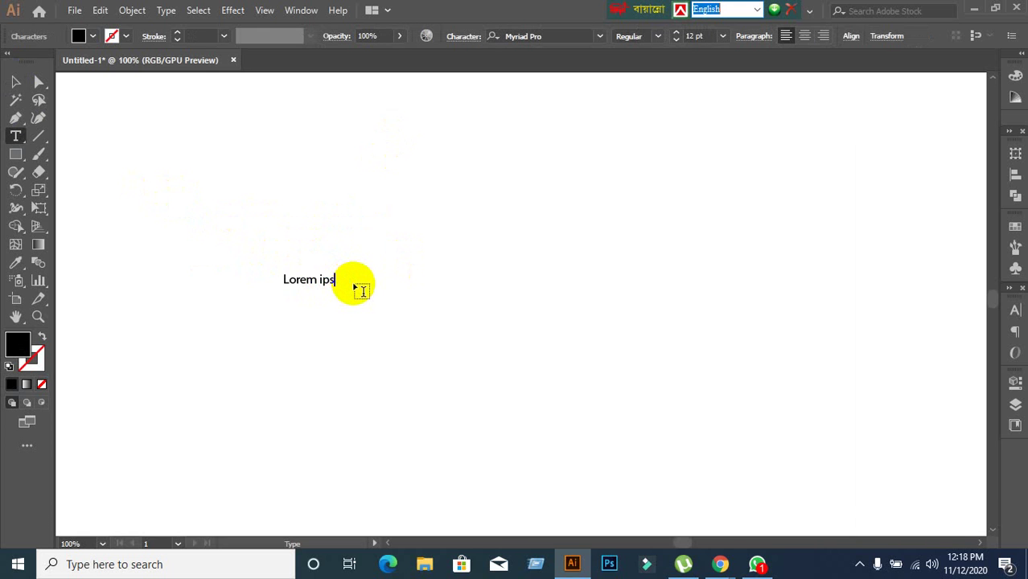
key("BackSpace")
key("BackSpace")
key("BackSpace")
key("BackSpace")
key("BackSpace")
key("BackSpace")
key("BackSpace")
key("BackSpace")
key("BackSpace")
type("a")
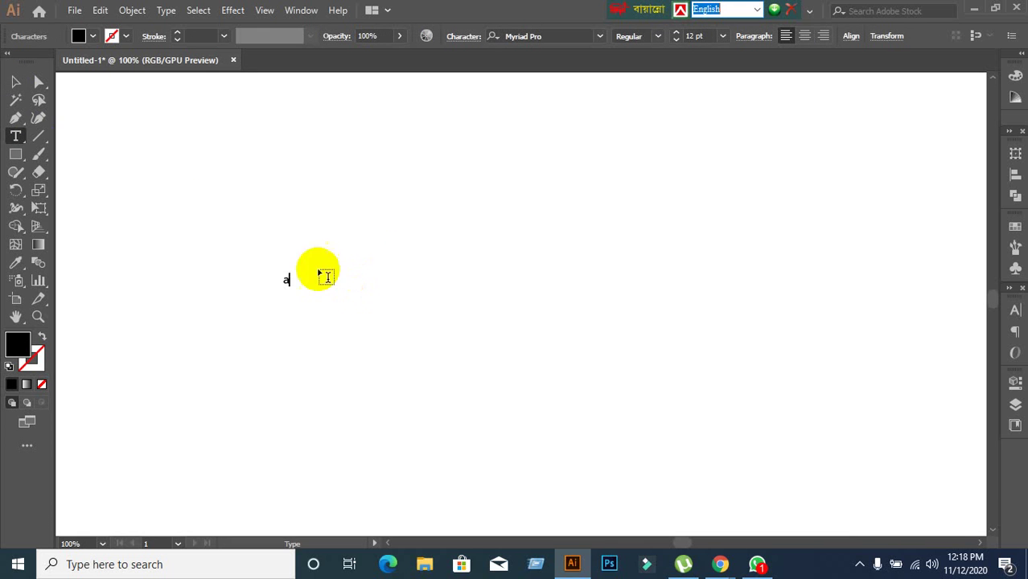
left_click(16, 83)
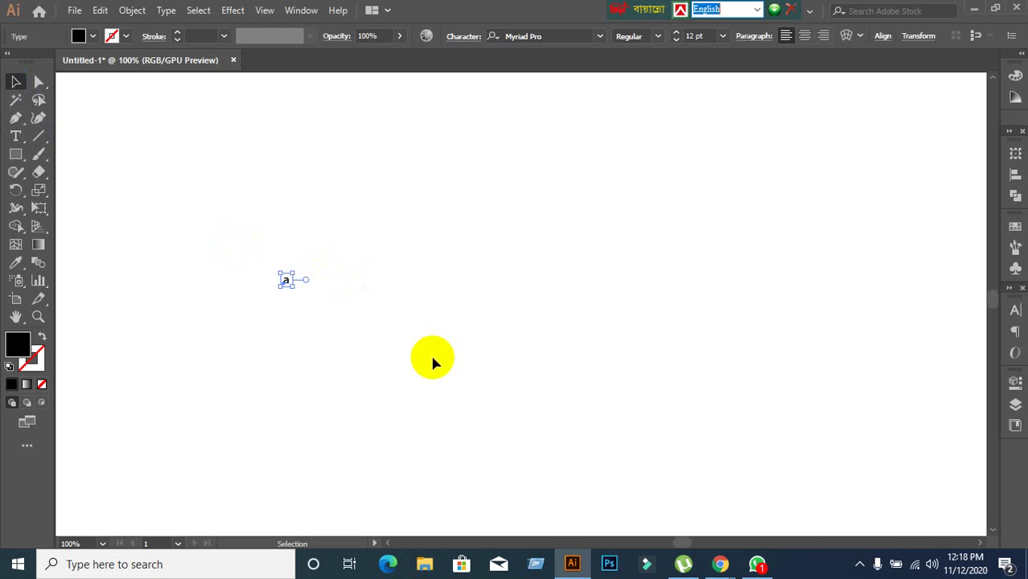
Scale the letter "a" proportionally up to 478 pt and position it near the middle of the view
left_click_drag(292, 286, 372, 438)
left_click_drag(349, 398, 349, 291)
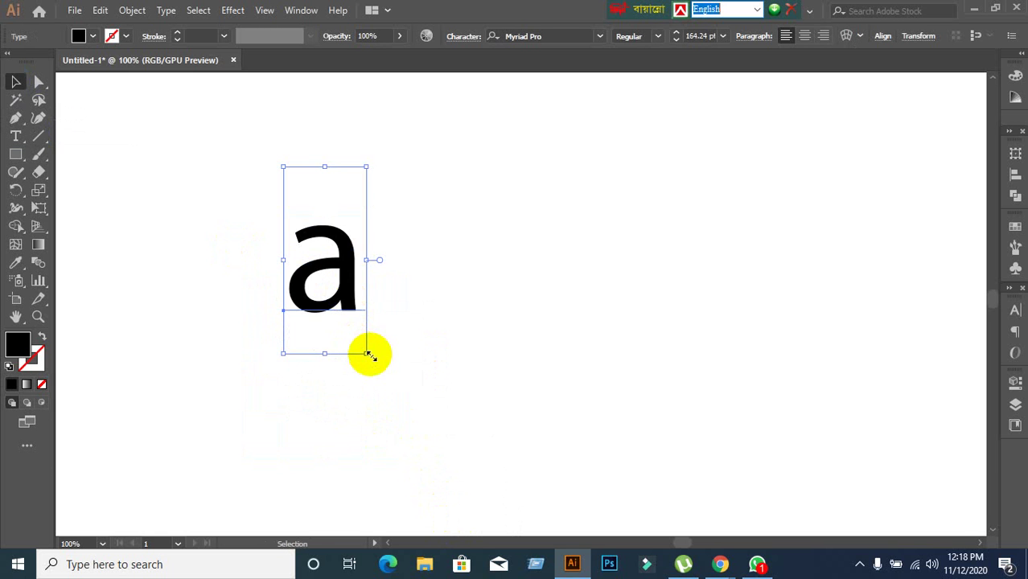
left_click_drag(371, 355, 436, 492)
left_click_drag(394, 374, 403, 319)
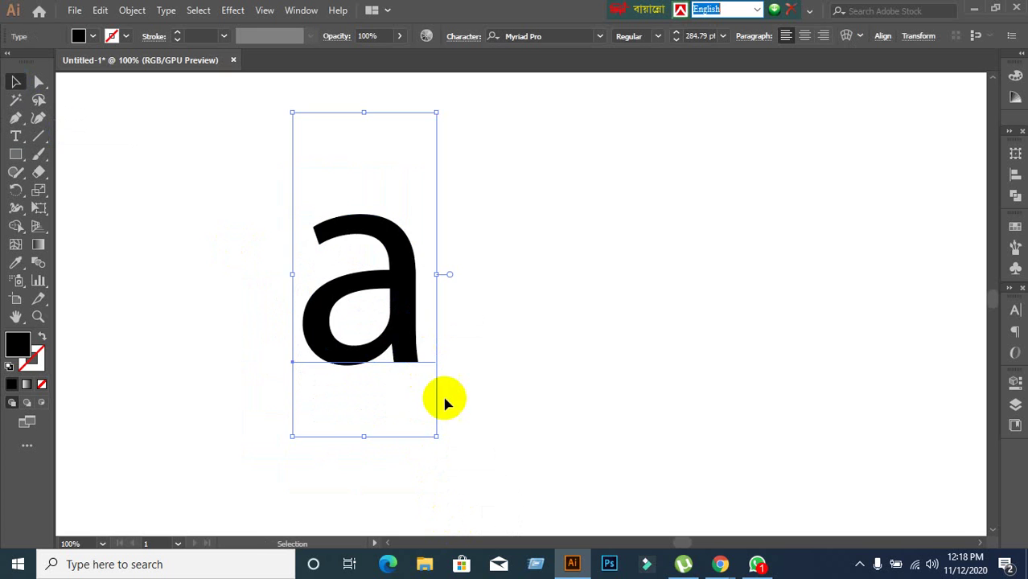
left_click_drag(438, 435, 515, 434)
scroll(514, 435, "up", 2)
left_click_drag(466, 273, 478, 332)
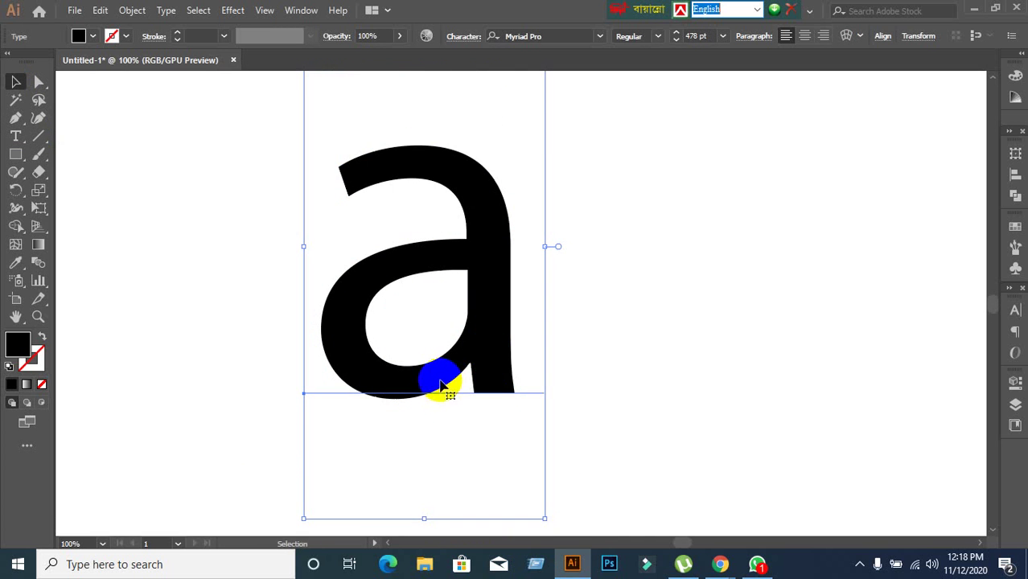
Fill the letter "a" with magenta and deselect it
left_click(576, 369)
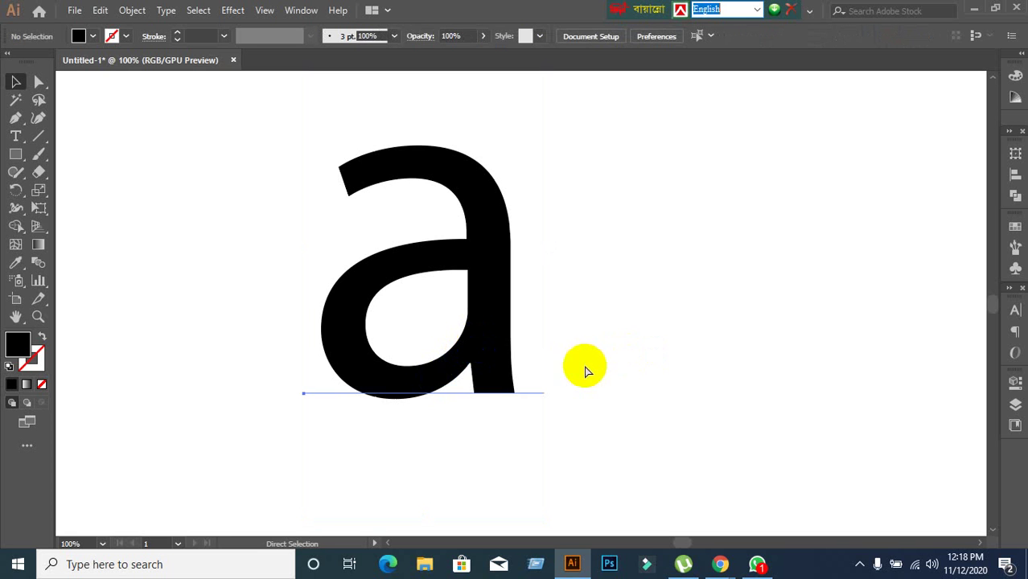
left_click(511, 347)
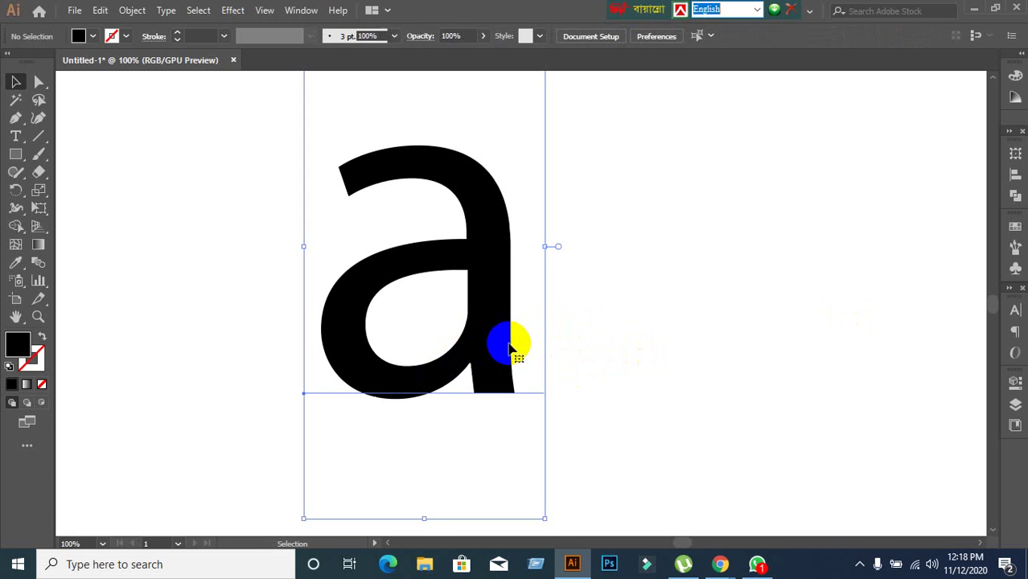
left_click(94, 39)
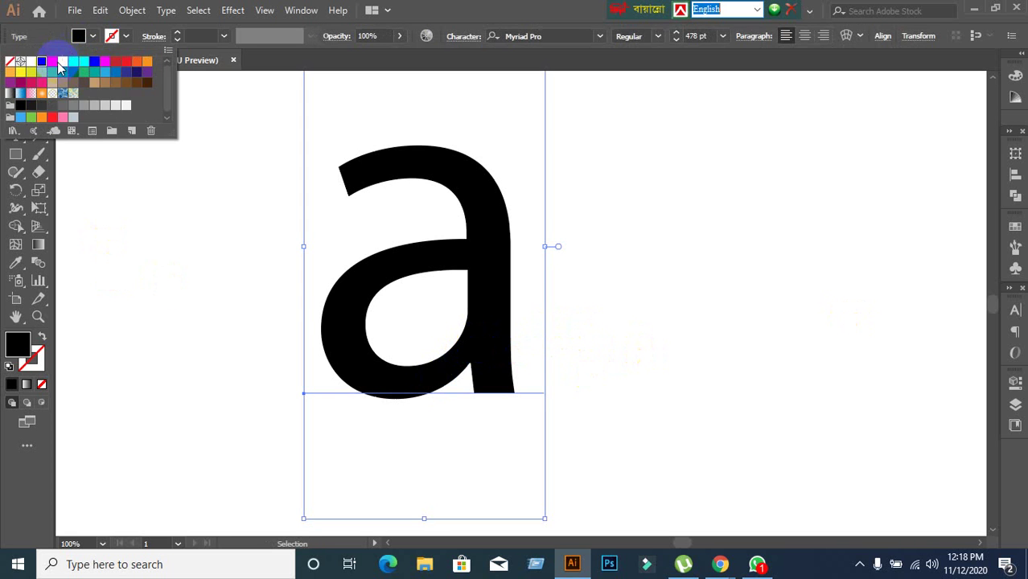
left_click(63, 61)
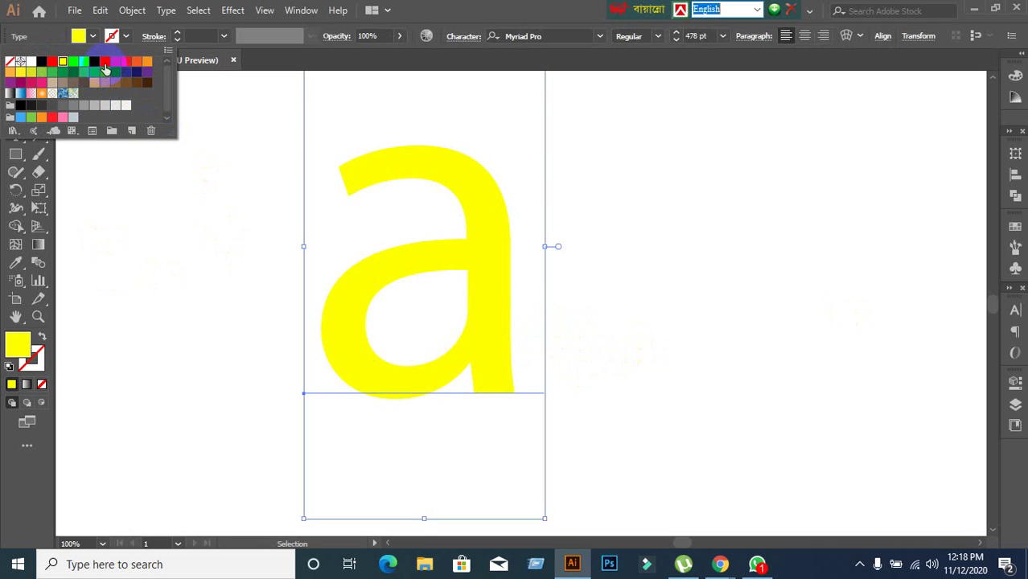
left_click(104, 62)
left_click(664, 264)
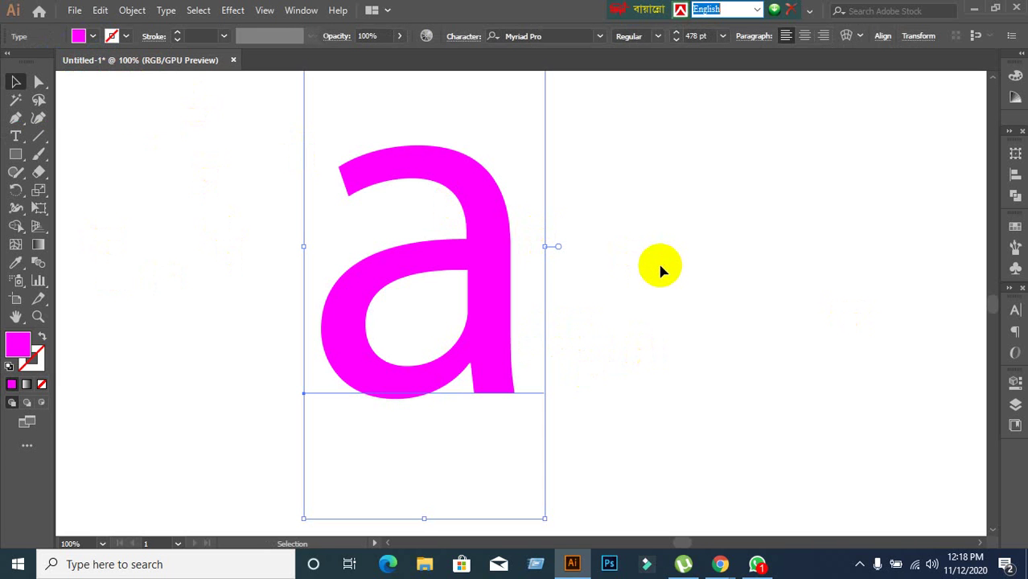
left_click(584, 323)
left_click(489, 305)
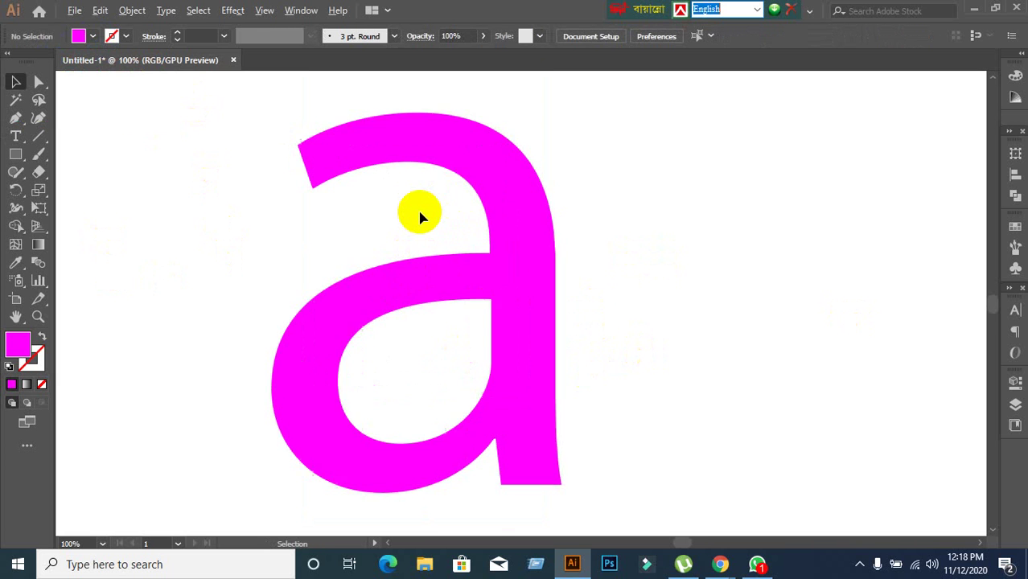
Choose the Pen tool and set it to no fill with a dark grey #2b2b2b stroke
scroll(419, 216, "up", 1)
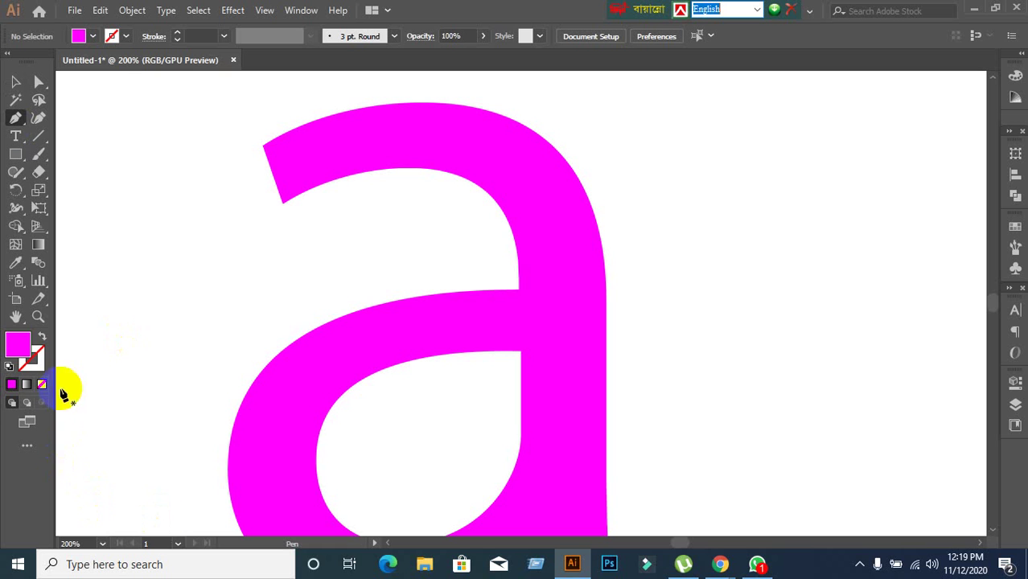
left_click(40, 338)
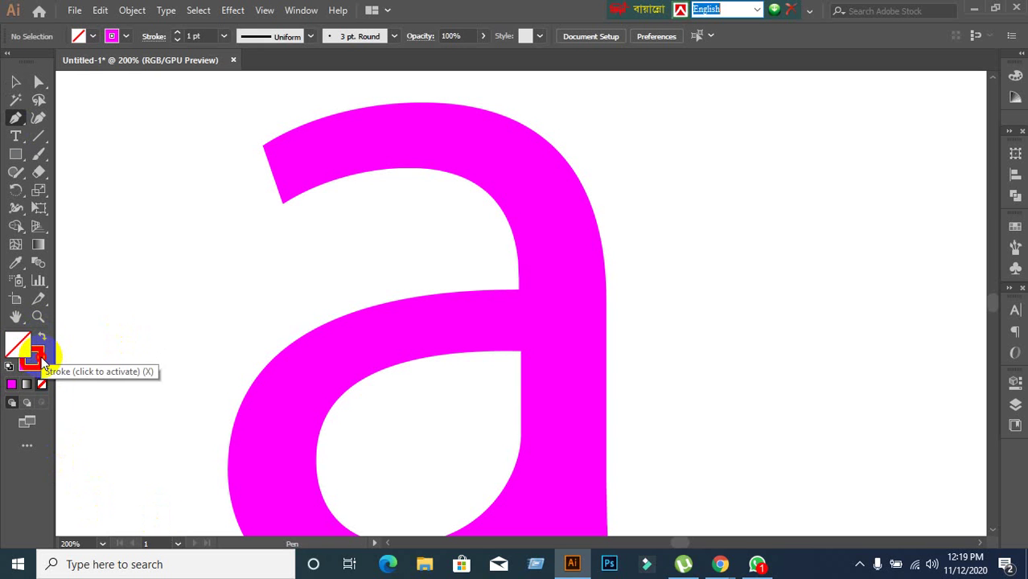
left_click(35, 360)
double_click(39, 363)
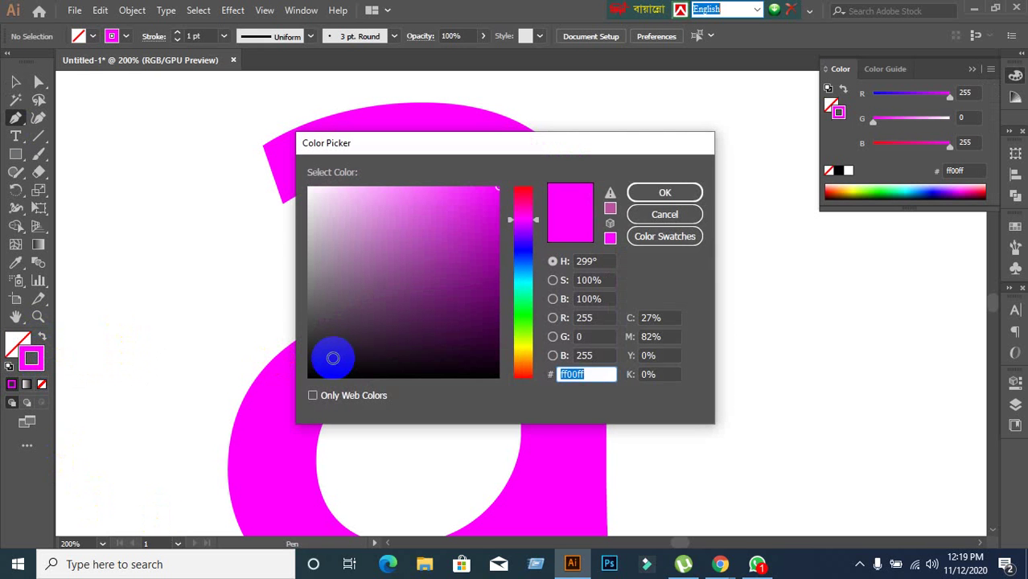
left_click(308, 345)
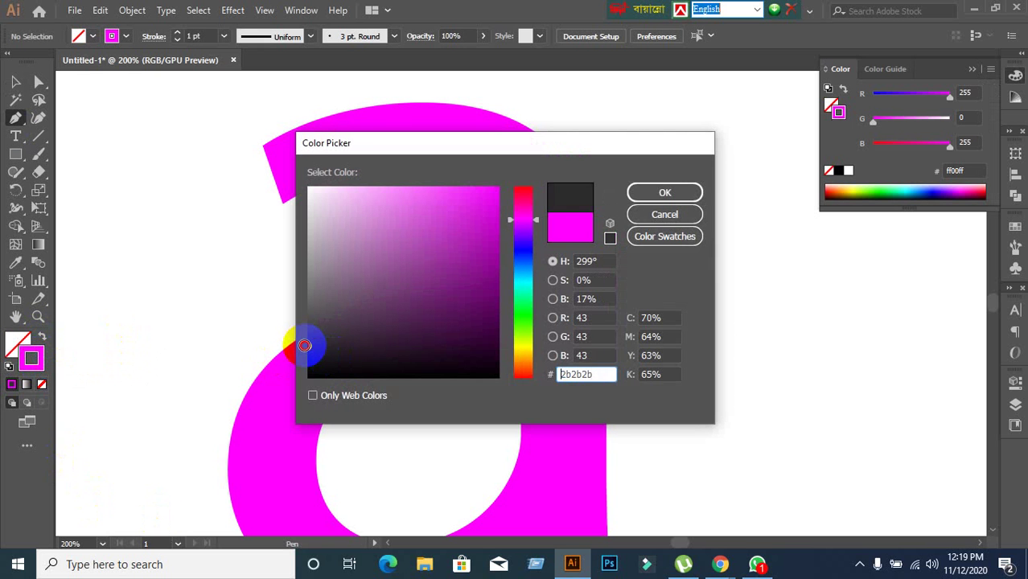
left_click(677, 197)
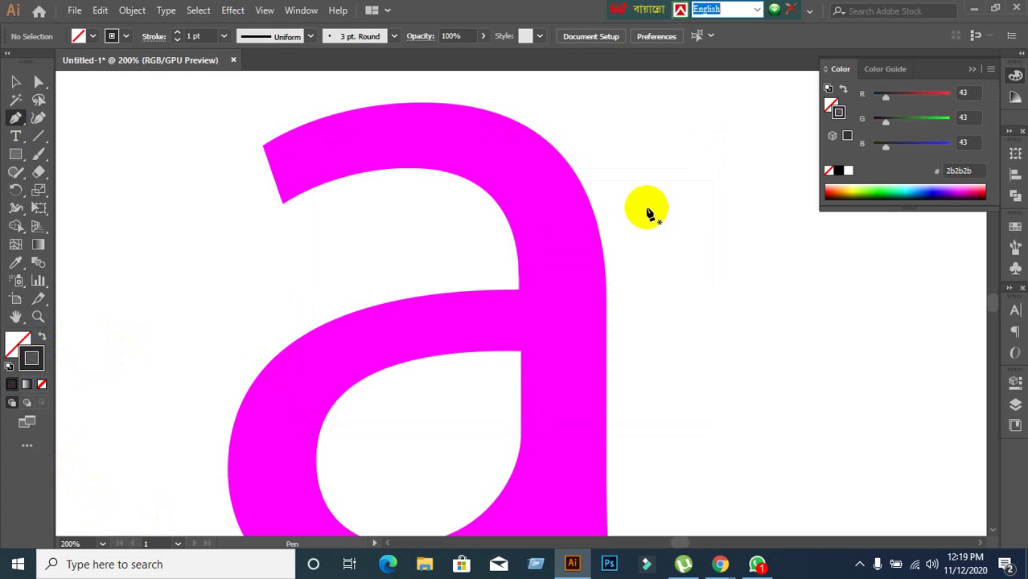
Set the stroke weight to 0.5 pt for tracing the magenta letter's outline
left_click(202, 35)
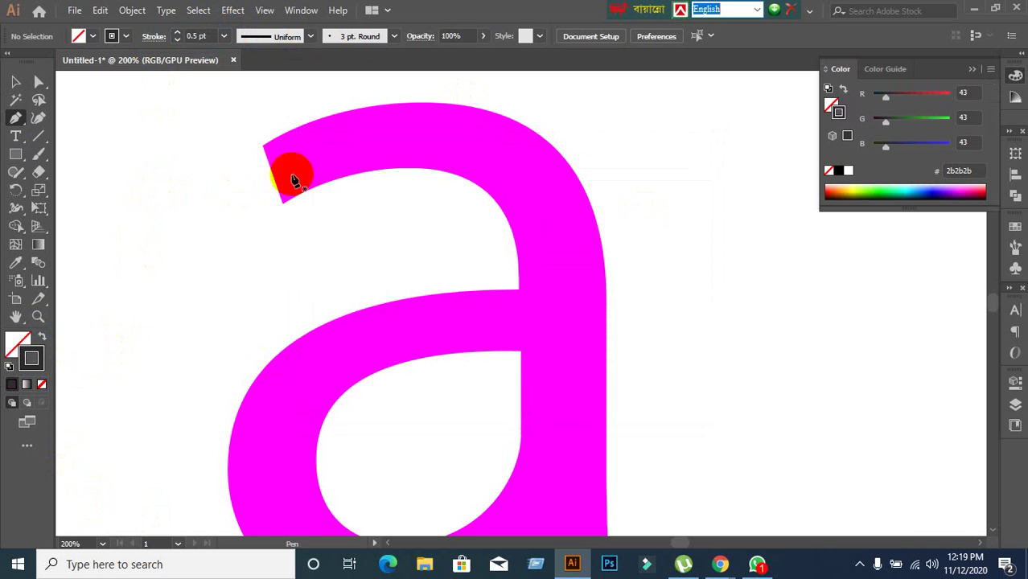
scroll(295, 129, "up", 1)
scroll(295, 129, "up", 1)
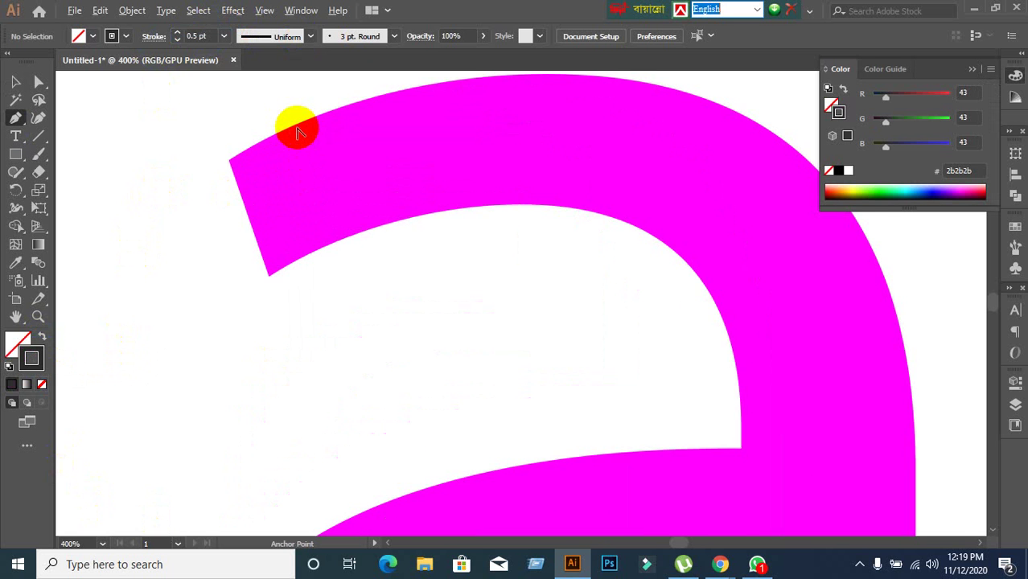
scroll(296, 133, "down", 1)
left_click_drag(344, 167, 290, 222)
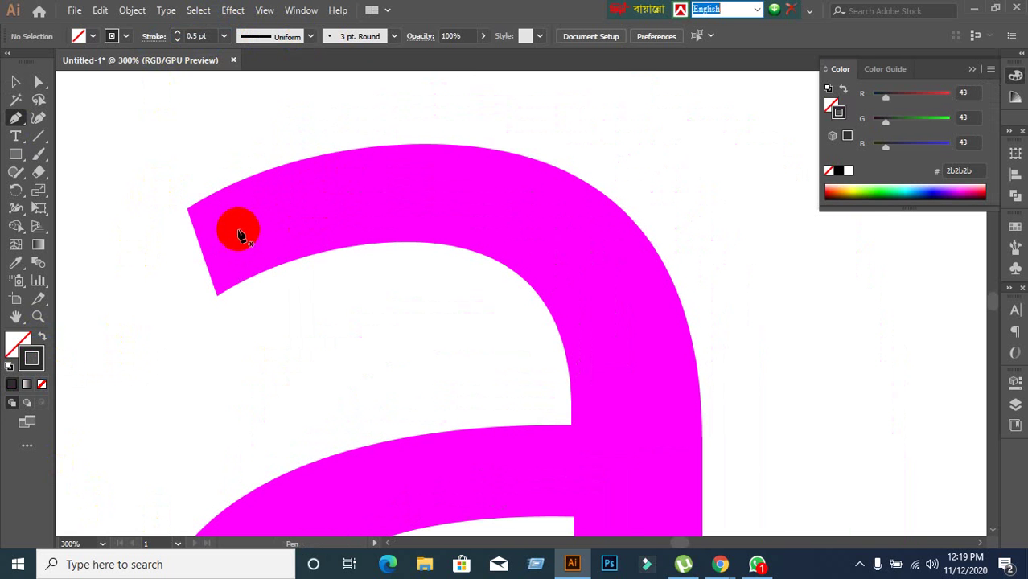
Start the Pen path at the upper-left corner of the letter's top stroke
left_click(194, 233)
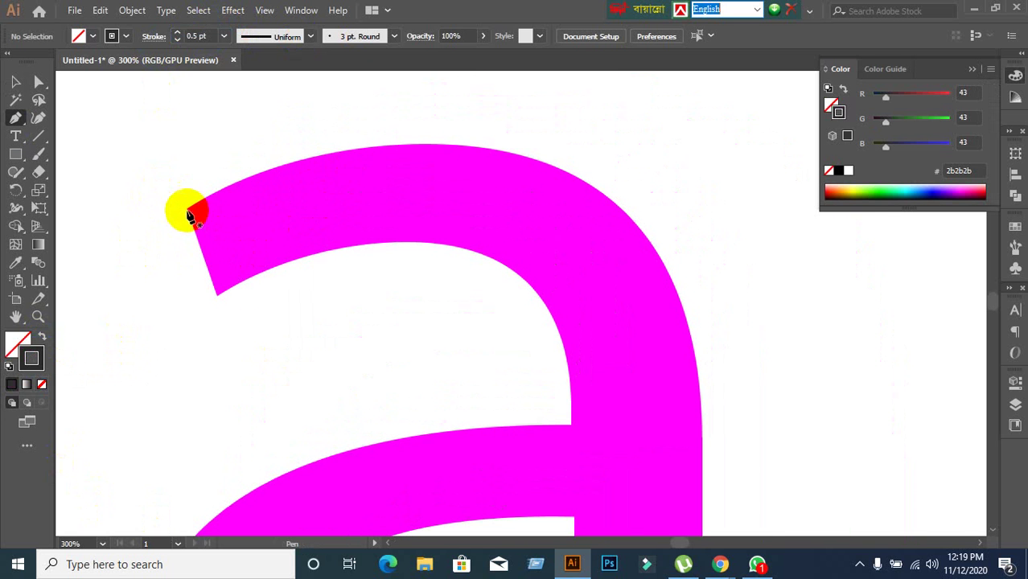
left_click(187, 211)
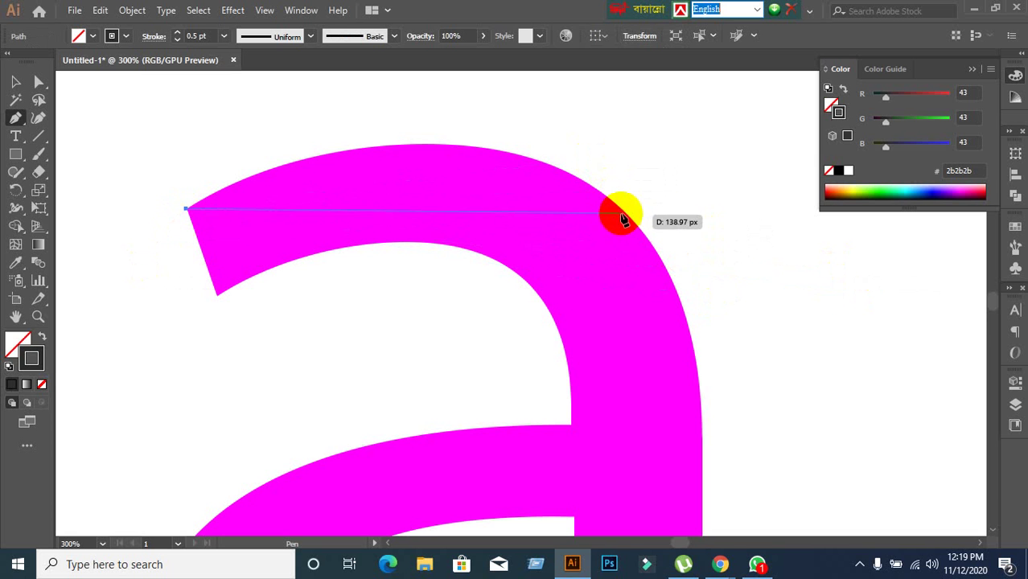
left_click(640, 229)
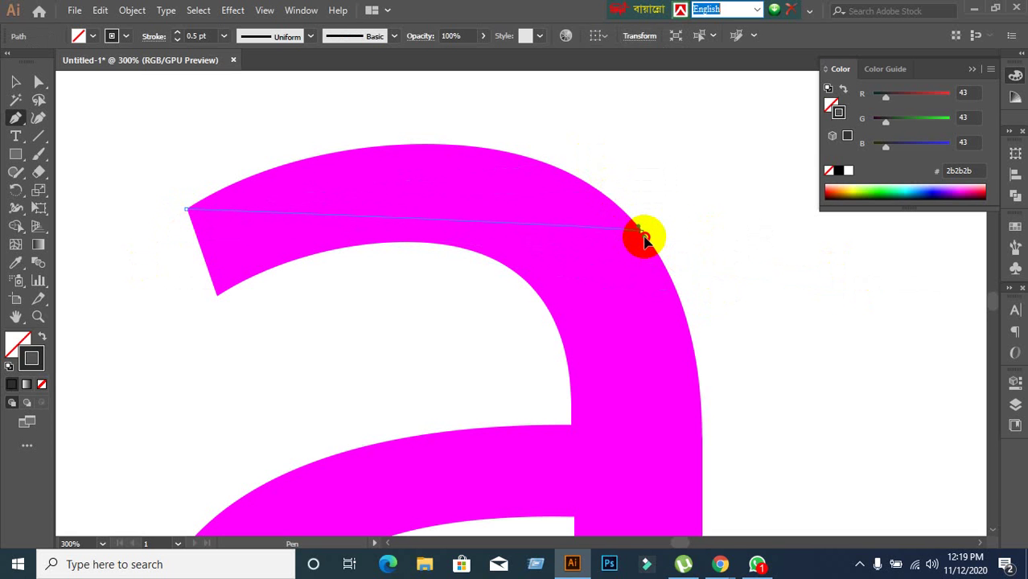
left_click_drag(641, 232, 471, 256)
scroll(473, 92, "up", 3)
key("ctrl+z")
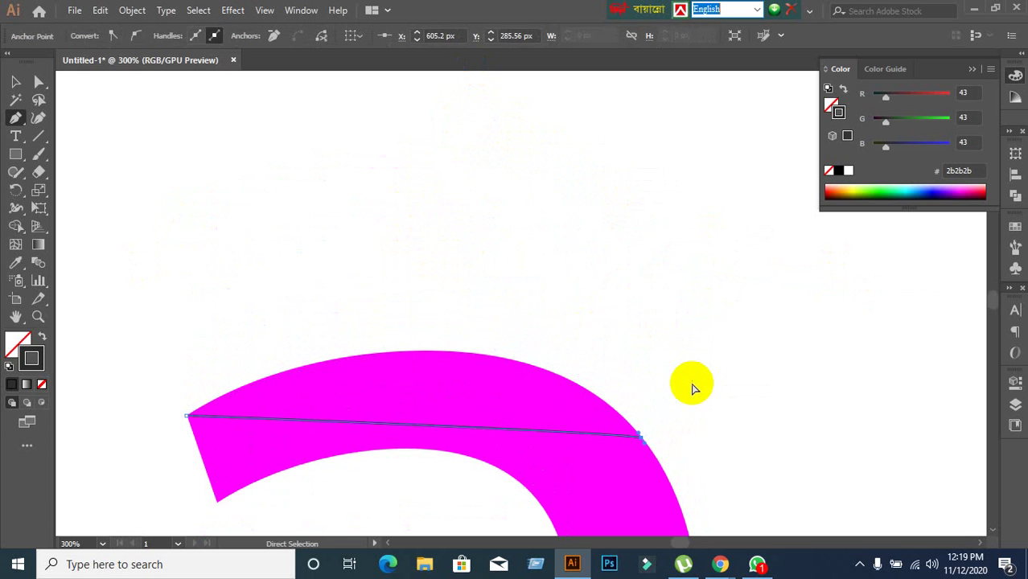
key("ctrl+z")
Curve the path over the letter's top edge to an anchor on its outer right shoulder at about X 595, Y 276 px
scroll(693, 390, "down", 3)
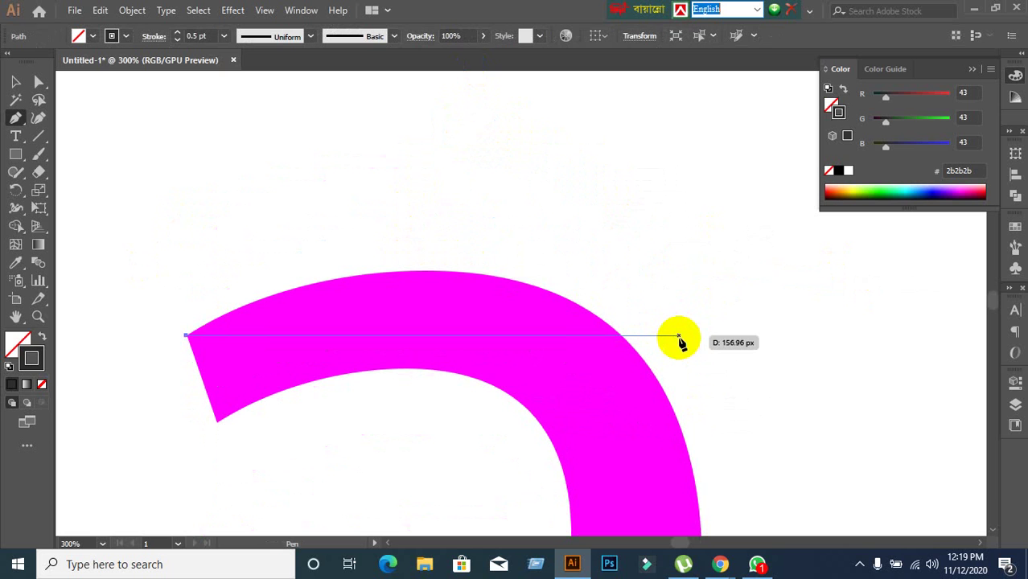
left_click(609, 329)
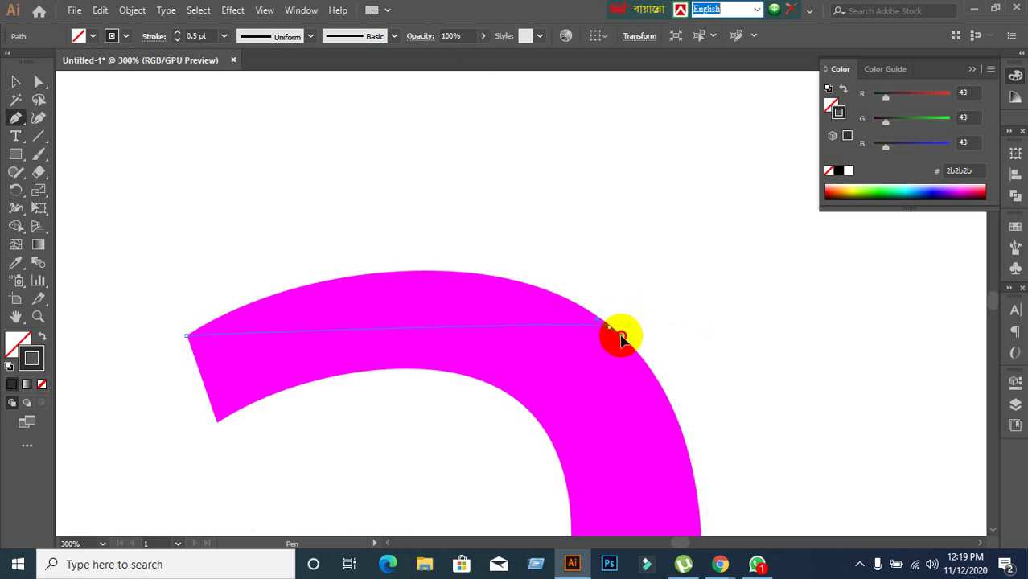
left_click(609, 326)
left_click_drag(609, 330, 419, 195)
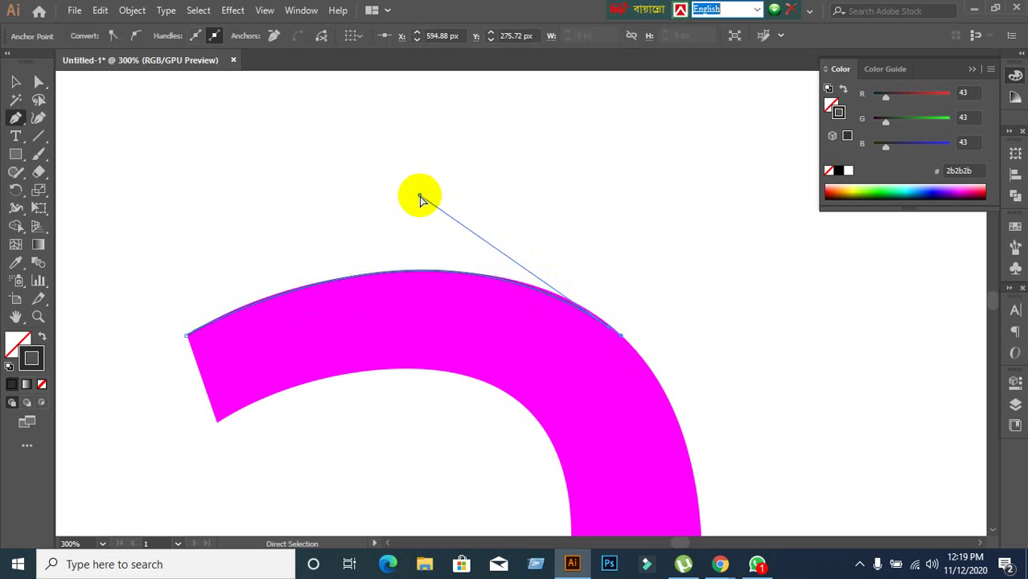
Curve the path down the outer shoulder to an anchor on the stem's right edge at about X 624, Y 350 px
key("space")
left_click_drag(732, 438, 663, 253)
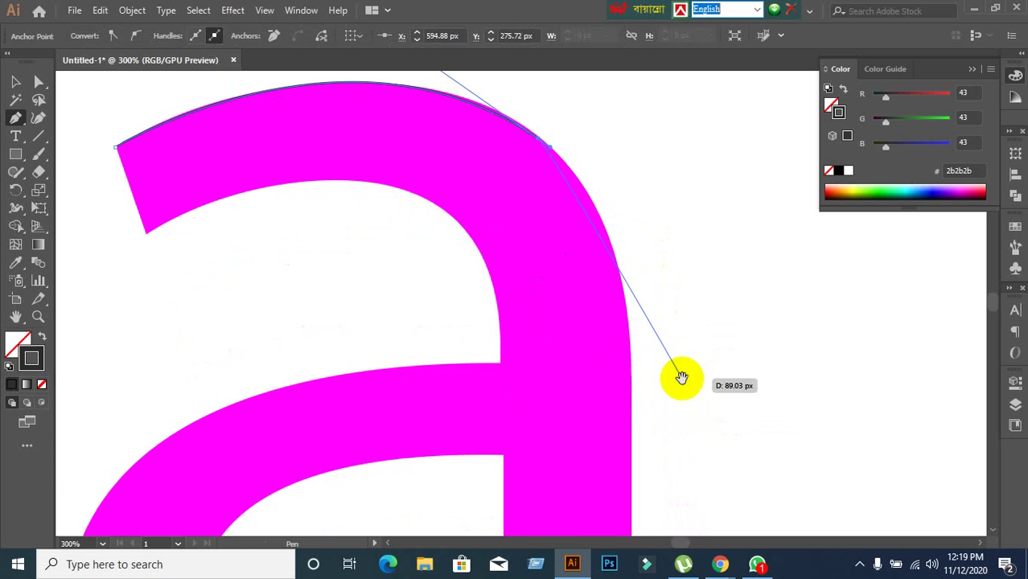
mouse_move(680, 374)
left_mouse_down()
mouse_move(680, 310)
mouse_move(677, 340)
left_mouse_up()
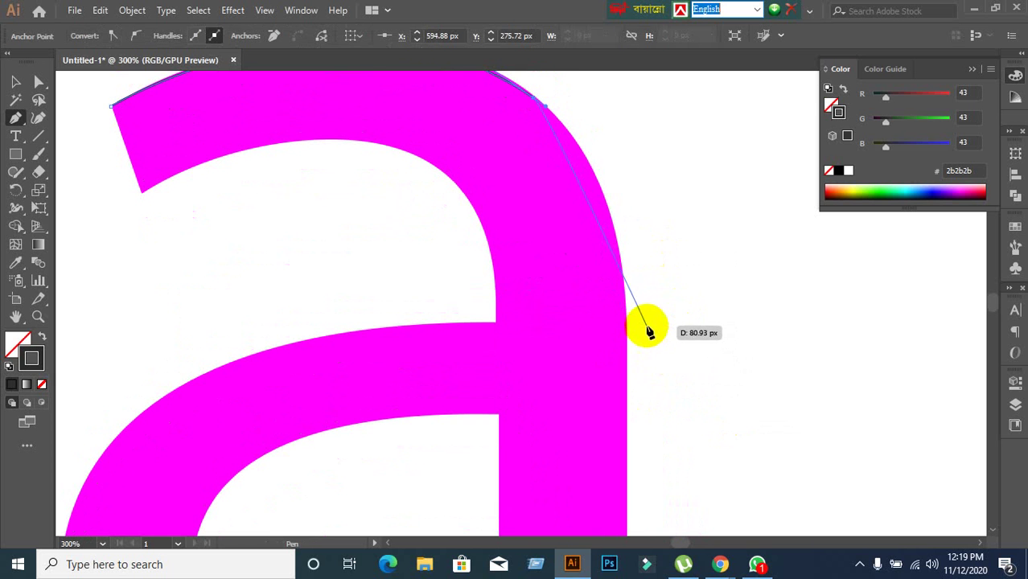
left_click(621, 325)
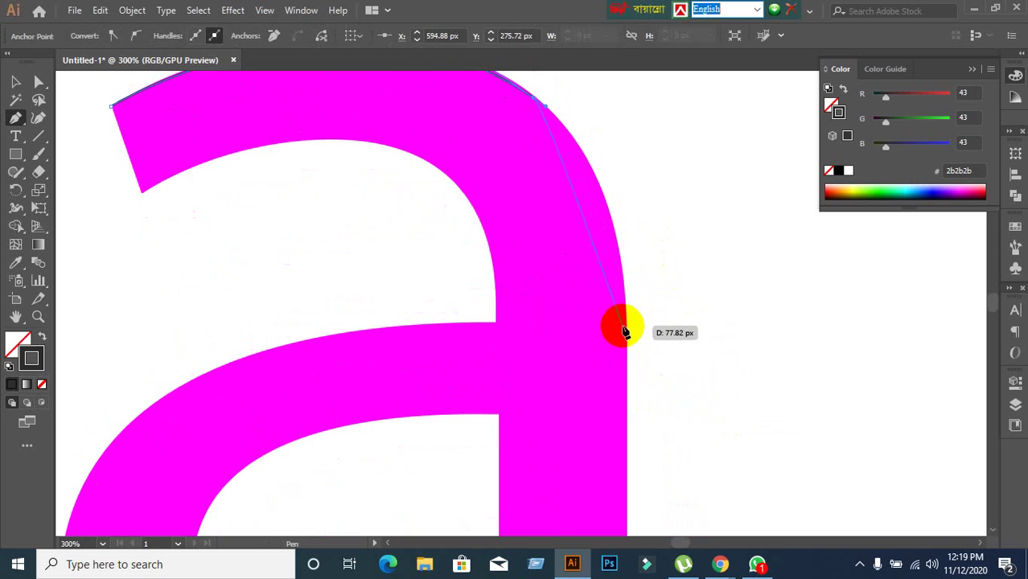
mouse_move(624, 329)
left_mouse_down()
mouse_move(628, 344)
mouse_move(629, 170)
left_mouse_up()
Trace straight down the stem's right edge to a smooth anchor at about X 624, Y 444 px, where the edge begins to curve
key("space")
left_click_drag(683, 464, 672, 264)
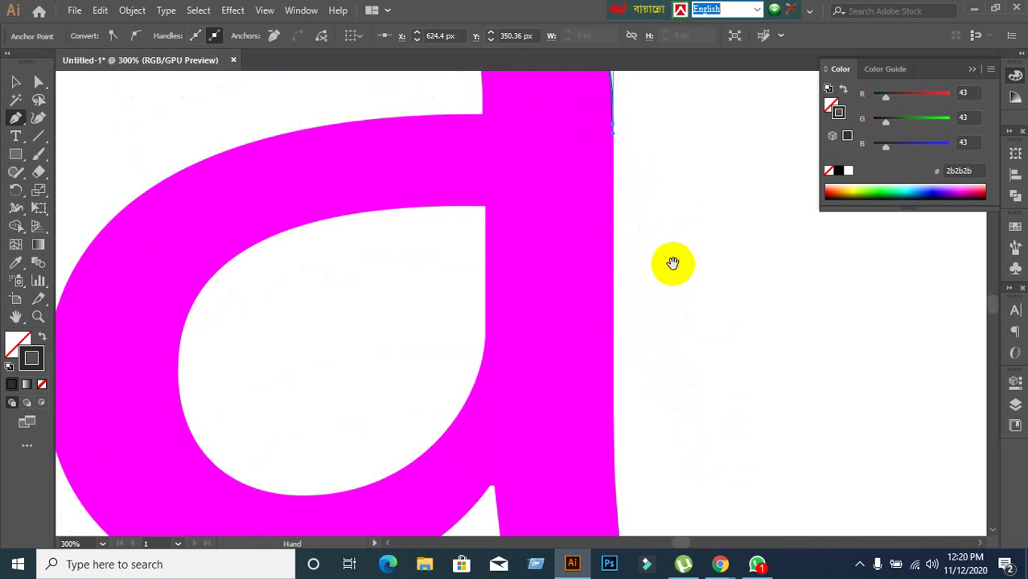
left_click(645, 421)
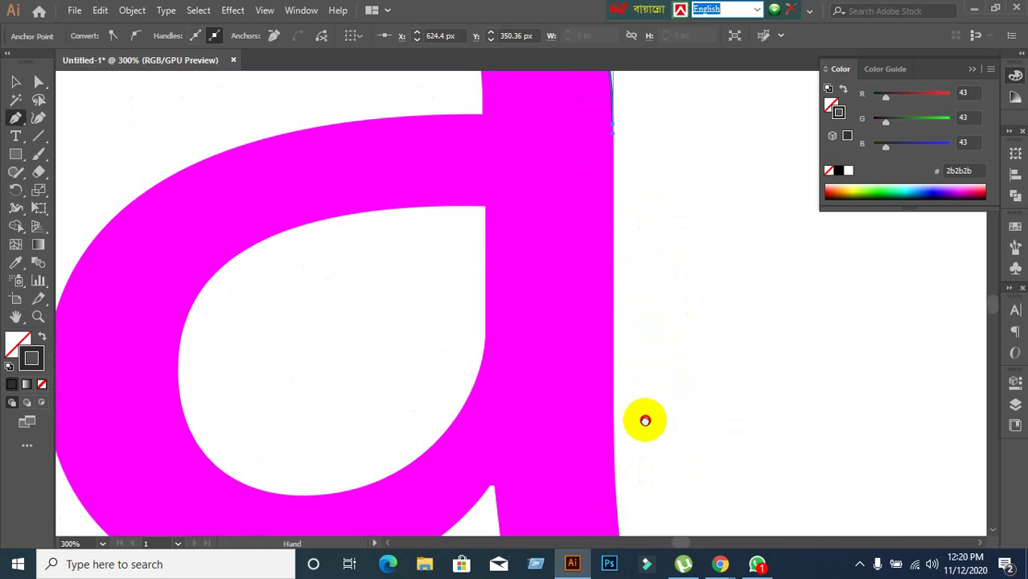
left_click_drag(645, 420, 643, 390)
left_click_drag(618, 449, 263, 16)
left_click(265, 10)
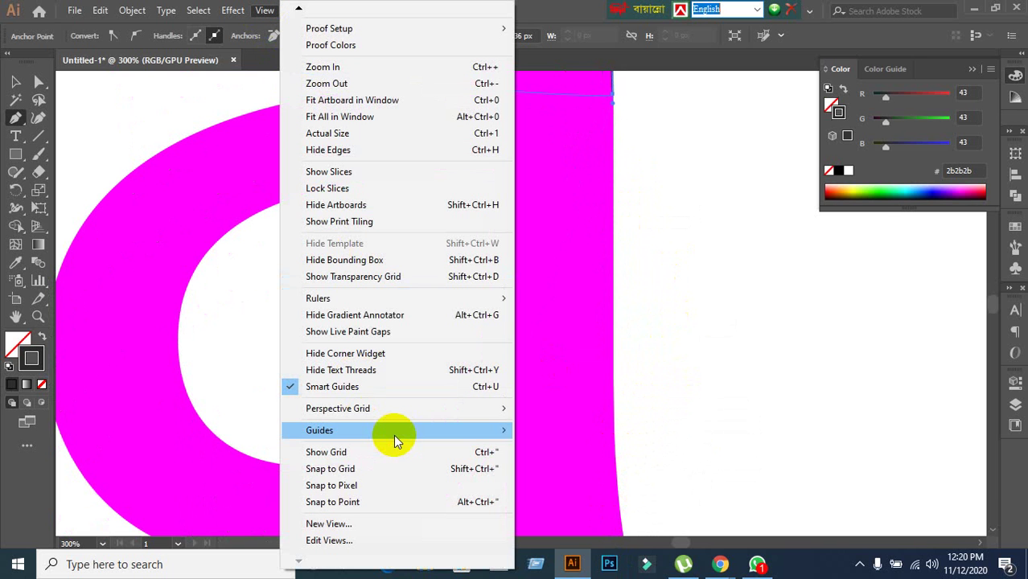
left_click(362, 500)
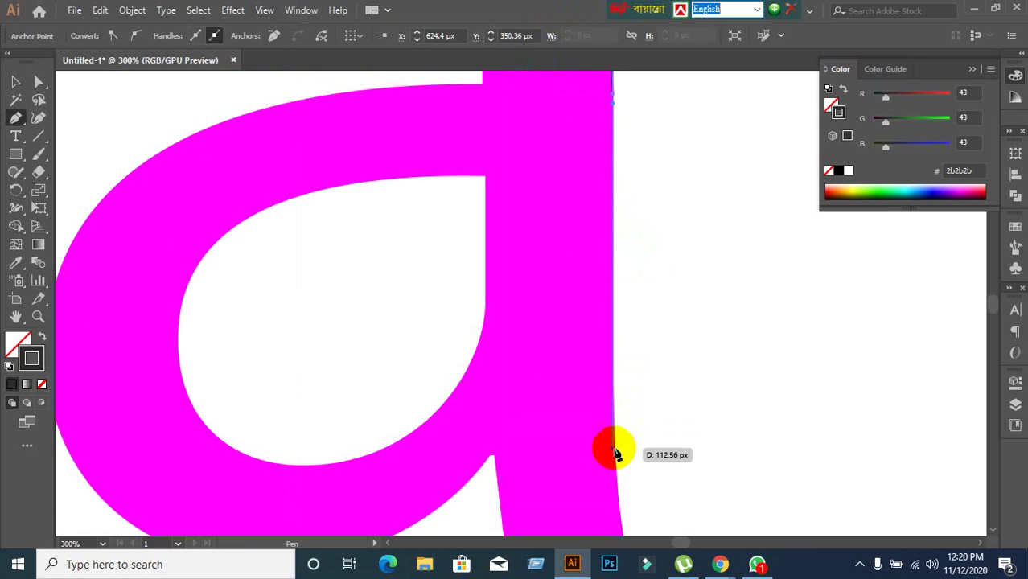
left_click(614, 391)
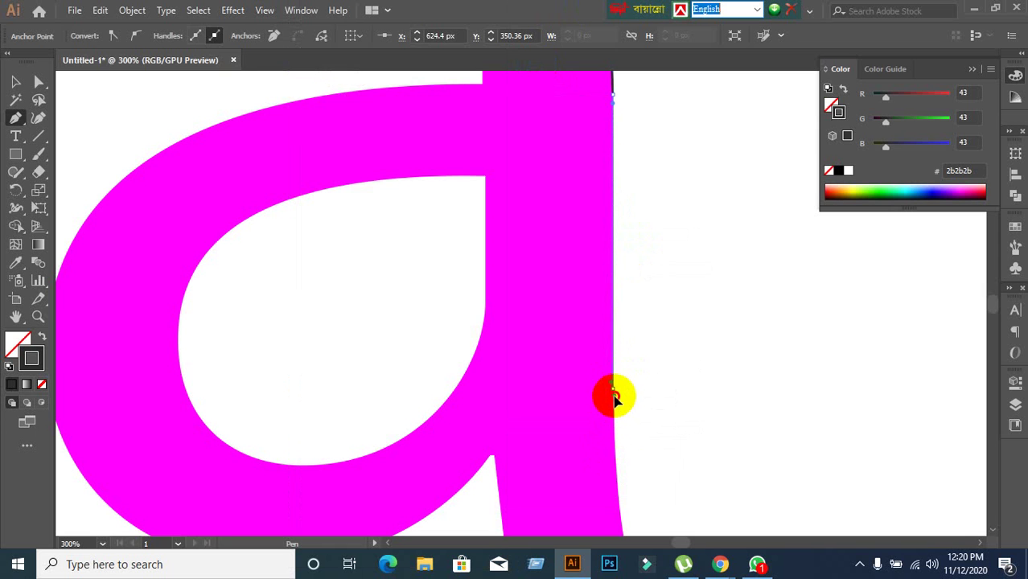
left_click_drag(615, 397, 619, 252)
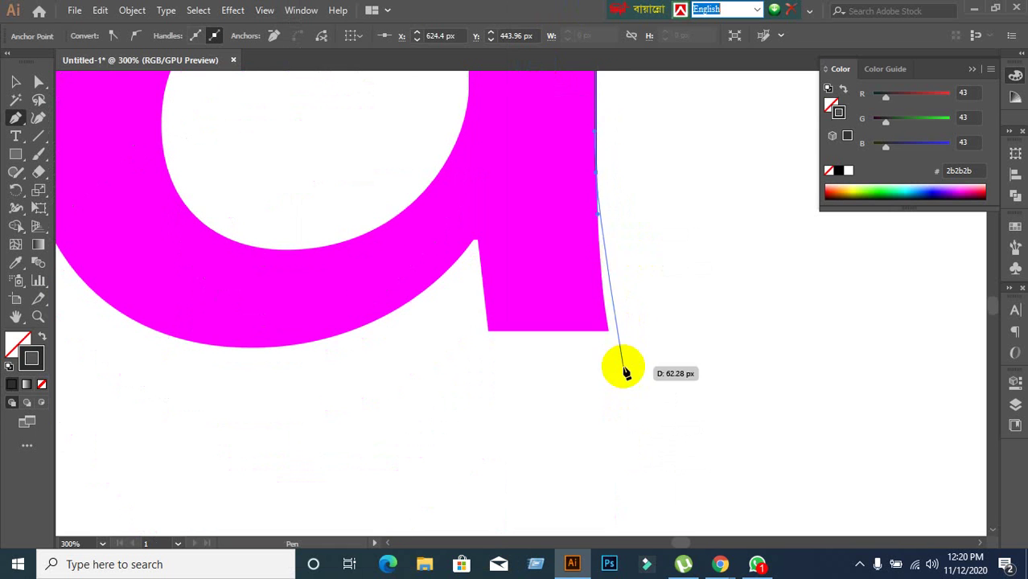
Turn Smart Guides off and back on to compare Pen snapping at the stem's lower-right corner
left_click(606, 333)
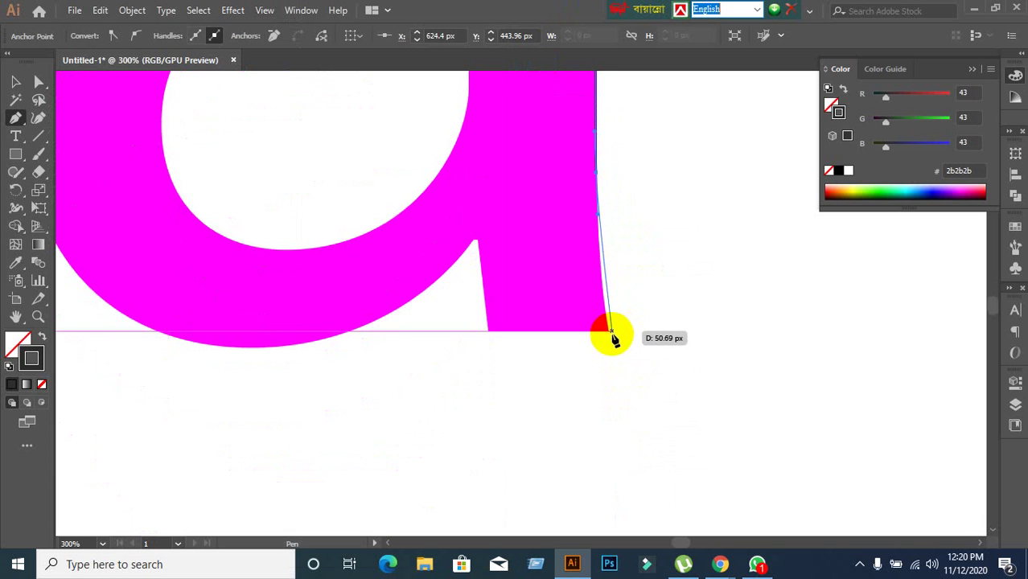
left_click(264, 10)
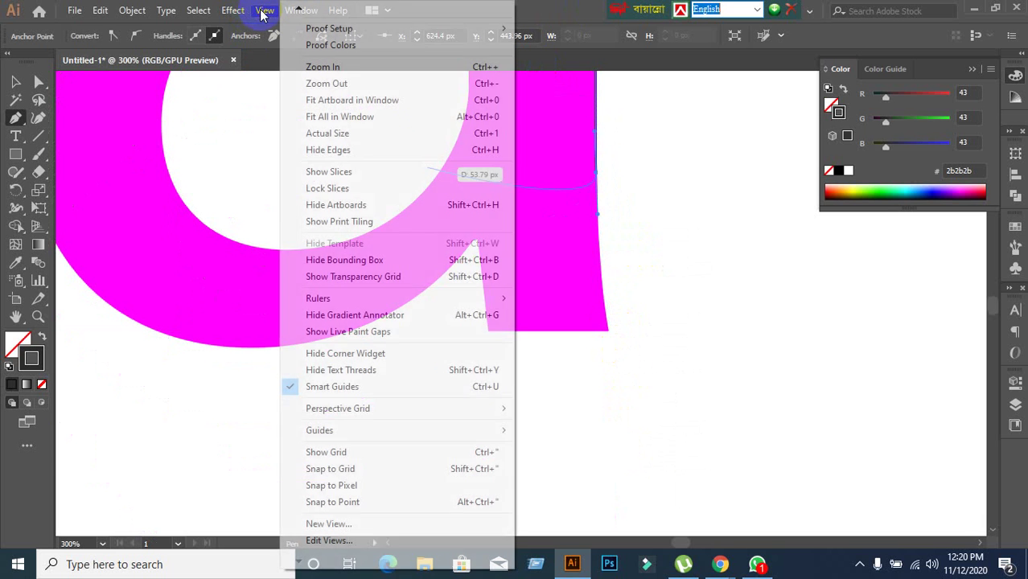
left_click(325, 387)
left_click(609, 332)
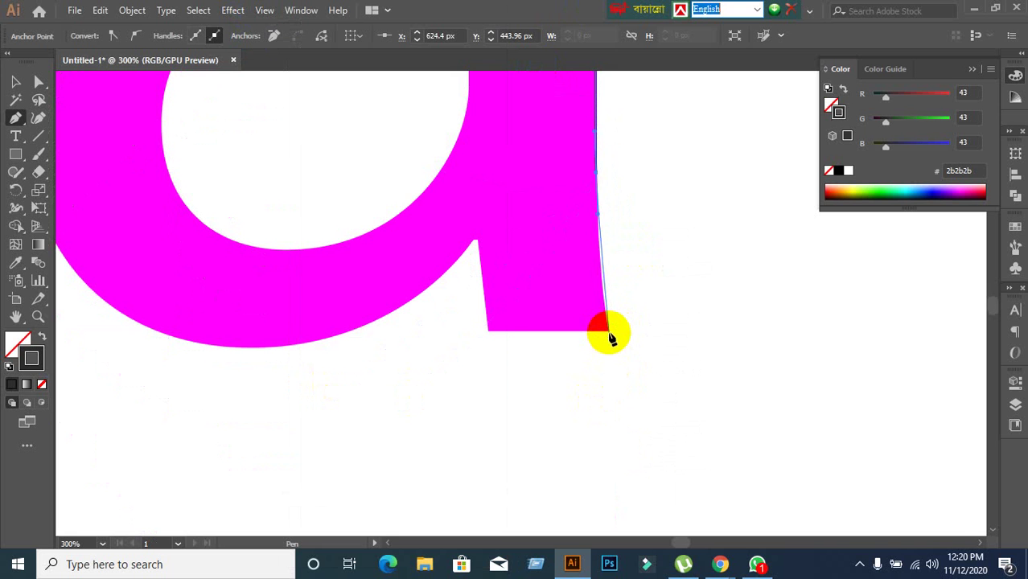
left_click(267, 10)
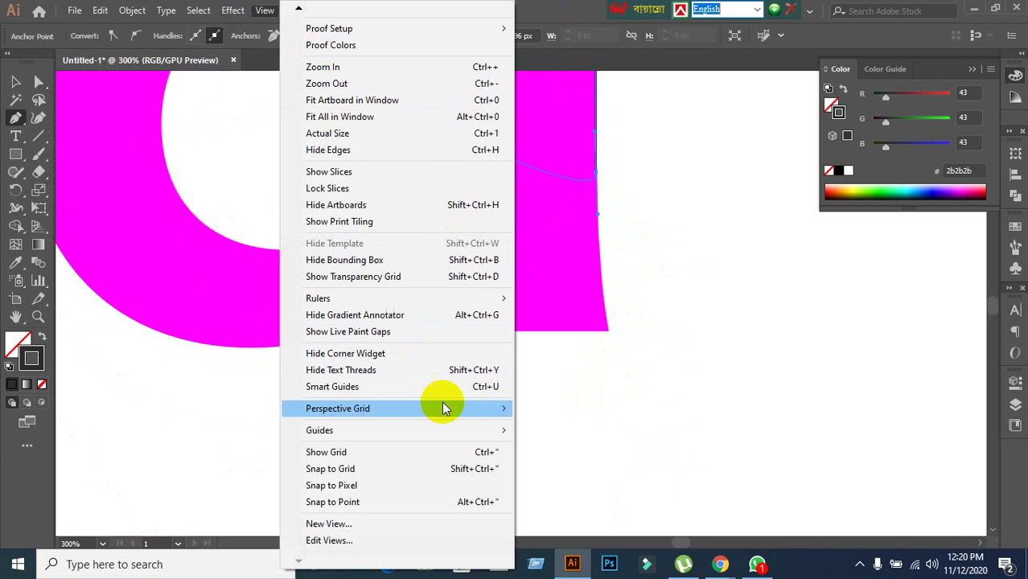
left_click(339, 386)
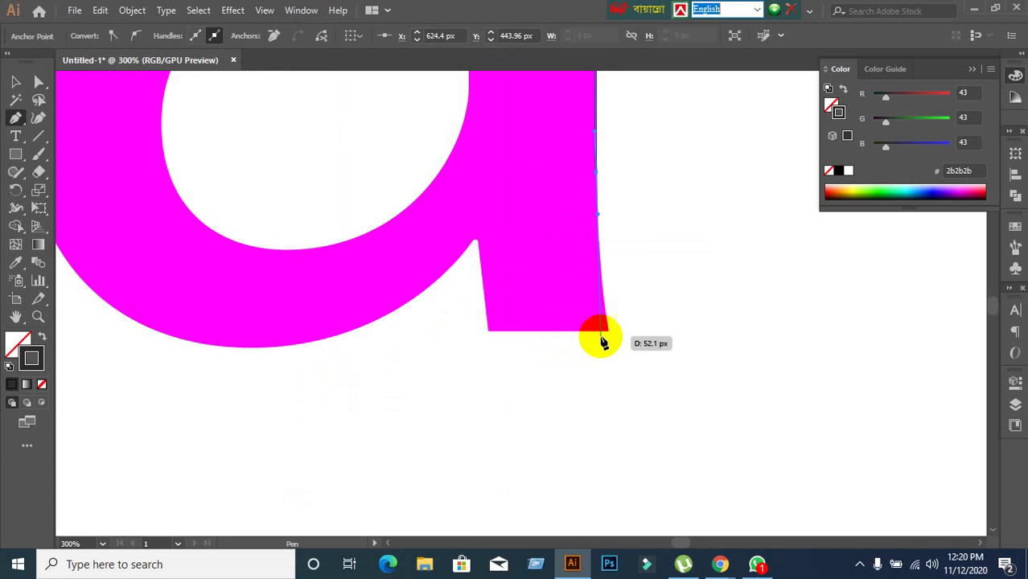
mouse_move(604, 343)
left_mouse_down()
mouse_move(613, 331)
mouse_move(605, 328)
mouse_move(608, 337)
left_mouse_up()
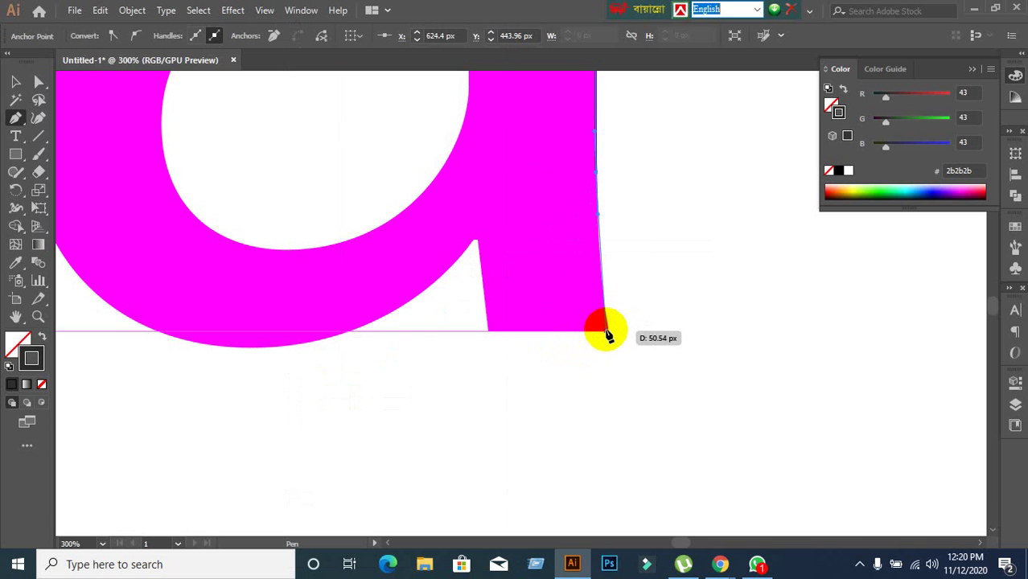
left_click_drag(609, 337, 608, 328)
With Smart Guides off, curve the path to the stem's lower-right corner and turn its outgoing handle along the bottom edge
left_click(265, 10)
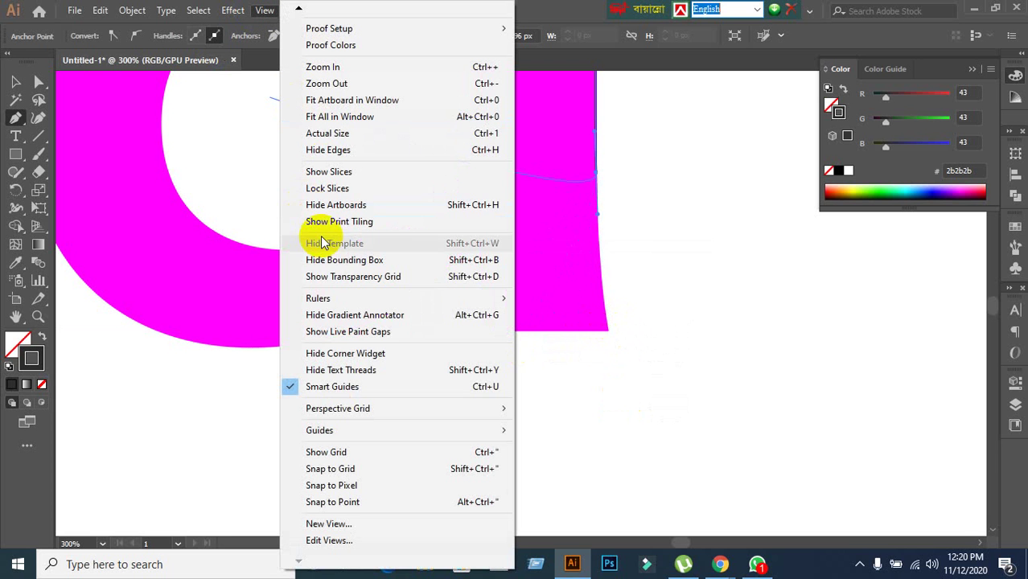
left_click(329, 387)
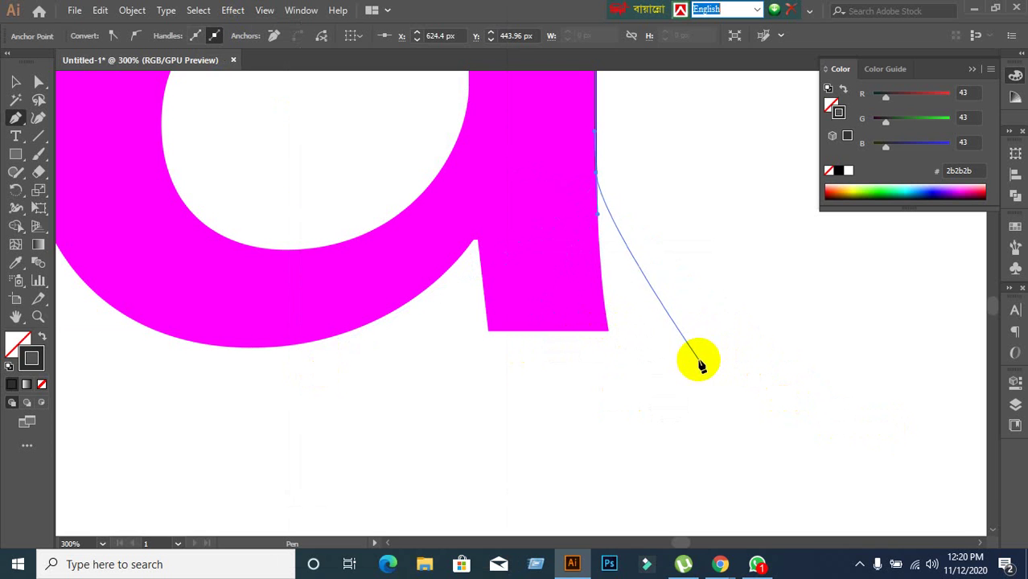
left_click(610, 331)
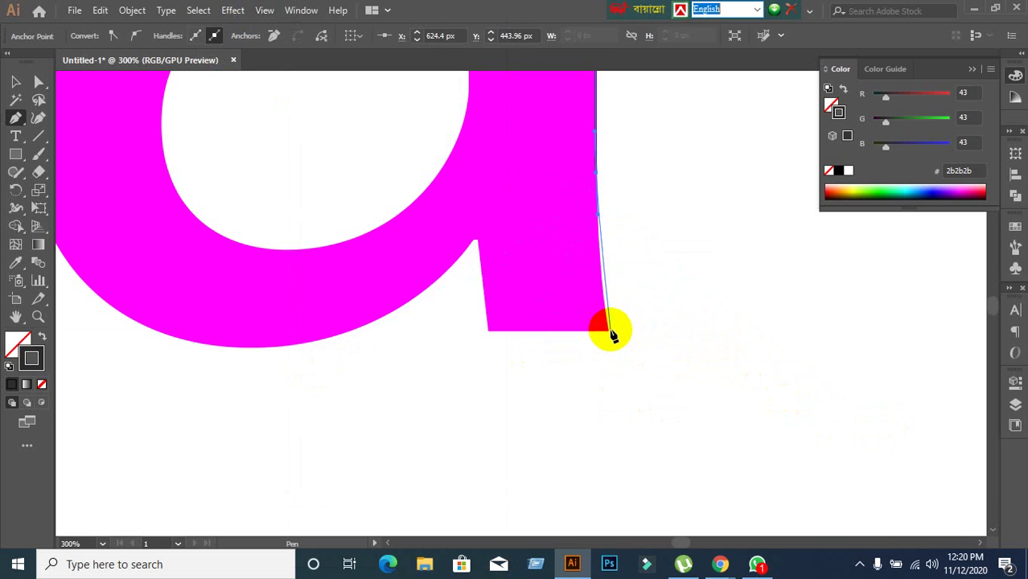
left_click(622, 394)
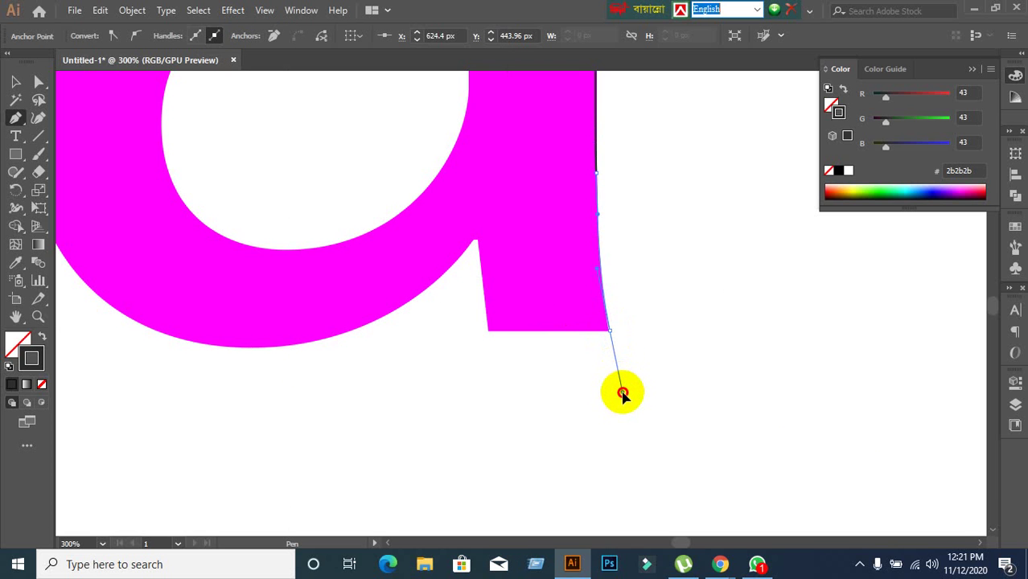
key("ctrl+z")
left_click(546, 326)
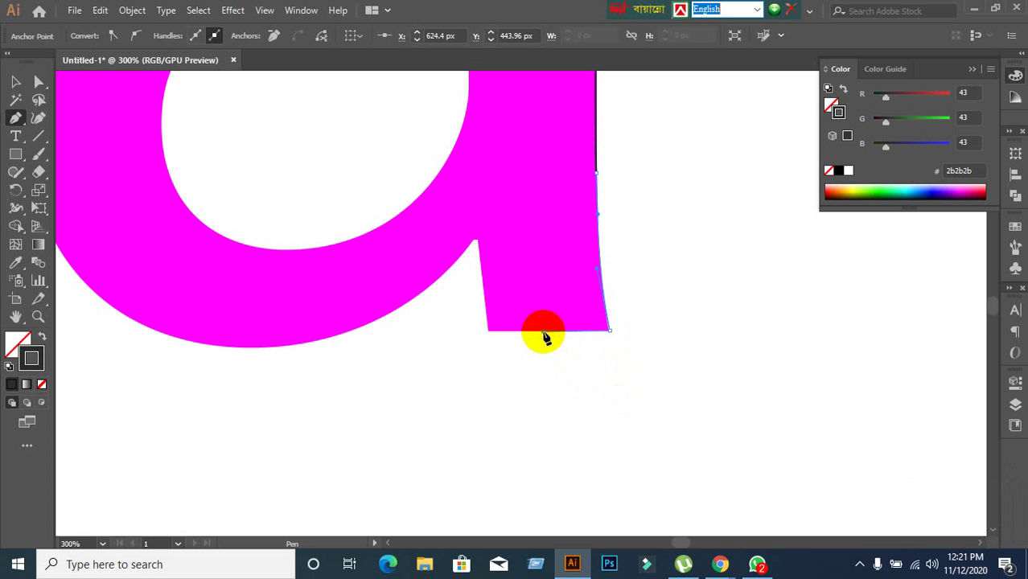
Trace the stem's bottom edge to an anchor at its lower-left corner, about X 590, Y 494 px
scroll(526, 189, "up", 3)
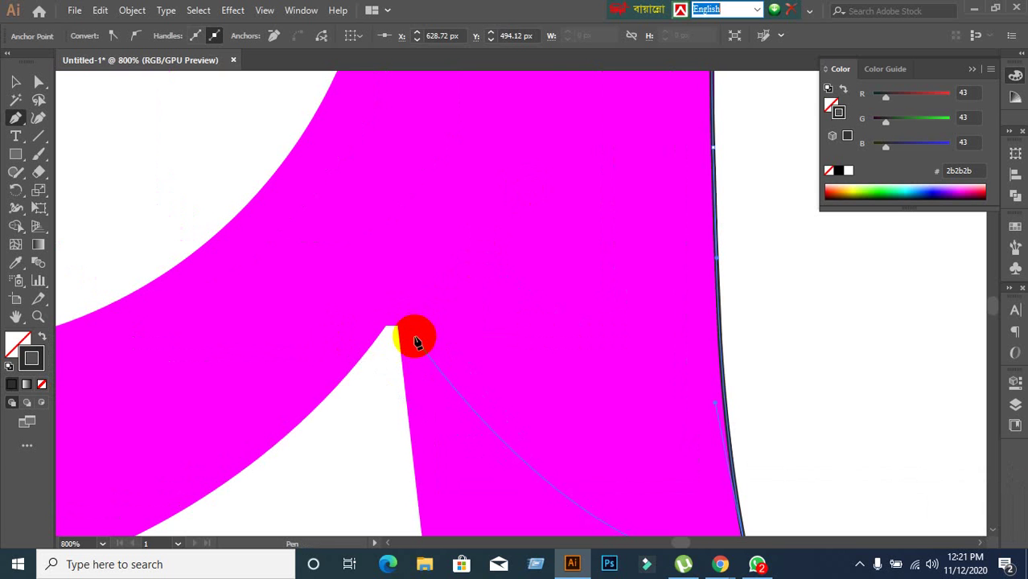
scroll(417, 342, "down", 2)
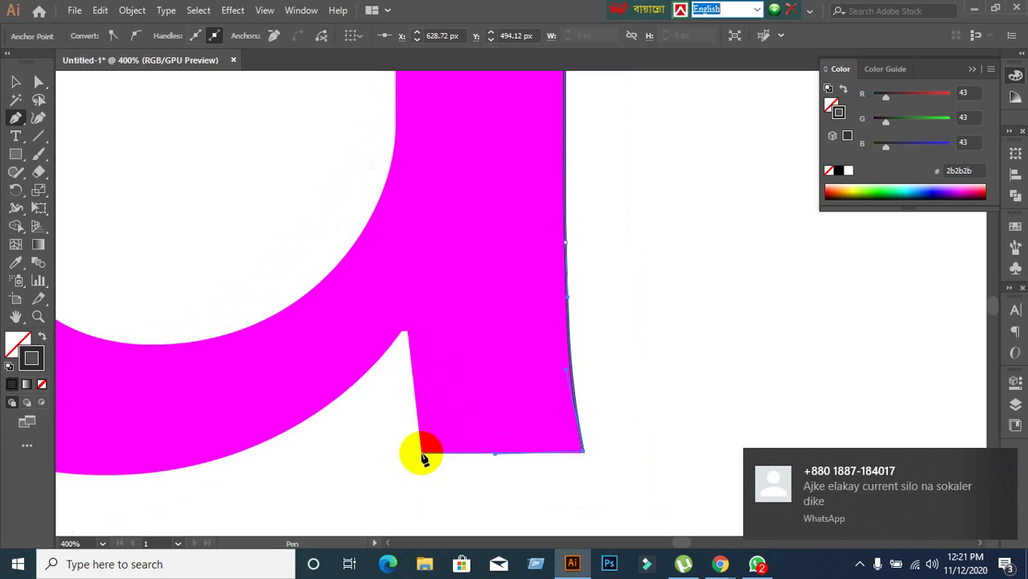
left_click(419, 453)
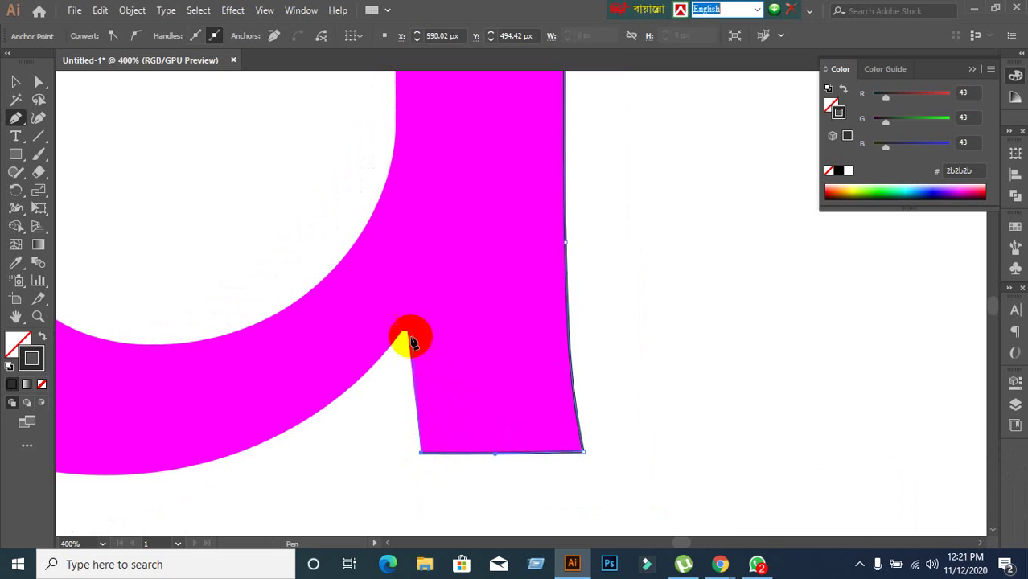
scroll(410, 344, "up", 2)
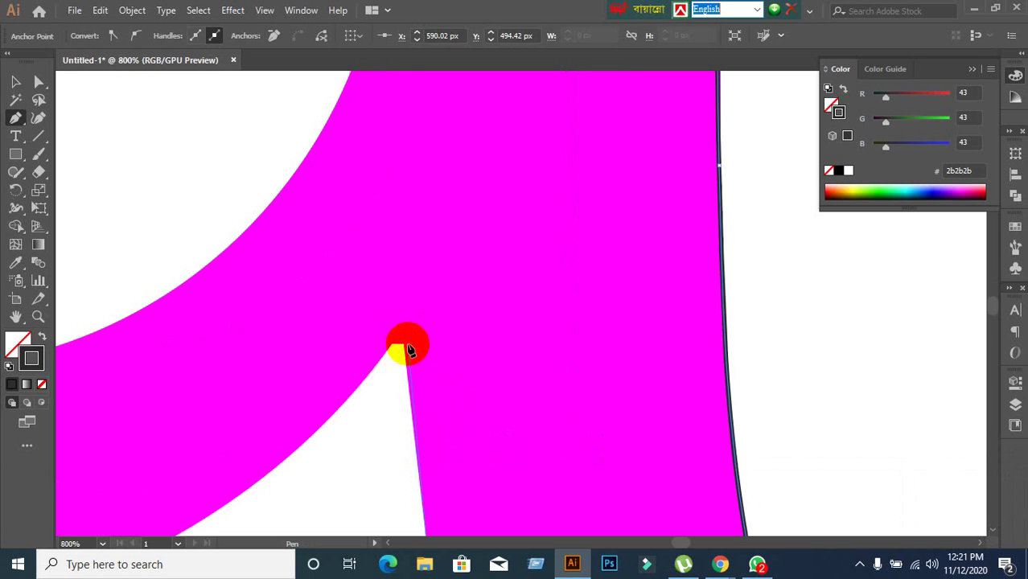
left_click_drag(408, 348, 399, 359)
scroll(401, 356, "down", 3)
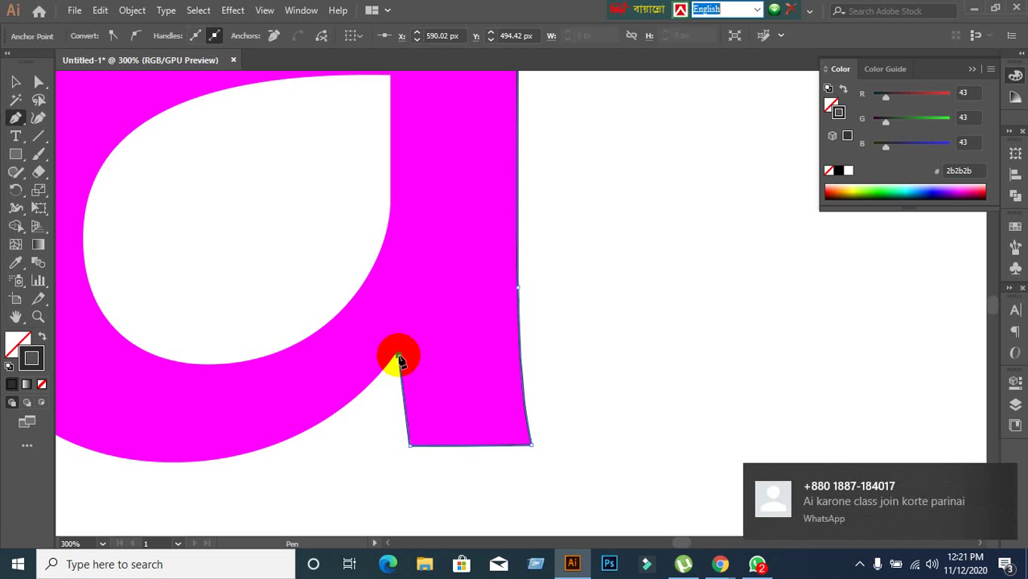
scroll(398, 359, "up", 5)
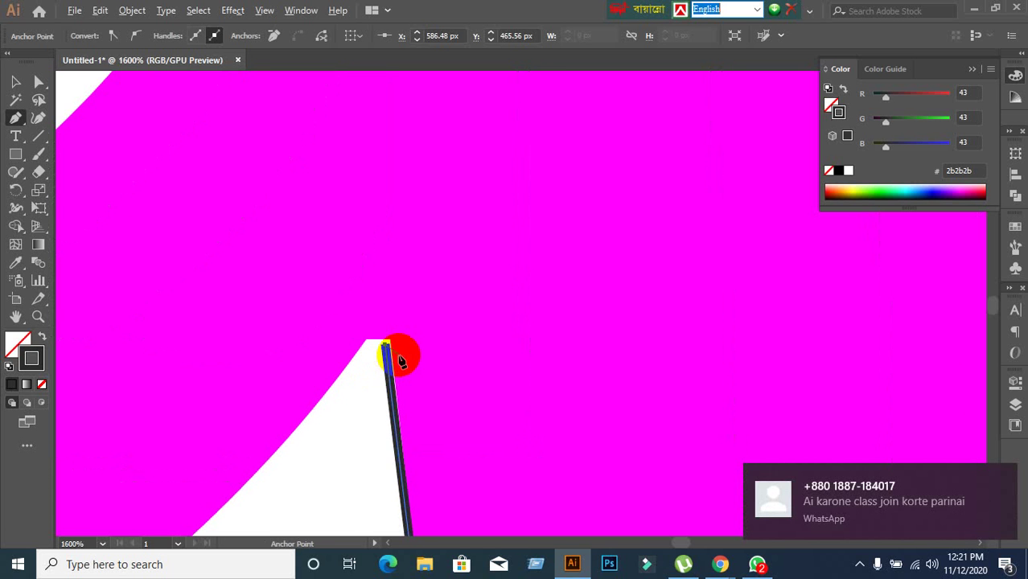
left_click_drag(399, 360, 398, 355)
Trace the stem's lower-left edge up to an anchor exactly on the right corner of the small notch
scroll(398, 355, "up", 3)
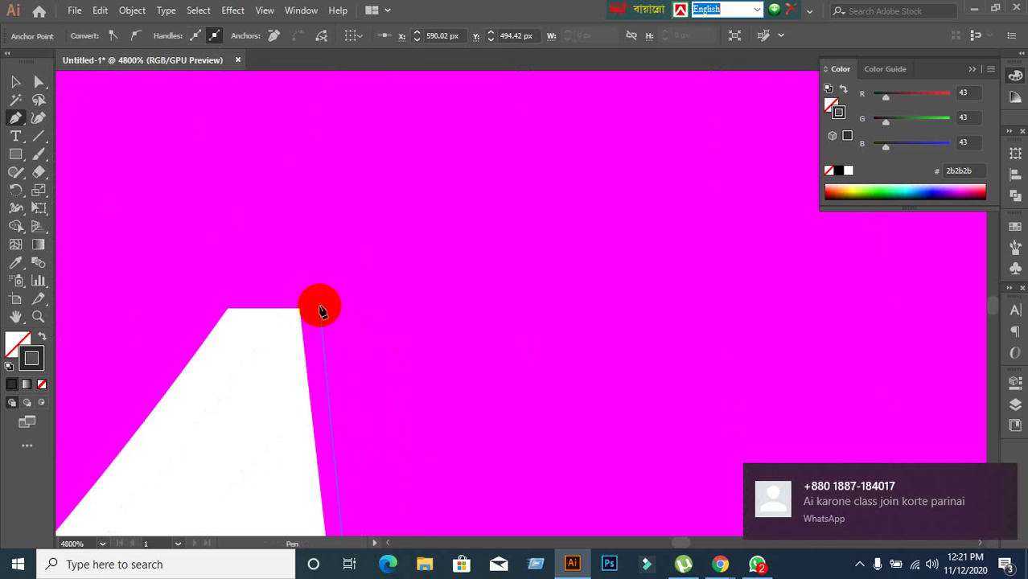
left_click(300, 307)
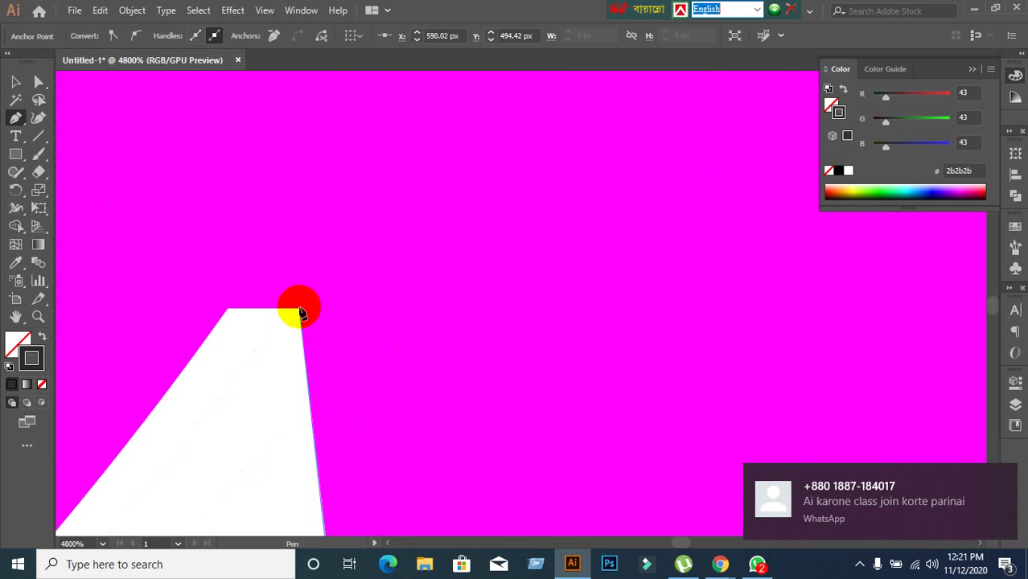
Trace the small notch's short top edge to an anchor on its left corner, about X 585, Y 465 px
left_click(232, 312)
scroll(239, 322, "down", 6)
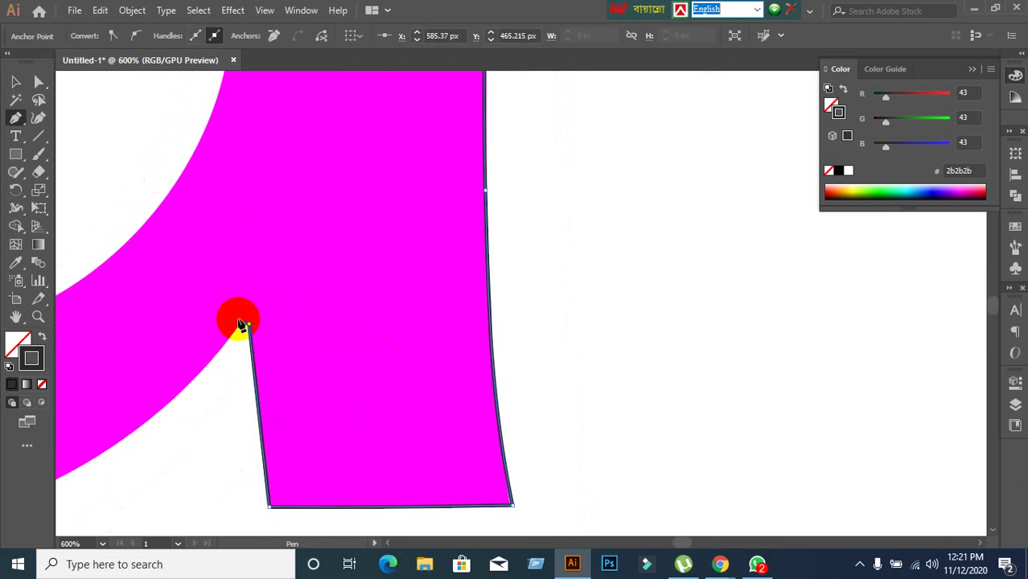
left_click_drag(239, 321, 699, 168)
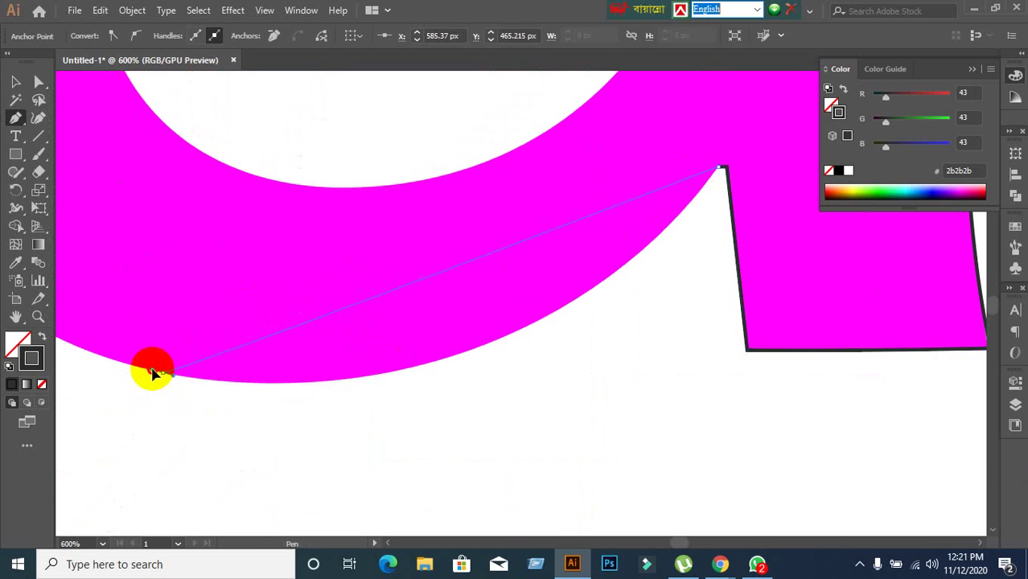
left_click(156, 371)
key("ctrl+z")
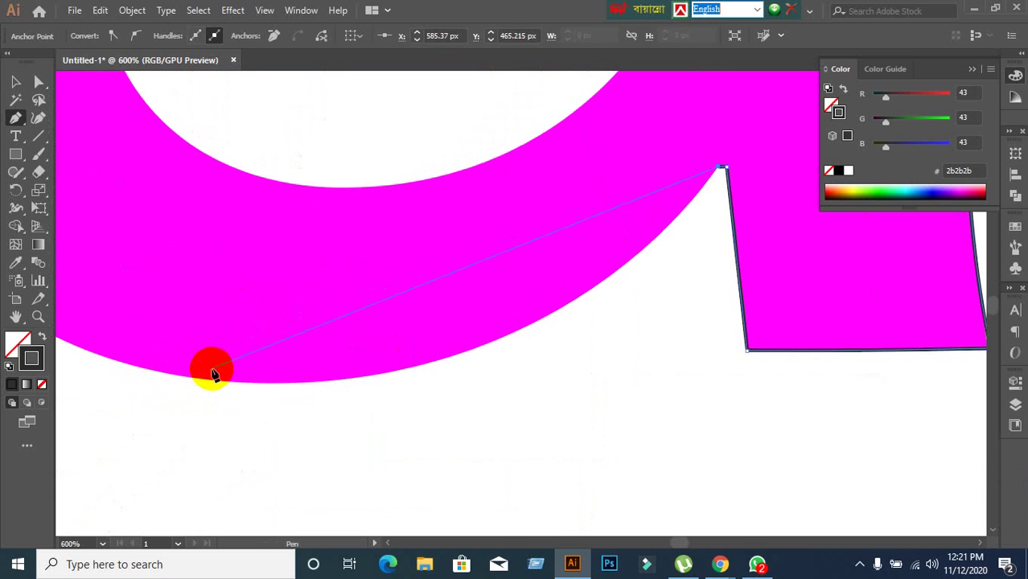
left_click(156, 373)
key("ctrl+z")
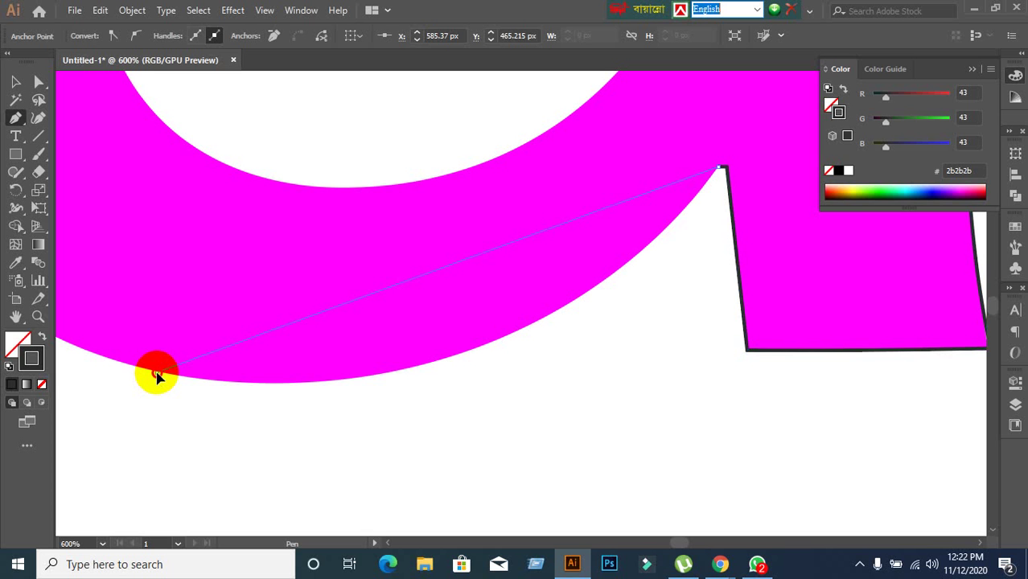
Curve the path from the notch along the bowl's underside to an anchor at about X 496, Y 498 px
left_click(150, 375)
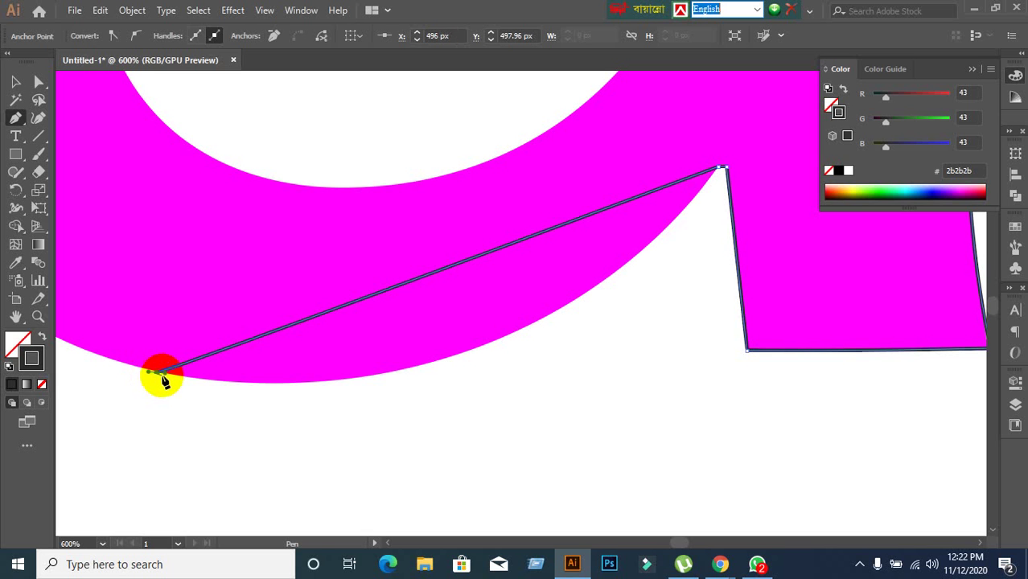
left_click_drag(165, 380, 541, 433)
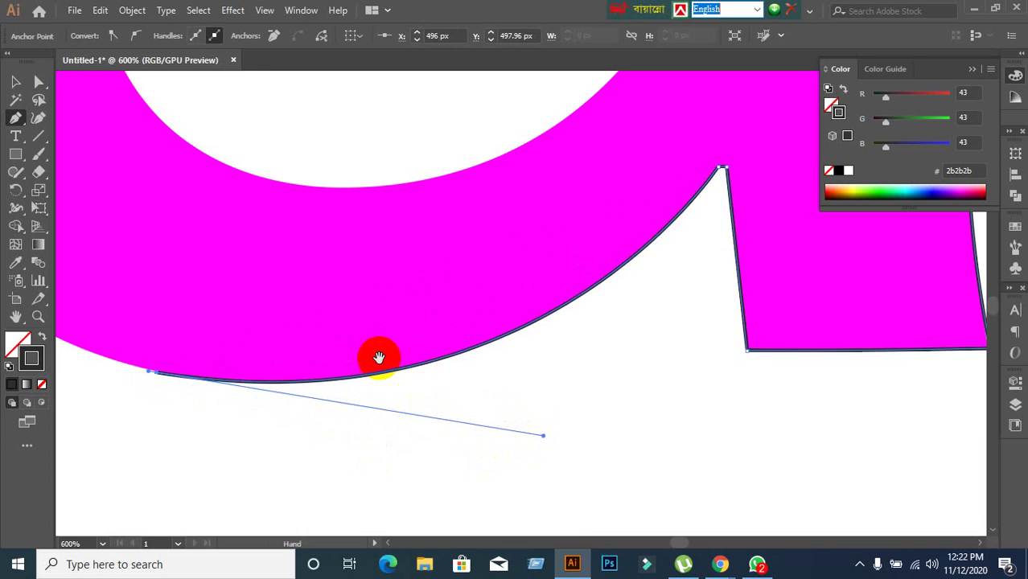
left_click_drag(374, 355, 716, 500)
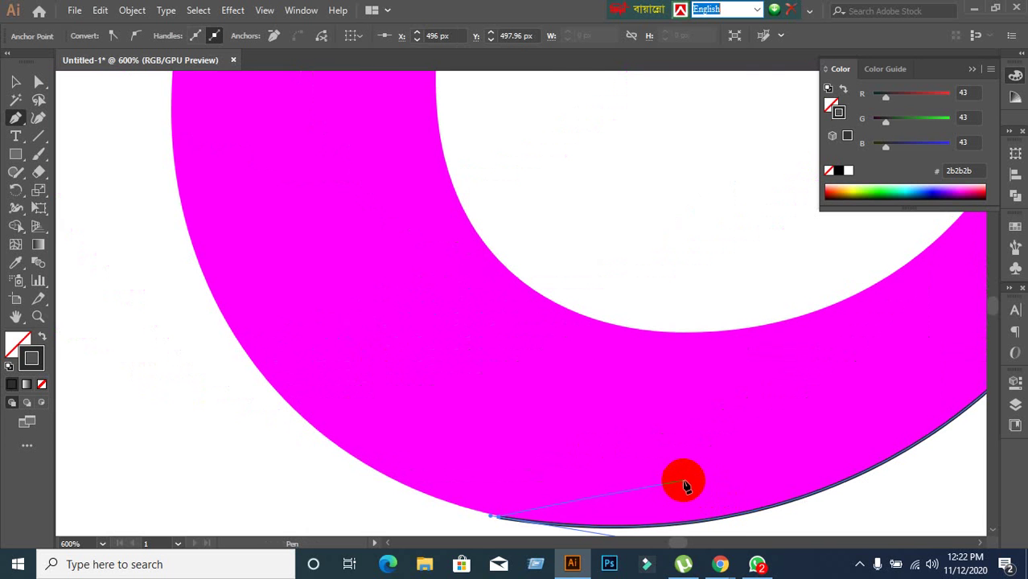
scroll(685, 485, "down", 1)
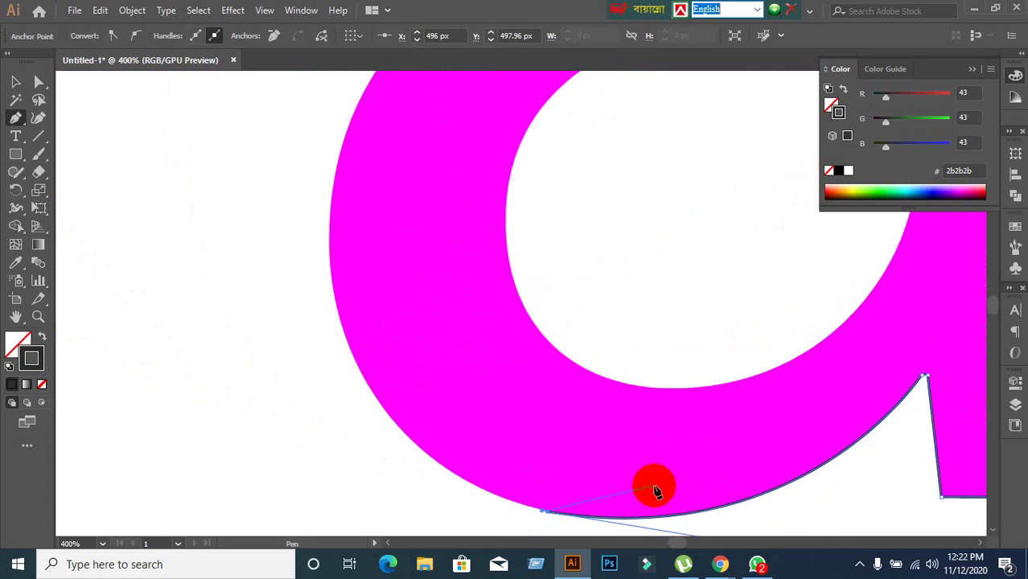
left_click(344, 142)
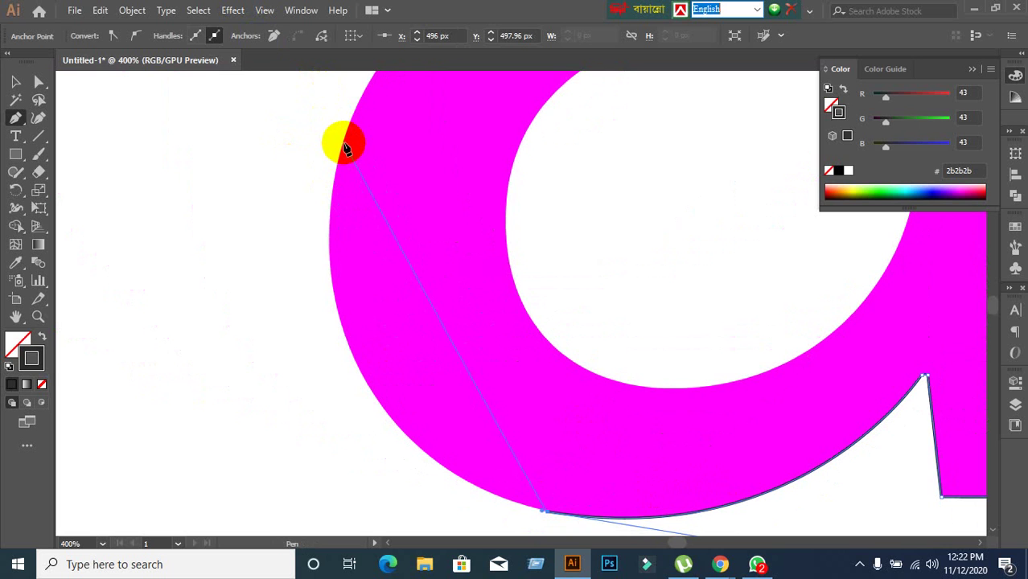
left_click_drag(344, 133, 342, 163)
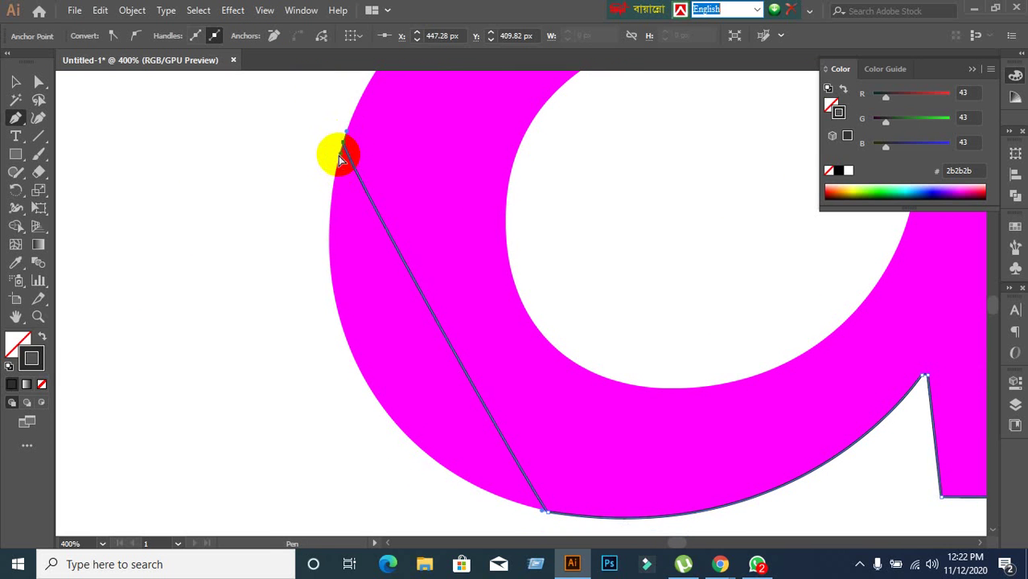
left_click(338, 184, "ctrl")
Trace the bowl's left and upper outer edge with curved segments to anchors at about X 447, Y 408 px and X 554, Y 348 px
left_click(341, 142)
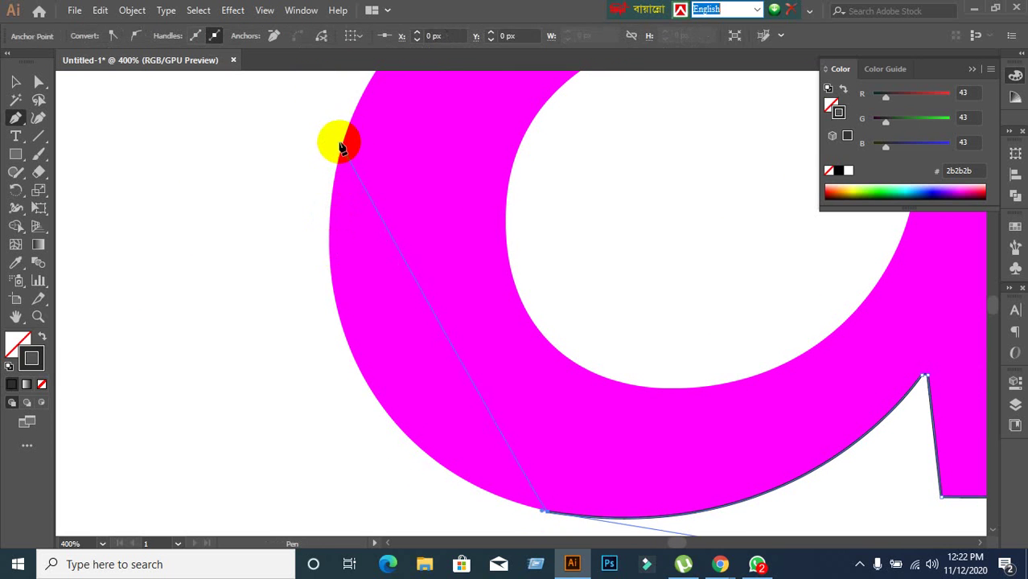
left_click_drag(346, 131, 268, 452)
left_click_drag(521, 167, 366, 424)
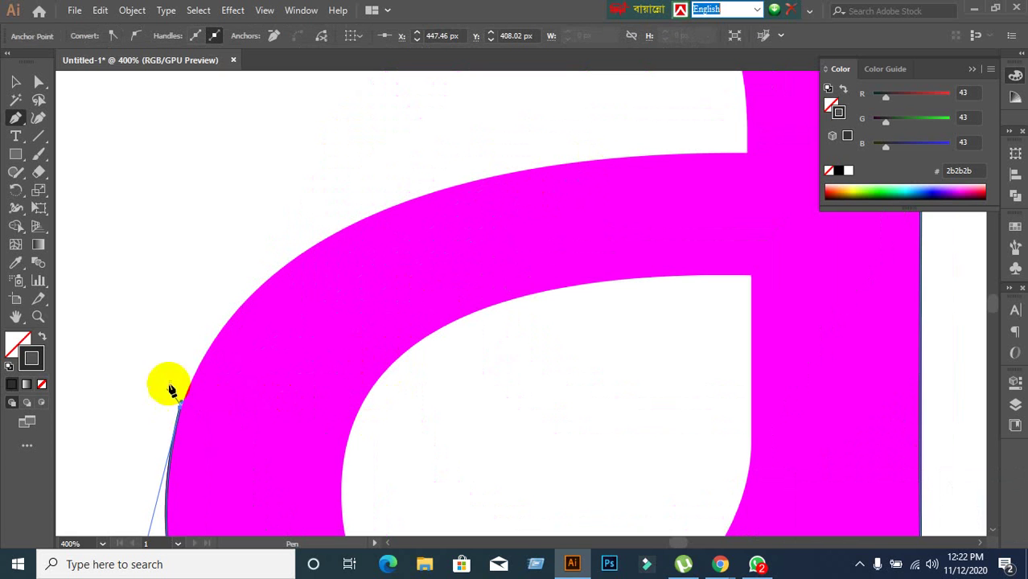
left_click(626, 160)
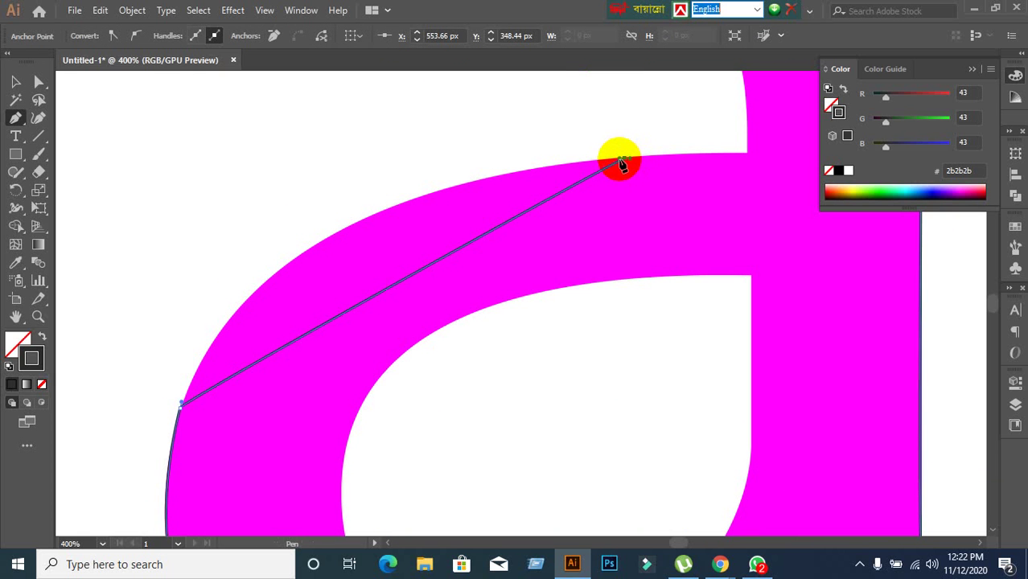
left_click_drag(619, 163, 229, 183)
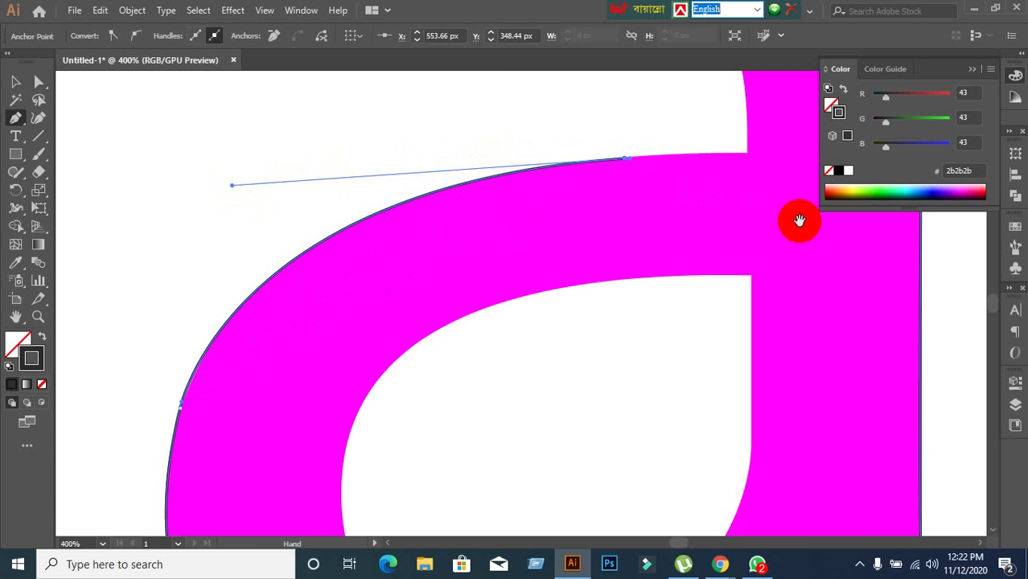
Curve the path to the bowl-stem corner at about X 583, Y 347 px and turn its outgoing handle up along the stem's inner edge
left_click_drag(796, 218, 574, 295)
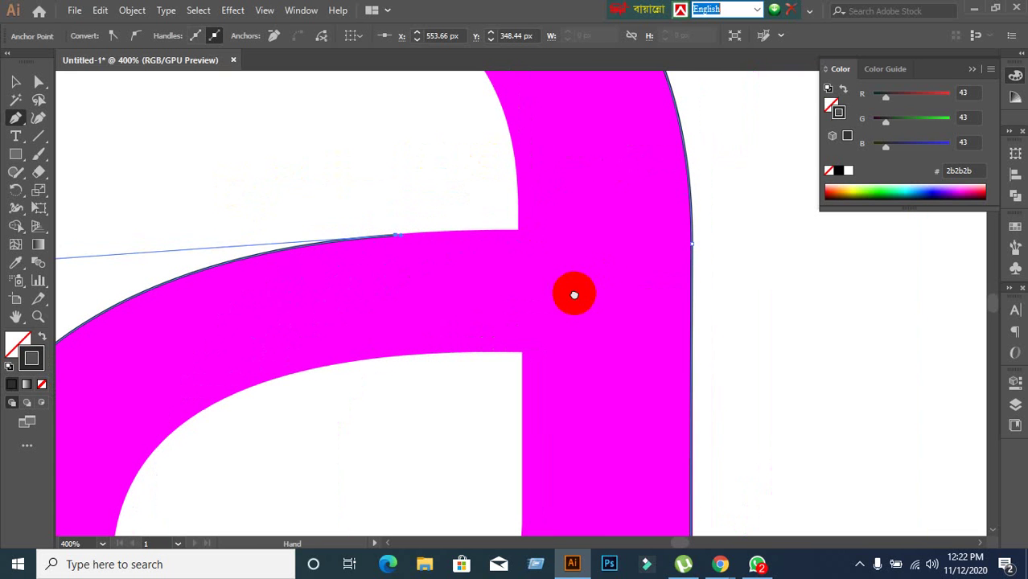
left_click(517, 234)
scroll(535, 248, "up", 1)
key("super")
scroll(530, 259, "up", 1)
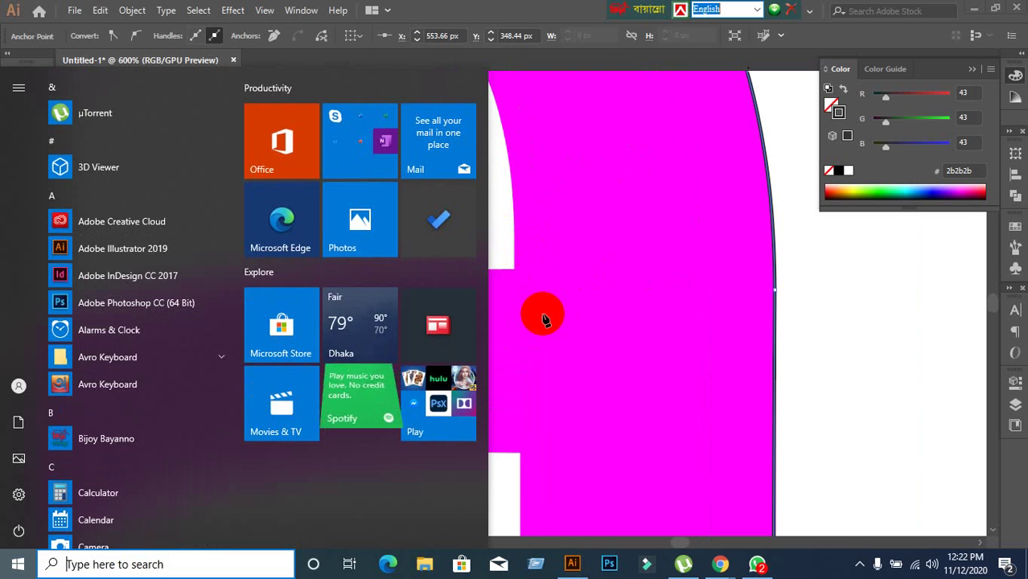
key("super")
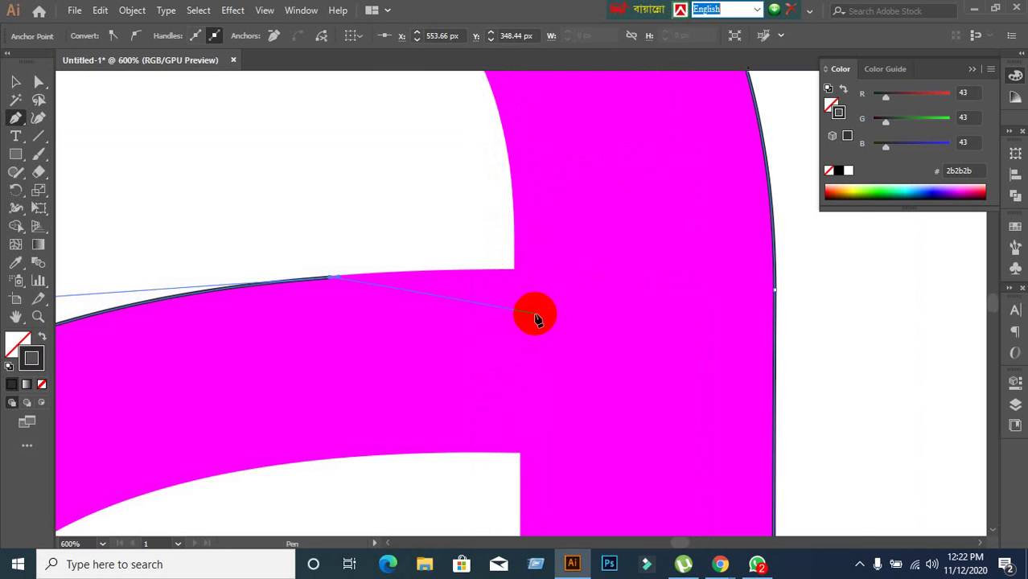
scroll(517, 276, "up", 1)
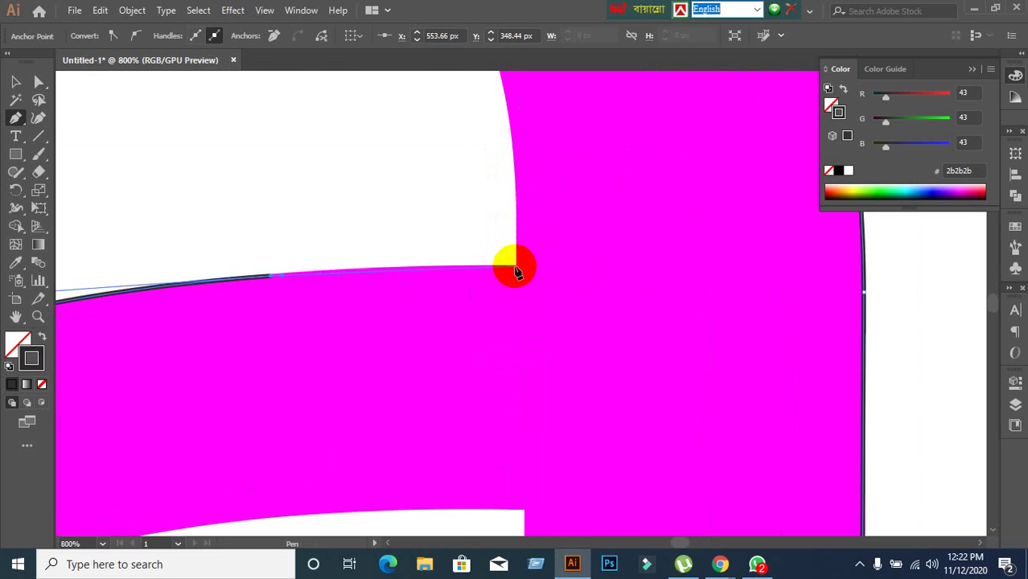
left_click(515, 266)
left_click_drag(538, 271, 569, 277)
left_click(516, 267)
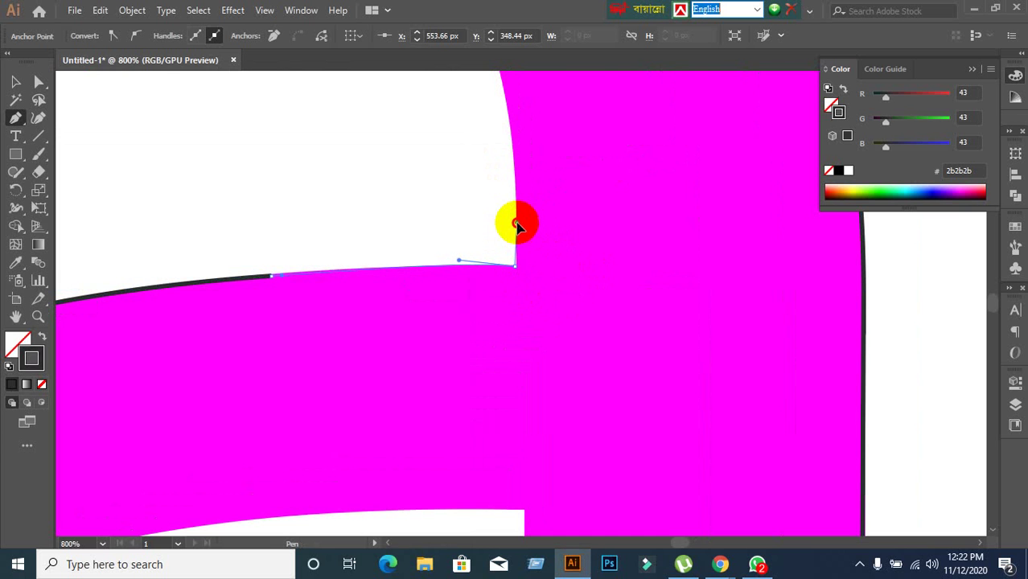
left_click(517, 224)
Curve the path up the stem's inner edge to an anchor on the top arch's underside, about X 533, Y 289 px
scroll(552, 232, "down", 1)
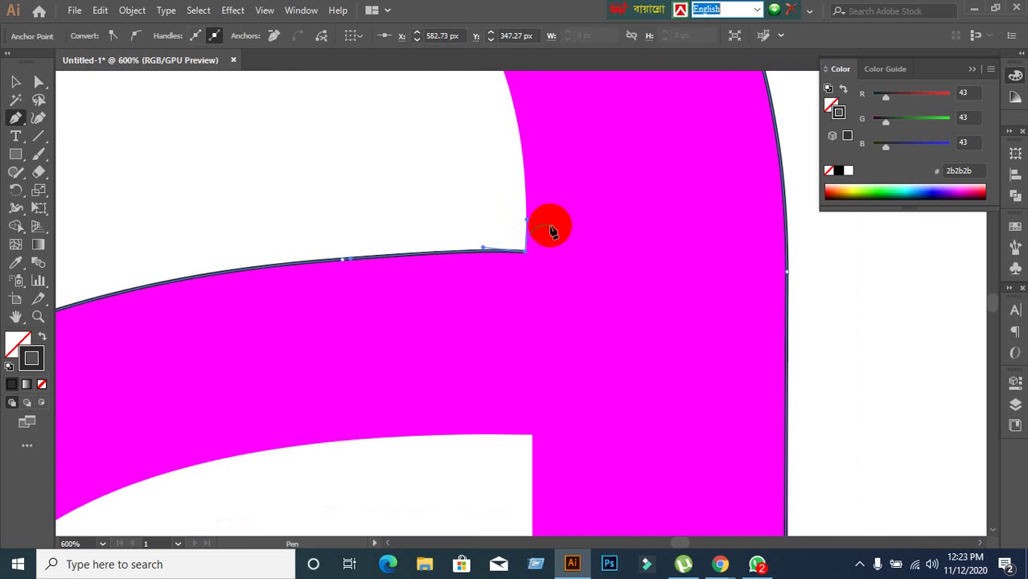
left_click_drag(552, 232, 651, 378)
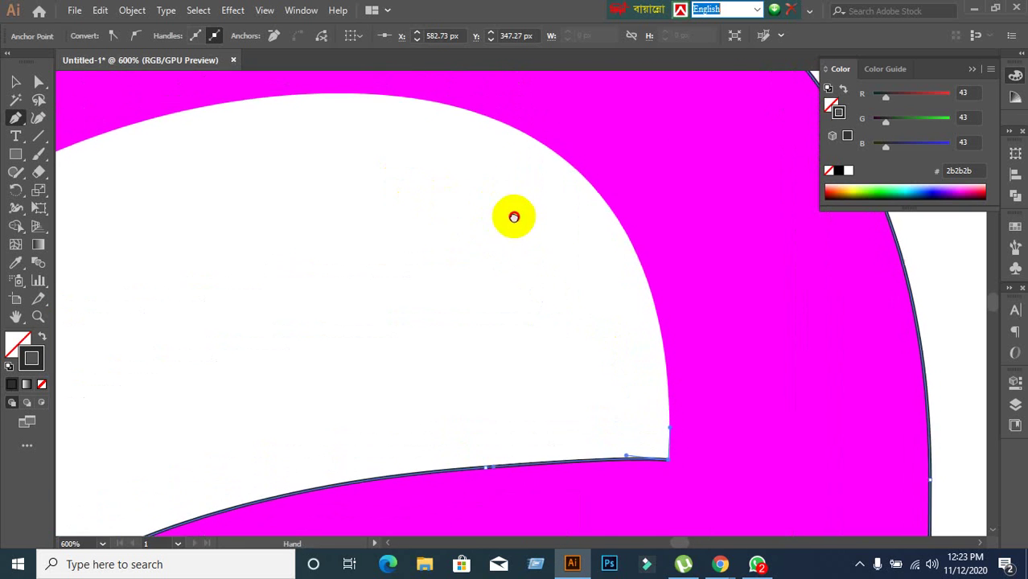
left_click_drag(514, 216, 517, 224)
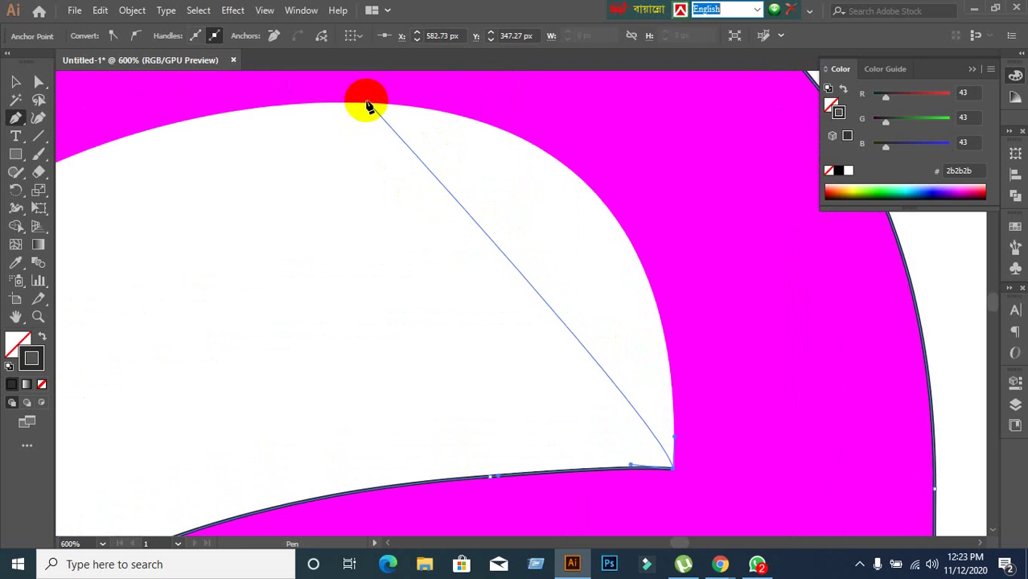
mouse_move(361, 102)
left_mouse_down()
mouse_move(340, 102)
mouse_move(544, 137)
mouse_move(637, 136)
mouse_move(653, 103)
mouse_move(681, 103)
mouse_move(673, 264)
mouse_move(703, 289)
left_mouse_up()
scroll(688, 131, "up", 3)
left_click_drag(719, 380, 783, 245)
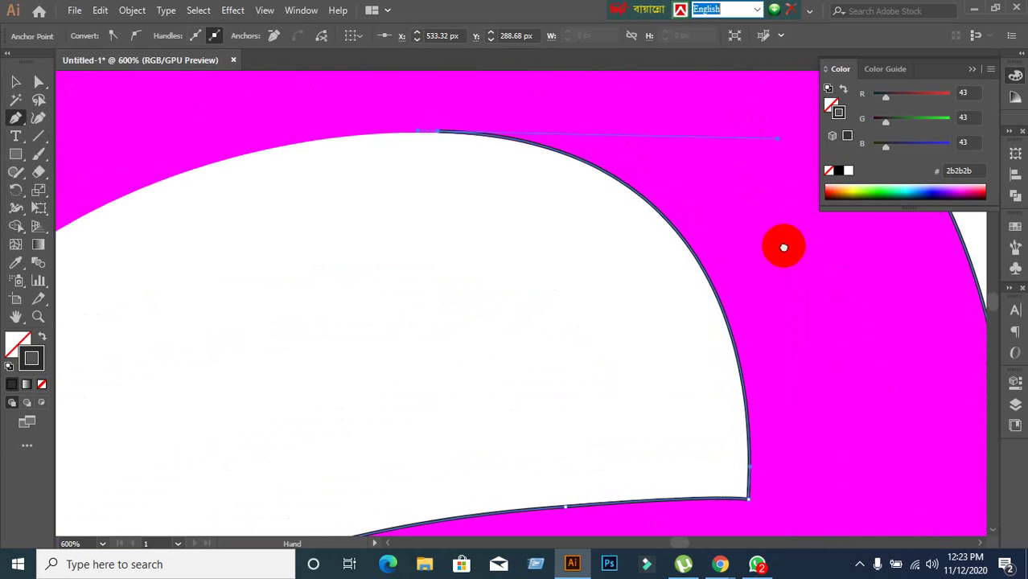
left_click_drag(211, 278, 397, 301)
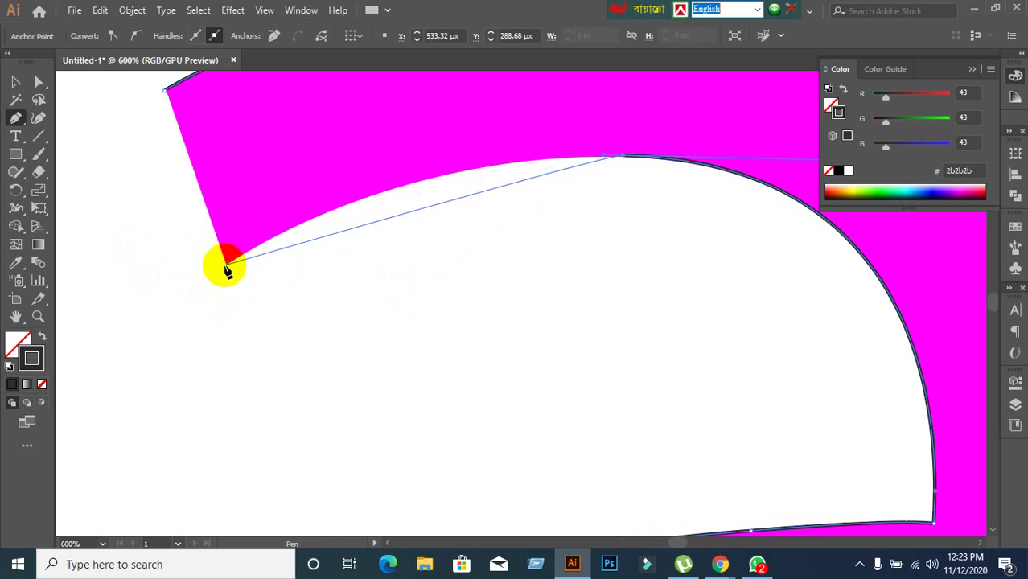
left_click_drag(227, 269, 209, 285)
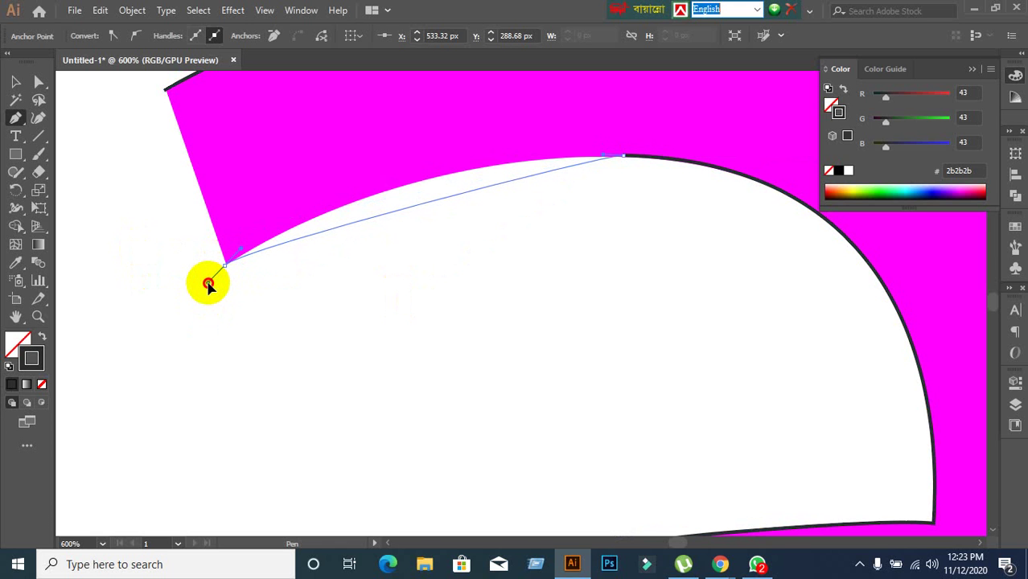
left_click_drag(208, 285, 207, 283)
key("ctrl+z")
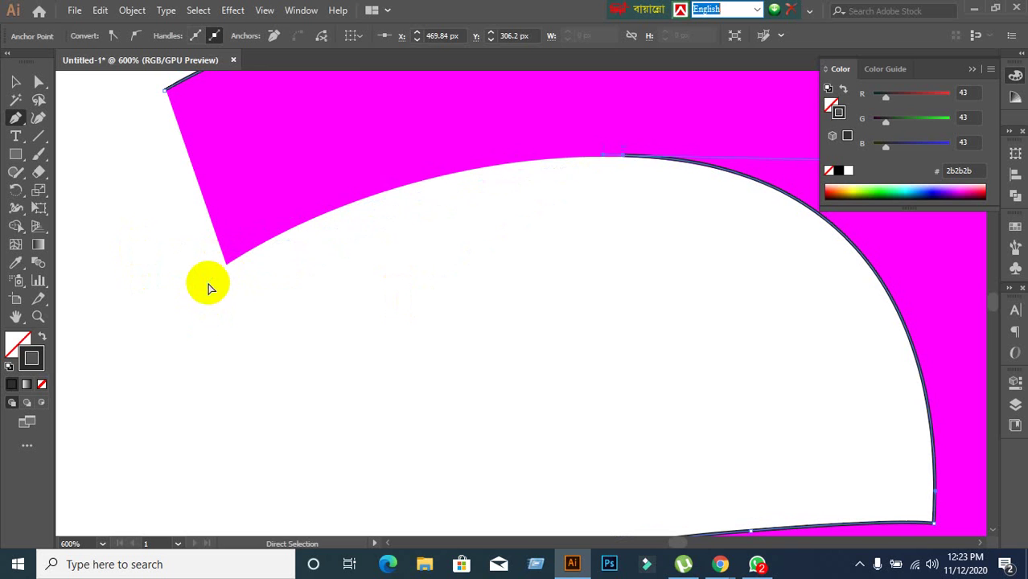
left_click_drag(623, 154, 218, 271)
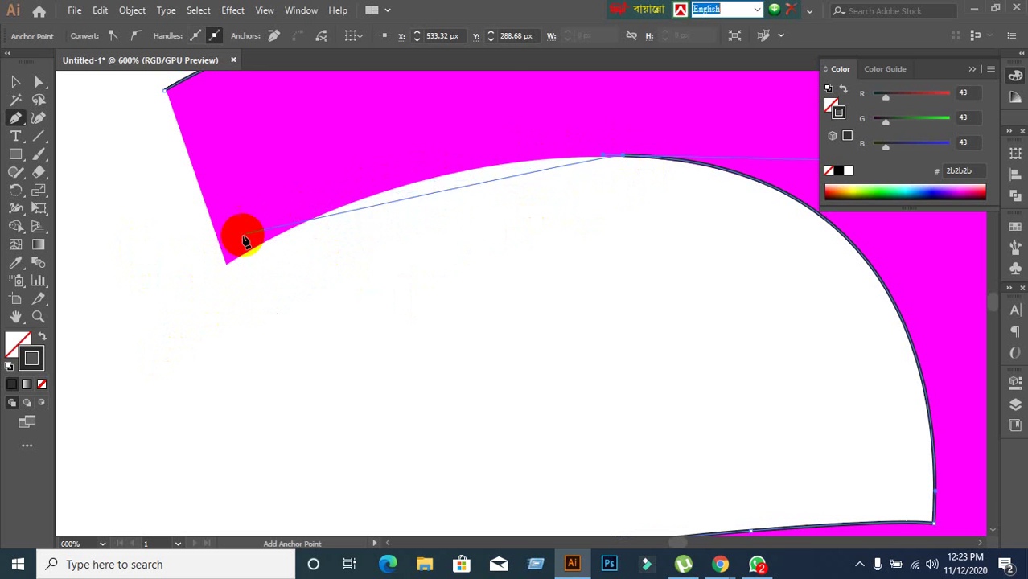
left_click_drag(169, 351, 166, 369)
key("ctrl+z")
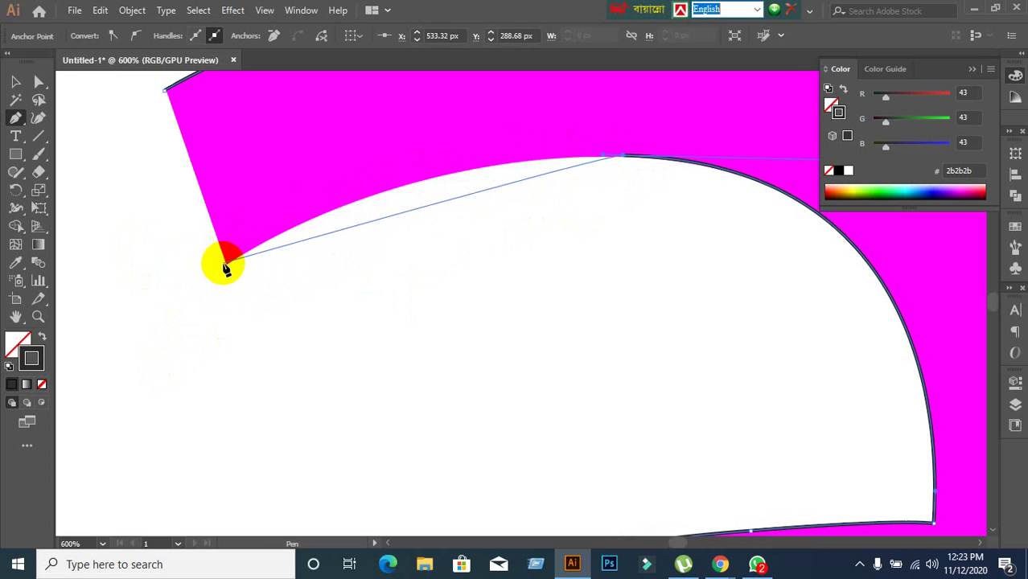
Curve the path along the arch's underside to the upper stroke's lower end corner, about X 470, Y 306 px, and remove its outgoing handle
left_click(225, 263)
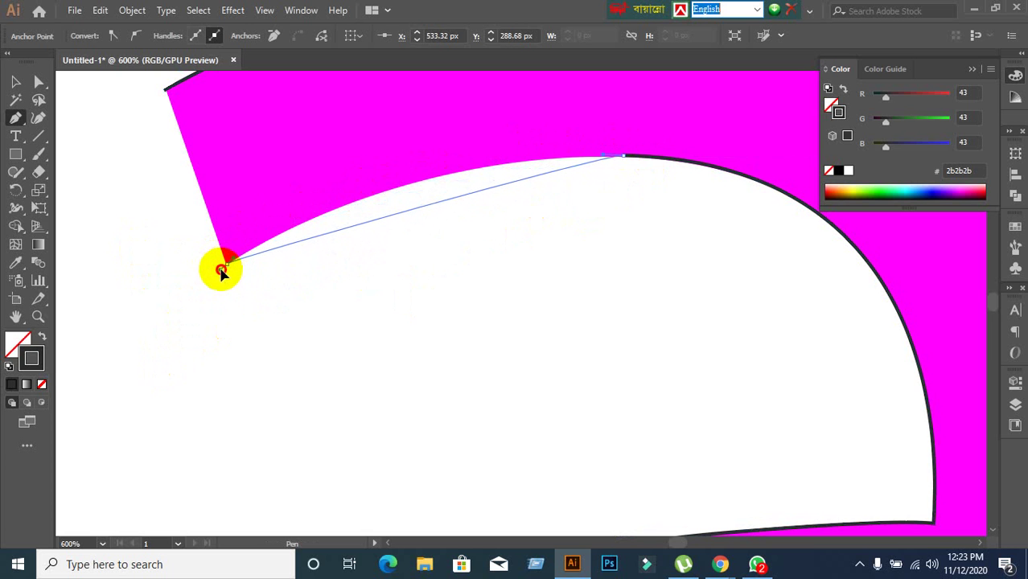
left_click_drag(217, 275, 421, 149)
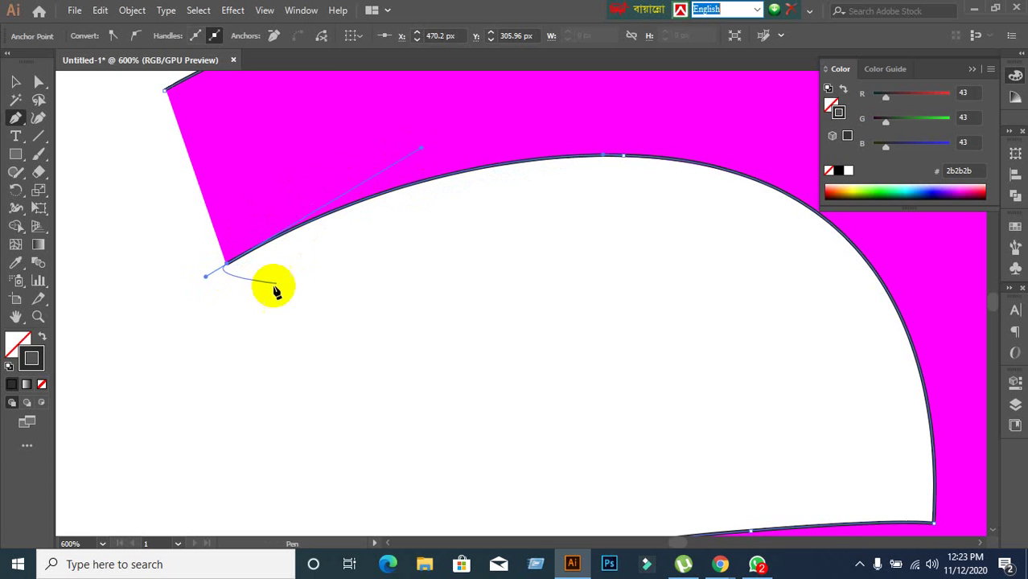
left_click(228, 265)
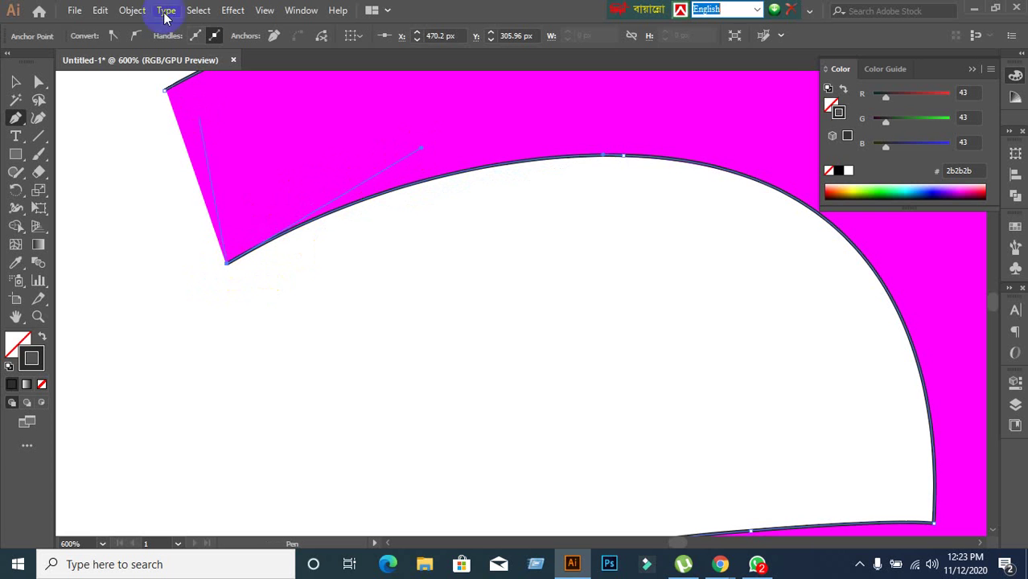
Close the outer outline with a straight segment to the starting anchor on the upper stroke's top end corner
left_click(165, 90)
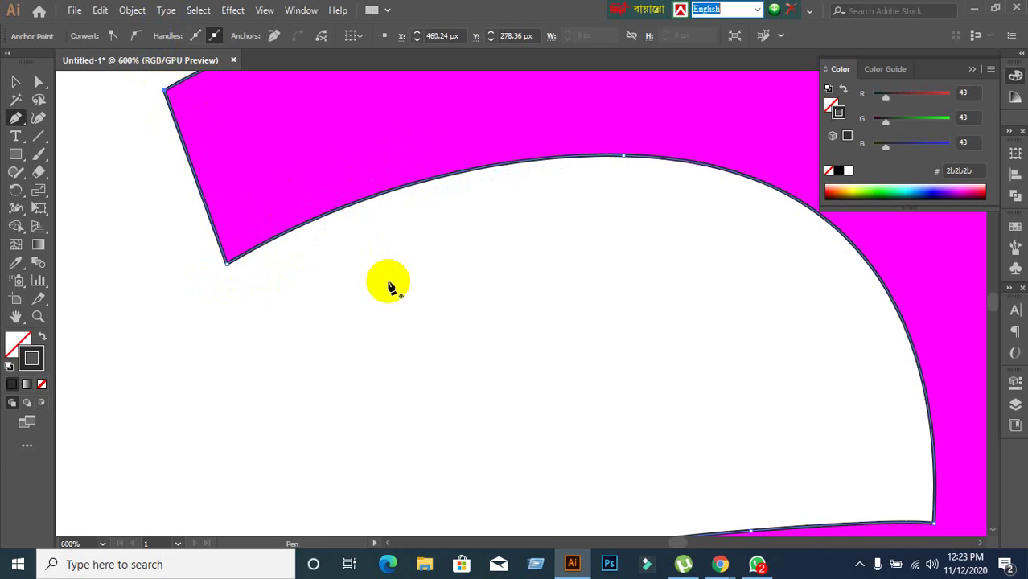
scroll(399, 310, "down", 4)
left_click_drag(409, 376, 412, 156)
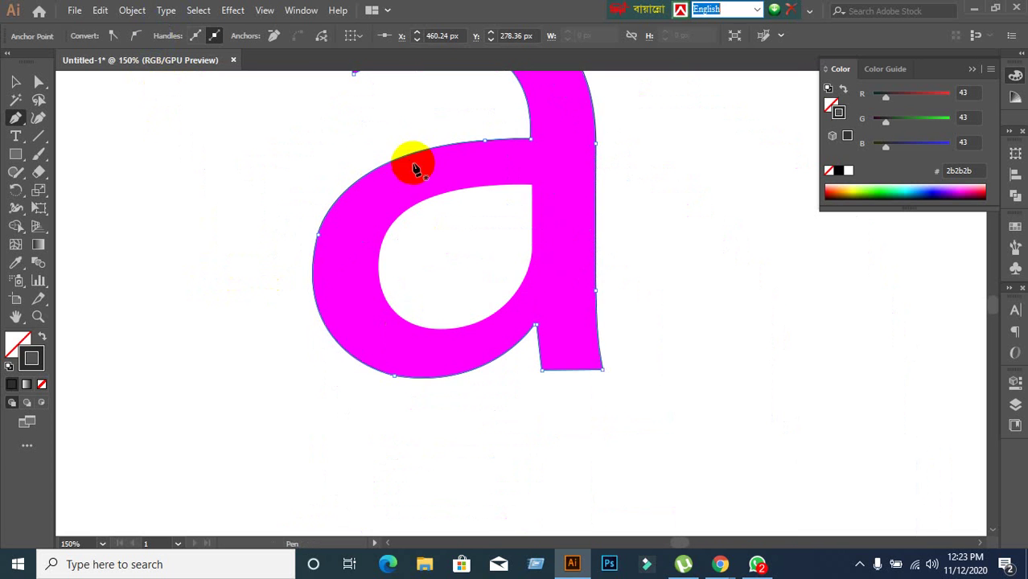
scroll(556, 252, "up", 2)
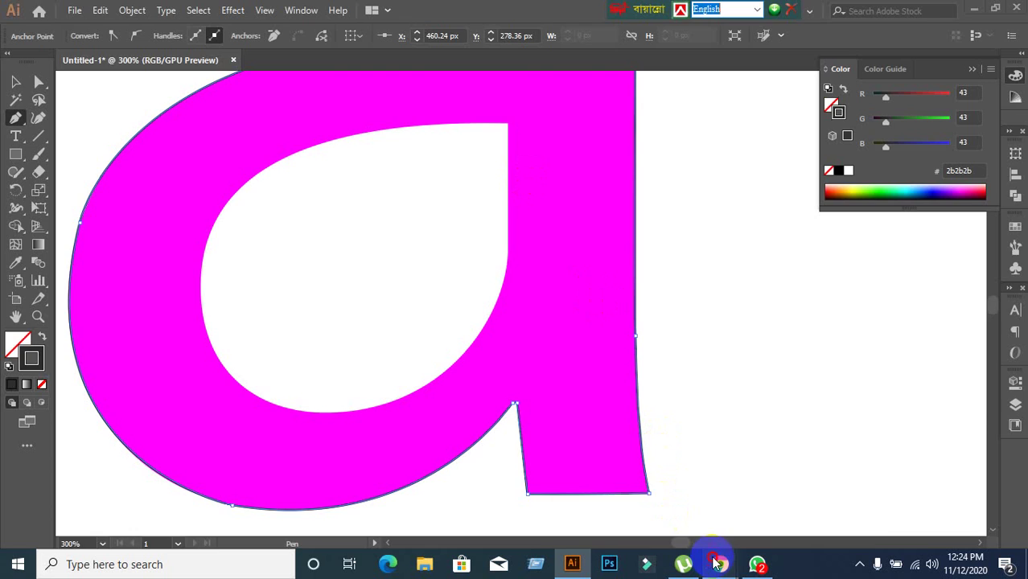
Switch to the Google Meet class window in Chrome
mouse_move(718, 562)
left_click(632, 516)
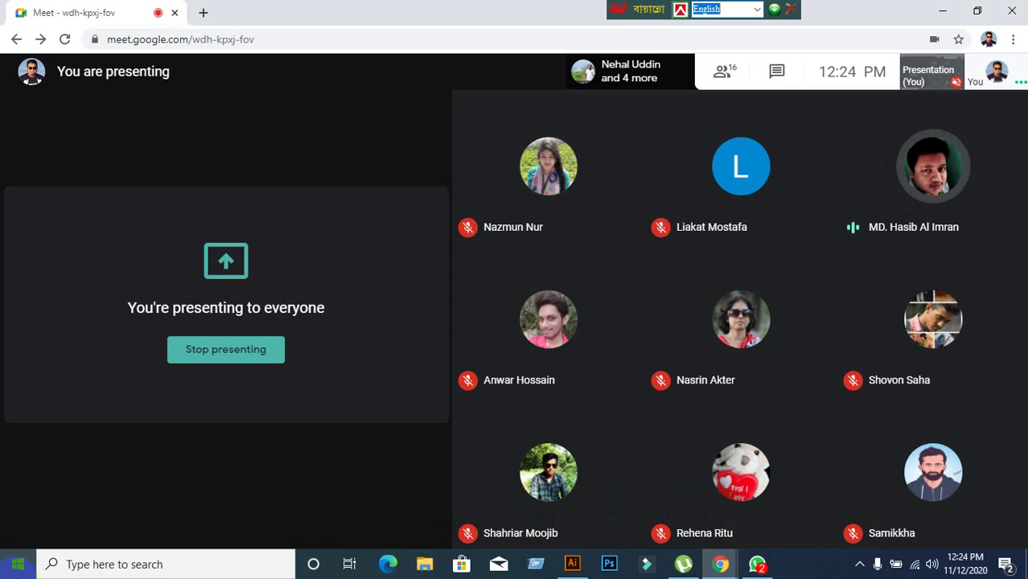
Switch to Illustrator and start the counter's path at its upper right corner, curving down the right edge to about X 579, Y 436 px
mouse_move(171, 501)
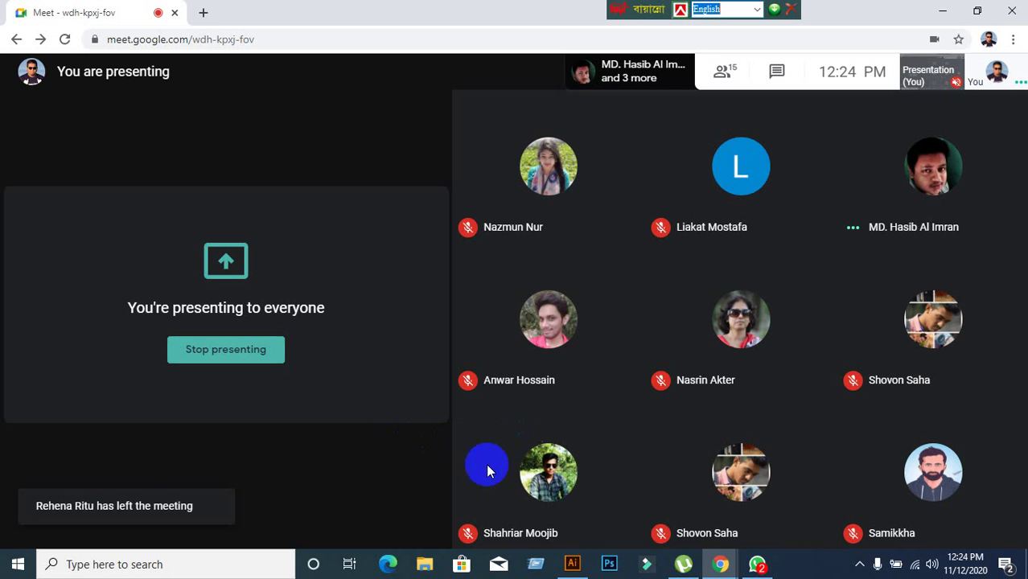
left_click(586, 567)
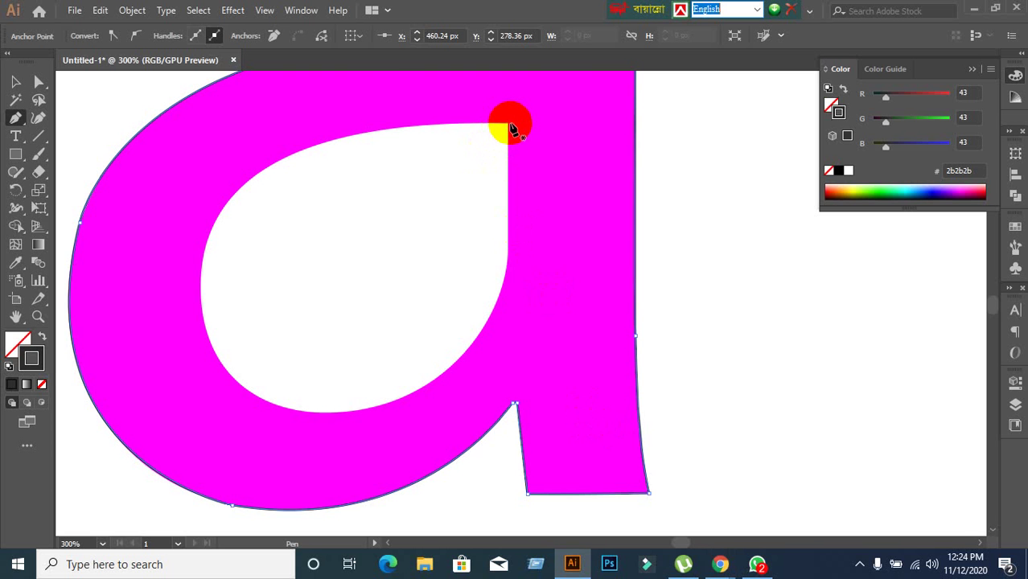
scroll(509, 127, "up", 3)
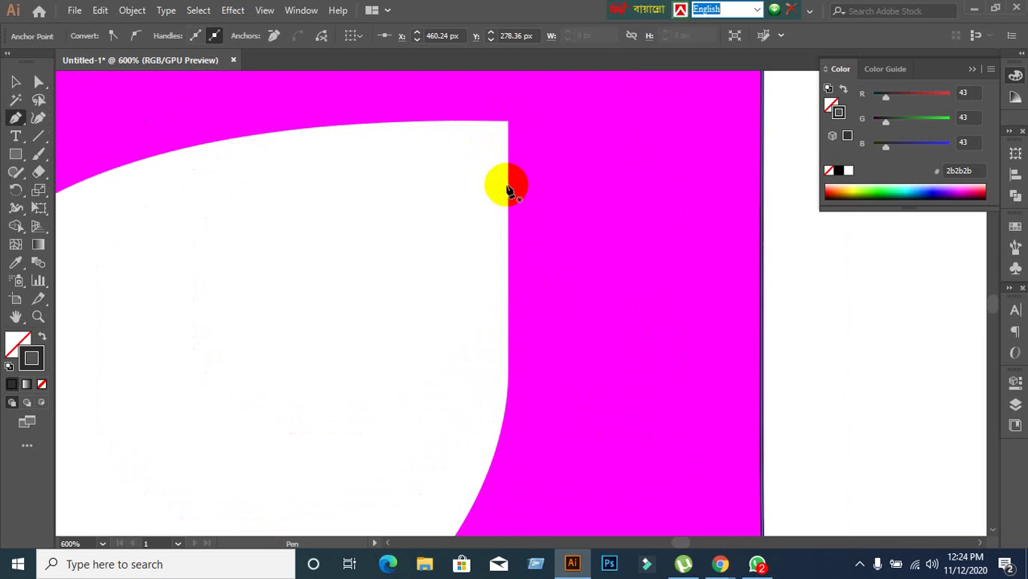
left_click_drag(551, 207, 626, 173)
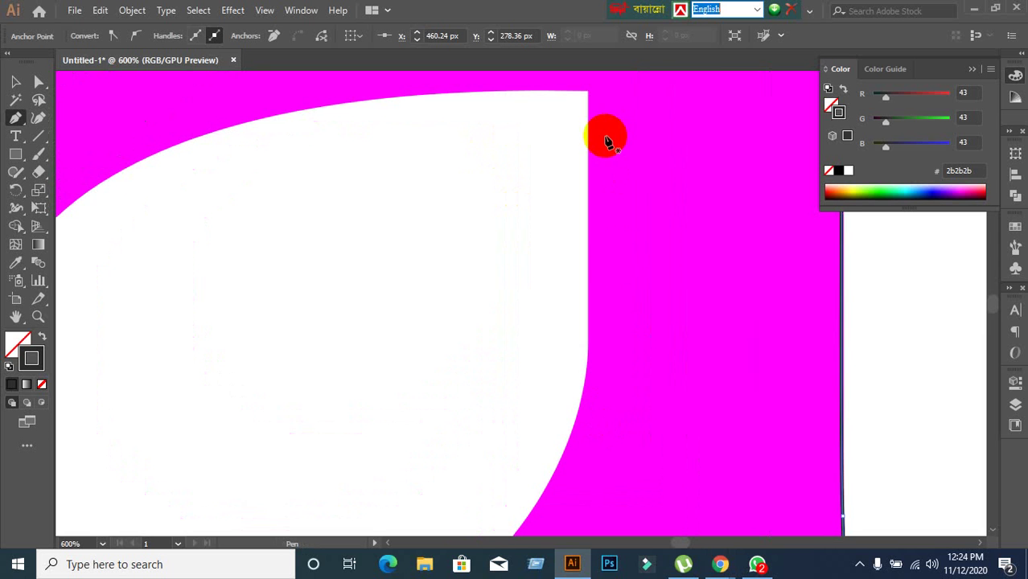
scroll(632, 231, "up", 1)
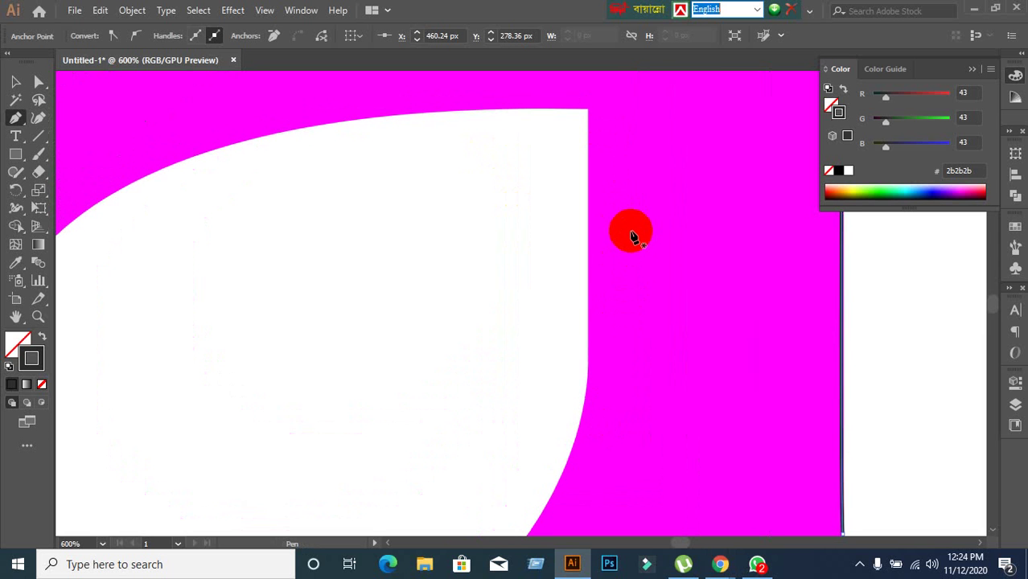
scroll(683, 249, "down", 2)
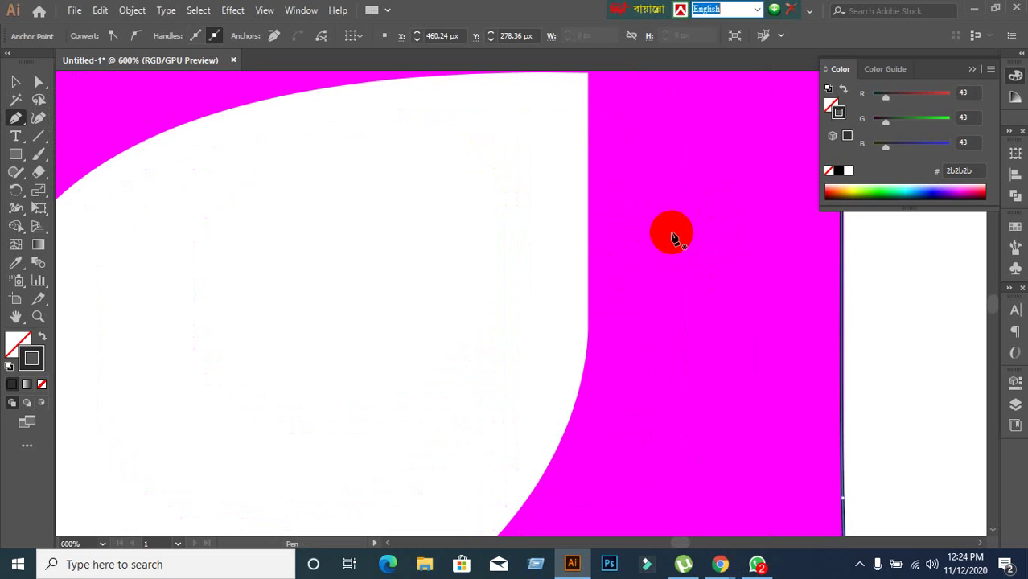
scroll(674, 237, "up", 1)
scroll(674, 237, "down", 1, "alt")
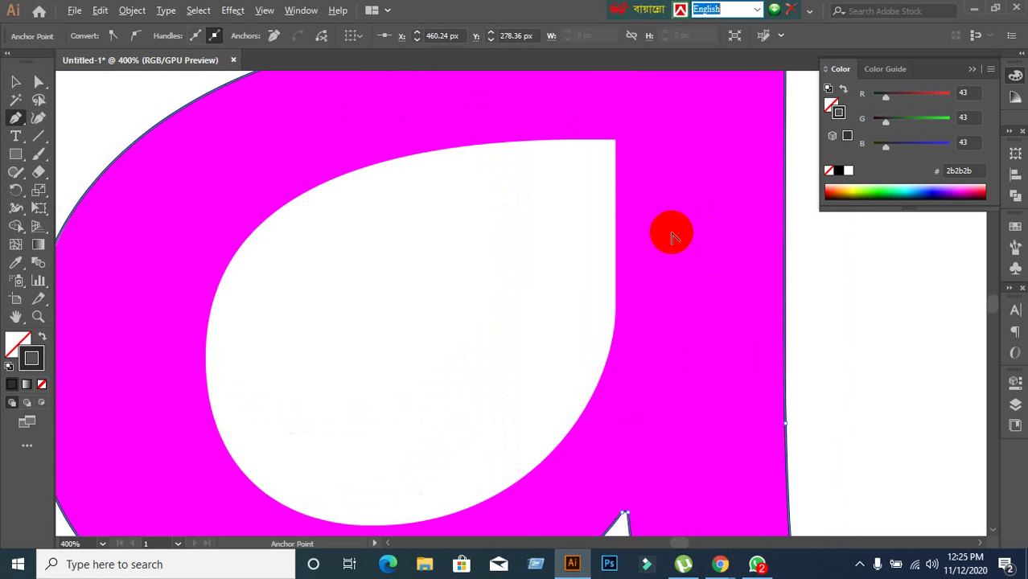
left_click(614, 142)
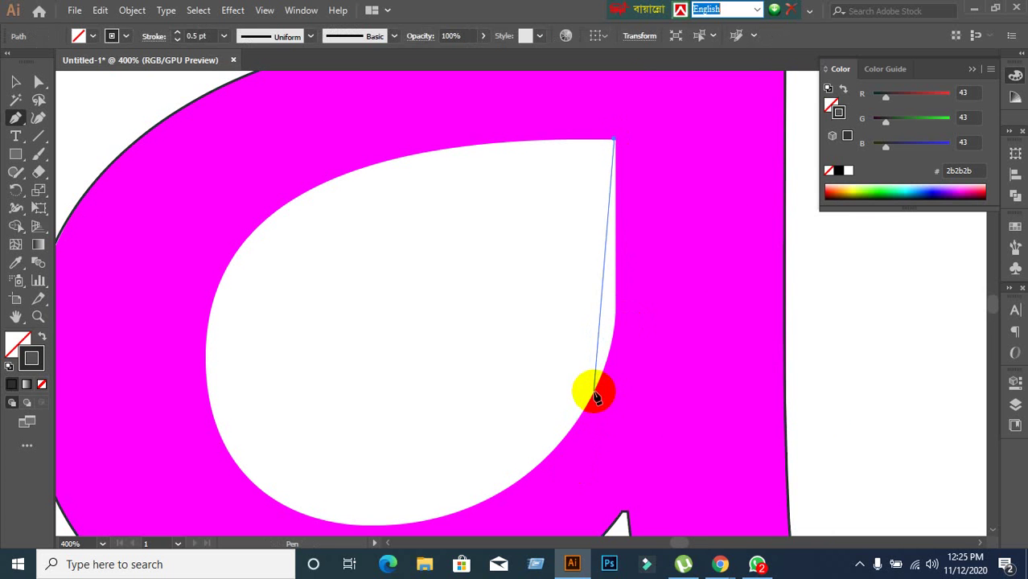
mouse_move(582, 413)
left_mouse_down()
mouse_move(603, 394)
mouse_move(603, 366)
mouse_move(618, 340)
mouse_move(608, 375)
mouse_move(629, 314)
mouse_move(641, 346)
mouse_move(632, 324)
left_mouse_up()
Look through the participants list in the Google Meet class window, close it, and return to Illustrator
mouse_move(724, 567)
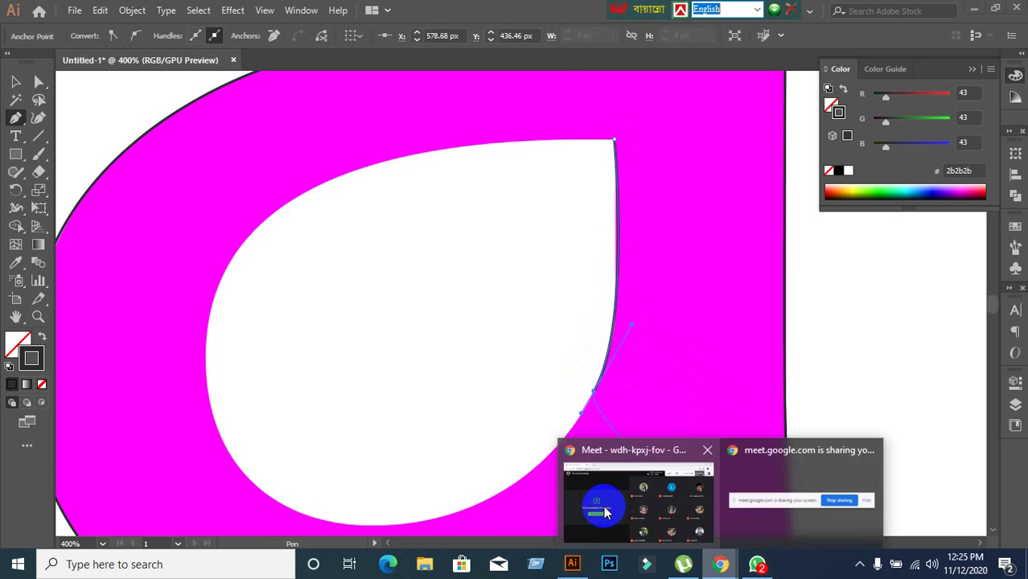
left_click(635, 509)
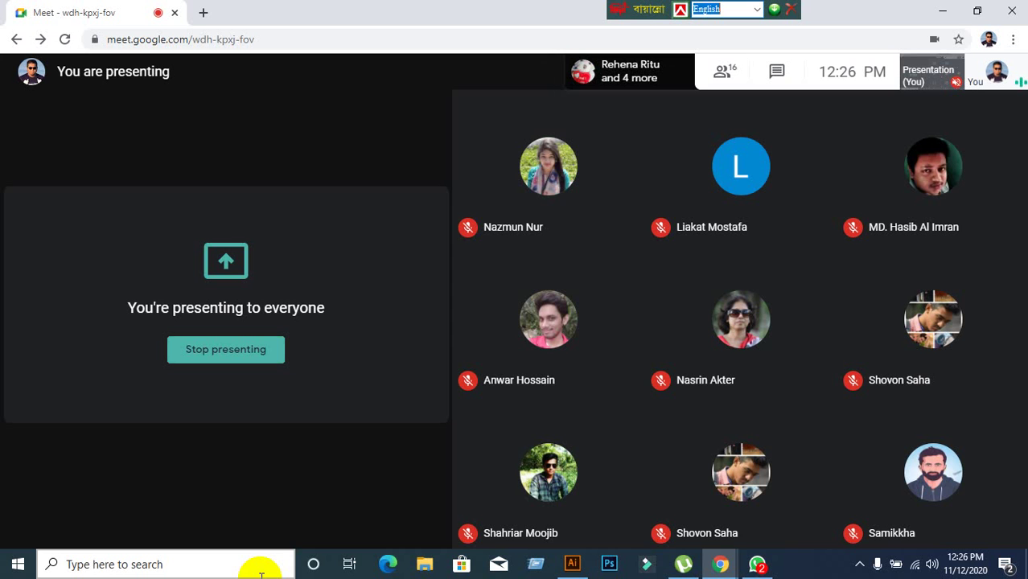
left_click(719, 74)
scroll(974, 459, "down", 5)
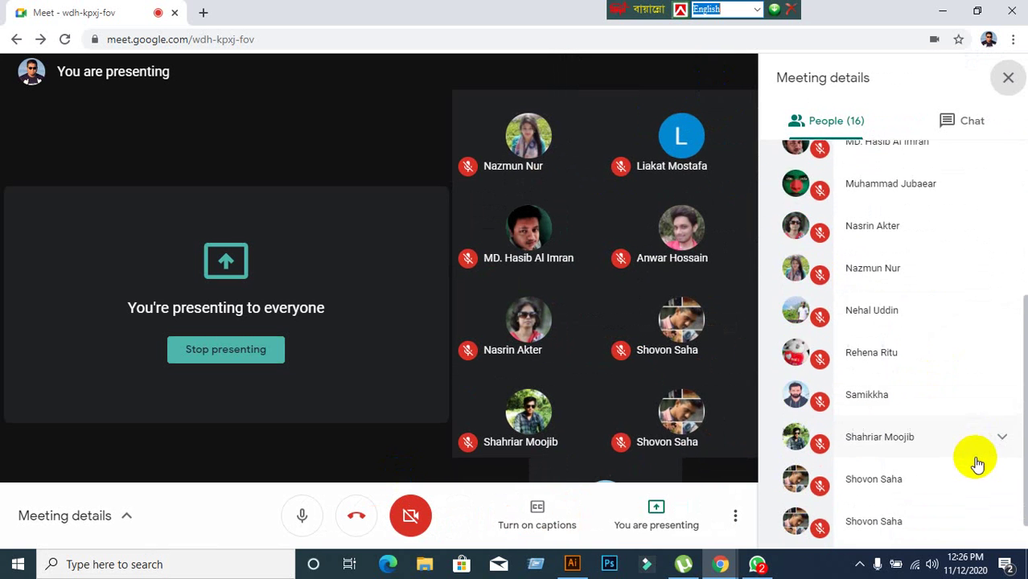
scroll(968, 416, "up", 5)
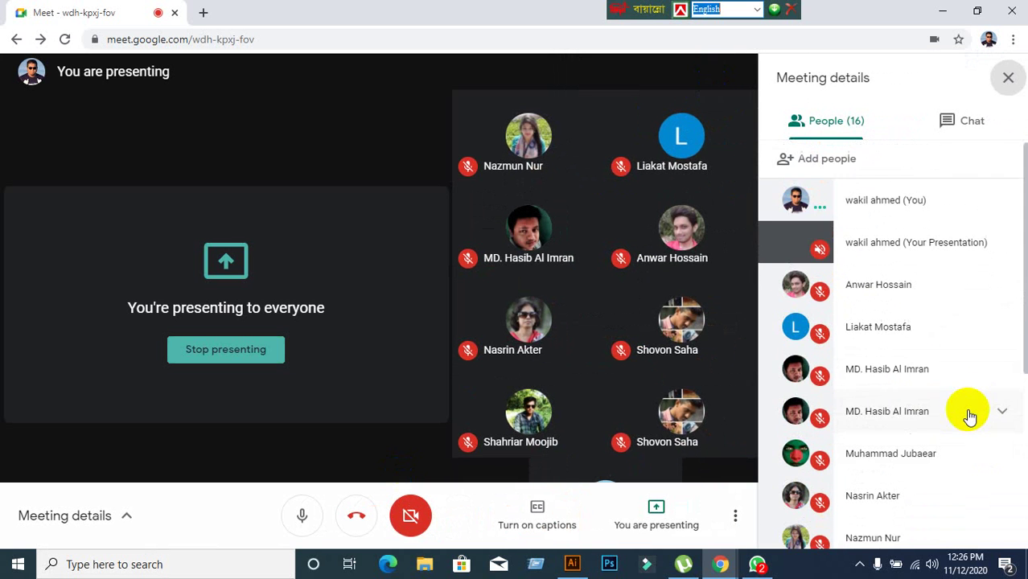
left_click(1007, 77)
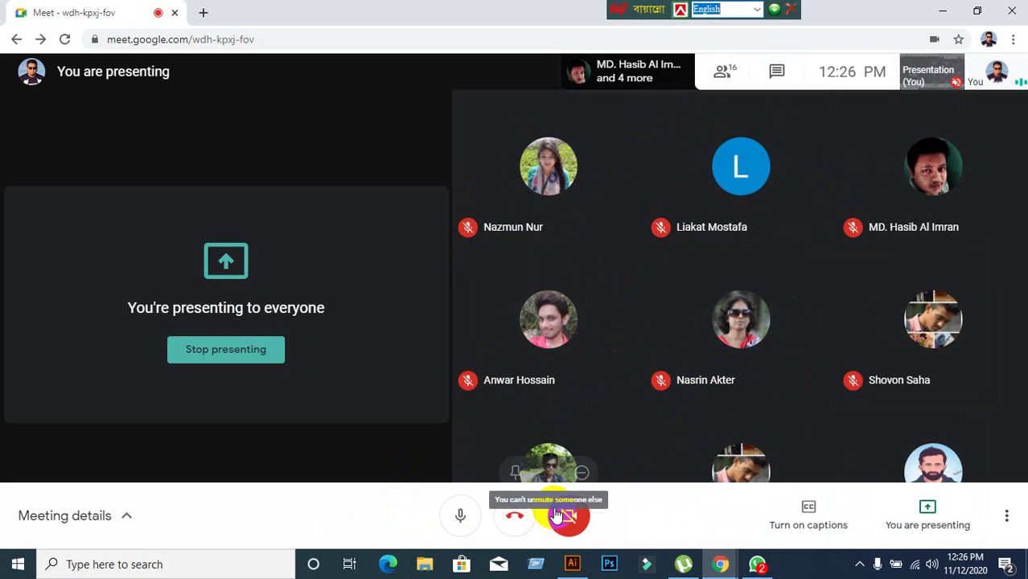
left_click(572, 564)
left_click_drag(592, 391, 567, 341)
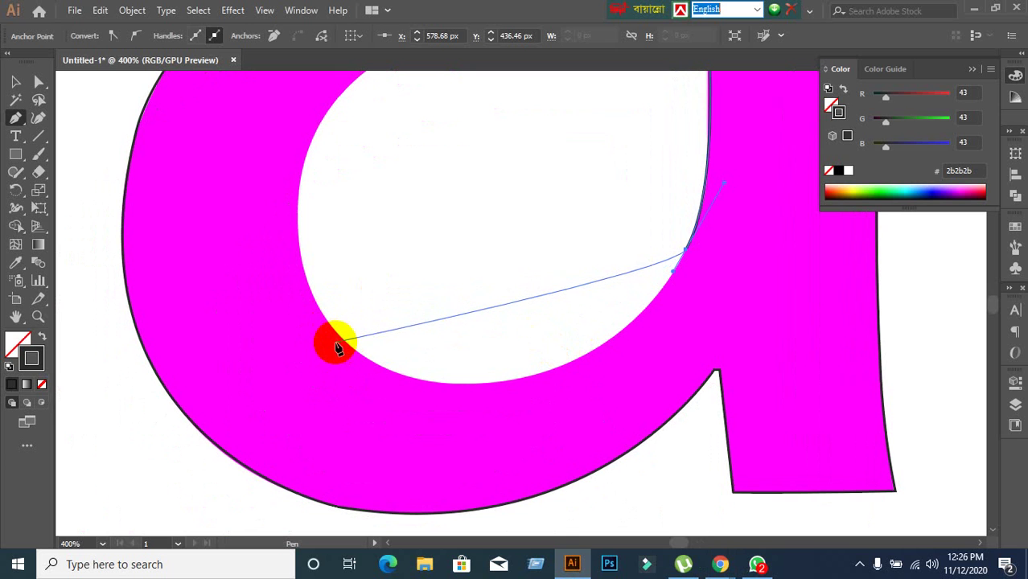
left_click_drag(338, 334, 320, 315)
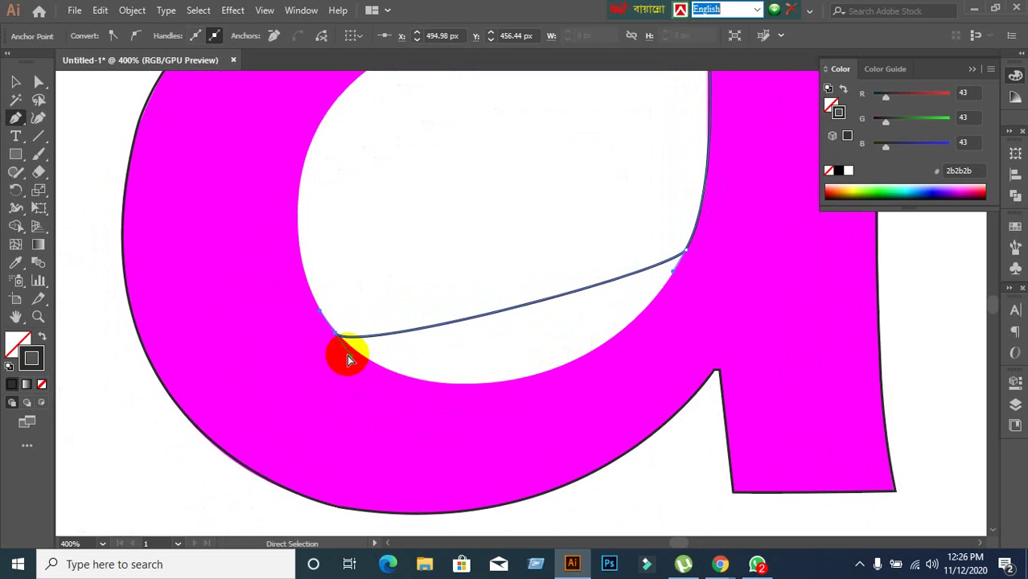
left_click_drag(349, 358, 546, 481)
key("ctrl+z")
key("ctrl+z")
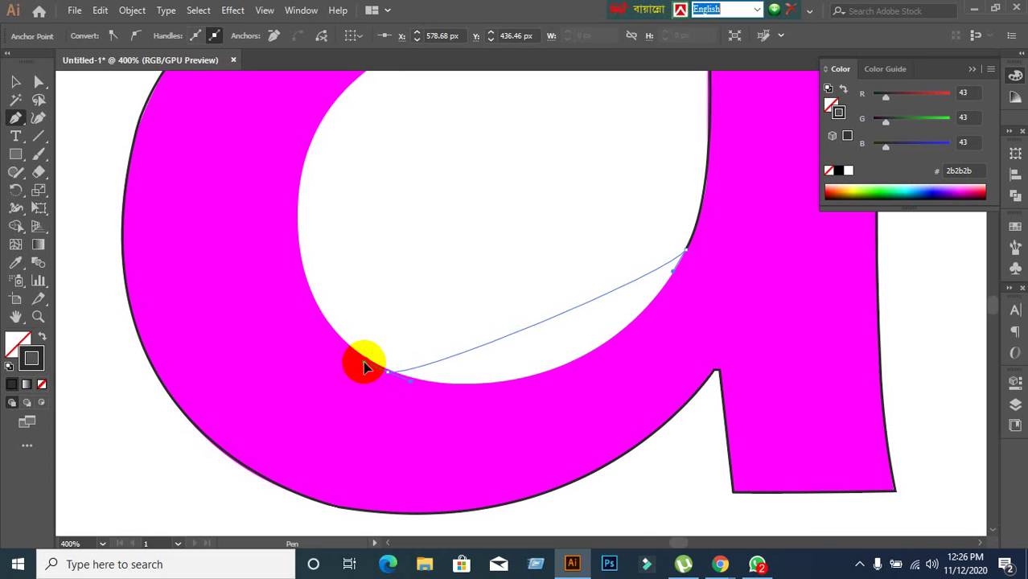
left_click(361, 358)
key("ctrl+z")
Curve the path along the counter's bottom edge to an anchor on its lower left side, about X 508, Y 465 px
scroll(412, 392, "up", 1)
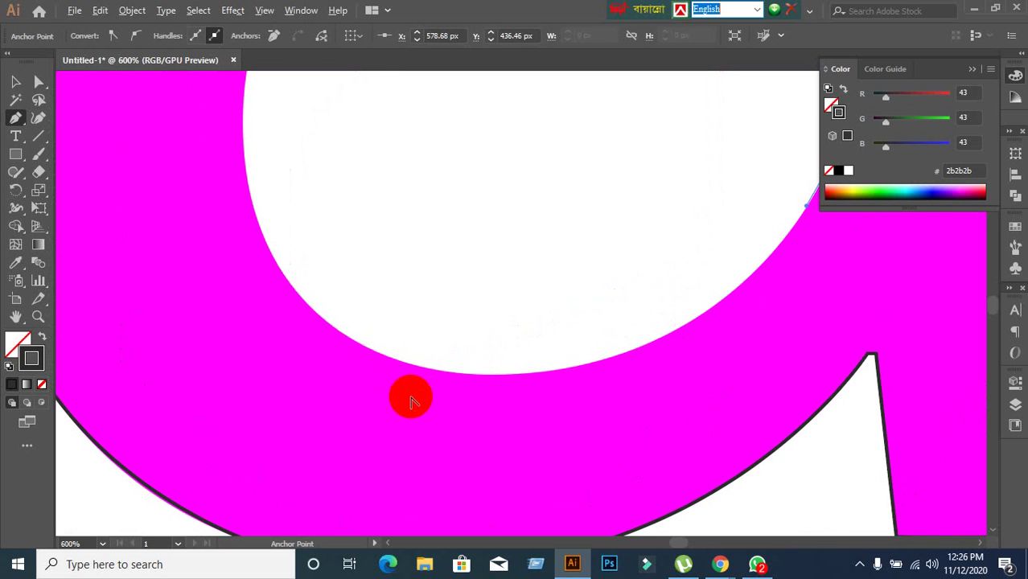
scroll(410, 399, "down", 1)
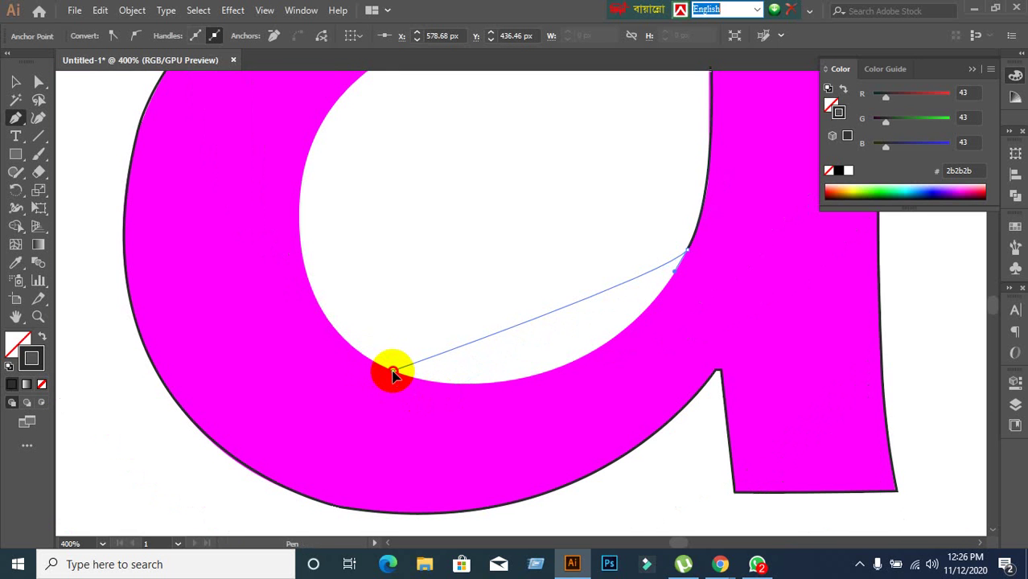
mouse_move(393, 375)
left_mouse_down()
mouse_move(376, 363)
mouse_move(591, 437)
left_mouse_up()
key("space")
left_click_drag(571, 280, 534, 408)
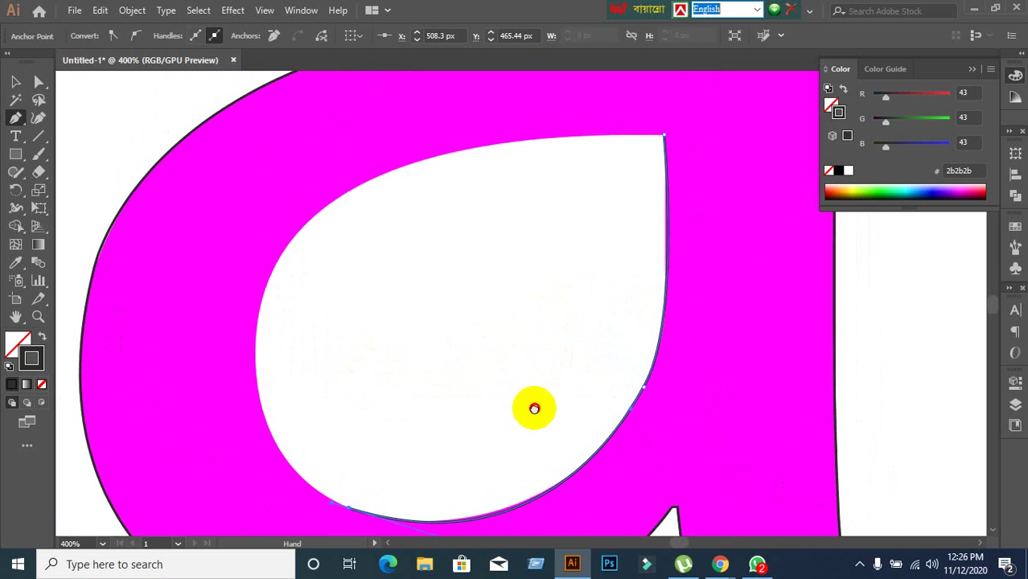
scroll(534, 409, "down", 1)
Read the newest chat messages in the Google Meet window, close the chat, and return to Illustrator
mouse_move(720, 564)
left_click(636, 514)
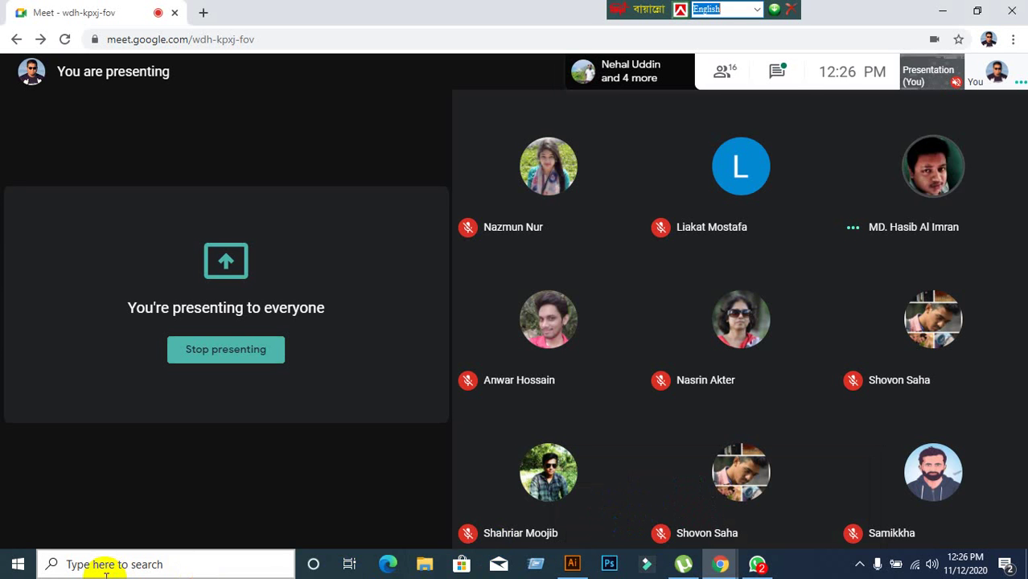
left_click(778, 74)
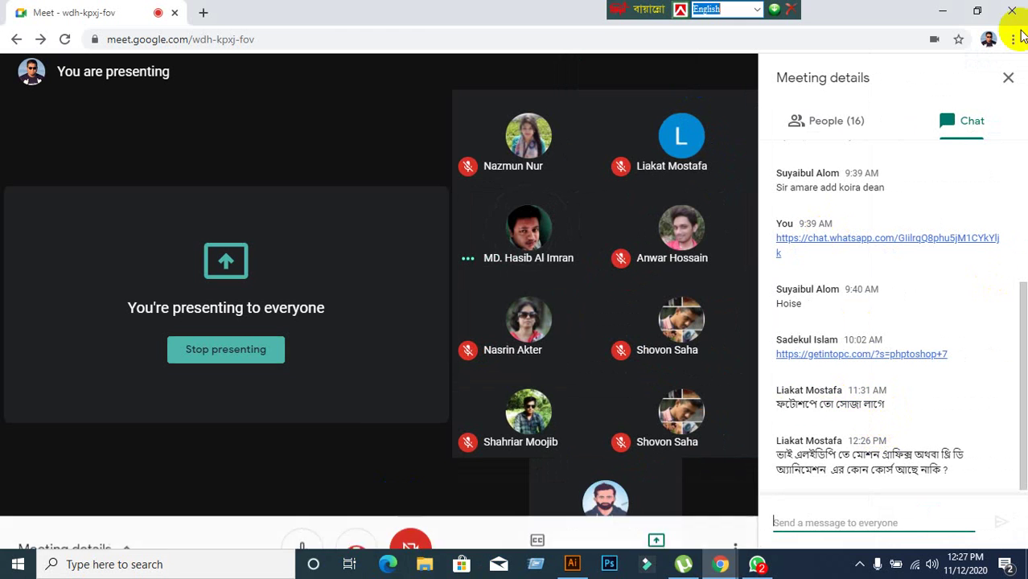
left_click(1007, 78)
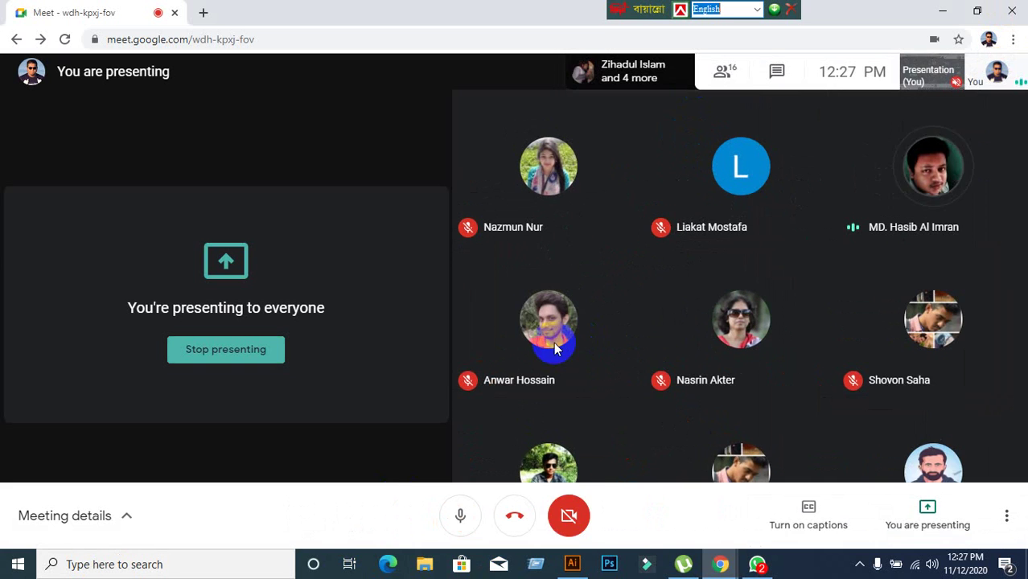
left_click(572, 563)
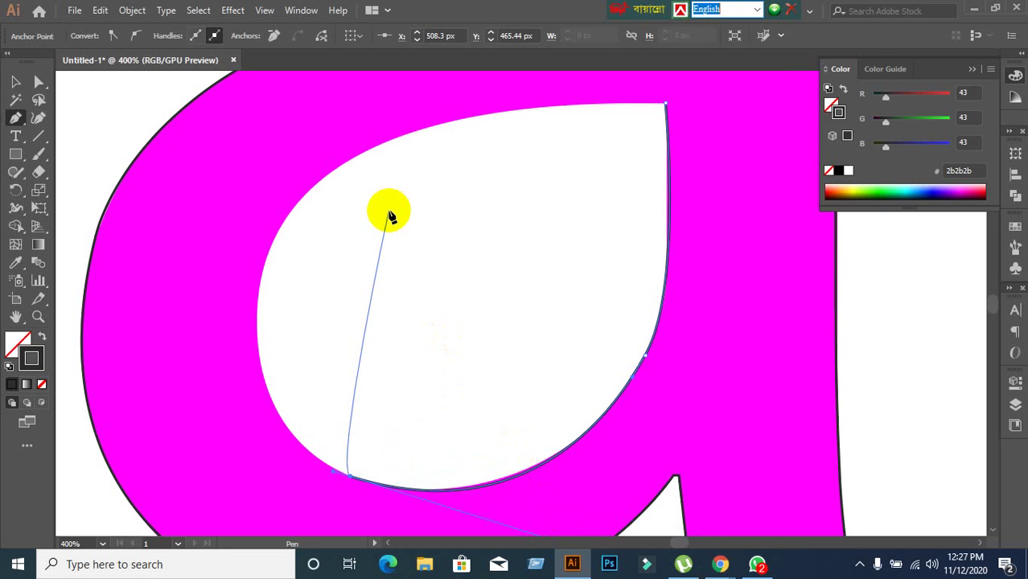
key("space")
left_click_drag(390, 221, 382, 232)
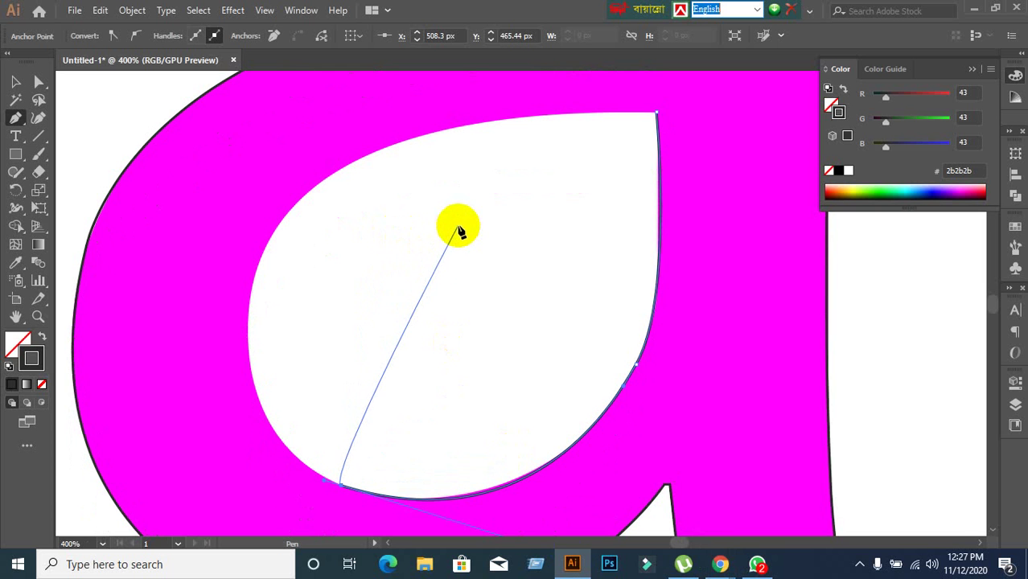
key("space")
left_click_drag(459, 223, 436, 233)
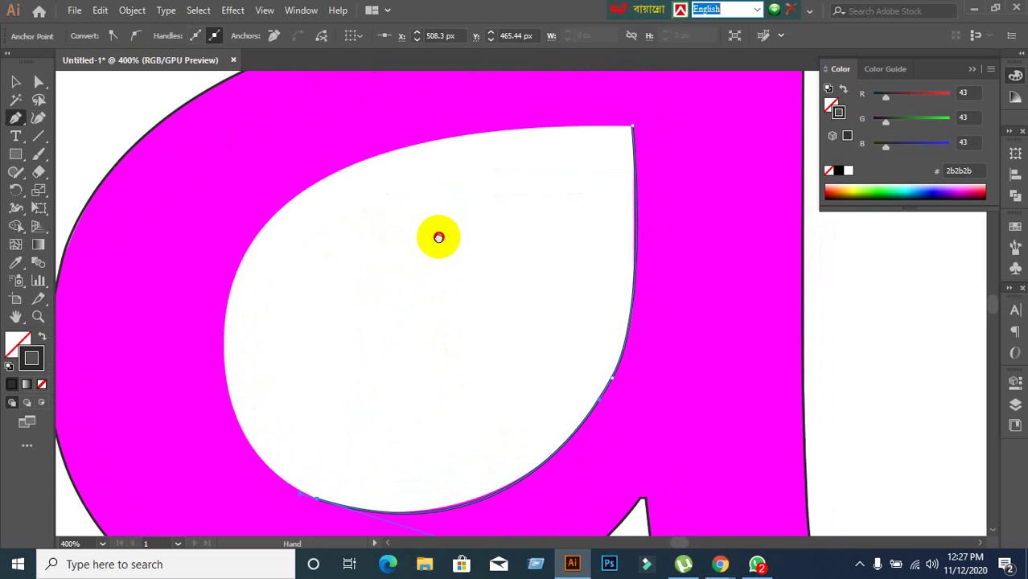
left_click_drag(397, 168, 410, 150)
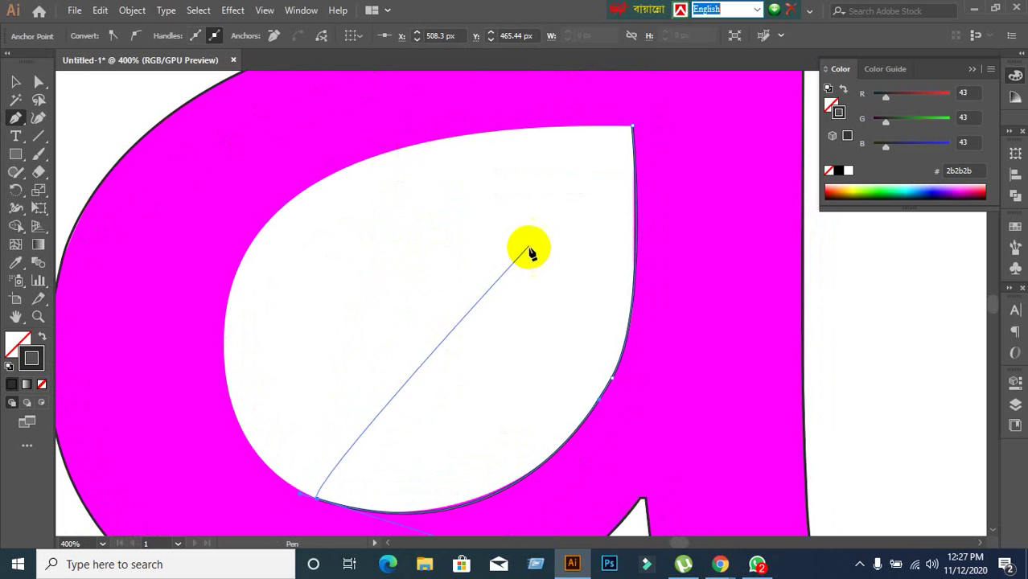
Check the Google Meet class window and return to the letter tracing in Illustrator
mouse_move(724, 564)
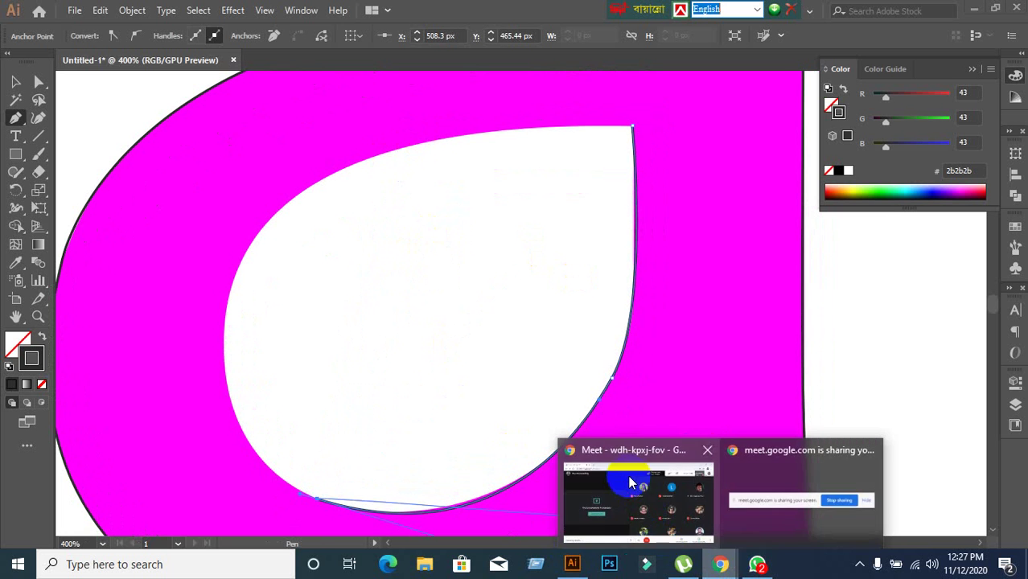
left_click(631, 482)
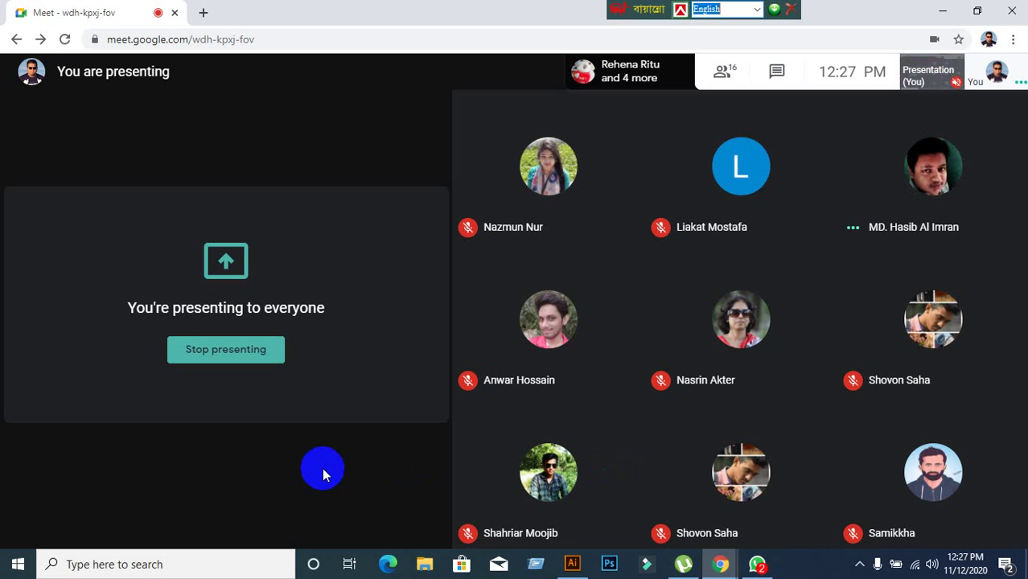
left_click(572, 564)
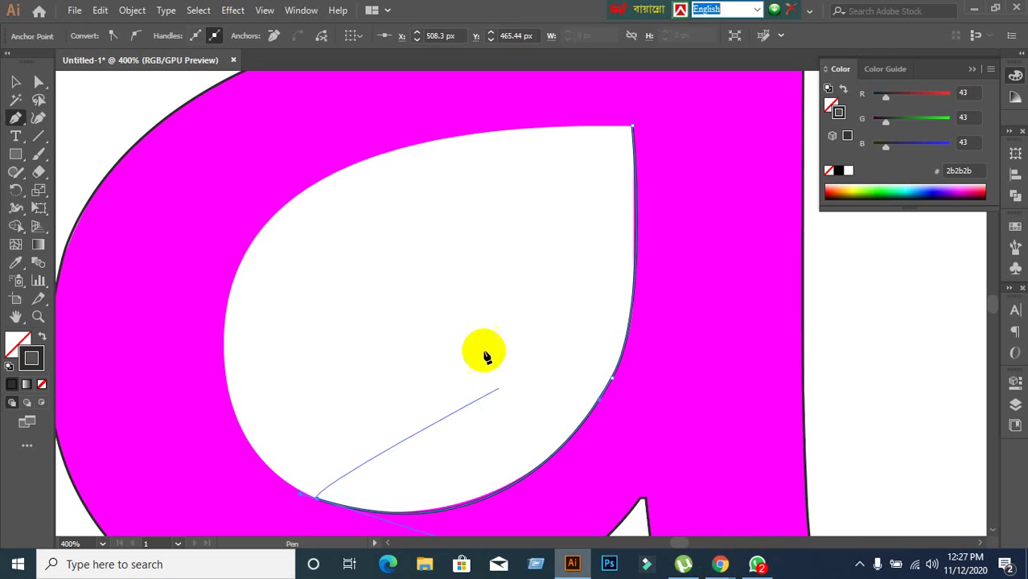
mouse_move(427, 159)
left_mouse_down()
mouse_move(434, 146)
mouse_move(474, 138)
mouse_move(394, 155)
mouse_move(408, 152)
left_mouse_up()
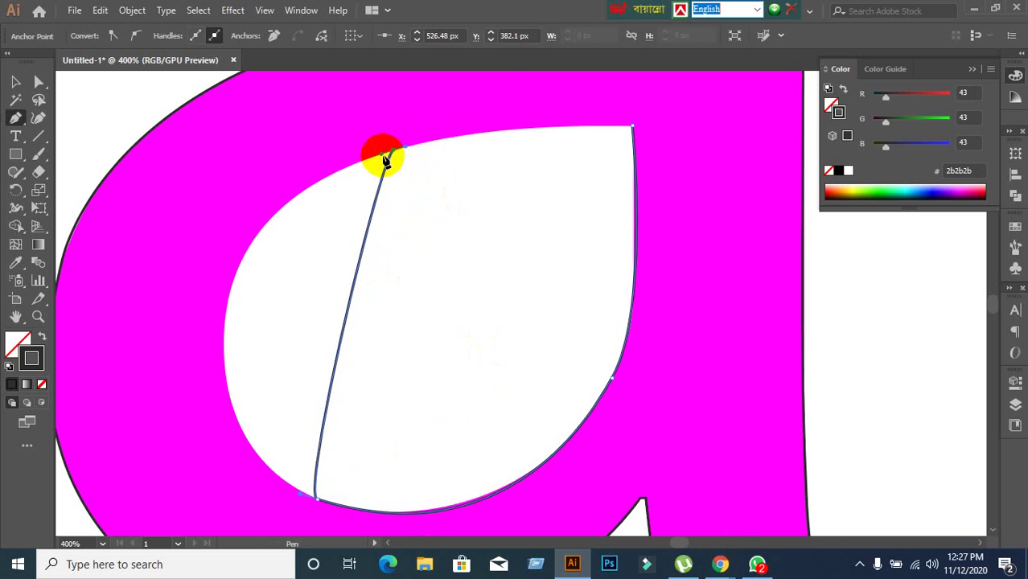
left_click_drag(383, 157, 95, 326)
key("ctrl+z")
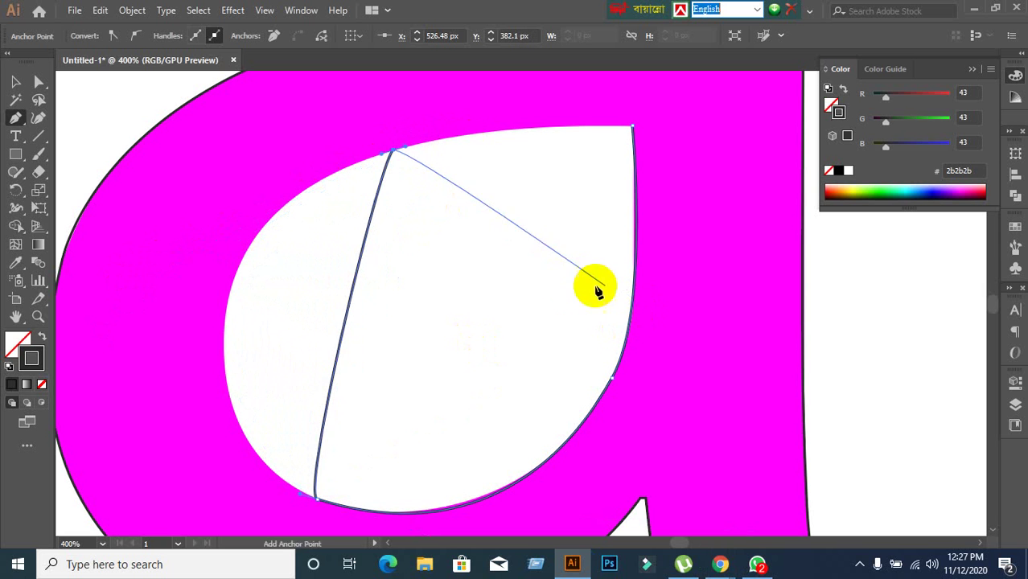
key("ctrl+z")
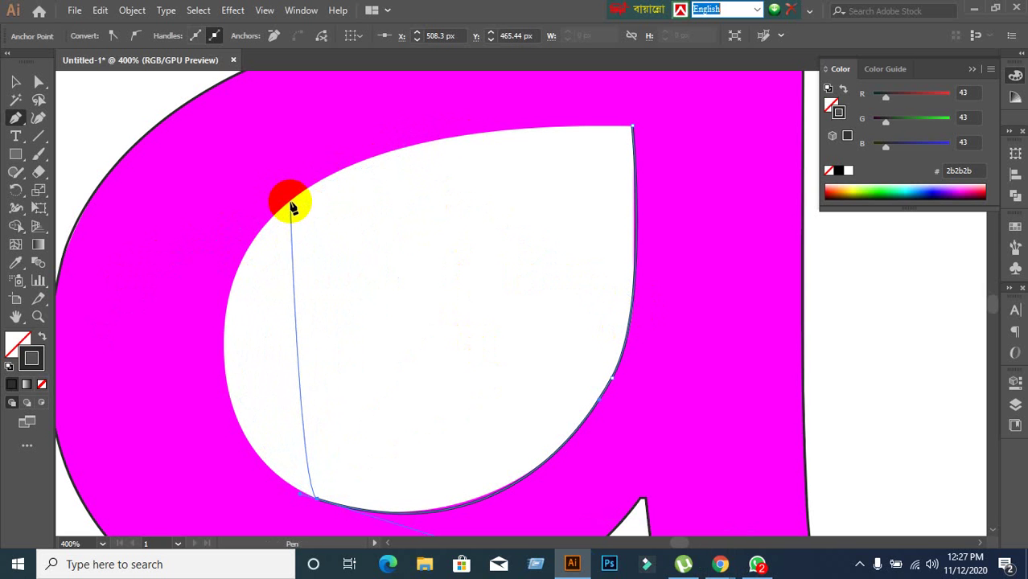
left_click_drag(290, 201, 315, 188)
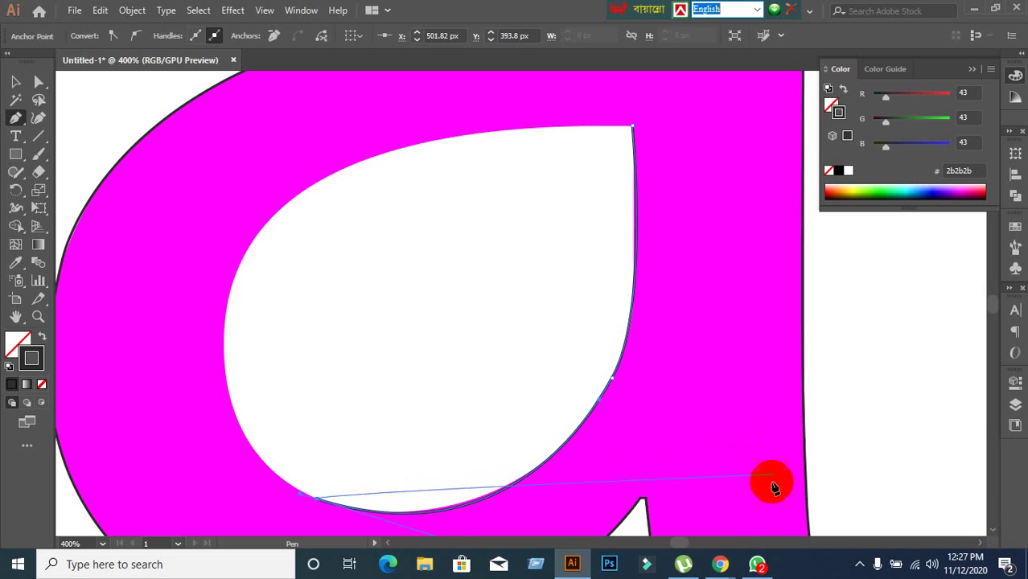
View the class participants in Google Meet again, and switch back to Illustrator
left_click(719, 564)
left_click(641, 505)
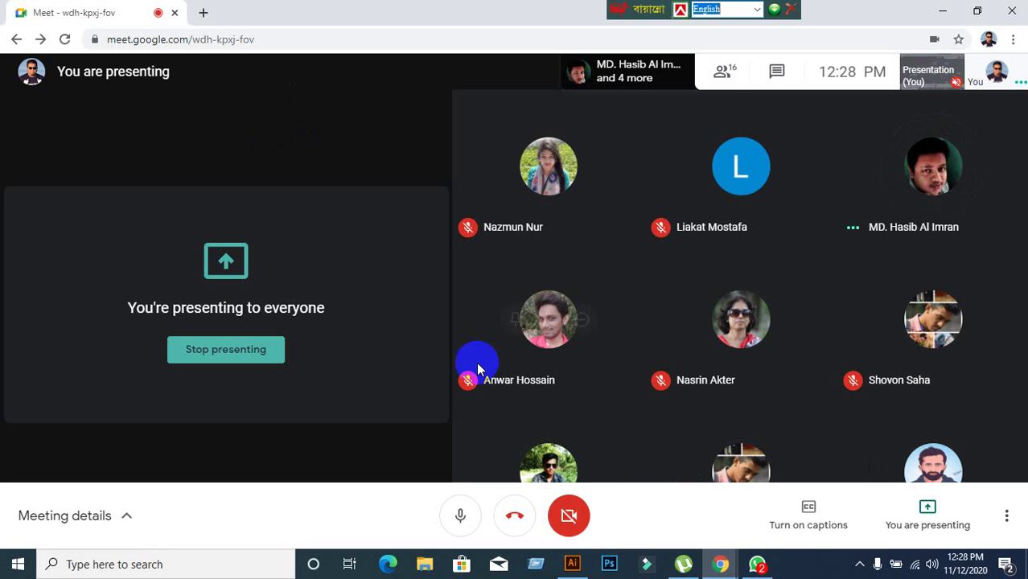
left_click(571, 564)
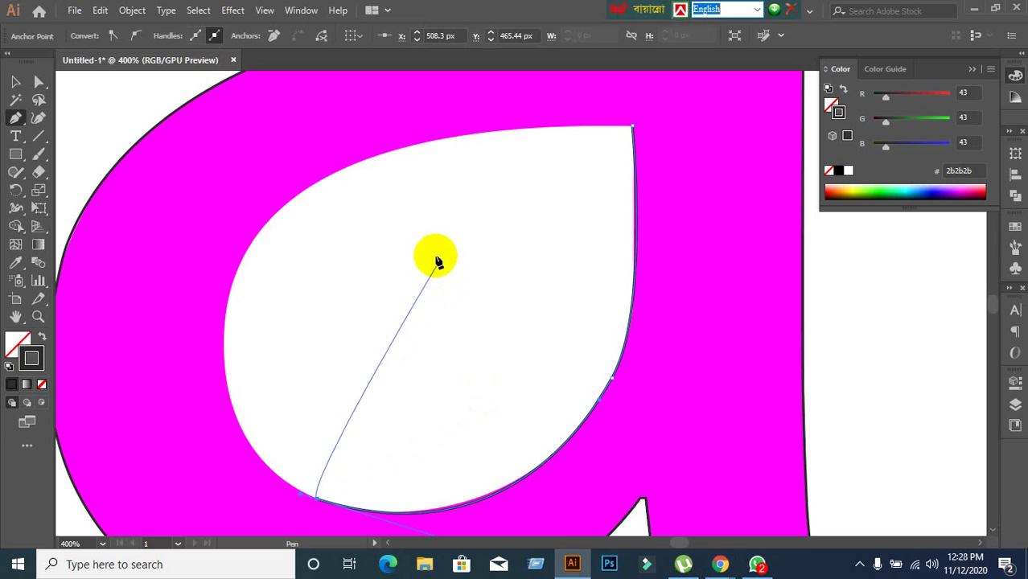
left_click(333, 185)
mouse_move(333, 180)
left_mouse_down()
mouse_move(344, 172)
mouse_move(214, 285)
mouse_move(126, 388)
mouse_move(110, 379)
left_mouse_up()
key("ctrl+z")
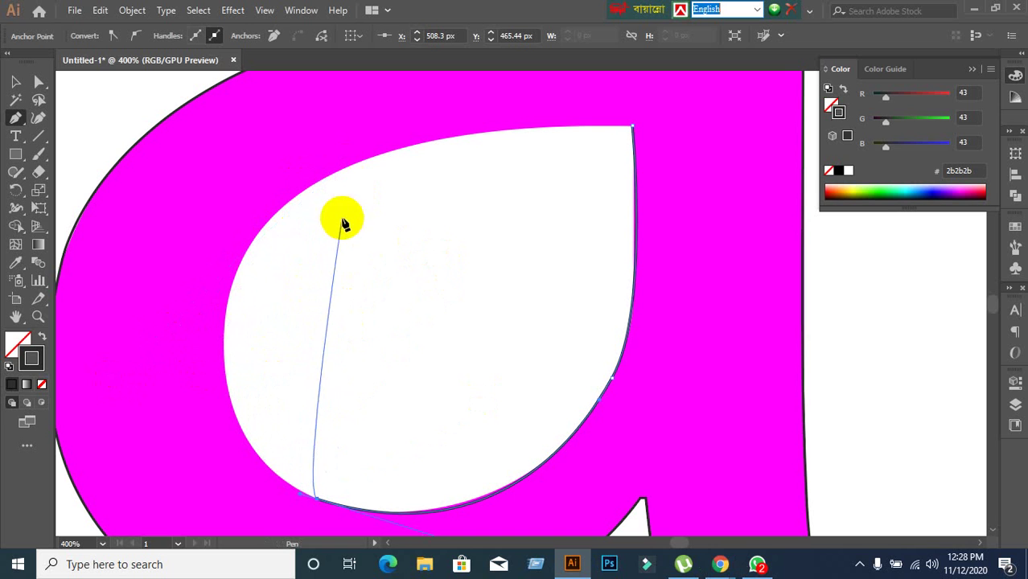
Curve the path around the counter's left side to an anchor at about X 490, Y 408 px
mouse_move(344, 224)
left_mouse_down()
mouse_move(239, 344)
mouse_move(225, 419)
mouse_move(234, 269)
mouse_move(262, 236)
mouse_move(259, 225)
mouse_move(237, 295)
mouse_move(164, 375)
mouse_move(156, 418)
mouse_move(151, 395)
mouse_move(161, 409)
mouse_move(233, 368)
mouse_move(250, 235)
left_mouse_up()
left_click_drag(234, 281, 178, 427)
Check the class participants in the Google Meet window and return to the counter tracing in Illustrator
mouse_move(721, 564)
left_click(644, 530)
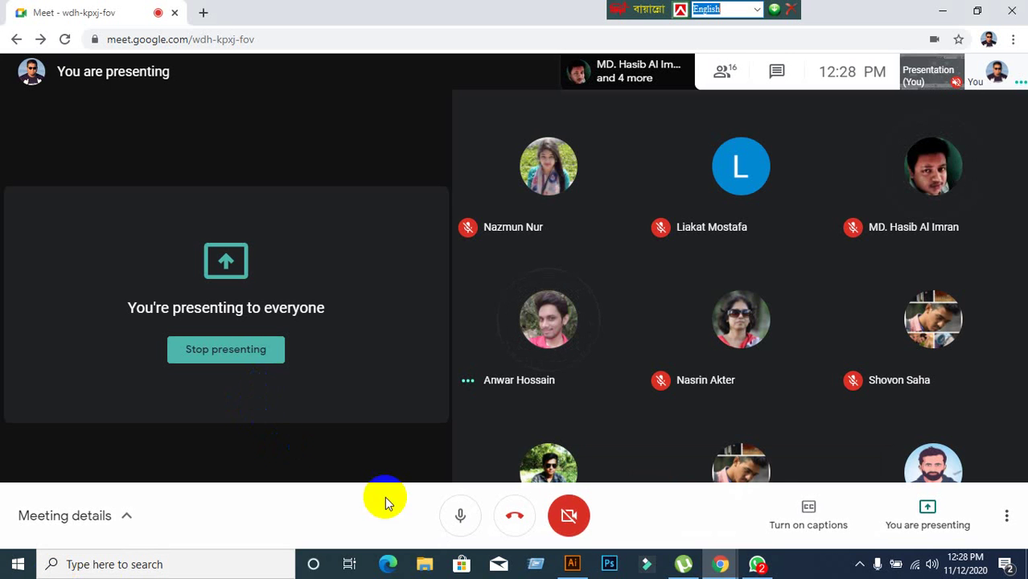
left_click(572, 563)
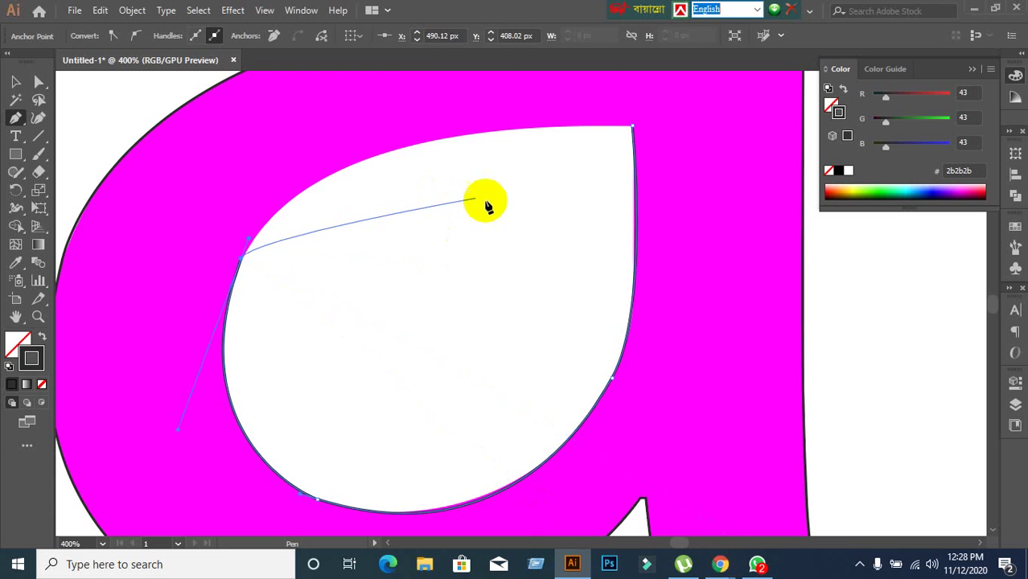
Curve the path along the counter's upper edge to an anchor at about X 566, Y 377 px, and close it at the starting corner
left_click_drag(523, 210, 505, 261)
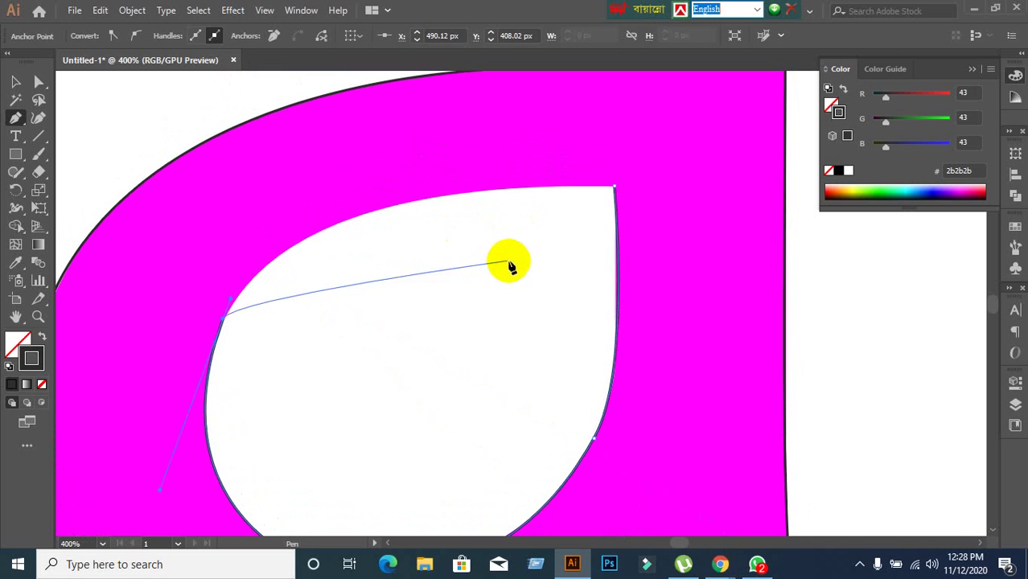
left_click(539, 187)
left_click(568, 188)
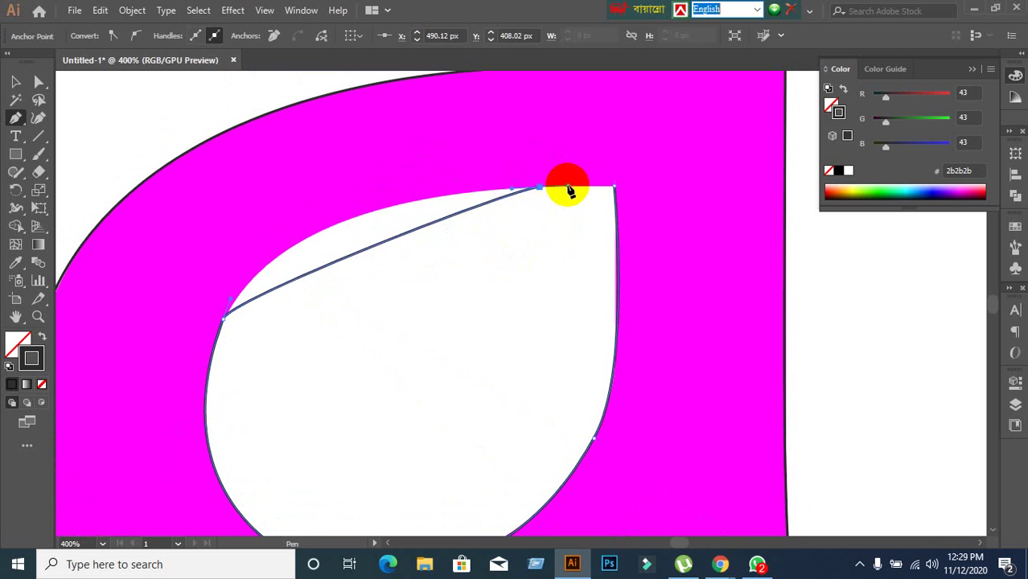
left_click_drag(514, 193, 297, 193)
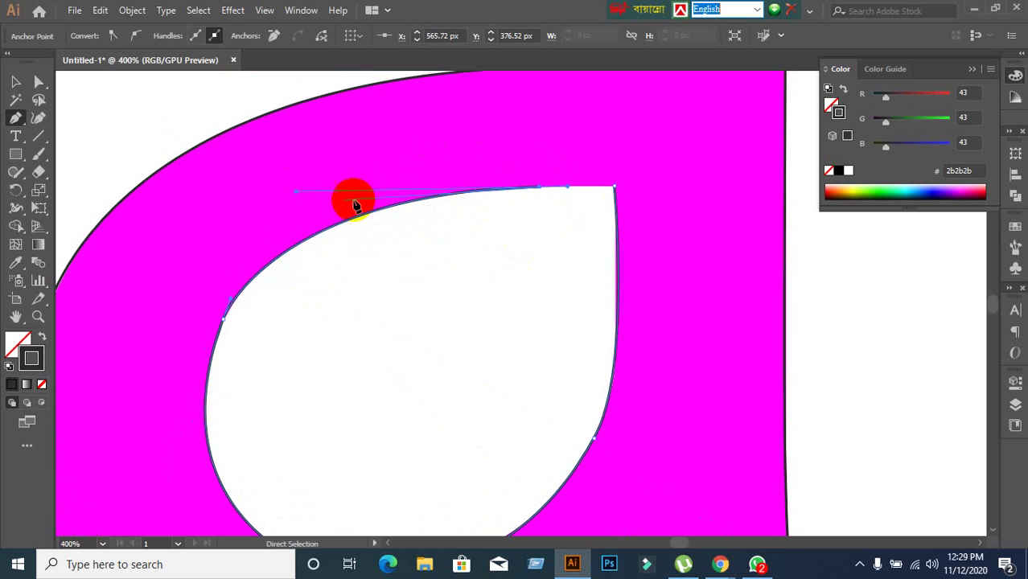
left_click(613, 190)
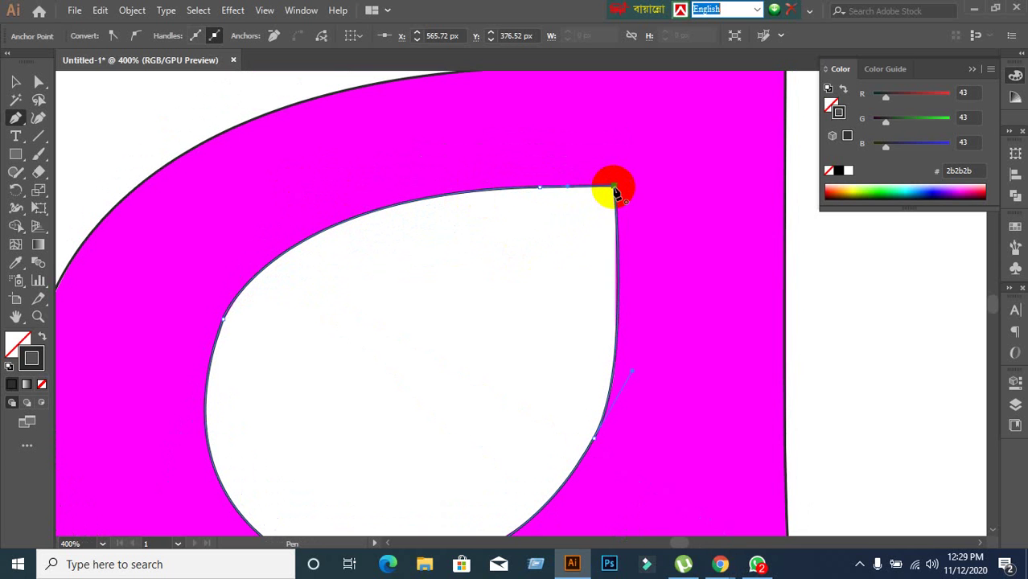
scroll(494, 398, "down", 2)
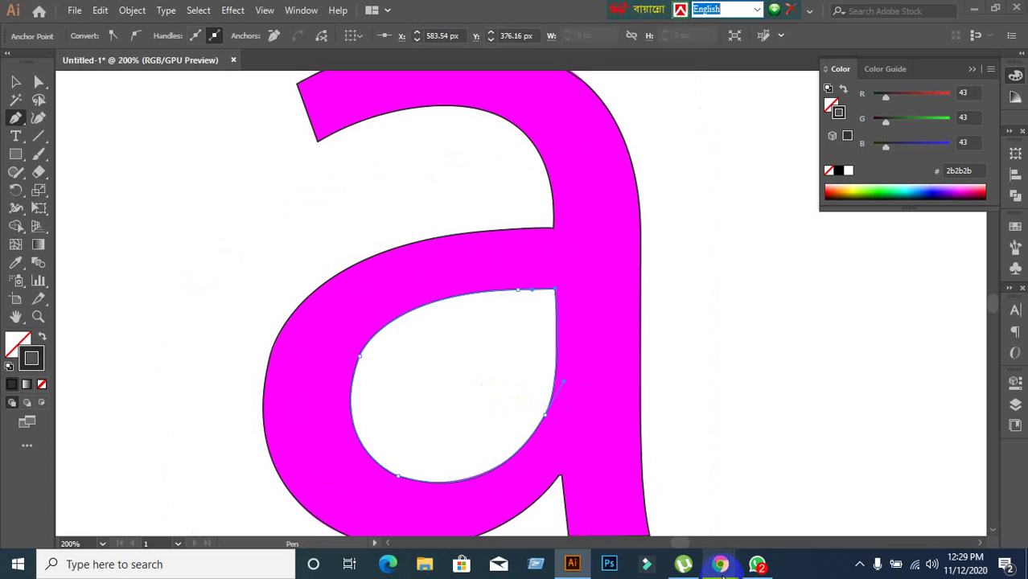
Look at the Google Meet class window, and switch back to the completed counter path in Illustrator
mouse_move(720, 564)
left_click(584, 513)
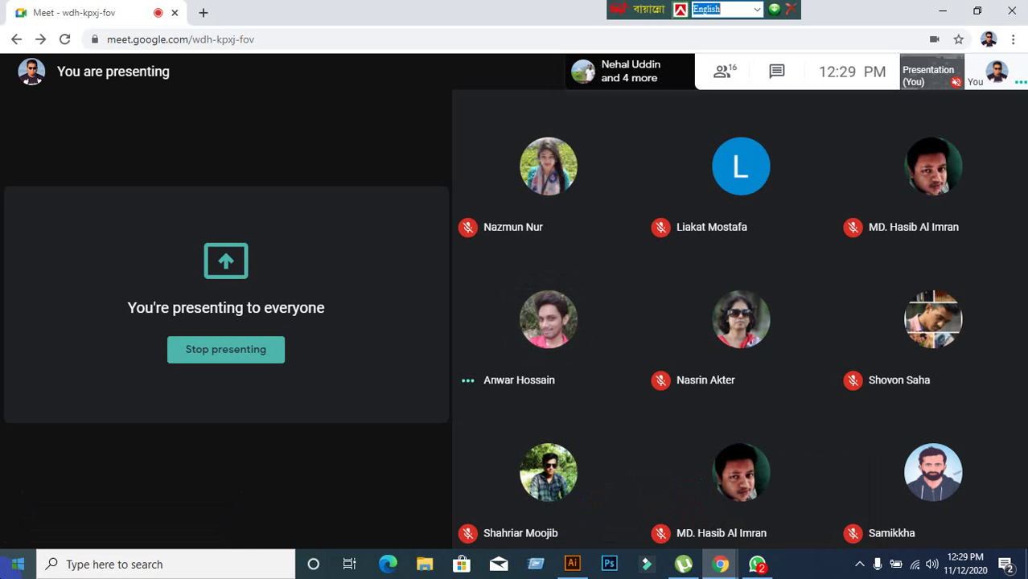
mouse_move(64, 430)
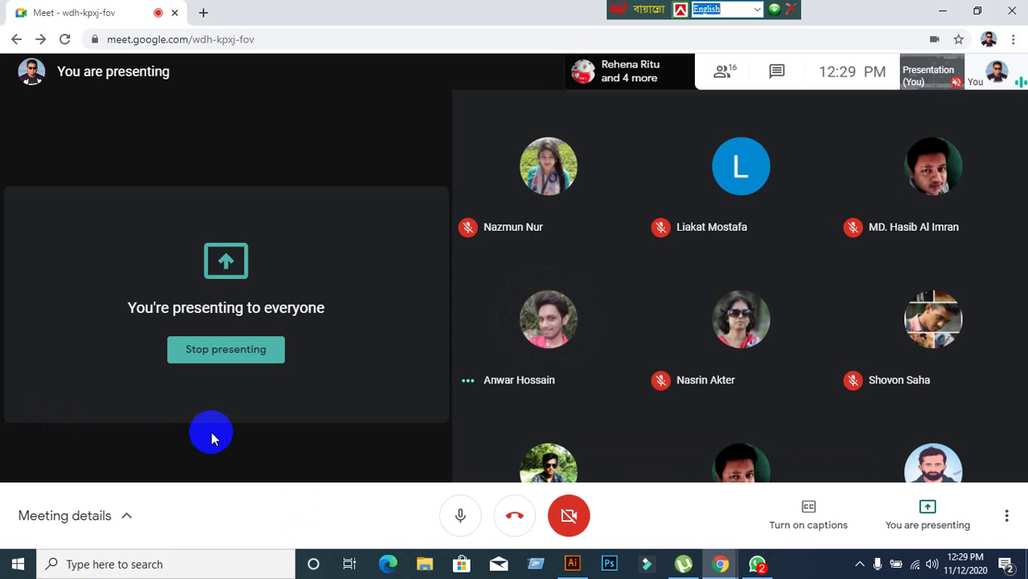
left_click(572, 563)
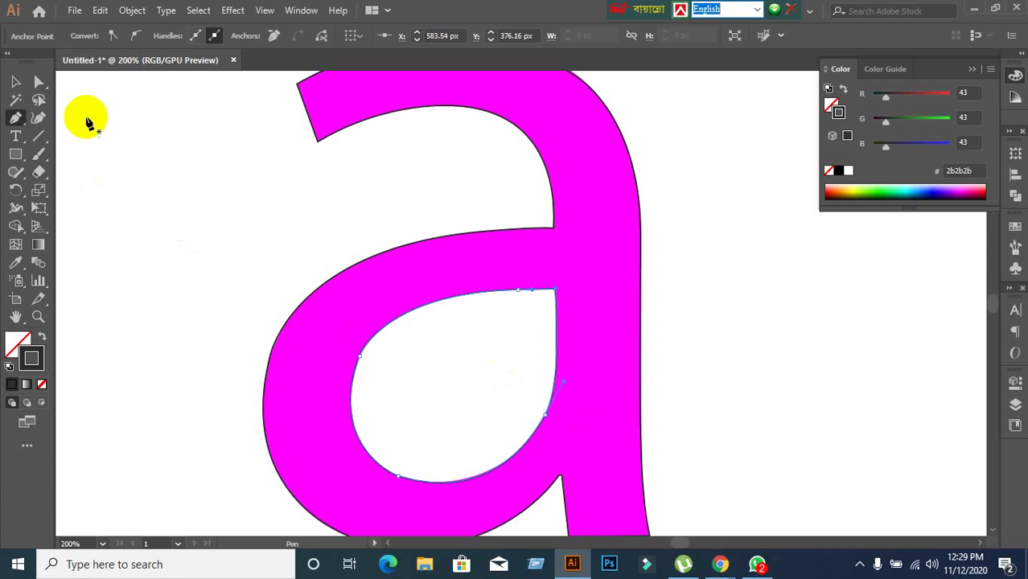
Deselect the counter path with the Selection tool and try marquee selections over the letter's upper-left stroke end
left_click(19, 85)
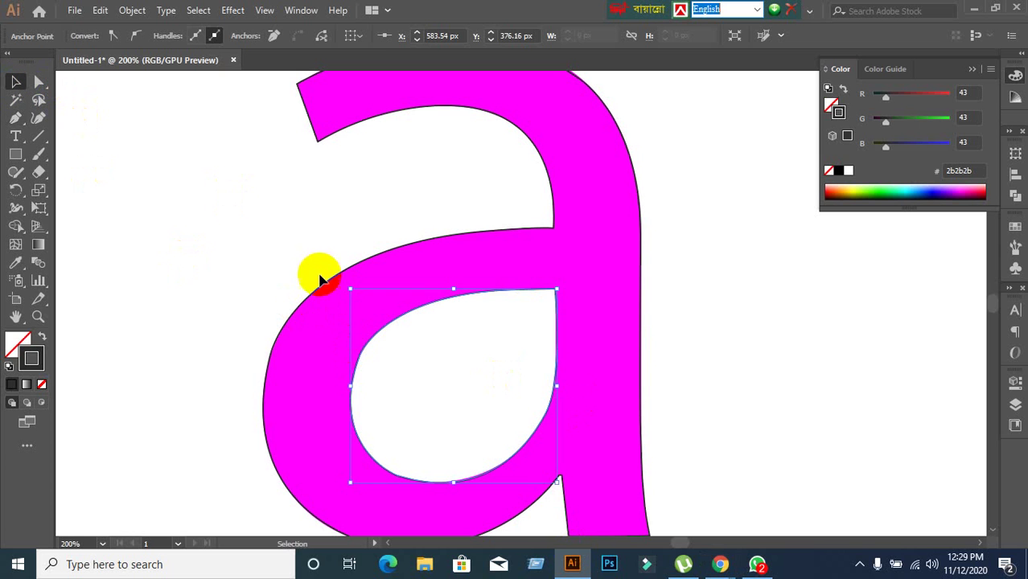
left_click(278, 270)
scroll(285, 301, "up", 4)
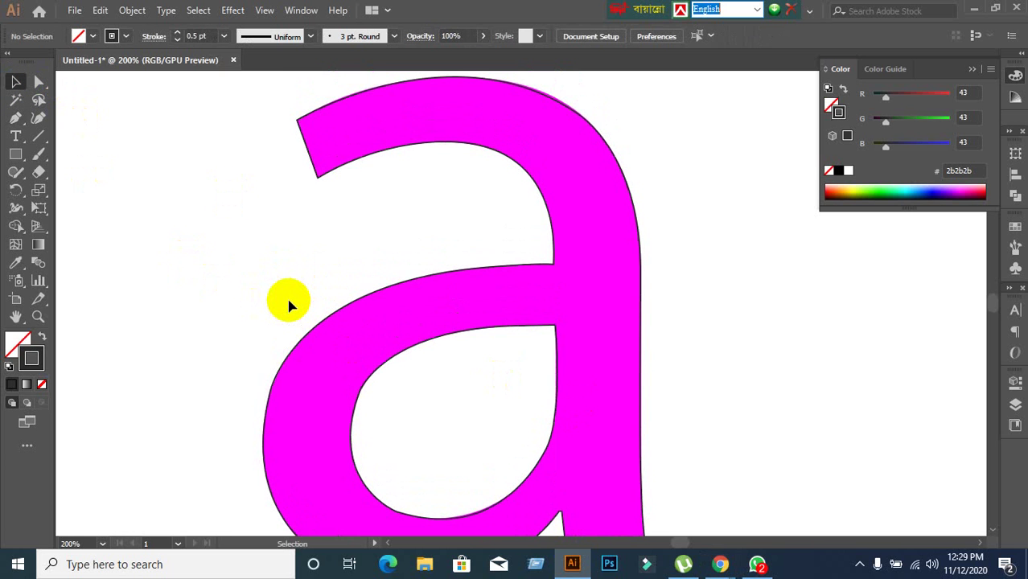
left_click_drag(274, 196, 351, 259)
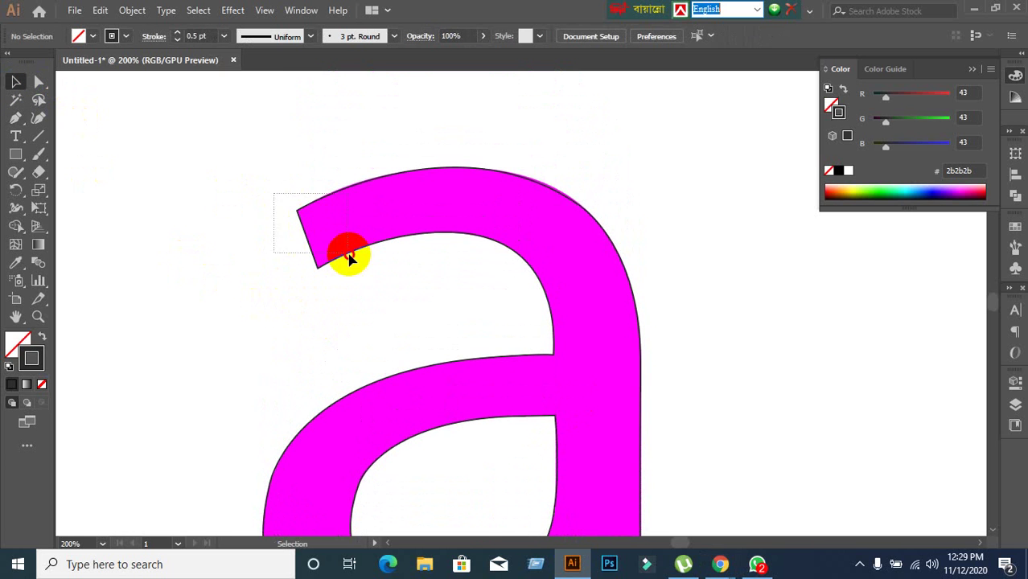
left_click(268, 330)
left_click(378, 229)
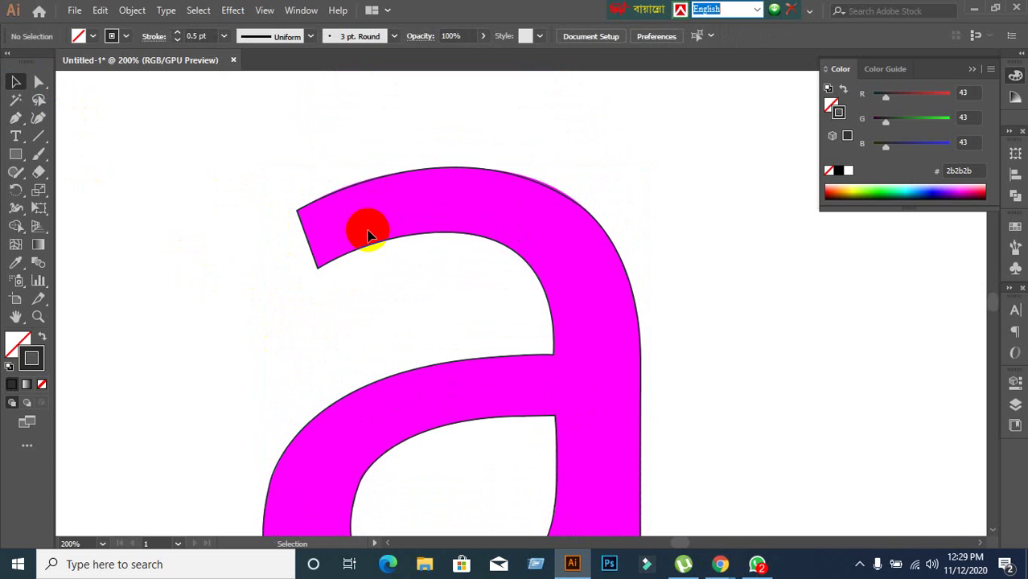
mouse_move(369, 234)
left_mouse_down()
mouse_move(355, 236)
mouse_move(319, 298)
left_mouse_up()
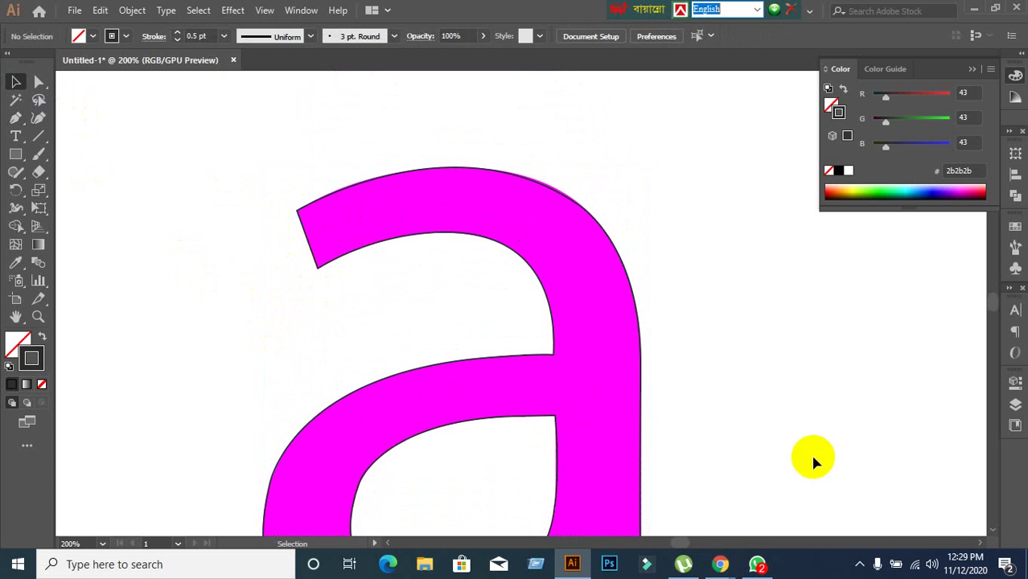
Follow the class discussion in Google Meet, and go back to the traced letter in Illustrator
mouse_move(719, 563)
left_click(635, 442)
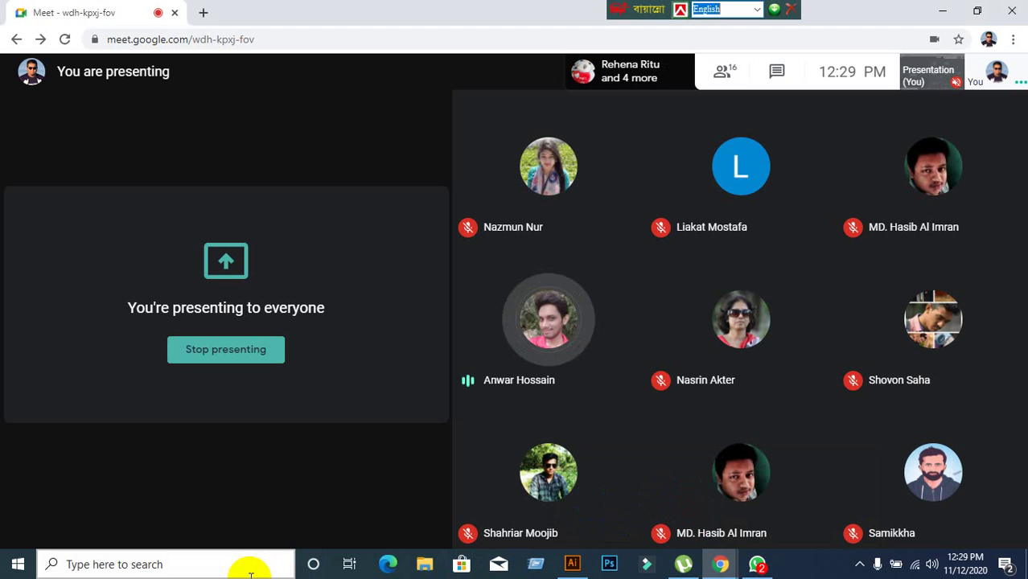
mouse_move(275, 450)
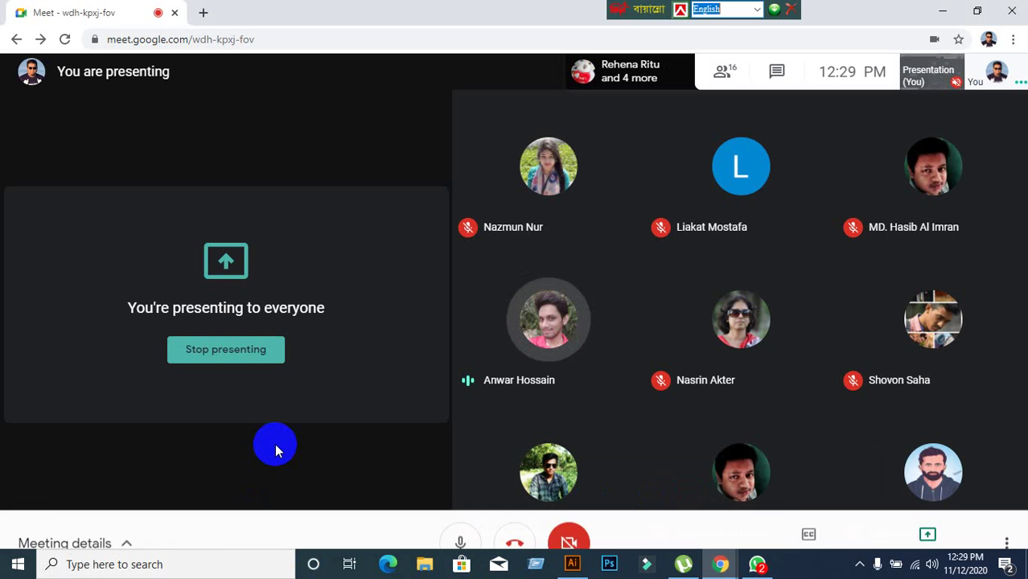
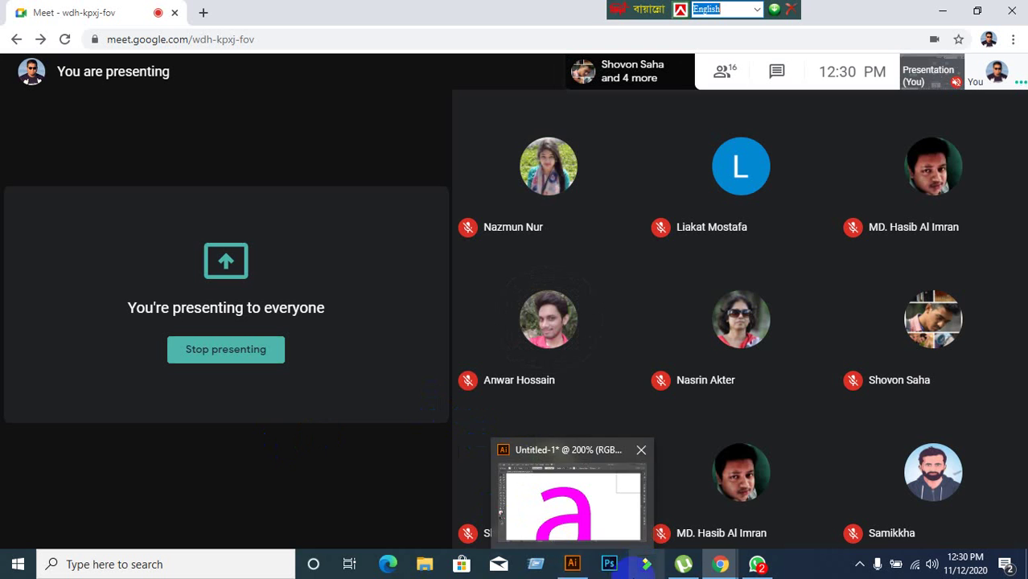
left_click(573, 567)
mouse_move(574, 572)
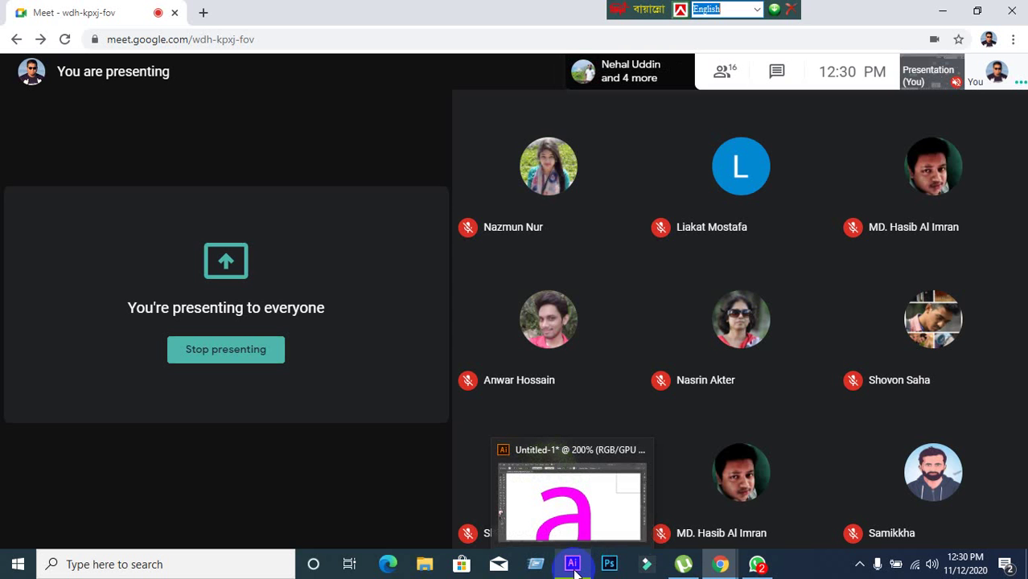
left_click(574, 565)
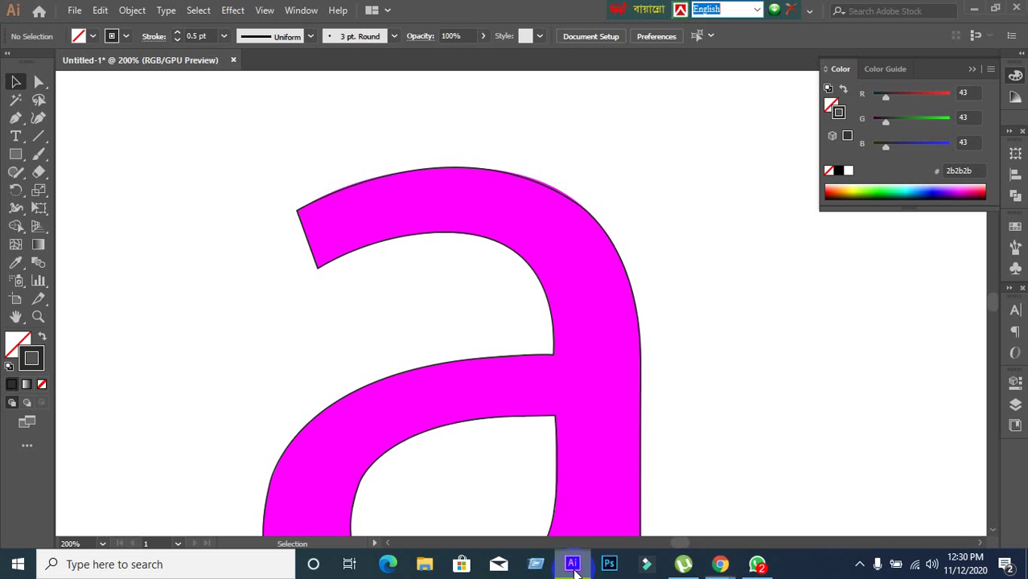
Demonstrate selecting the letter's outer outline with a marquee over its upper-left stroke end, deselecting and repeating it
scroll(493, 346, "up", 1)
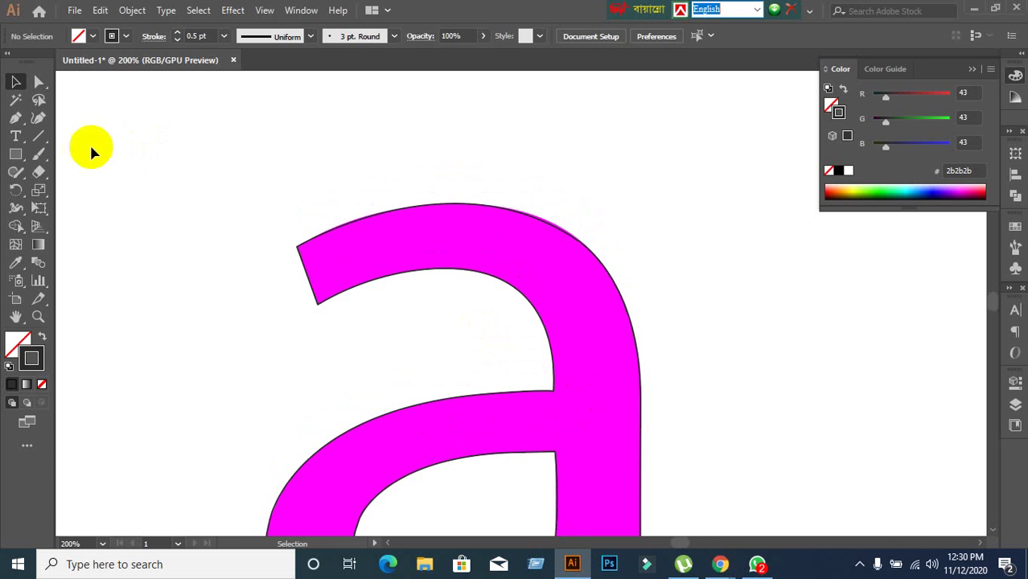
left_click(17, 88)
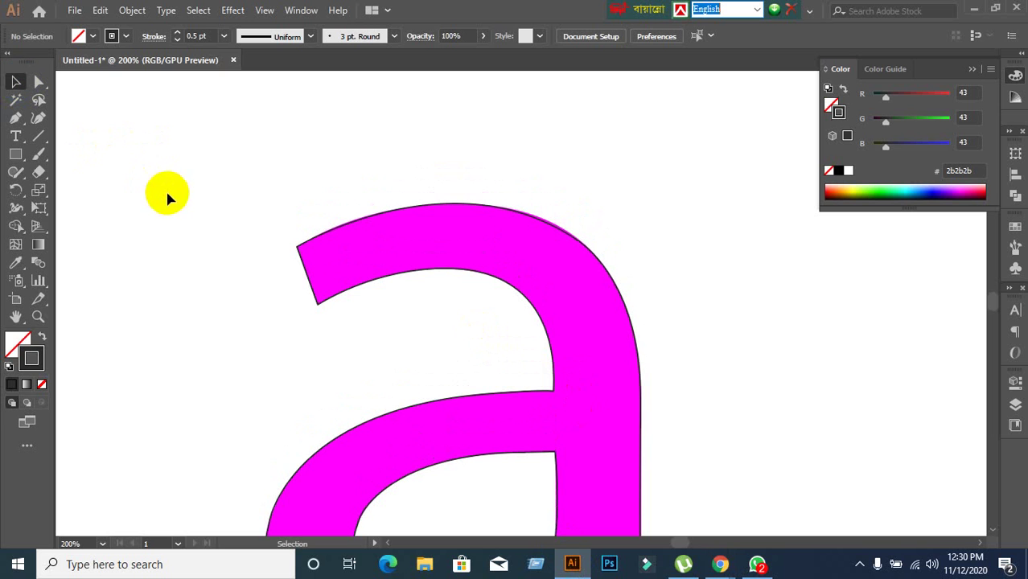
left_click_drag(254, 232, 293, 255)
left_click(213, 257)
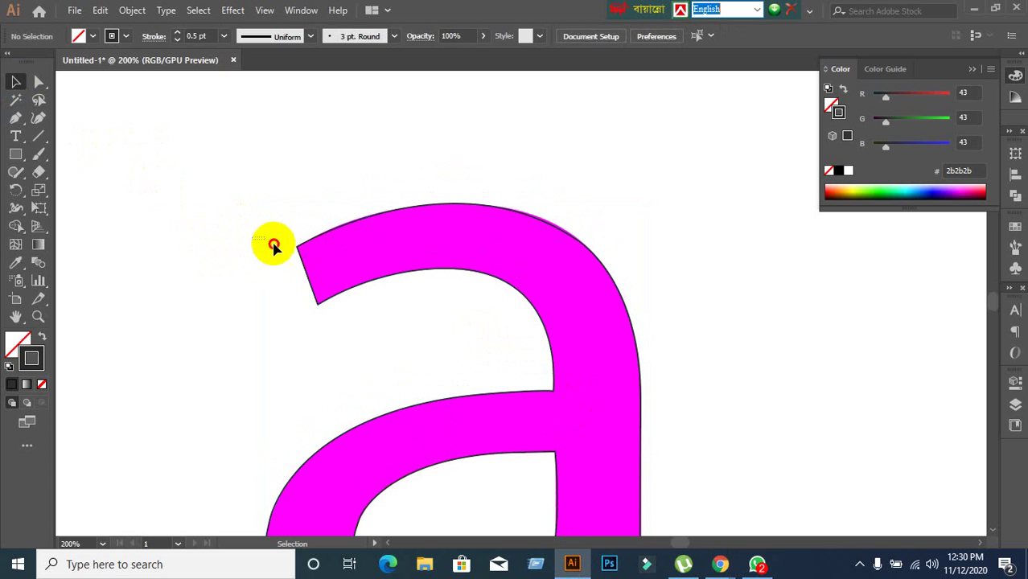
left_click_drag(273, 243, 318, 260)
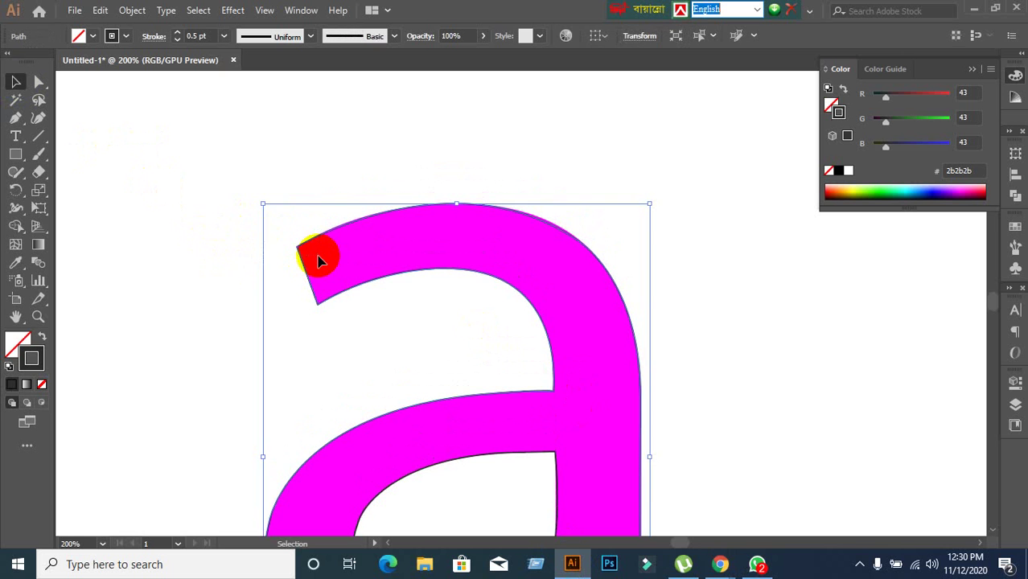
left_click(246, 221)
left_click_drag(275, 223, 314, 252)
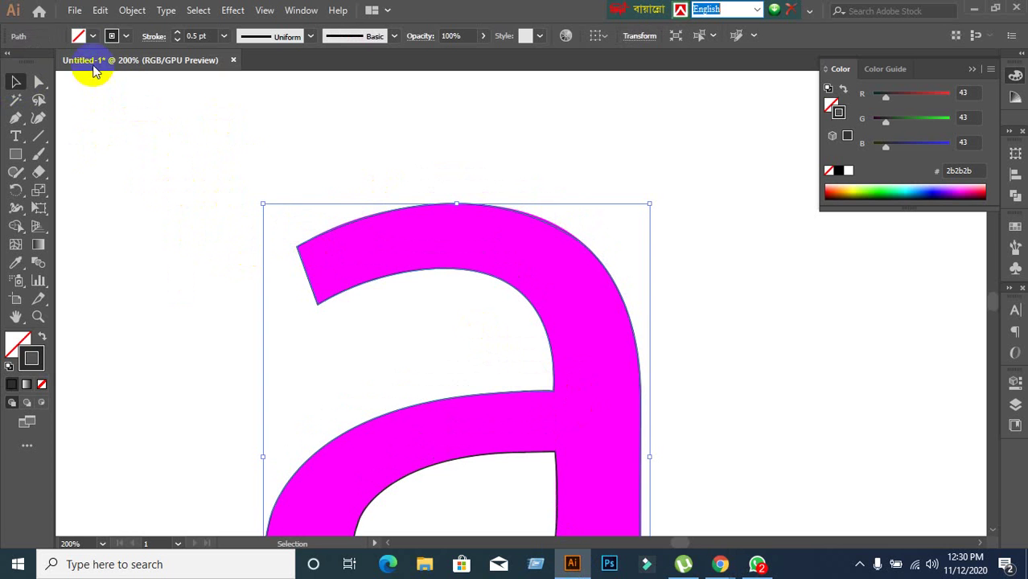
Try giving the selected outer outline a red stroke and swapping it into the fill, and undo both changes
left_click(203, 273)
left_click_drag(250, 238, 333, 271)
left_click(126, 37)
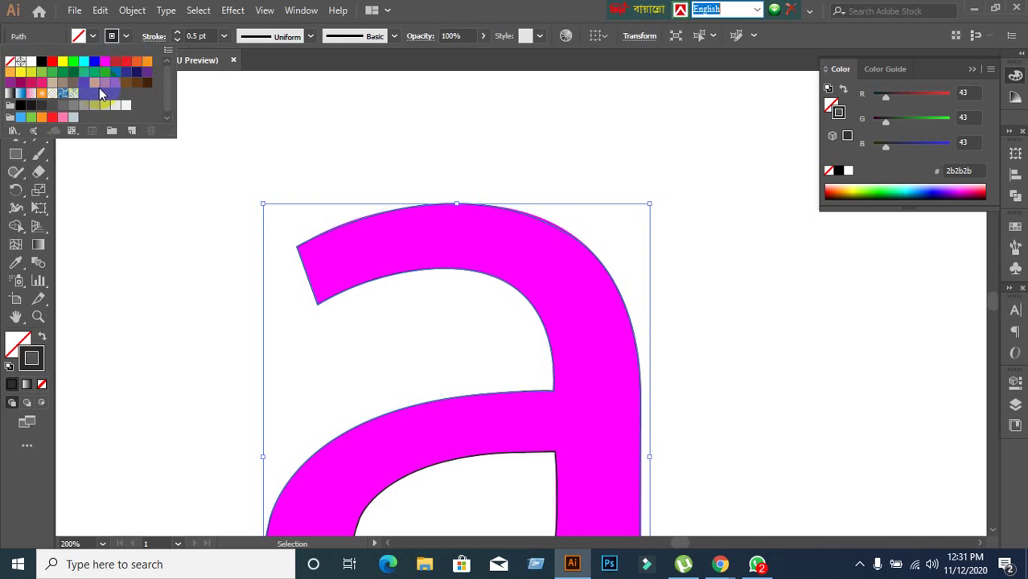
left_click(51, 61)
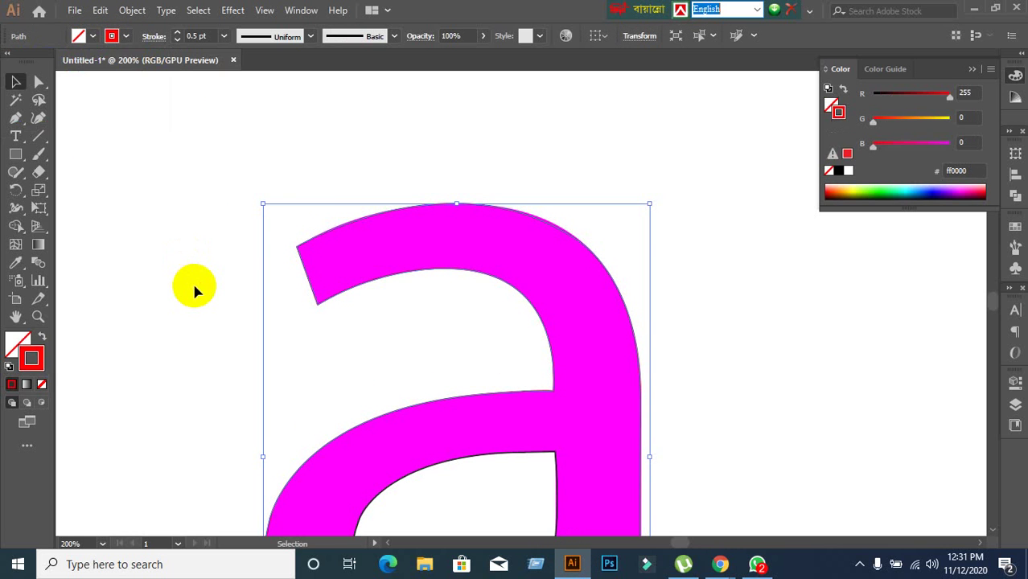
left_click(42, 337)
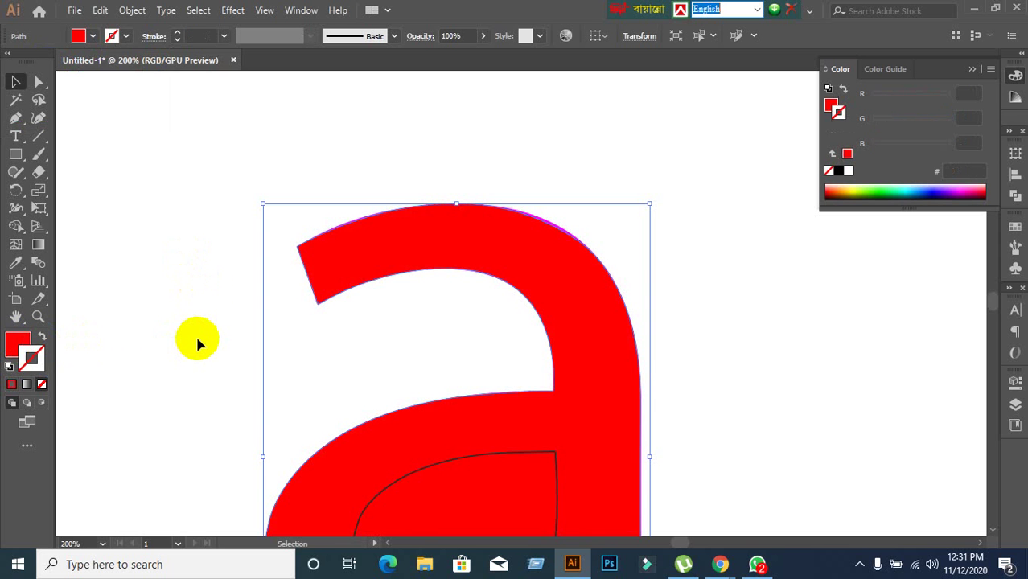
key("a")
key("v")
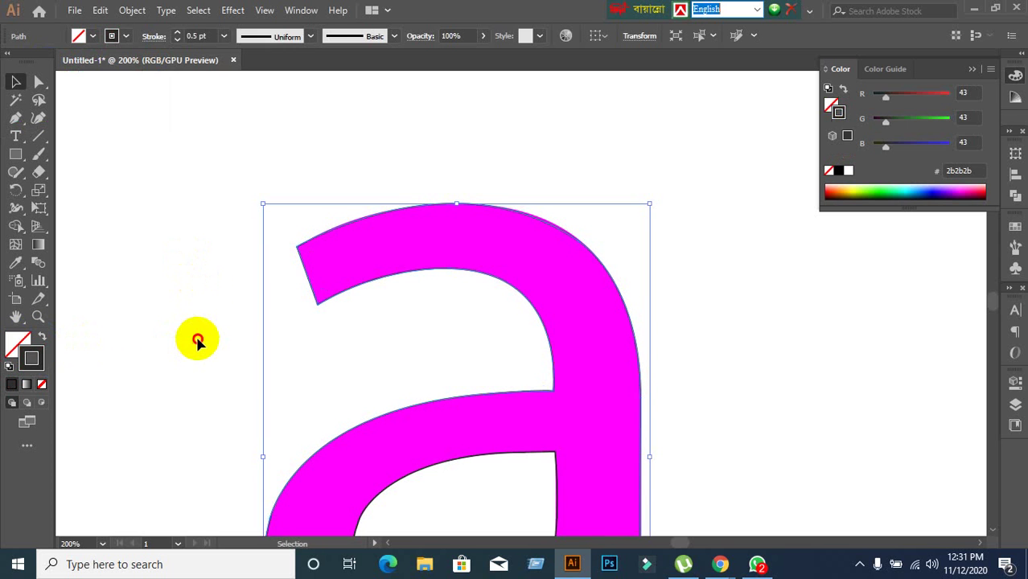
Select the letter's outer outline, swap its fill and stroke so the dark 2b2b2b colour fills it, and deselect it
left_click(198, 341)
left_click(308, 264)
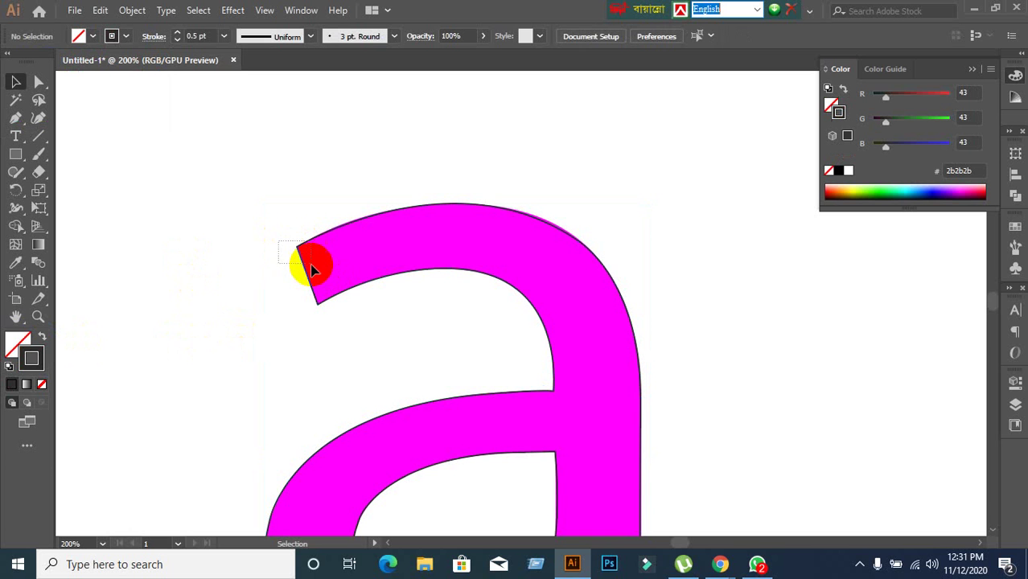
left_click(42, 339)
left_click(112, 333)
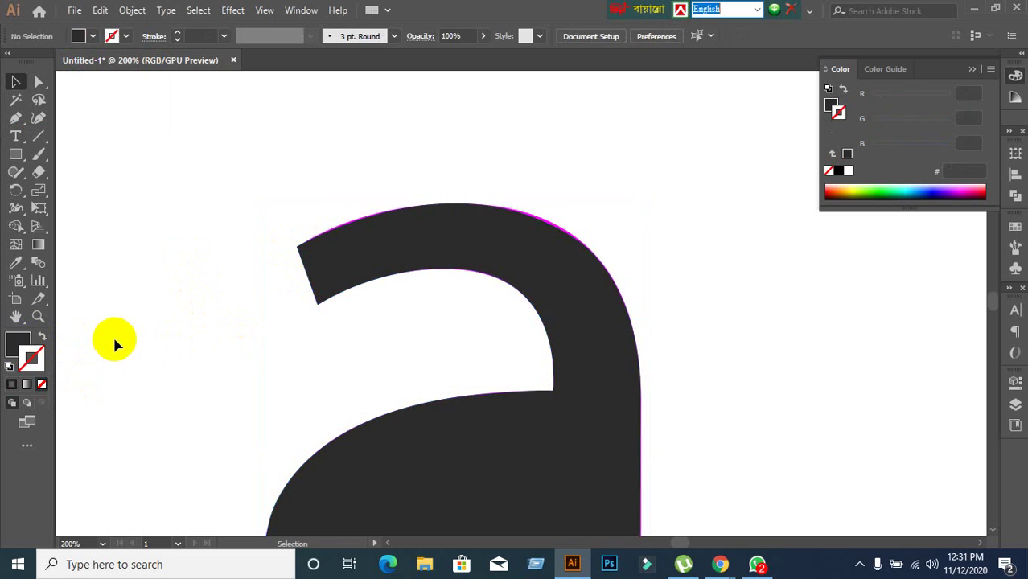
Try moving the dark-filled outline off the magenta letter, undo the move, and clear the selection
scroll(480, 429, "down", 3)
left_click_drag(498, 326, 537, 352)
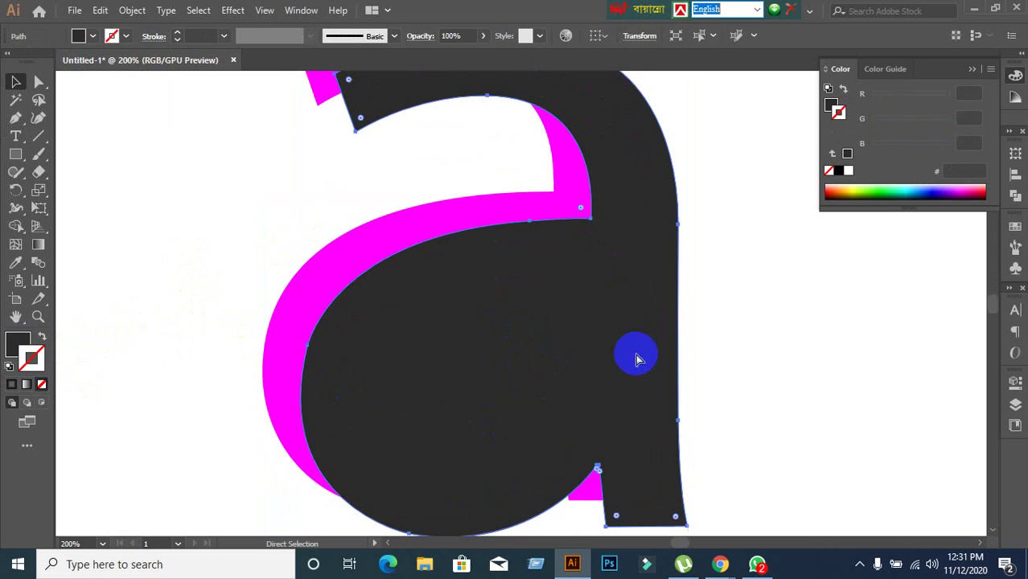
key("ctrl+z")
left_click(735, 283)
left_click(599, 145)
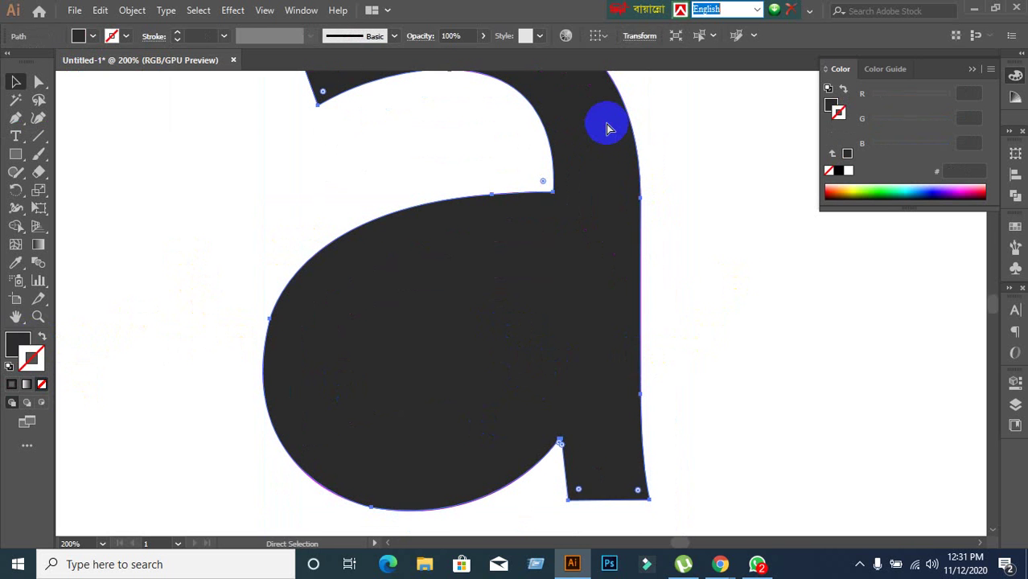
key("ctrl+shift+a")
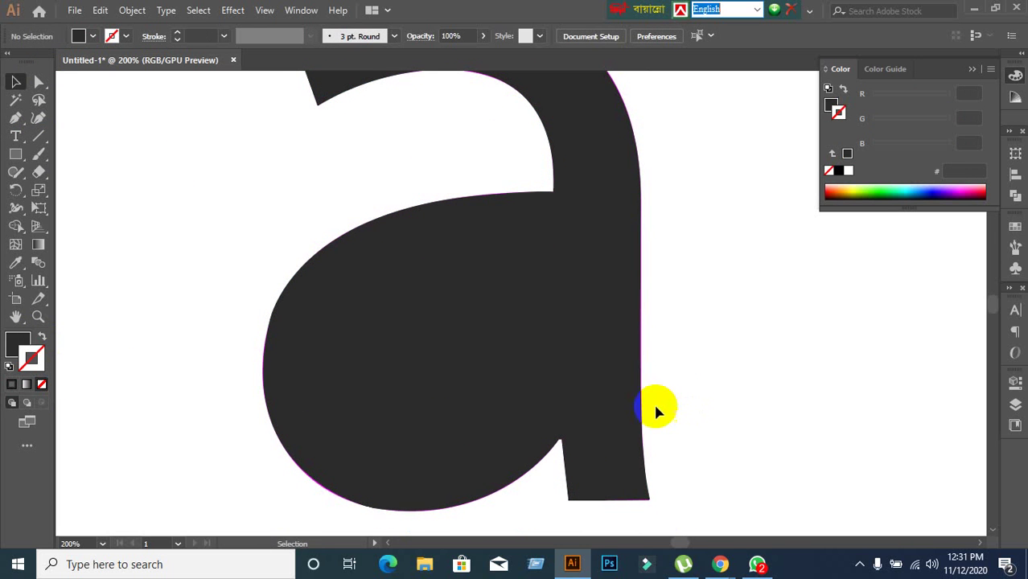
Select the counter path inside the dark letter, give it a white stroke, swap that colour into its fill and deselect it
left_click_drag(547, 366, 561, 376)
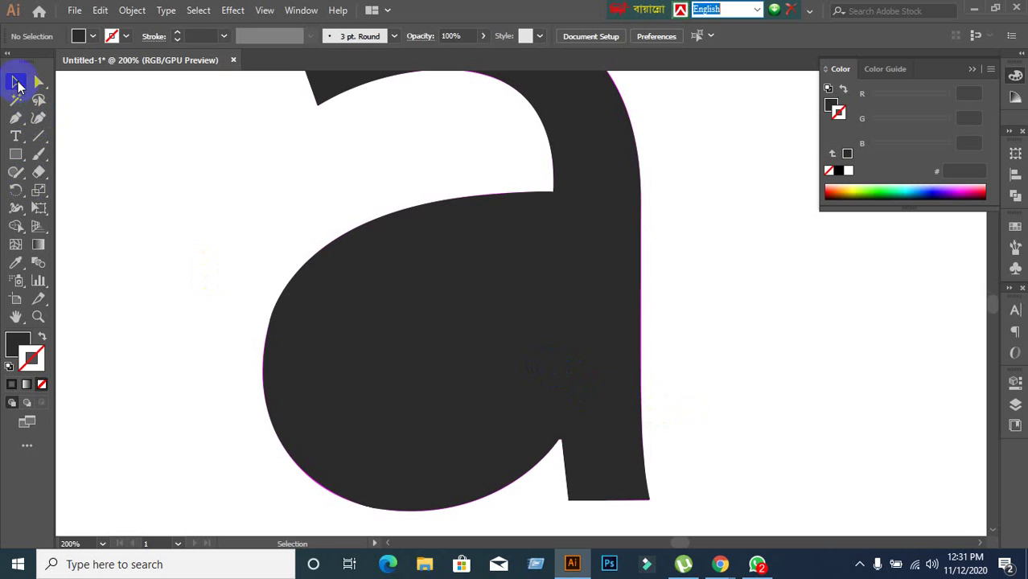
left_click(515, 323)
left_click_drag(515, 323, 606, 409)
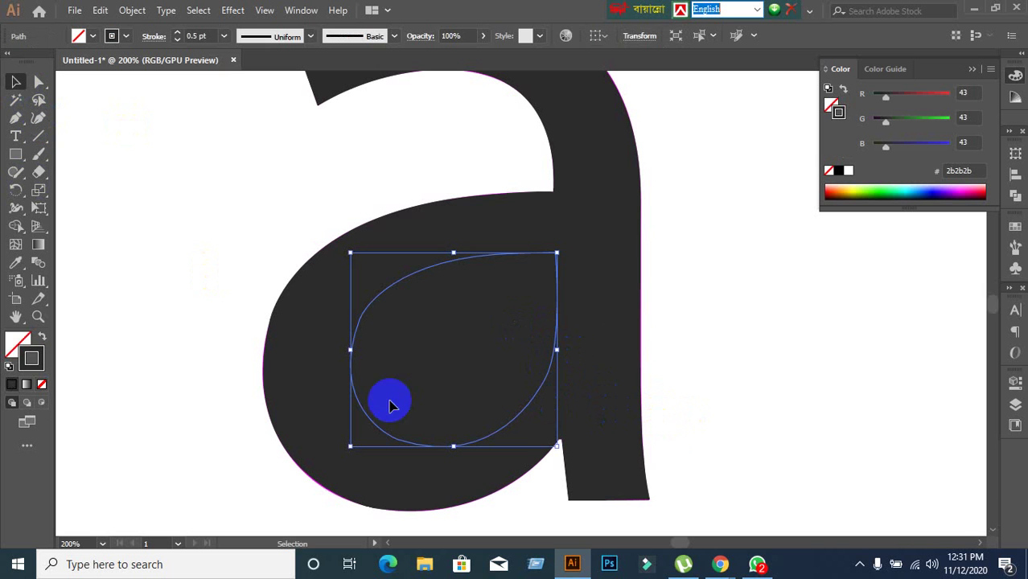
left_click(111, 36)
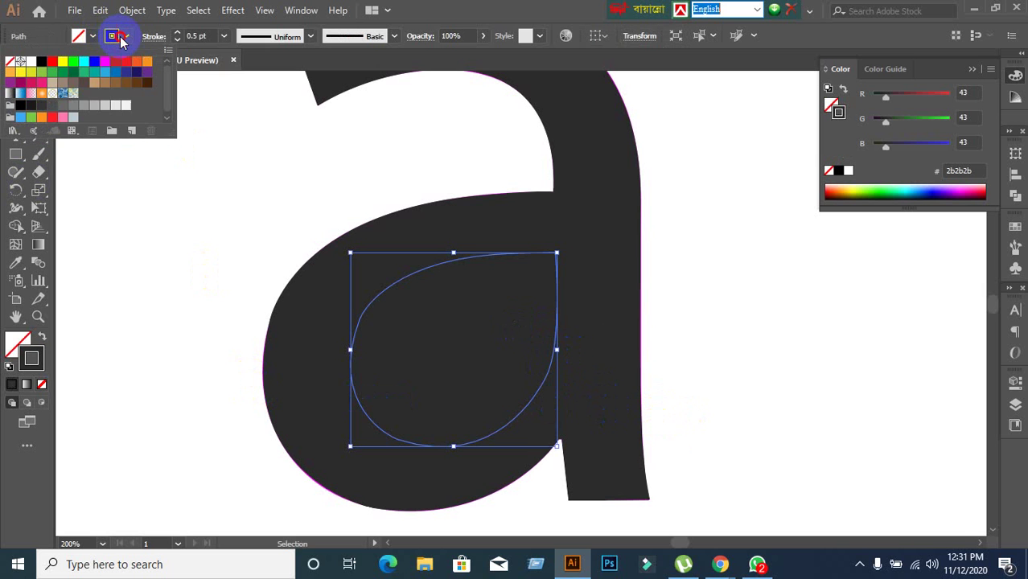
left_click(31, 64)
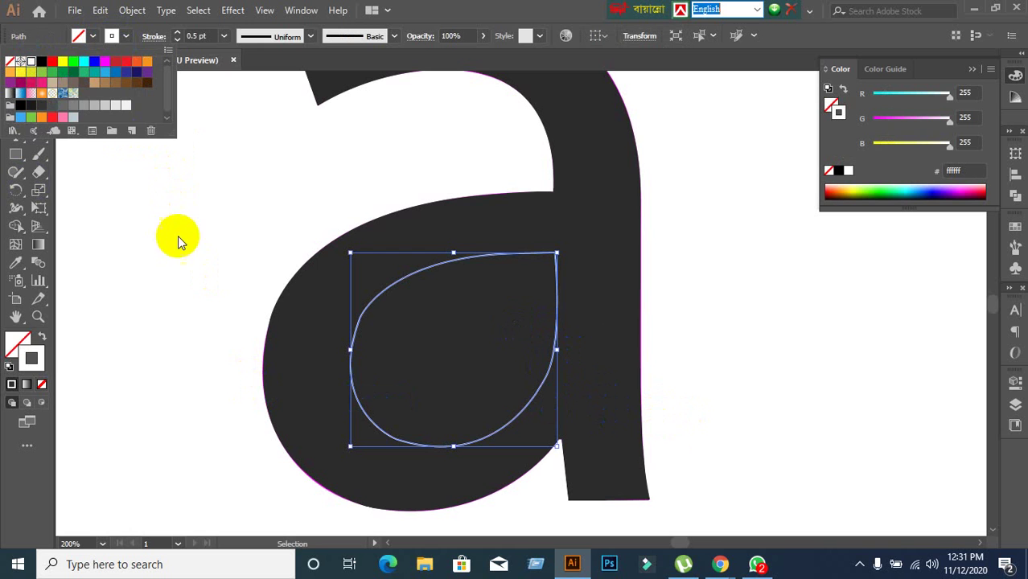
left_click(40, 340)
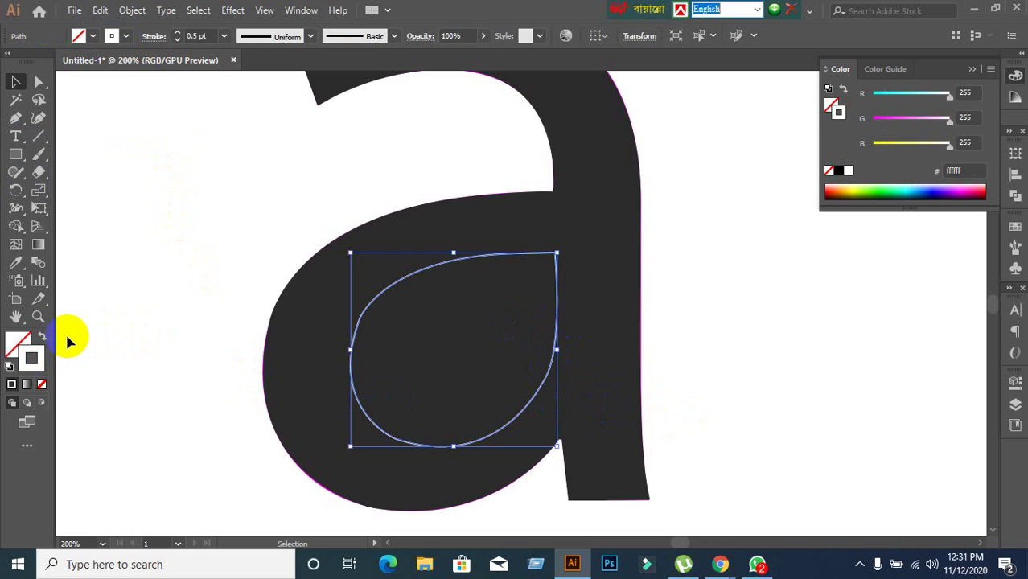
left_click(42, 340)
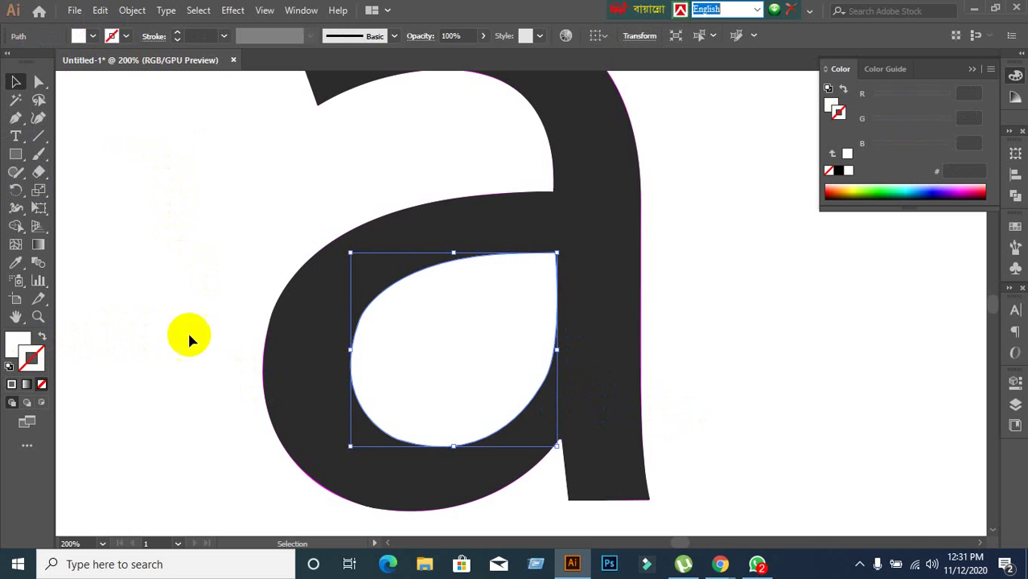
left_click(248, 308)
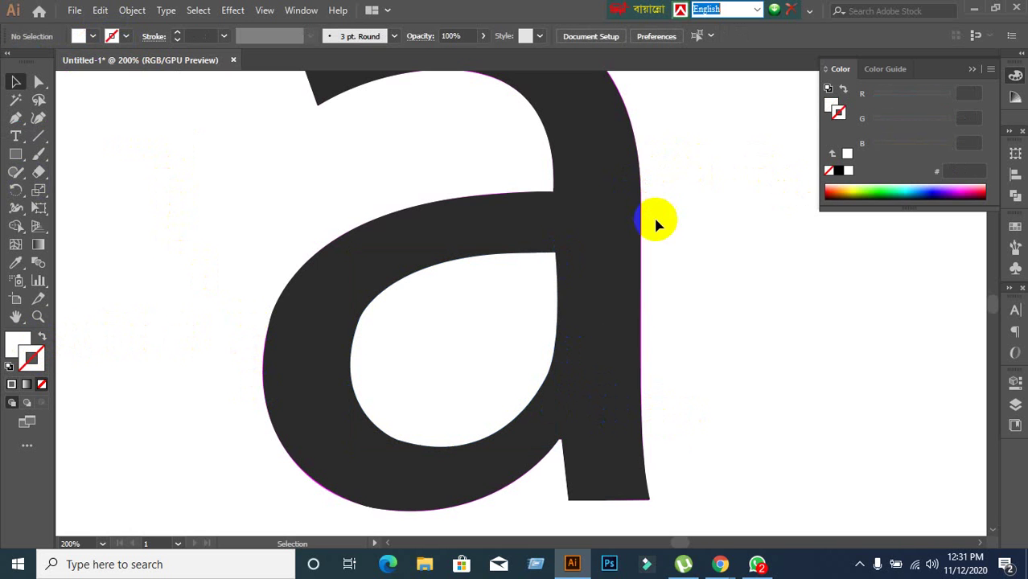
Demonstrate selecting all the artwork and clearing the selection, and select the dark-filled outer outline
key("ctrl+a")
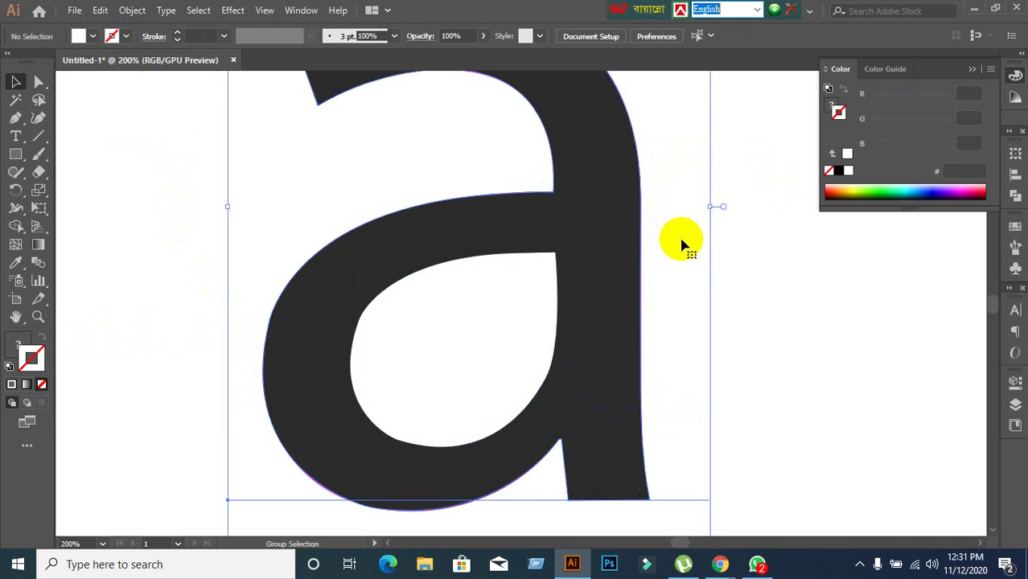
left_click(772, 264)
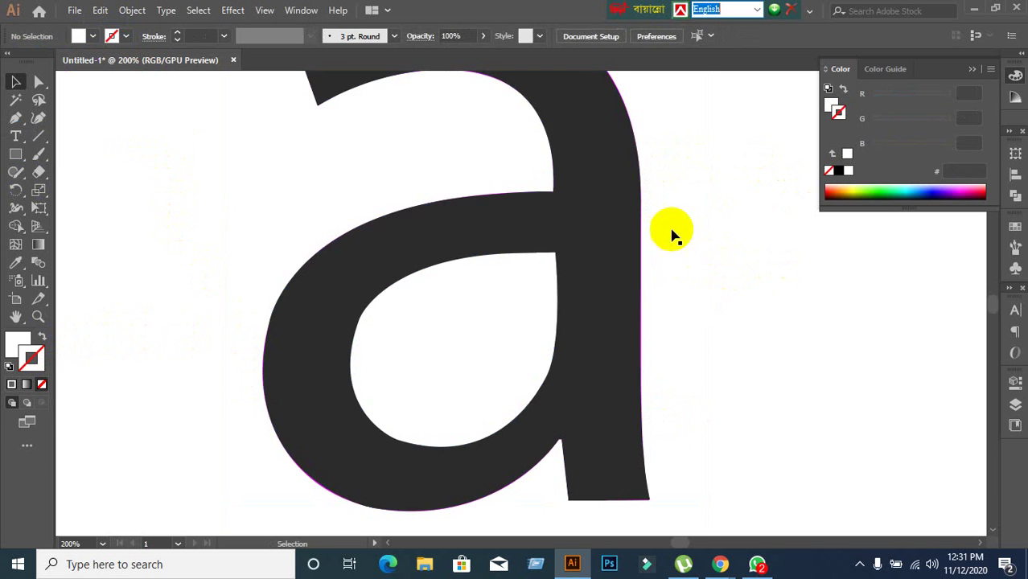
left_click_drag(671, 228, 635, 258)
key("ctrl+z")
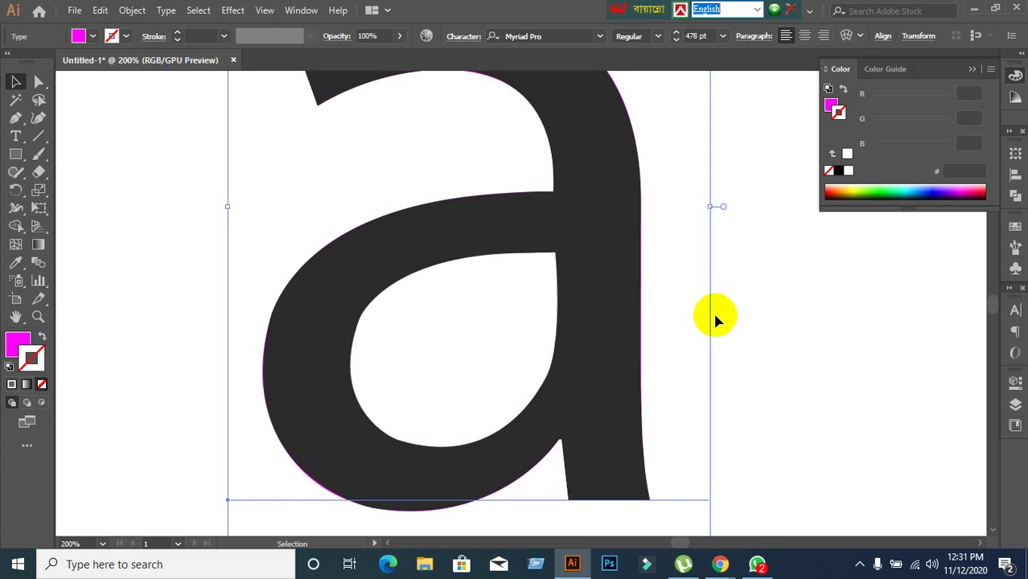
left_click(539, 458)
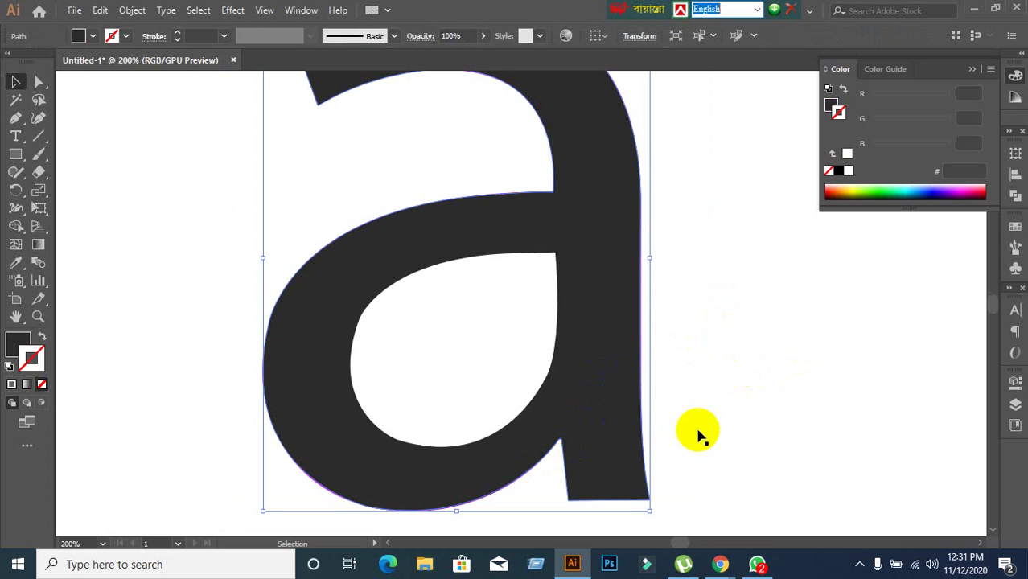
Undo the counter's white fill and the outer outline's dark fill, and clear the selection
key("a")
key("shift+x")
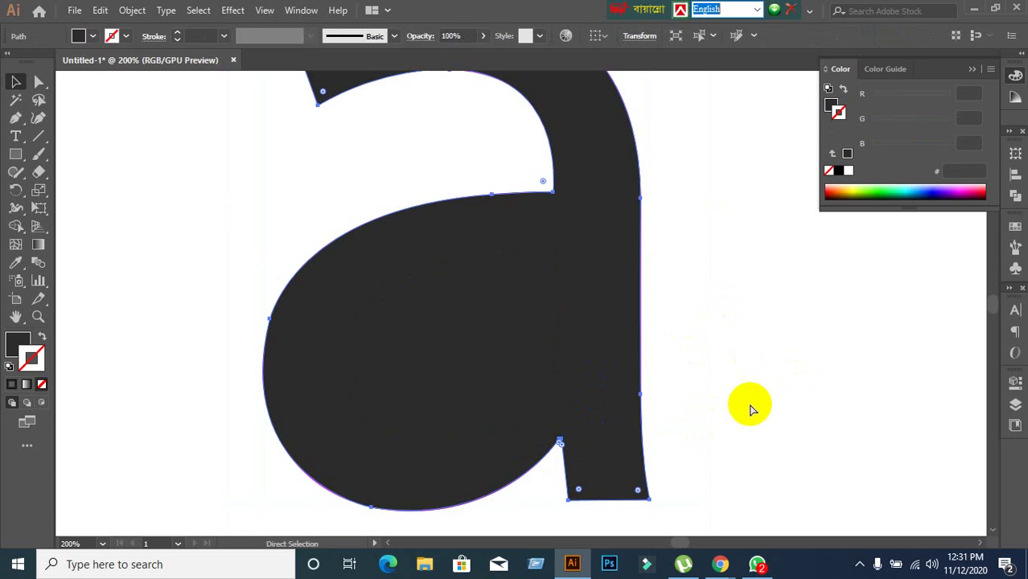
key("v")
left_click(509, 464)
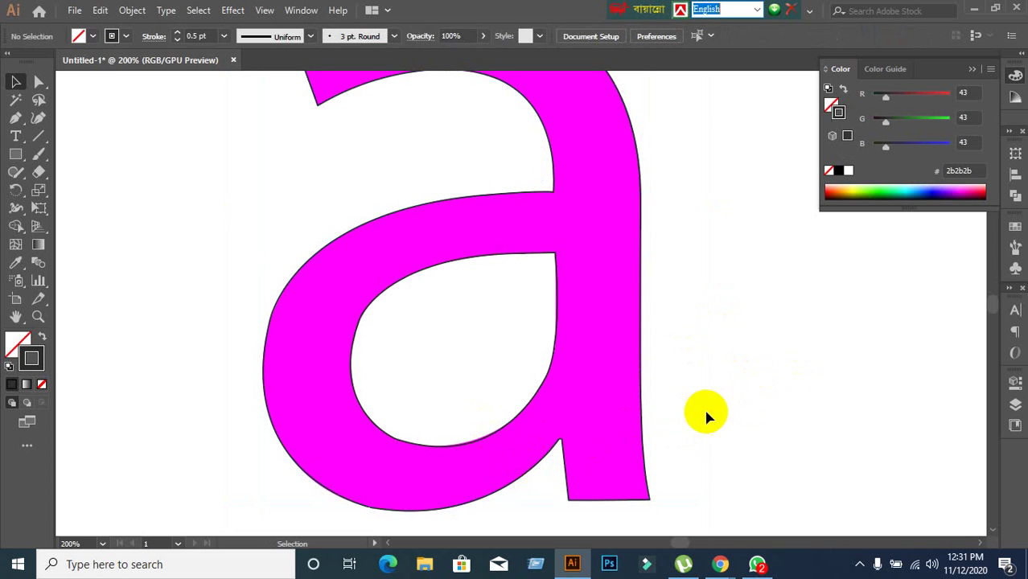
left_click_drag(708, 340, 620, 474)
left_click(833, 429)
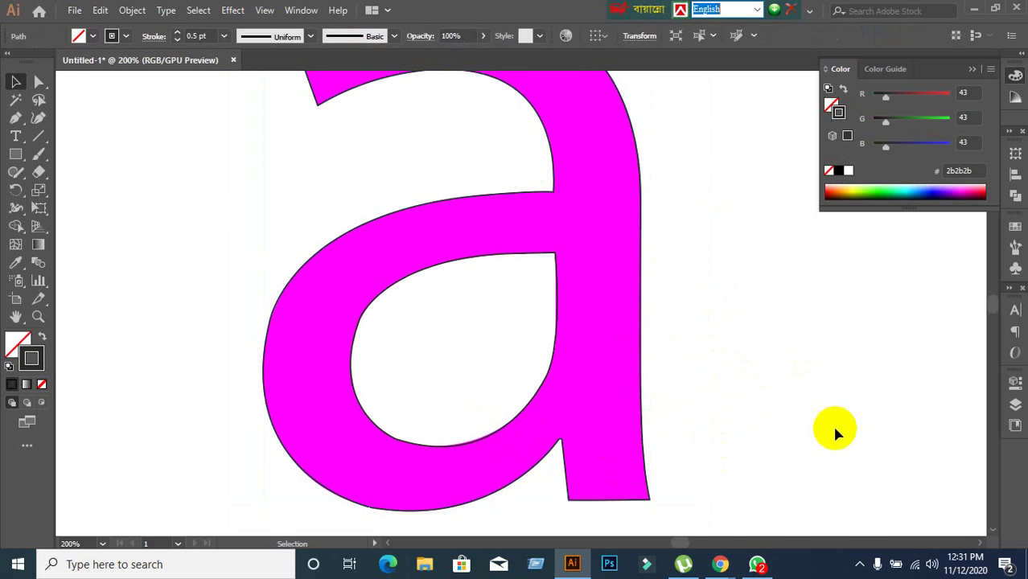
Switch to the Google Meet call in Chrome to check on the class, and return to Illustrator
mouse_move(721, 563)
left_click(681, 547)
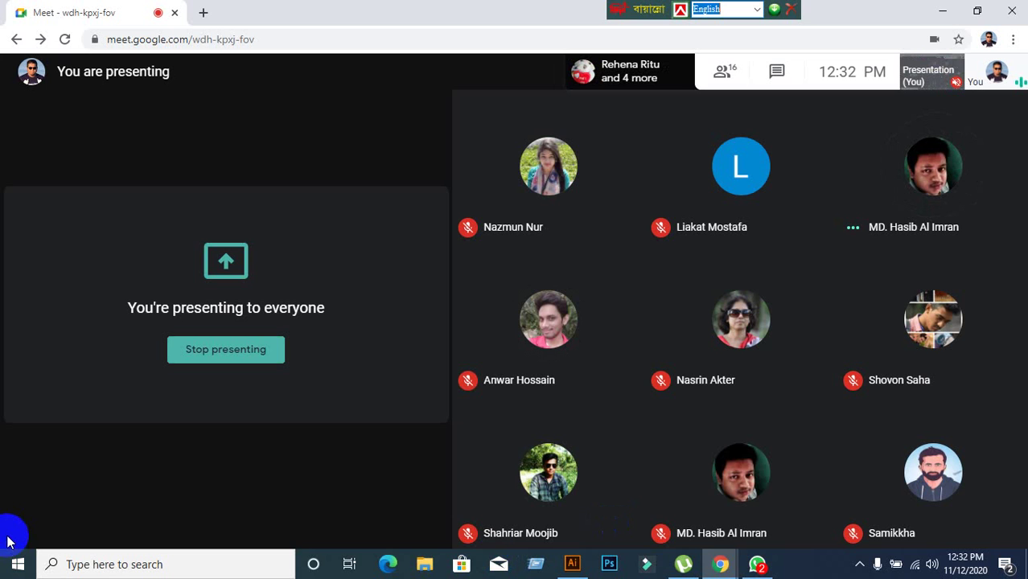
mouse_move(38, 513)
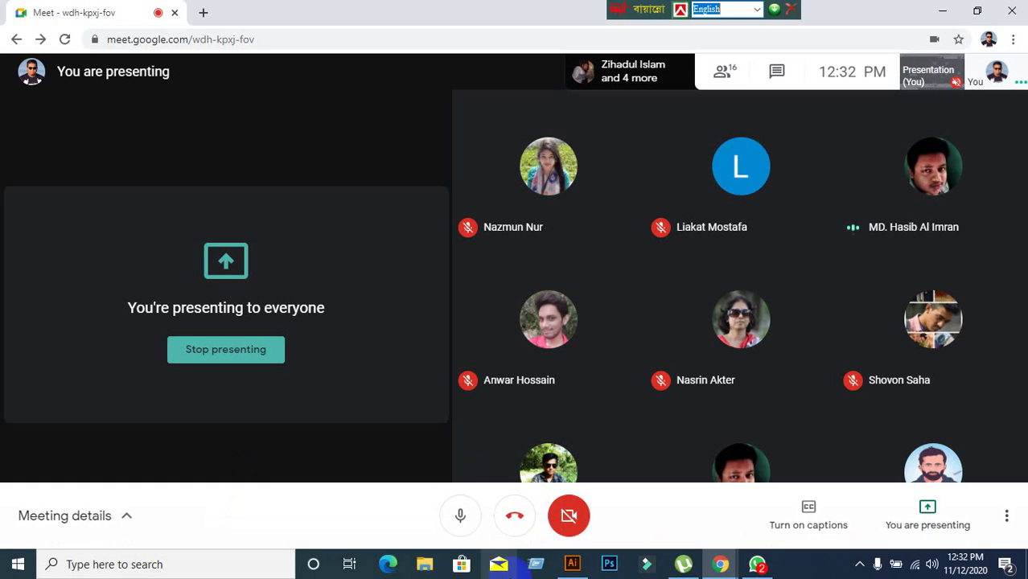
left_click(564, 570)
Select the letter's outer outline, set its stroke to turquoise 00e0cf, swap that colour into the fill and deselect it
scroll(504, 292, "up", 1)
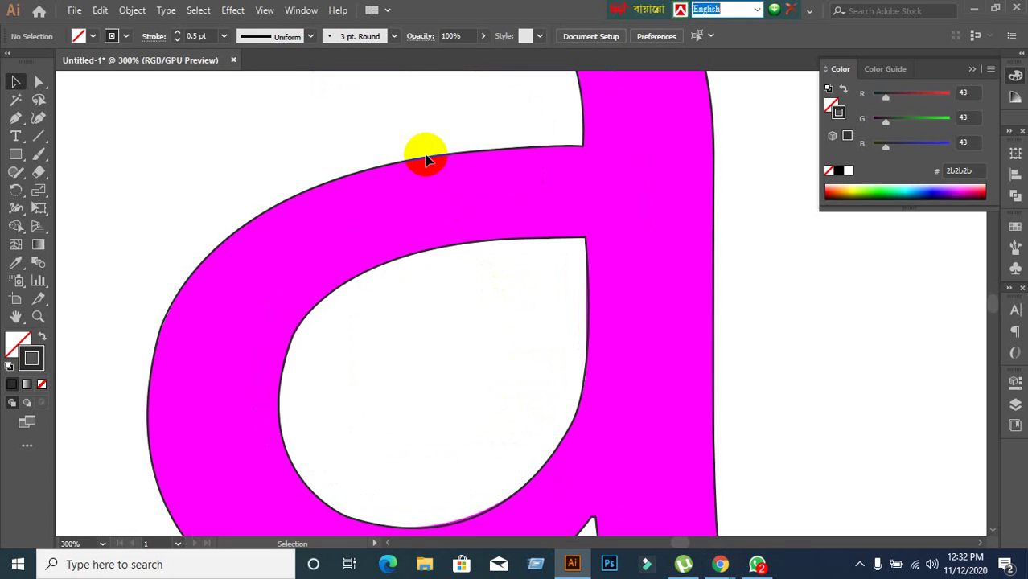
left_click(424, 184)
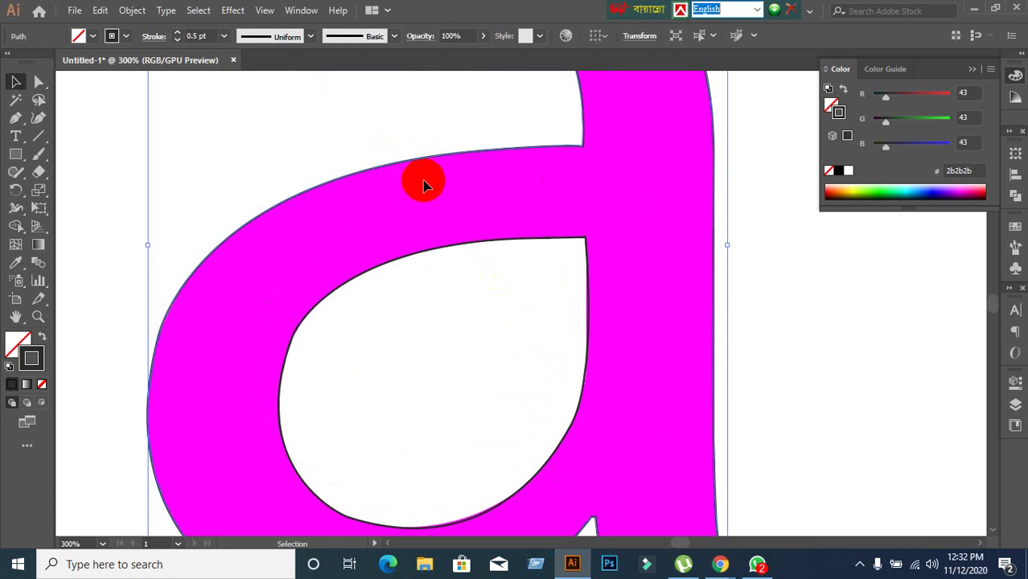
double_click(32, 357)
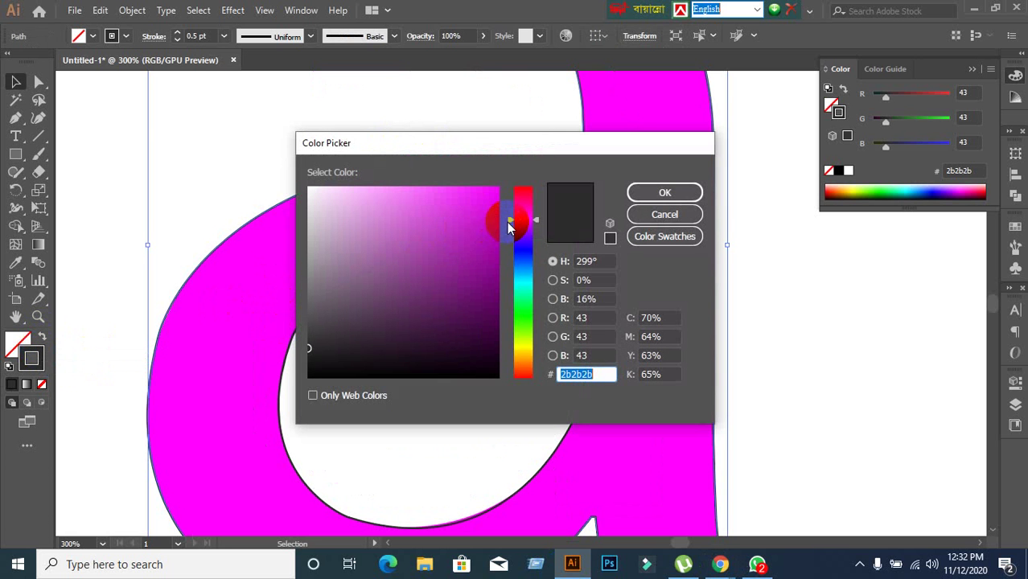
left_click_drag(508, 229, 518, 283)
left_click(504, 209)
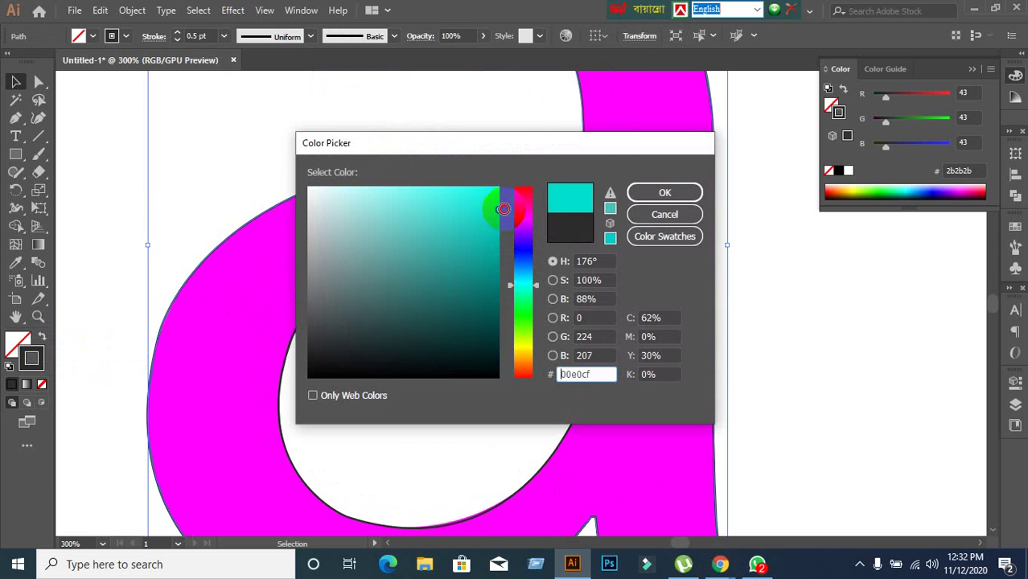
left_click(664, 192)
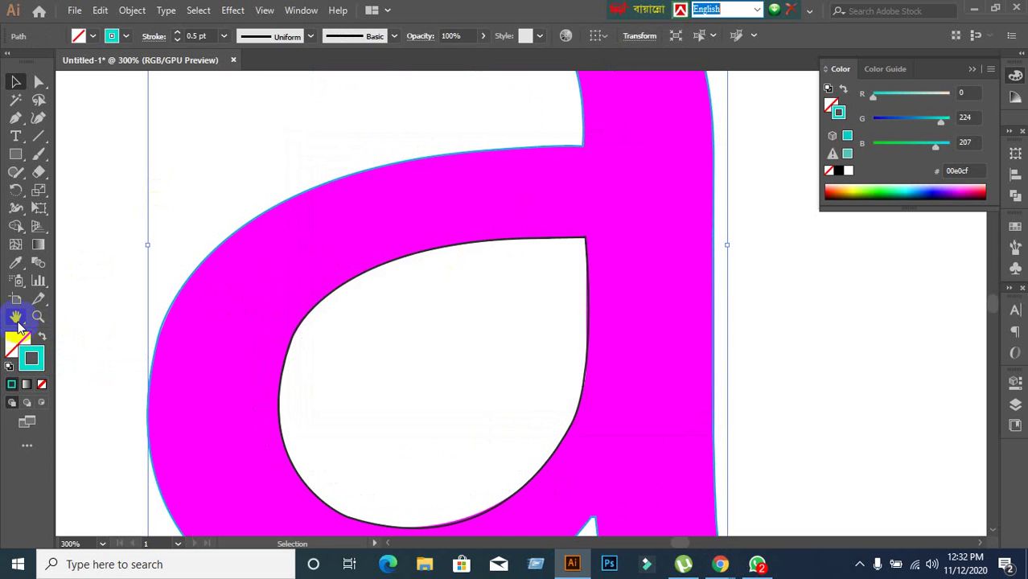
left_click(41, 338)
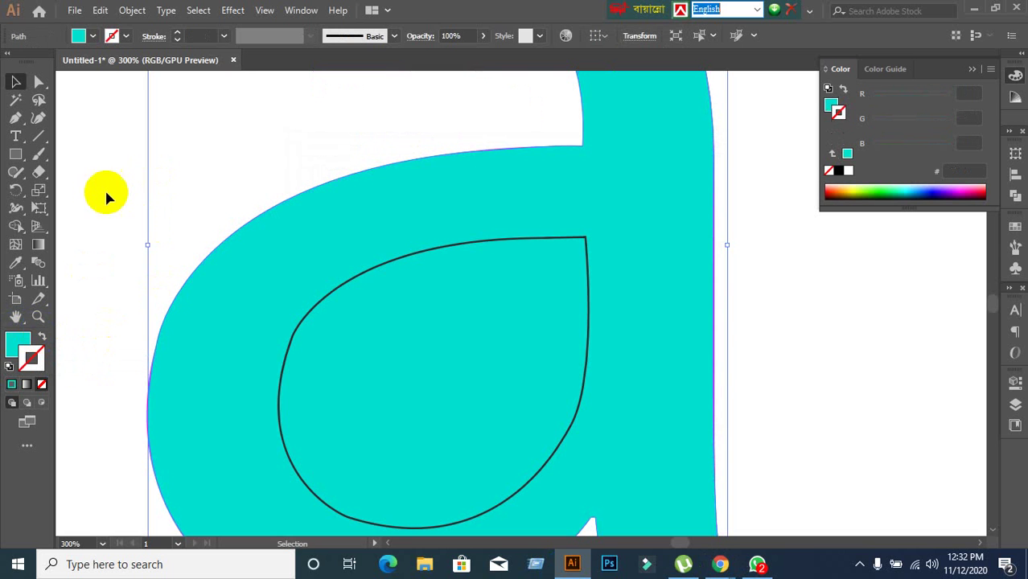
left_click(141, 226)
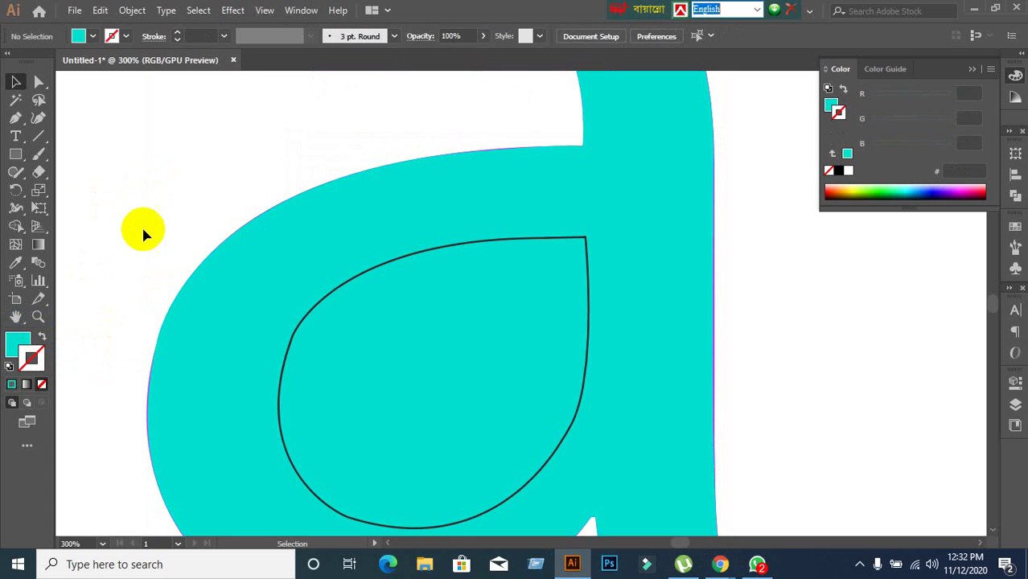
Select the counter path, swap its stroke and fill so the dark 2b2b2b colour fills it, and deselect it
left_click(300, 323)
left_click(41, 337)
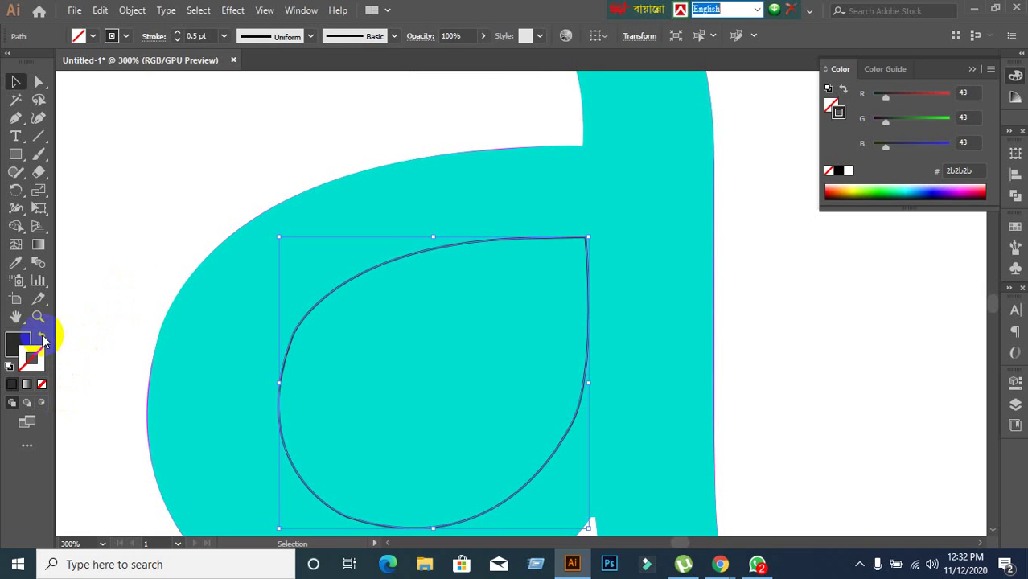
left_click(293, 279)
Move the turquoise letter shape and its dark counter together off the magenta letter, to its right side
scroll(294, 280, "down", 1)
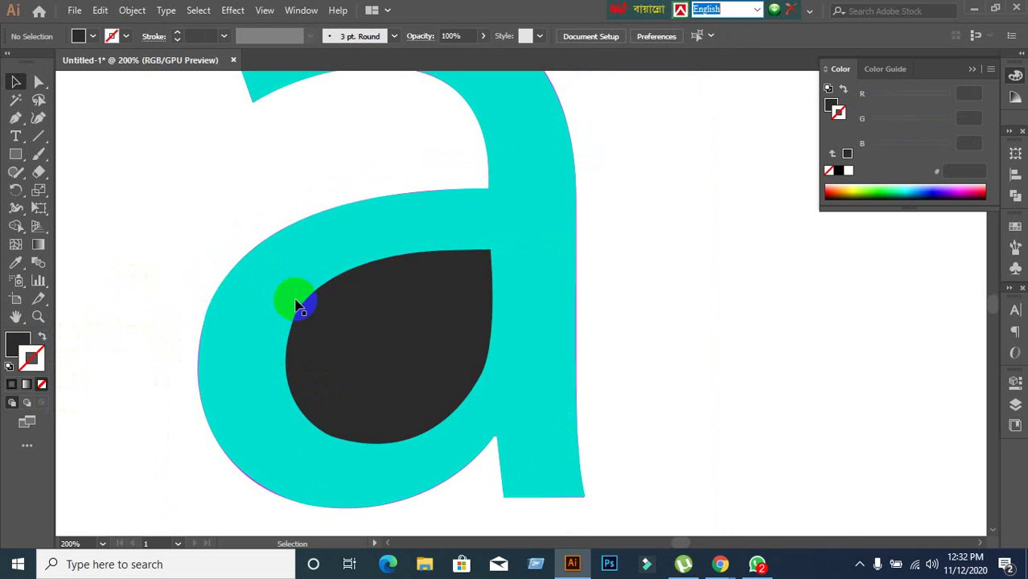
scroll(299, 321, "up", 3, "alt")
scroll(271, 304, "down", 4, "alt")
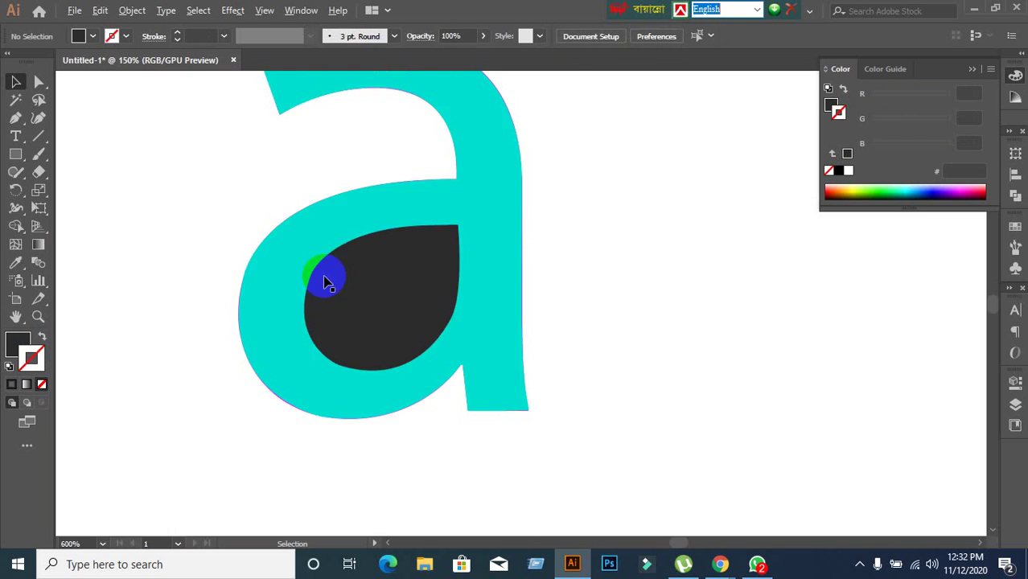
left_click(358, 299)
left_click_drag(358, 299, 670, 301)
left_click_drag(451, 399, 337, 400)
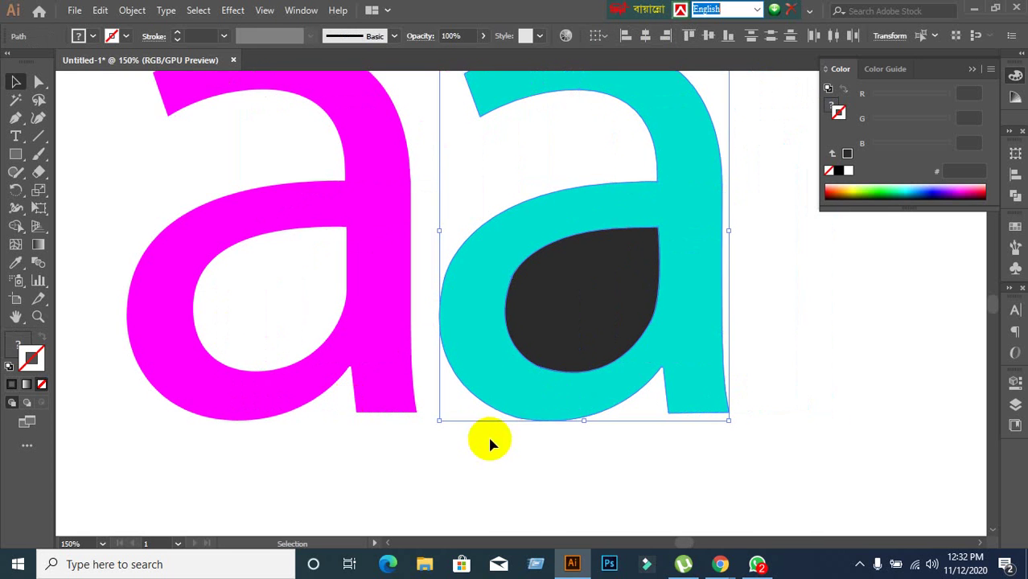
Cut the dark counter out of the turquoise letter with the Pathfinder's Minus Front, and deselect the result
left_click(1015, 195)
left_click(867, 189)
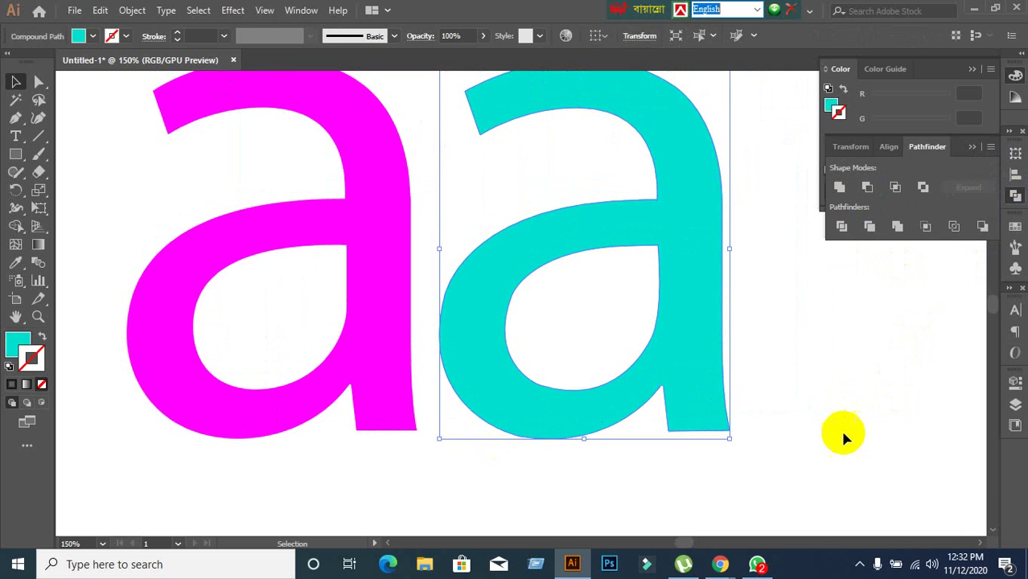
left_click(748, 432)
Move the turquoise letter slightly right and down, deselect it, and inspect its upper curve up close
left_click_drag(648, 402, 666, 412)
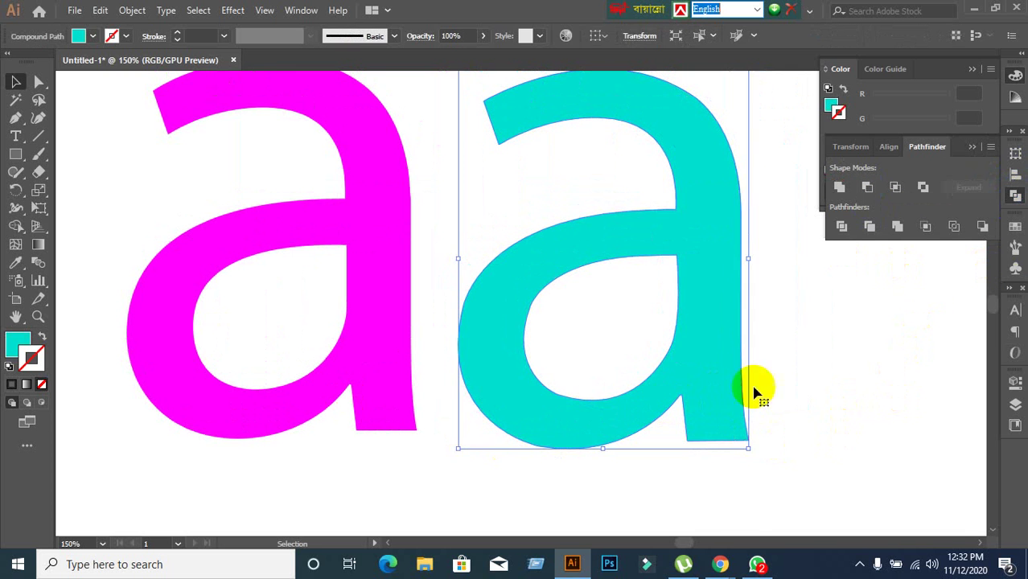
left_click(760, 387)
scroll(798, 384, "up", 2)
scroll(720, 153, "up", 3)
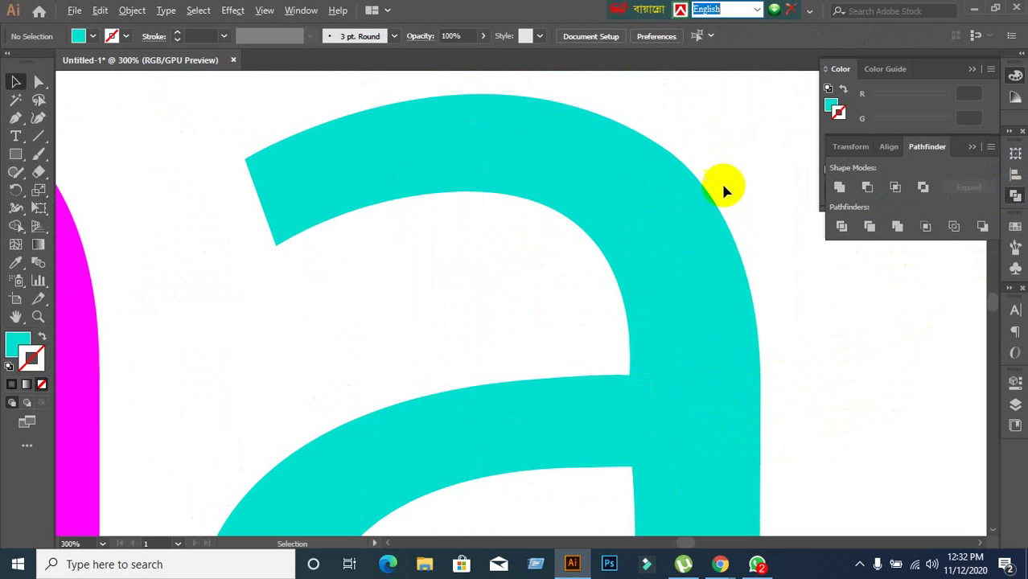
scroll(724, 298, "down", 2)
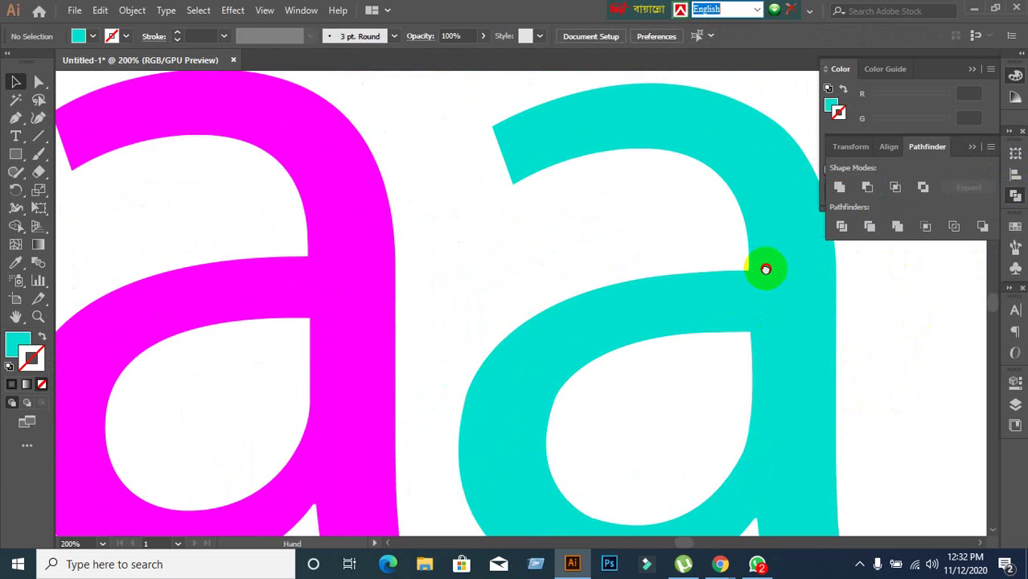
Move the turquoise letter partly over the magenta one, place it back beside it on the right, and deselect it
left_click_drag(764, 271, 636, 302)
left_click(815, 329)
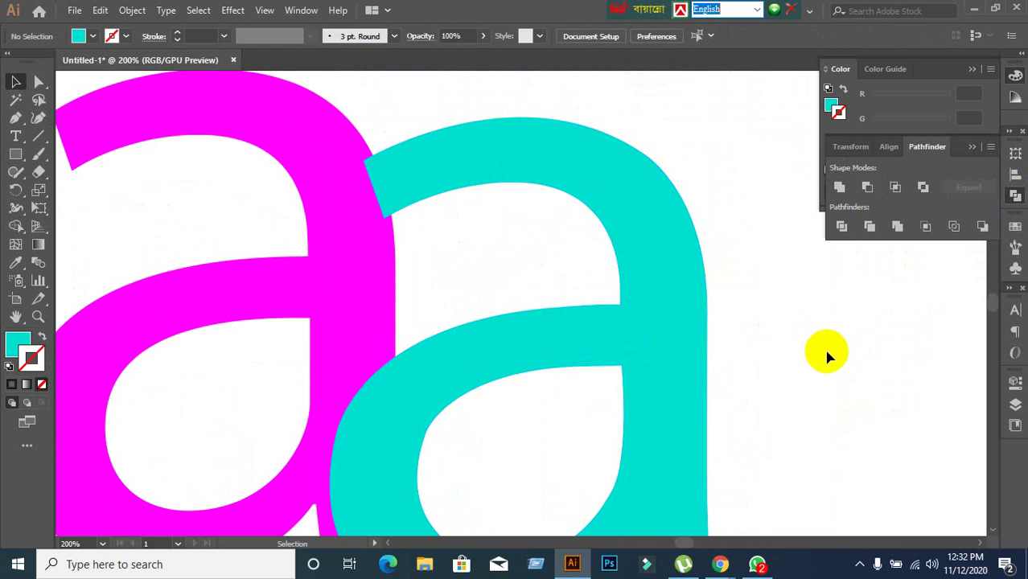
left_click_drag(684, 362, 782, 308)
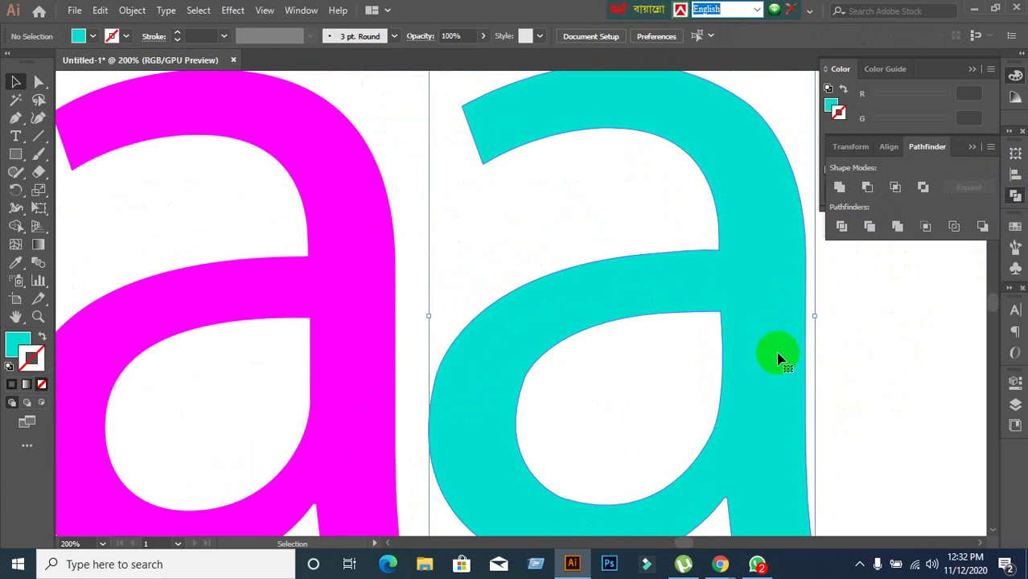
scroll(887, 380, "down", 2)
left_click(888, 380)
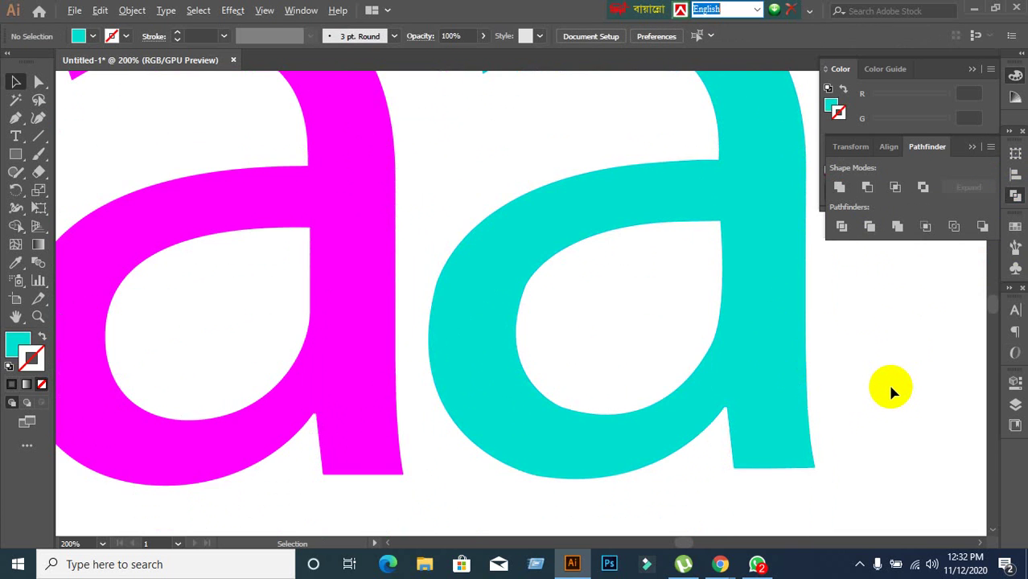
Examine the magenta and turquoise letter a shapes at different magnifications and check on the class in Google Meet
key("ctrl+1")
scroll(890, 388, "up", 1)
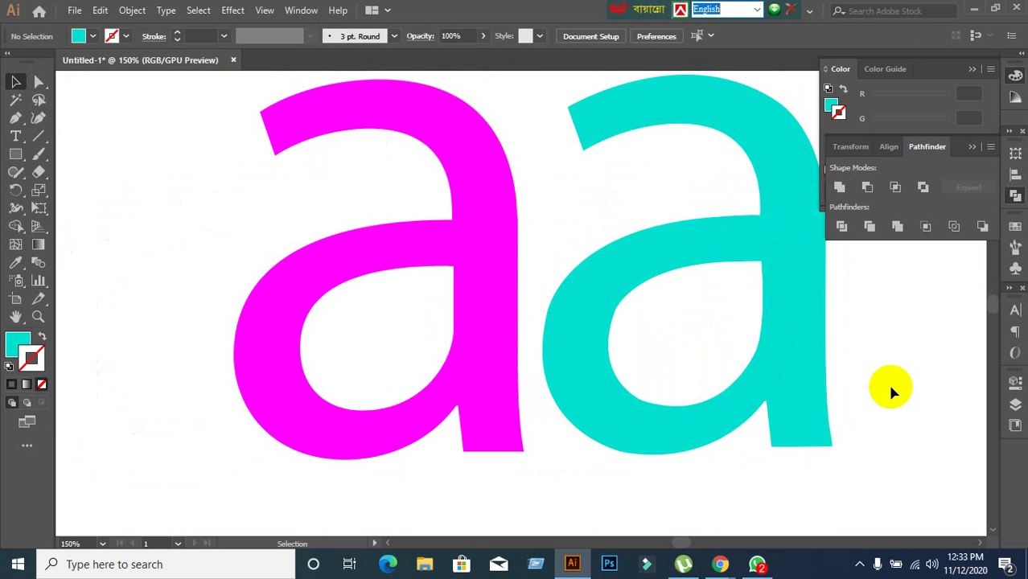
scroll(890, 390, "up", 2)
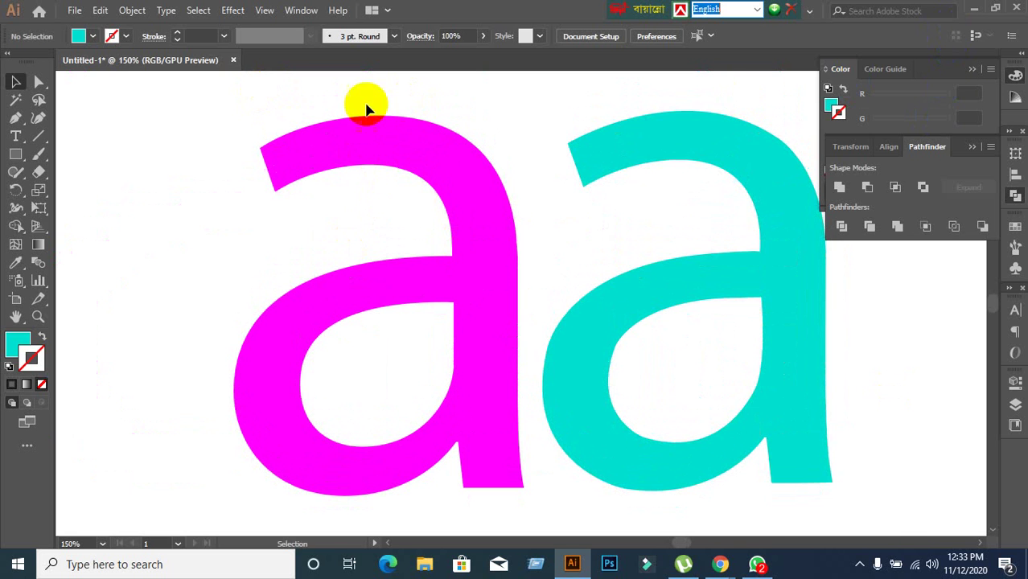
left_click(975, 10)
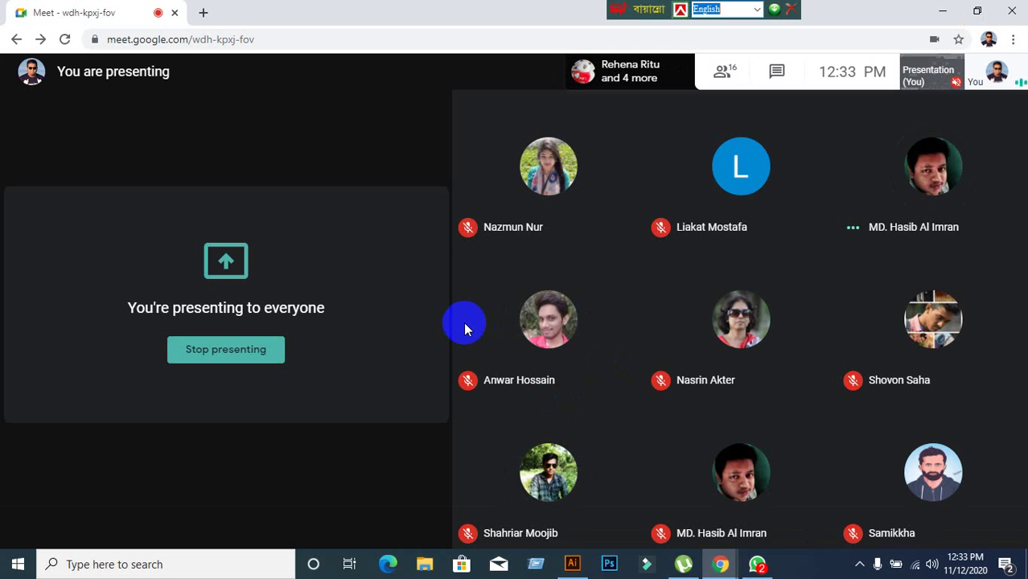
mouse_move(551, 313)
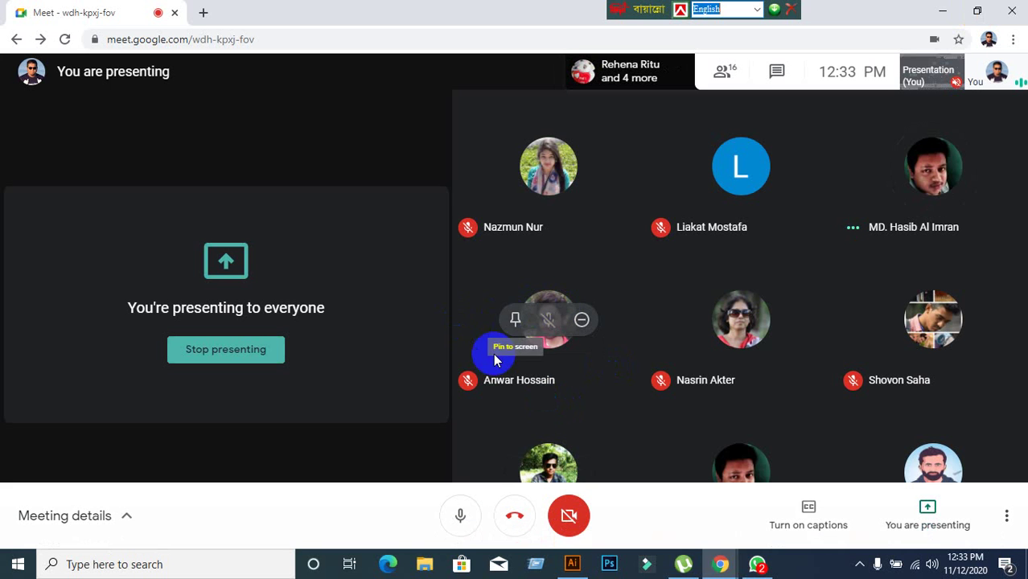
left_click(572, 564)
scroll(180, 281, "down", 2)
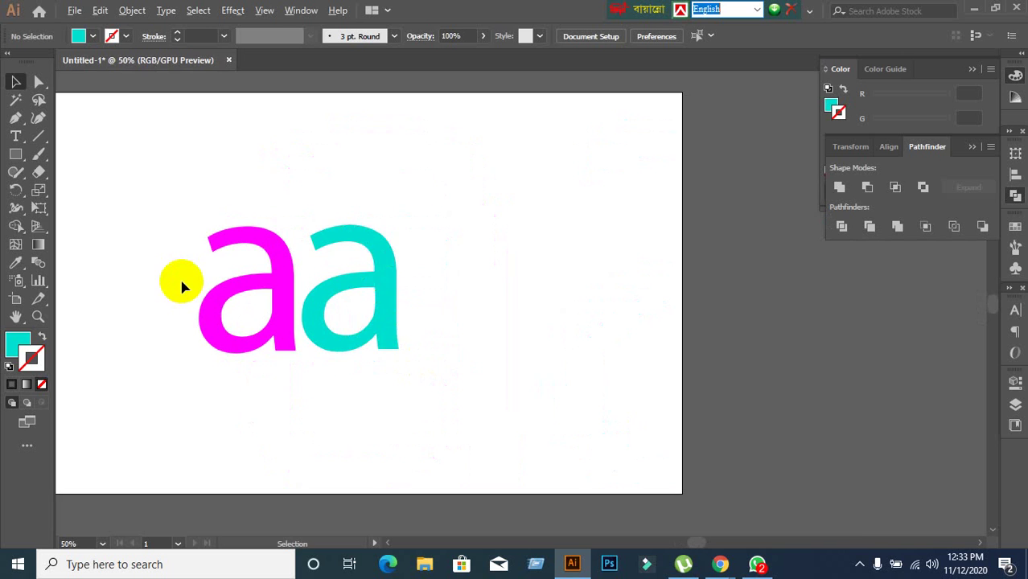
left_click_drag(195, 309, 401, 298)
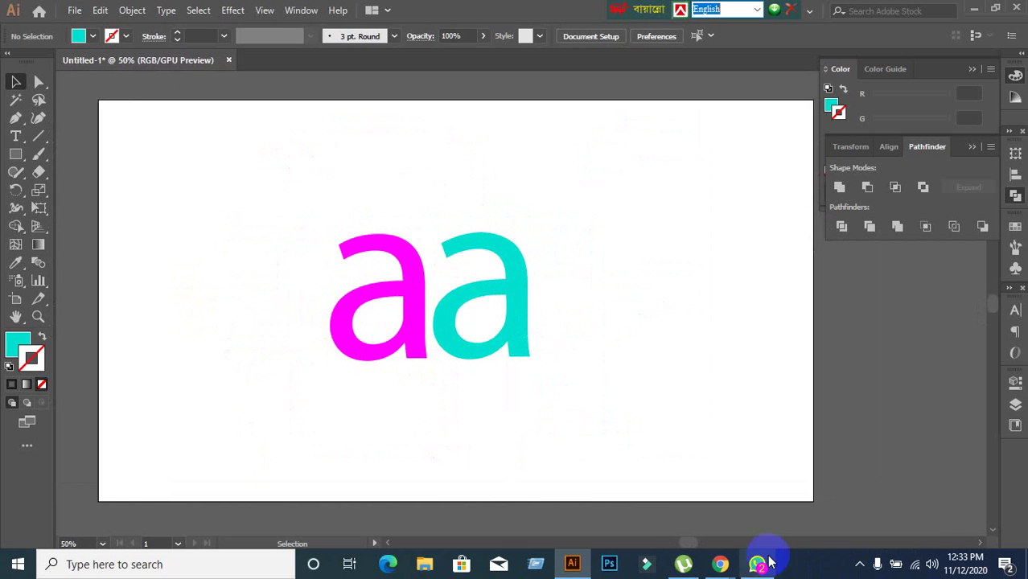
left_click(719, 564)
left_click(635, 498)
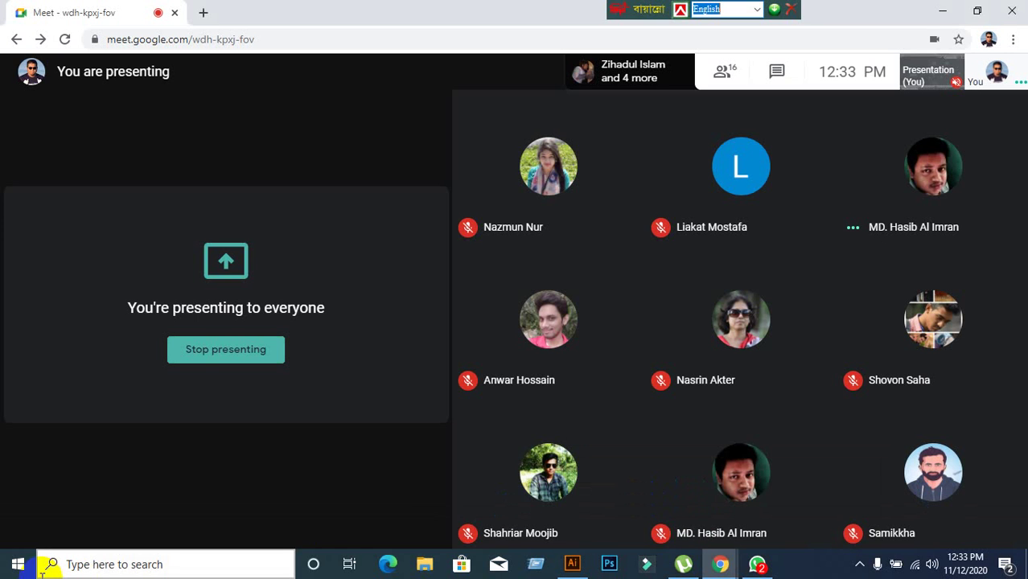
mouse_move(635, 404)
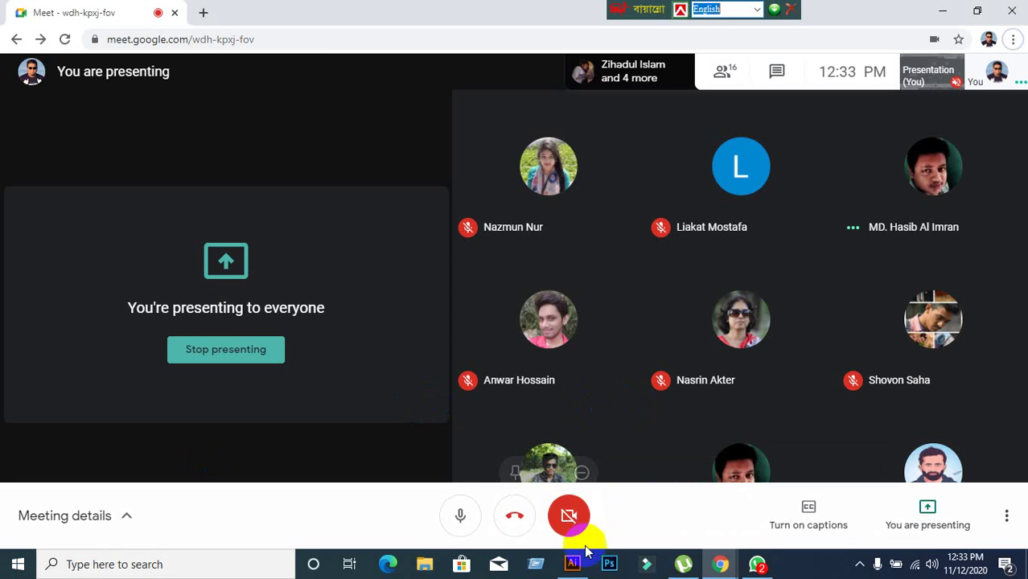
Switch back to Illustrator and delete both letter a shapes from the artboard
left_click(572, 562)
left_click_drag(260, 171, 462, 299)
left_click(623, 438)
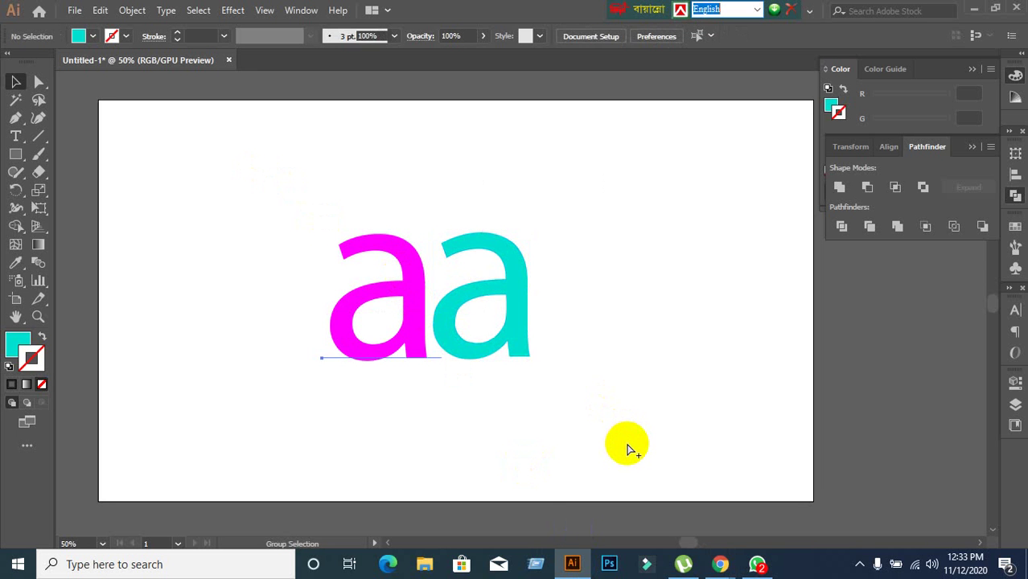
left_click_drag(267, 183, 666, 471)
key("Delete")
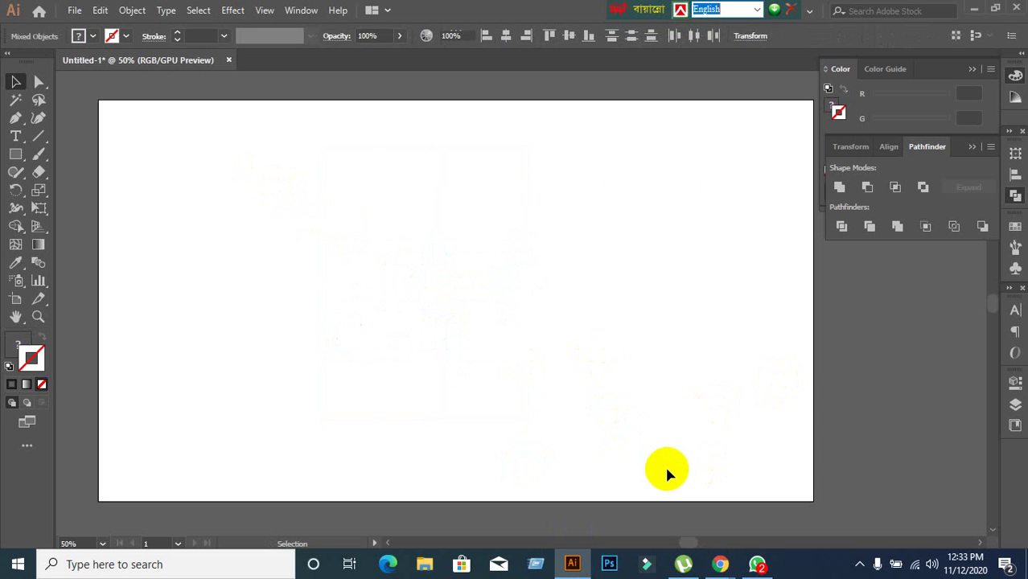
Switch to WhatsApp, open the unread chat from the unknown sender and accept the sender as not spam
mouse_move(720, 562)
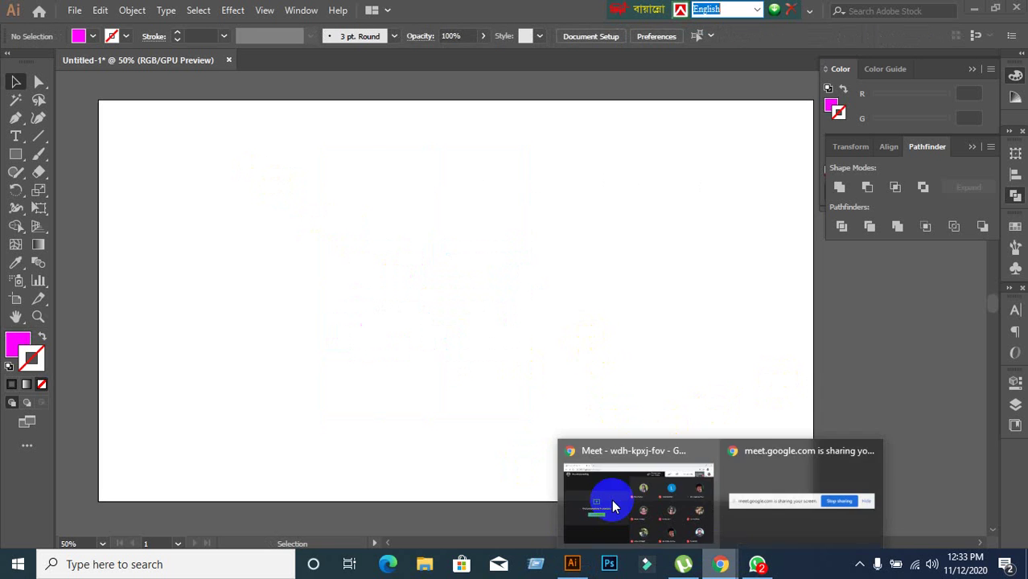
left_click(608, 498)
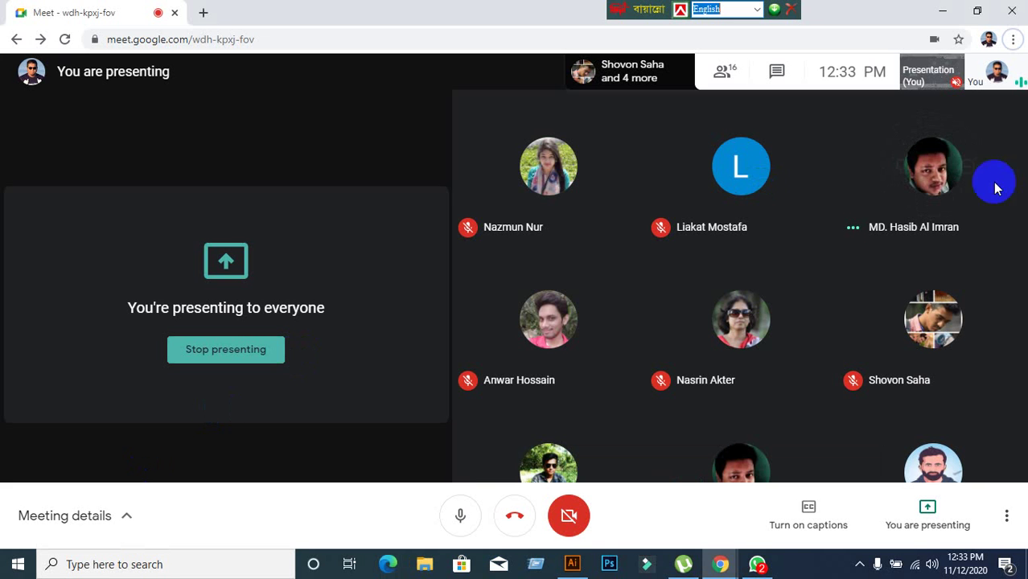
left_click(763, 567)
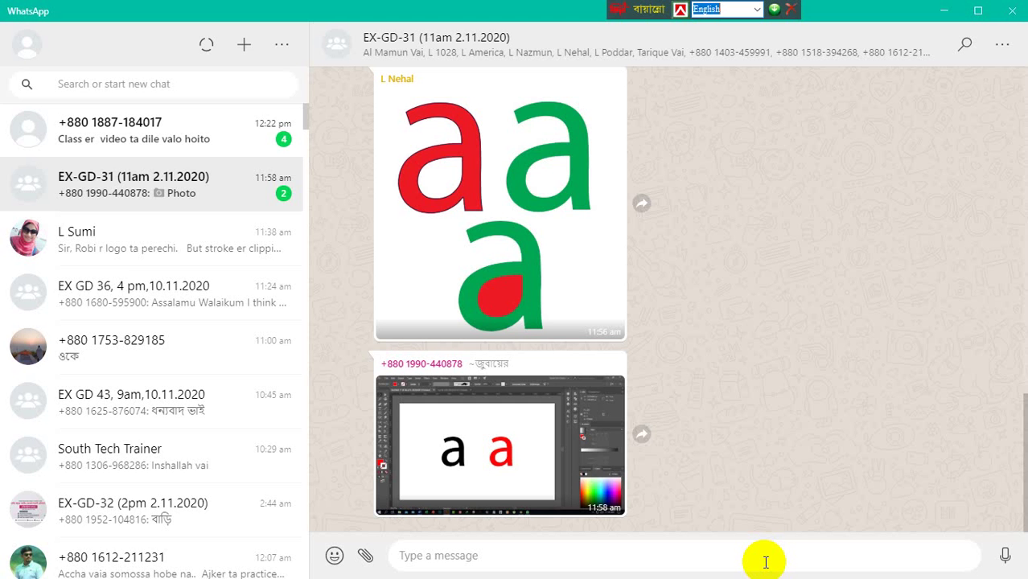
left_click(231, 141)
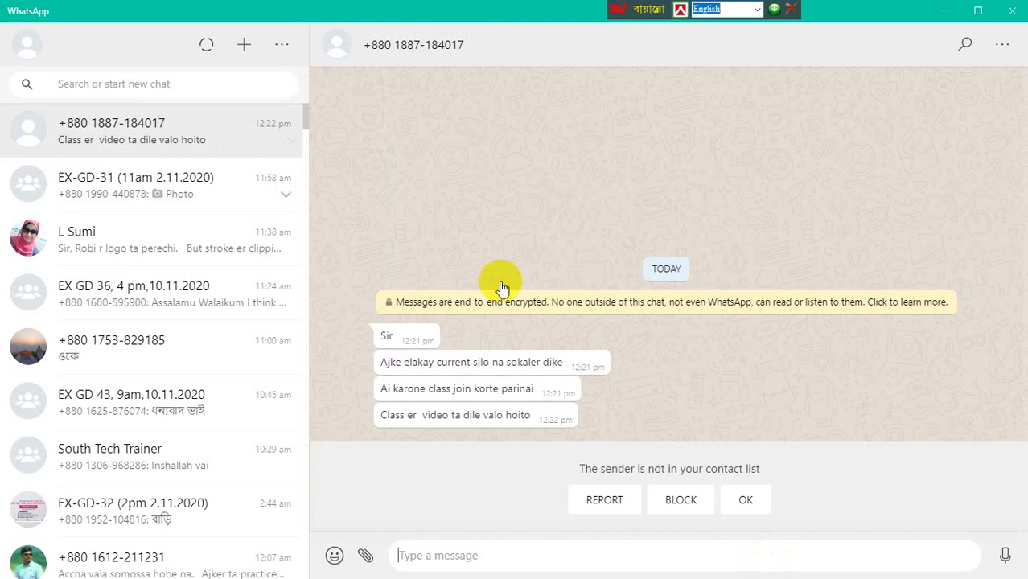
left_click(746, 509)
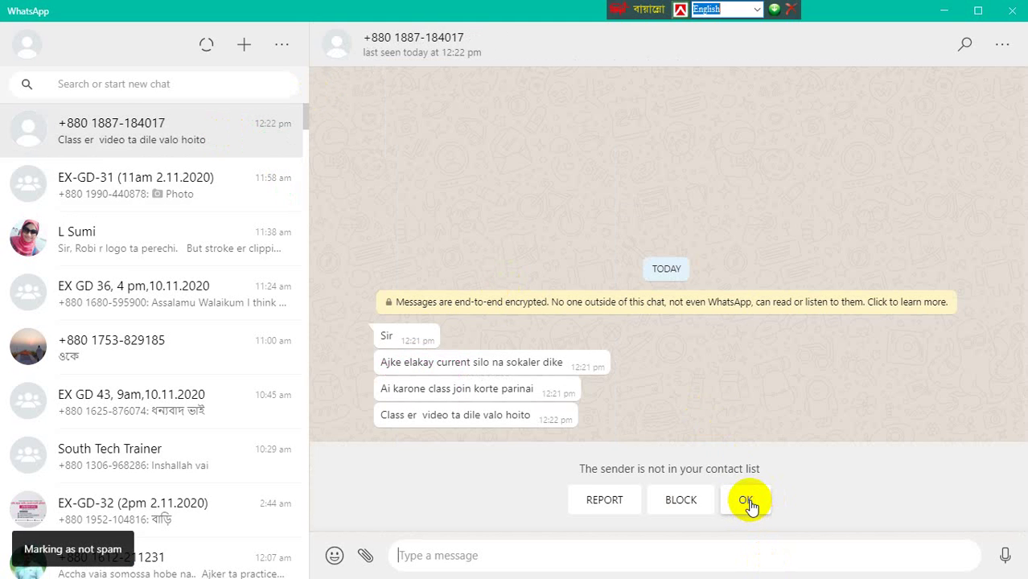
Open the EX-GD-31 (11am 2.11.2020) group chat and examine the photo of three red and green letters enlarged
left_click(131, 191)
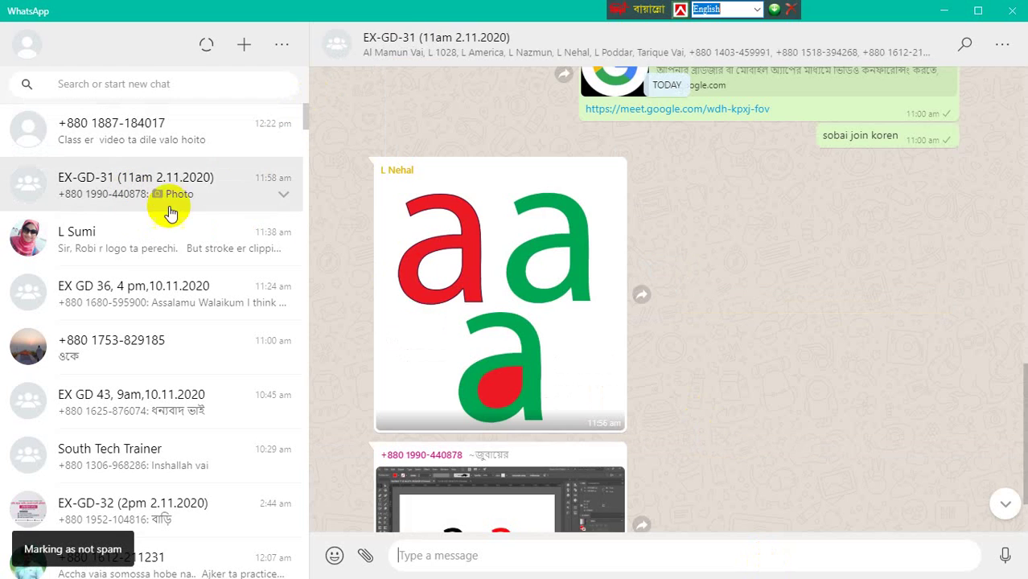
left_click(479, 291)
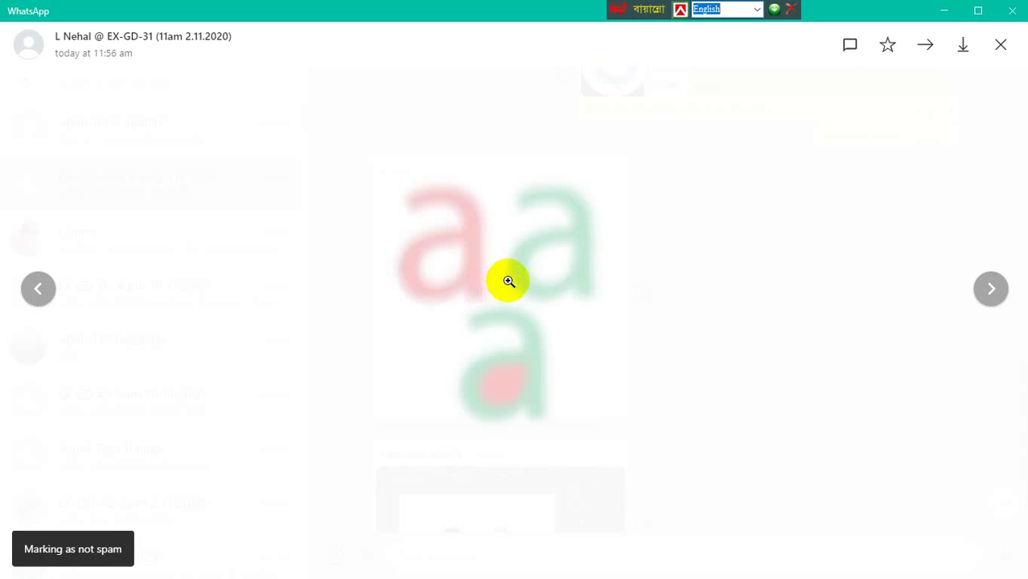
left_click(584, 288)
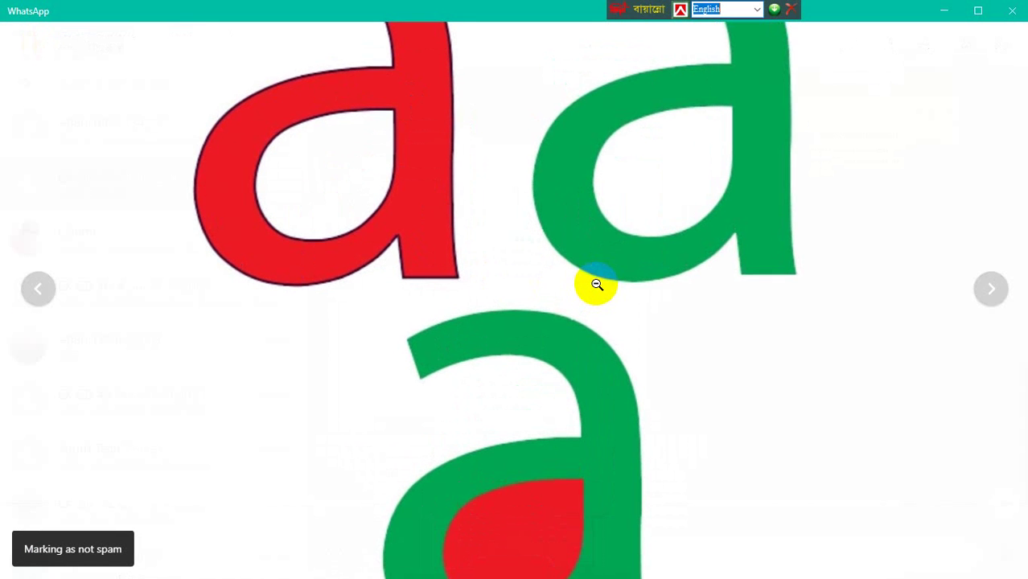
left_click(597, 285)
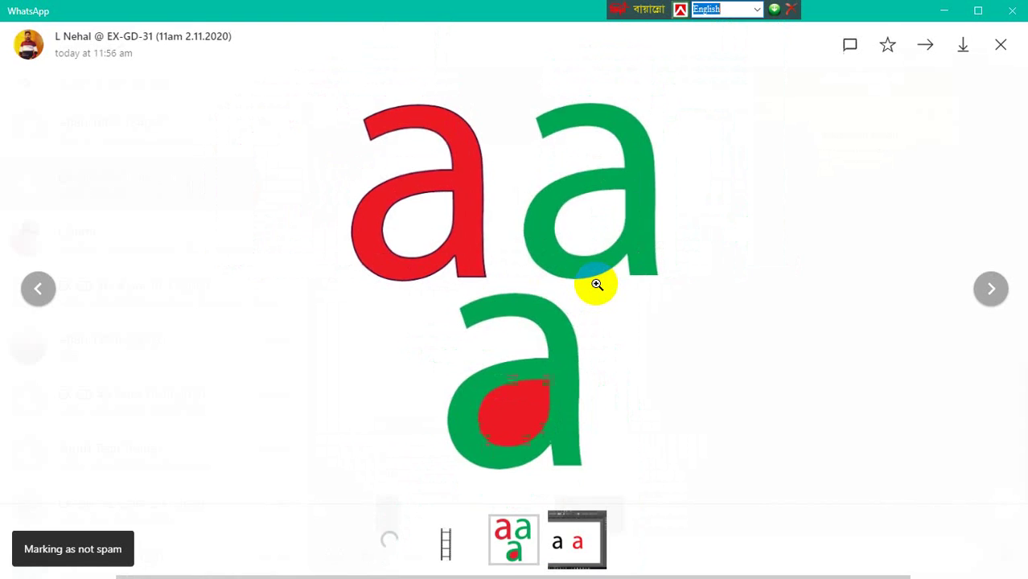
left_click(1001, 46)
Examine the group's Illustrator screenshot with the black and red letters enlarged, and close the photo
scroll(528, 347, "down", 2)
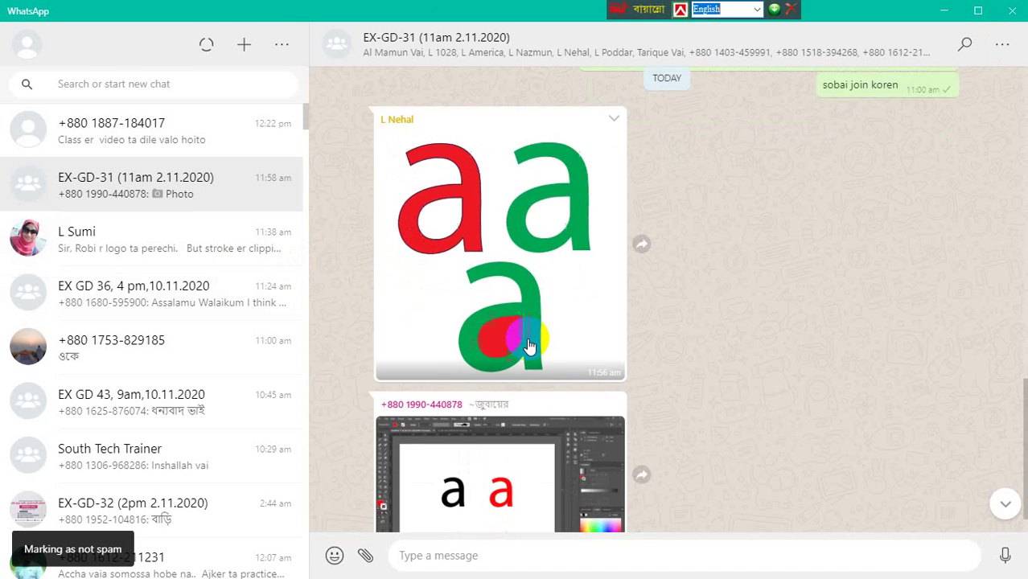
left_click(492, 451)
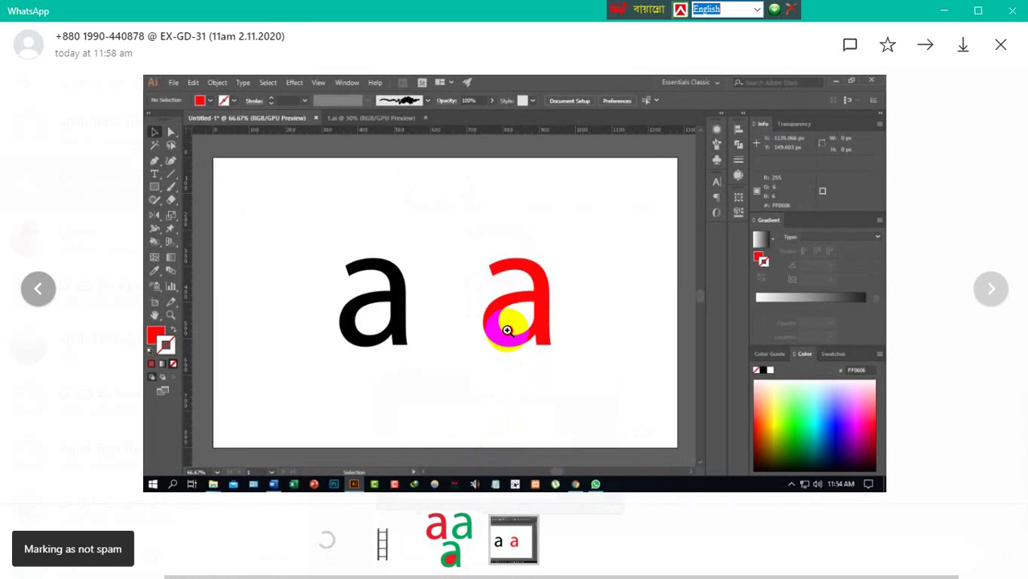
left_click(507, 331)
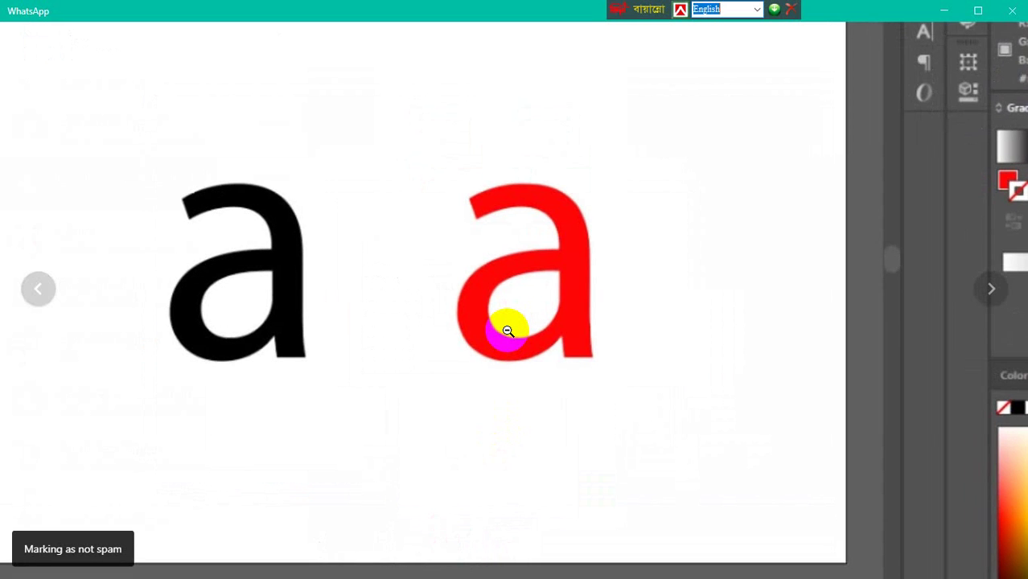
left_click(507, 331)
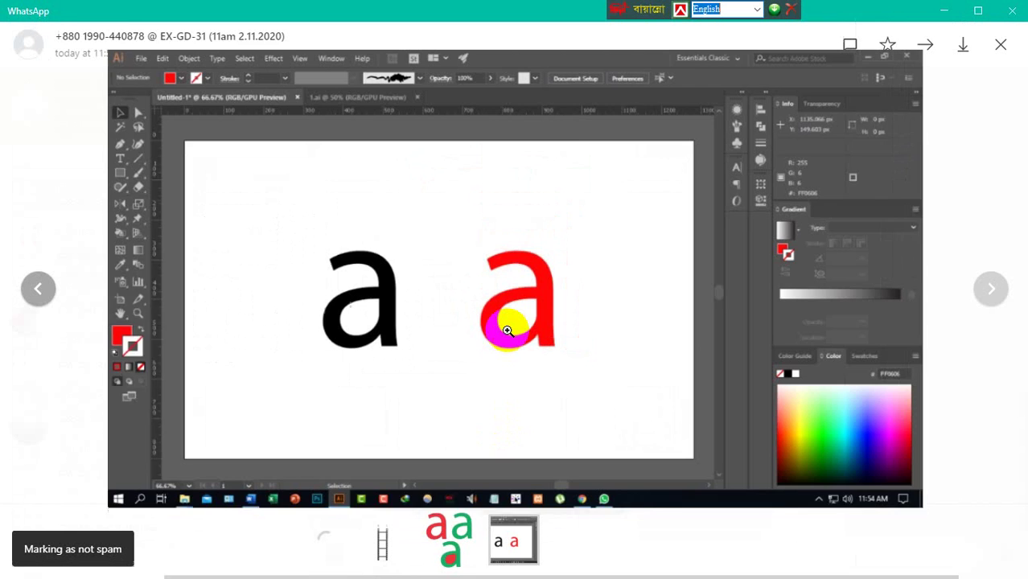
left_click(998, 46)
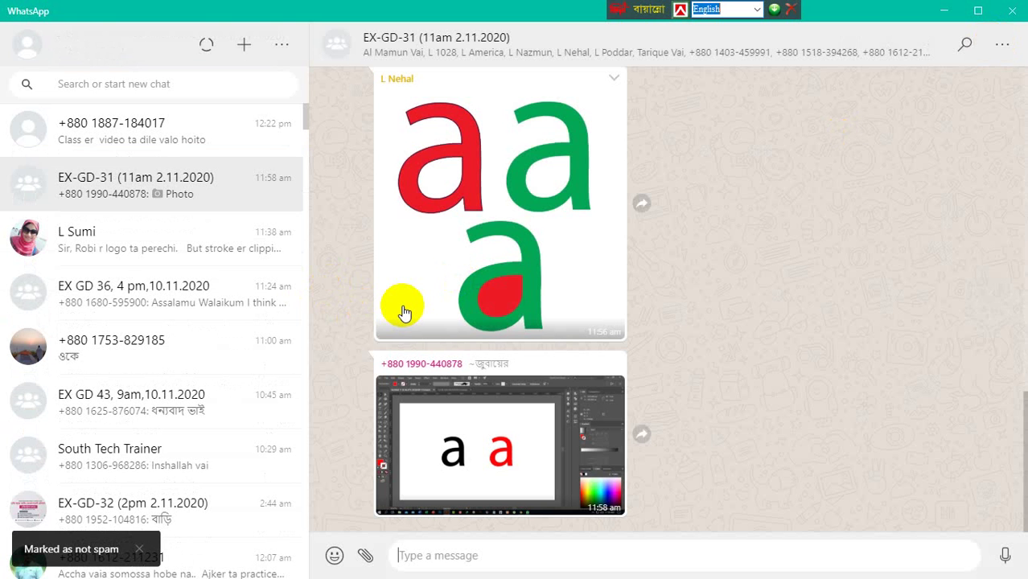
Reopen the black and red letter screenshot for a second close look and return to the group chat
left_click(497, 421)
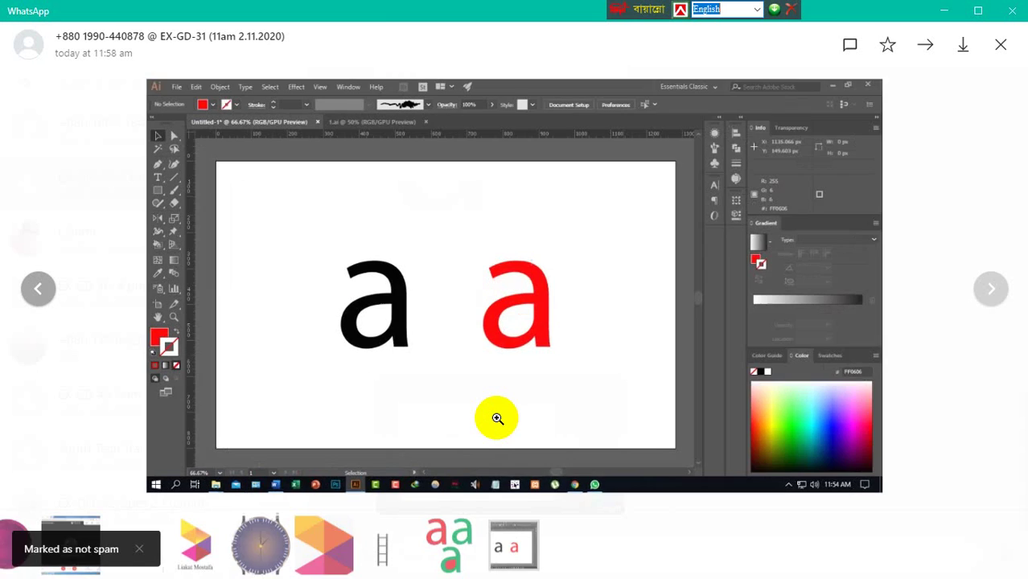
left_click(510, 329)
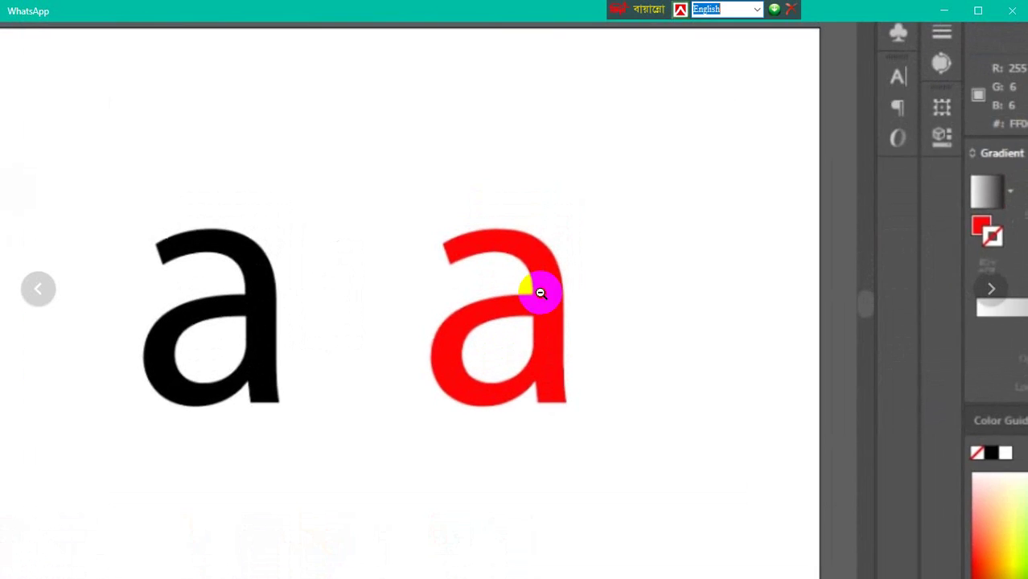
left_click(543, 291)
left_click(1000, 45)
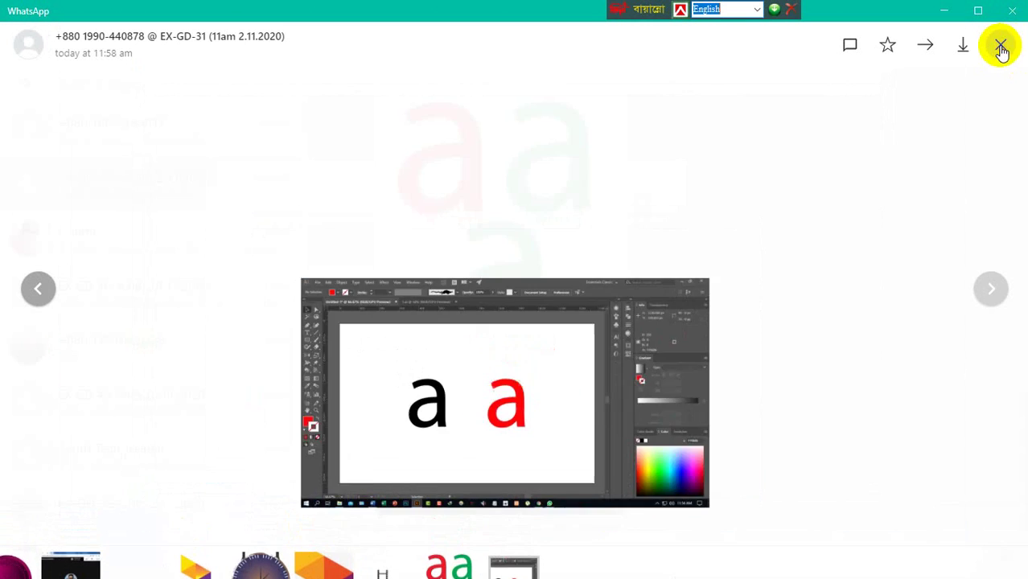
scroll(201, 270, "down", 2)
scroll(242, 272, "up", 2)
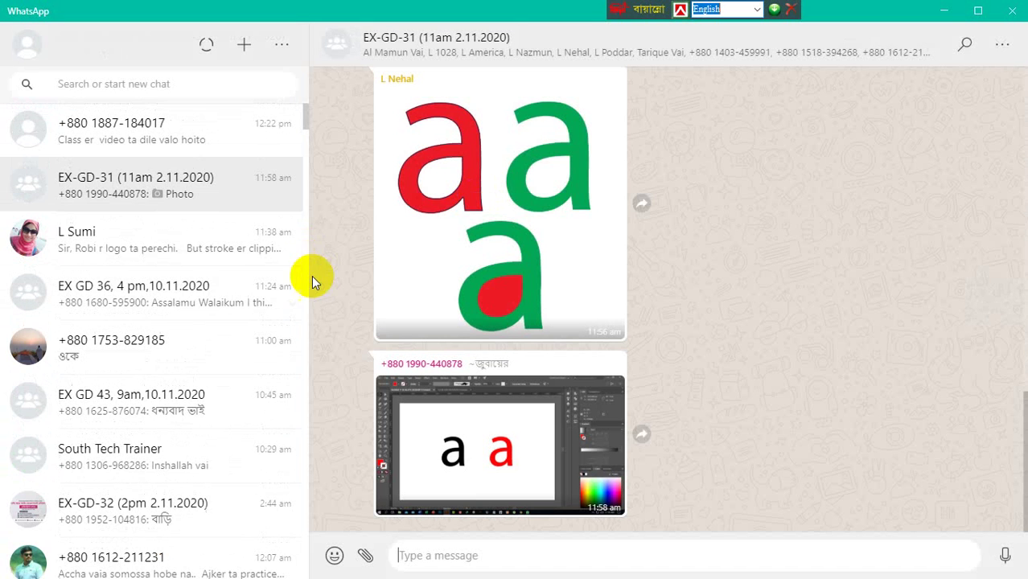
scroll(784, 230, "up", 2)
Switch to Google Meet, restart the presentation with the entire screen shared, and return to Illustrator
left_click(947, 16)
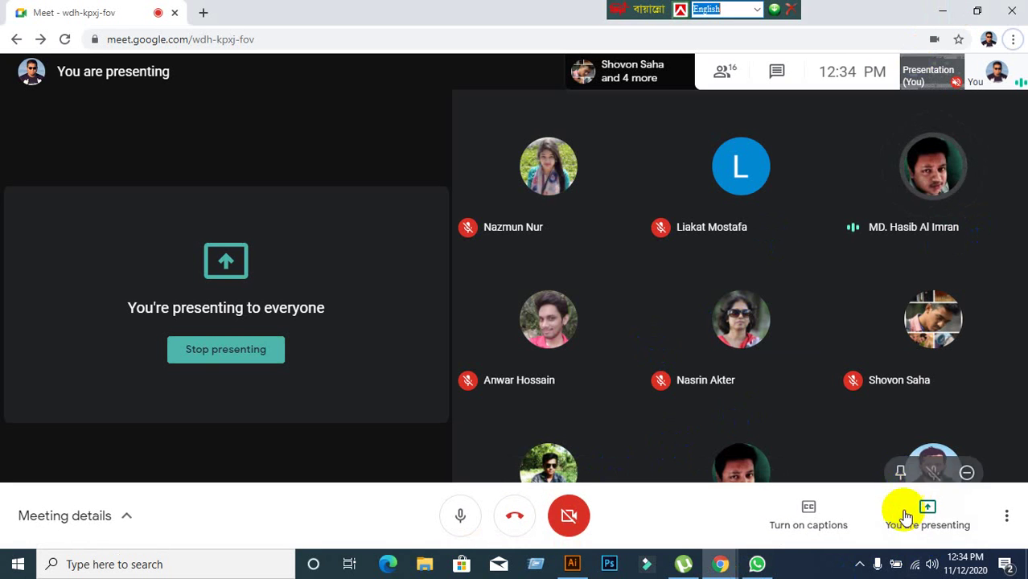
left_click(913, 521)
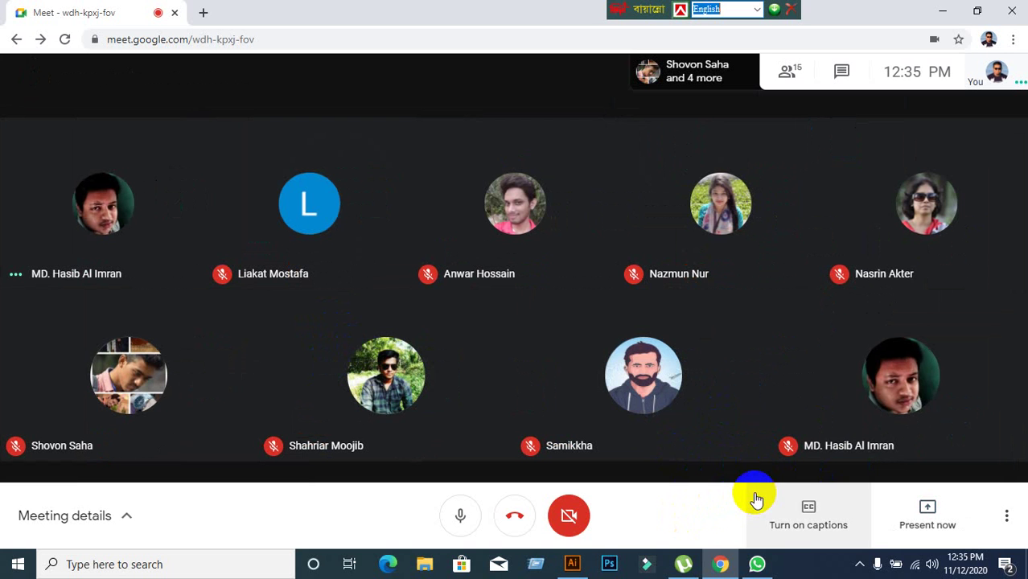
left_click(949, 530)
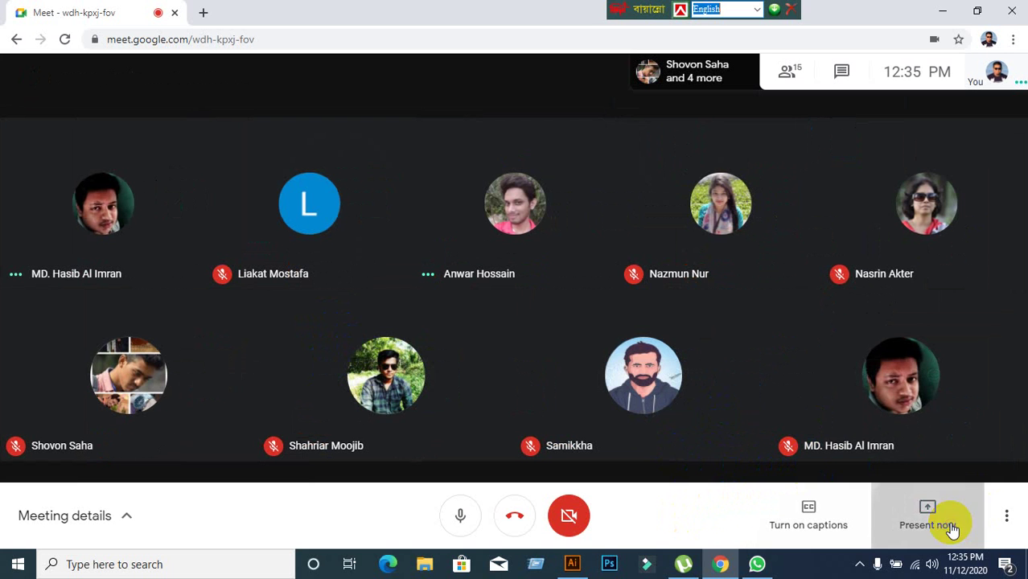
left_click(918, 399)
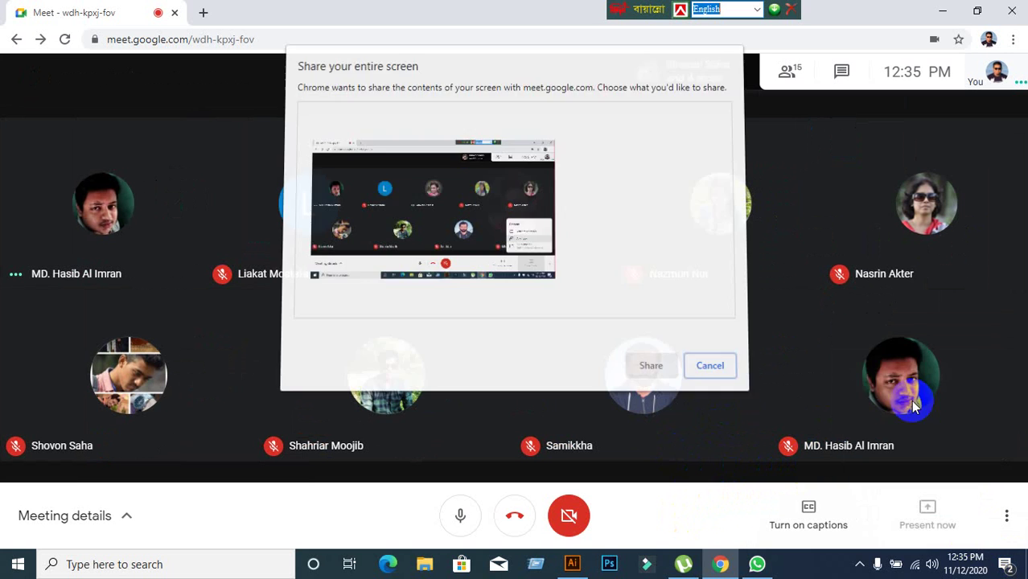
left_click(447, 287)
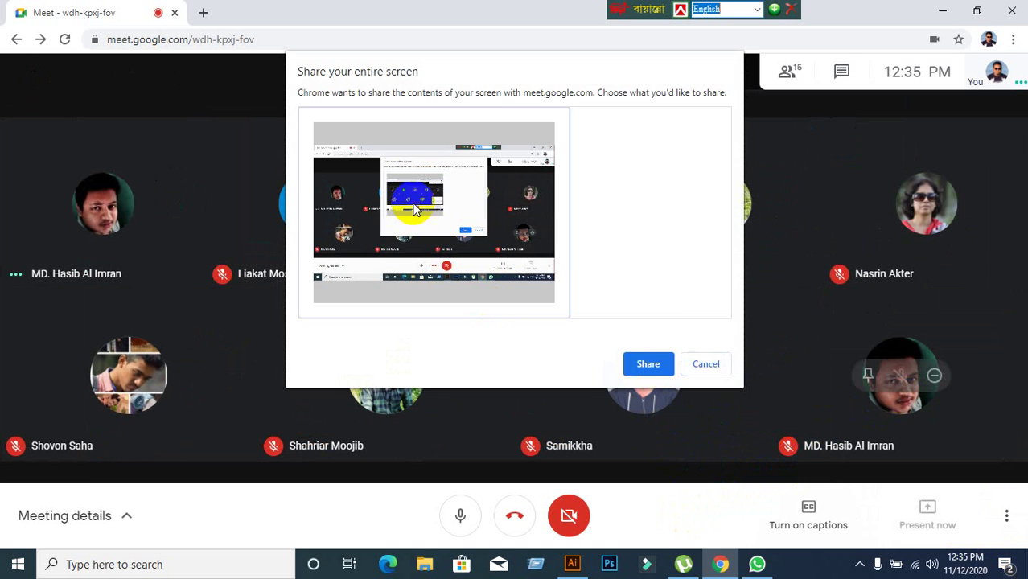
left_click(648, 363)
left_click(648, 526)
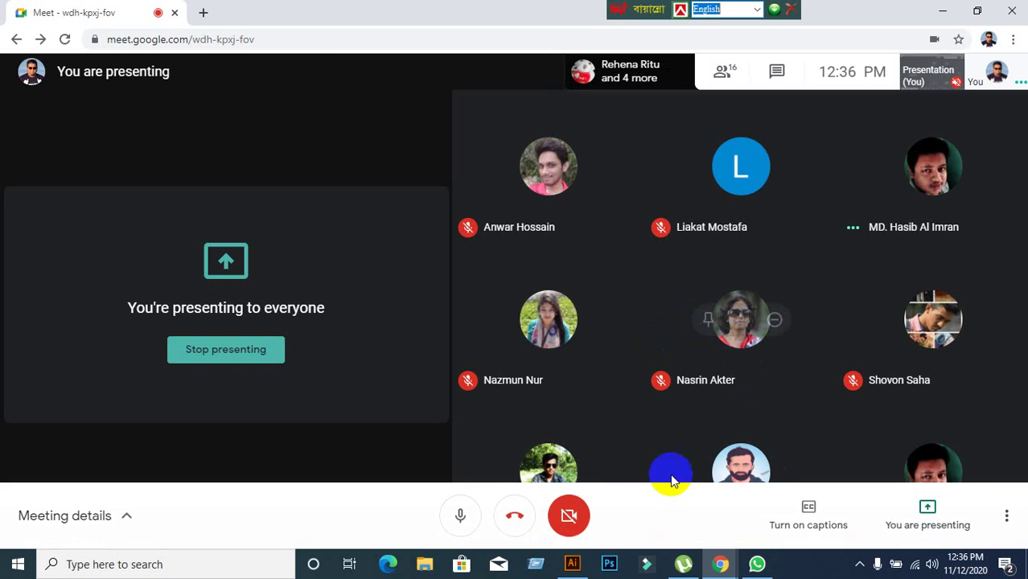
left_click(572, 564)
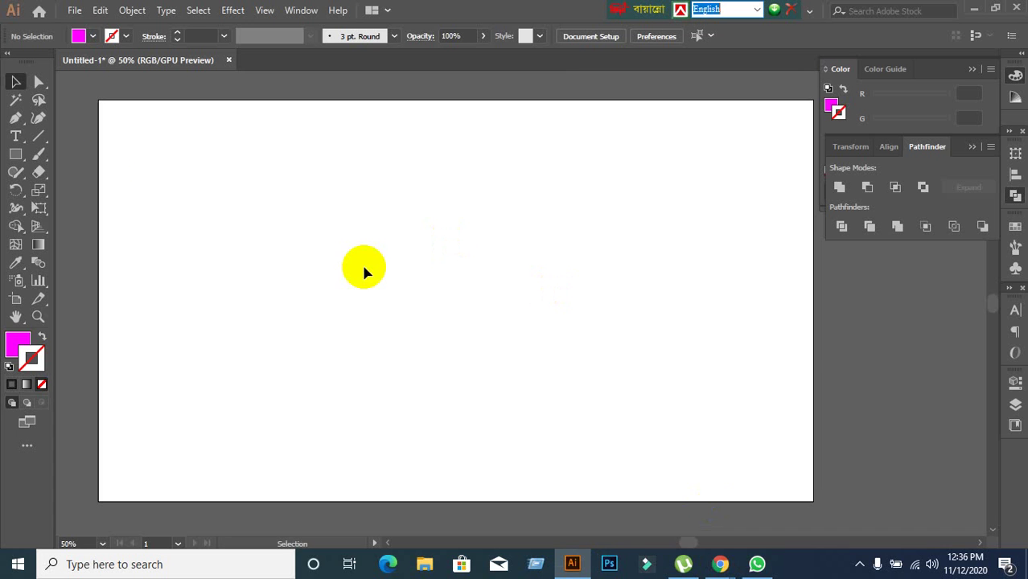
left_click_drag(6, 118, 67, 144)
left_click_drag(144, 145, 131, 177)
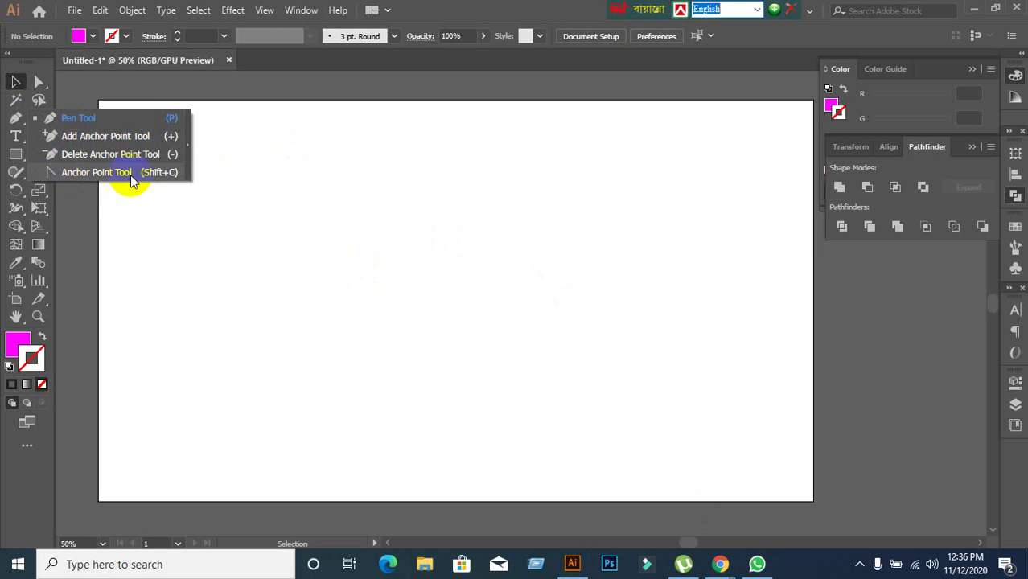
left_click(460, 10)
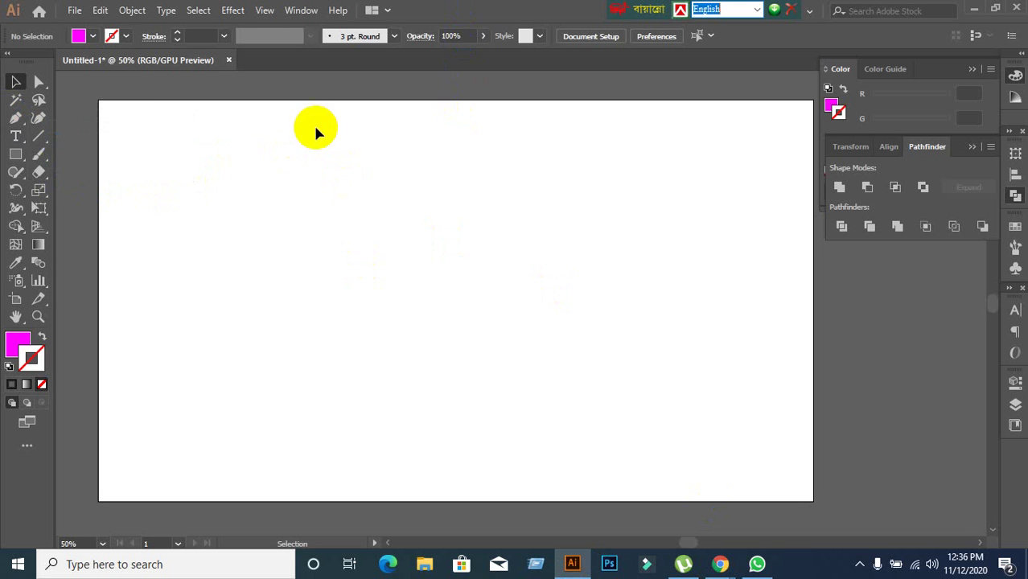
Draw a large magenta rectangle without a stroke in the upper-left and central part of the artboard
left_click(14, 154)
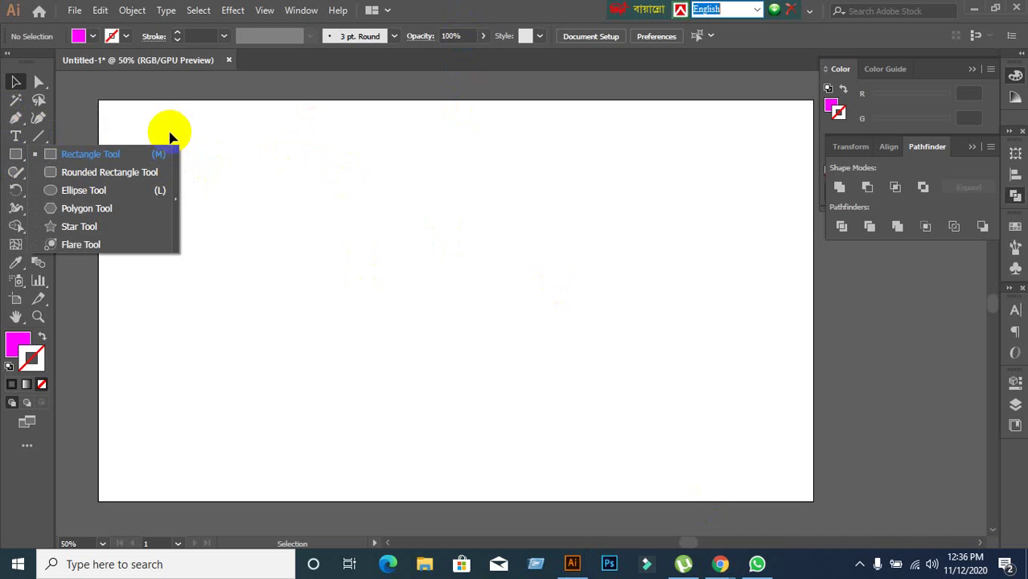
left_click(51, 155)
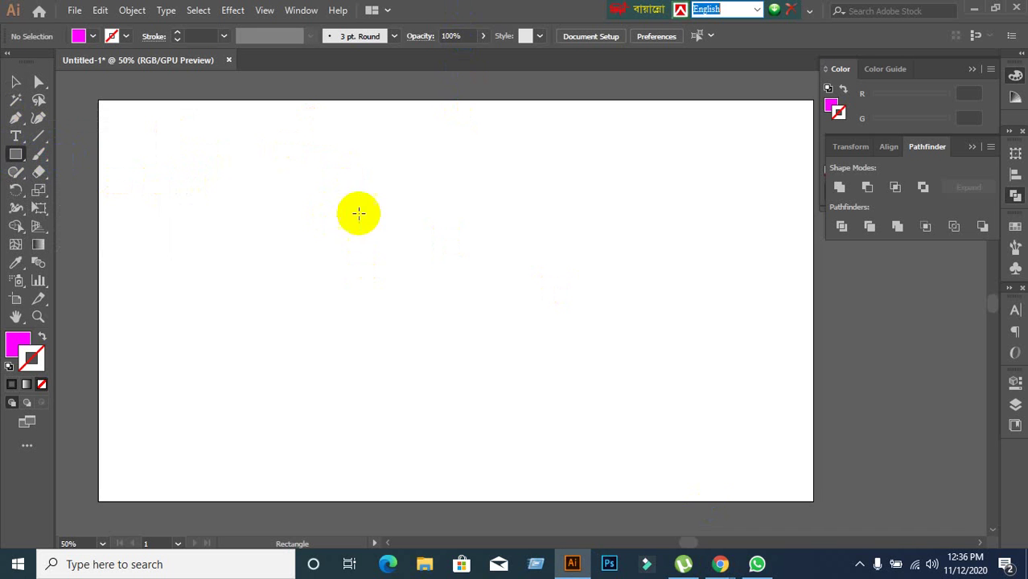
left_click_drag(201, 146, 589, 370)
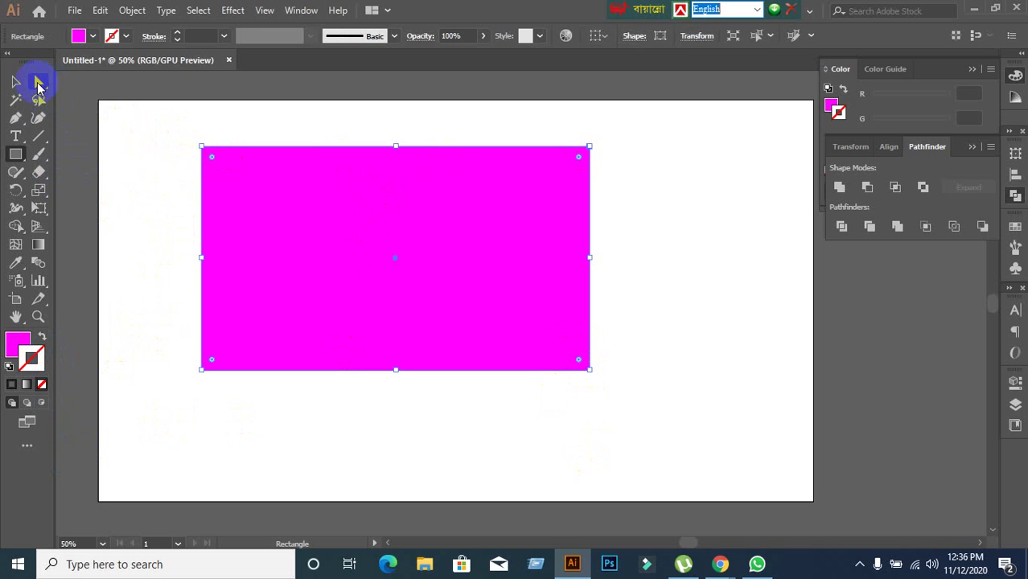
Point out the rectangle's four corner anchor points with the Direct Selection tool
left_click(38, 83)
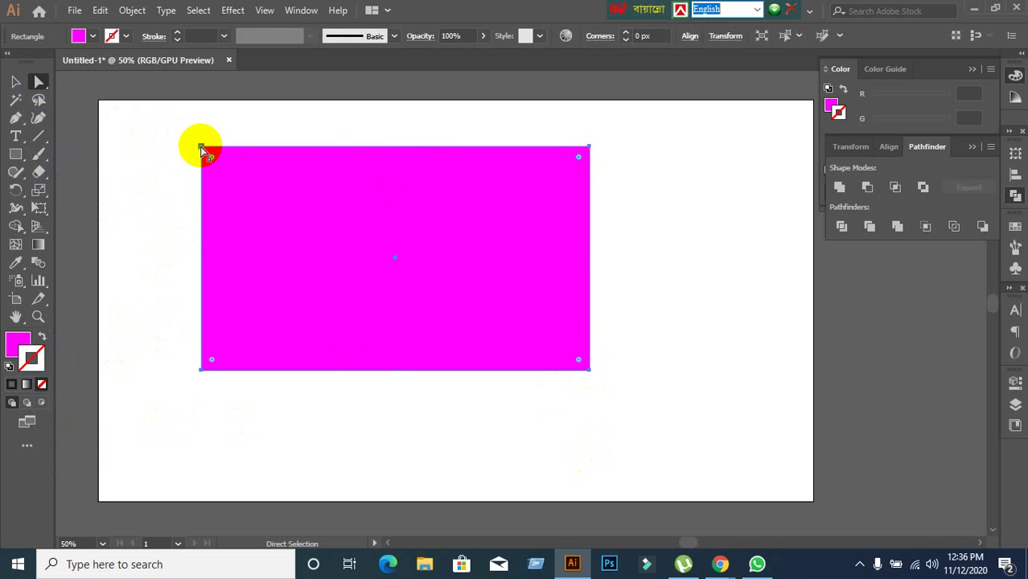
left_click(588, 149)
left_click(590, 370)
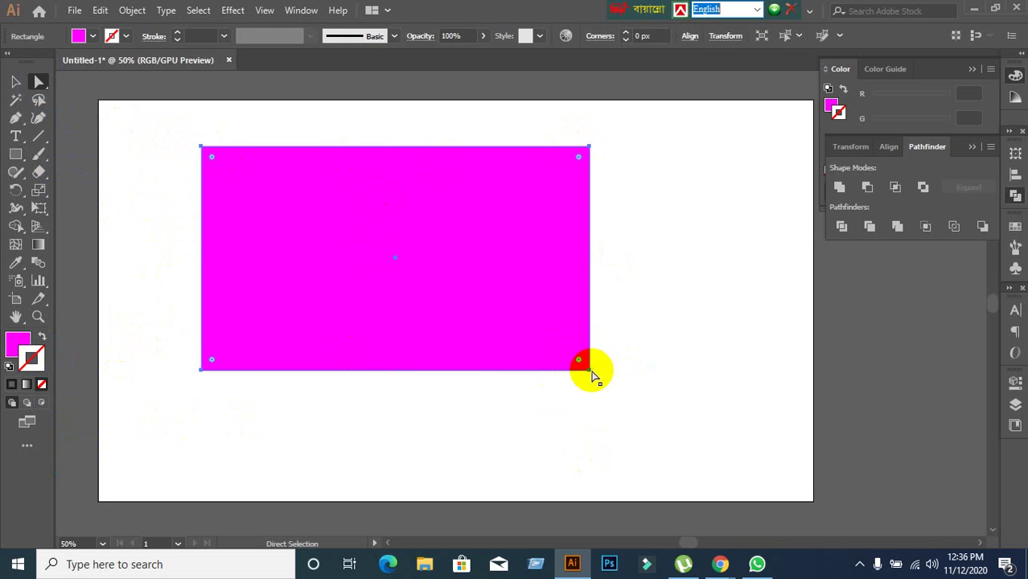
left_click(201, 370)
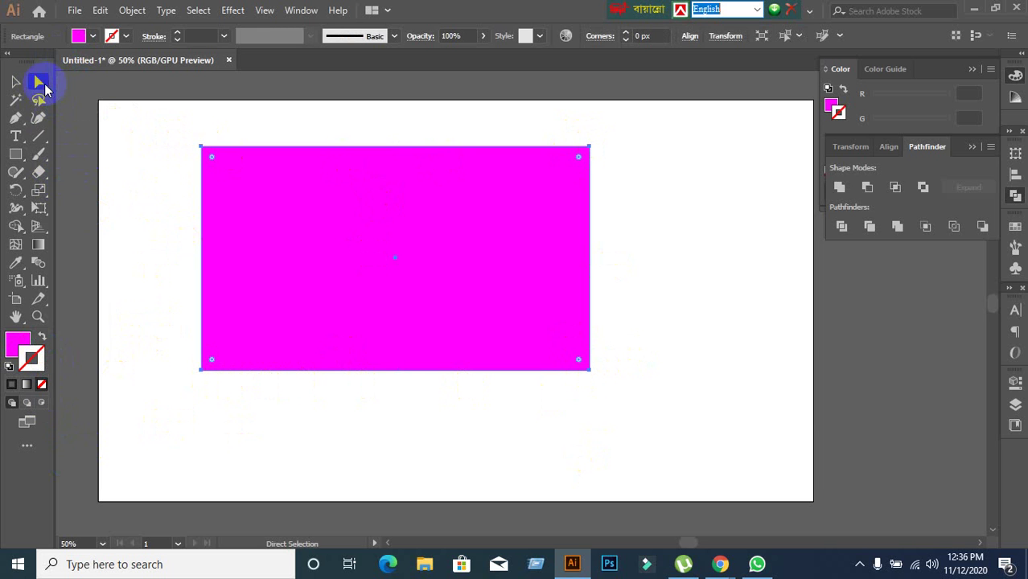
left_click(299, 282)
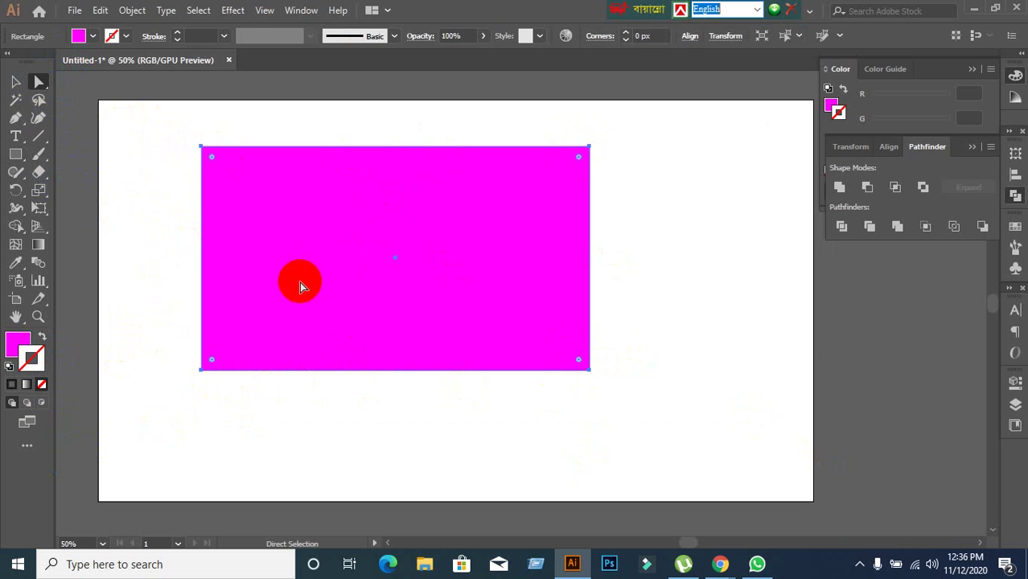
Add an anchor point on the rectangle's top edge near its middle, at about X 505 px
left_click(16, 119)
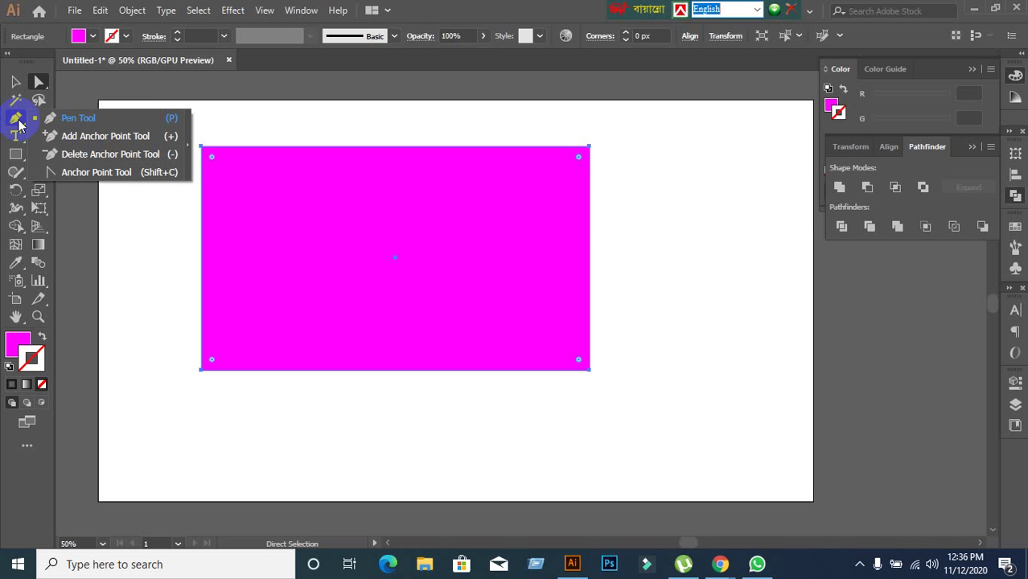
left_click(77, 140)
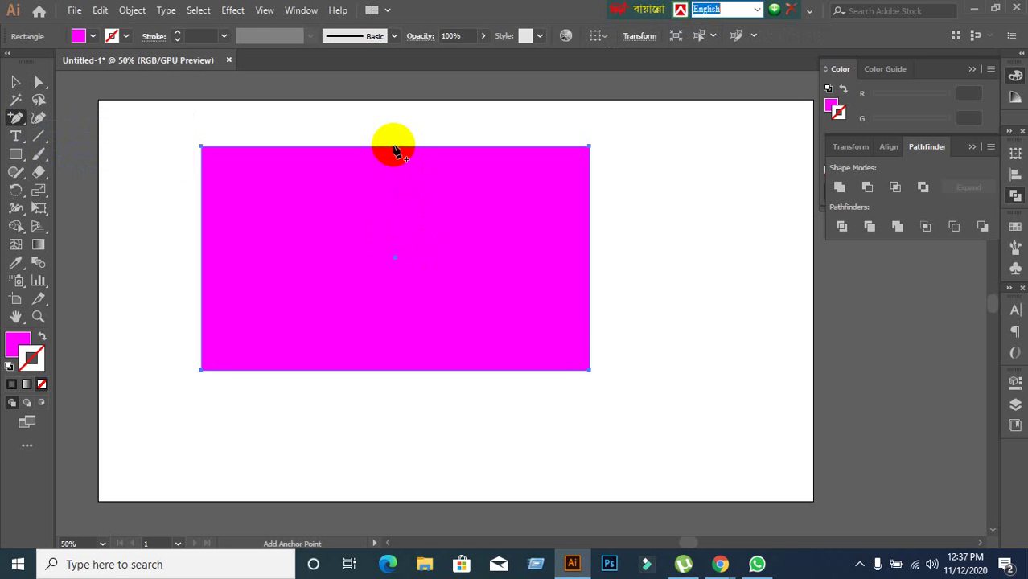
left_click(394, 151)
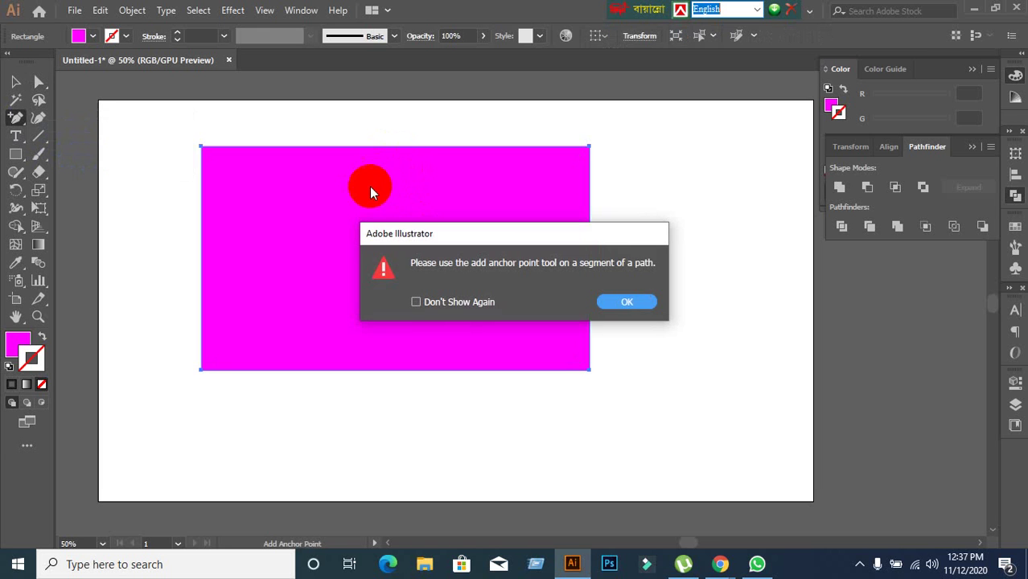
left_click(625, 301)
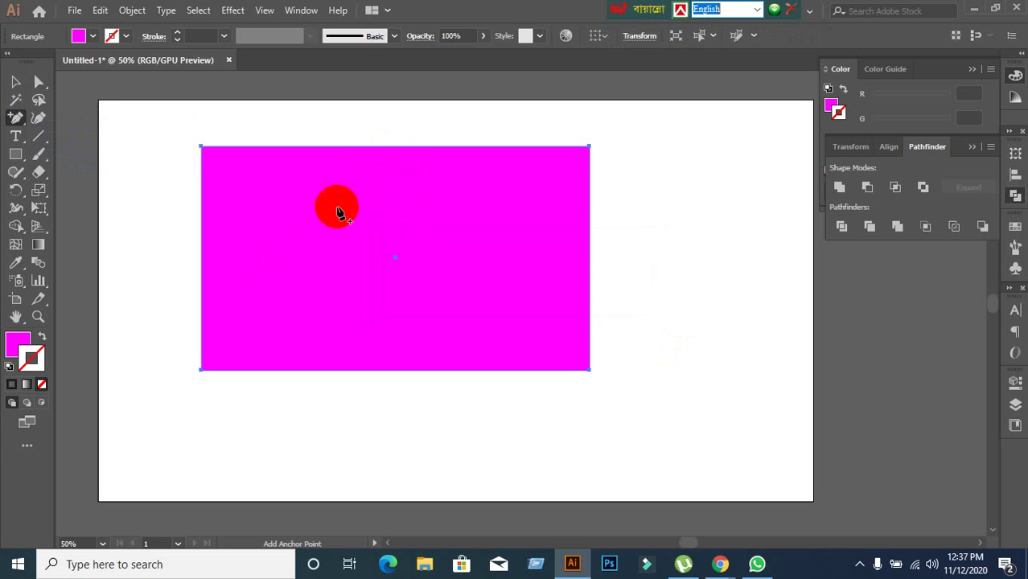
scroll(356, 175, "up", 2)
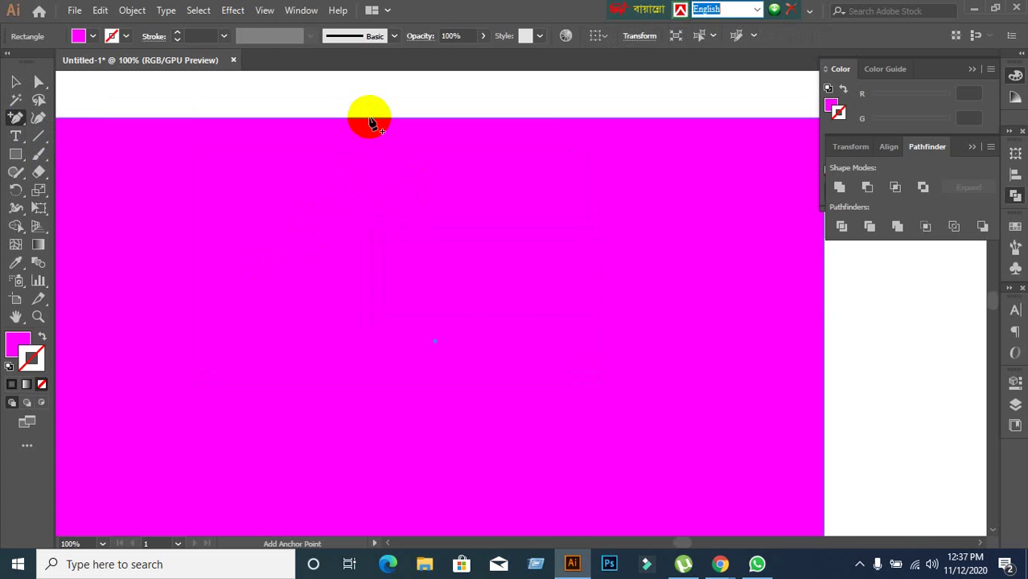
left_click(369, 119)
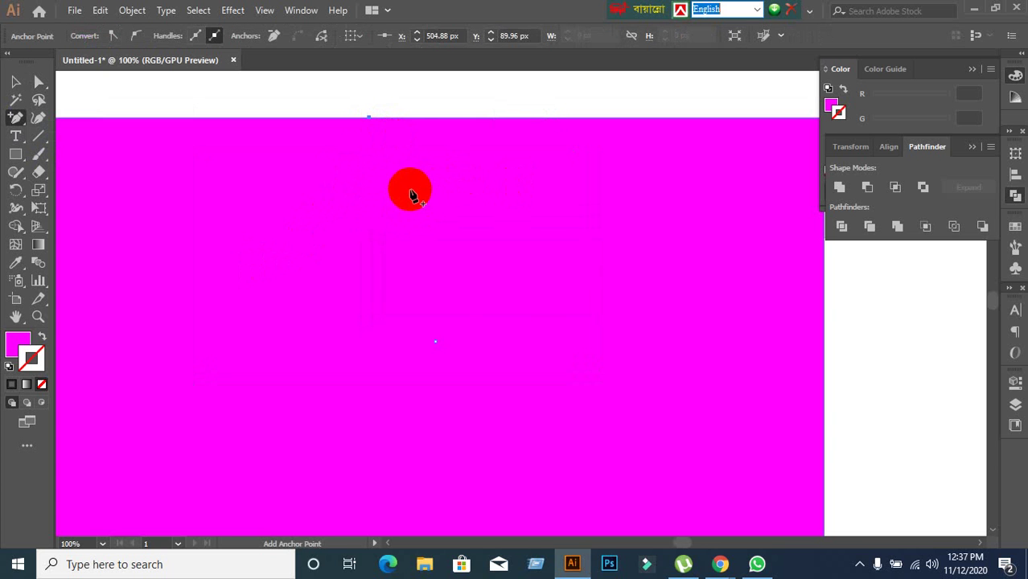
scroll(444, 225, "down", 1)
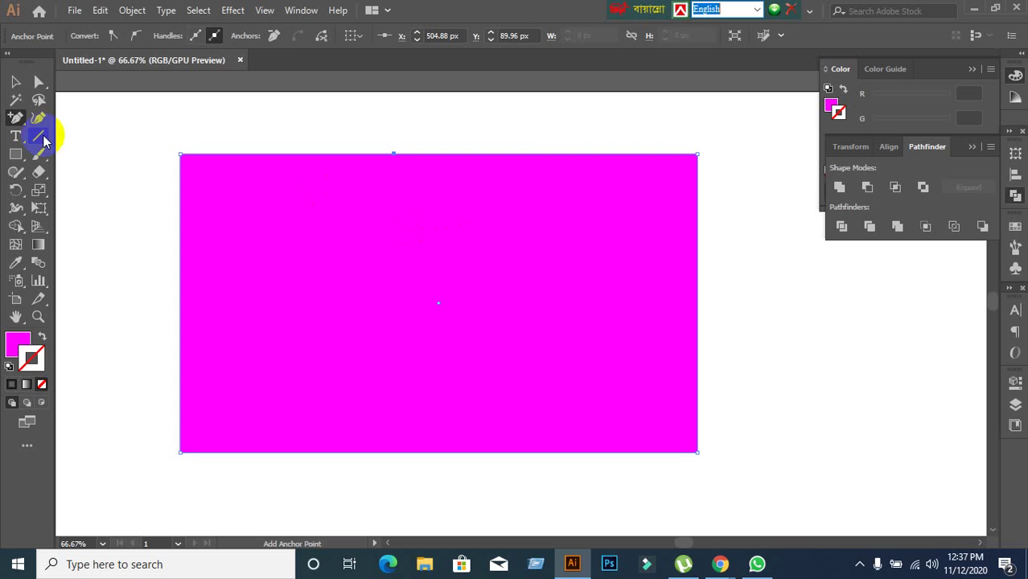
Try to pull the rectangle's lower-left corner anchor outward to about X 118, Y 585 px, and undo the move
left_click(38, 81)
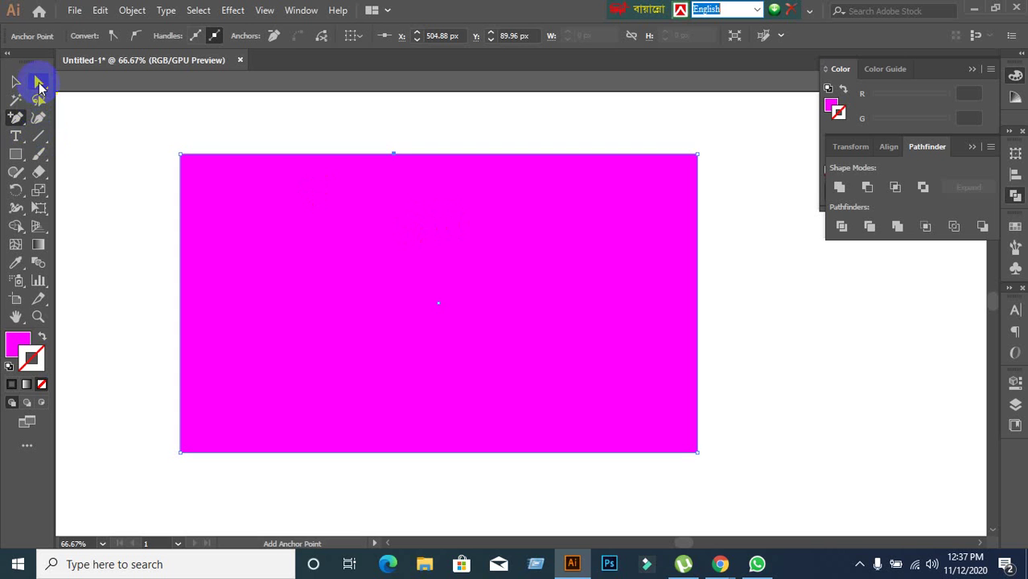
left_click(179, 153)
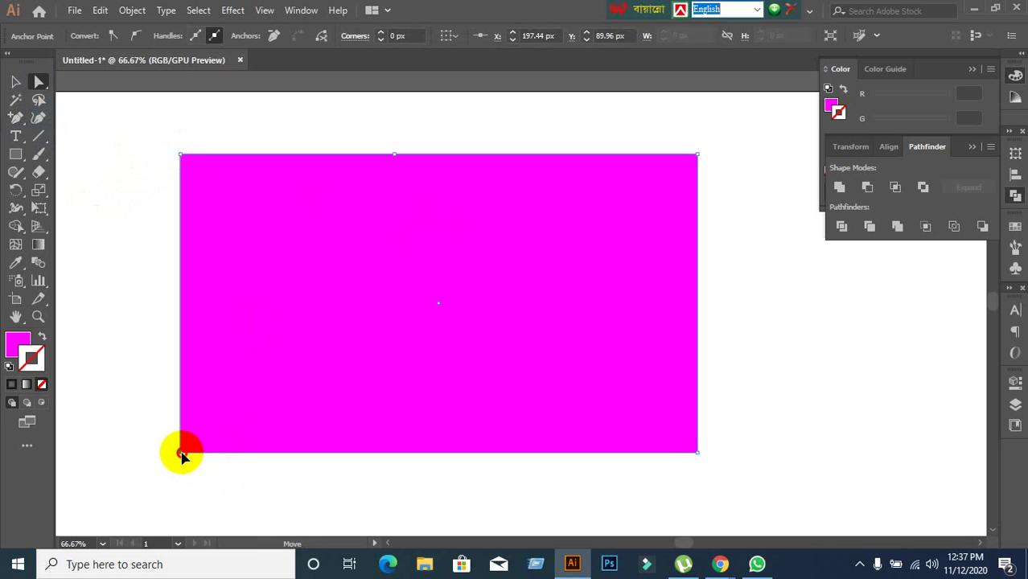
left_click_drag(181, 456, 171, 496)
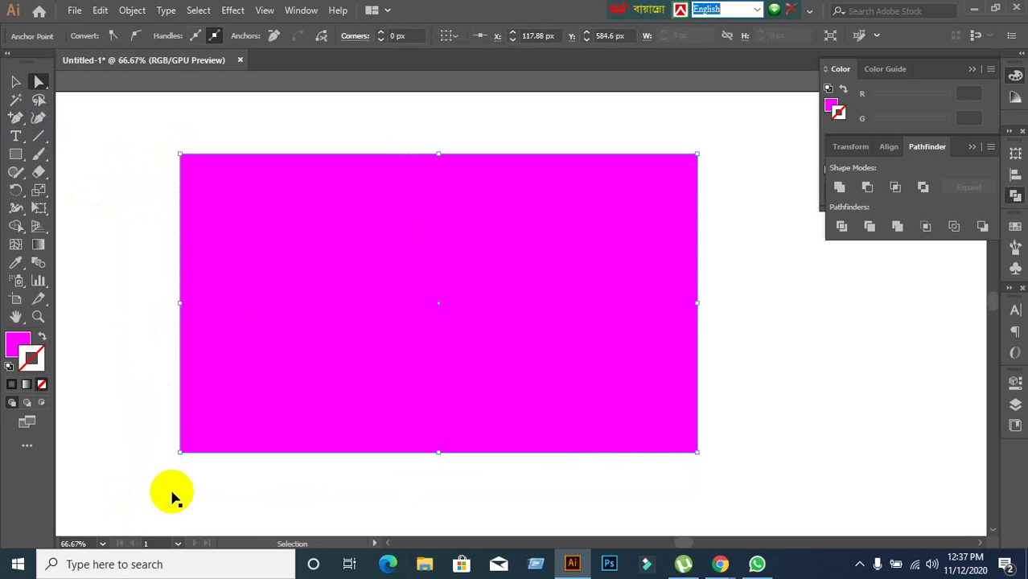
left_click(399, 288)
scroll(443, 281, "up", 3)
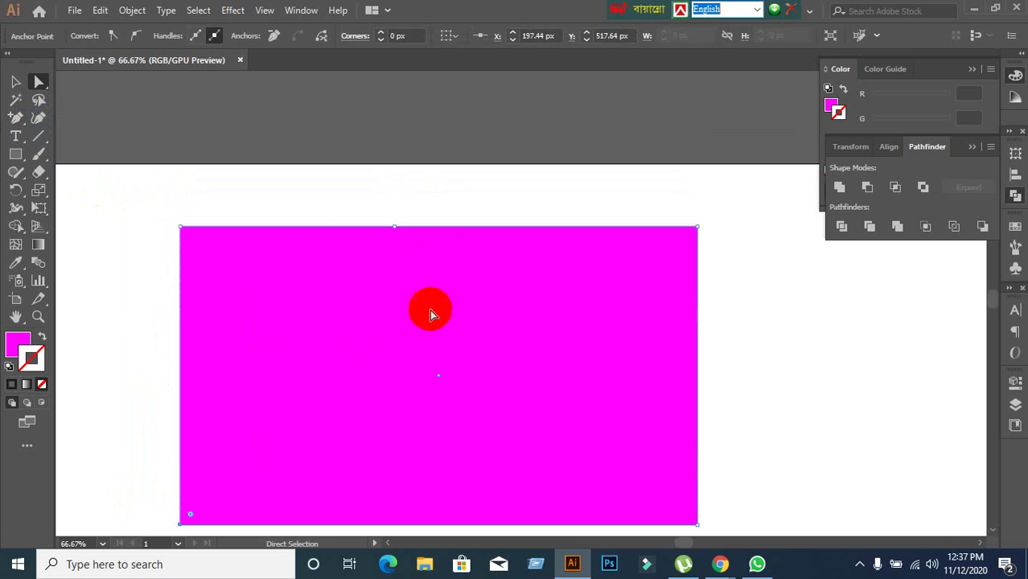
Raise the added top-edge anchor above the artboard to about X 496, Y -73 px, forming a roof-like peak
left_click(394, 227)
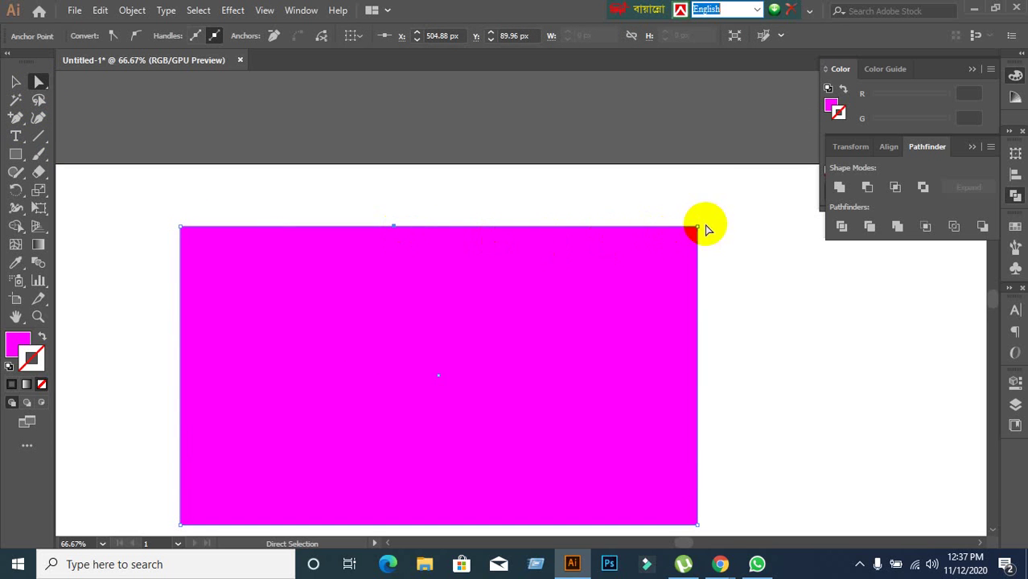
left_click_drag(395, 227, 388, 112)
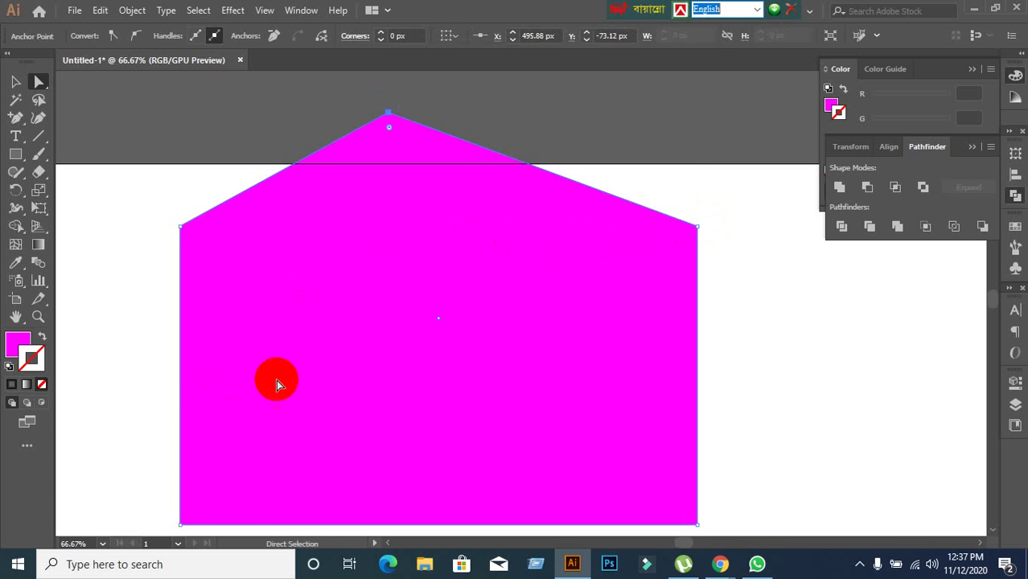
scroll(473, 304, "down", 2)
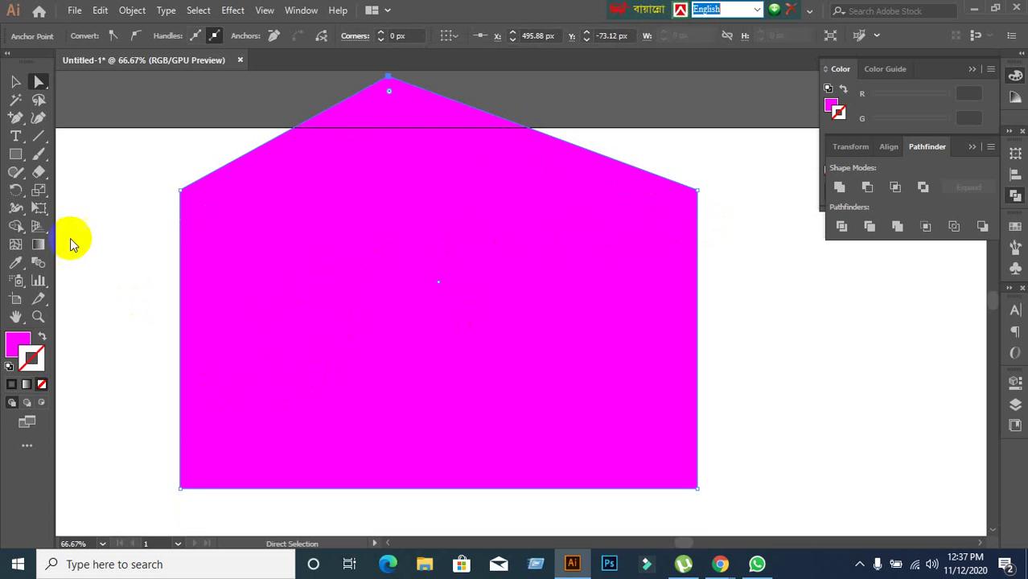
Add an anchor point on the shape's right edge at about X 939, Y 251 px
left_click_drag(16, 124, 71, 134)
left_click(246, 259)
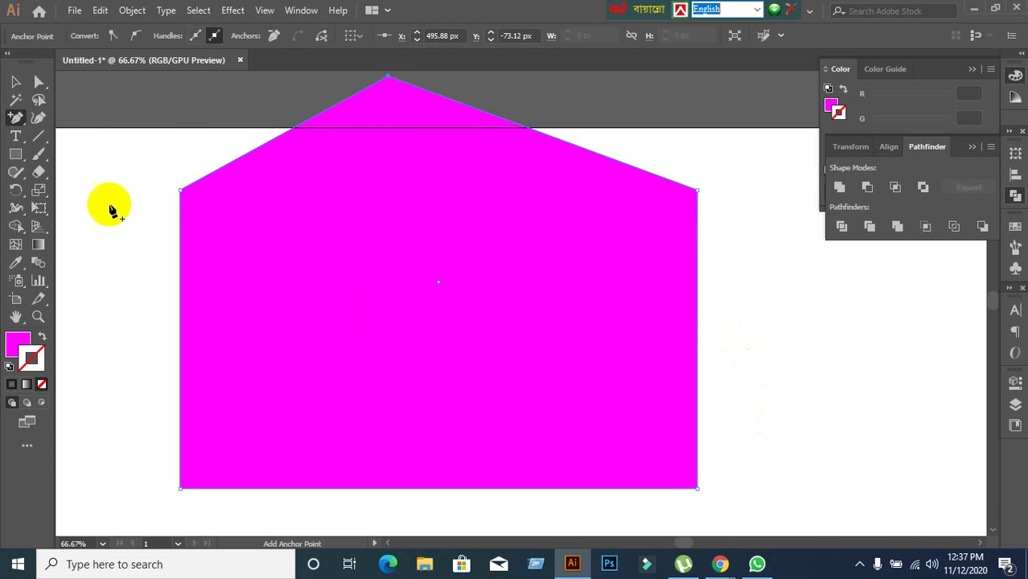
left_click_drag(413, 304, 643, 329)
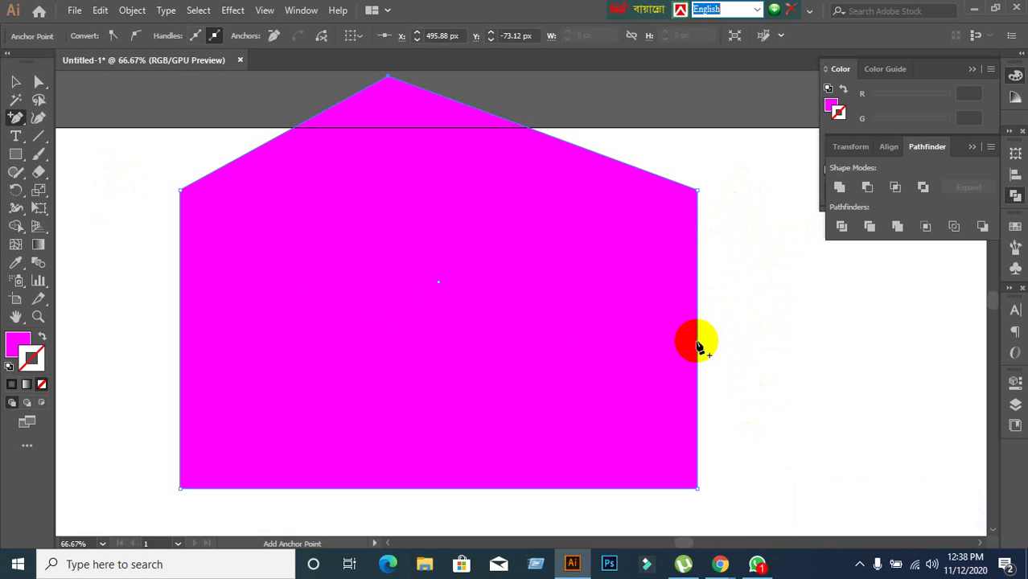
left_click(697, 345)
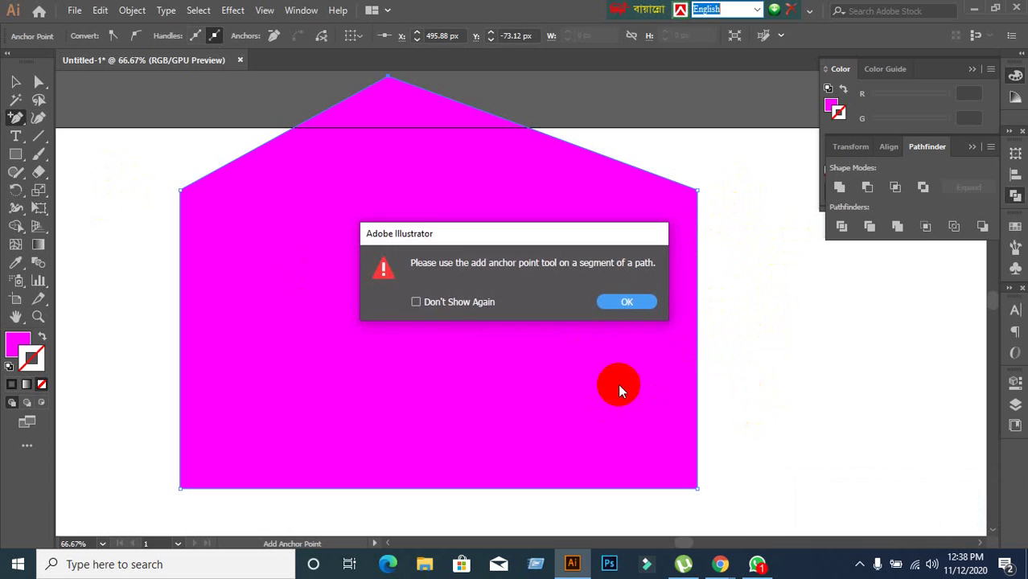
left_click(615, 301)
scroll(727, 310, "up", 3)
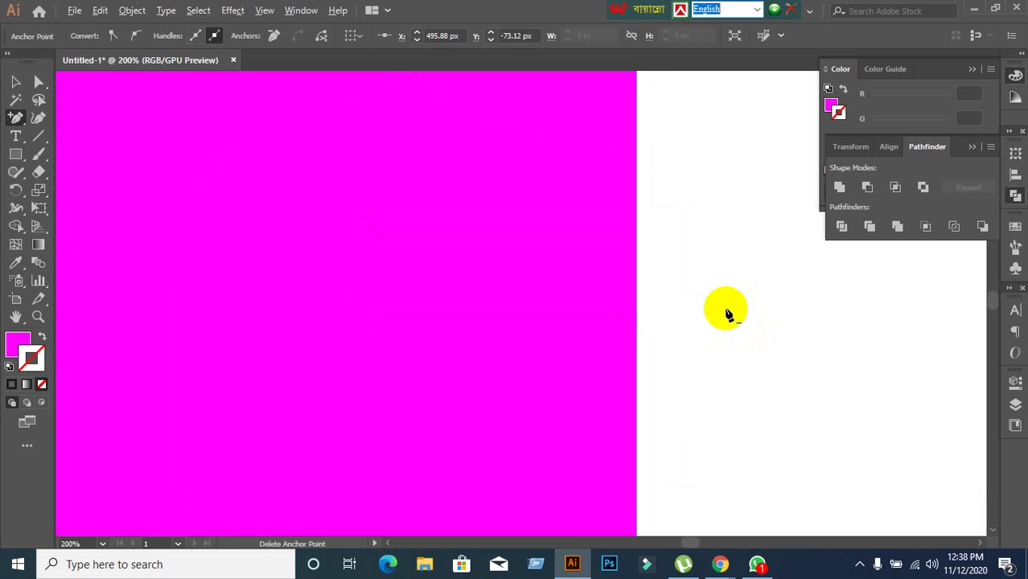
left_click(635, 297)
scroll(661, 339, "down", 3)
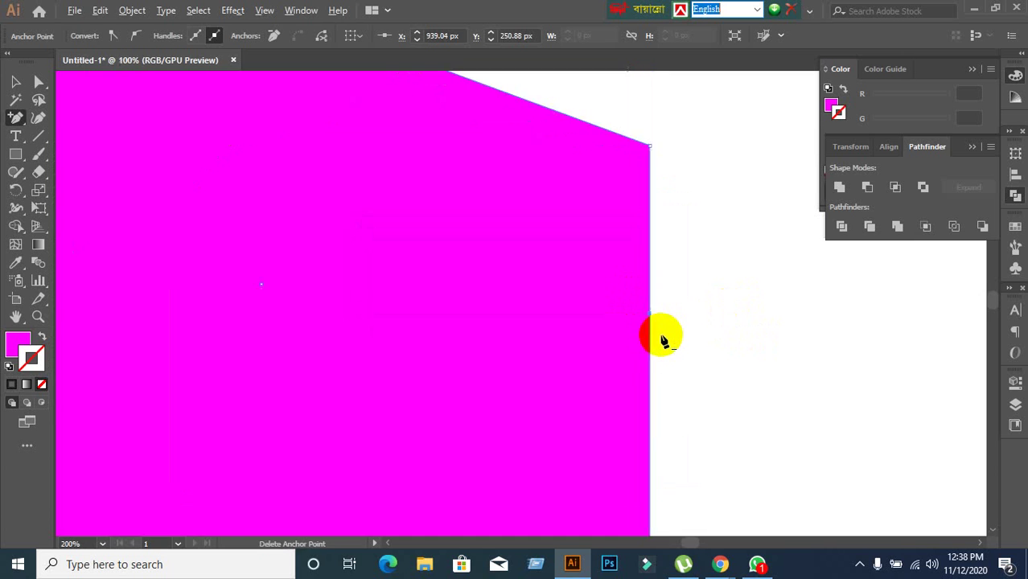
Add three anchor points along the shape's bottom edge at about X 519, 771 and 321 px
left_click_drag(521, 360, 550, 289)
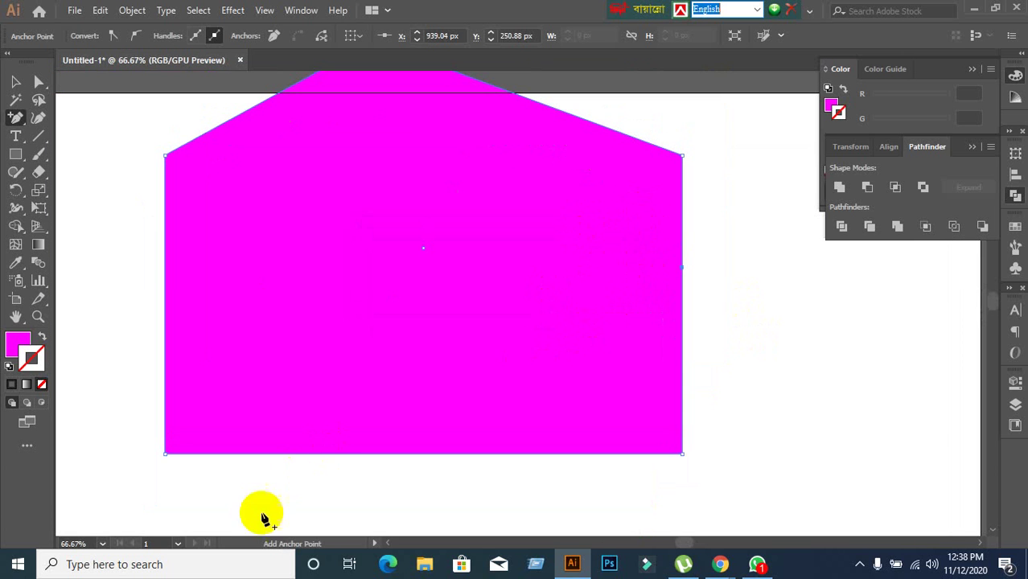
scroll(374, 490, "up", 1)
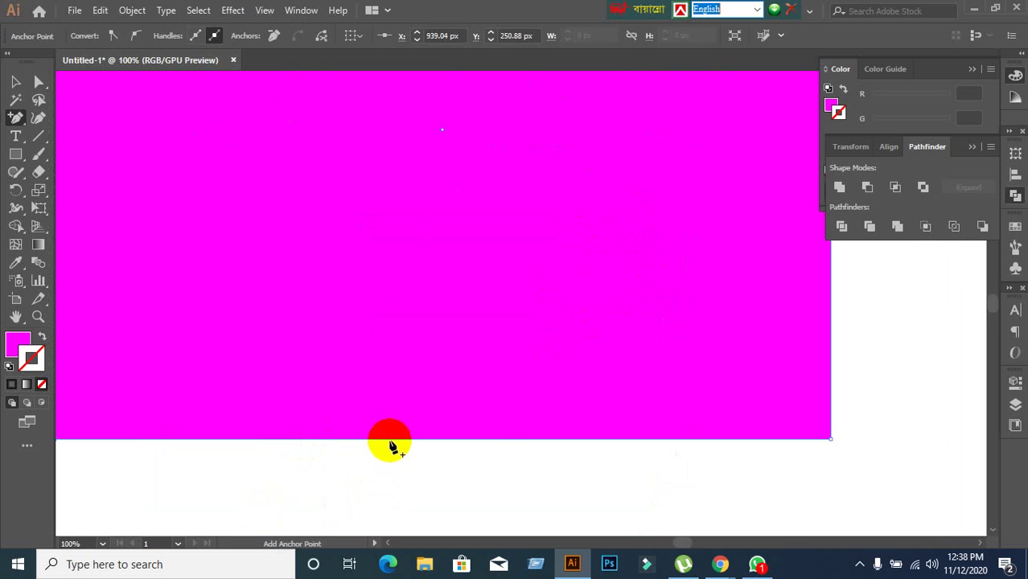
left_click(668, 438)
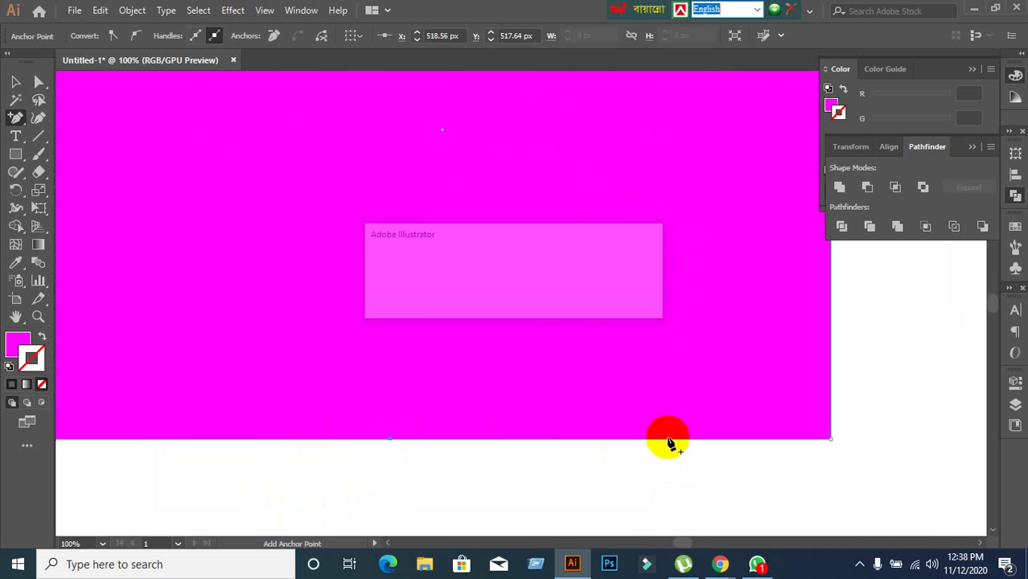
left_click(627, 303)
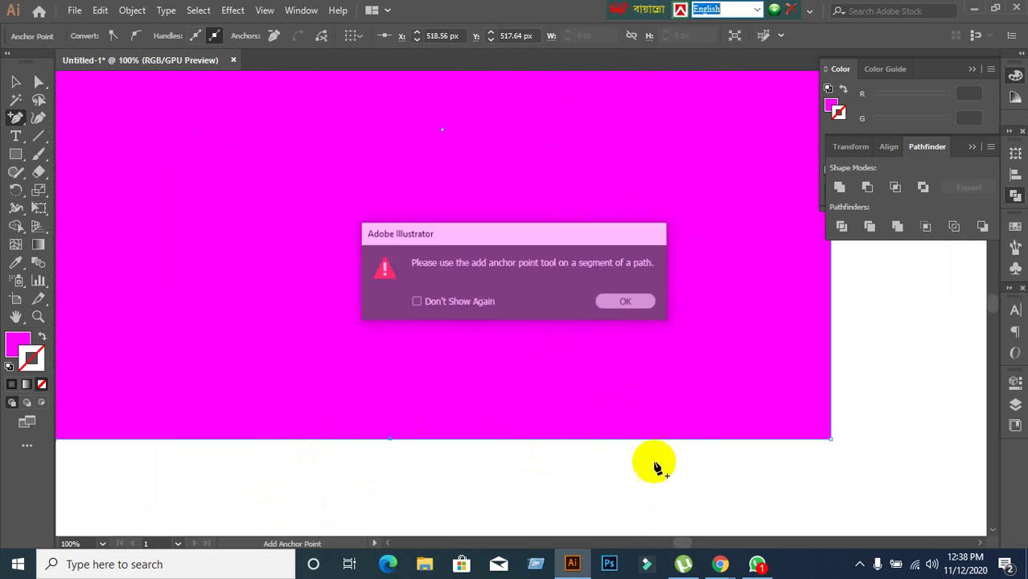
left_click_drag(452, 474, 594, 419)
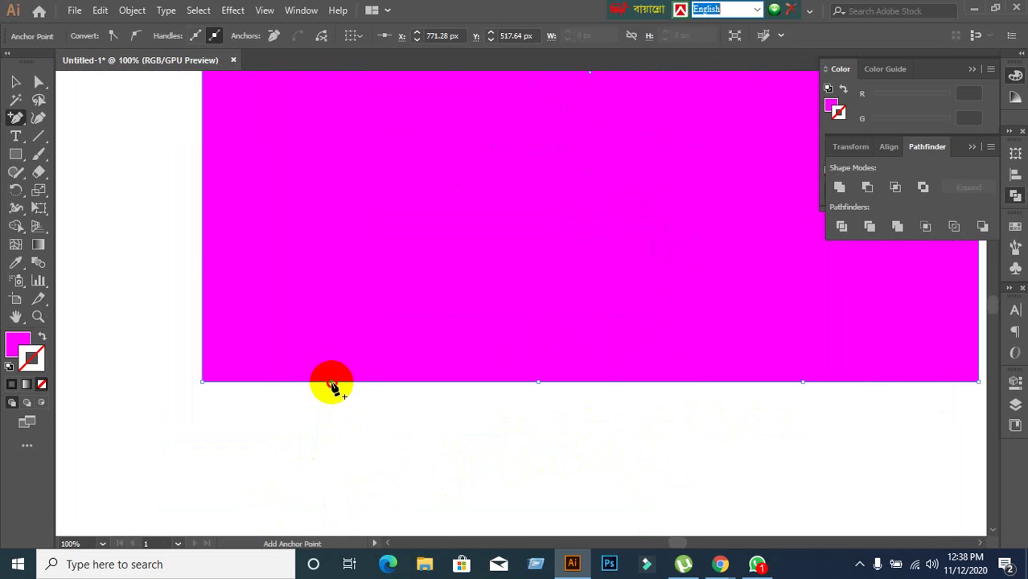
Add an anchor point on the shape's left edge at about X 197, Y 366 px
scroll(374, 409, "down", 1)
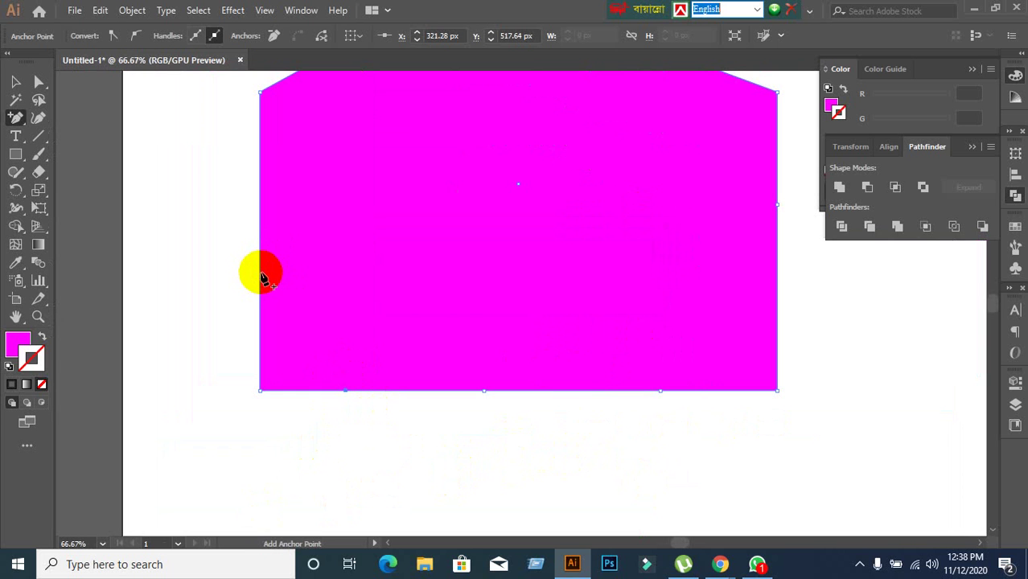
left_click(259, 283)
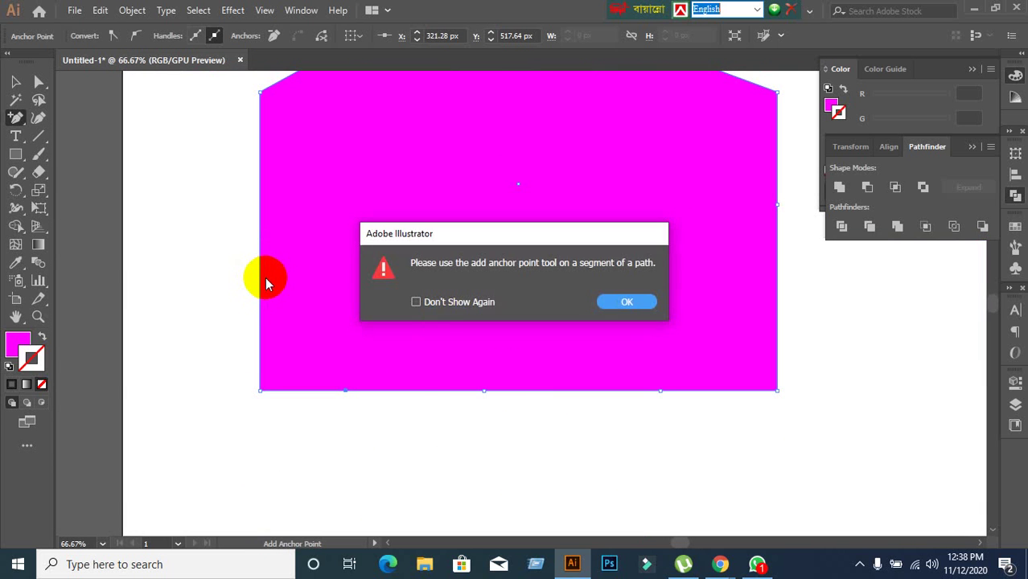
left_click(628, 303)
scroll(245, 302, "up", 2)
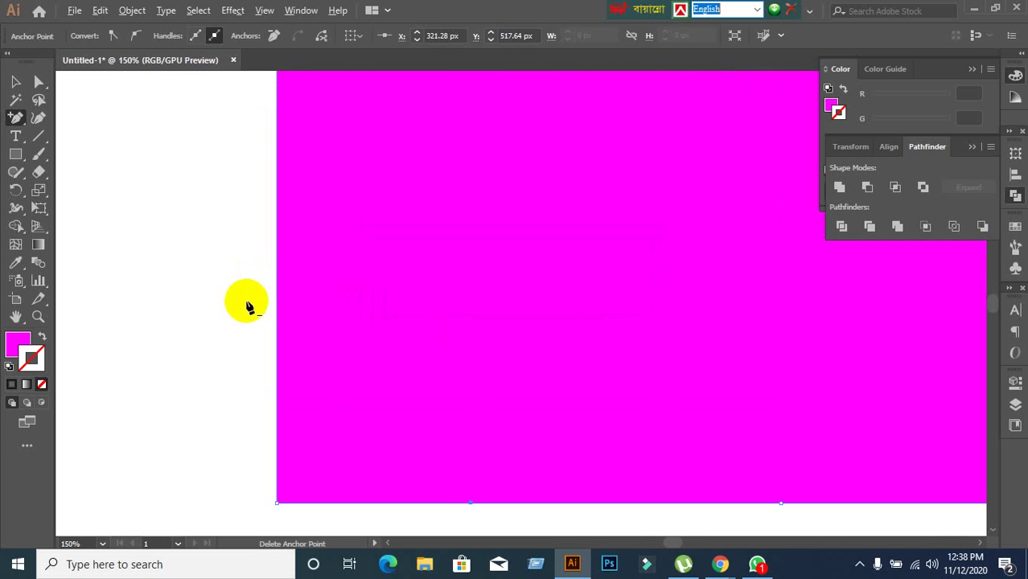
left_click(276, 266)
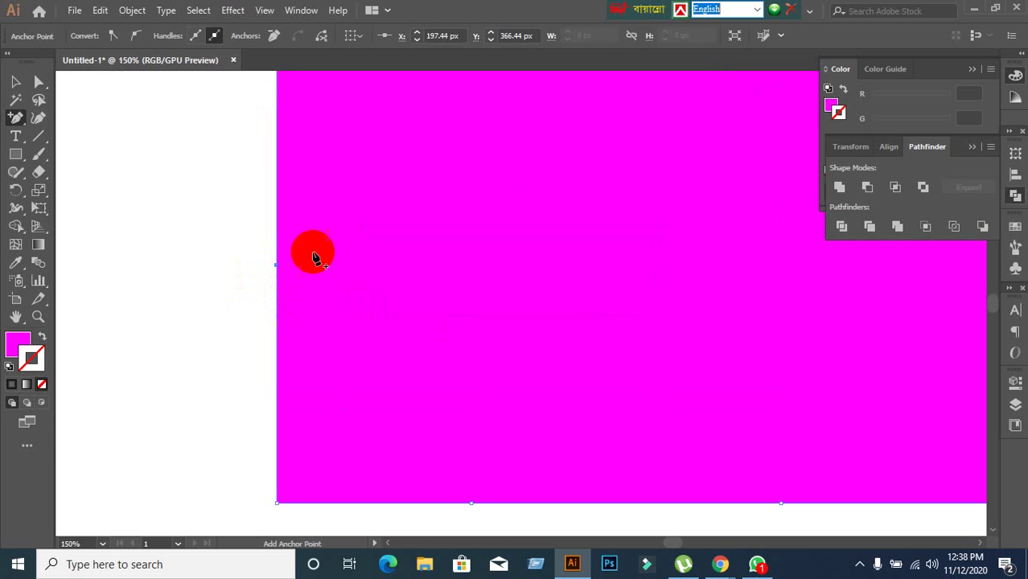
Turn on Smart Guides and add two more anchor points on the left edge at about Y 301 and 222 px
left_click(264, 10)
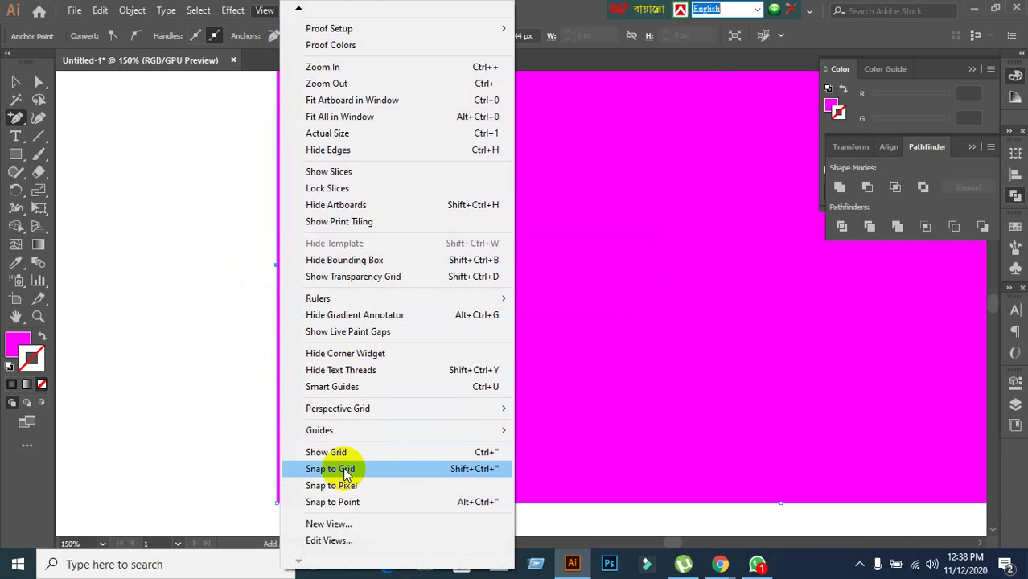
left_click(333, 388)
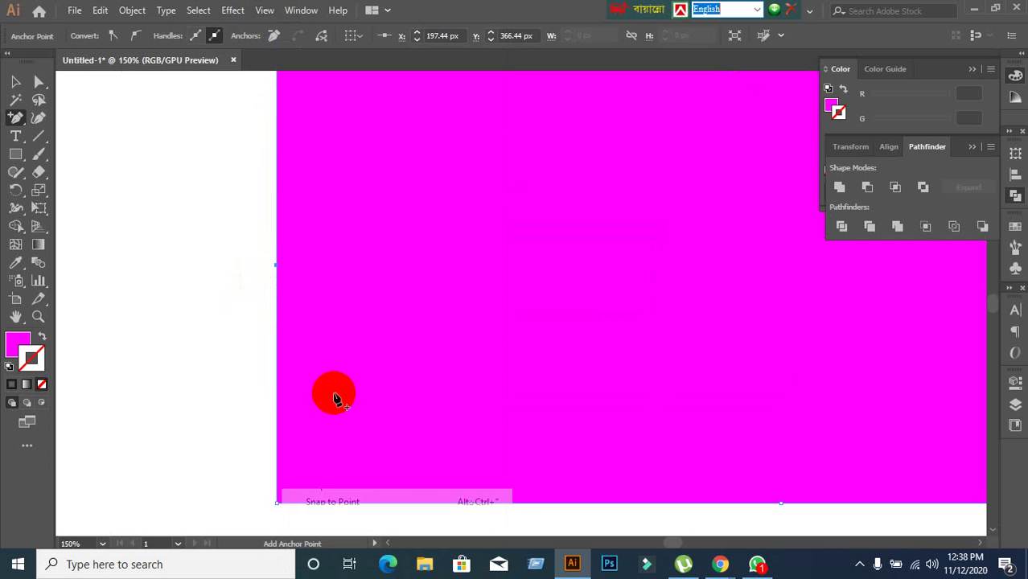
left_click(275, 163)
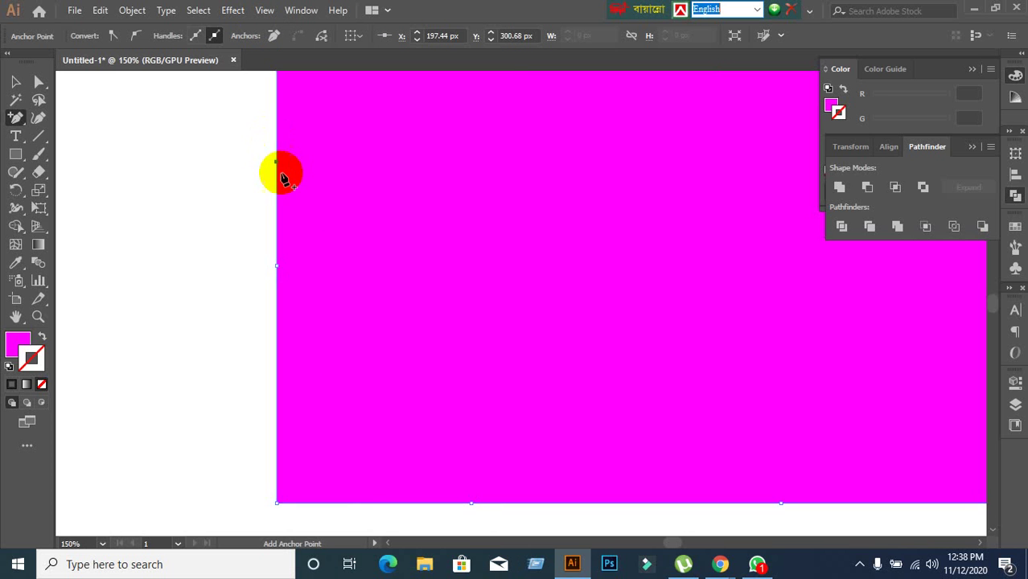
scroll(285, 189, "up", 3)
left_click(276, 110)
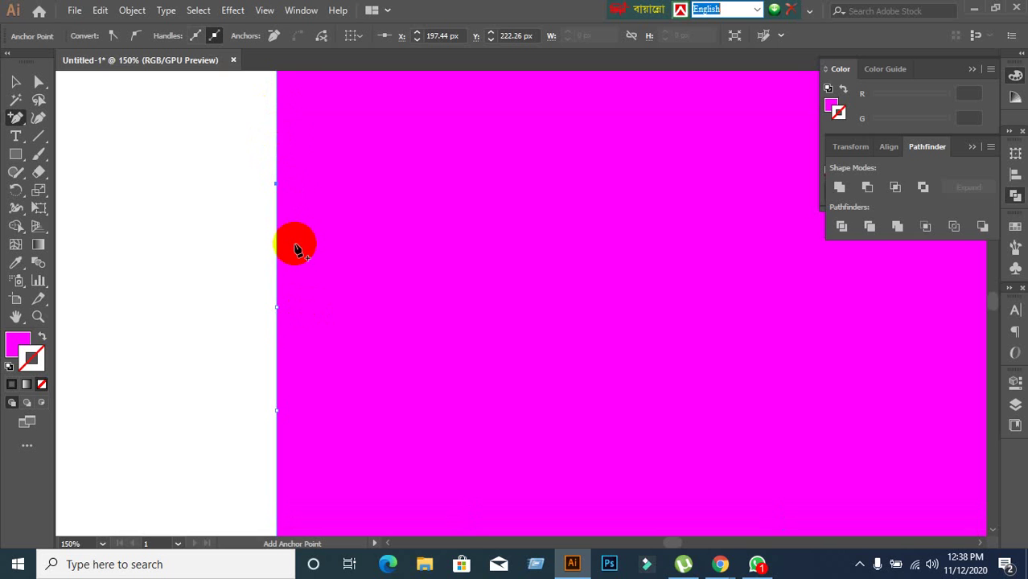
scroll(279, 130, "up", 2)
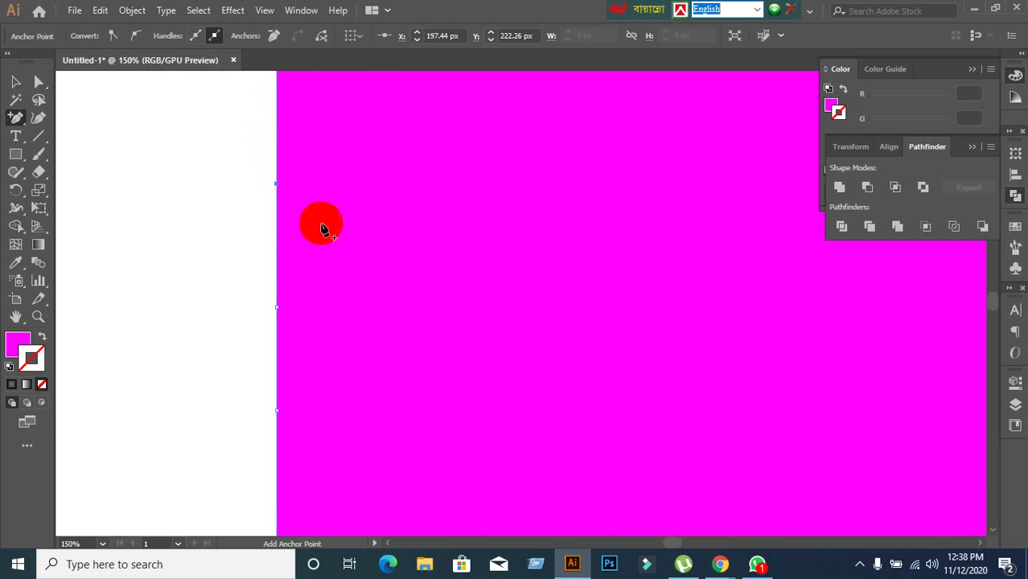
Add one anchor point on the roof's left slope at about X 324, Y 21 px and two on its right slope
scroll(321, 223, "down", 2, "alt")
left_click_drag(472, 168, 451, 307)
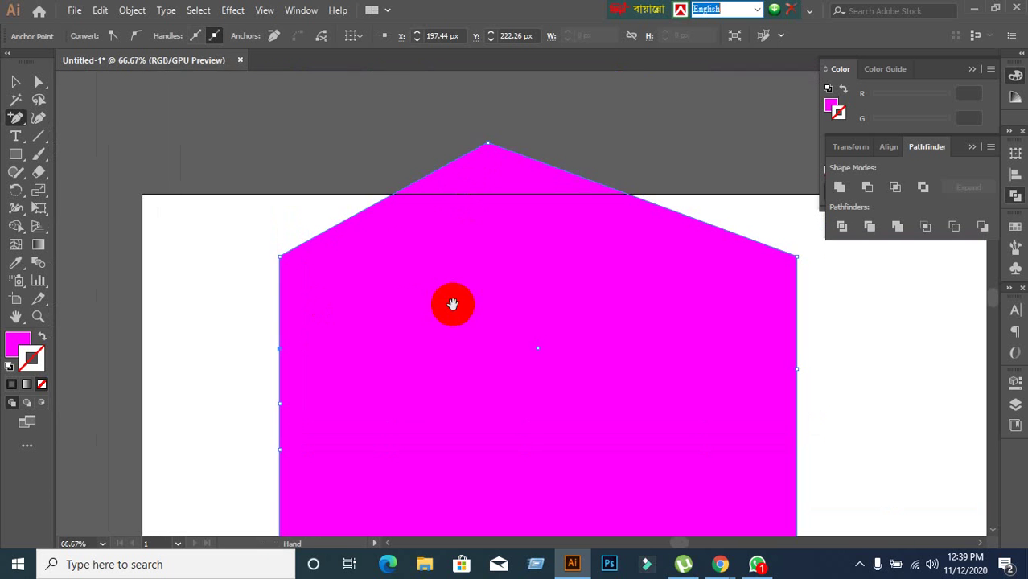
left_click(664, 210)
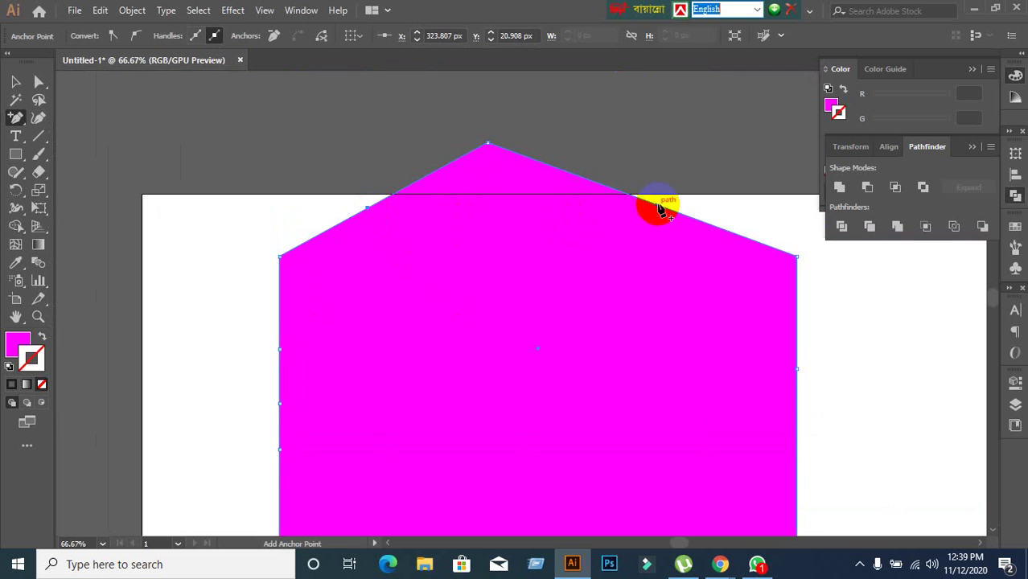
left_click(659, 206)
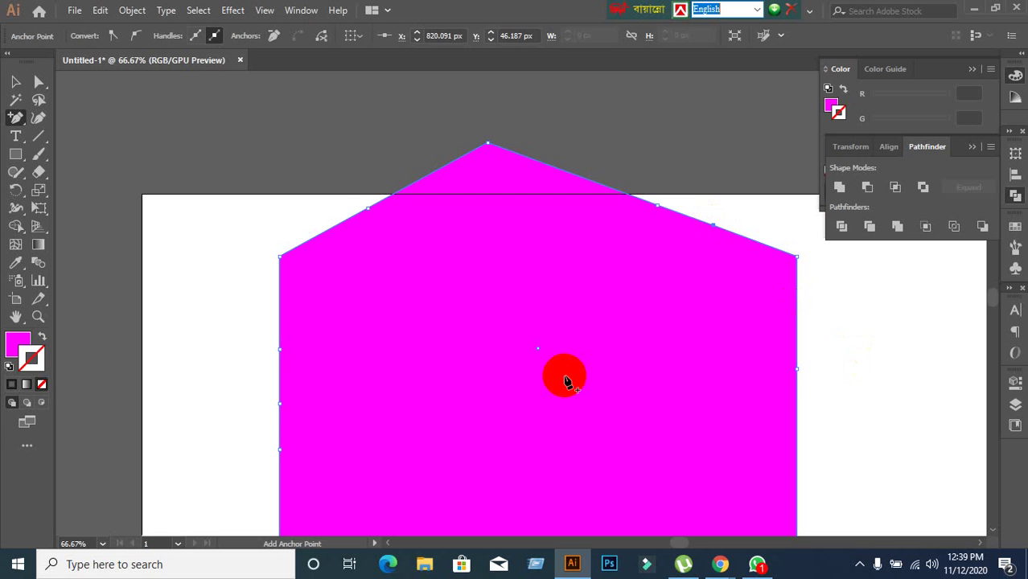
Add two more anchor points along the bottom edge at about X 417 and 263 px
scroll(567, 378, "down", 3)
left_click(433, 393)
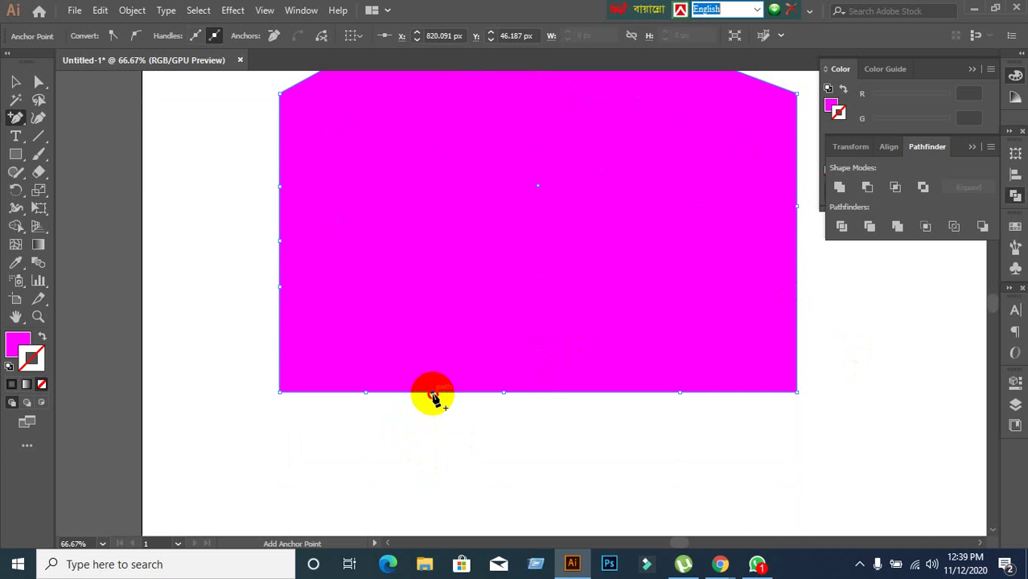
left_click(317, 406)
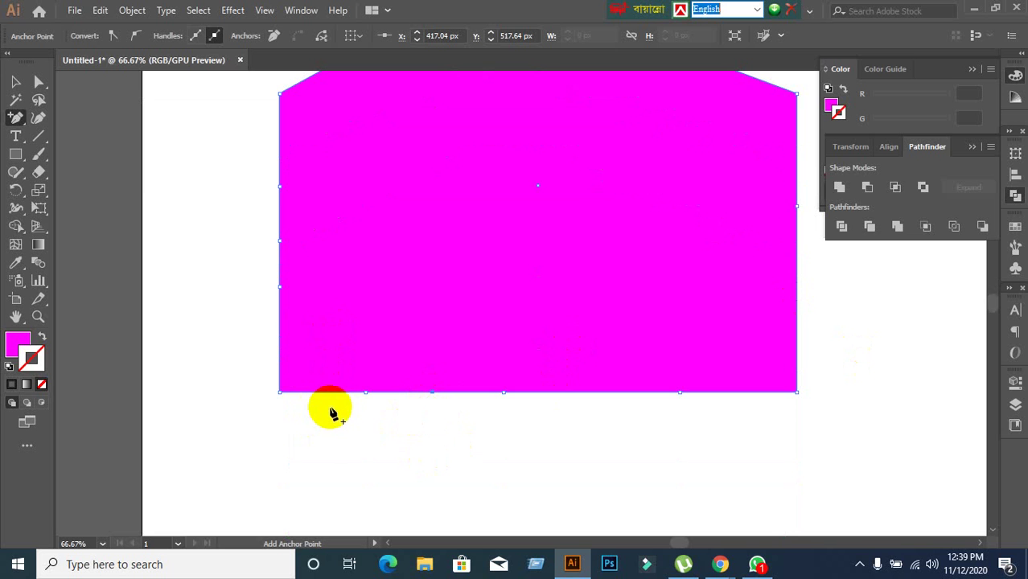
left_click(281, 394)
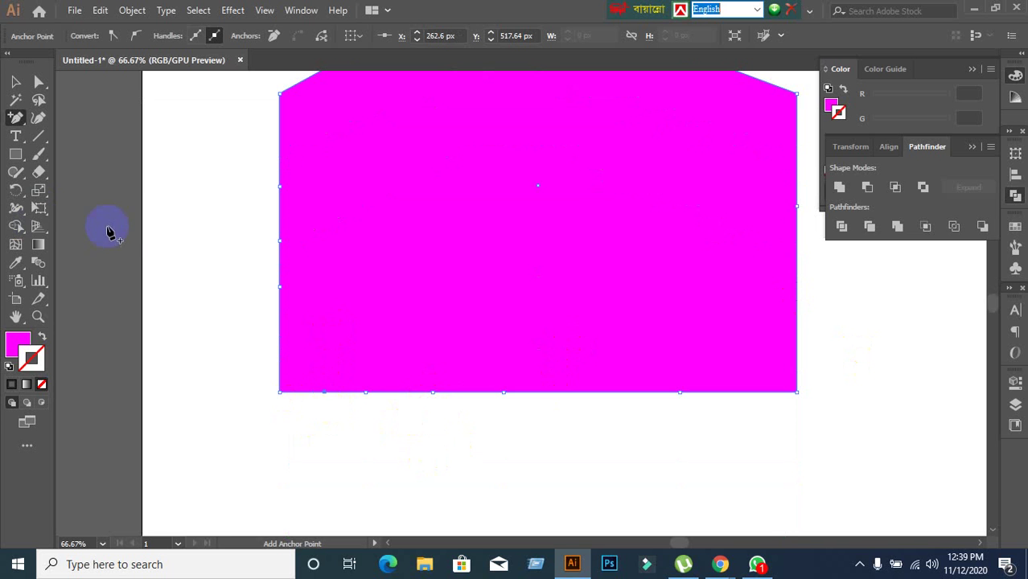
With Direct Selection, pull the left edge's upper added anchor inward to about X 345 px and its lowest one outward to about X 88 px
scroll(113, 228, "up", 3)
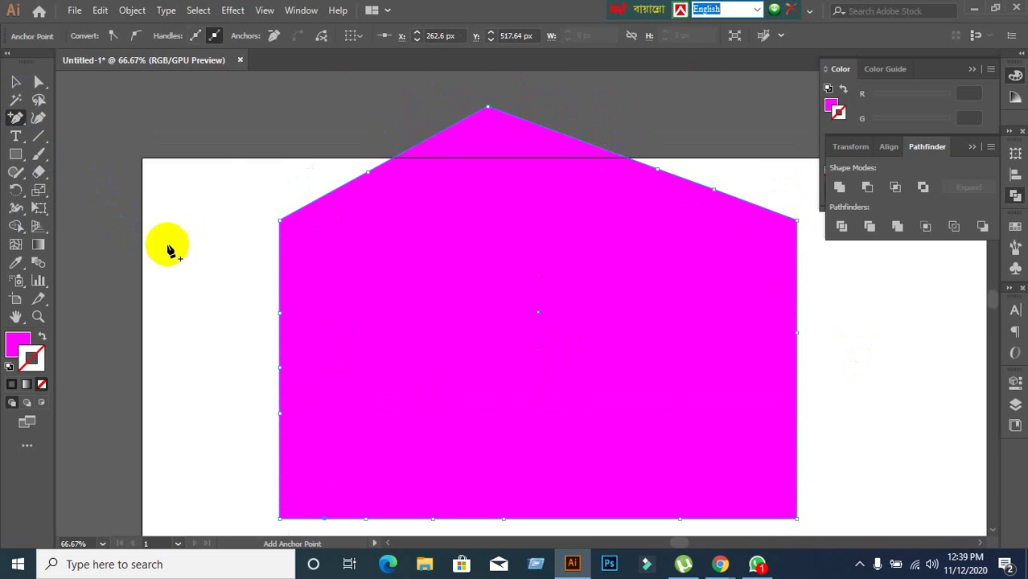
left_click(38, 81)
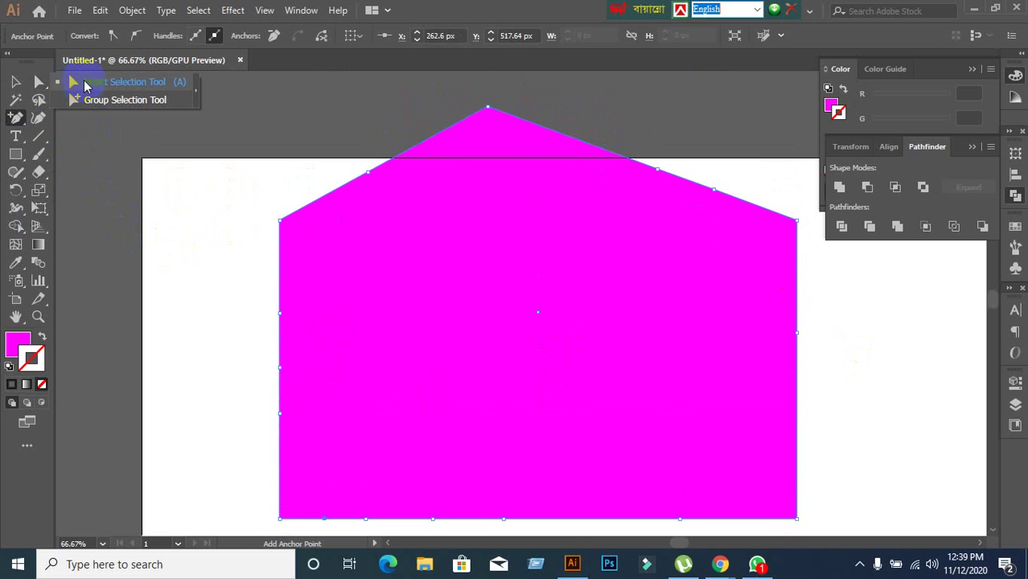
left_click(279, 313)
left_click_drag(279, 313, 380, 312)
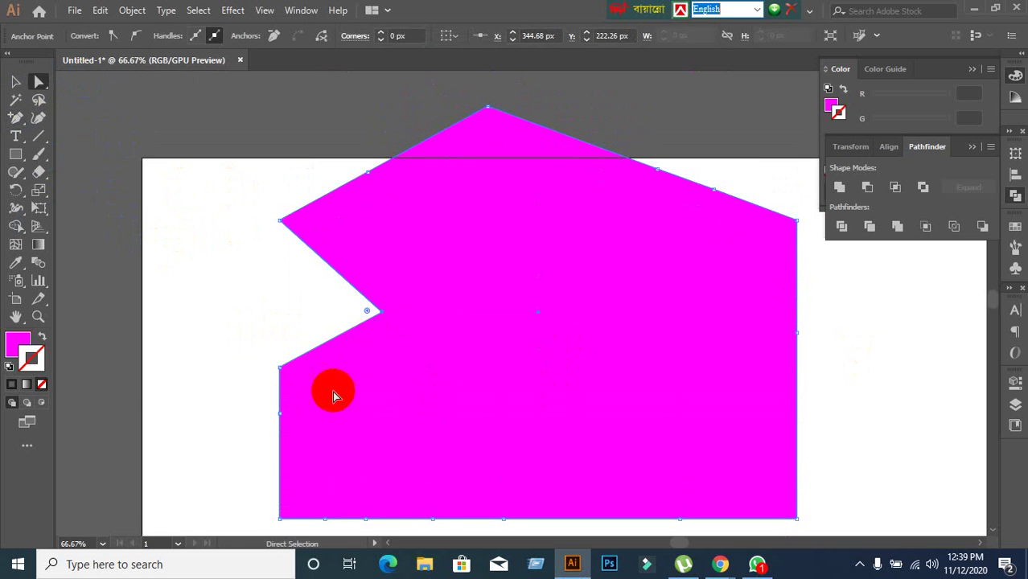
left_click_drag(279, 412, 202, 414)
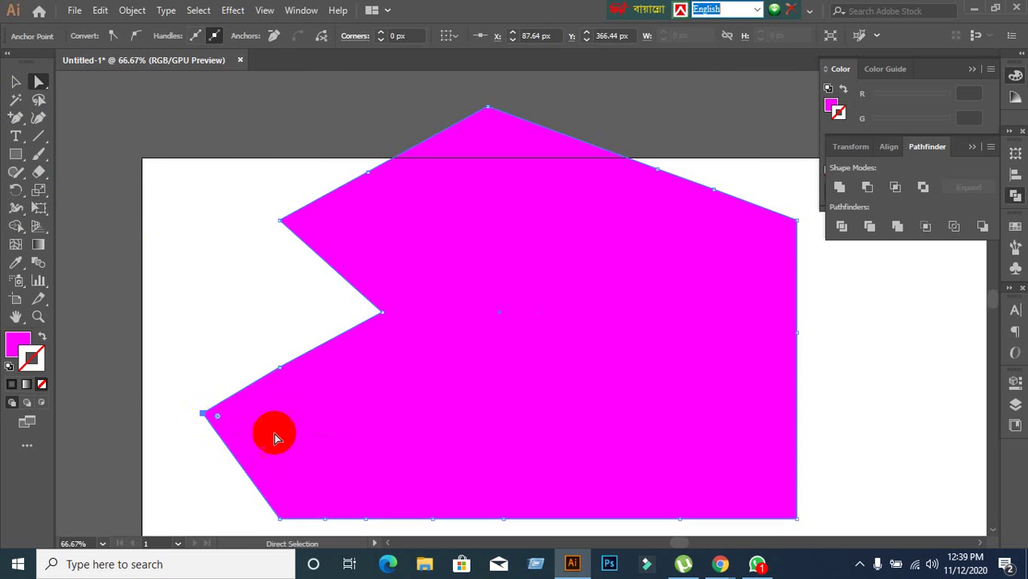
Pull the left-slope anchor outward and the peak, right-edge and lower right-slope anchors inward to about (478, 147), (791, 258) and (676, 182) px
left_click_drag(368, 171, 285, 139)
left_click_drag(486, 108, 475, 259)
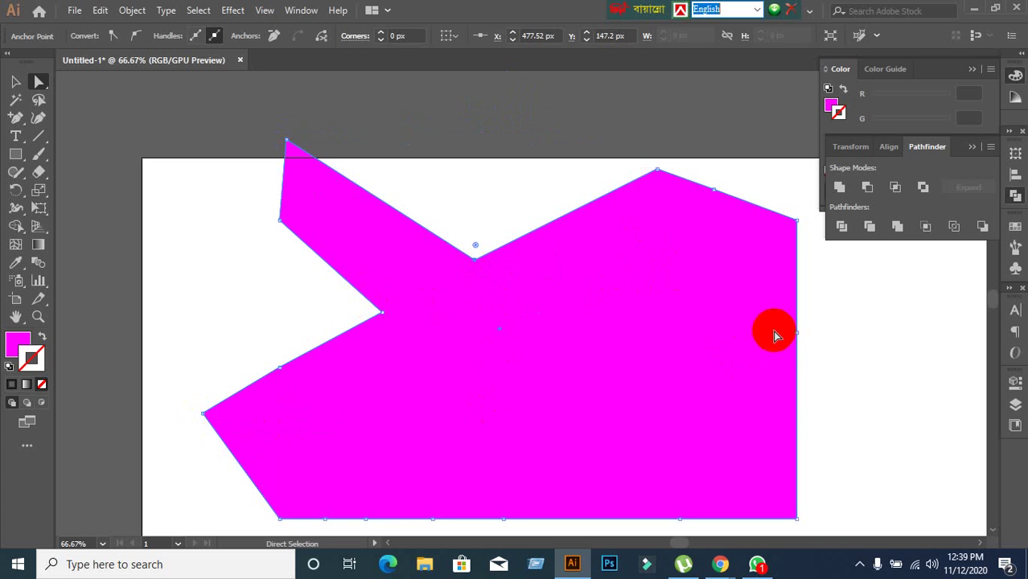
left_click_drag(797, 331, 695, 337)
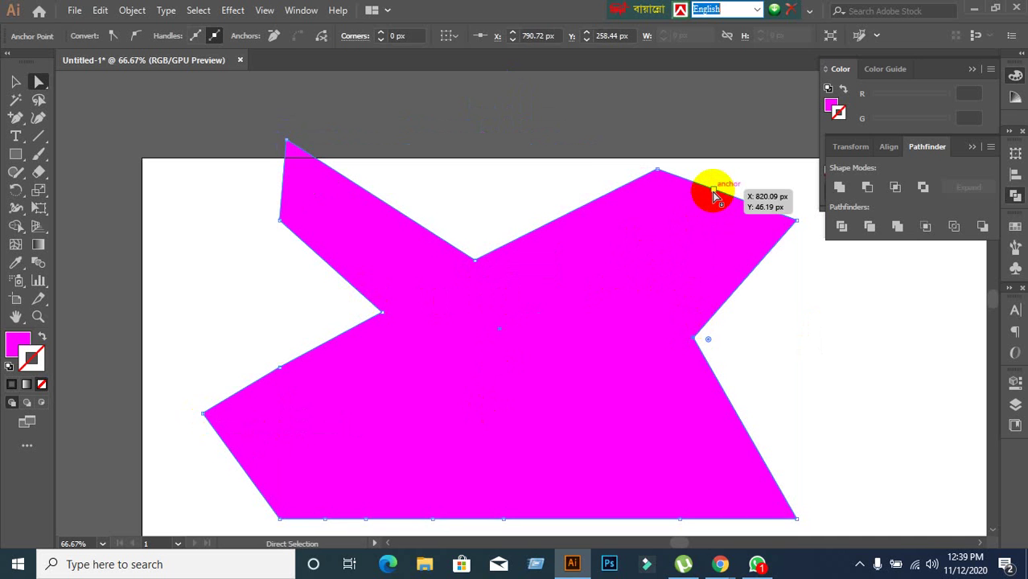
left_click_drag(711, 191, 621, 276)
Pull the bottom edge's middle anchor down and raise three others, including the lower-left corner to about (232, 342) and the rightmost added anchor to (723, 405) px
scroll(615, 394, "down", 3)
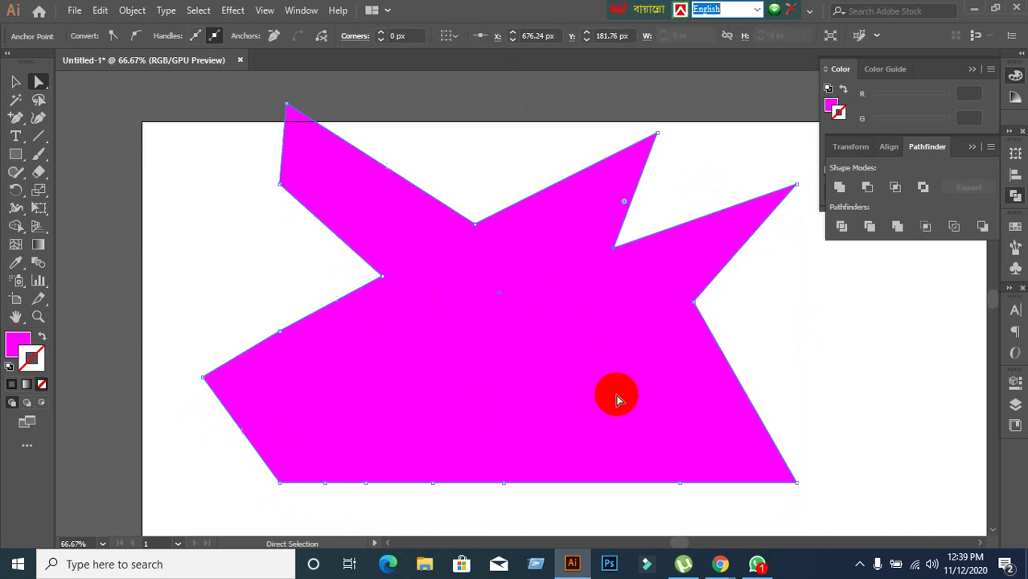
left_click_drag(503, 396, 490, 505)
left_click_drag(366, 396, 362, 274)
left_click_drag(282, 395, 302, 268)
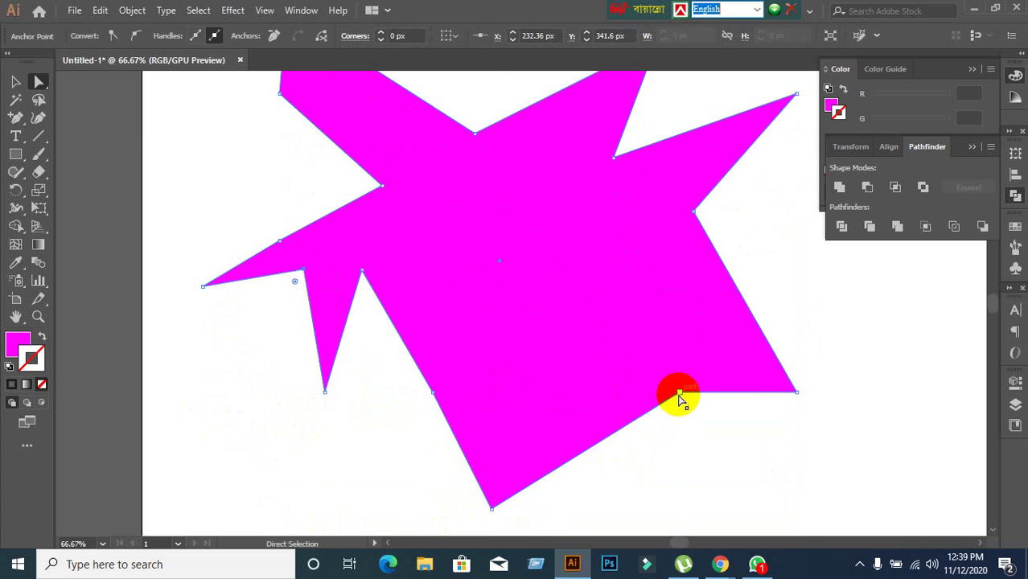
left_click_drag(680, 393, 644, 323)
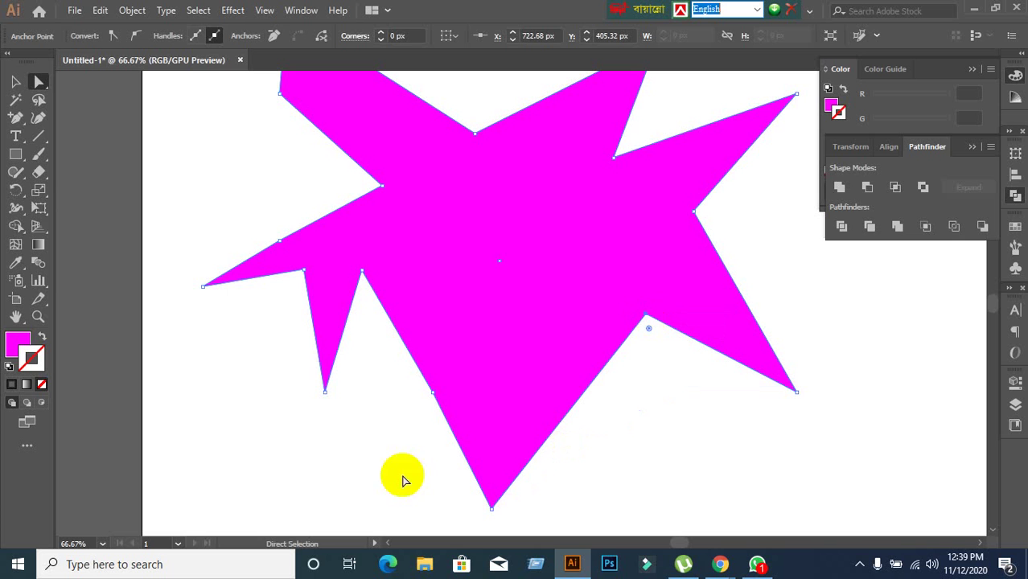
Add an anchor point on the right side of the bottom spike at about X 615, Y 541 px
left_click(17, 120)
left_click(247, 279)
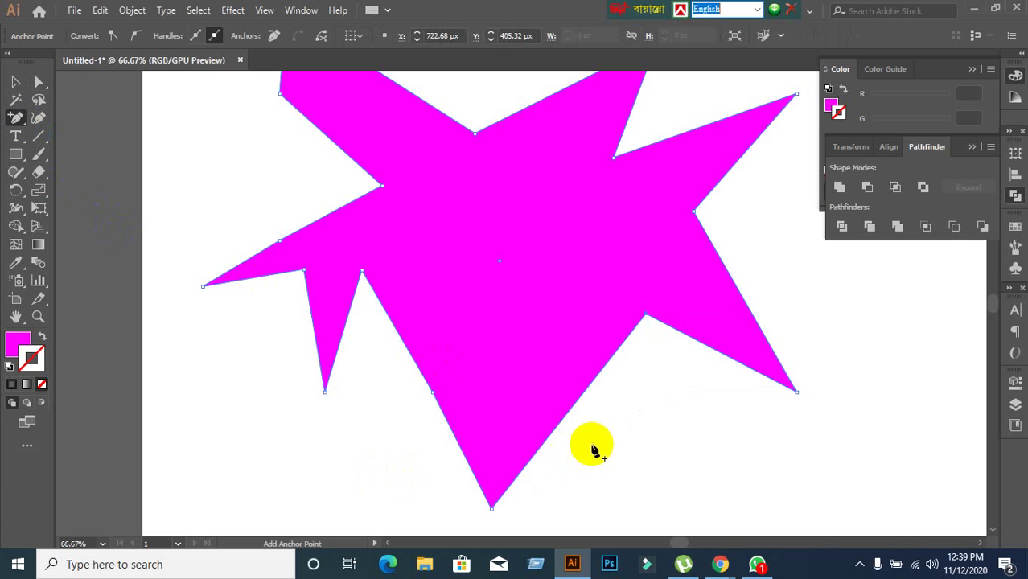
left_click(571, 412)
left_click(570, 413)
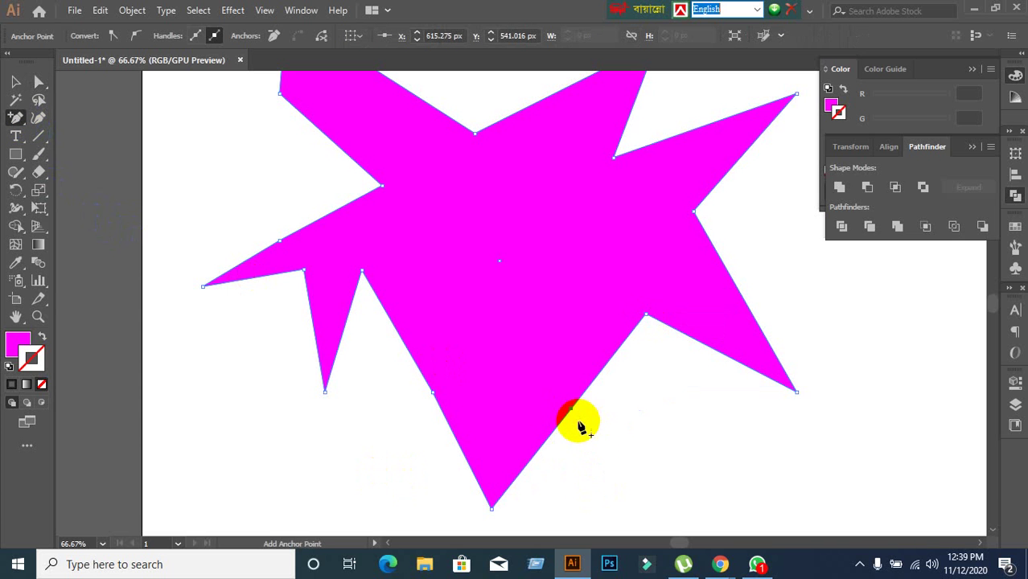
left_click(572, 413)
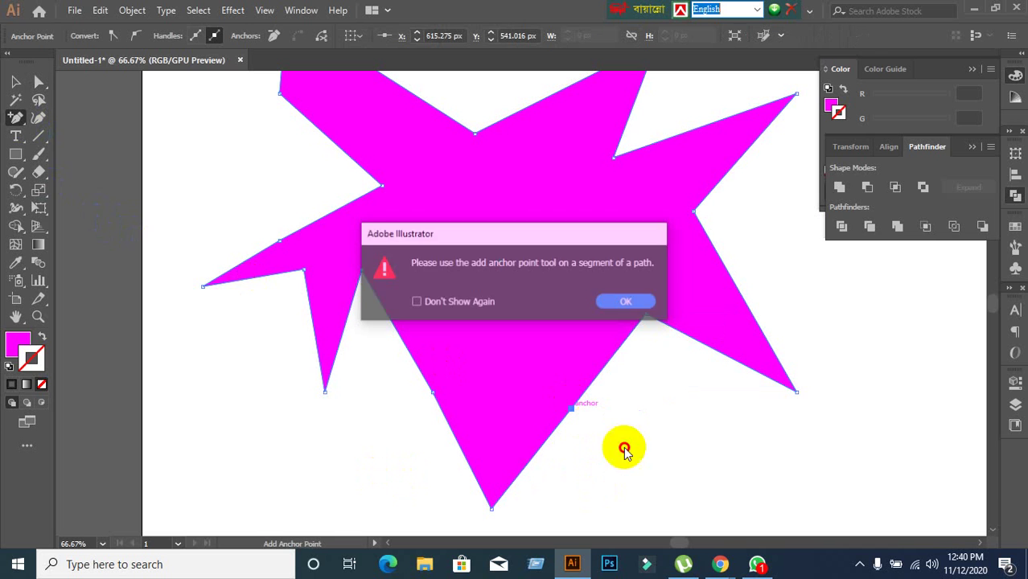
left_click(632, 301)
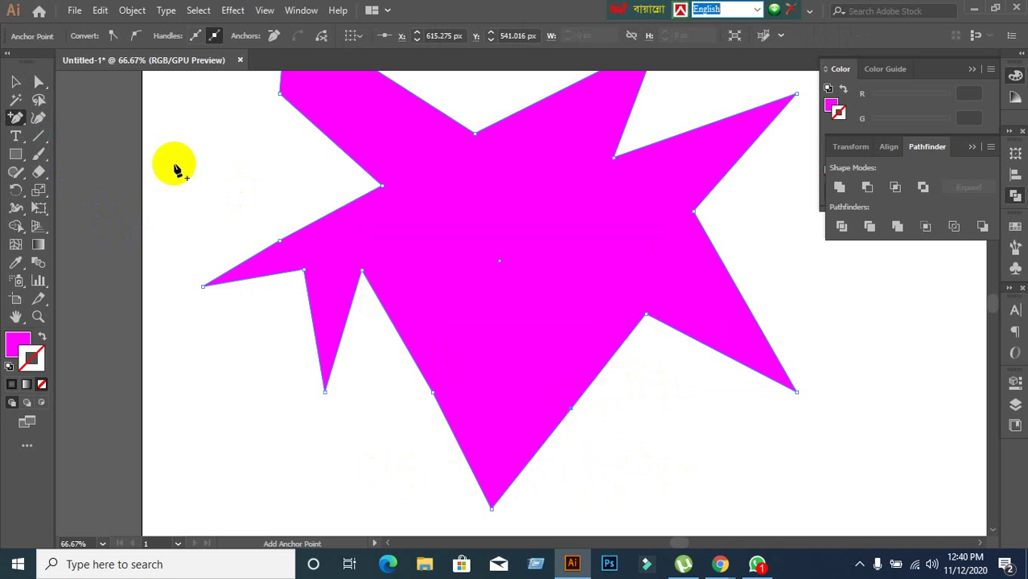
Pull the anchor added on the bottom spike outward to about X 830, Y 685 px with Direct Selection
left_click(38, 81)
left_click(505, 339)
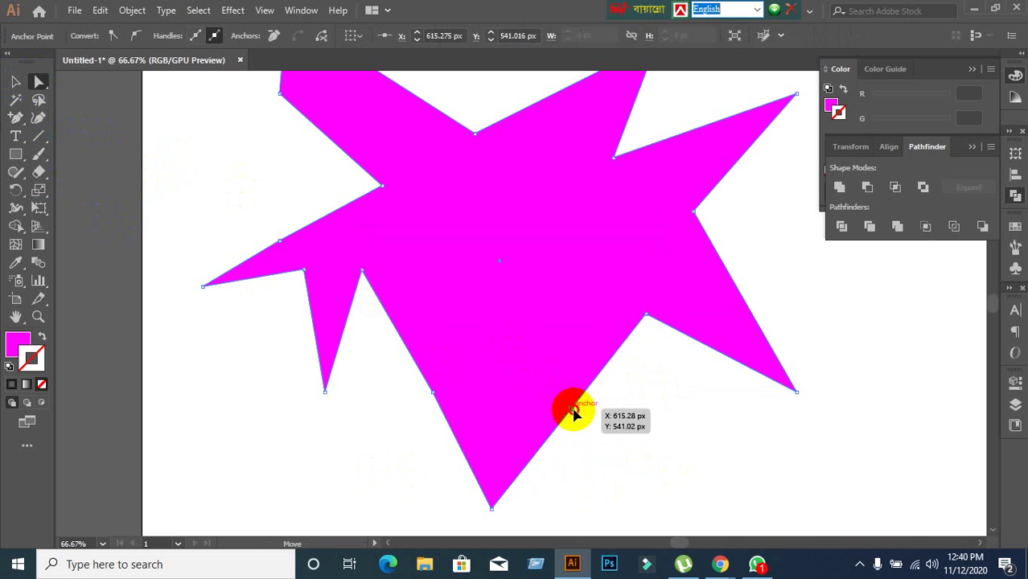
left_click_drag(573, 412, 721, 515)
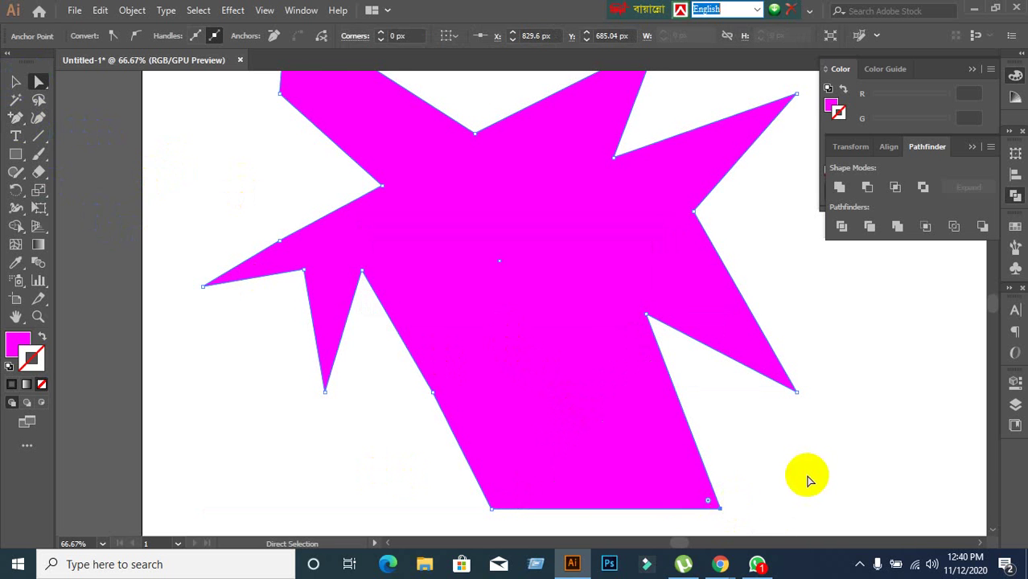
Move the upper-right spike tip and the bottom-right anchor outward together, and select the bottom-left anchor
left_click_drag(802, 475, 697, 485)
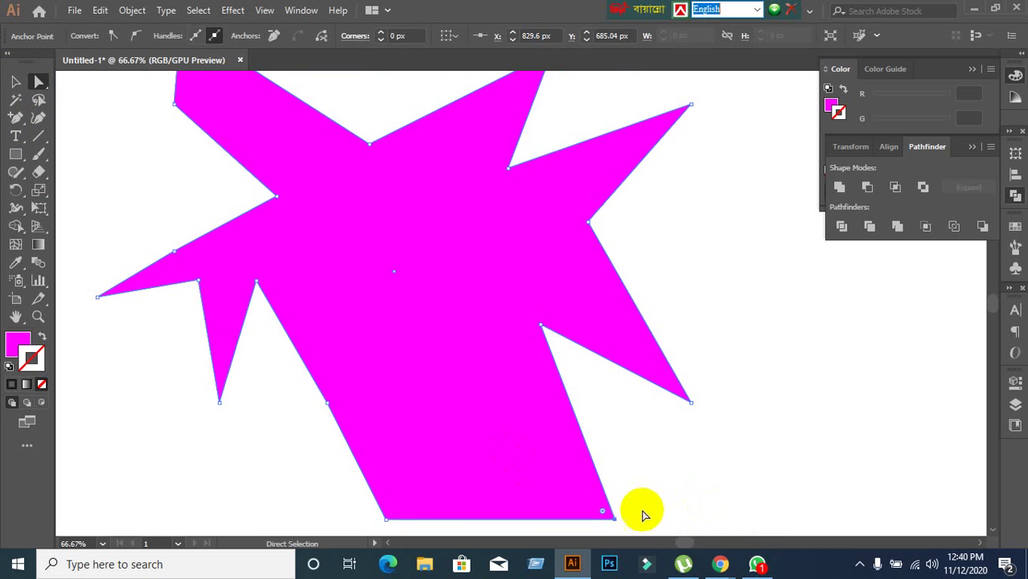
left_click(679, 114)
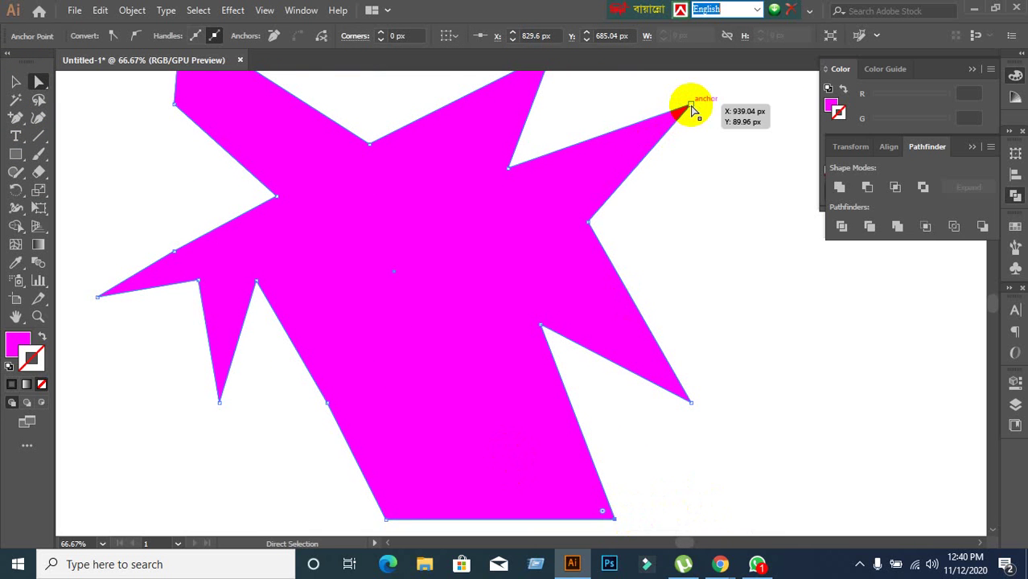
scroll(734, 420, "down", 1)
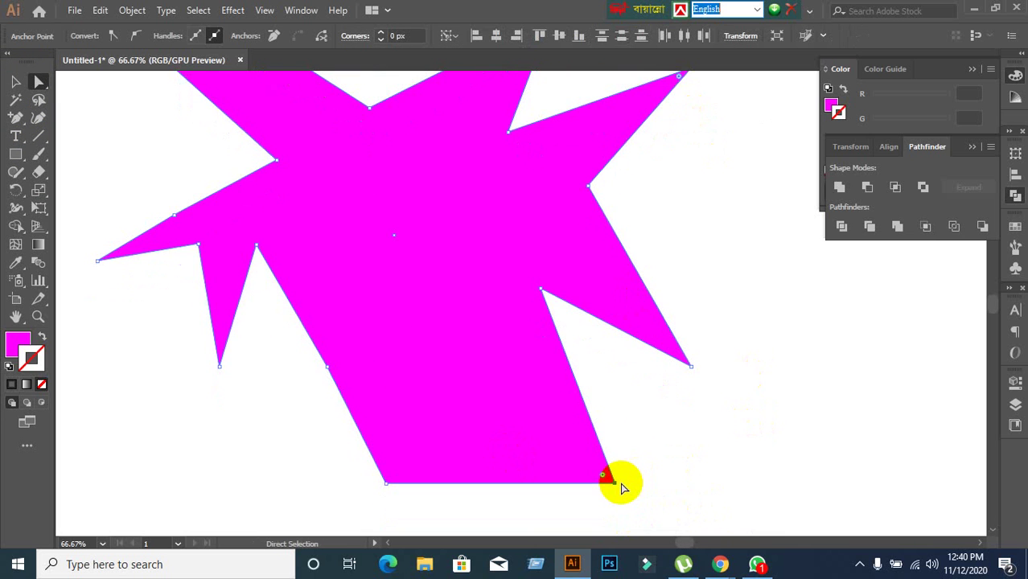
left_click_drag(608, 477, 783, 514)
left_click(562, 432)
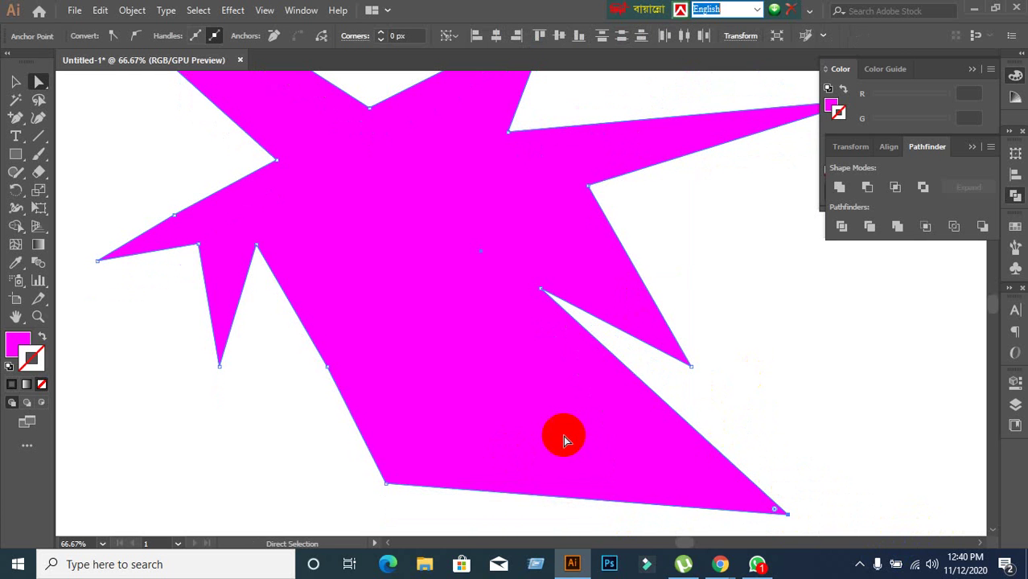
left_click(398, 488)
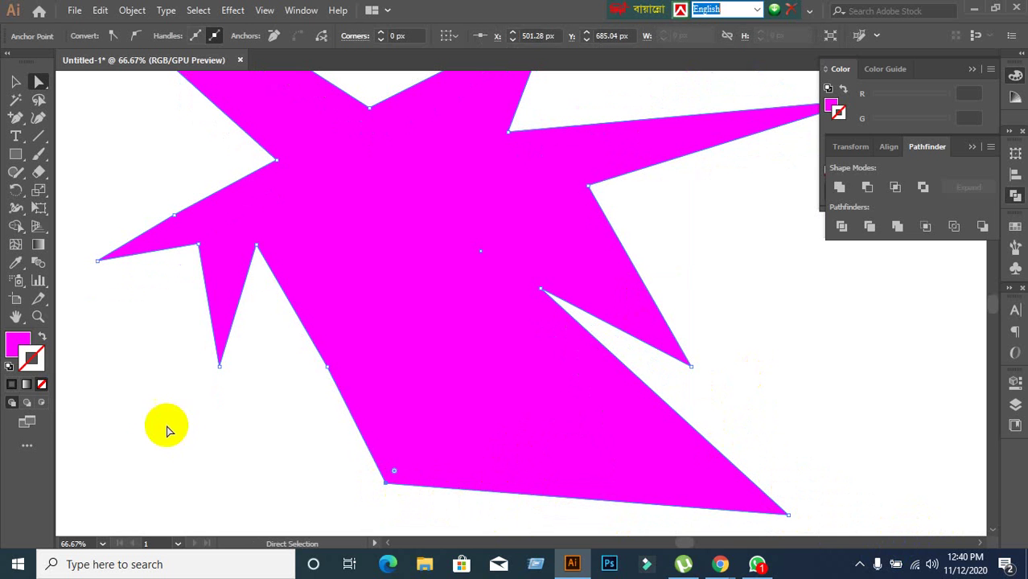
Add an anchor point on the bottom edge at about X 728, Y 703 px and pull it down to about X 740, Y 808 px
left_click_drag(12, 125, 53, 135)
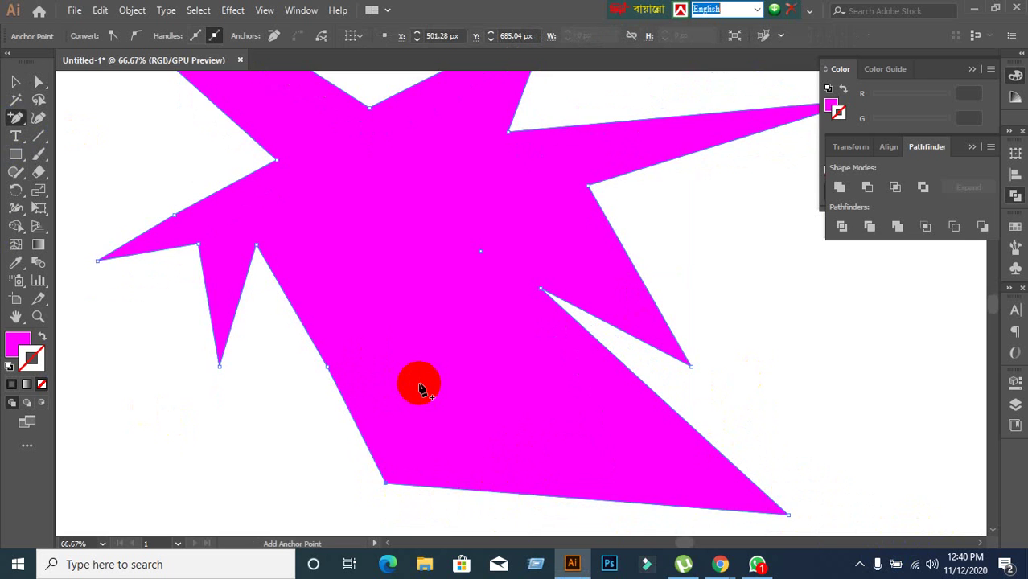
scroll(434, 418, "down", 3)
left_click(535, 423)
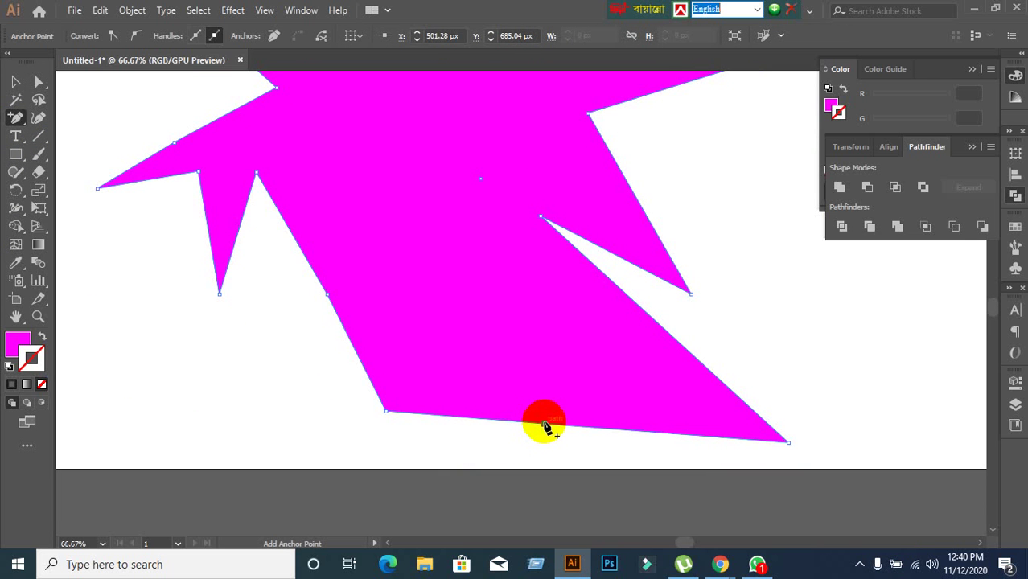
left_click(39, 81)
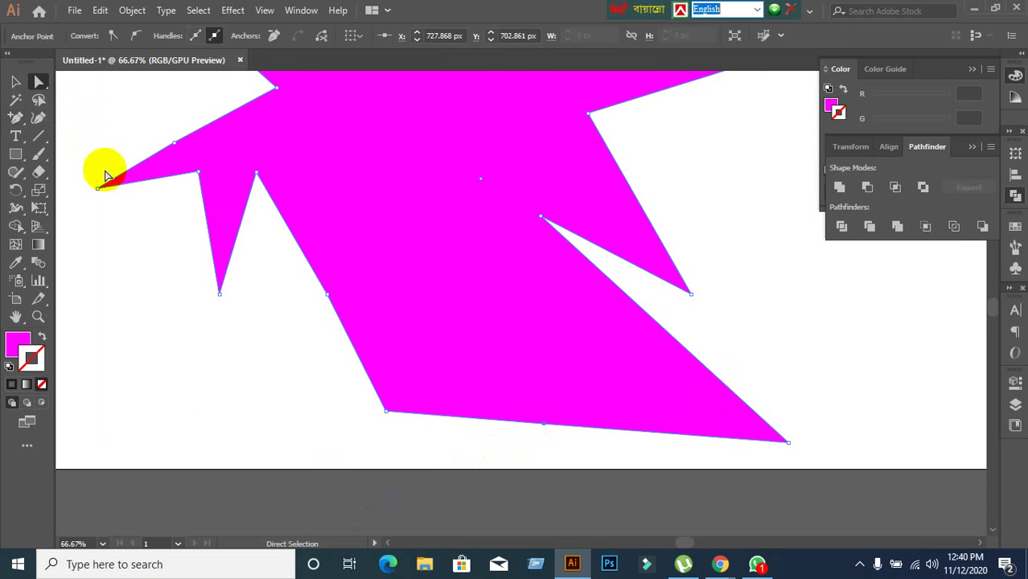
left_click_drag(543, 424, 552, 495)
left_click(502, 264)
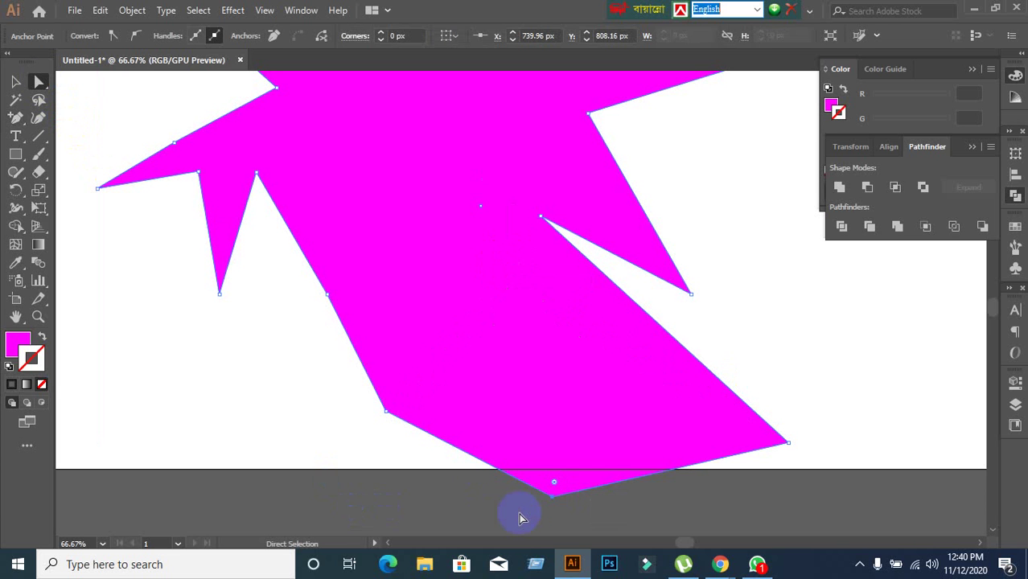
Select the upper-left side anchor, upper spike tip and rightmost tip together, try moving them up and right, and undo the move
scroll(551, 374, "up", 4)
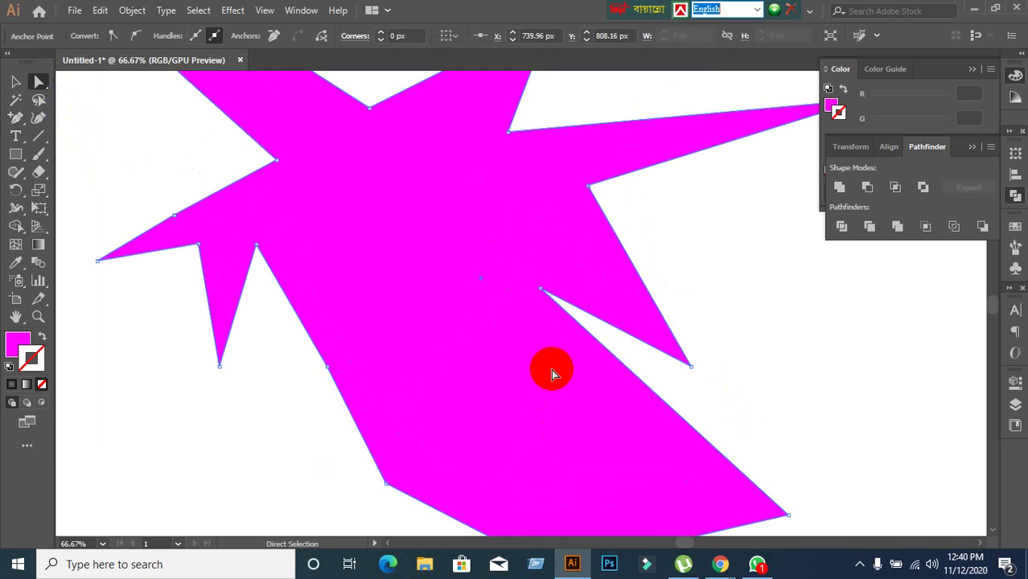
scroll(438, 345, "up", 2)
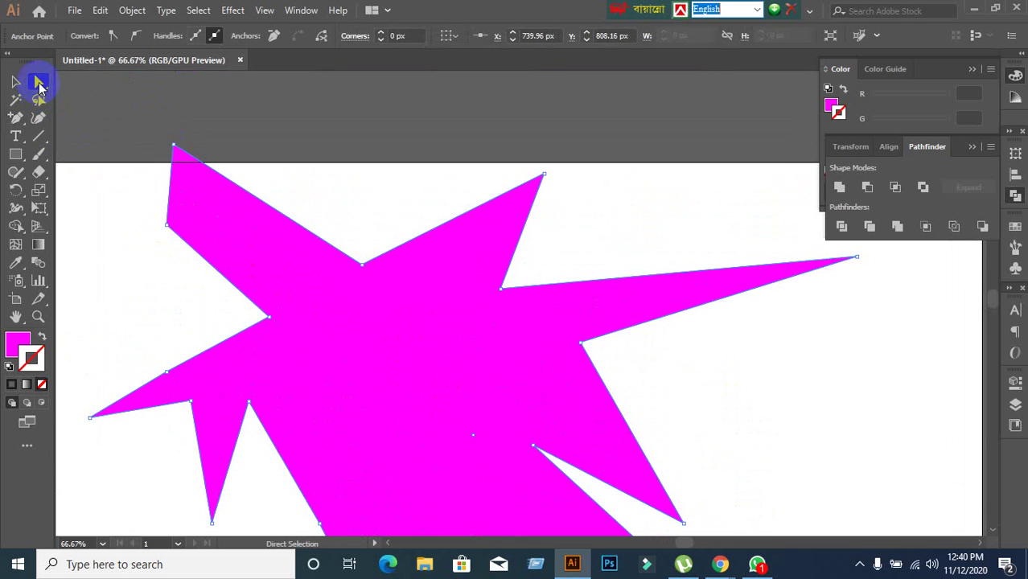
left_click(166, 224)
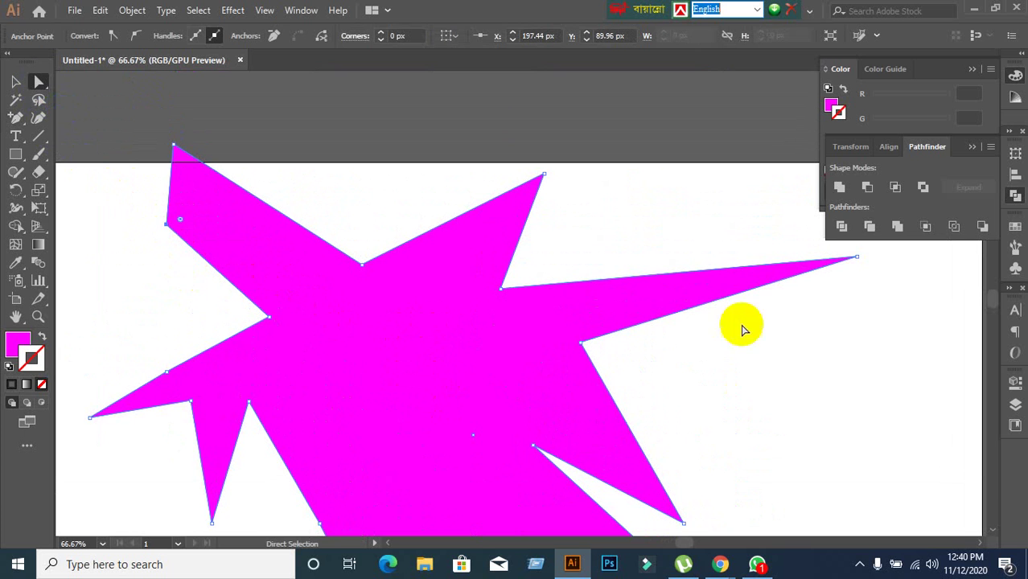
left_click(546, 183)
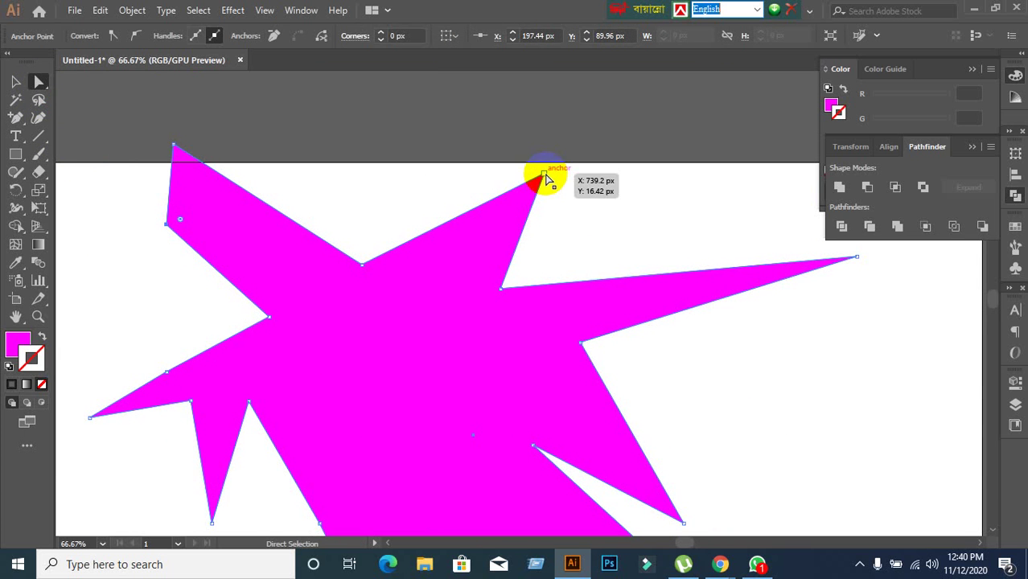
left_click(859, 257)
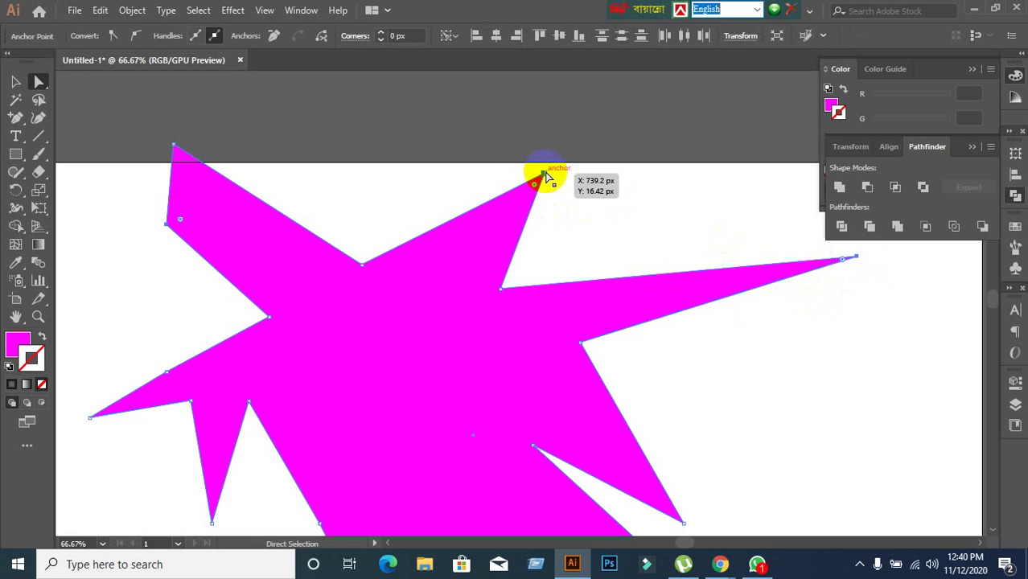
left_click_drag(543, 174, 658, 69)
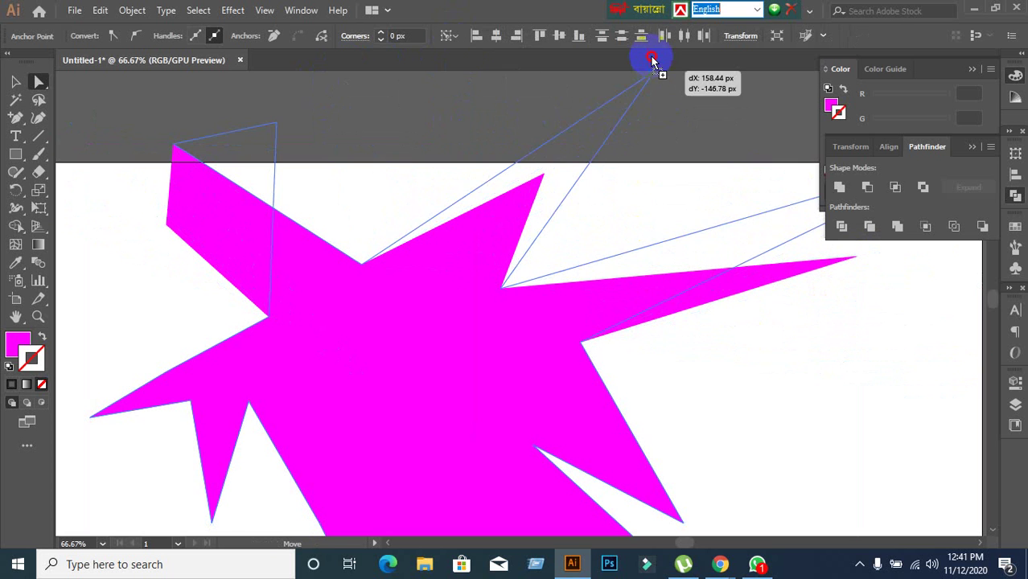
key("ctrl+z")
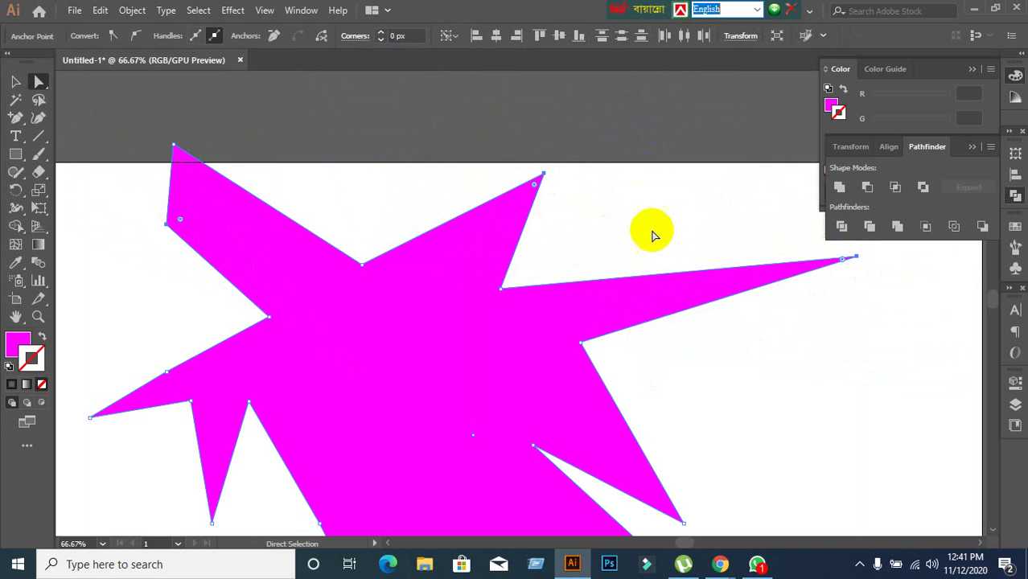
Try moving the three selected anchors up and right again, undo the move, and reselect the whole shape
left_click_drag(550, 175, 649, 105)
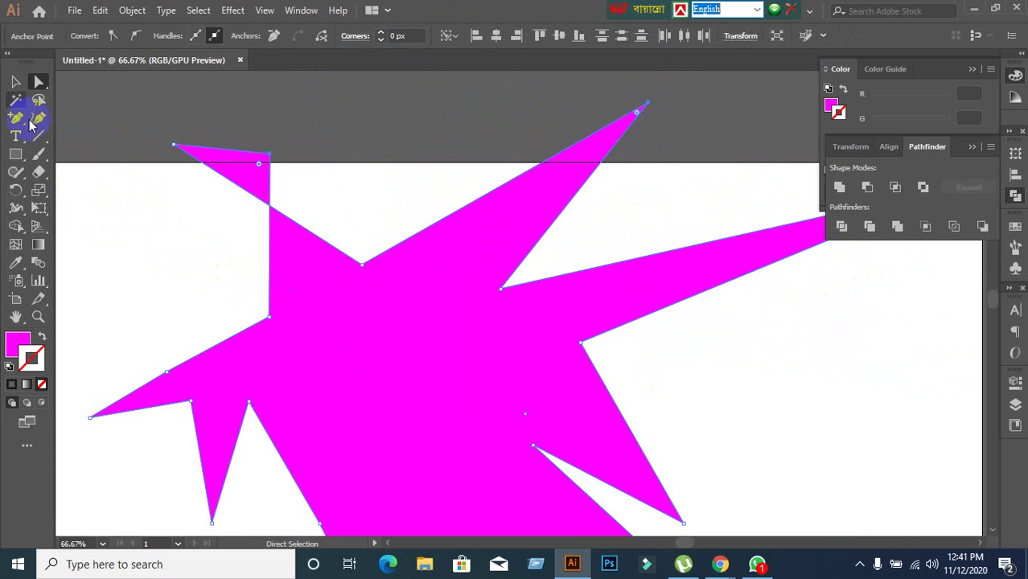
left_click(16, 82)
left_click(197, 281)
scroll(197, 282, "down", 1)
key("a")
left_click(233, 314)
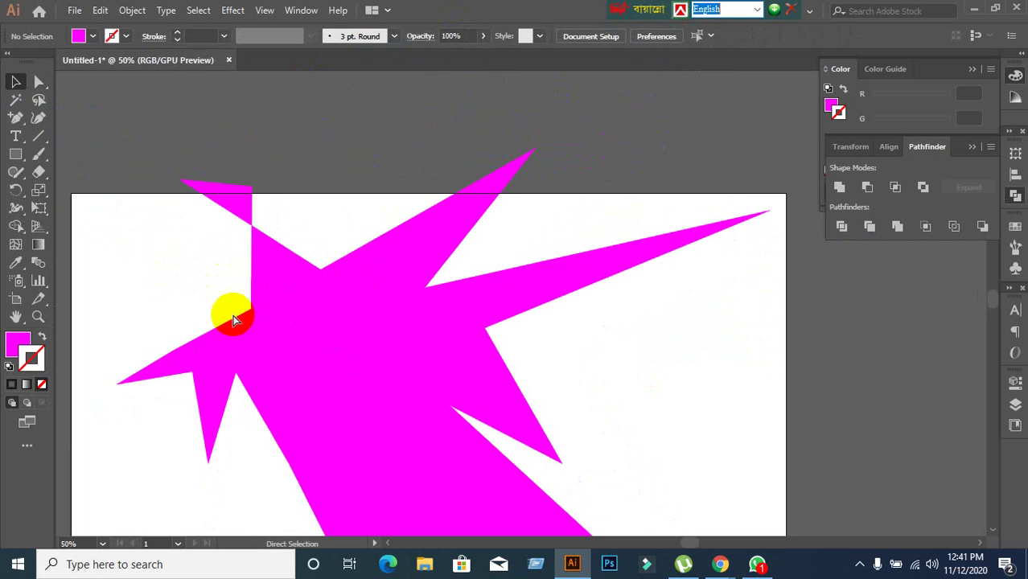
key("v")
left_click(312, 365)
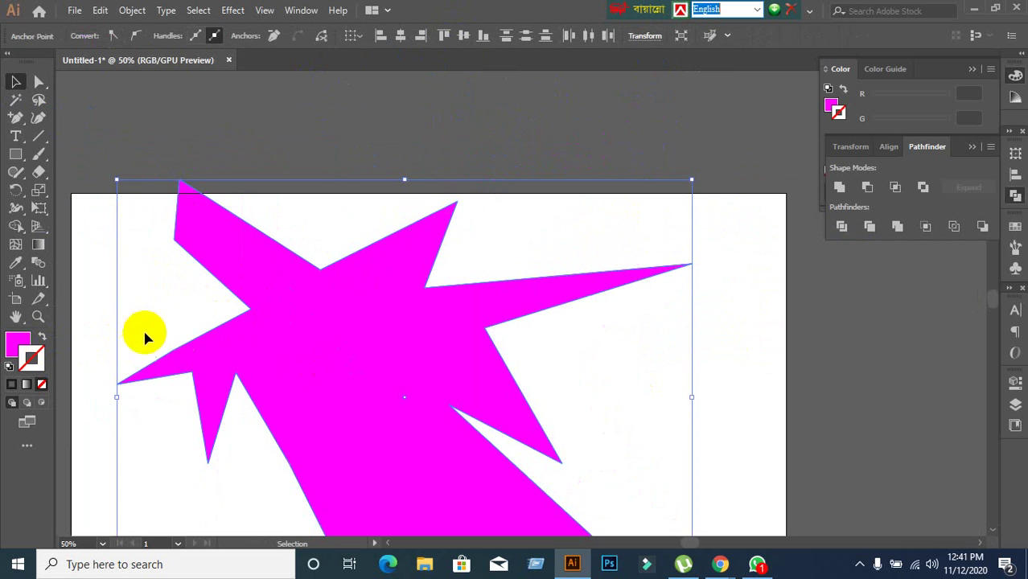
Delete the three anchors on the left side between the top-left tip and the leftmost spike tip with the Delete Anchor Point tool
left_click(15, 117)
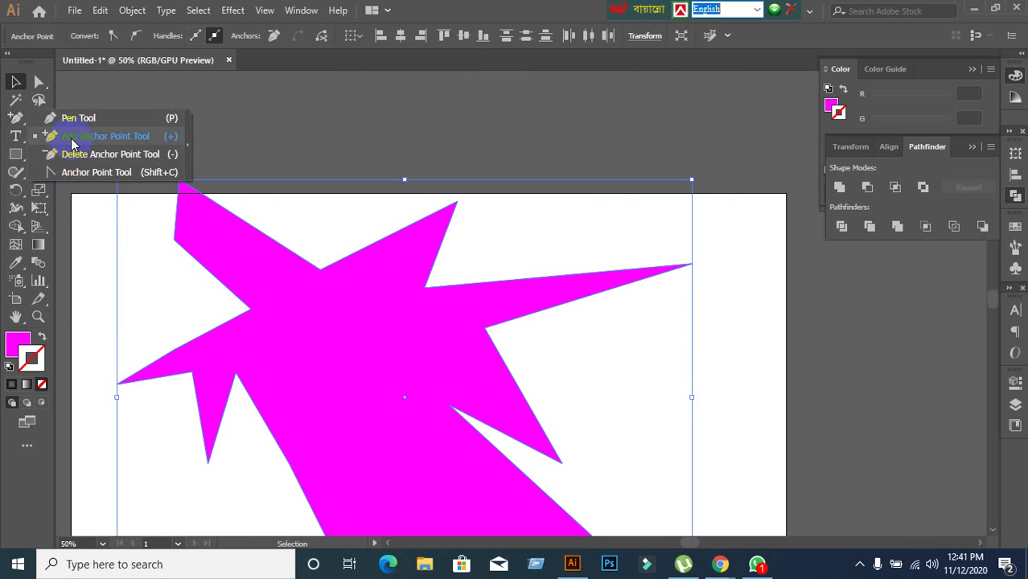
left_click(72, 143)
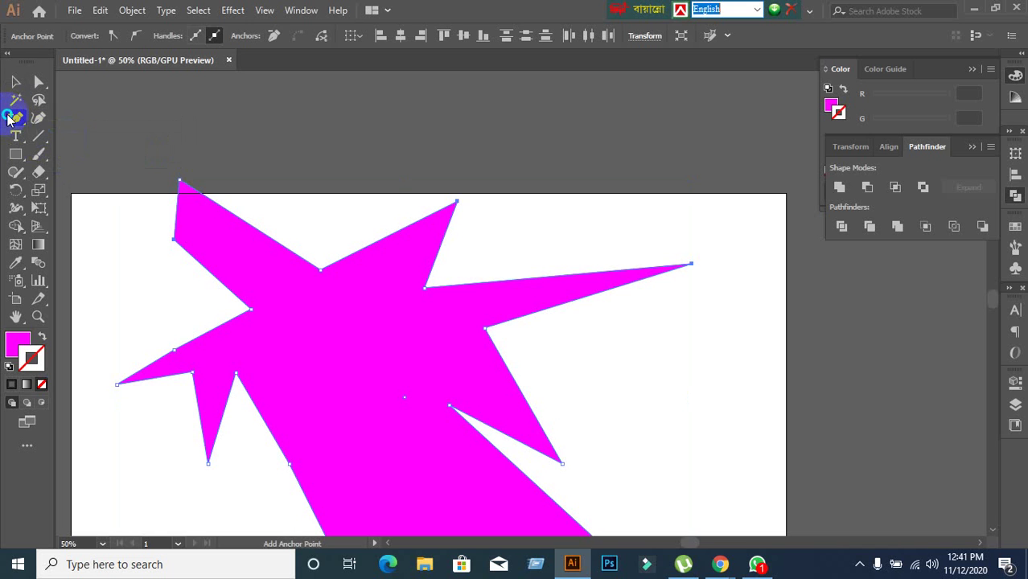
left_click(10, 119)
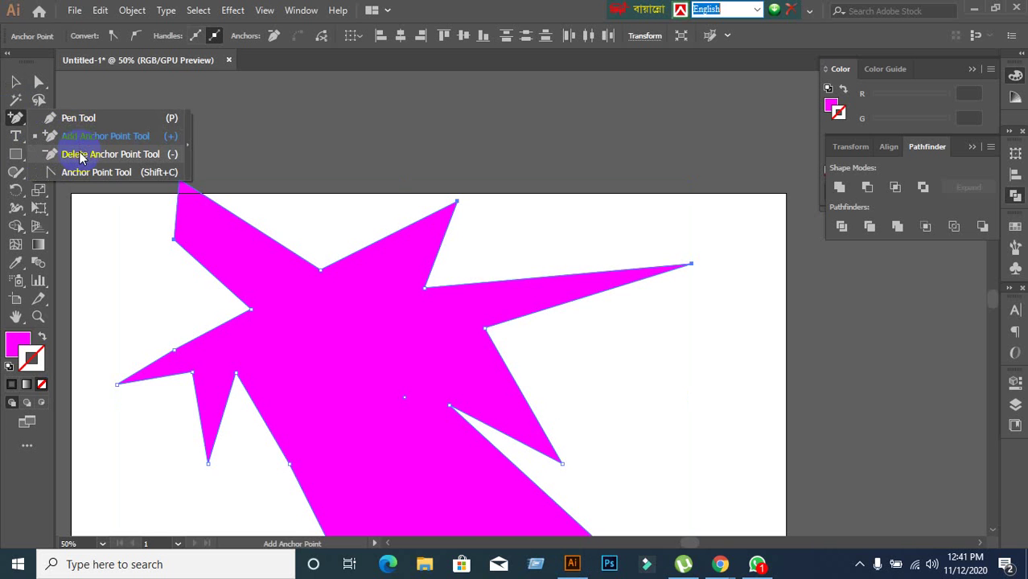
left_click(81, 154)
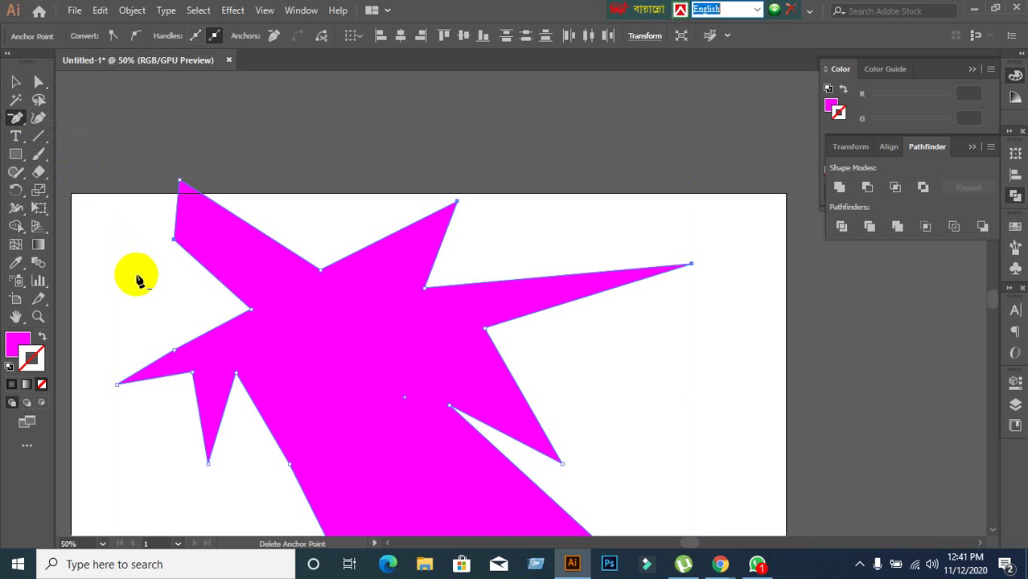
scroll(223, 294, "up", 2)
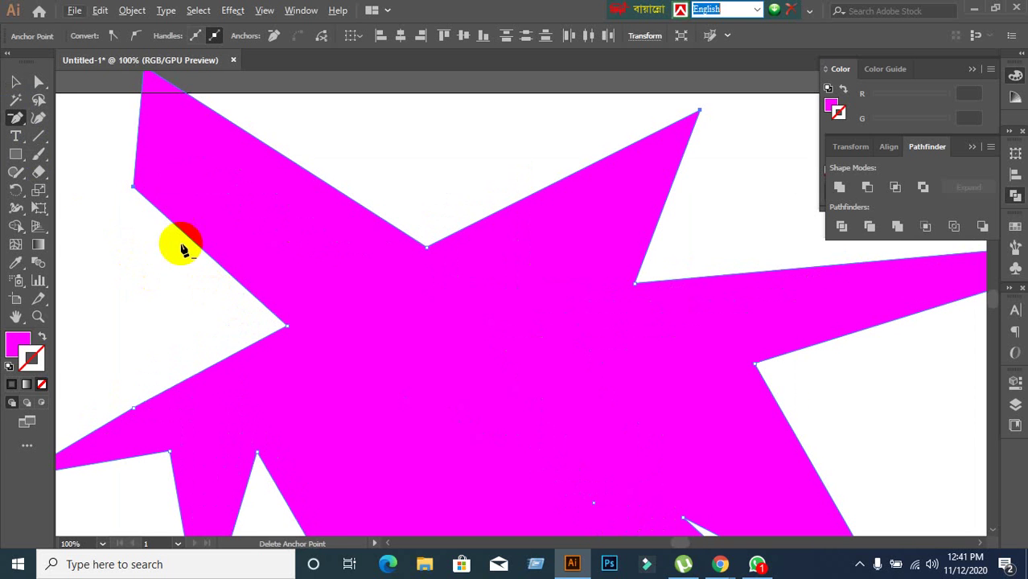
left_click(135, 186)
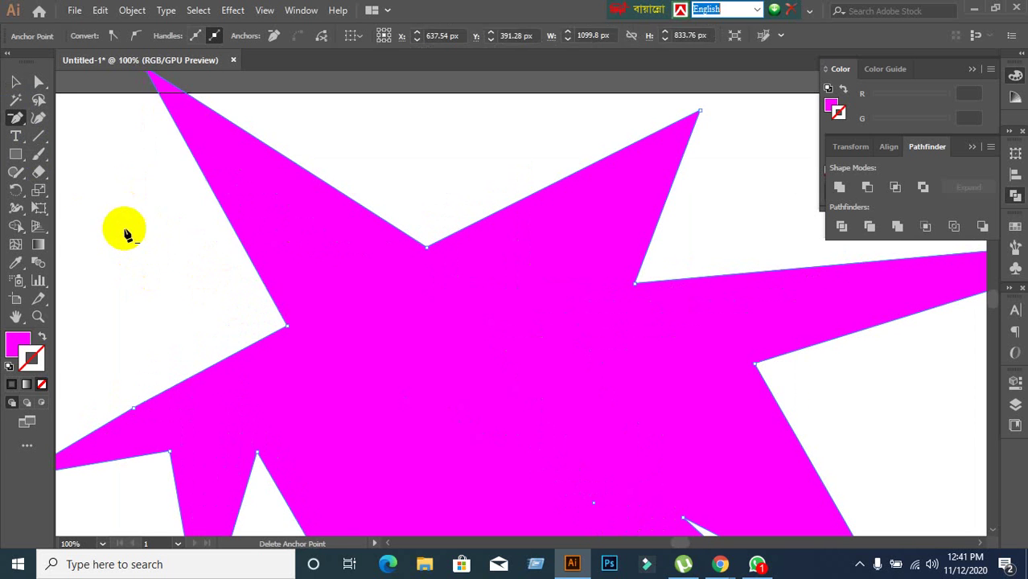
left_click(287, 326)
left_click(134, 409)
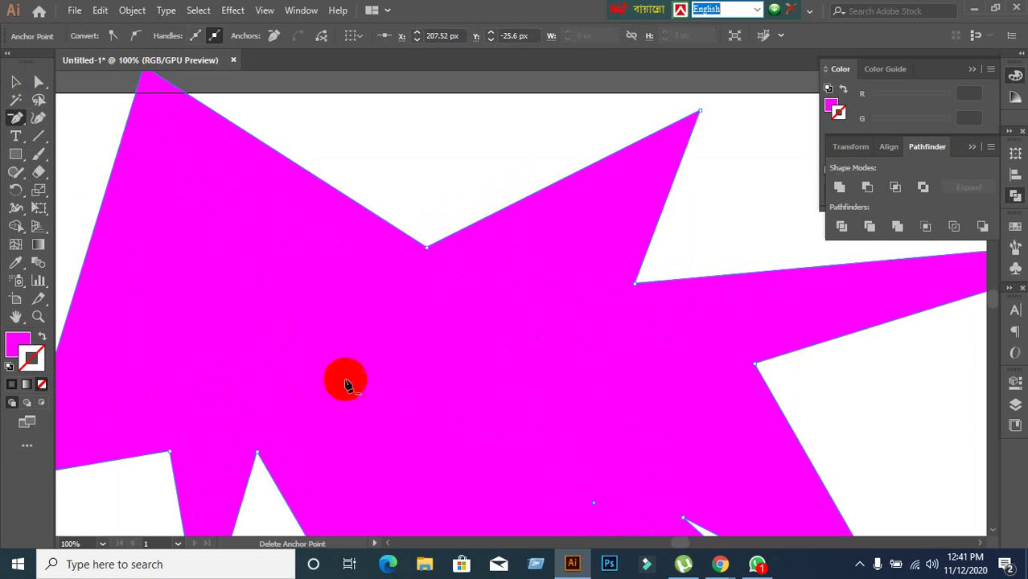
Delete the two inner notch anchors on either side of the small downward spike at the lower left
left_click_drag(377, 365, 567, 278)
left_click(394, 355)
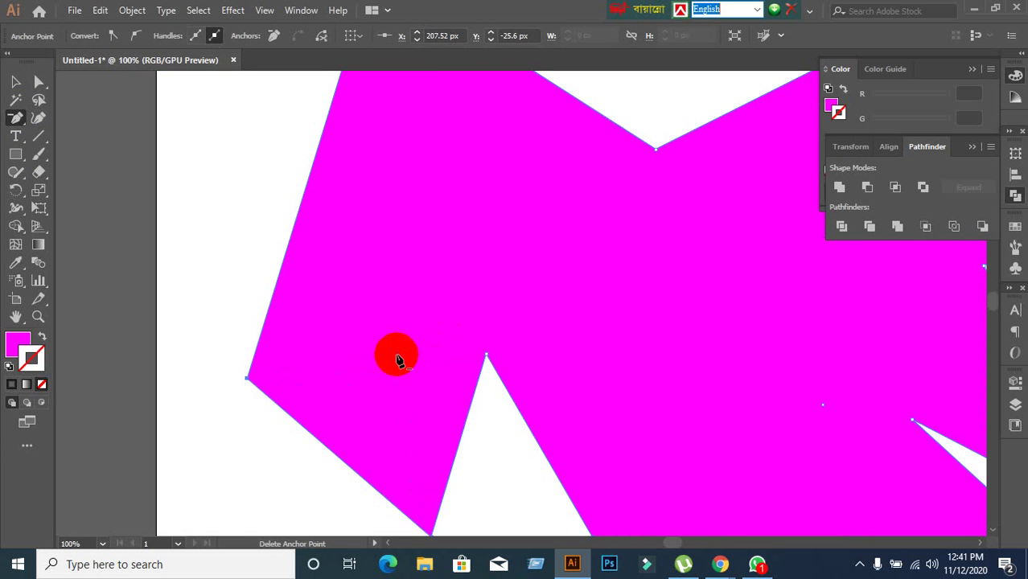
left_click(483, 355)
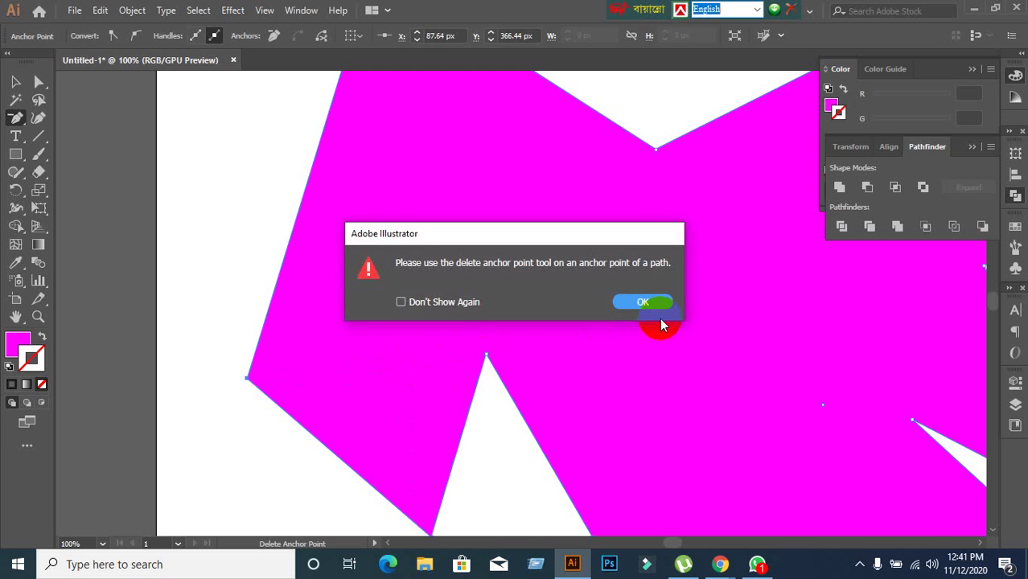
left_click(643, 301)
left_click(487, 360)
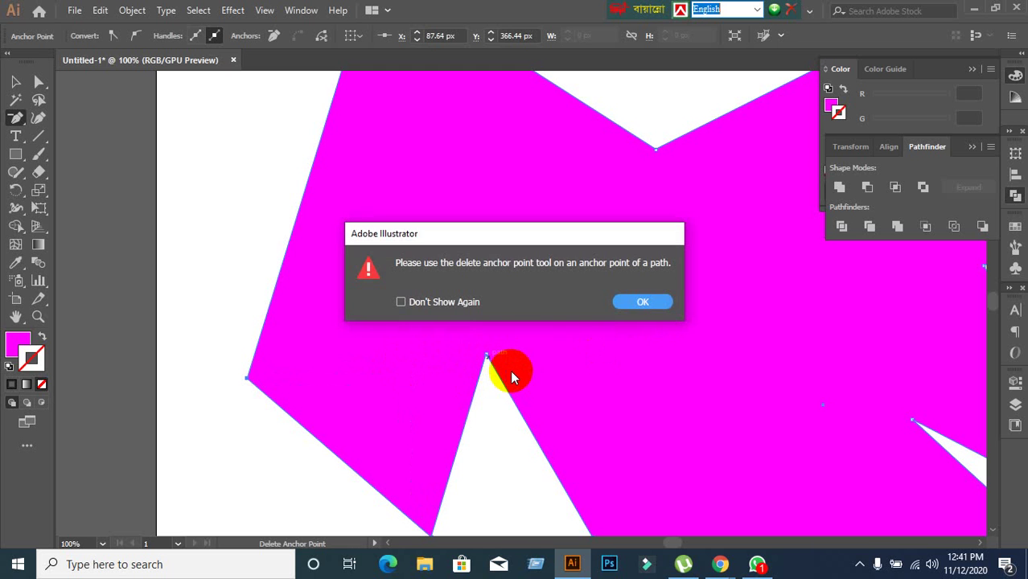
left_click(653, 301)
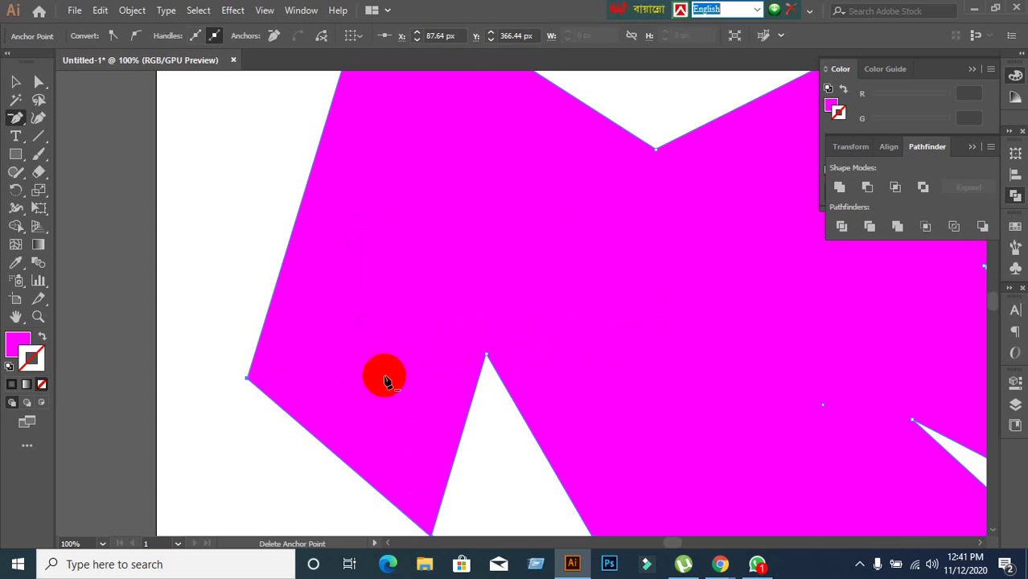
scroll(385, 379, "up", 3)
left_click(690, 323)
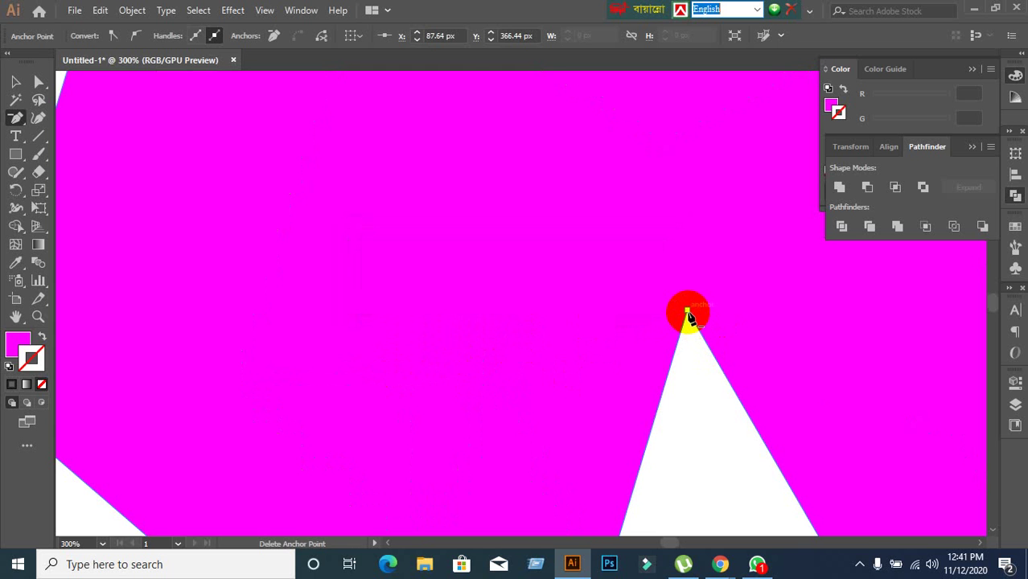
left_click(687, 312)
Delete the two anchors along the lower-left edge between the small downward spike's tip and the bottommost tip
scroll(700, 337, "down", 6)
left_click_drag(718, 395, 517, 263)
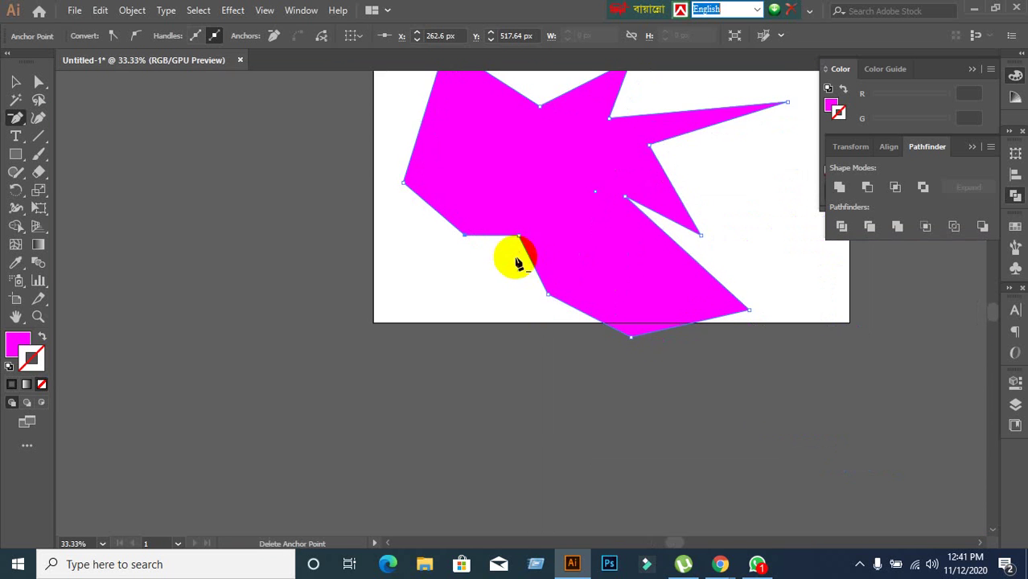
scroll(517, 263, "up", 2)
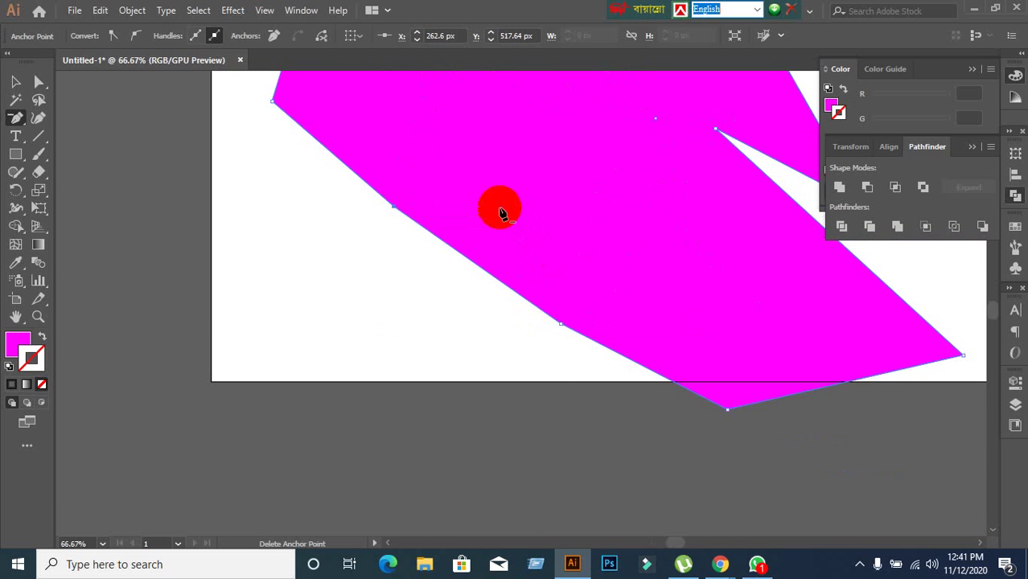
left_click(561, 326)
scroll(419, 313, "up", 1)
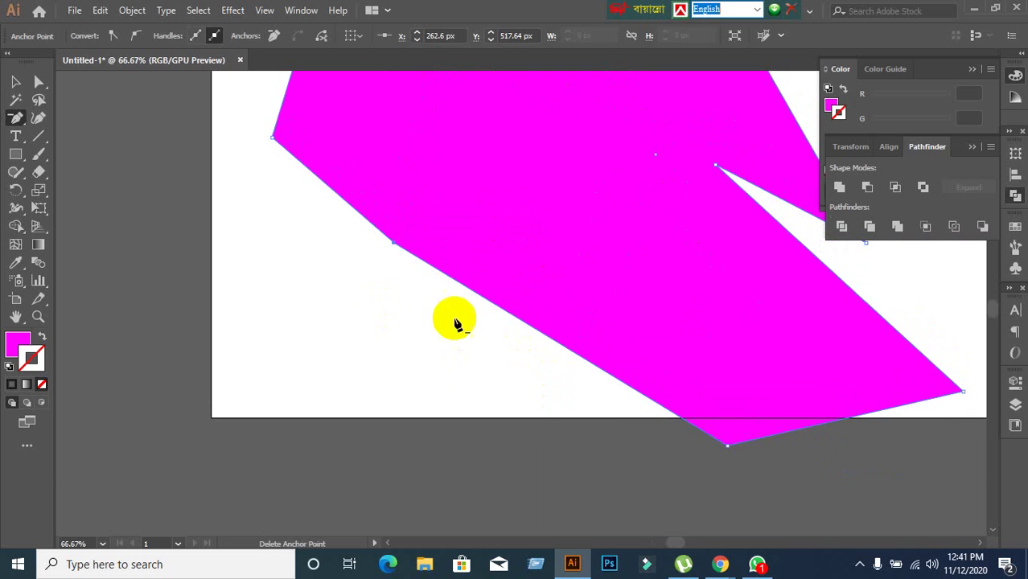
Delete the inner anchor of the narrow lower-right notch and the bottommost tip anchor
left_click_drag(595, 312, 436, 360)
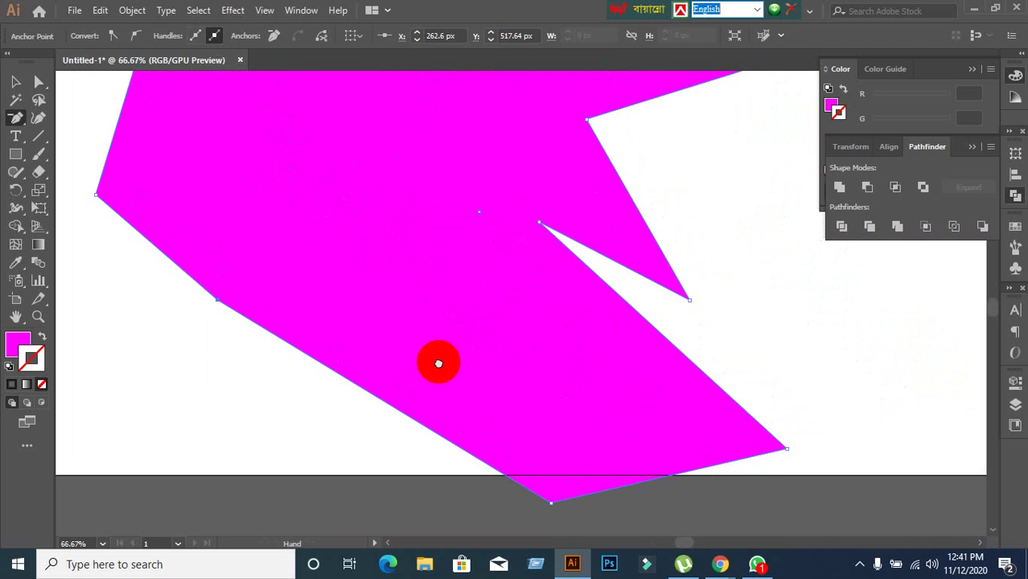
left_click(540, 228)
scroll(605, 404, "down", 2)
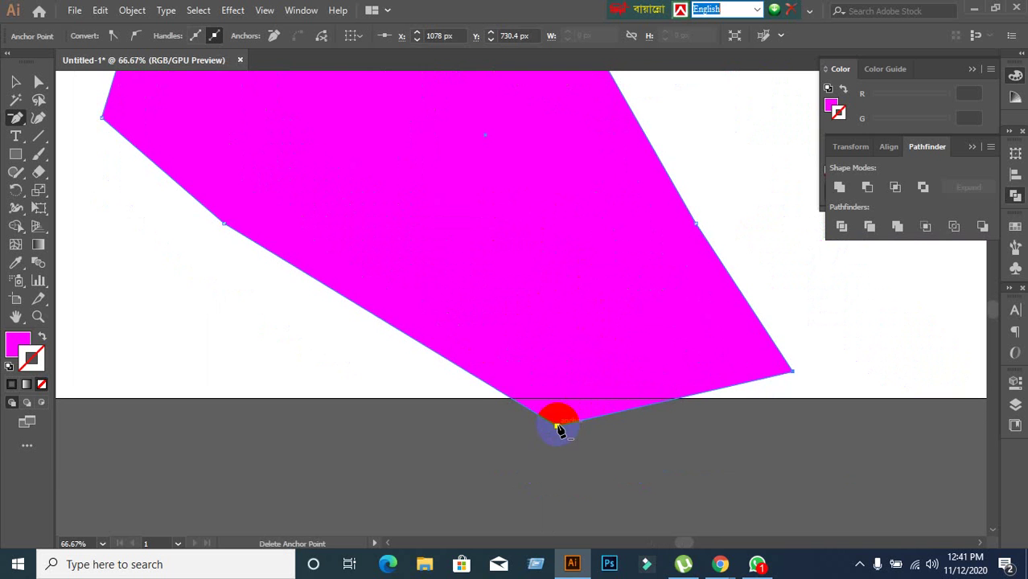
left_click(561, 429)
scroll(551, 418, "up", 6)
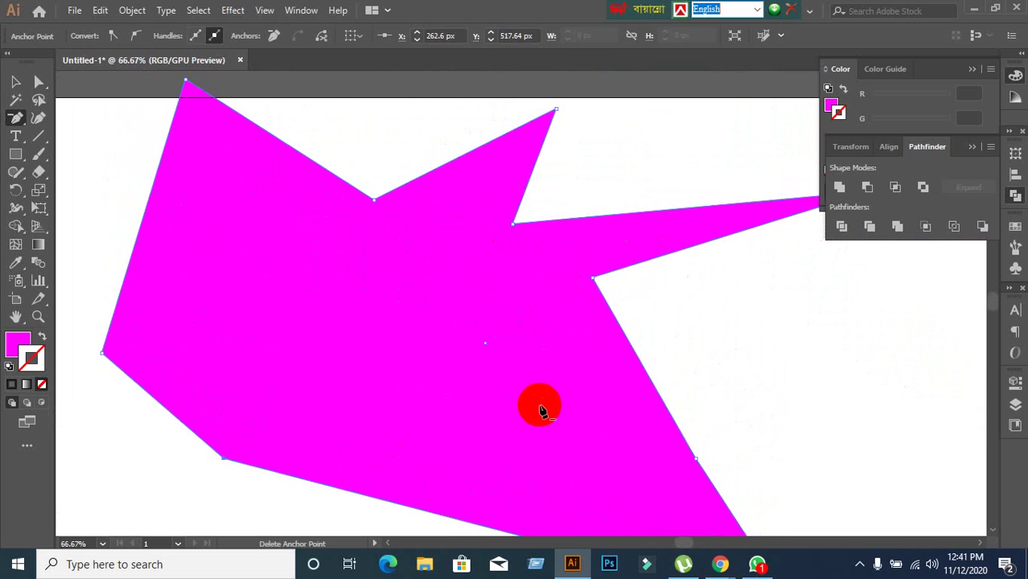
Delete the inner anchor just below the long right spike
left_click_drag(539, 410, 379, 404)
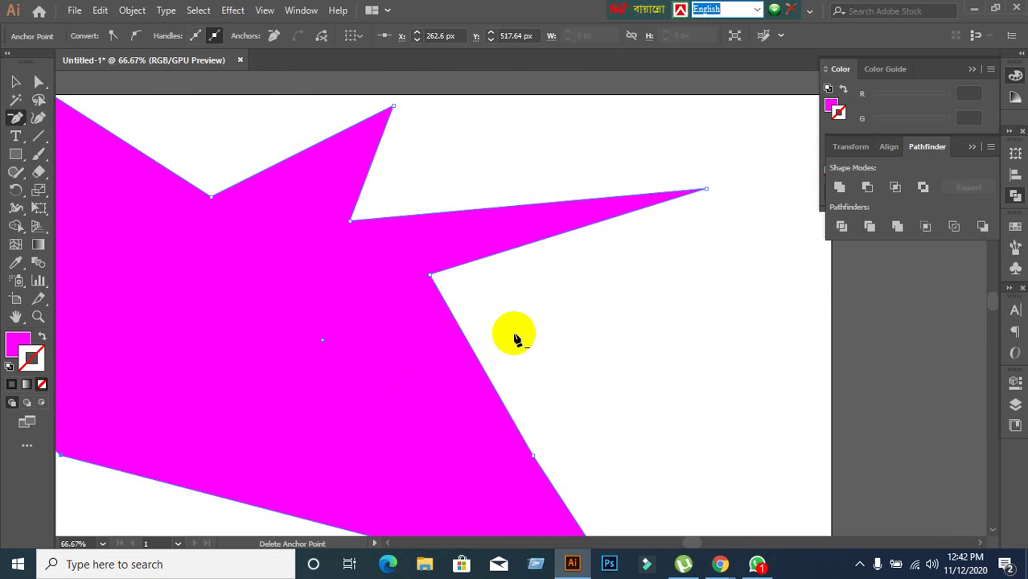
scroll(515, 337, "up", 1)
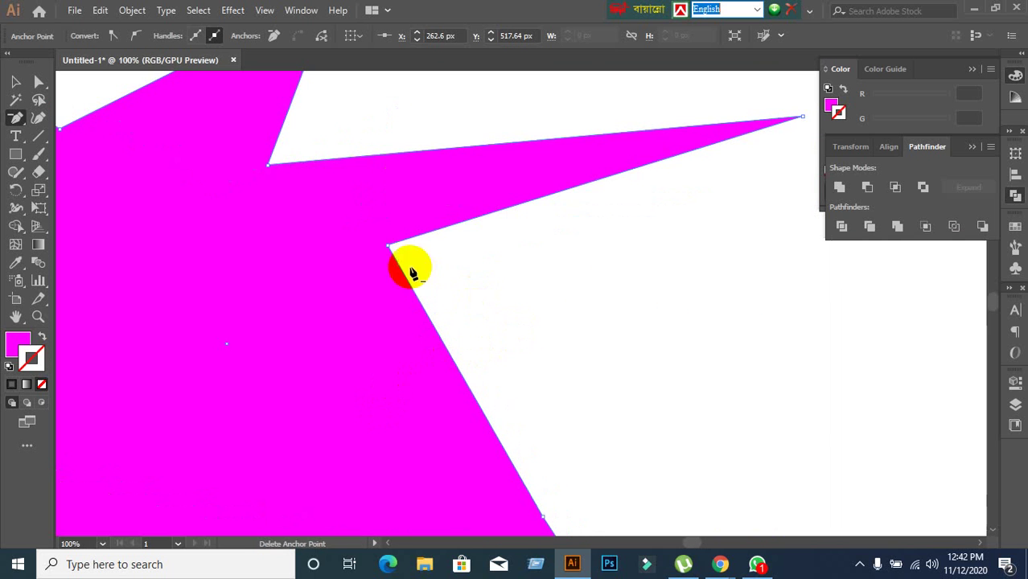
left_click(386, 246)
scroll(530, 299, "down", 2)
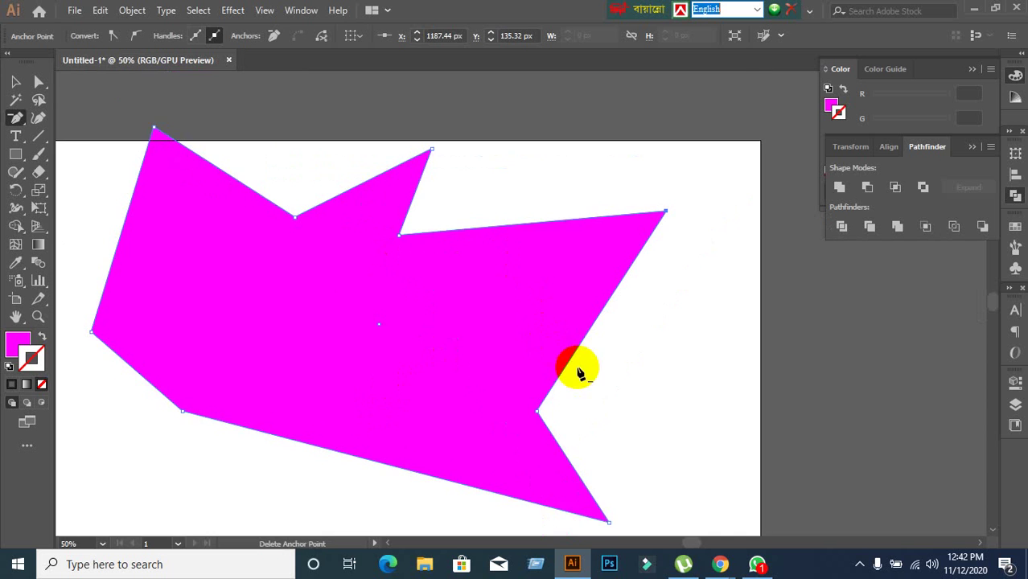
Delete the inner anchor of the right-side notch and the inner anchor of the notch above the long right spike
scroll(546, 362, "down", 1)
scroll(531, 360, "right", 1)
scroll(497, 366, "up", 1)
left_click(455, 359)
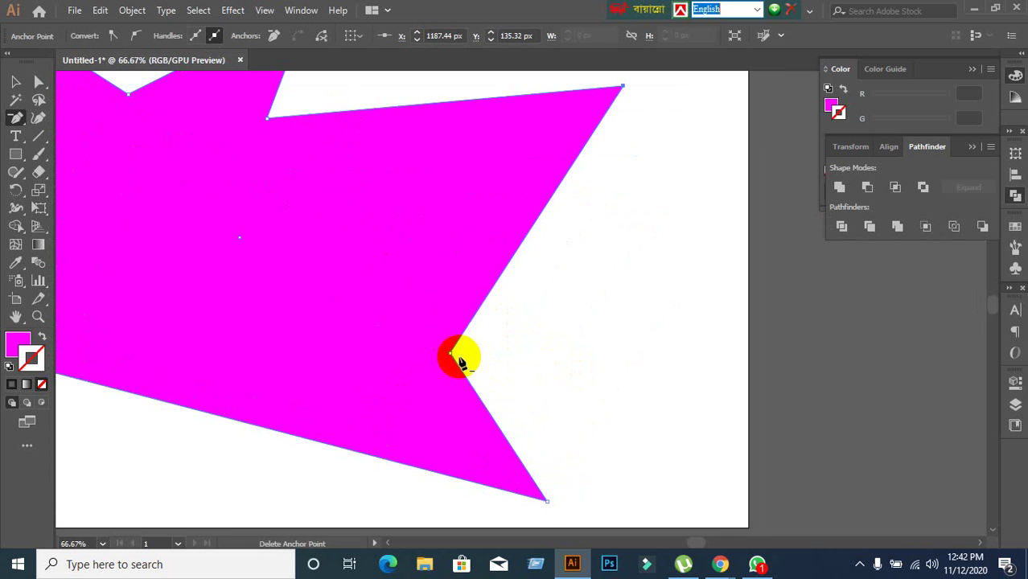
scroll(476, 357, "up", 4)
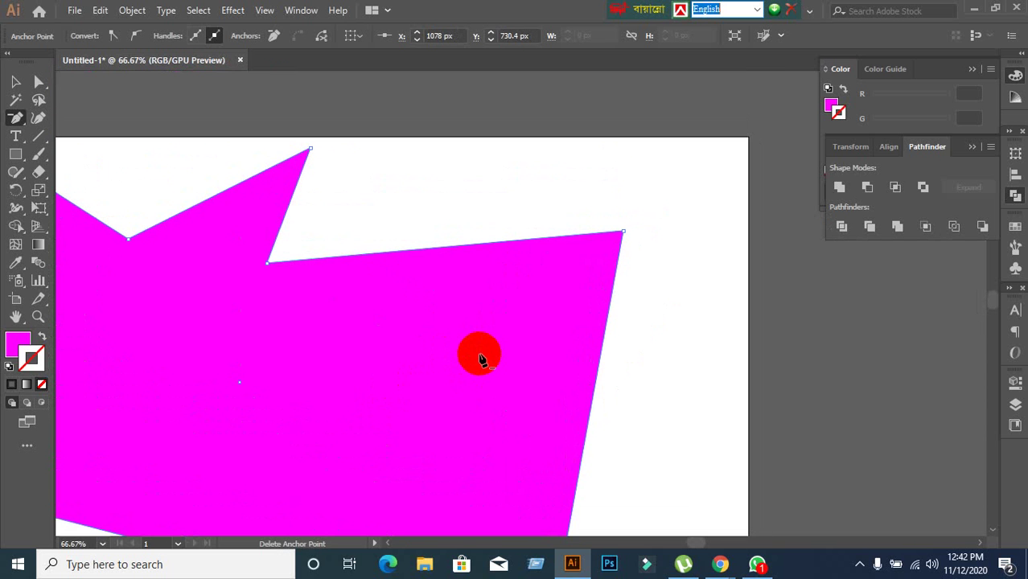
left_click(270, 265)
scroll(271, 268, "down", 2)
scroll(319, 285, "left", 3)
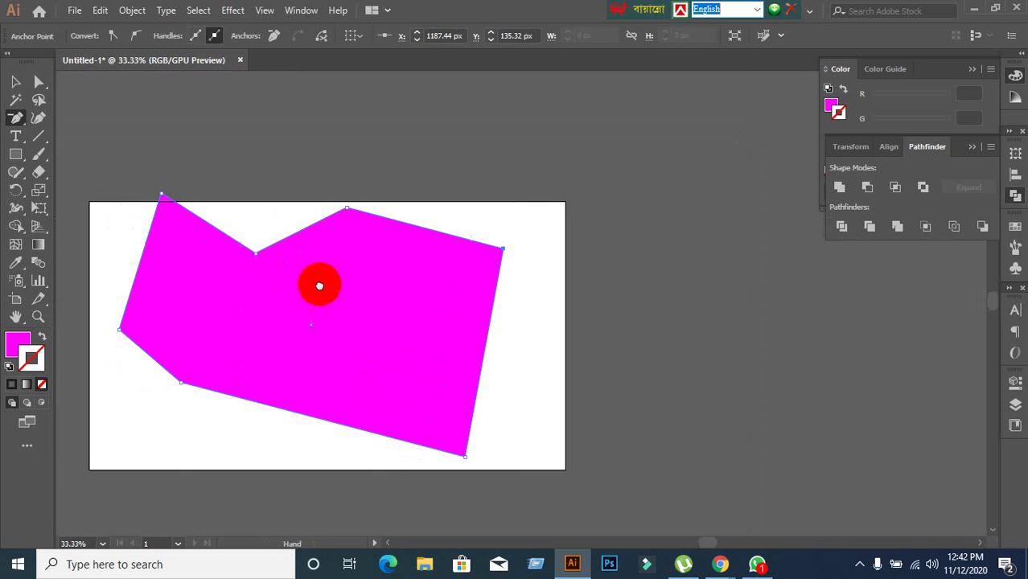
scroll(308, 299, "up", 1)
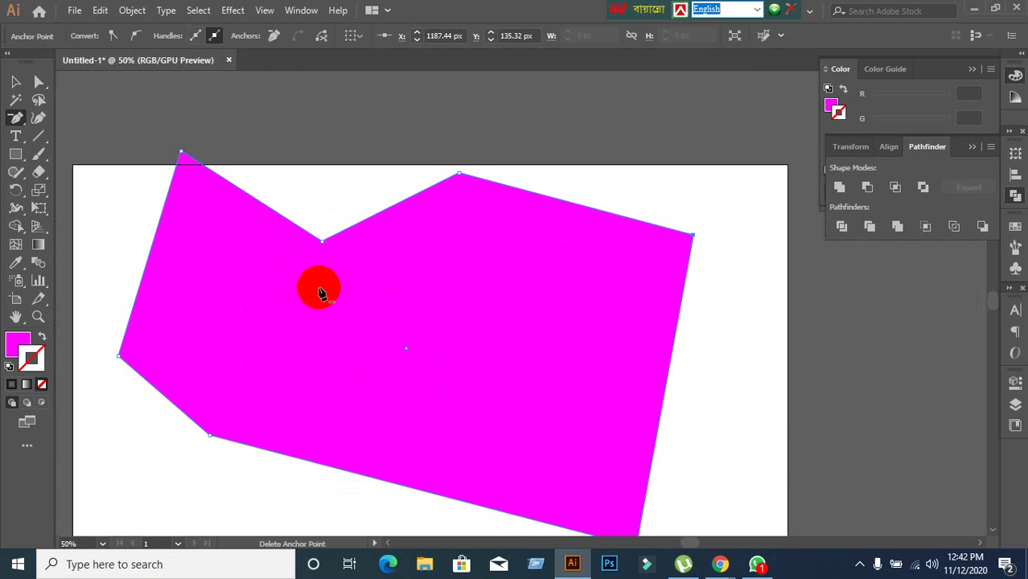
key("plus")
left_click(346, 342)
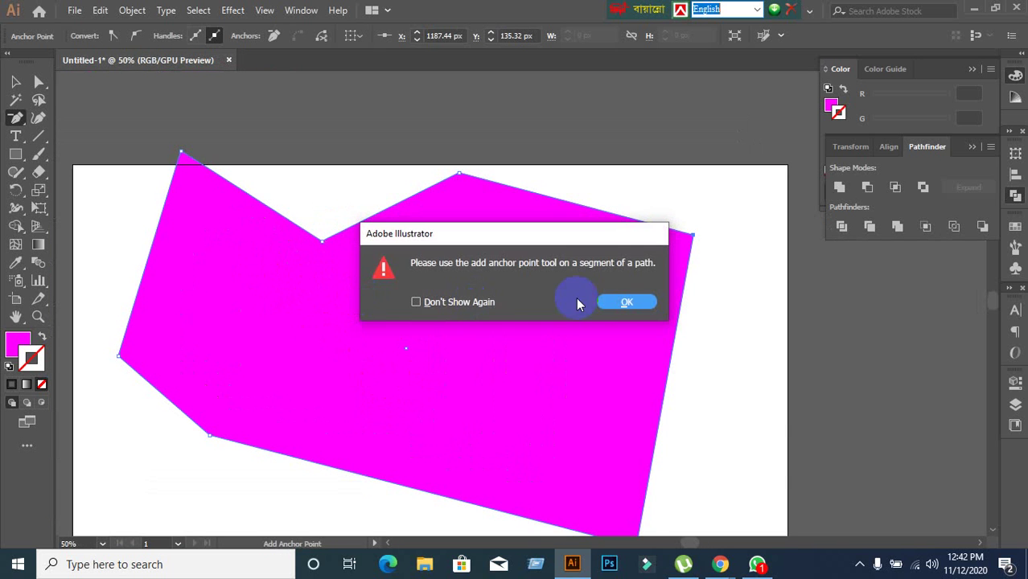
left_click(625, 303)
key("minus")
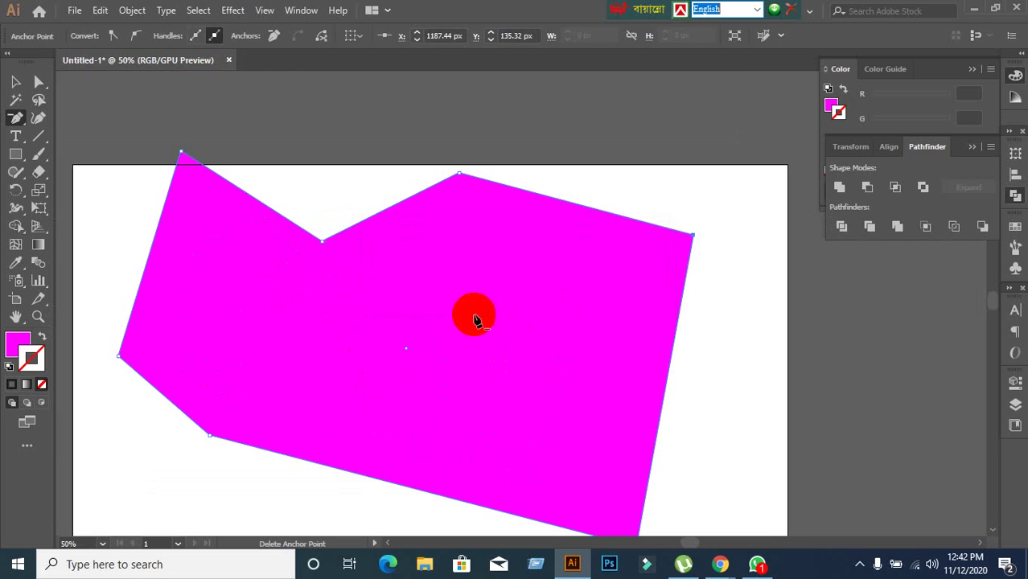
Delete the anchor at the bottom of the top notch and the leftmost corner anchor
left_click(322, 241)
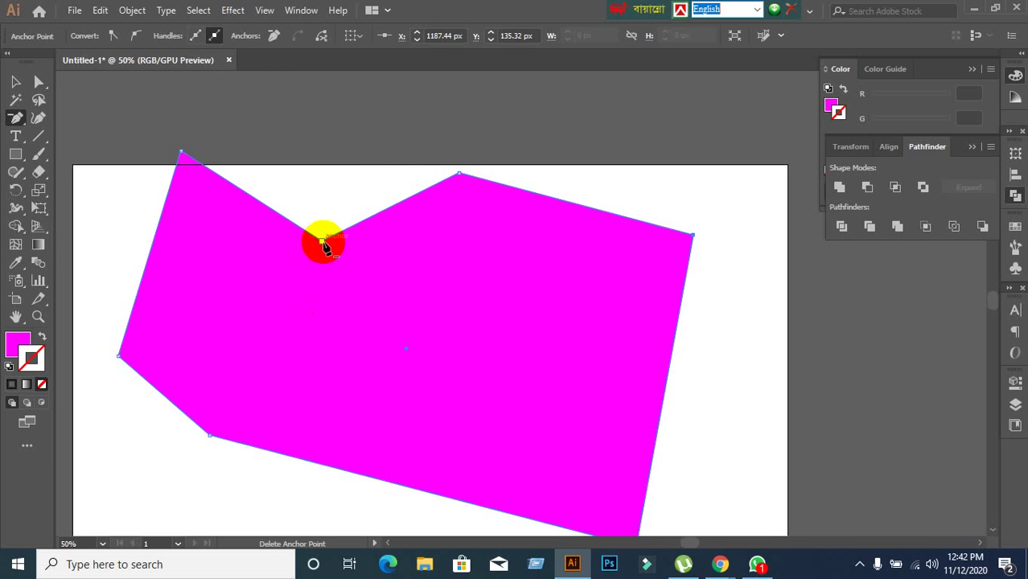
left_click(119, 356)
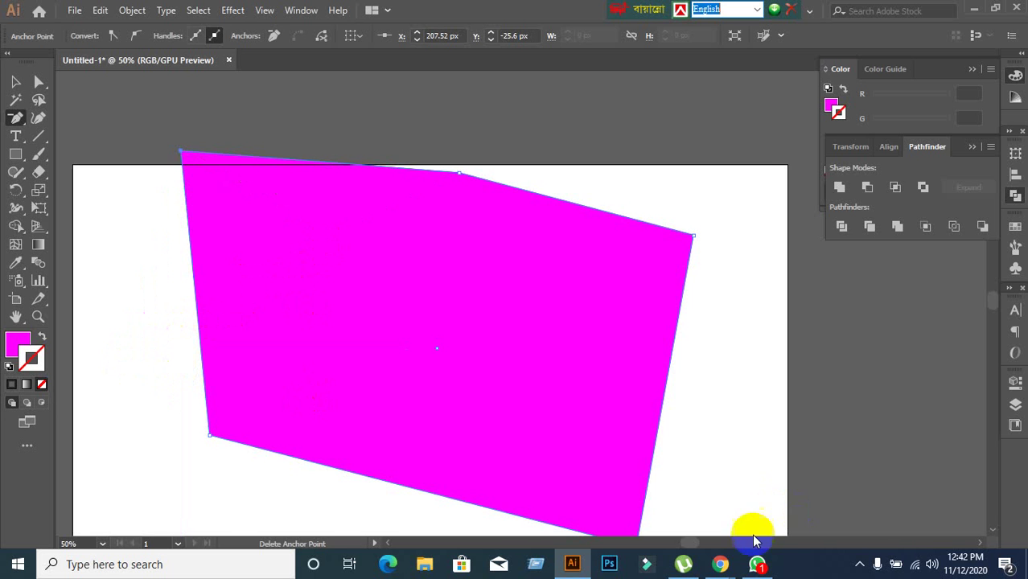
Check the class in the Google Meet window and return to Illustrator
mouse_move(722, 562)
left_click(651, 525)
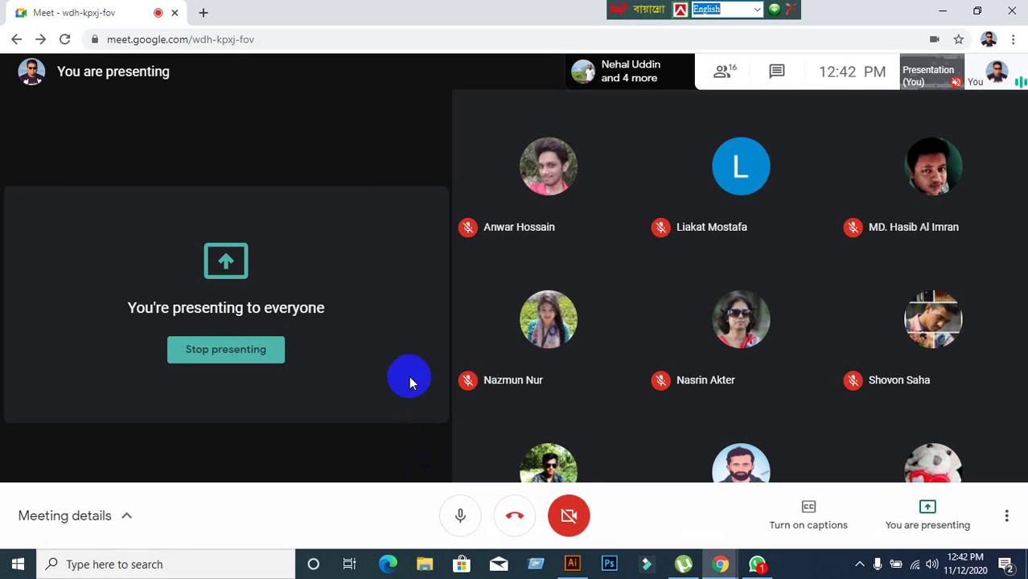
left_click(572, 564)
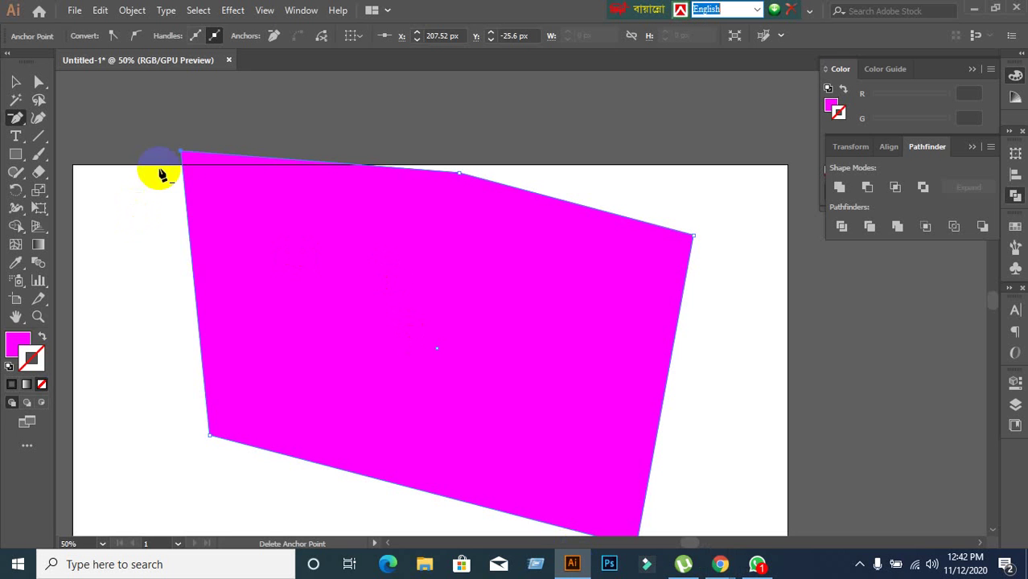
Delete the upper-left tip anchor and the top anchor next to it, reducing the shape to a triangle
left_click(181, 151)
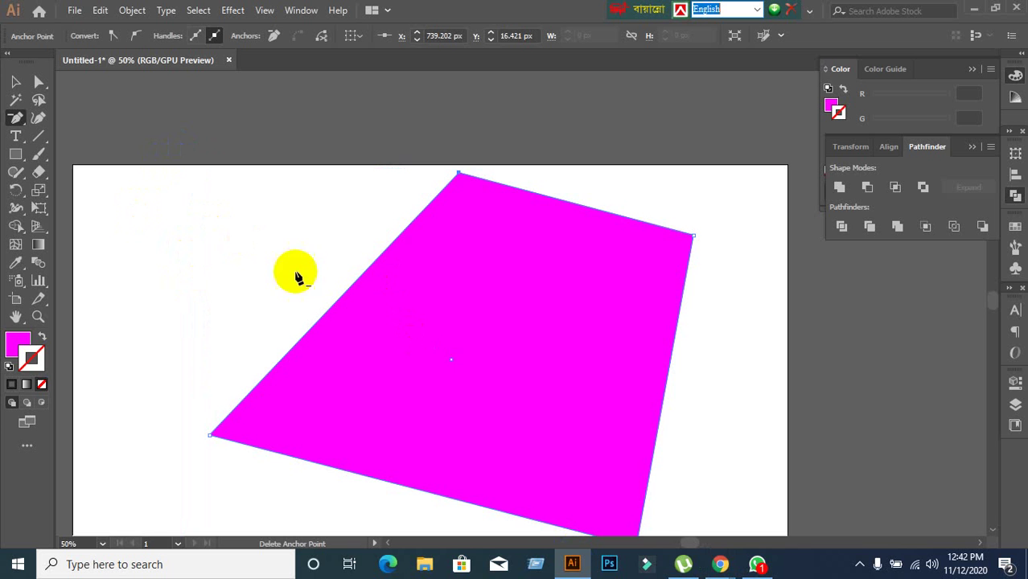
left_click(460, 174)
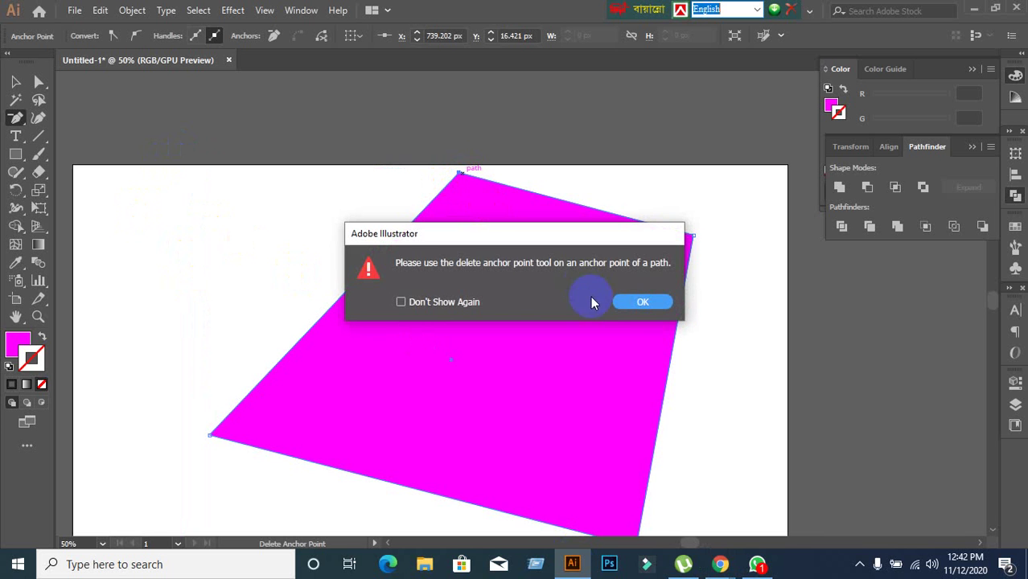
left_click(632, 302)
left_click(459, 174)
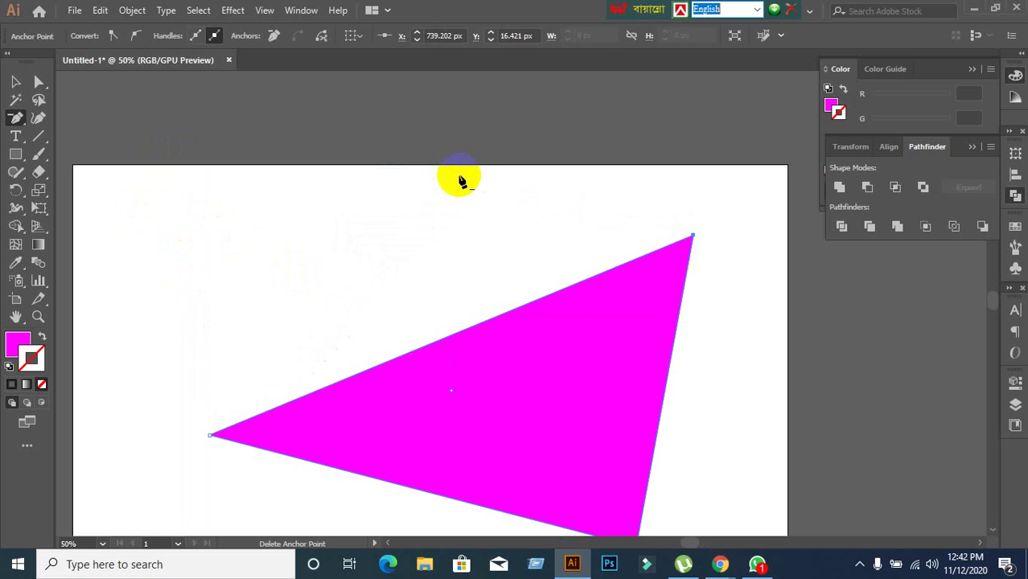
left_click(17, 119)
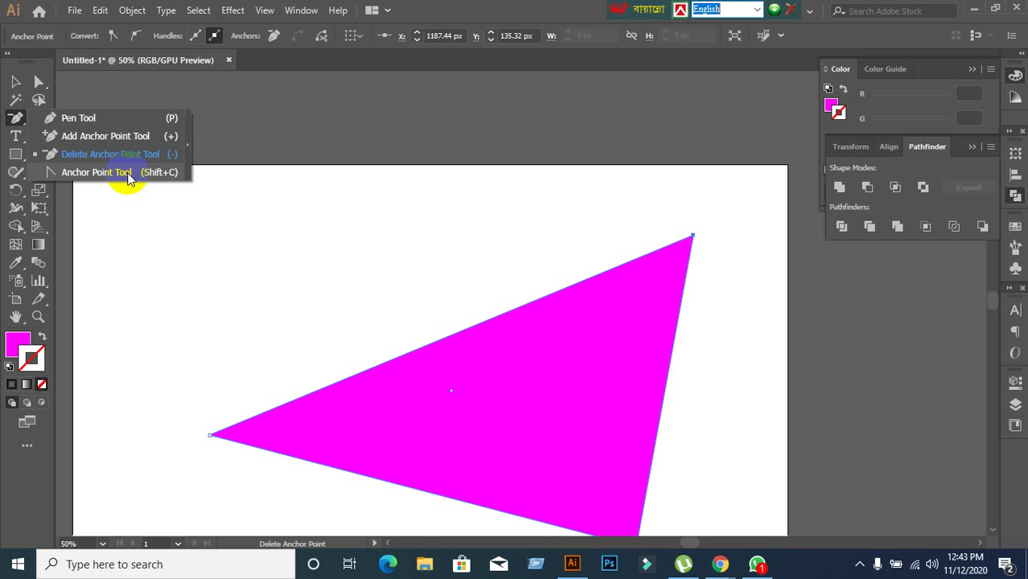
left_click(583, 415)
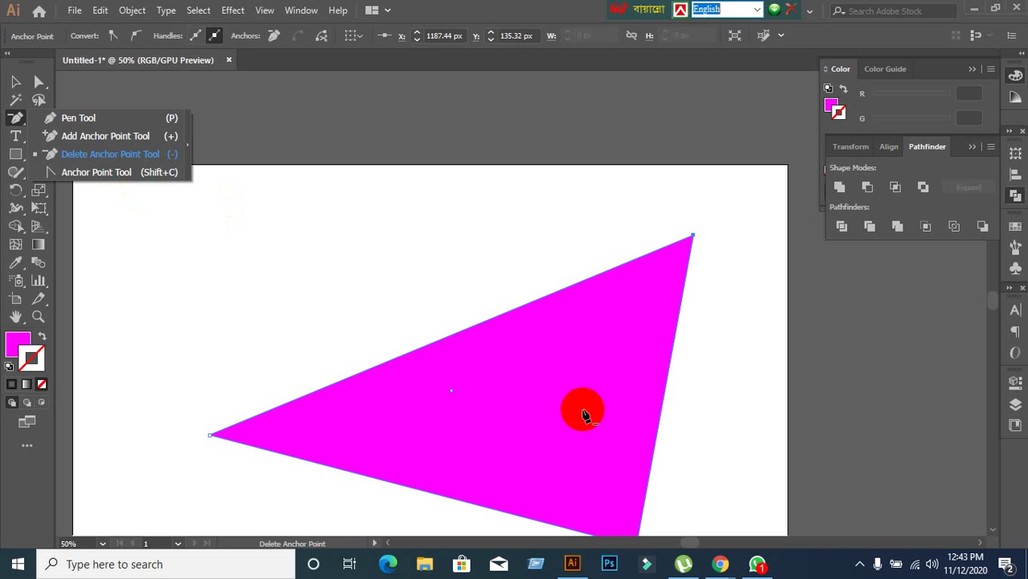
scroll(534, 397, "down", 1)
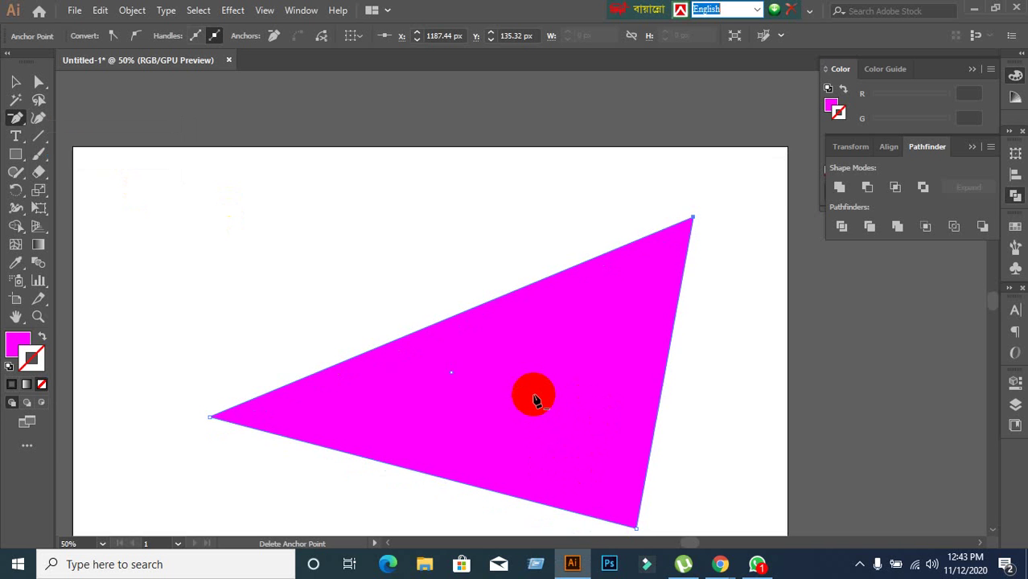
scroll(534, 398, "up", 2)
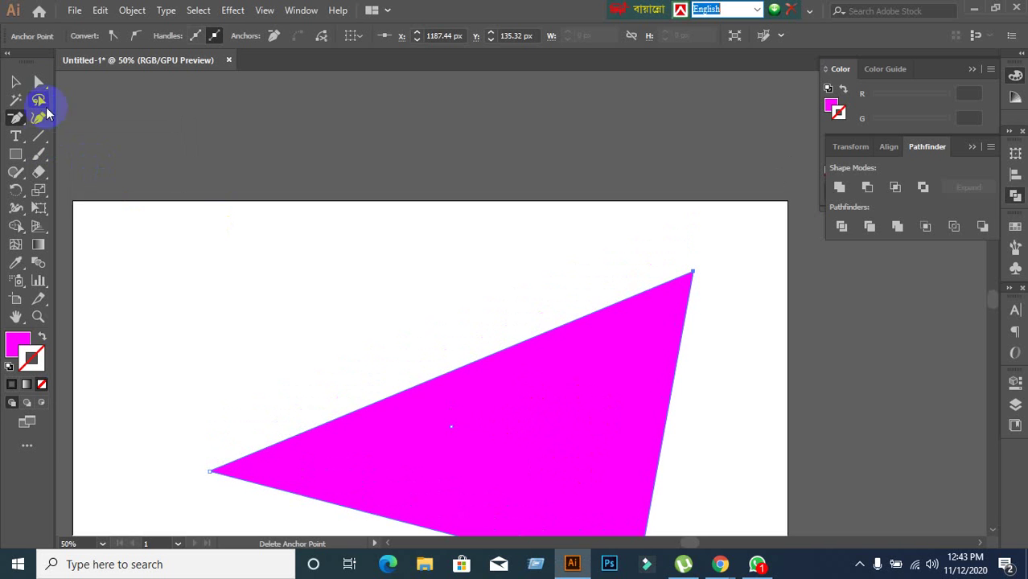
Select the whole magenta triangle and move it slightly upward on the artboard
left_click(17, 82)
left_click(585, 418)
left_click_drag(583, 417, 574, 354)
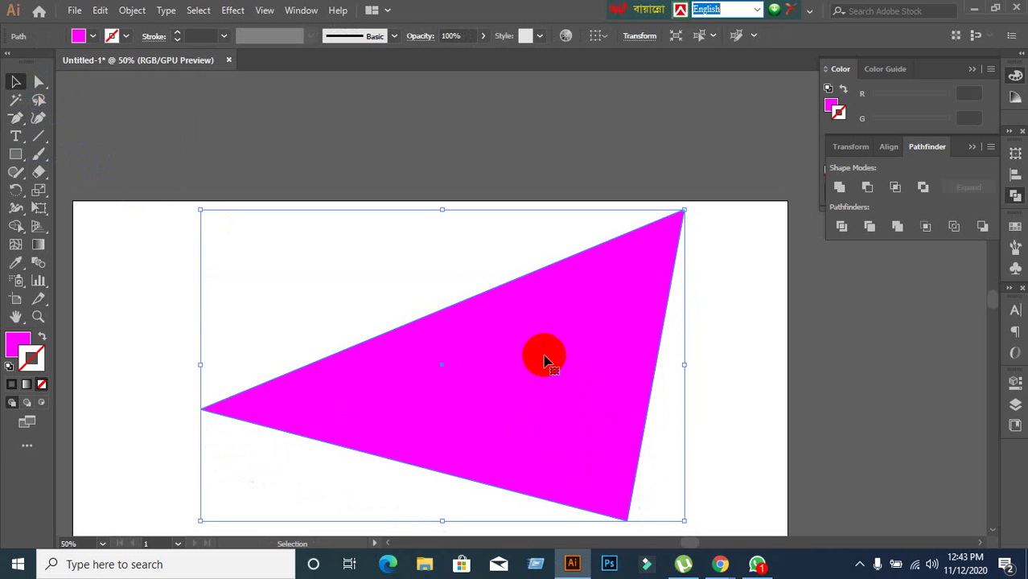
Switch to Google Meet to look at the participants, and go back to the Illustrator drawing
mouse_move(719, 564)
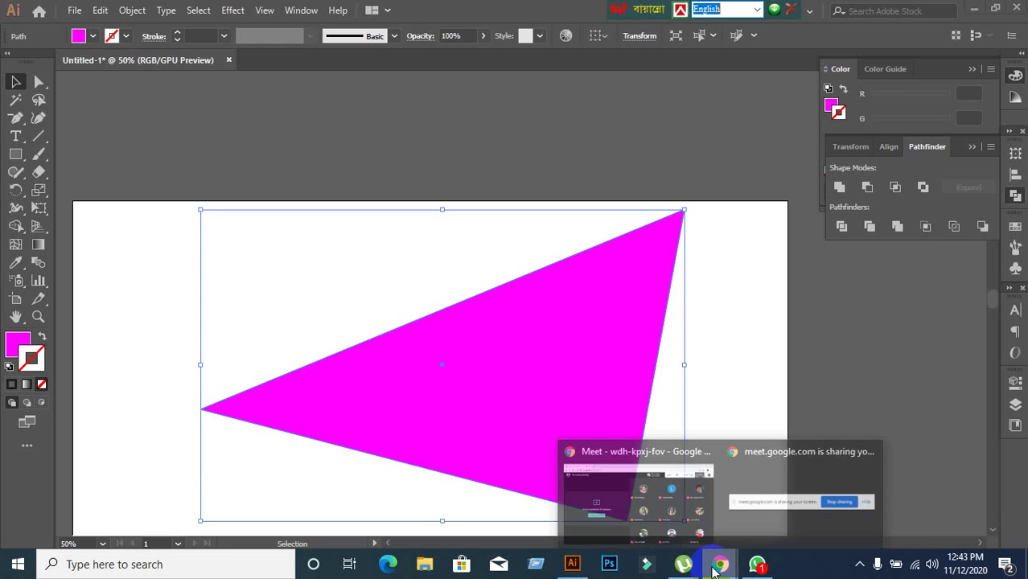
left_click(618, 498)
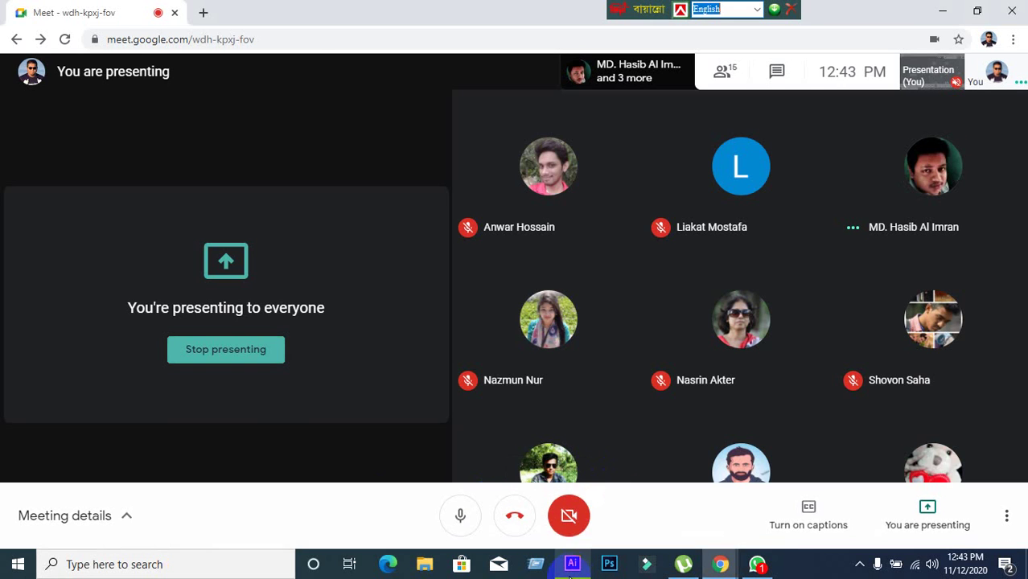
left_click(572, 563)
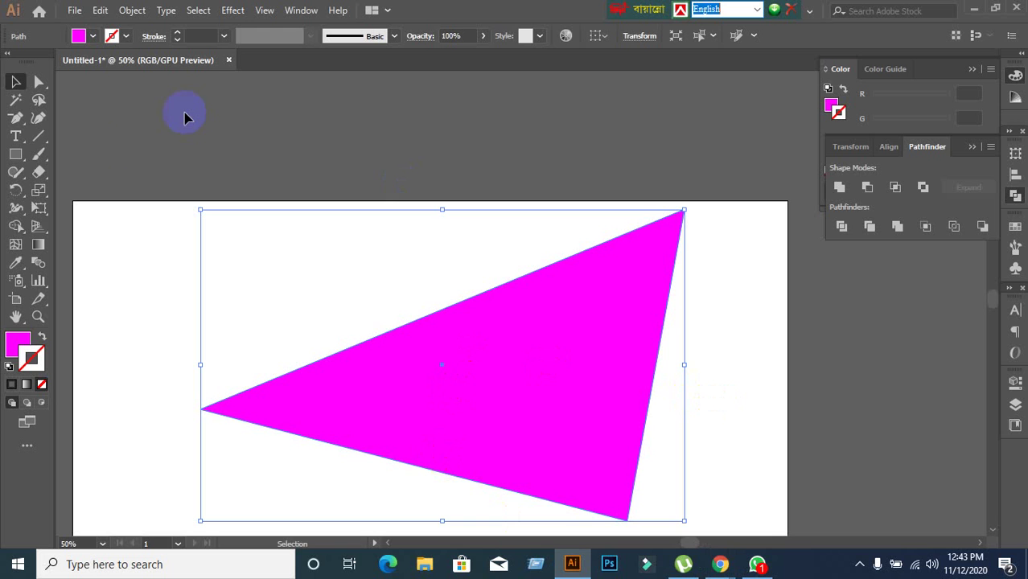
Activate the Anchor Point tool from the Pen tool group while keeping the triangle selected
left_click_drag(23, 121, 86, 172)
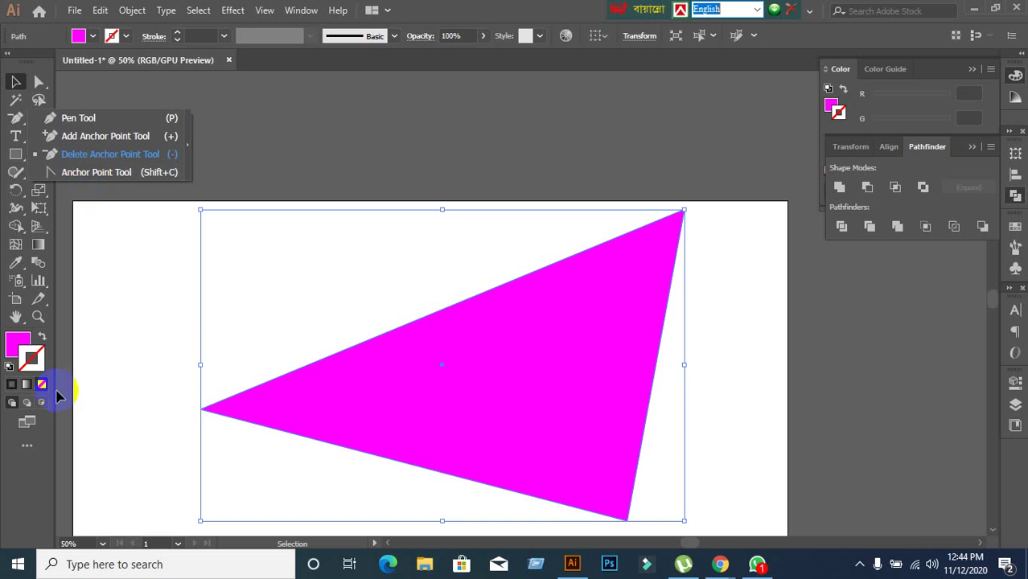
left_click(337, 129)
left_click_drag(283, 224, 537, 481)
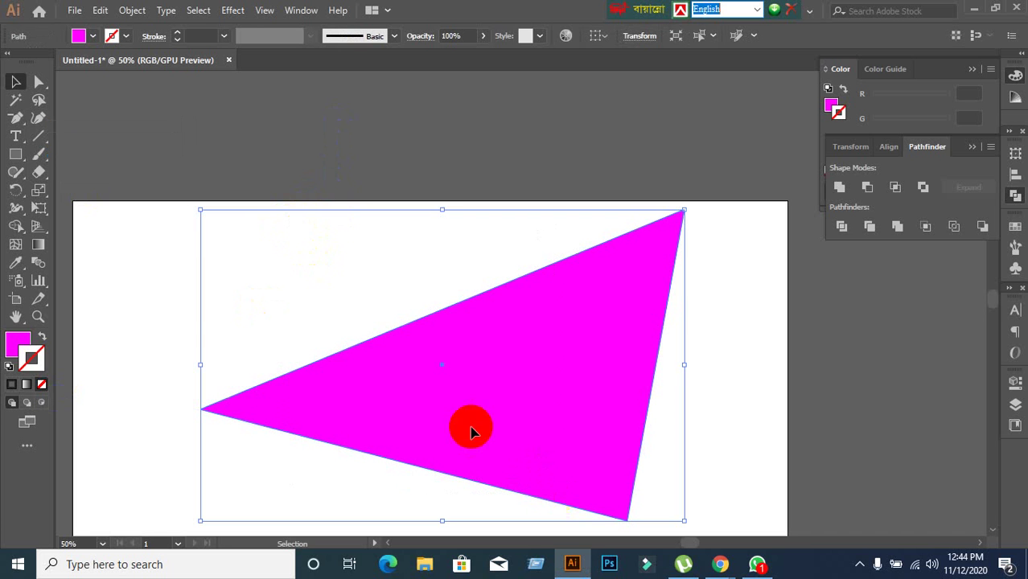
left_click(17, 121)
left_click_drag(23, 128, 72, 169)
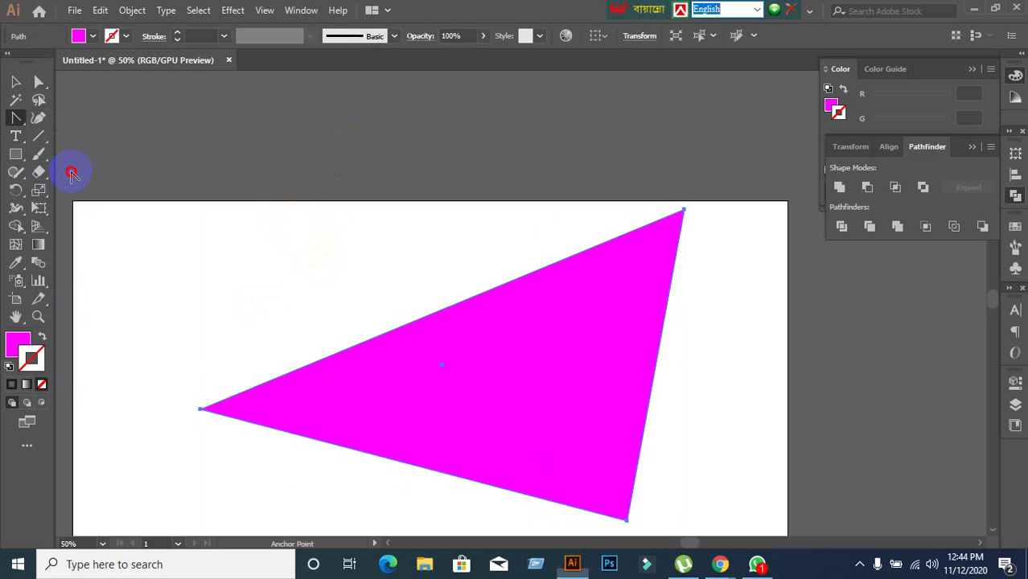
left_click_drag(17, 121, 87, 169)
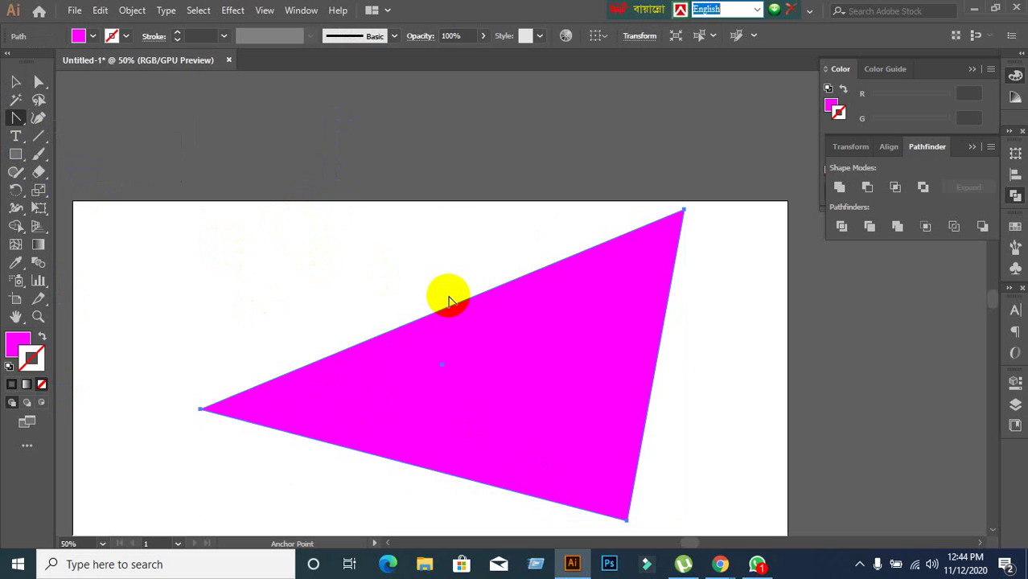
scroll(450, 293, "down", 1)
mouse_move(454, 293)
left_mouse_down()
mouse_move(473, 328)
mouse_move(619, 436)
mouse_move(624, 428)
mouse_move(664, 450)
left_mouse_up()
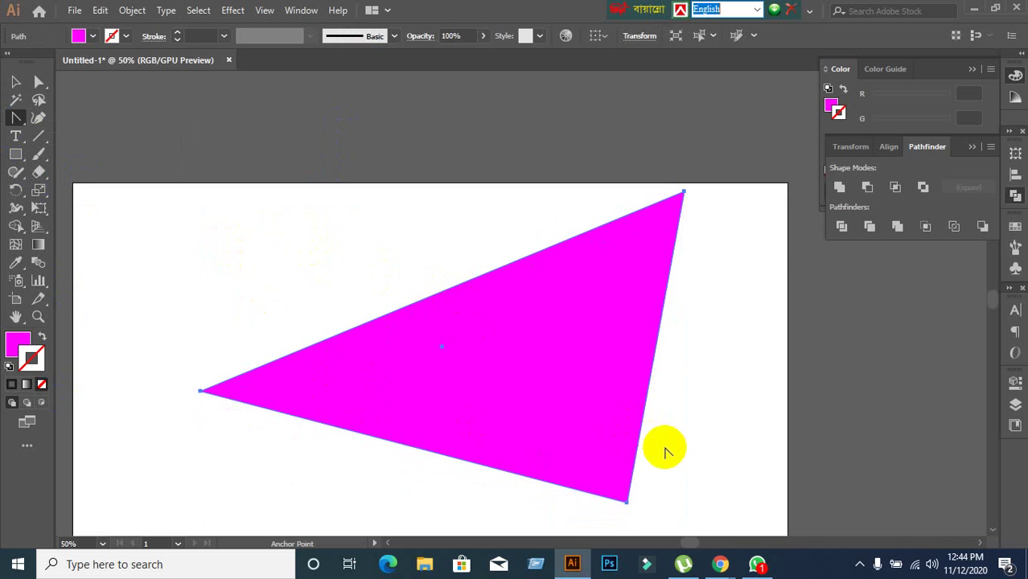
Look at the participants in the Google Meet call and return to the triangle in Illustrator
mouse_move(727, 569)
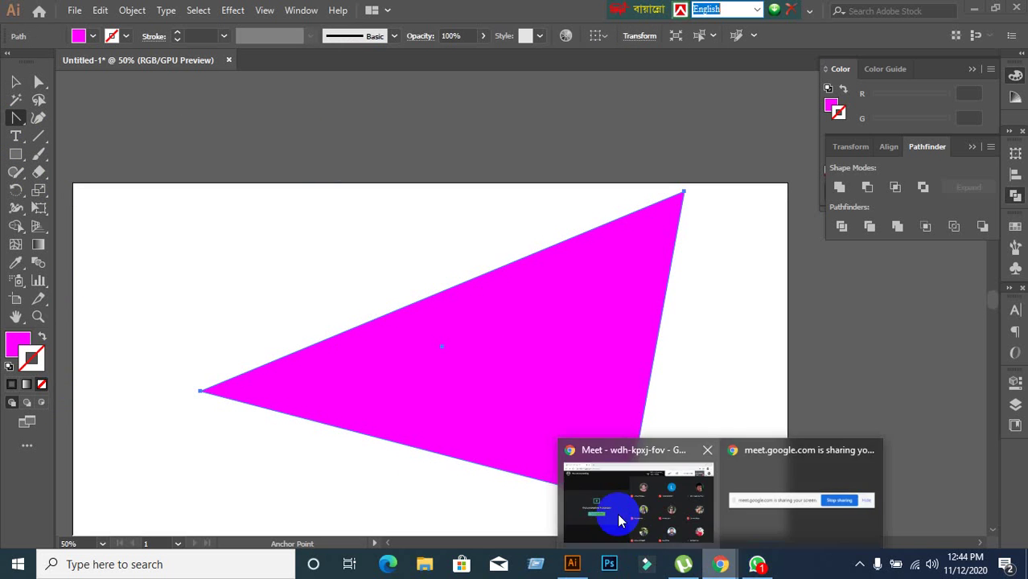
left_click(631, 508)
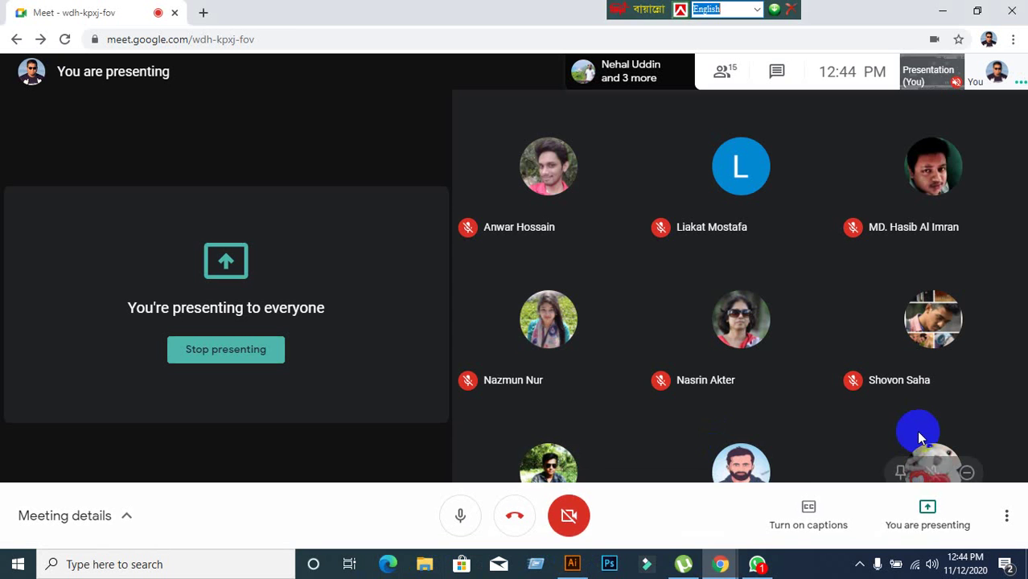
left_click(572, 563)
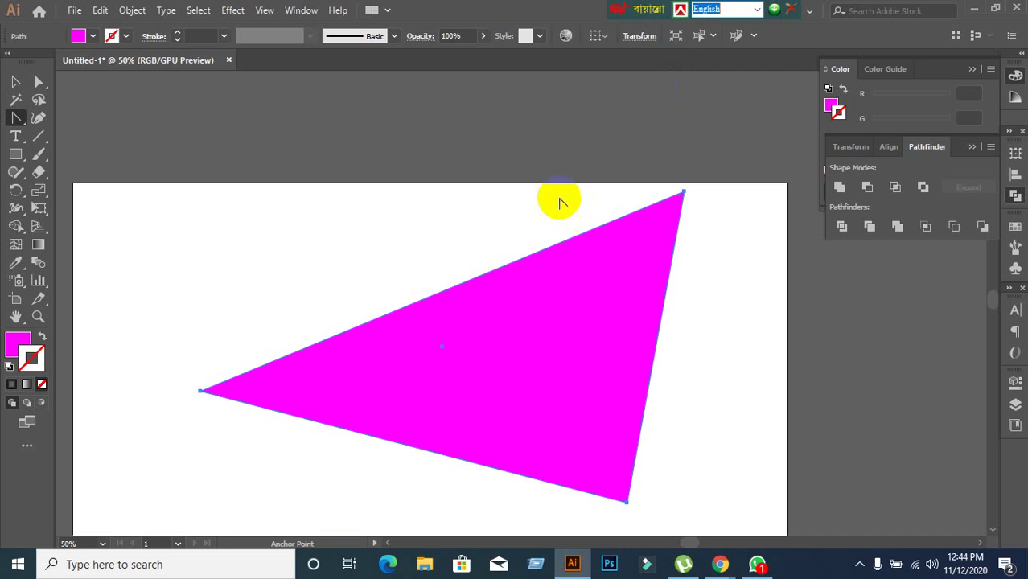
Select the triangle's upper-right corner anchor with the Direct Selection tool
left_click(683, 192)
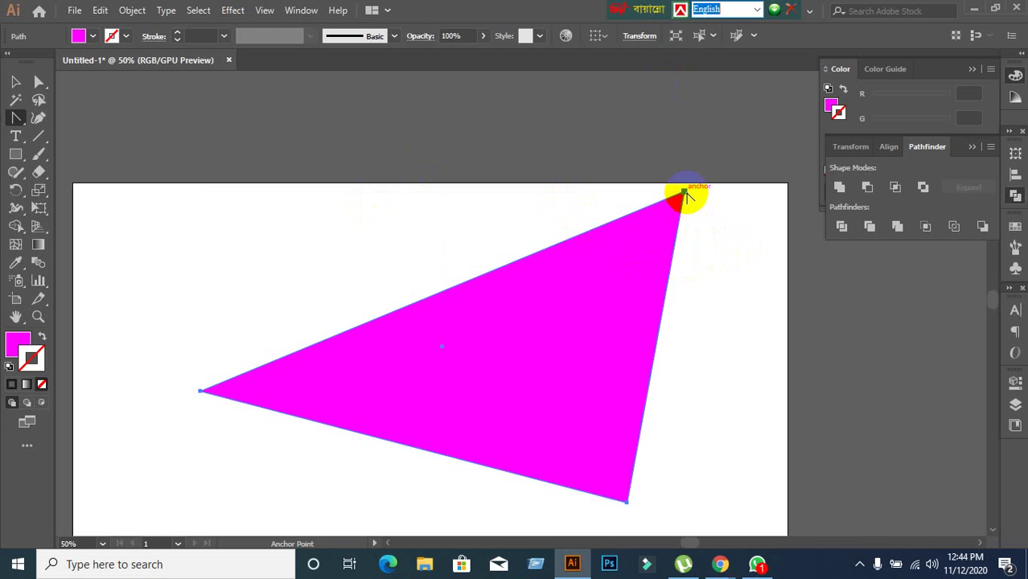
left_click(627, 502)
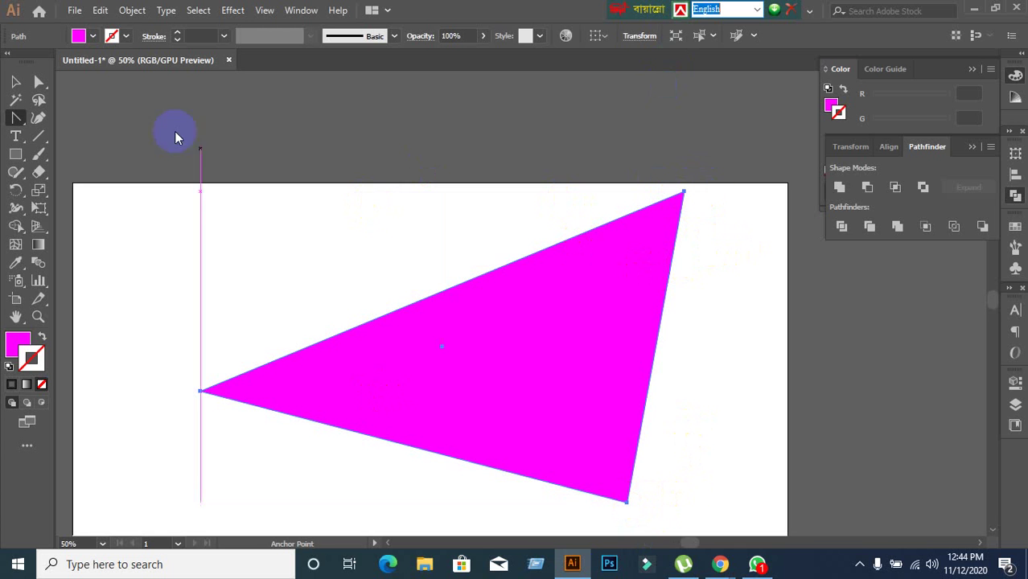
left_click(39, 81)
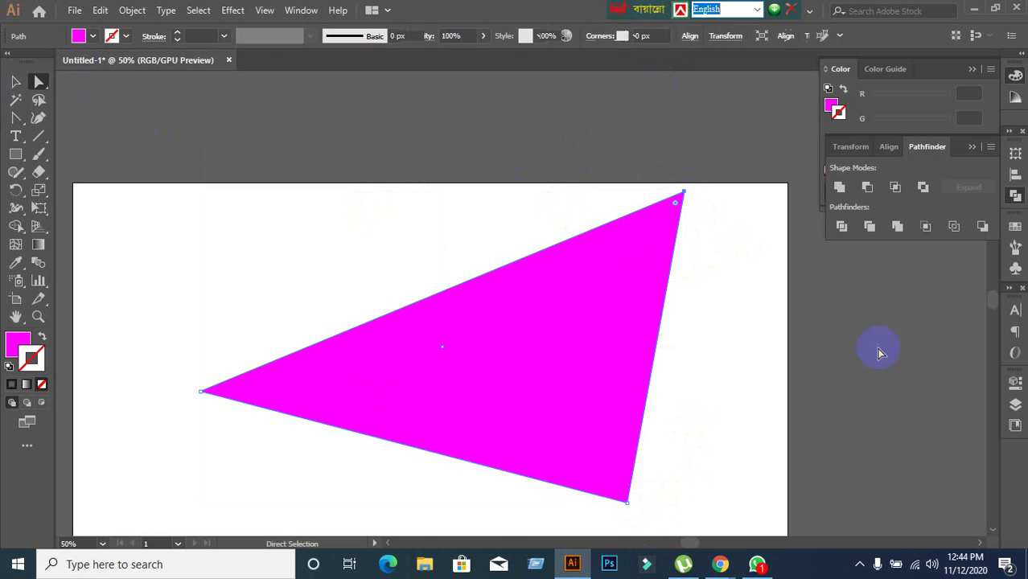
left_click(683, 192)
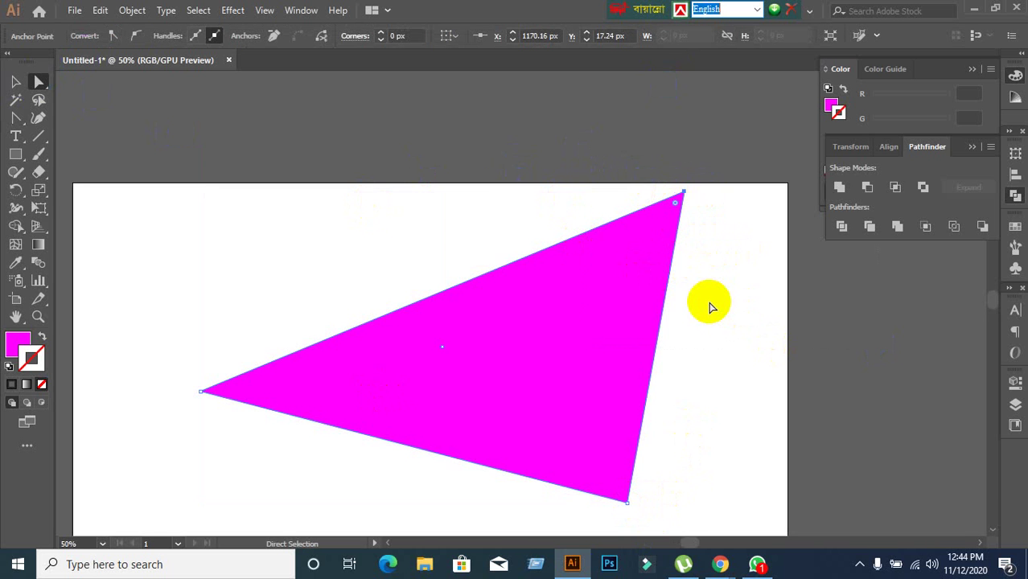
left_click(534, 282)
left_click(630, 368)
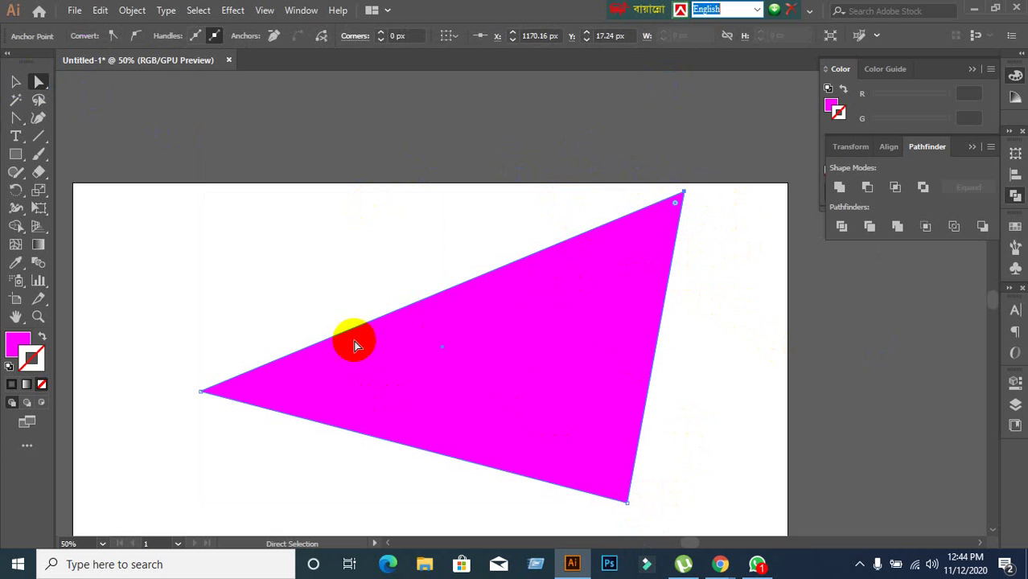
left_click(405, 351)
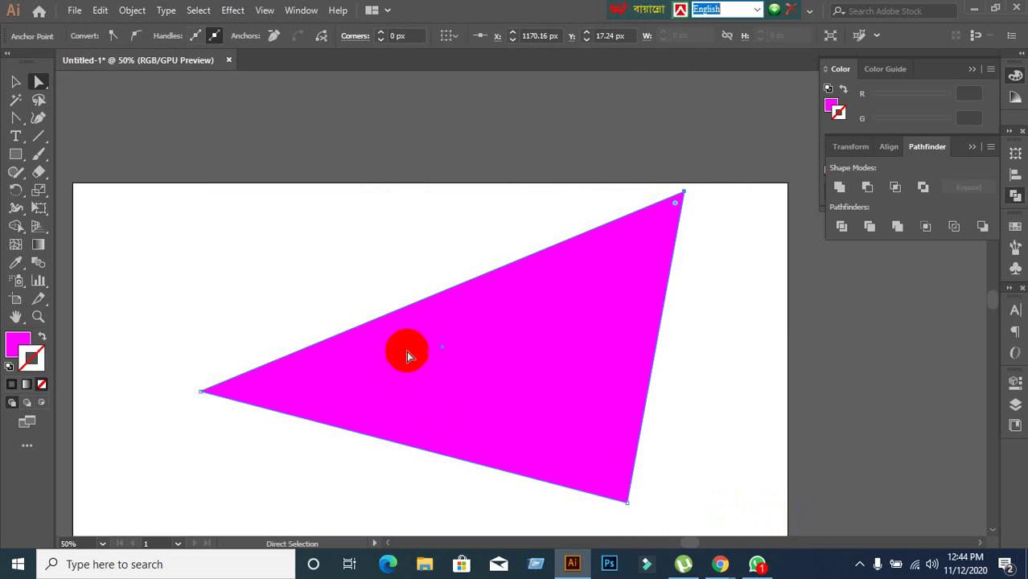
Draw a closed, freeform curved shape with the Pen tool, overlapping the triangle's left corner and the artboard's upper edge
left_click_drag(18, 120, 68, 115)
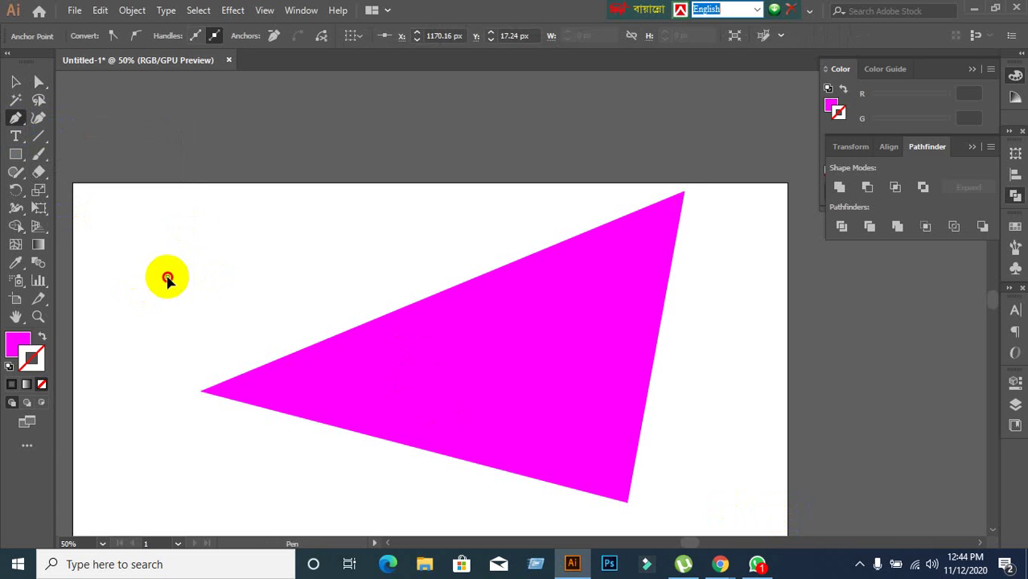
left_click_drag(167, 276, 242, 242)
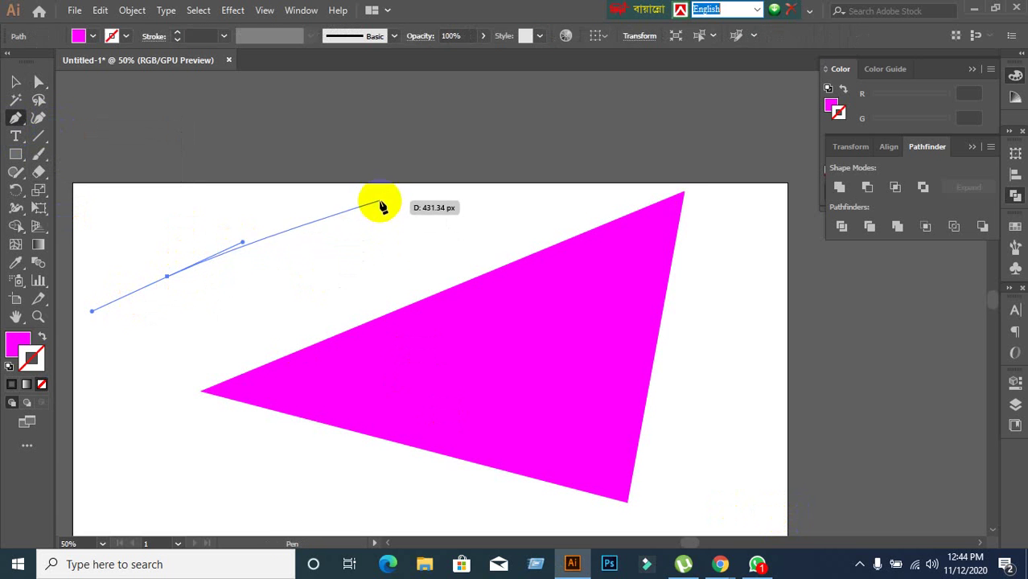
left_click_drag(381, 200, 471, 218)
left_click_drag(317, 264, 225, 316)
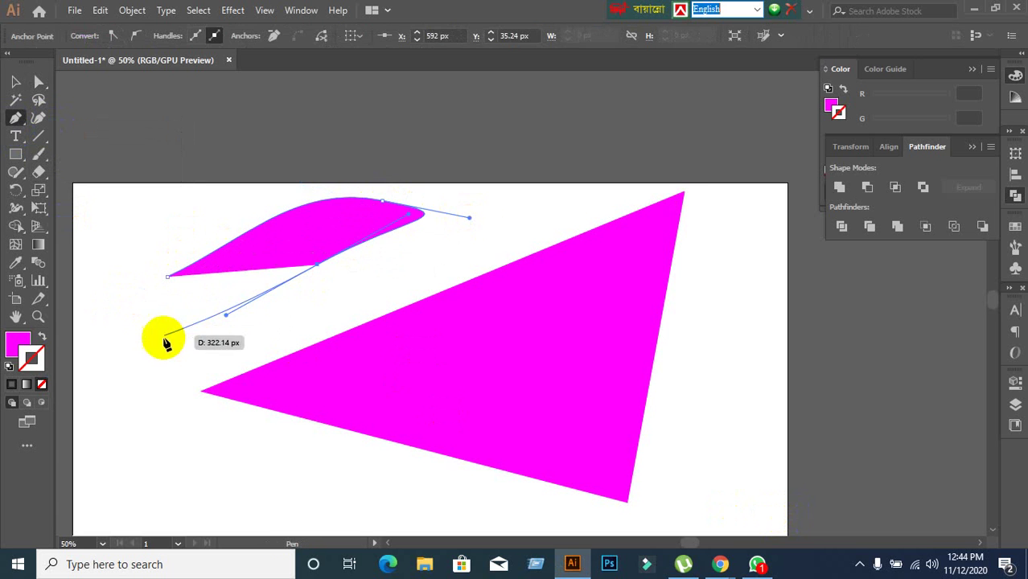
left_click_drag(153, 382, 98, 335)
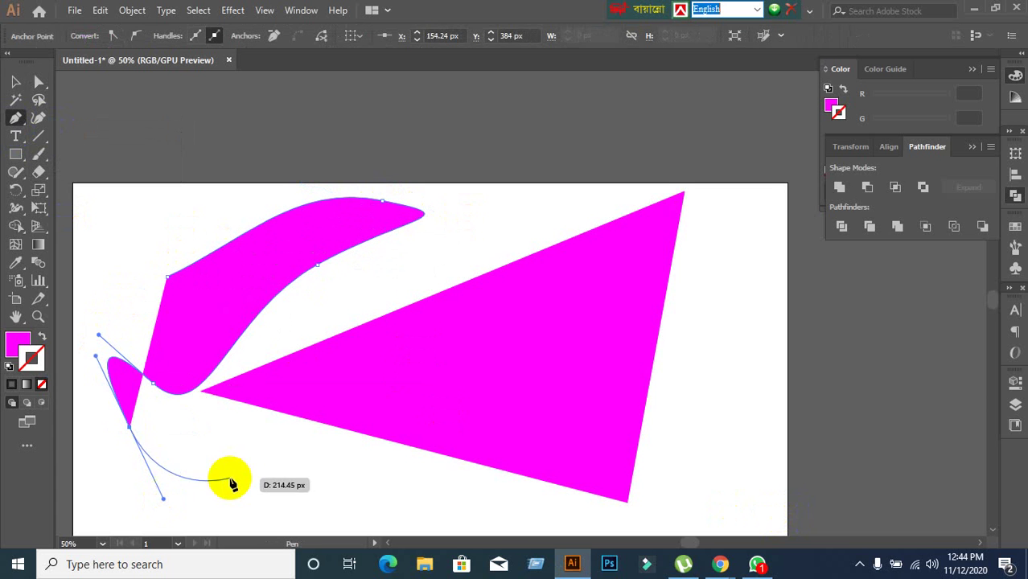
left_click_drag(247, 470, 310, 447)
left_click_drag(415, 267, 476, 198)
left_click_drag(168, 149, 126, 222)
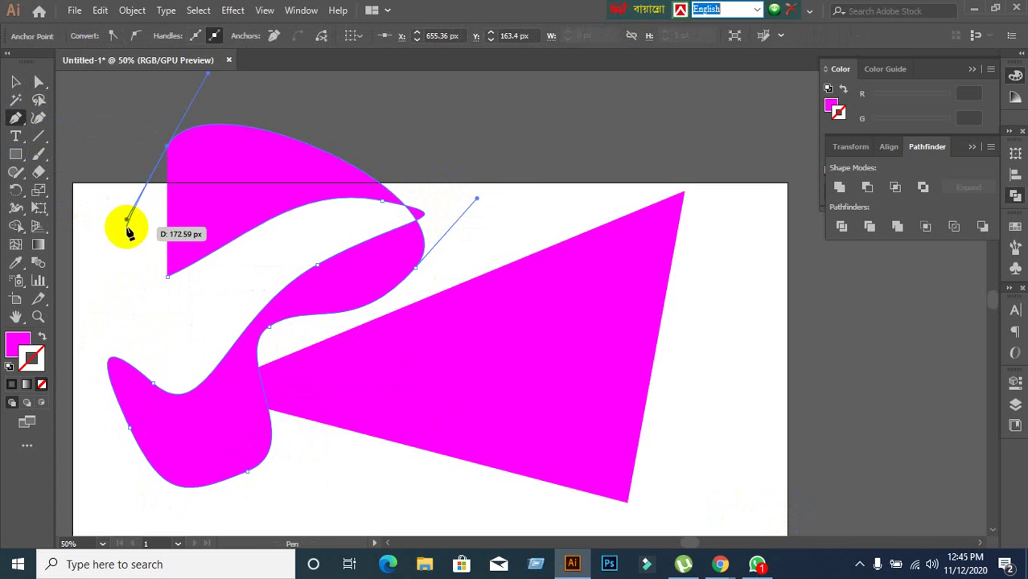
left_click(167, 275)
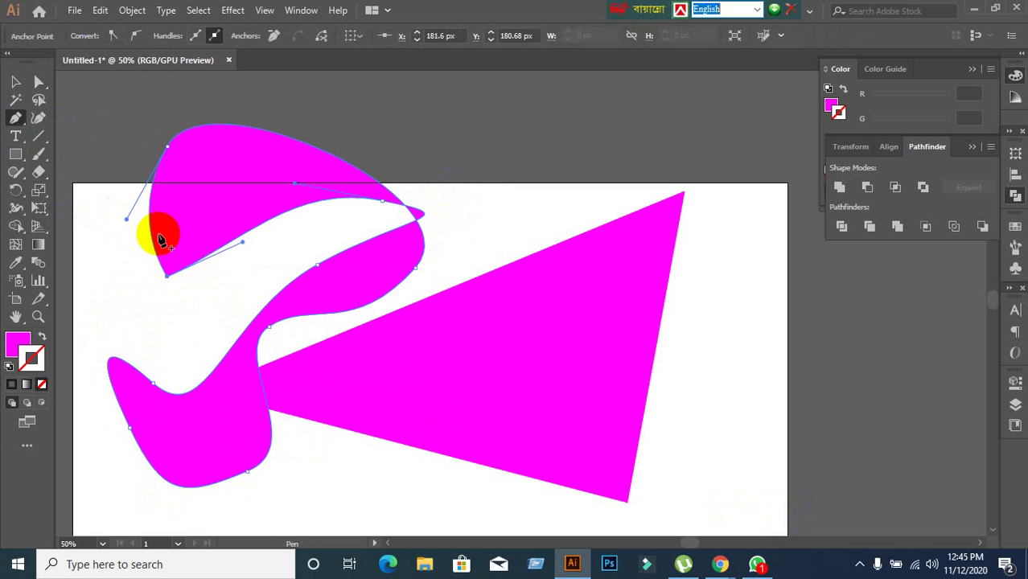
Deselect the freeform curved shape and select it as a whole object with the Selection tool
left_click(39, 81)
left_click(15, 81)
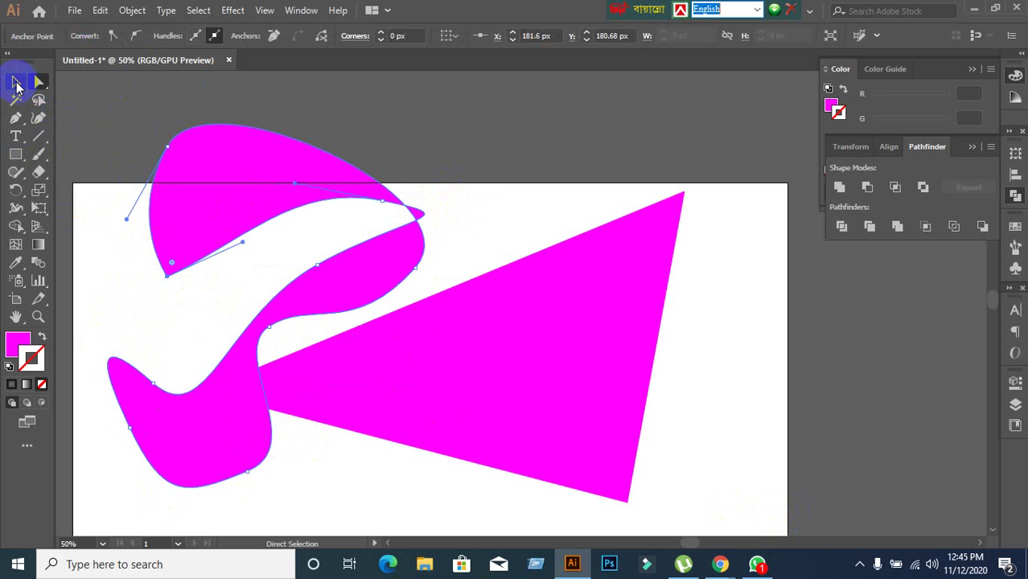
left_click(584, 111)
left_click(288, 184)
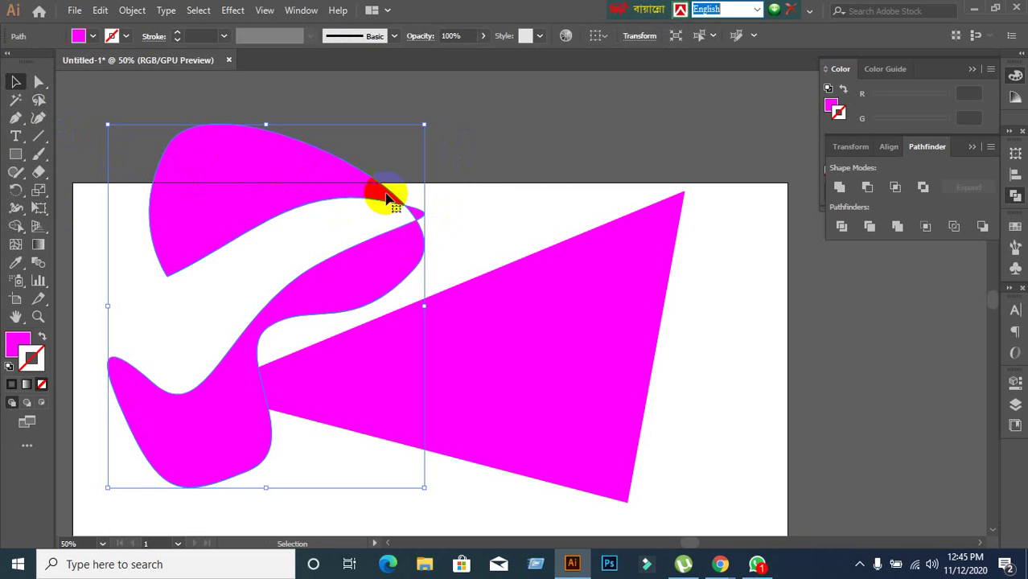
Examine the anchors and direction handles of the freeform curved shape with the Direct Selection tool, and deselect the shape
left_click(38, 81)
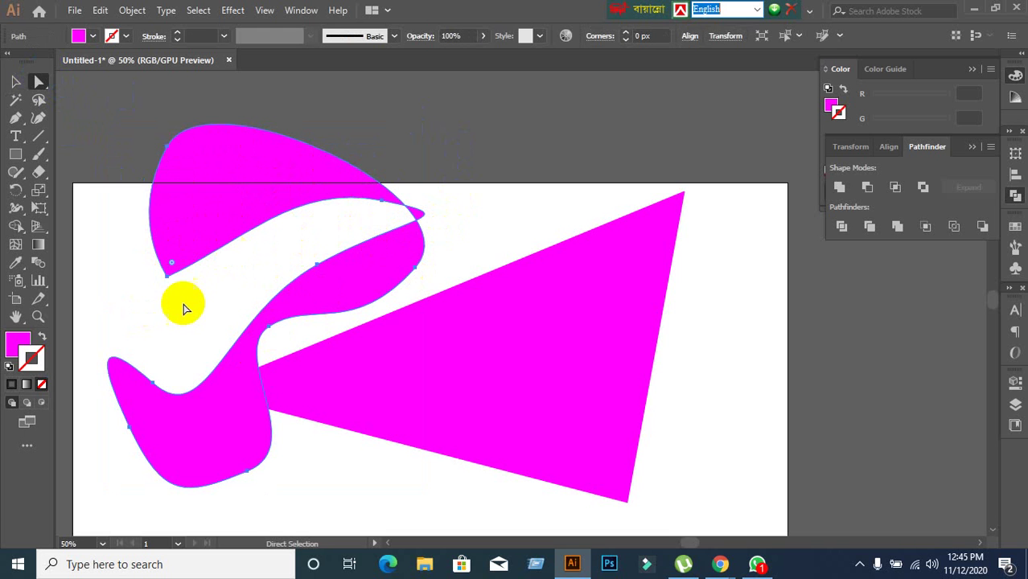
left_click_drag(176, 285, 183, 137)
left_click(341, 300)
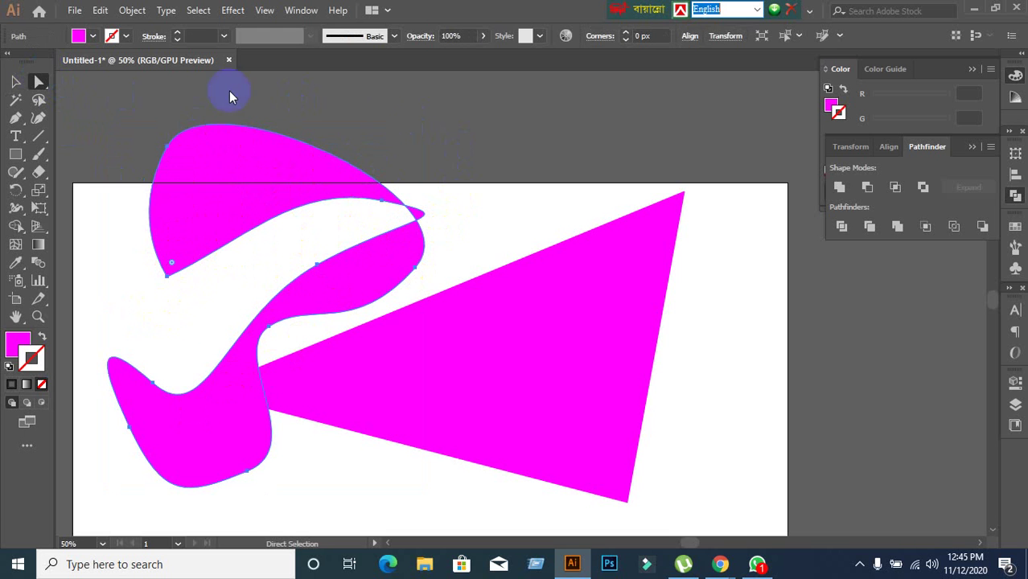
left_click_drag(167, 157, 168, 150)
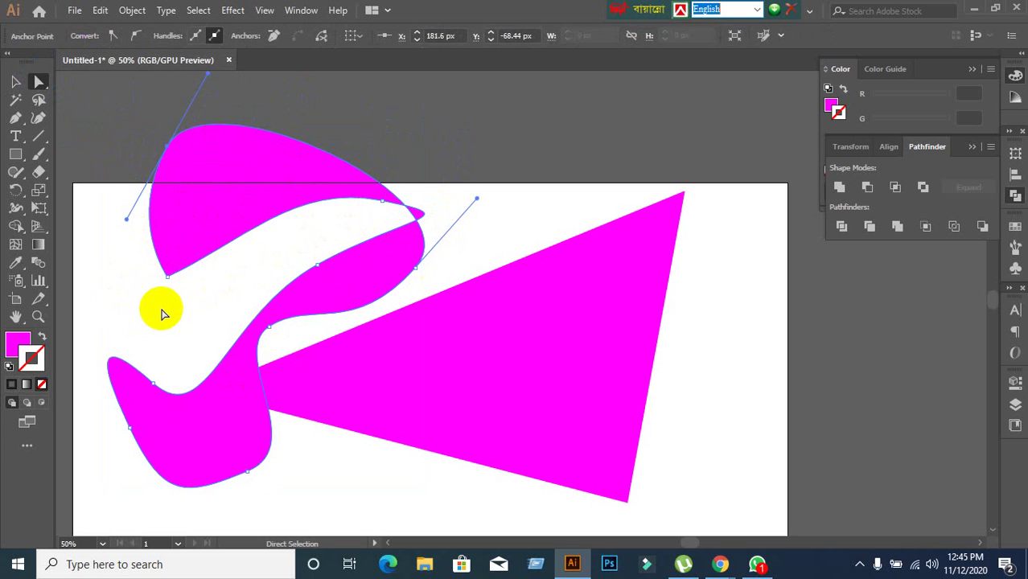
left_click(166, 277)
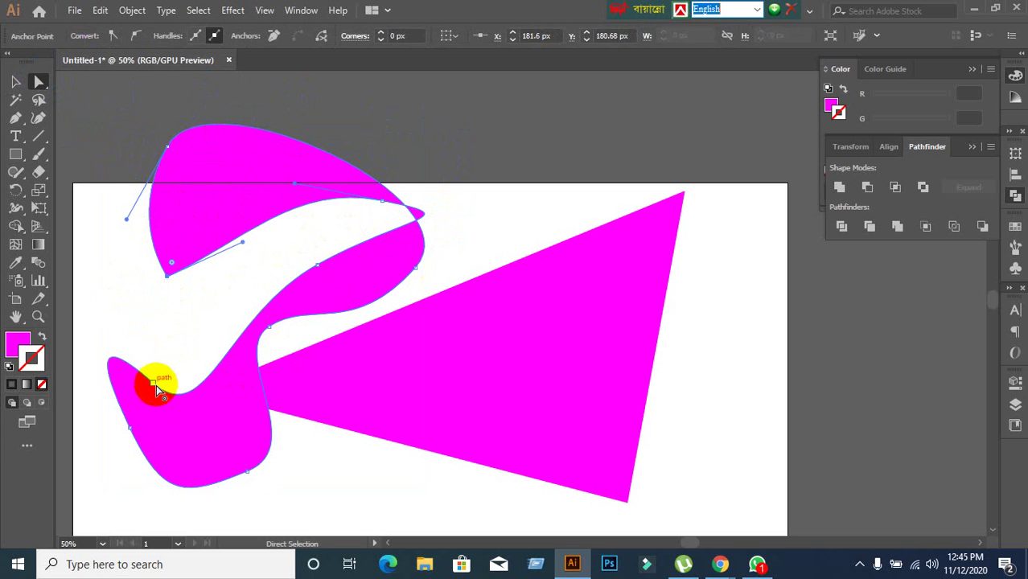
left_click_drag(259, 363, 311, 269)
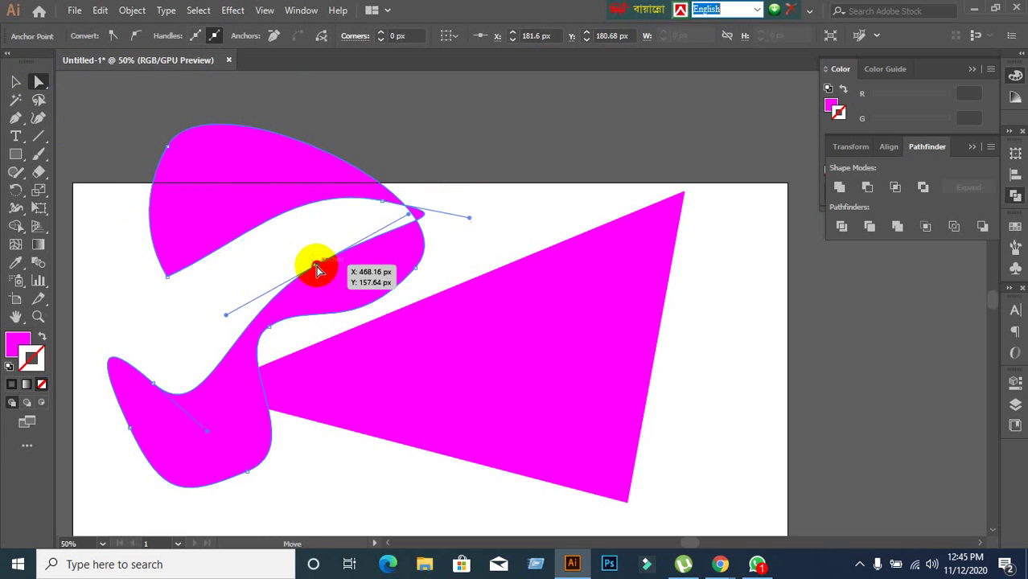
scroll(418, 275, "down", 5)
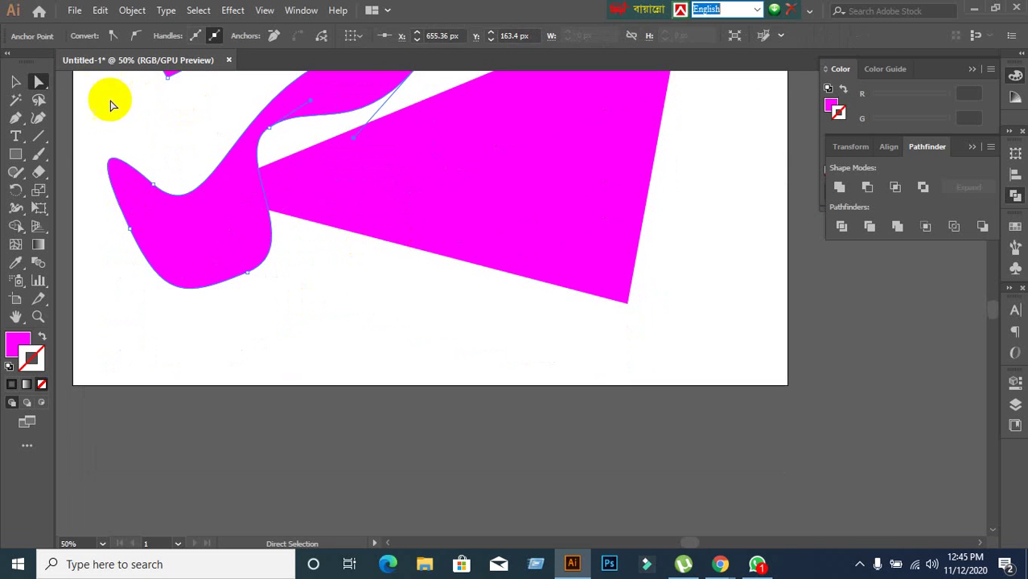
left_click(15, 81)
left_click(201, 344)
Start a Pen path below the artboard with two straight segments rising to a corner point on the artboard's lower edge
scroll(115, 319, "down", 1)
left_click(15, 118)
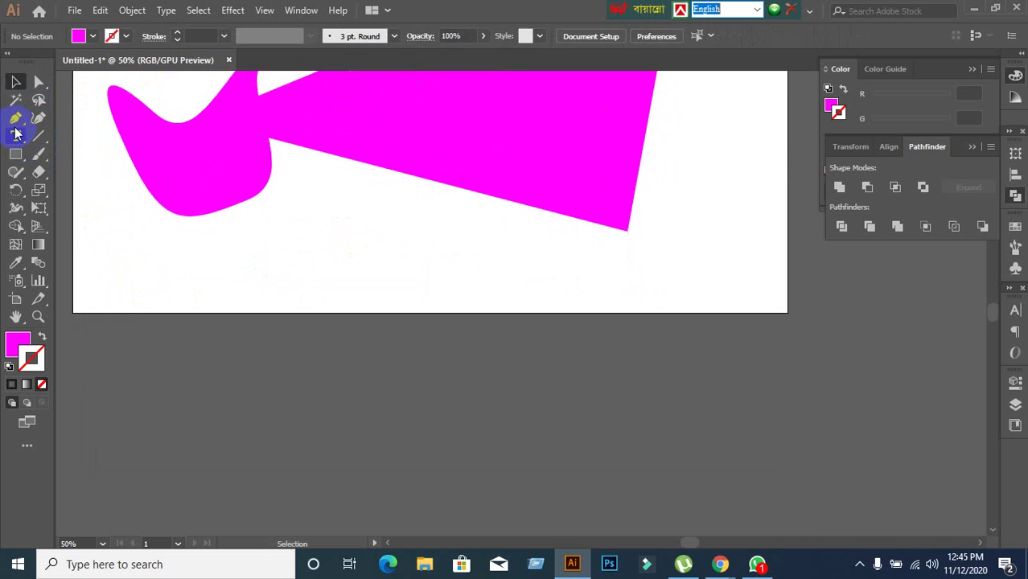
scroll(310, 370, "down", 1)
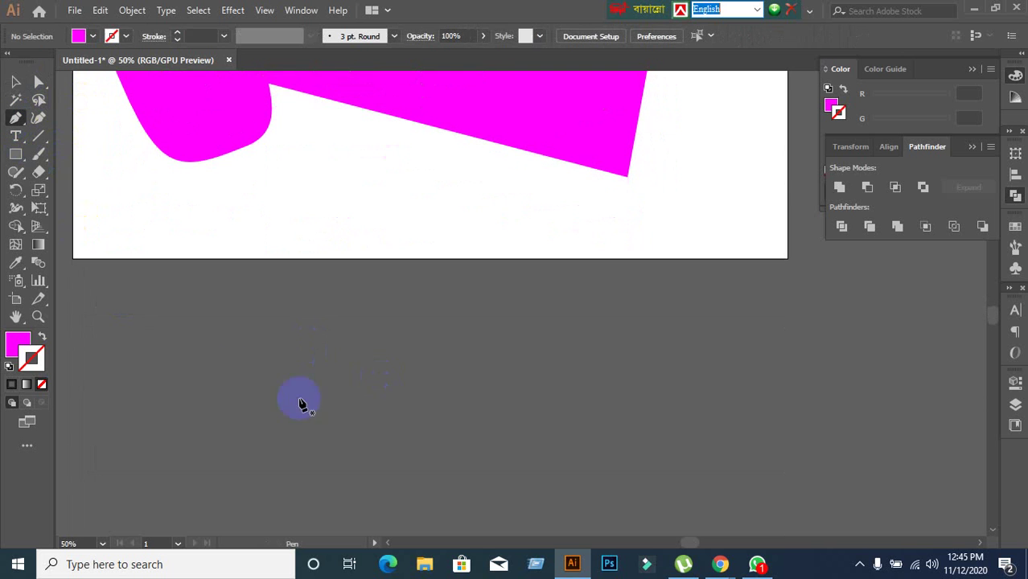
left_click(192, 424)
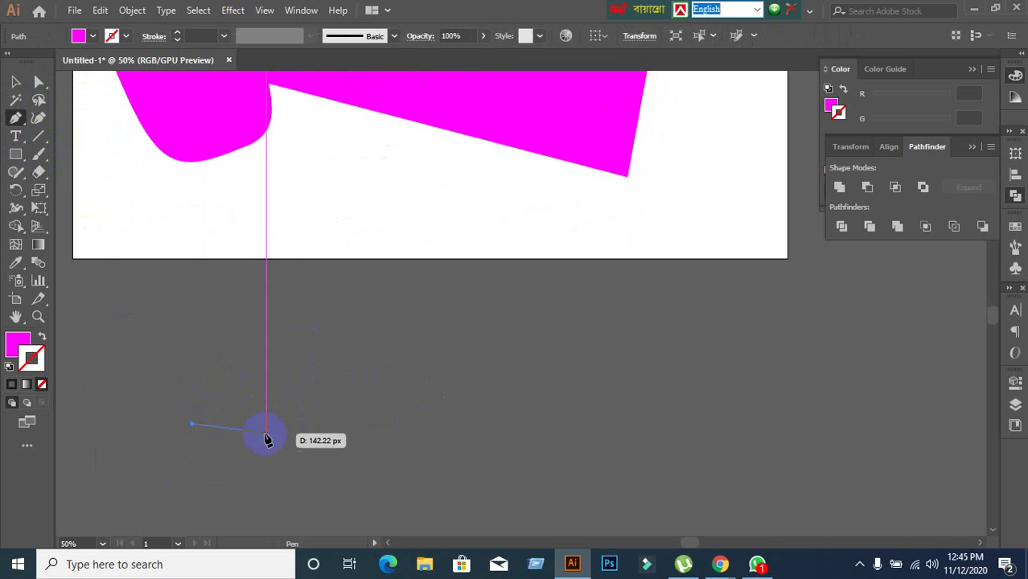
left_click_drag(324, 317, 296, 338)
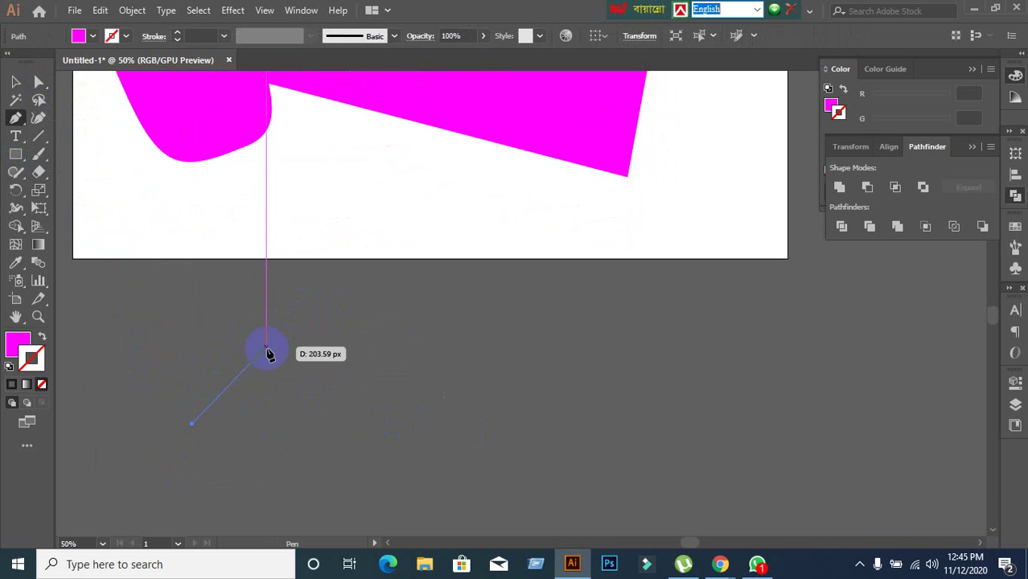
left_click(288, 319)
left_click(415, 260)
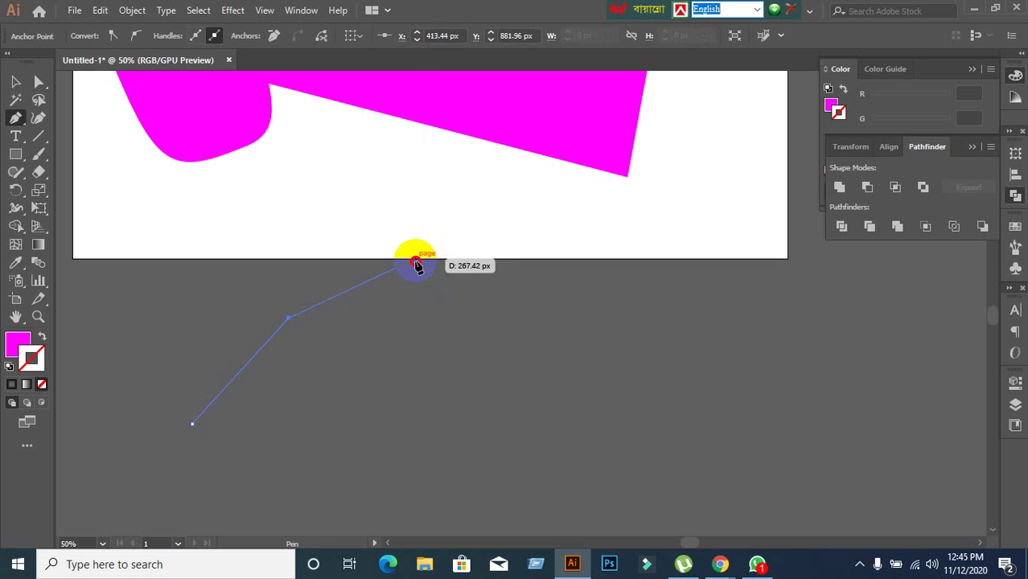
Continue the path clockwise with a mix of smooth and corner points, and close it at its starting anchor
left_click_drag(617, 297, 671, 351)
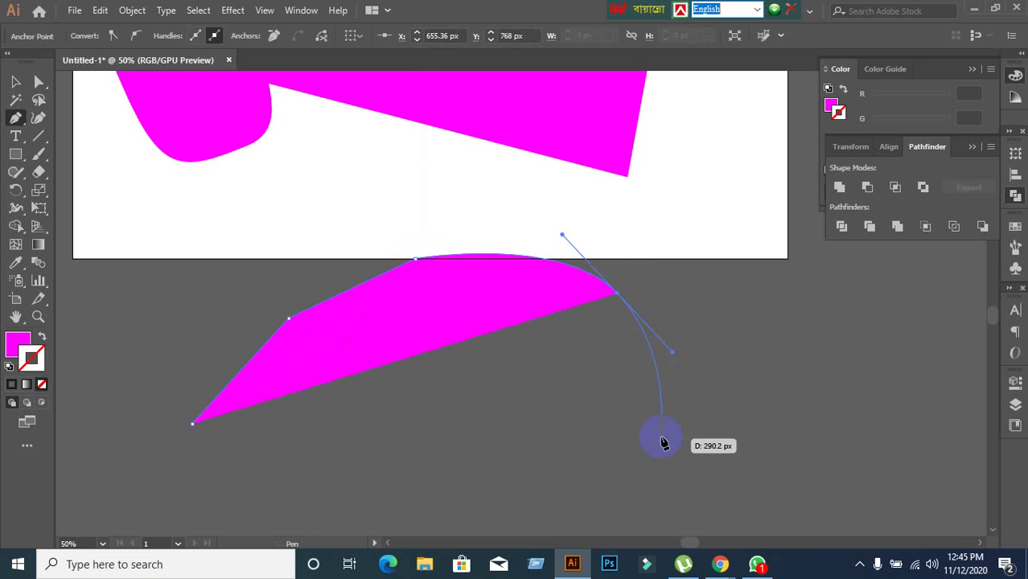
left_click_drag(657, 455, 524, 515)
left_click_drag(356, 513, 239, 484)
left_click(238, 480)
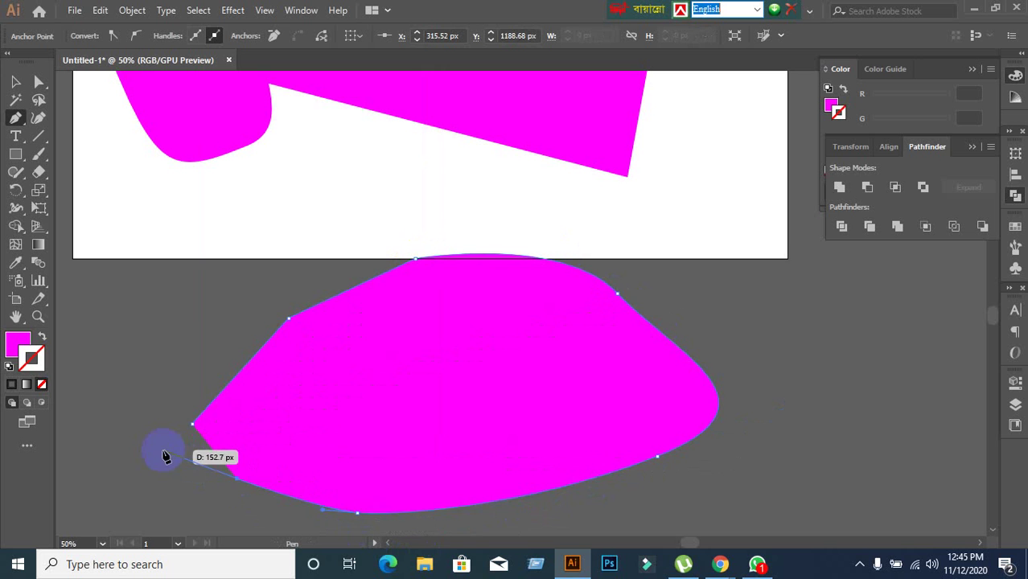
left_click_drag(163, 448, 147, 417)
left_click(200, 347)
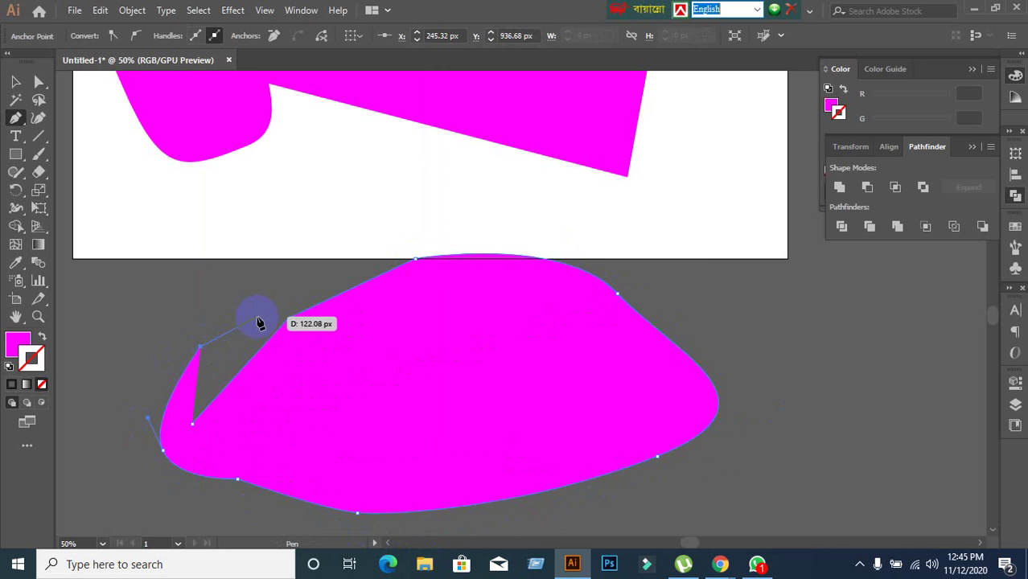
left_click(304, 313)
mouse_move(304, 313)
left_mouse_down()
mouse_move(50, 404)
mouse_move(43, 344)
mouse_move(239, 447)
mouse_move(191, 424)
left_mouse_up()
Swap the new shape's fill and stroke colours, and swap them back to a magenta fill without stroke
key("shift+x")
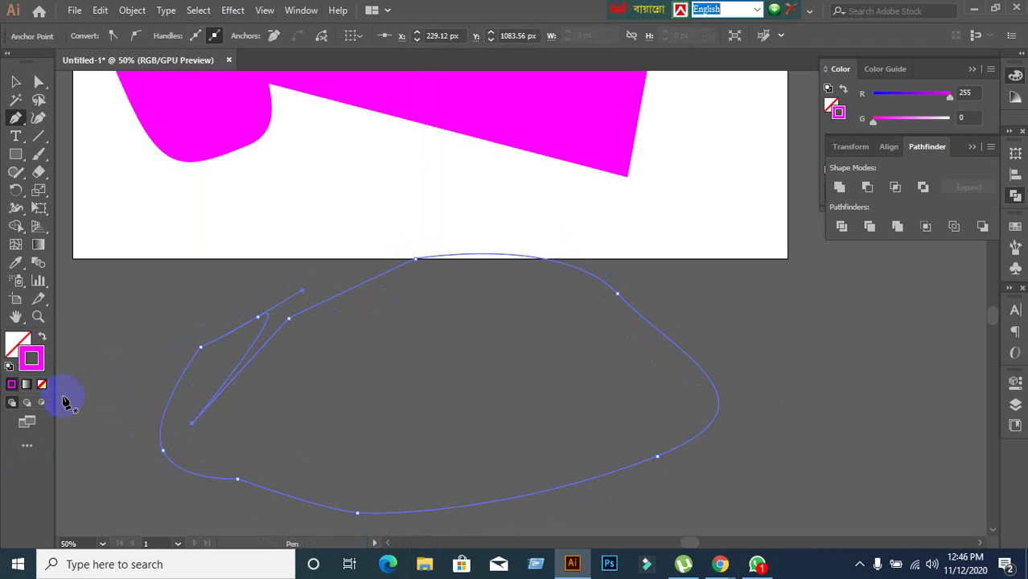
left_click(42, 337)
left_click(183, 390)
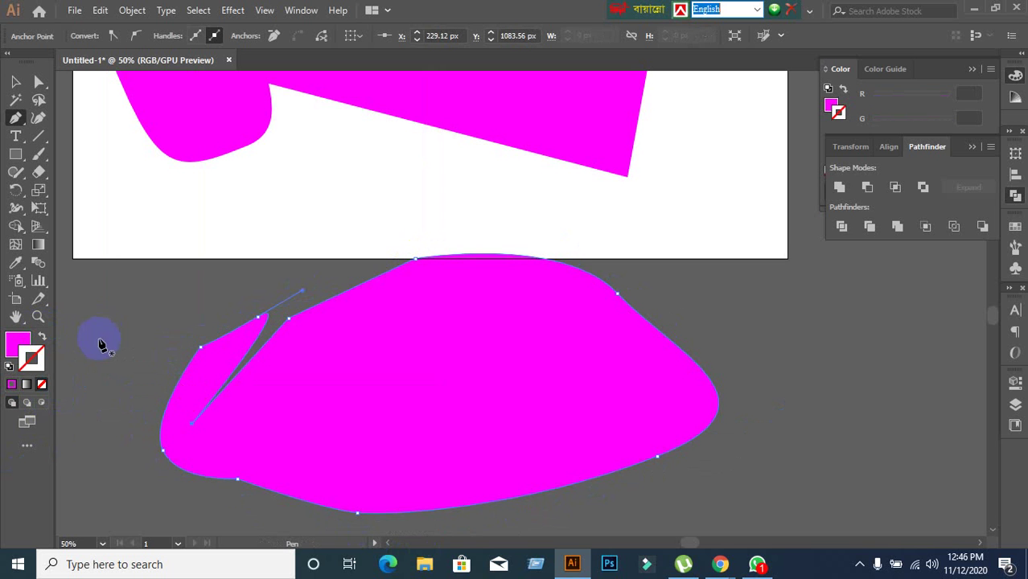
Select the whole shape below the artboard and activate the Direct Selection tool to show all its anchors
left_click(15, 81)
left_click(207, 432)
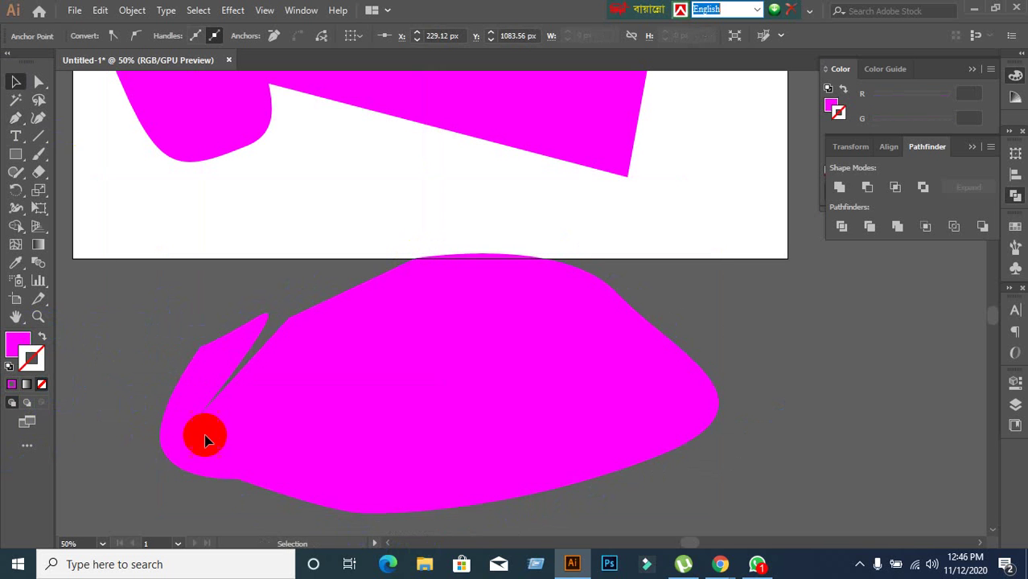
left_click(257, 383)
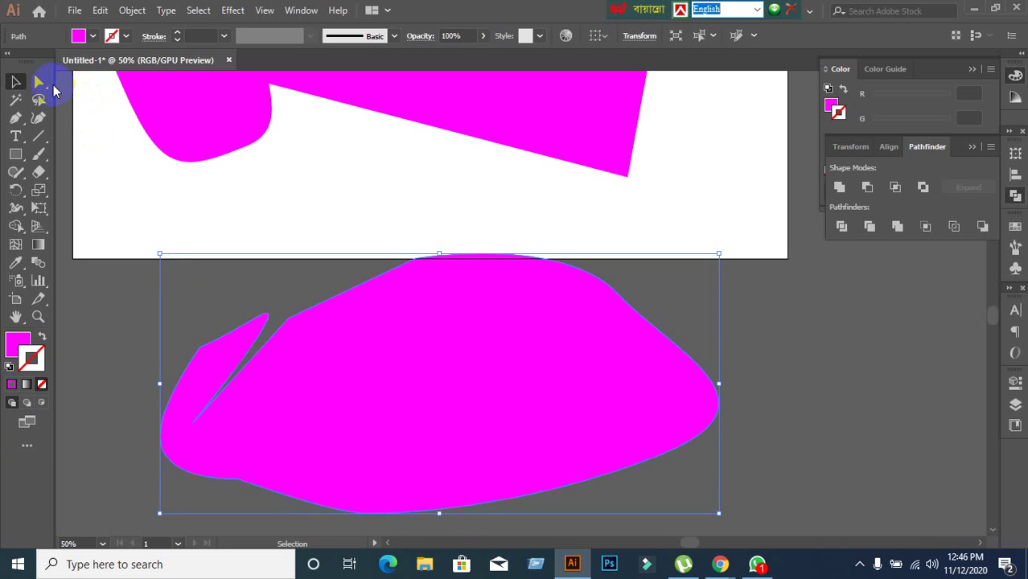
left_click(39, 82)
scroll(149, 393, "down", 1)
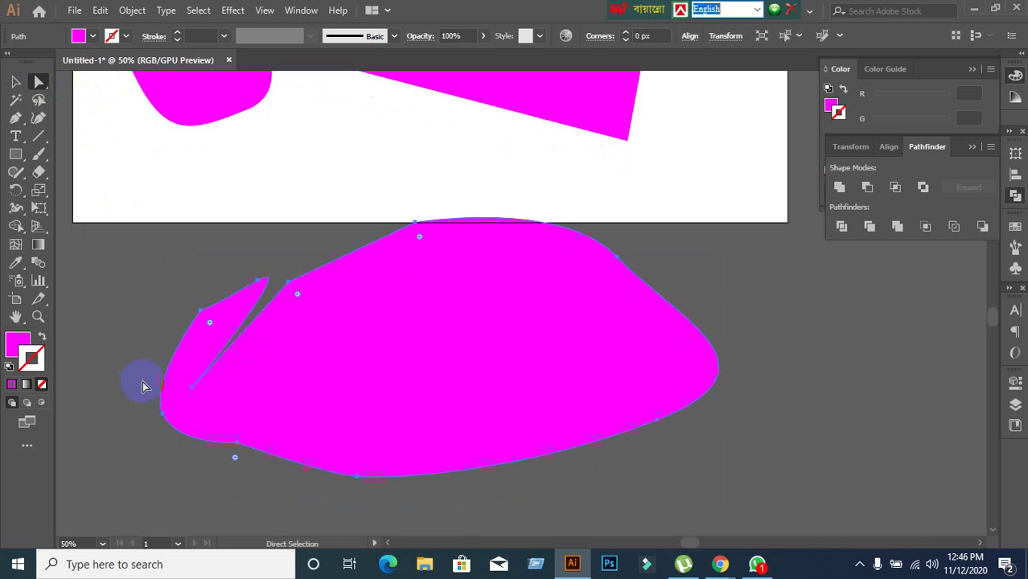
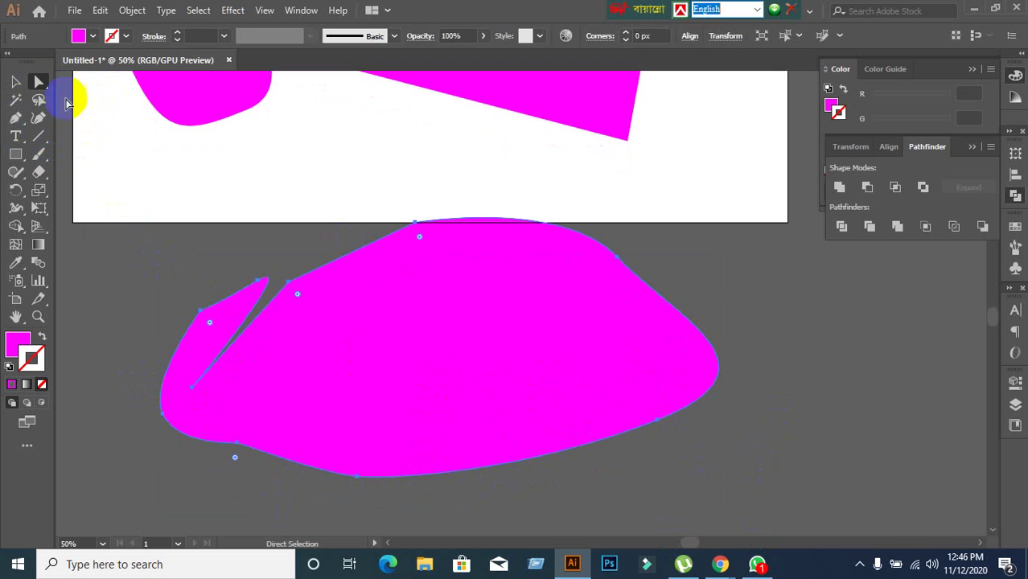
Examine the lower shape's corner and smooth anchors one by one around its outline, and deselect the shape
left_click(233, 444)
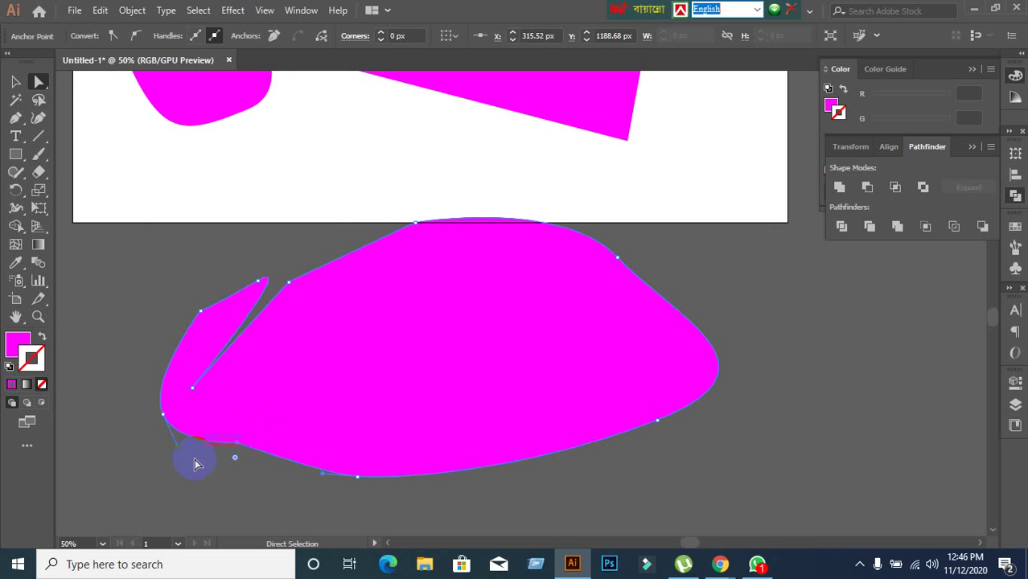
left_click(165, 417)
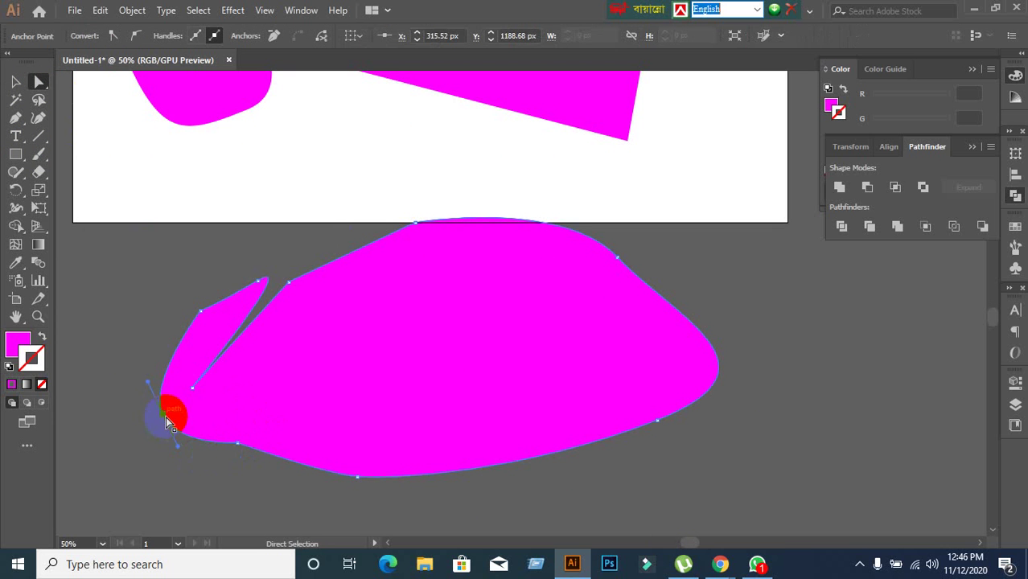
left_click(357, 477)
left_click(656, 418)
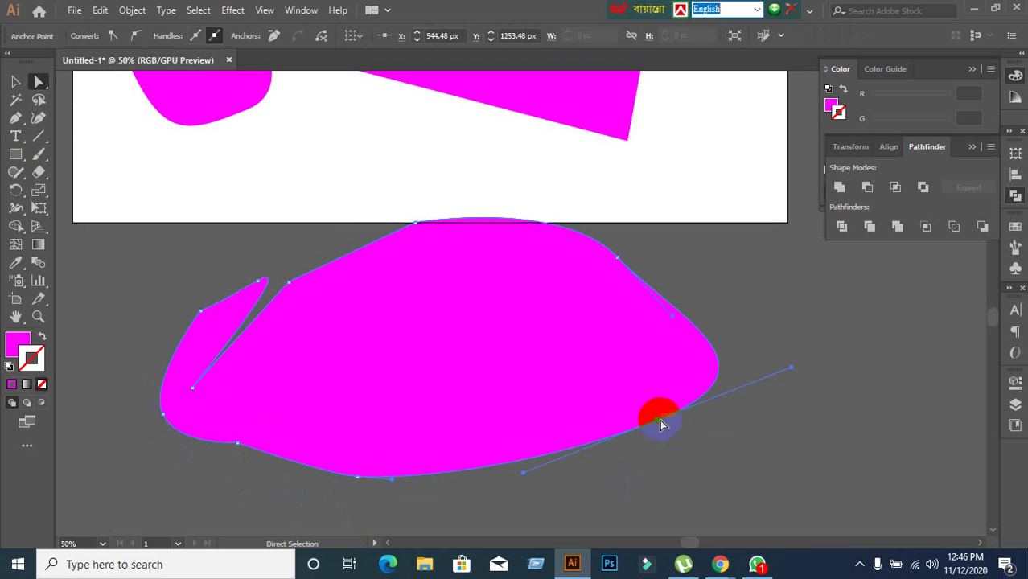
scroll(699, 344, "up", 2)
left_click(616, 311)
left_click(450, 282)
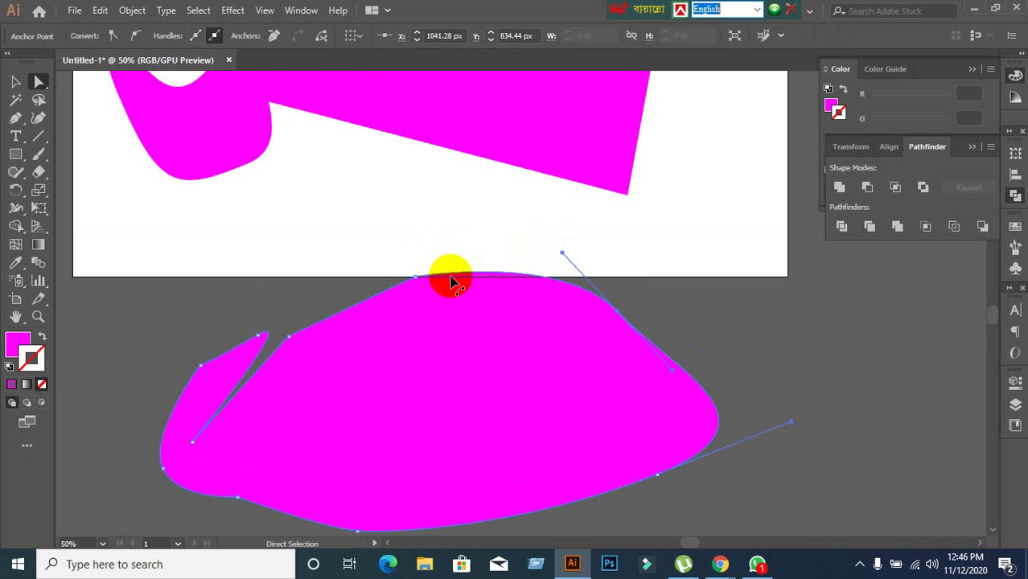
left_click(405, 281)
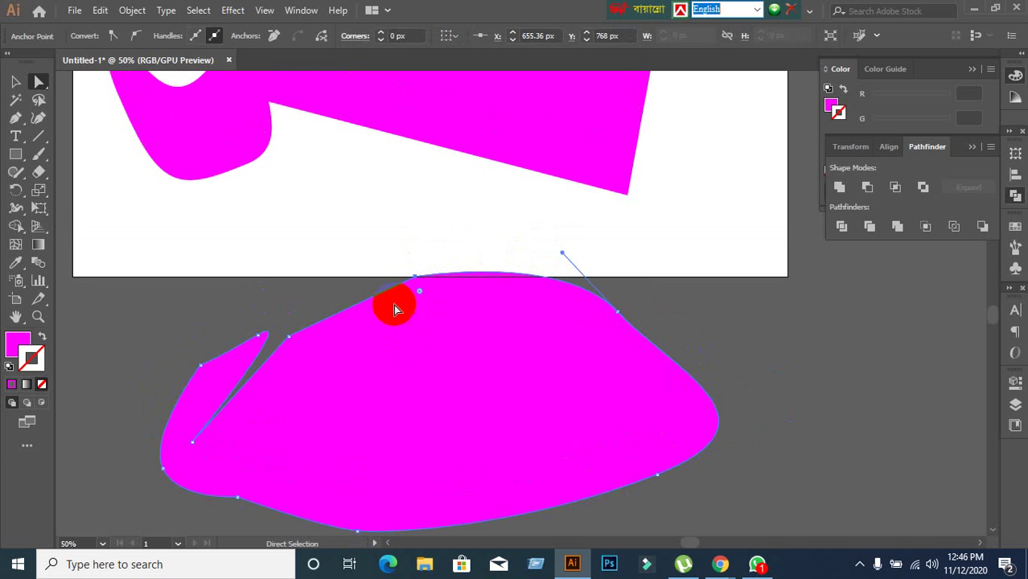
left_click_drag(316, 333, 259, 333)
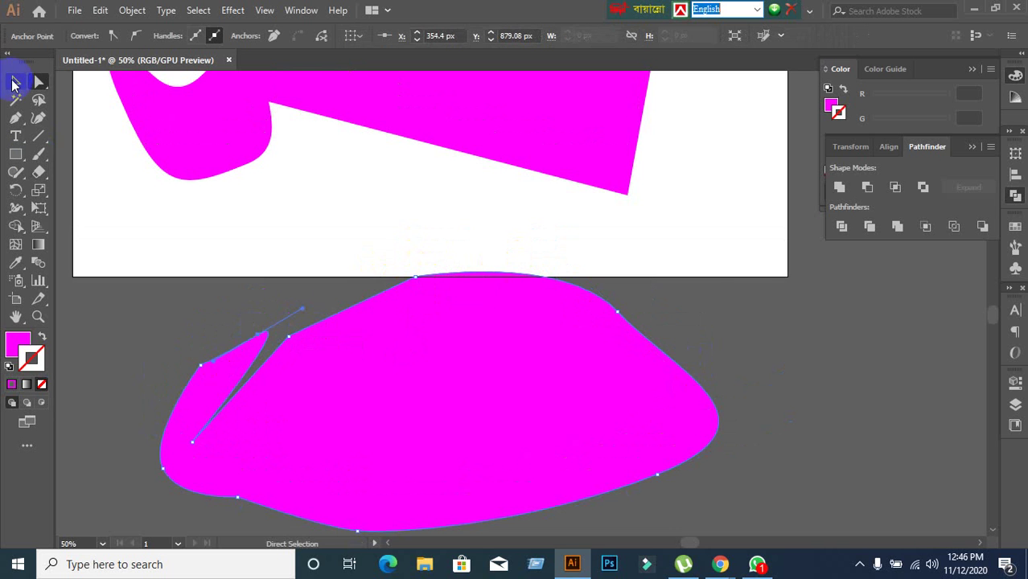
left_click(18, 82)
left_click(134, 331)
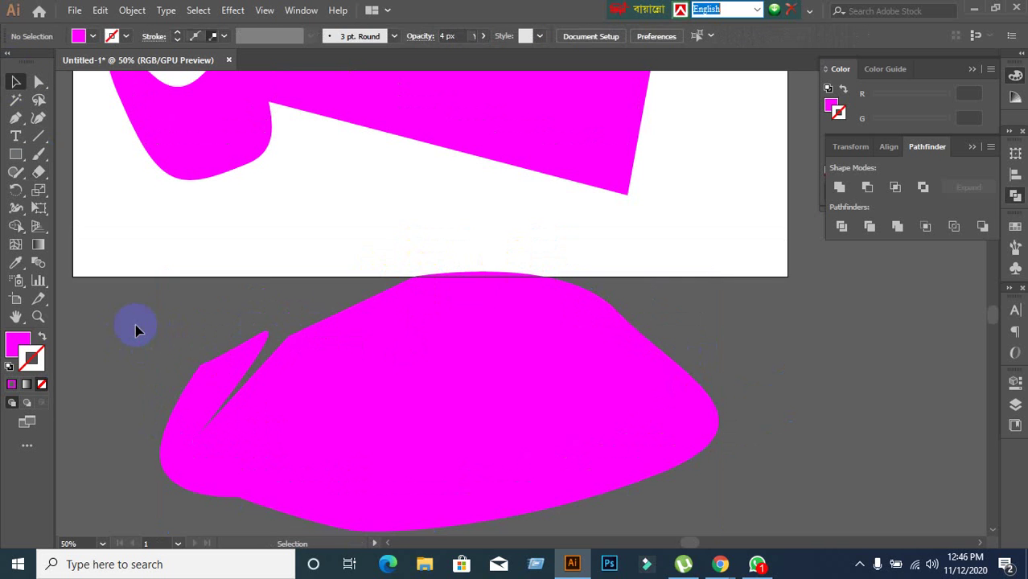
Delete the shape below the artboard and move the triangle right, clear of the wavy shape
key("ctrl+a")
key("Delete")
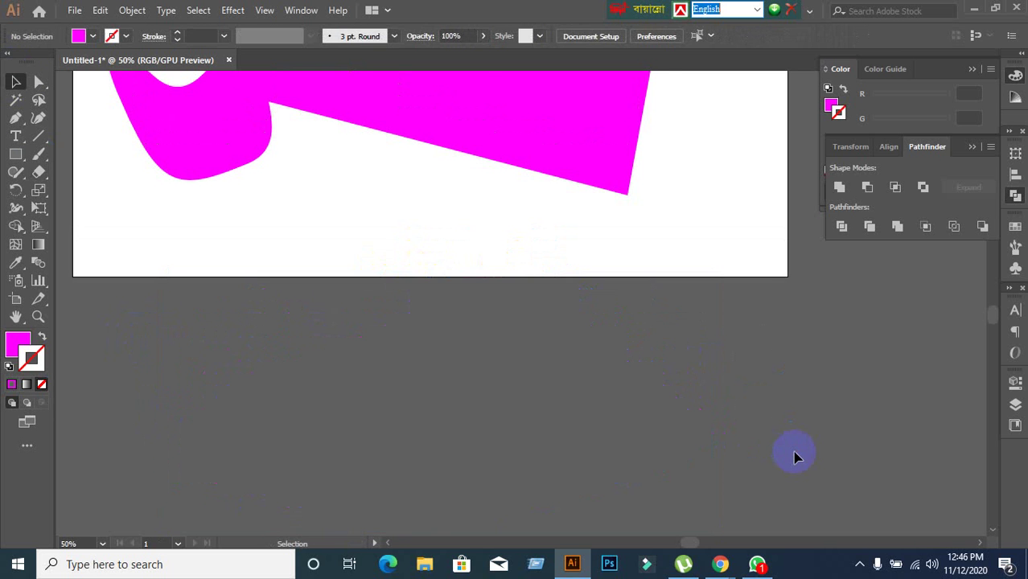
scroll(360, 36, "up", 3)
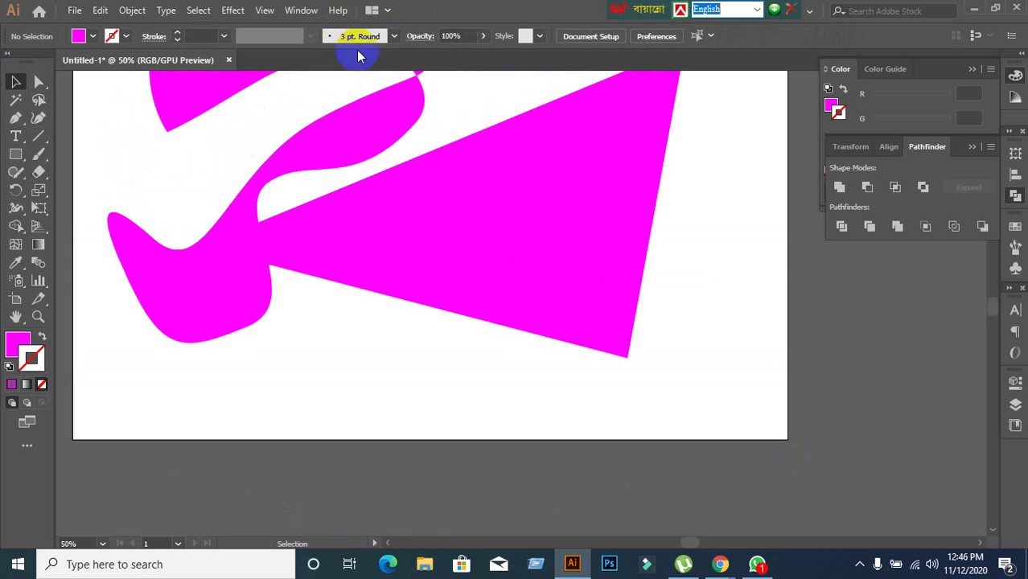
scroll(394, 184, "up", 2)
left_click_drag(493, 289, 594, 289)
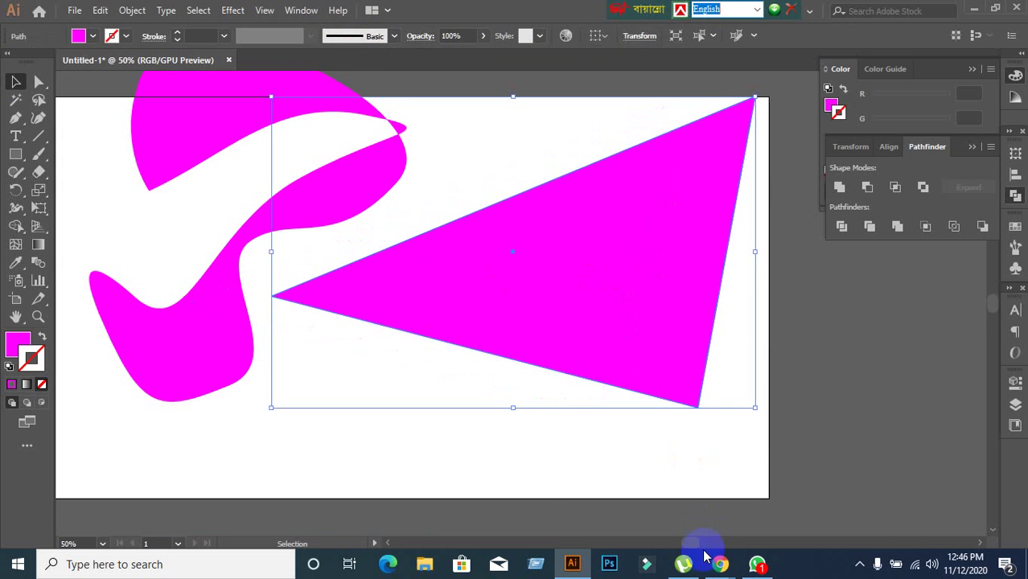
Switch to the Google Meet call, mute the microphone, and minimize the open windows to show the desktop
mouse_move(715, 567)
left_click(580, 486)
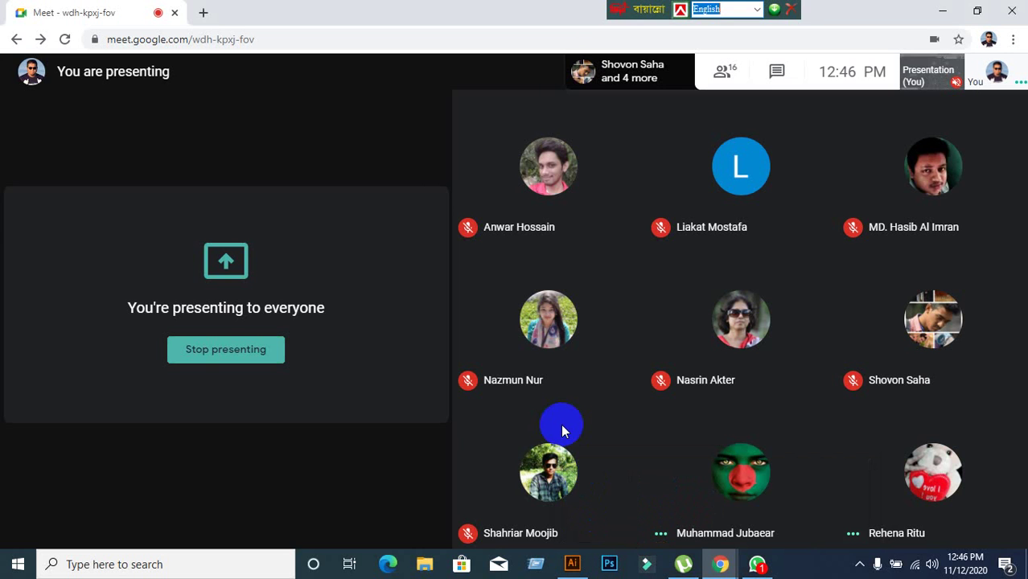
left_click(460, 515)
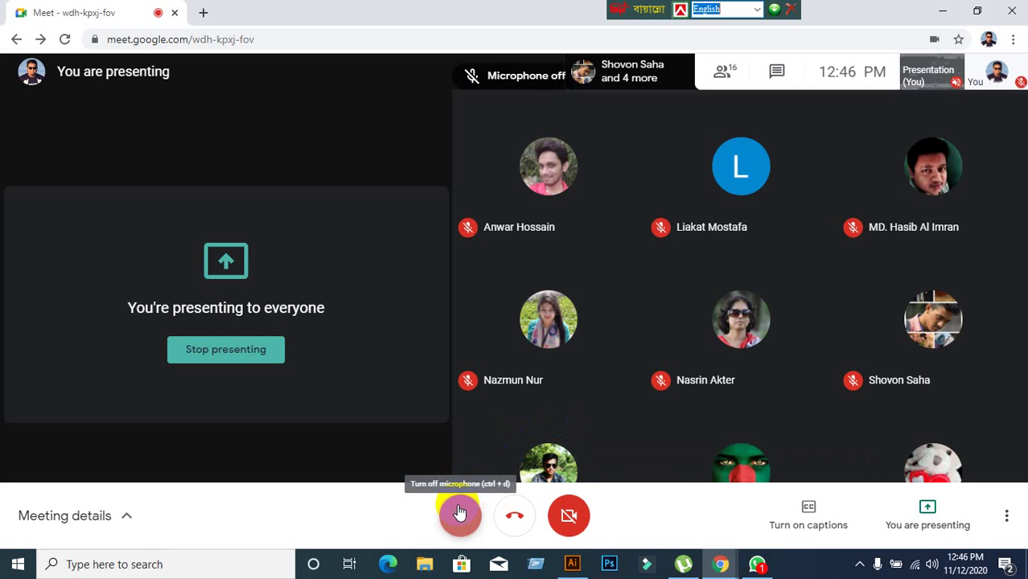
left_click(459, 515)
left_click(455, 517)
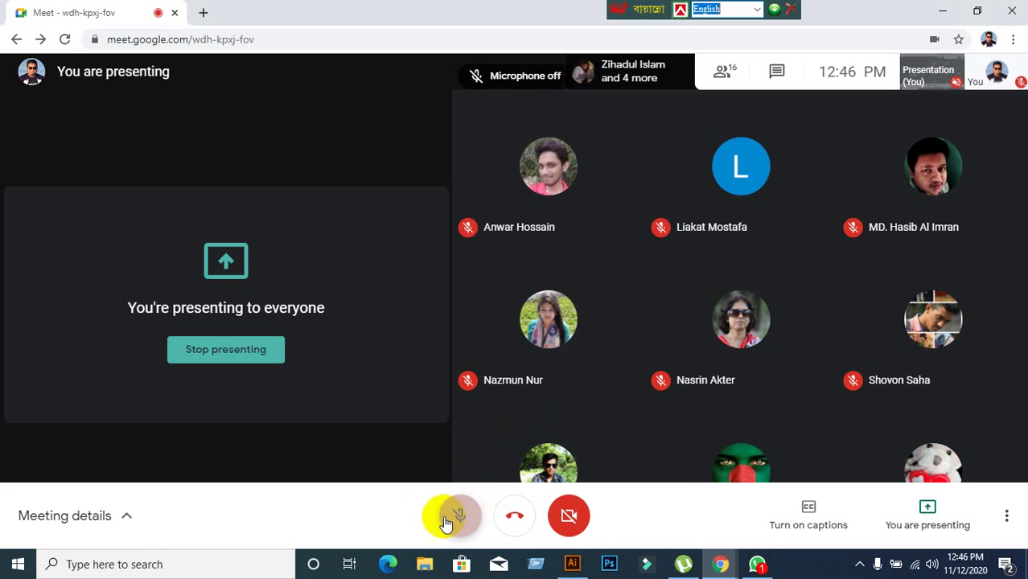
left_click(935, 12)
left_click(979, 9)
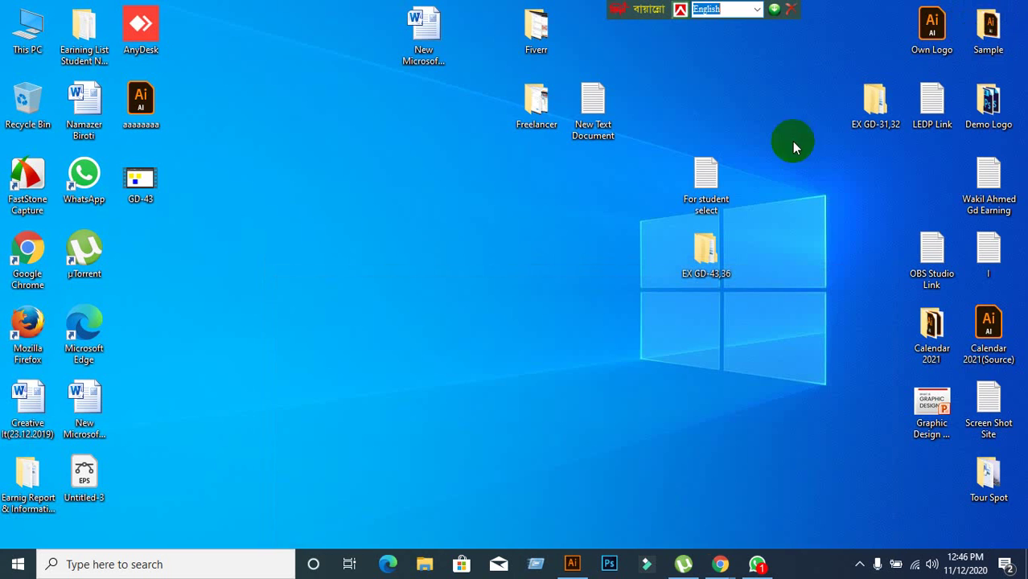
Return to the Google Meet call, turn the microphone back on, and switch back to Illustrator
key("alt+Tab")
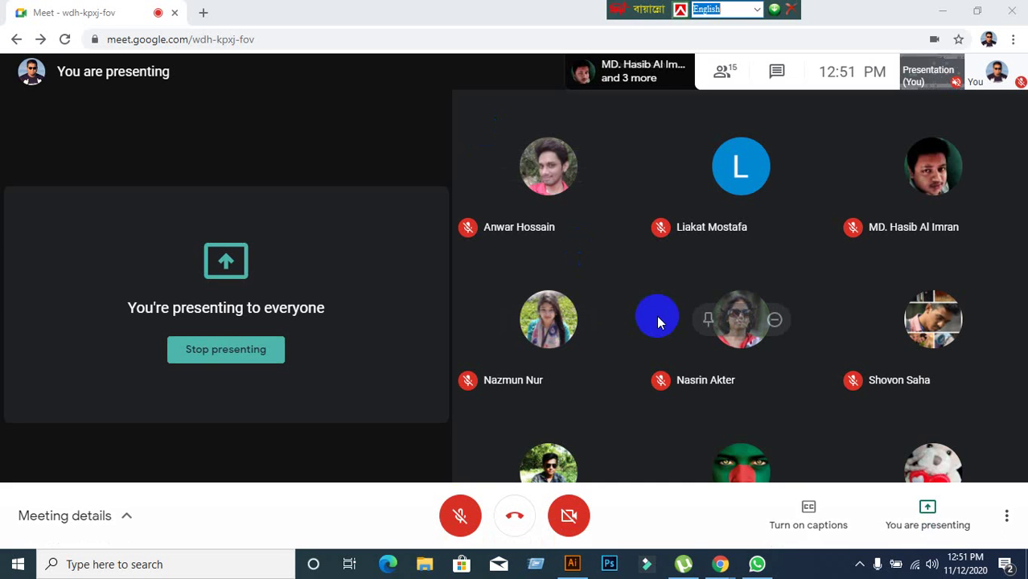
left_click(450, 531)
left_click(474, 513)
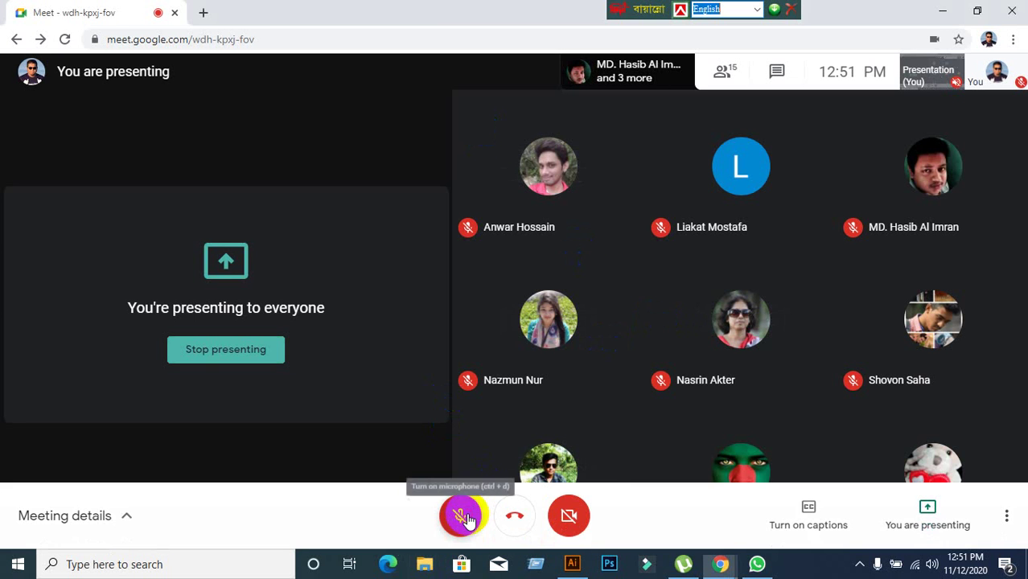
left_click(572, 571)
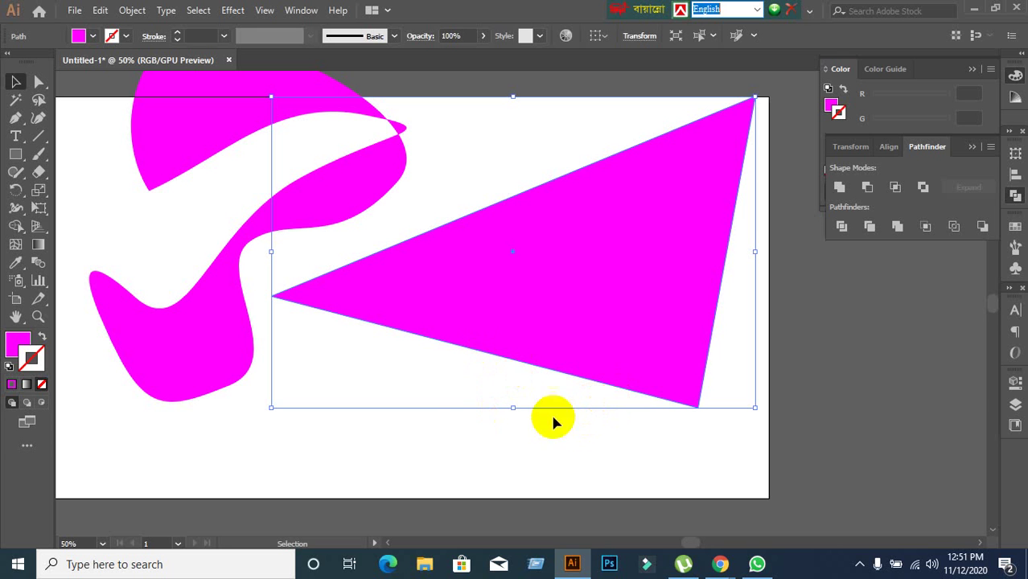
Clear the artboard by selecting and deleting the triangle and the wavy shape
scroll(537, 337, "up", 1)
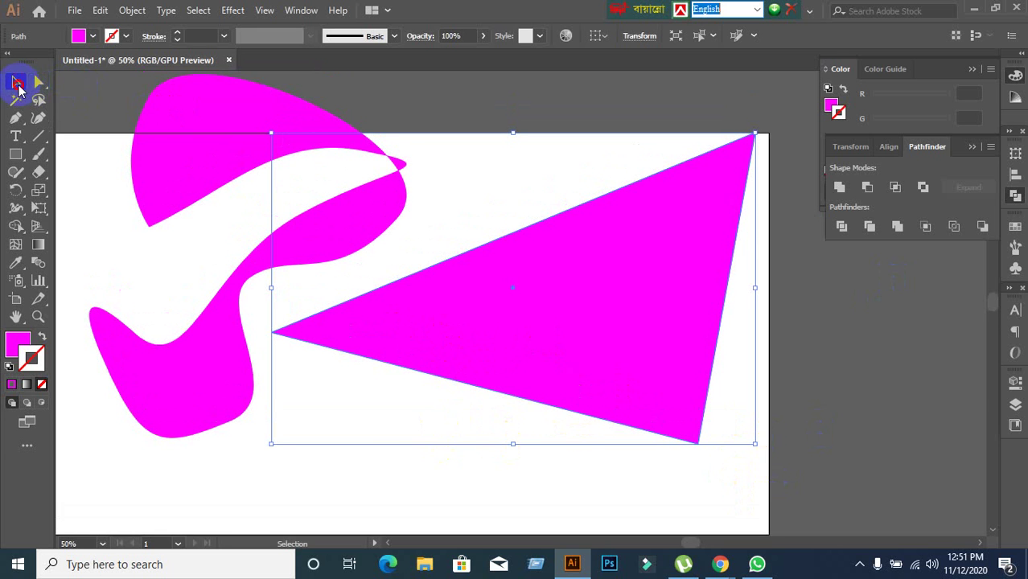
left_click(17, 83)
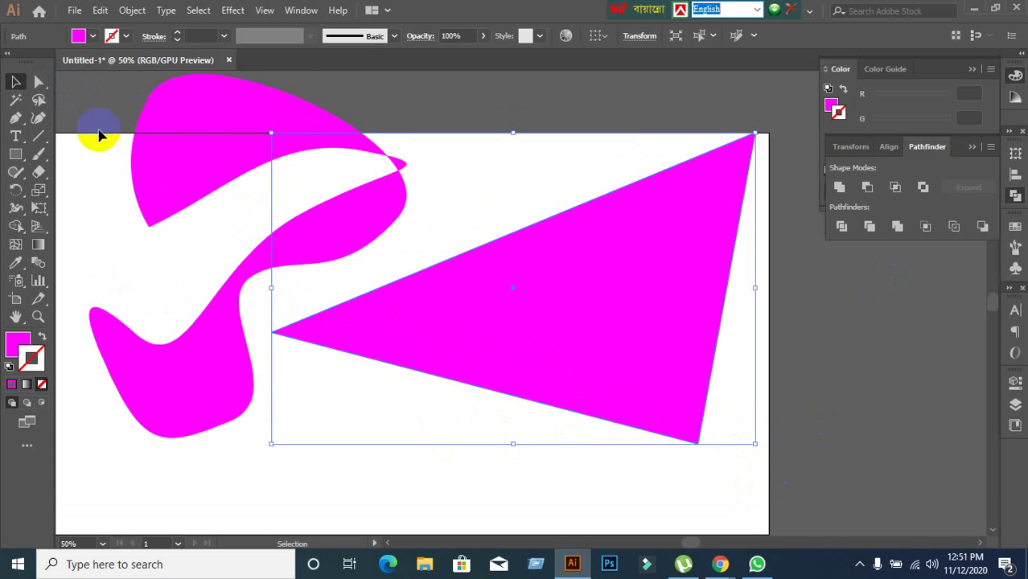
key("ctrl+minus")
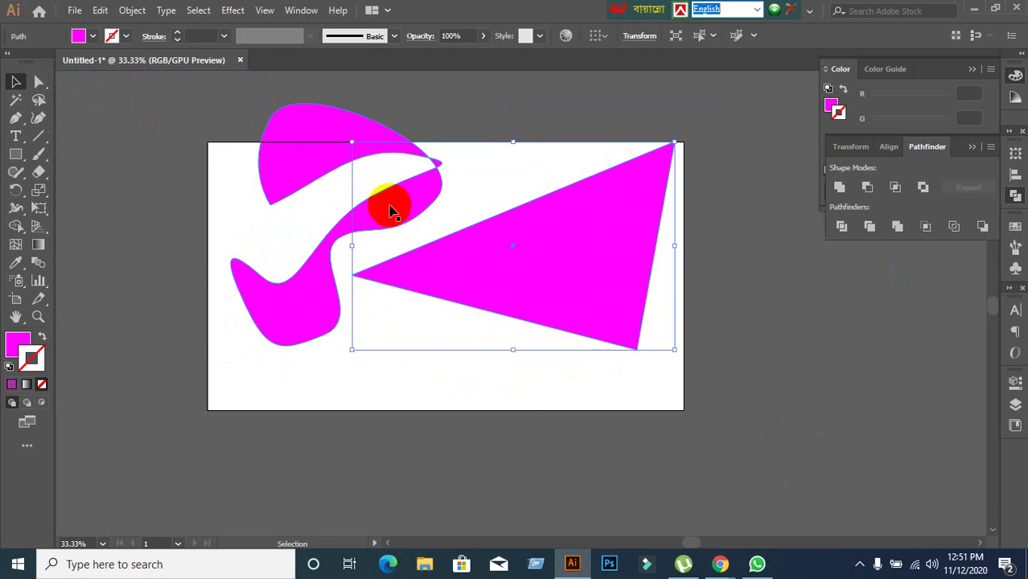
key("ctrl+a")
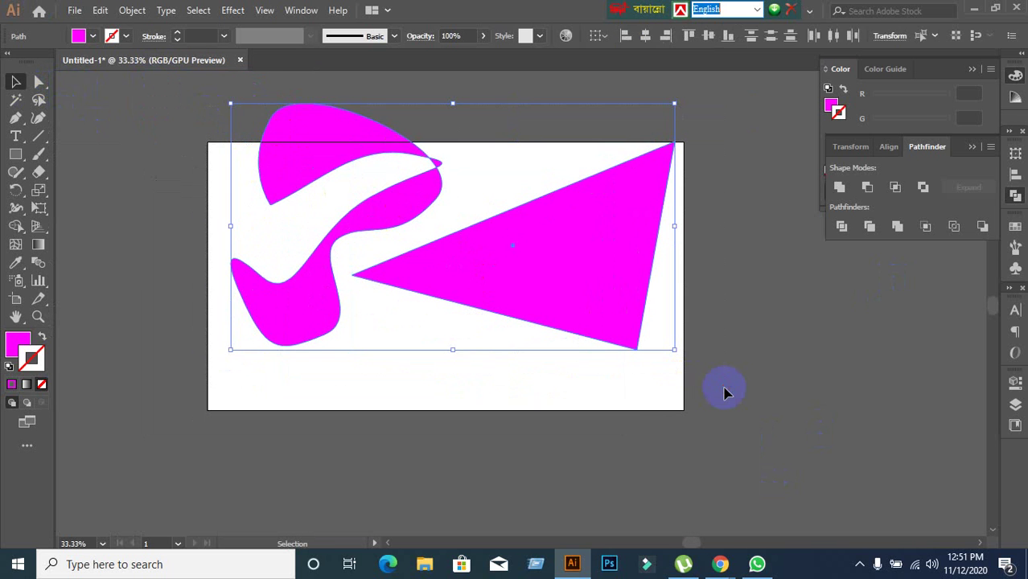
key("Delete")
key("space")
mouse_move(582, 314)
left_mouse_down()
mouse_move(566, 314)
mouse_move(575, 316)
left_mouse_up()
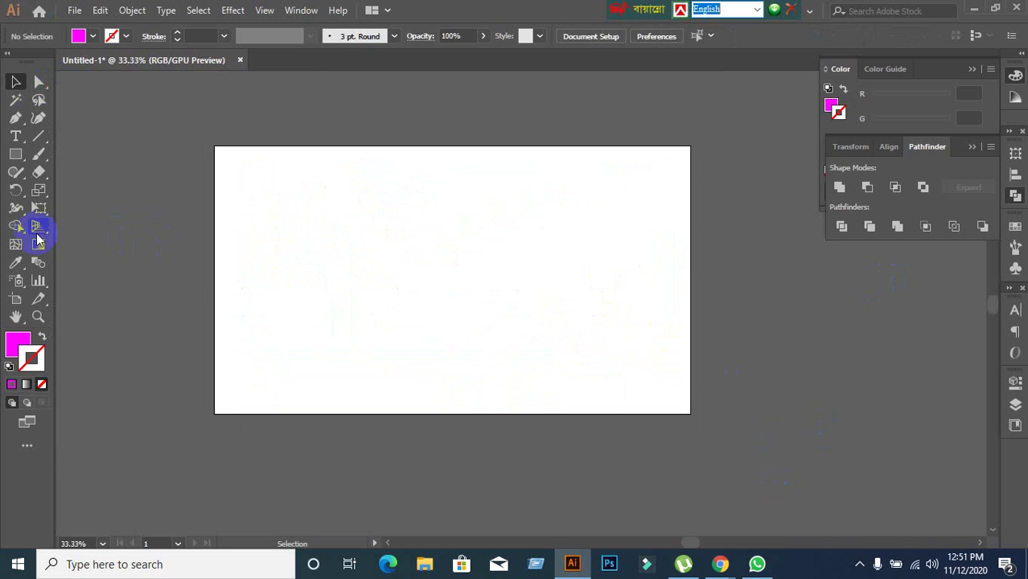
Draw a large magenta circle near the middle of the empty artboard with the Ellipse tool
left_click(16, 118)
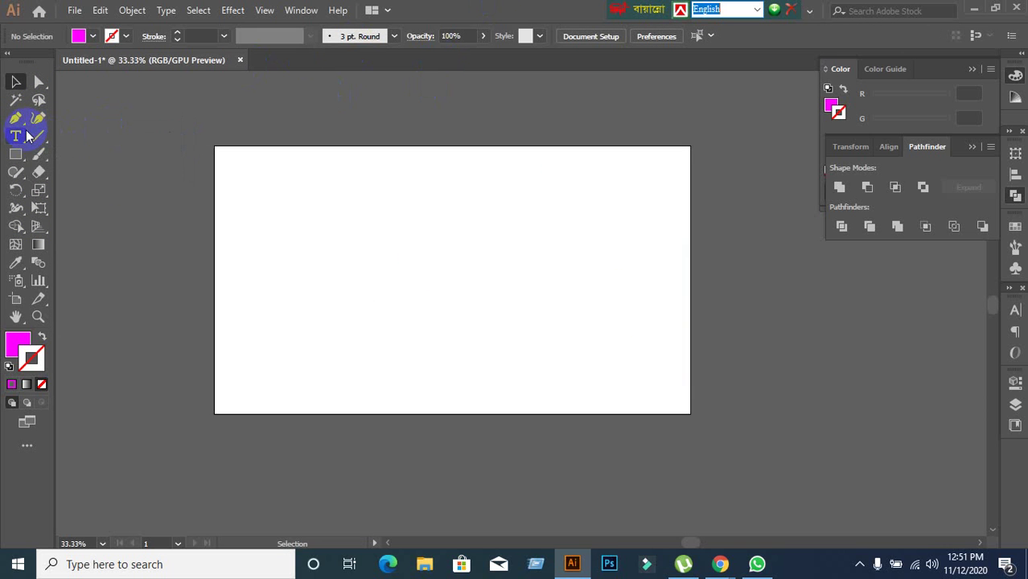
left_click(18, 119)
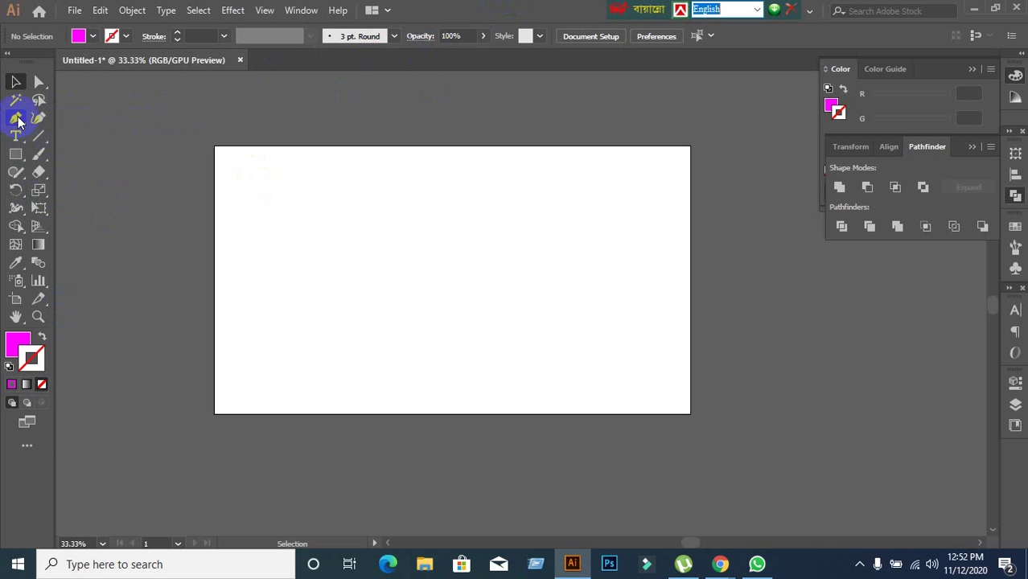
left_click_drag(16, 154, 51, 188)
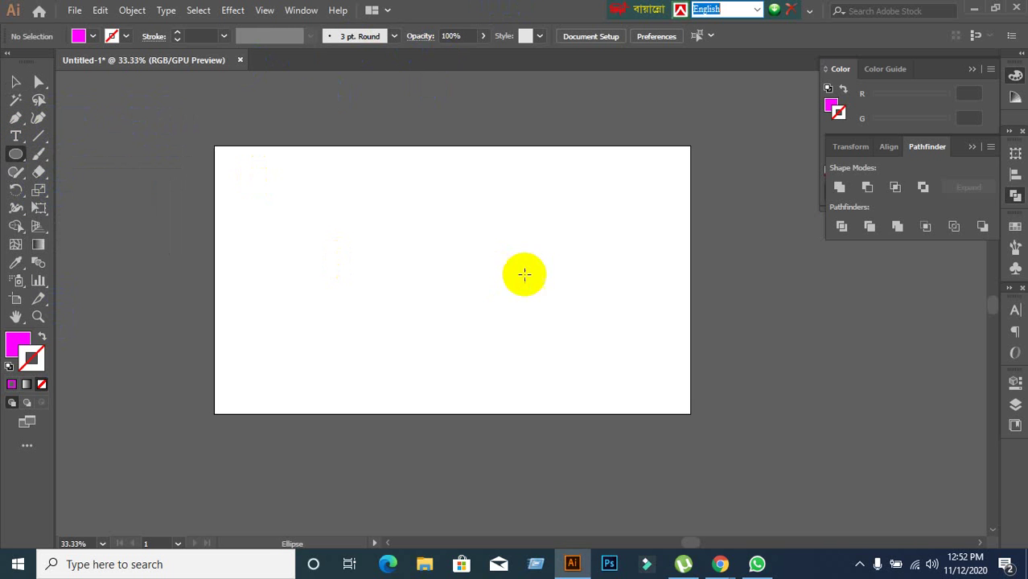
scroll(447, 253, "up", 1)
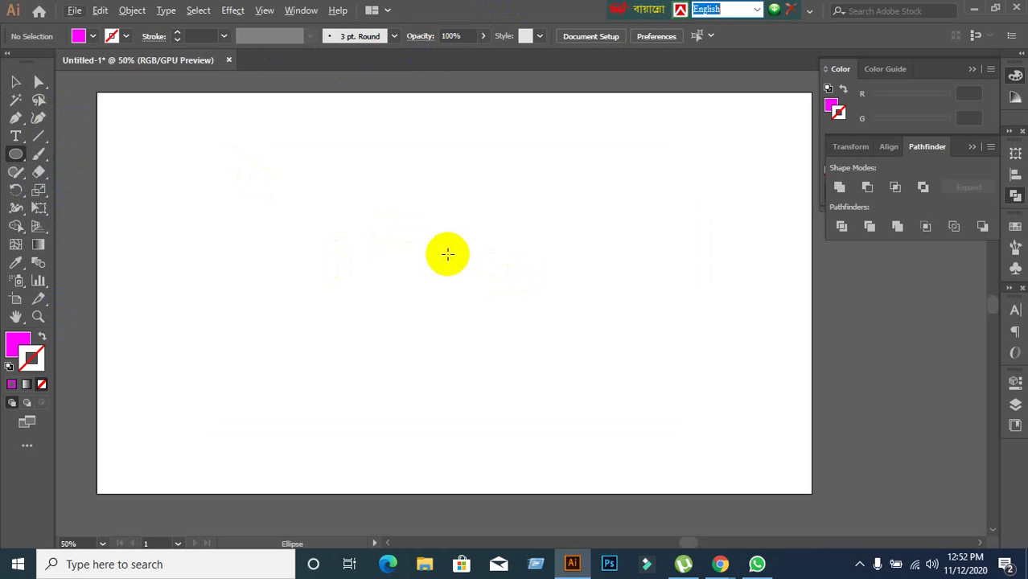
left_click_drag(311, 199, 496, 310)
scroll(248, 170, "down", 1)
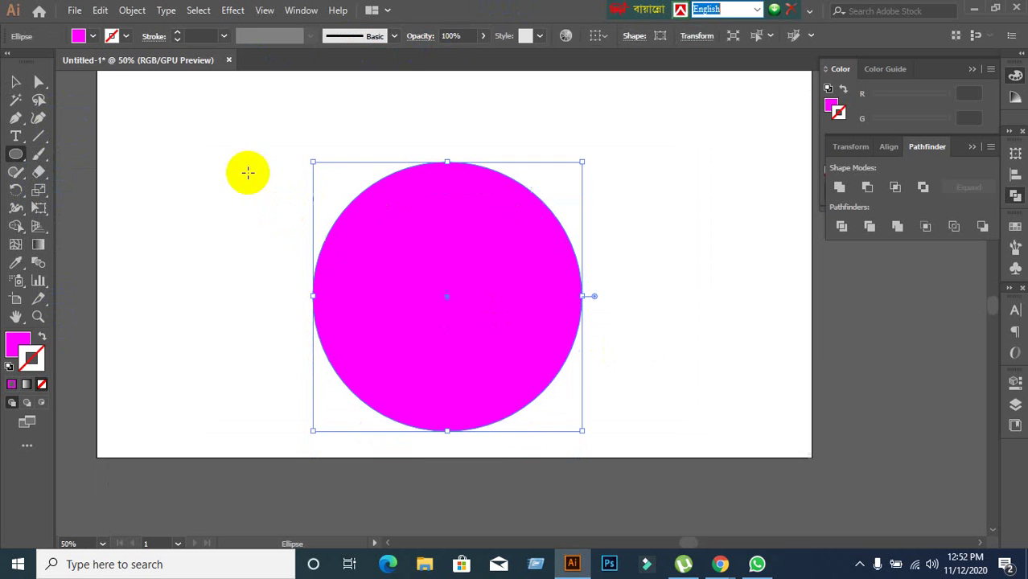
Show the circle's anchor points with the Direct Selection tool, and delete the circle
left_click(39, 81)
left_click_drag(245, 135, 673, 488)
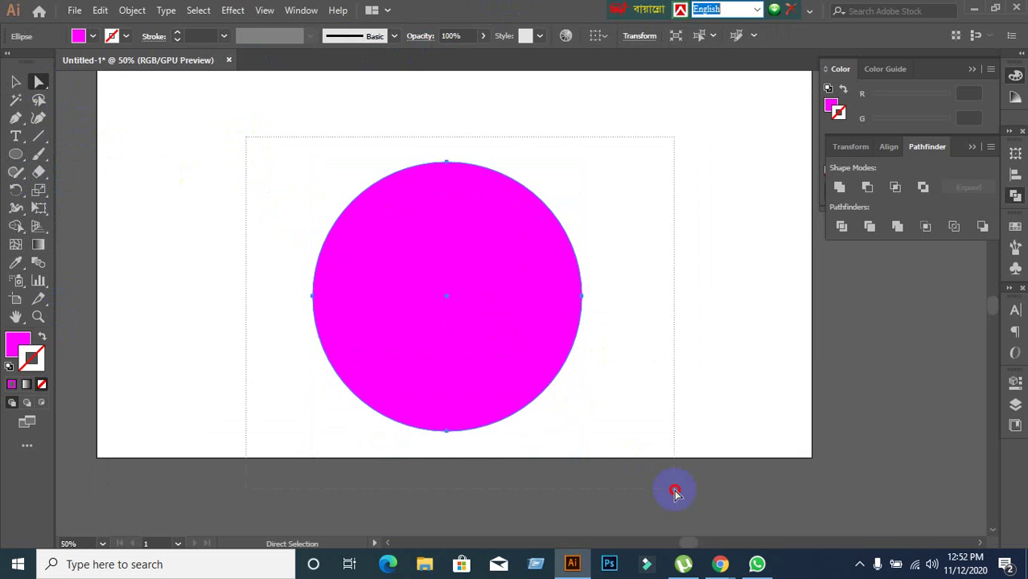
left_click(490, 320)
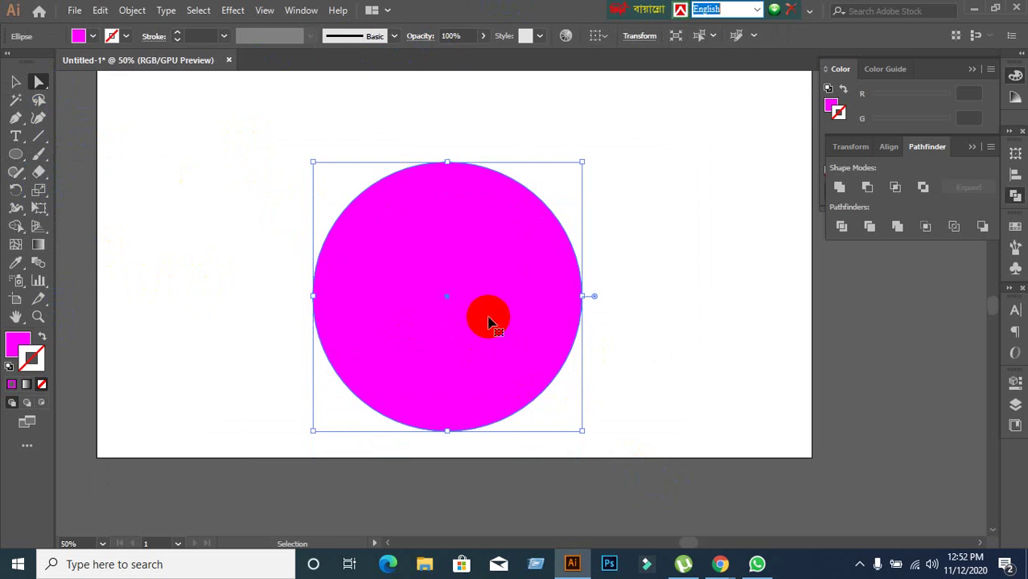
key("Delete")
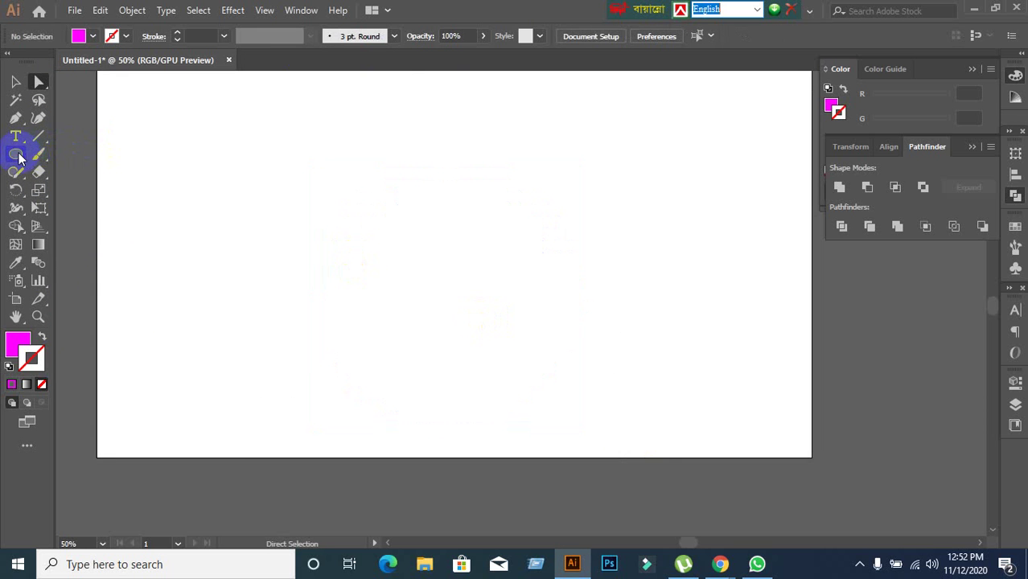
Draw a magenta square about 395 px wide right of the artboard's centre, and select only its upper-left anchor with Direct Selection
left_click_drag(20, 157, 69, 154)
left_click_drag(448, 139, 656, 278)
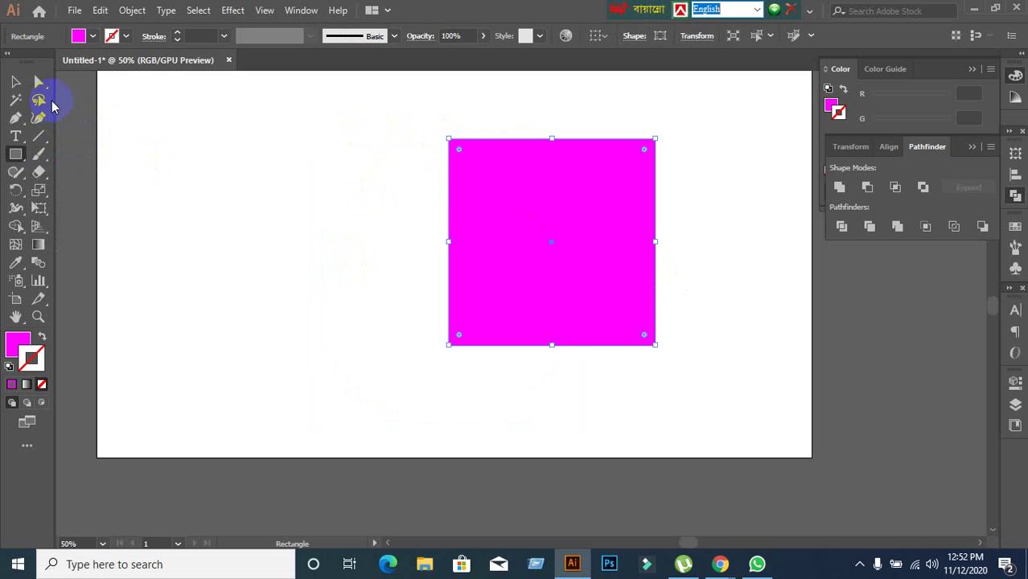
left_click(39, 81)
left_click(608, 183)
left_click(450, 141)
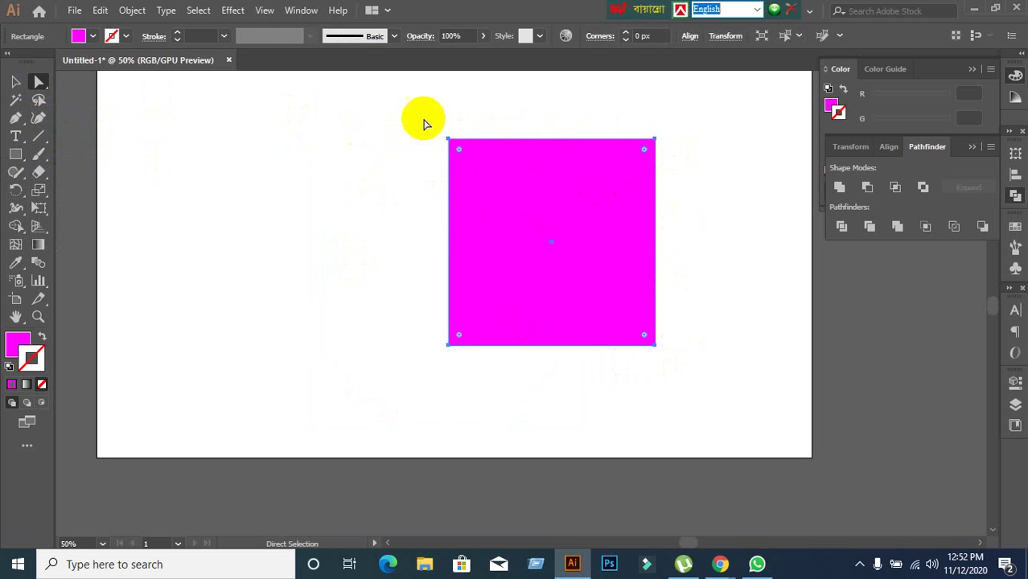
left_click_drag(425, 119, 488, 179)
left_click(488, 201)
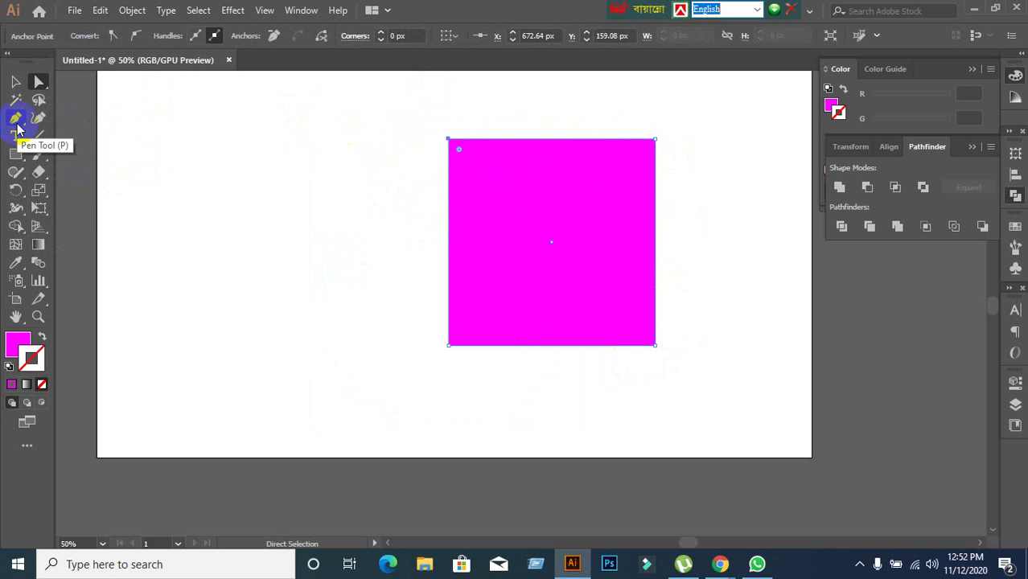
Convert all four corners of the square into smooth points with the Anchor Point tool, pulling out handles to form a rounded shape
left_click_drag(17, 125, 87, 177)
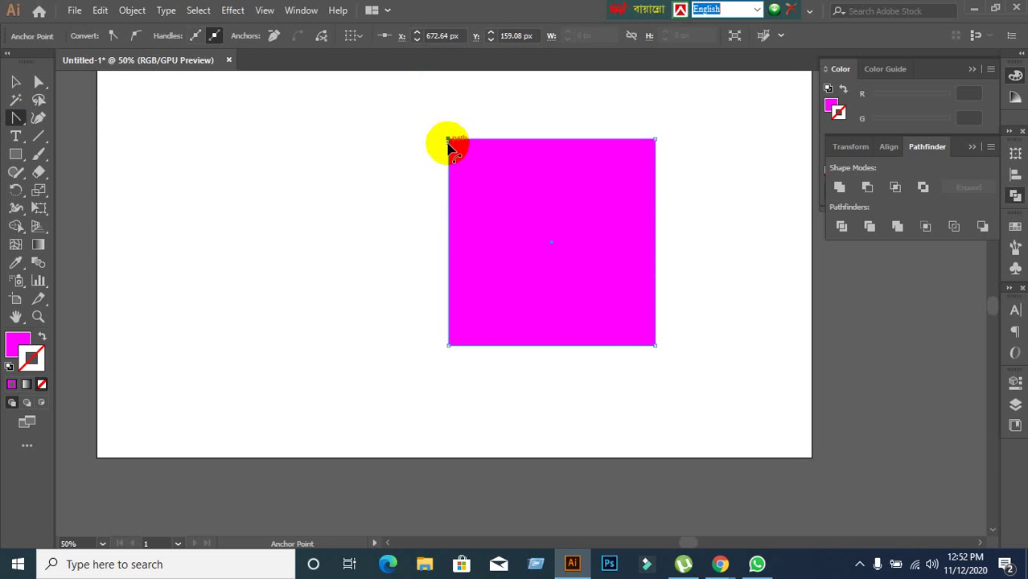
left_click_drag(448, 144, 457, 159)
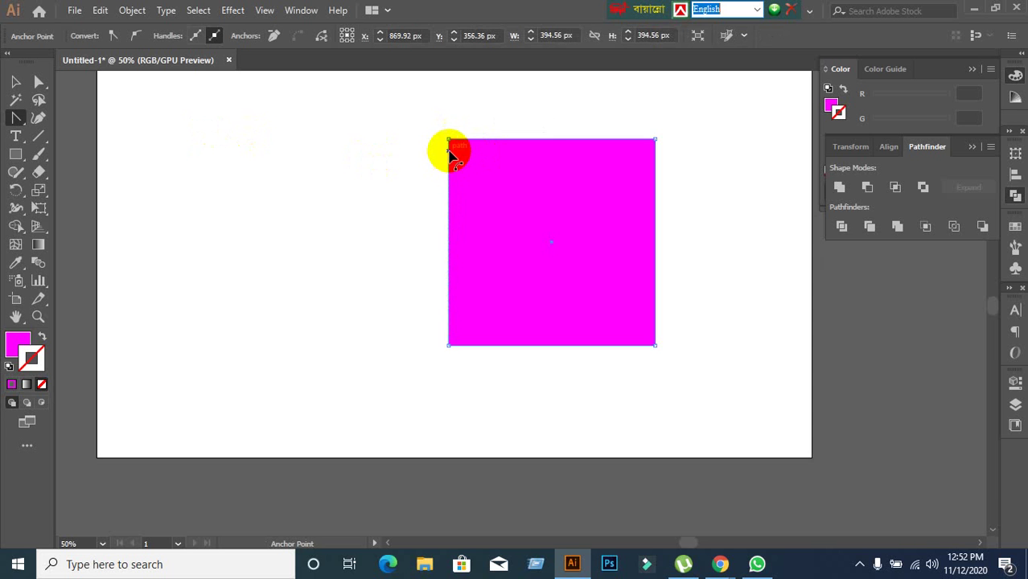
left_click_drag(450, 141, 499, 87)
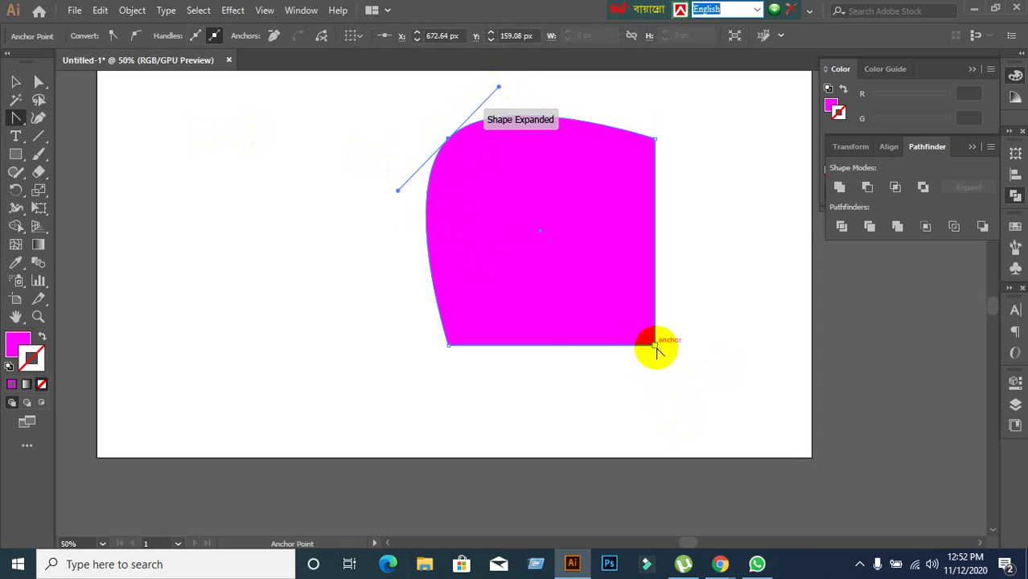
left_click_drag(656, 346, 573, 398)
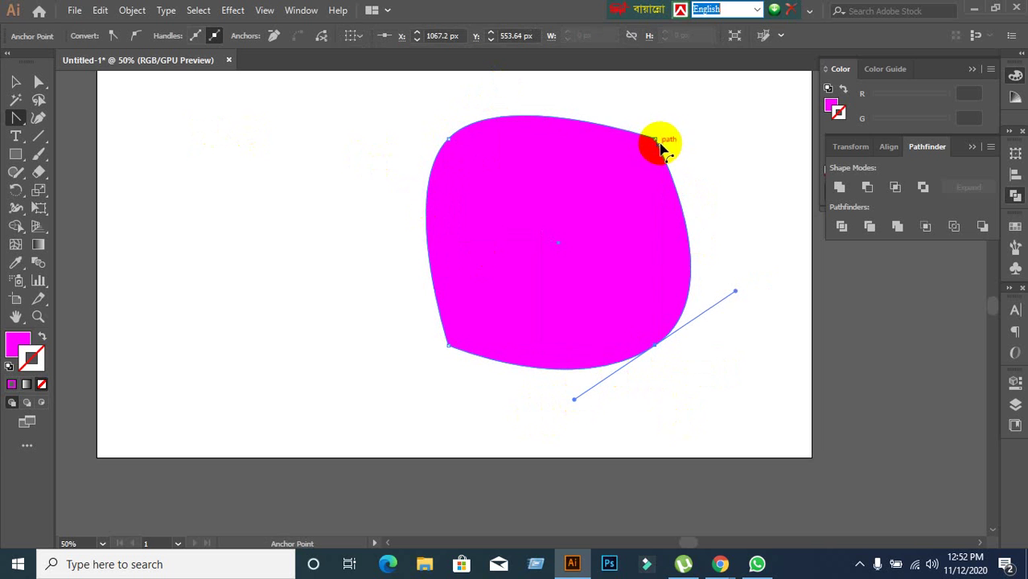
left_click_drag(657, 142, 718, 184)
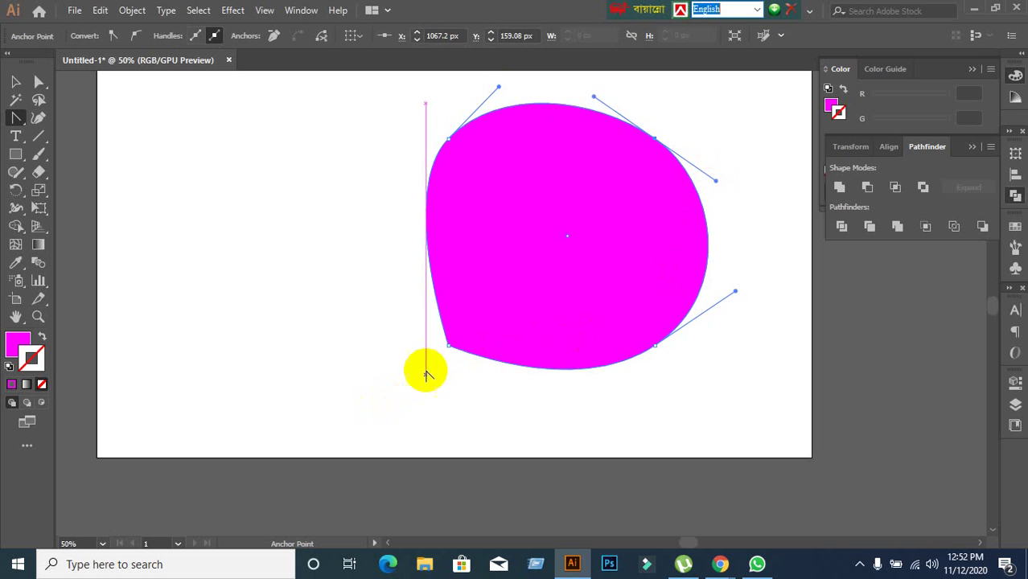
left_click_drag(448, 347, 376, 265)
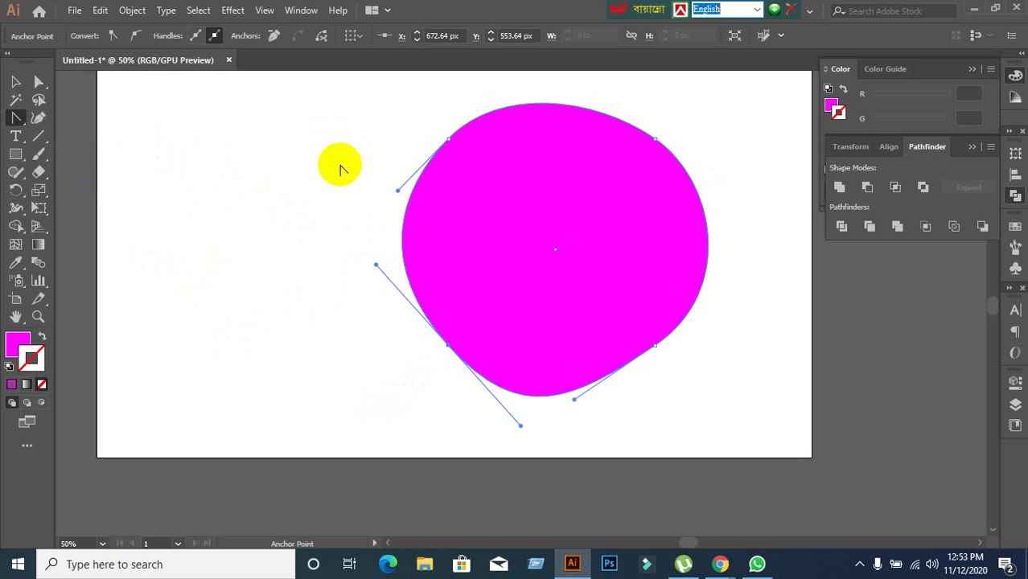
Convert the shape's upper-left and lower-left smooth anchors back to corner points so its left side is straight
left_click(434, 199)
left_click(445, 158)
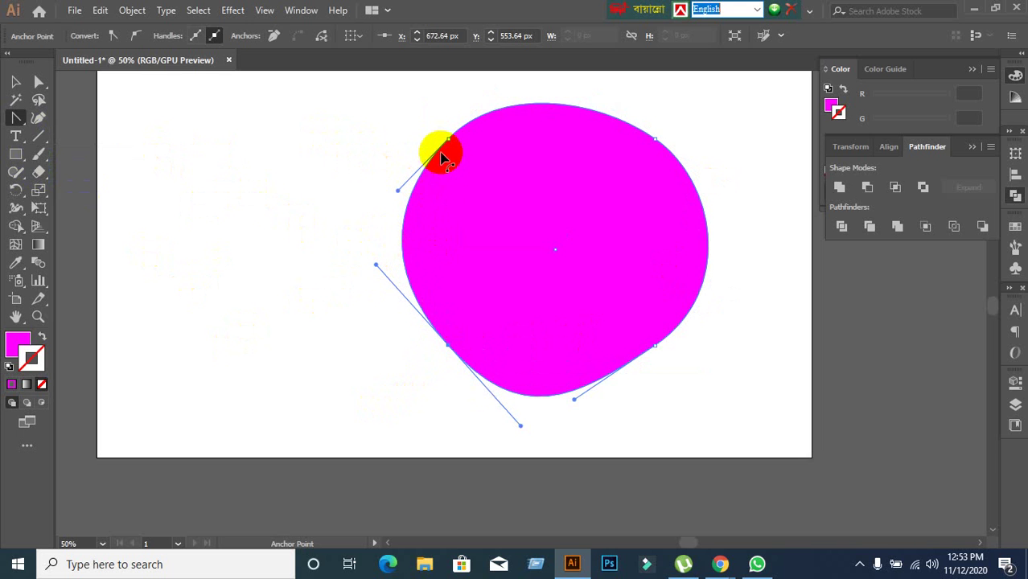
left_click(448, 140)
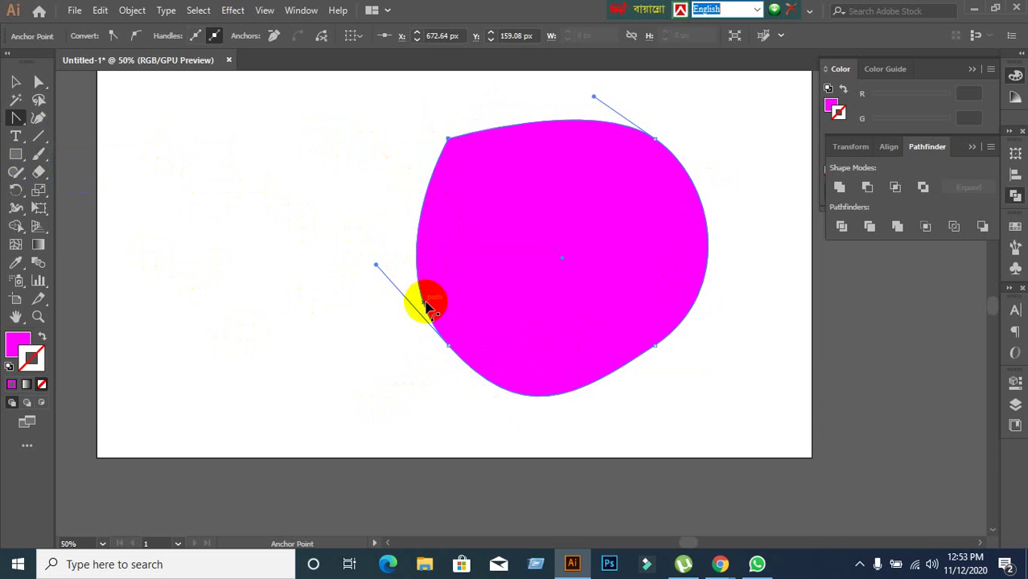
left_click(448, 348)
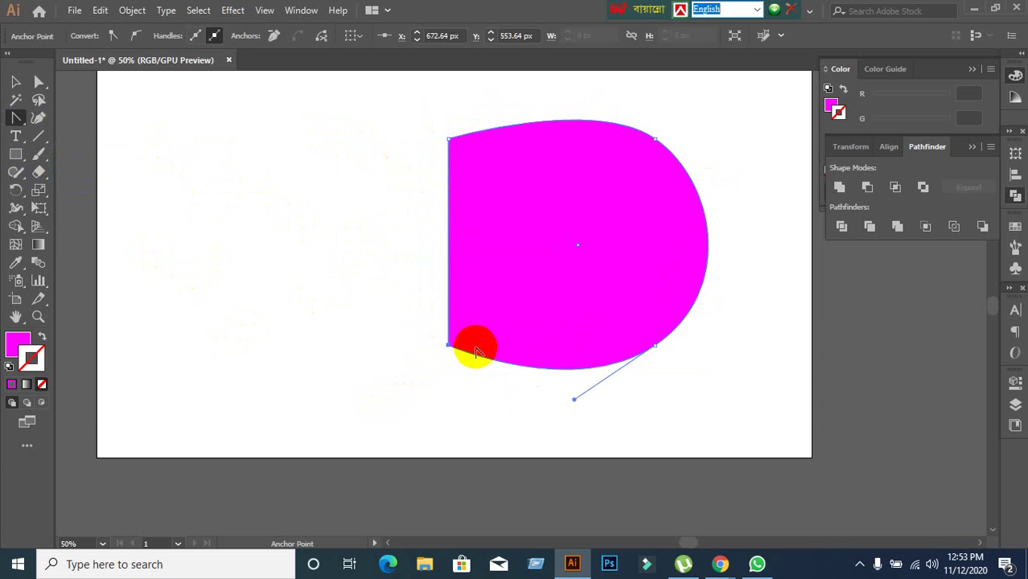
Convert the shape's two right-hand smooth anchors back to corner points, and move the resulting square to the artboard's upper-right corner
left_click(656, 347)
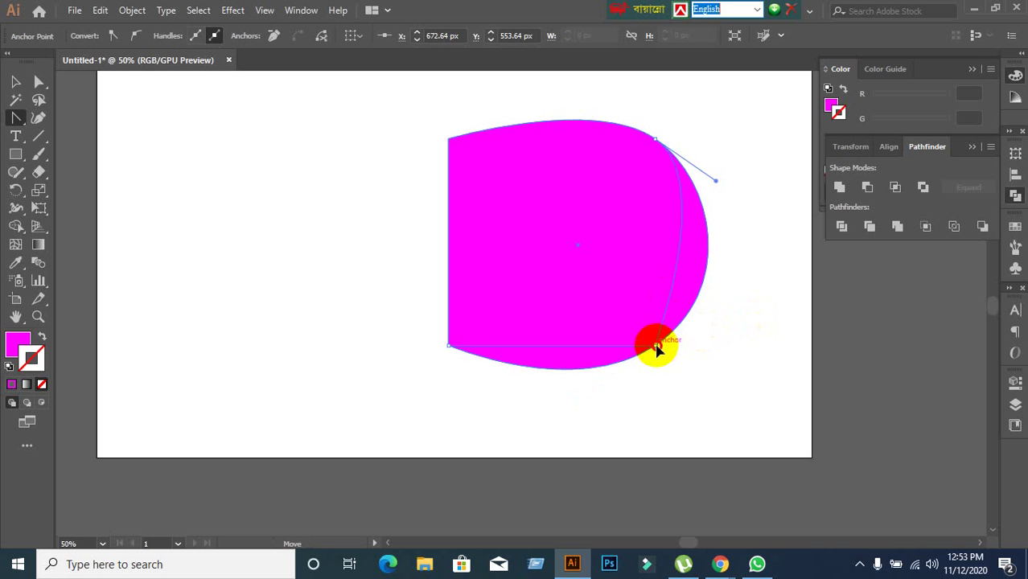
left_click(656, 141)
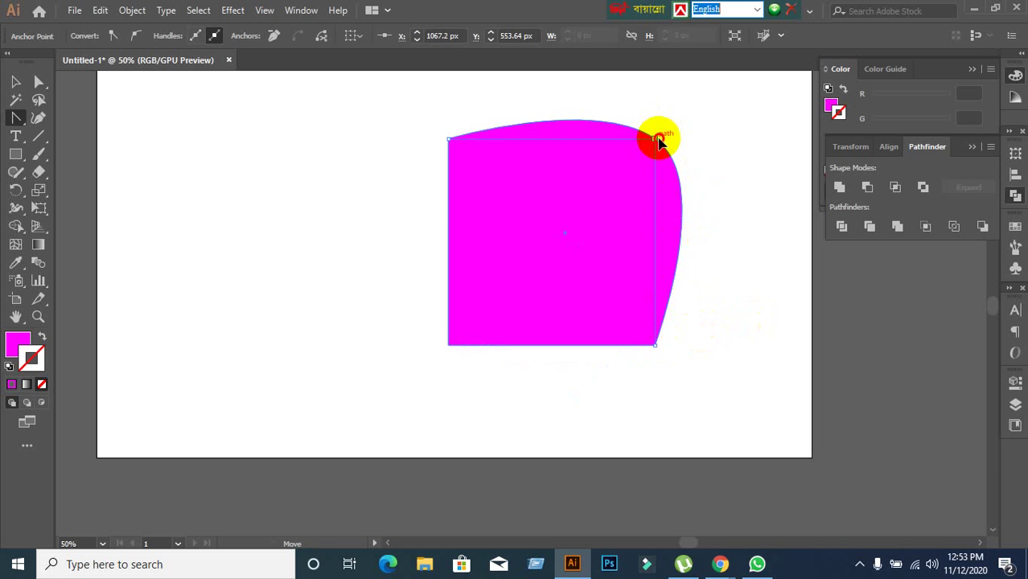
left_click(15, 81)
left_click(390, 202)
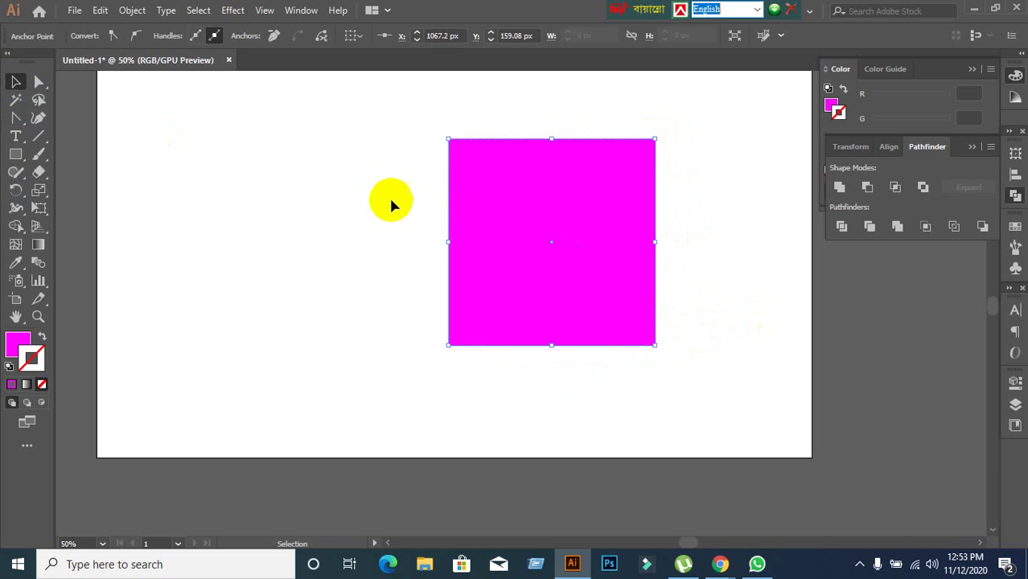
left_click_drag(532, 202, 685, 146)
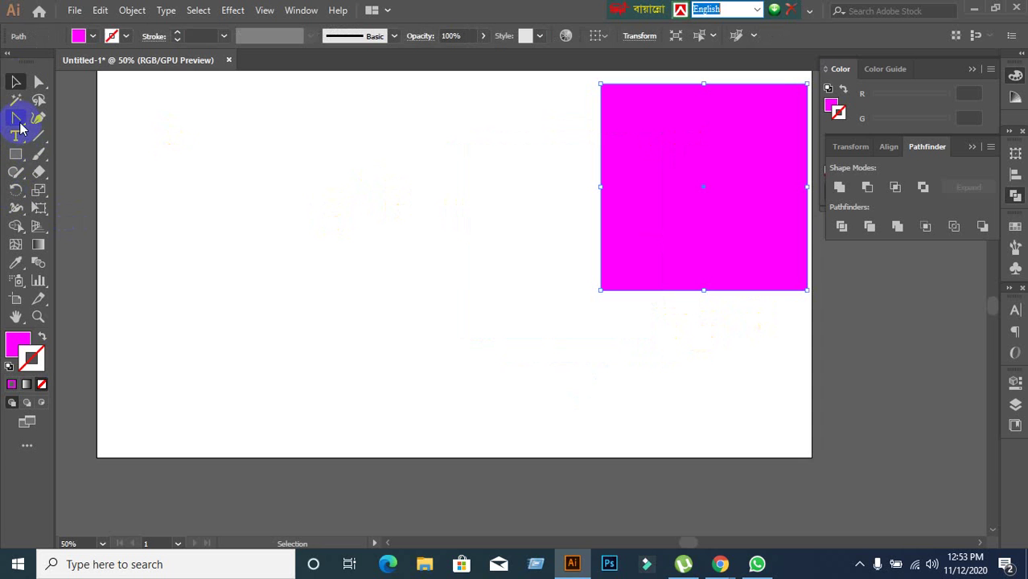
Draw a closed freeform magenta shape with seven anchors on the artboard's left half with the Pen tool, leaving a sharp notch in its upper edge
left_click_drag(20, 127, 36, 113)
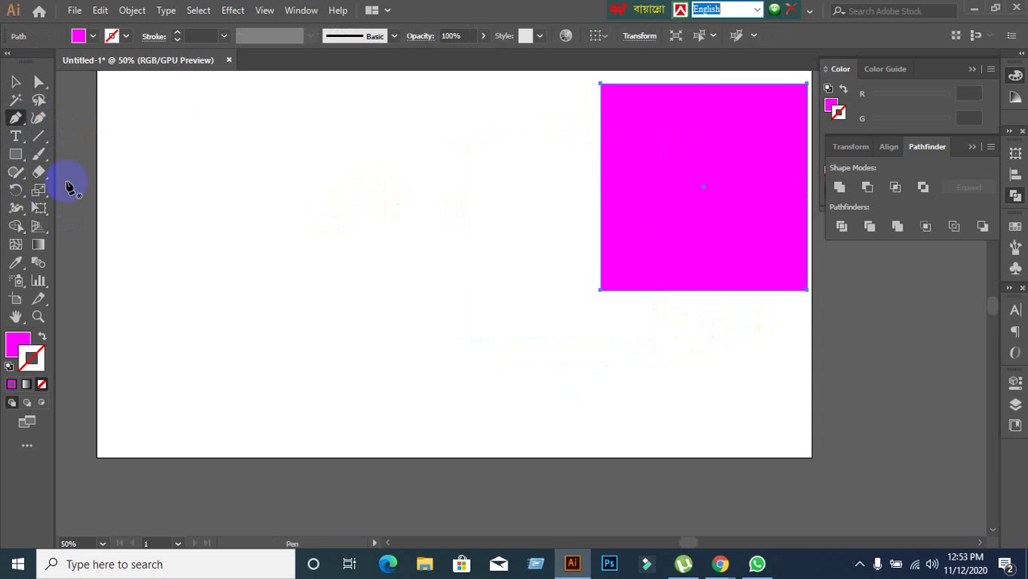
scroll(187, 201, "up", 1)
scroll(186, 202, "down", 1)
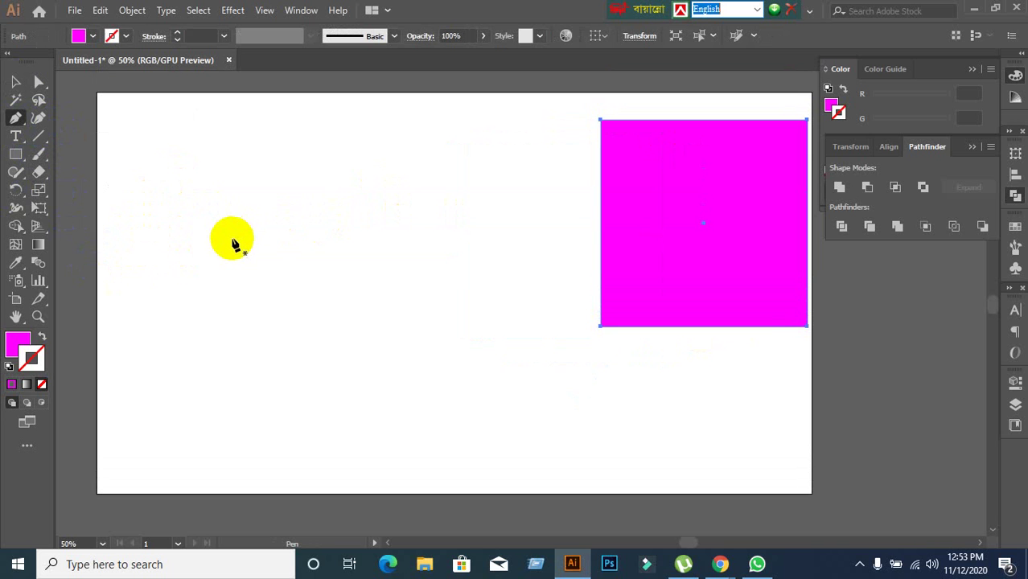
left_click(185, 235)
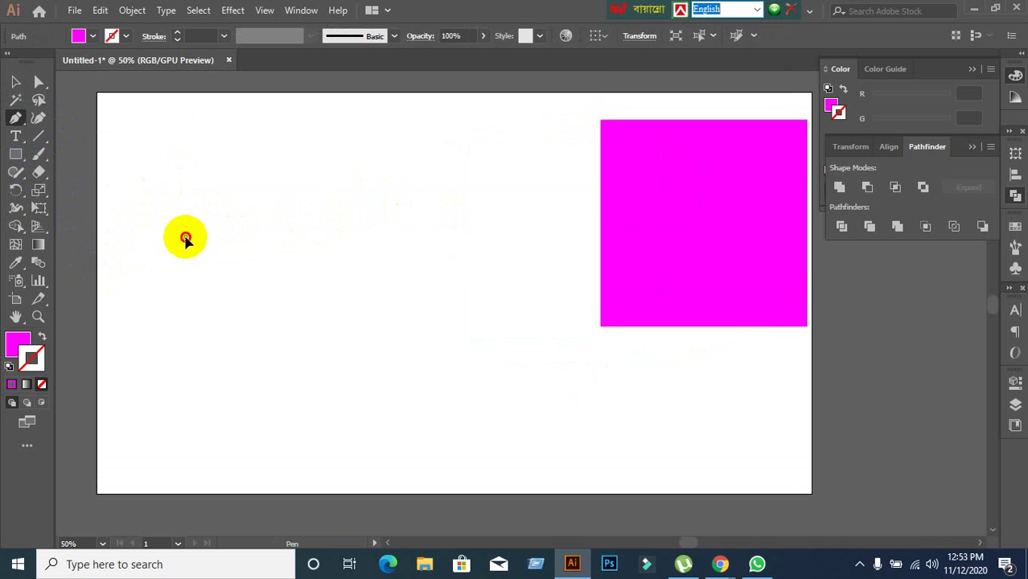
left_click_drag(309, 160, 388, 211)
left_click_drag(431, 266, 388, 369)
left_click_drag(283, 421, 180, 464)
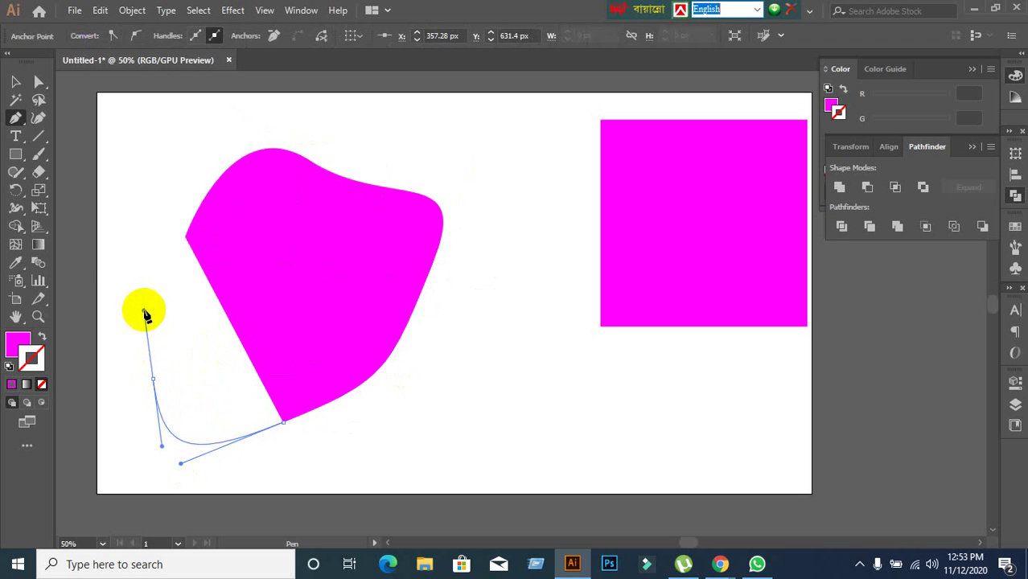
left_click_drag(98, 226, 77, 135)
left_click_drag(162, 112, 184, 119)
mouse_move(212, 235)
left_mouse_down()
mouse_move(210, 218)
mouse_move(210, 234)
left_mouse_up()
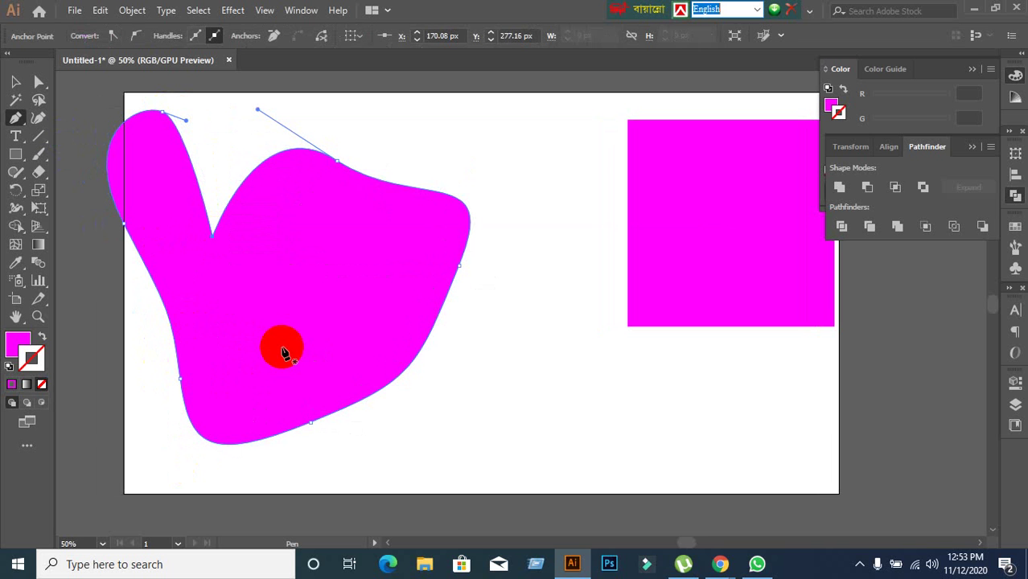
Move the freeform shape right so it lies fully on the artboard, and select it
scroll(260, 344, "up", 1)
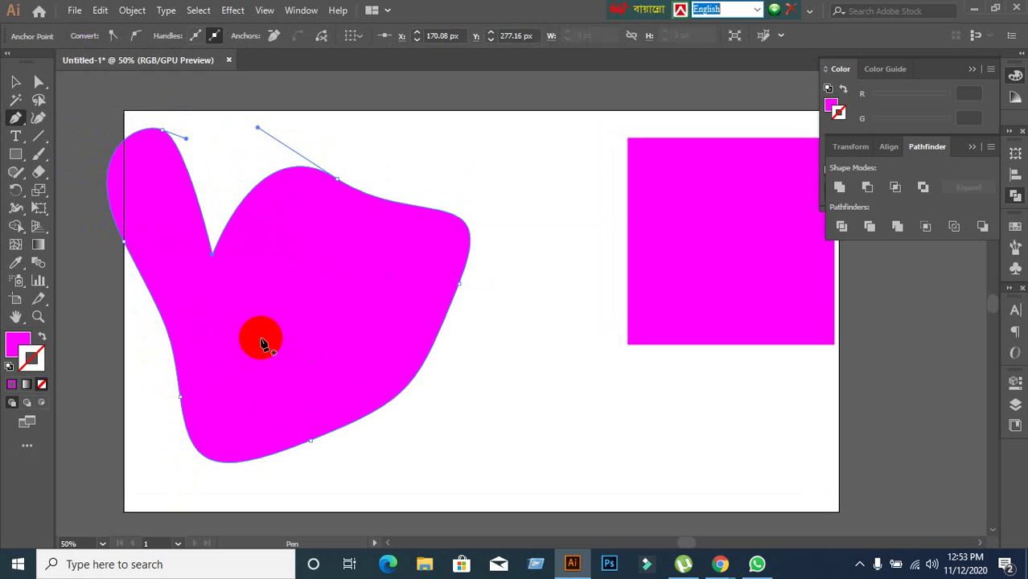
left_click(16, 84)
left_click_drag(220, 257, 323, 265)
left_click(185, 301)
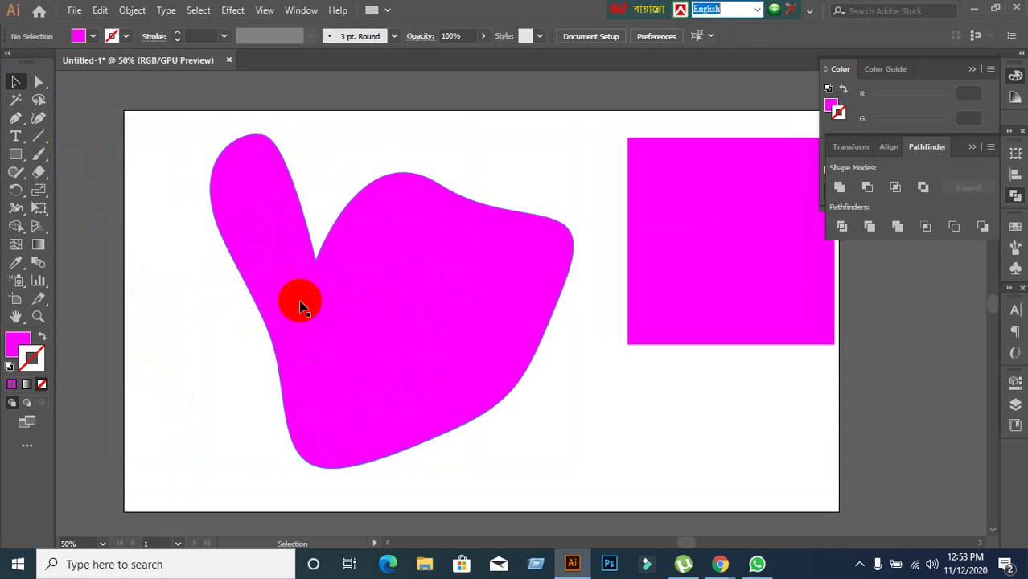
left_click(302, 302)
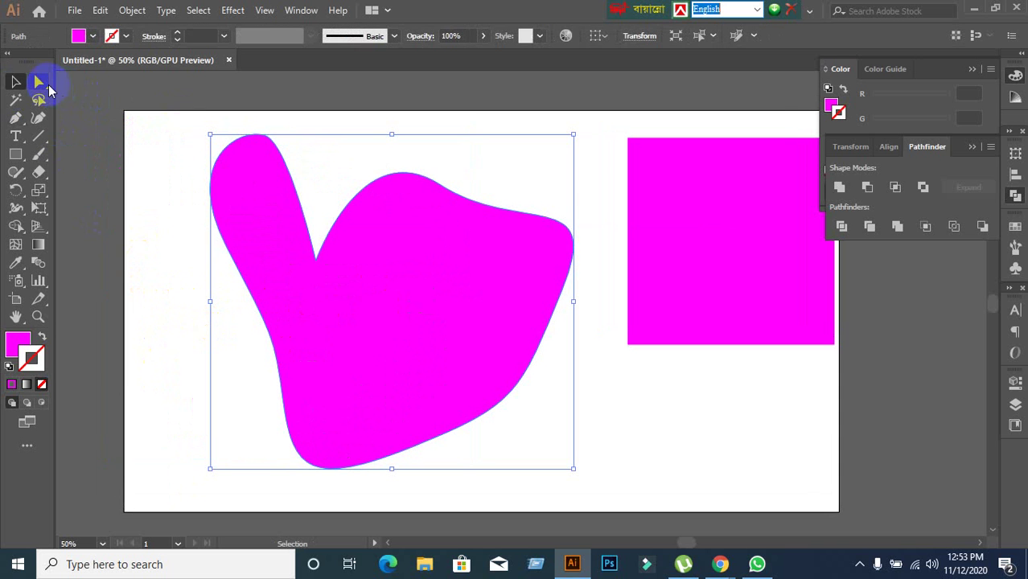
Show all anchor points of the freeform shape with the Direct Selection tool, and deselect the shape
left_click(38, 81)
left_click_drag(156, 111, 600, 506)
left_click(360, 261)
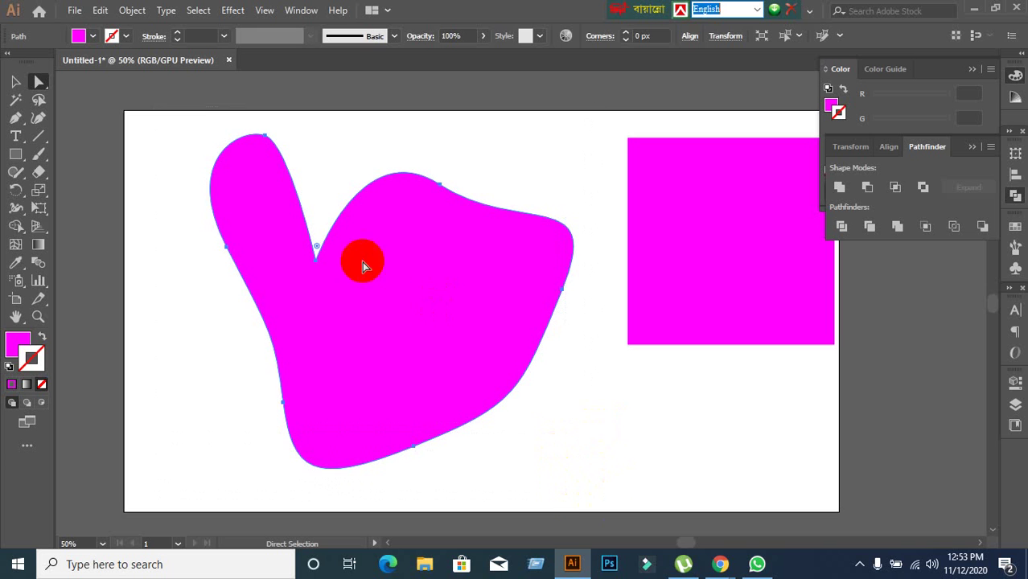
left_click(211, 223)
Try removing the notch anchor from the freeform shape with the Delete Anchor Point tool, and undo the deletion
left_click(16, 81)
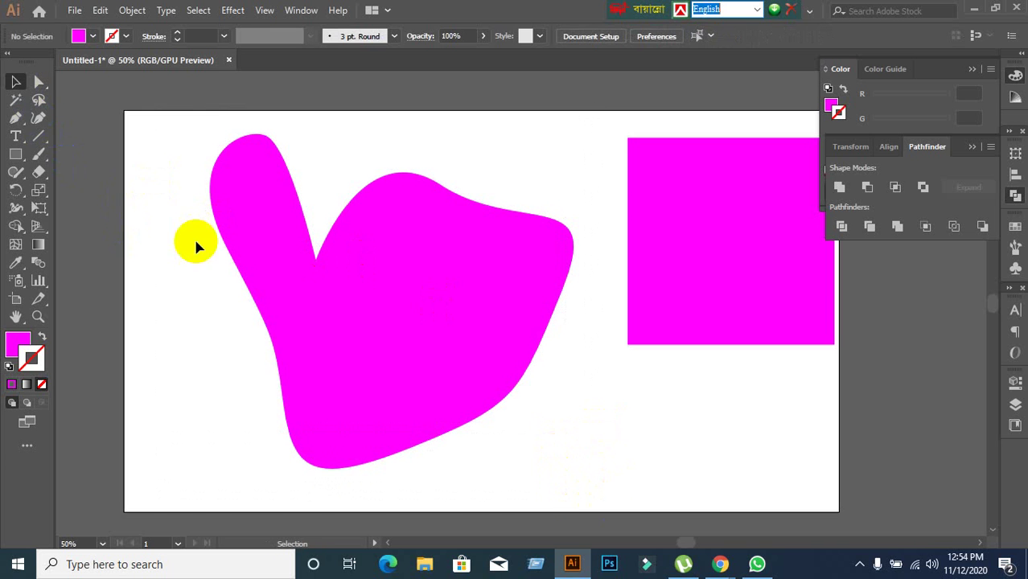
left_click_drag(133, 176, 335, 352)
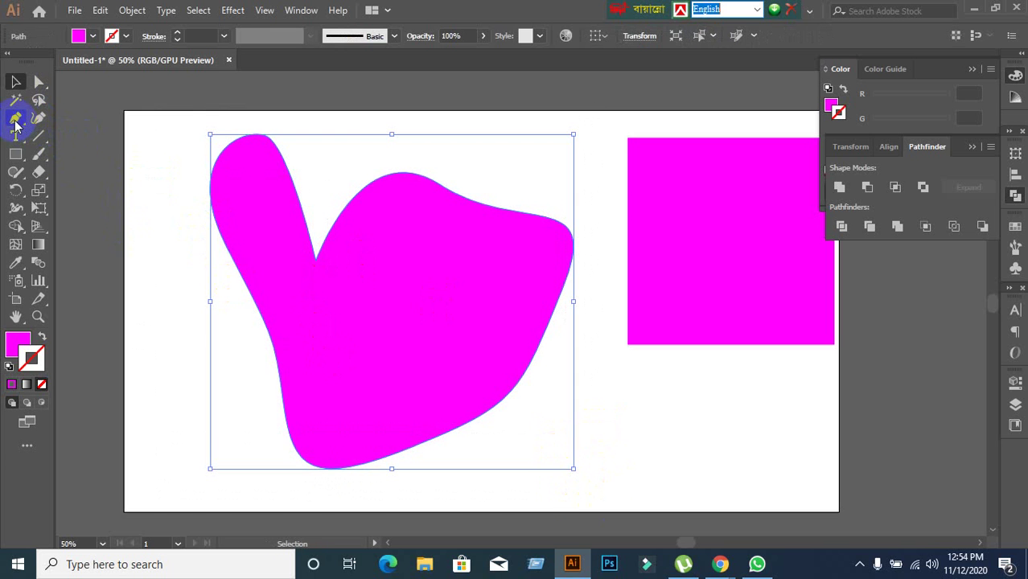
left_click_drag(16, 117, 74, 153)
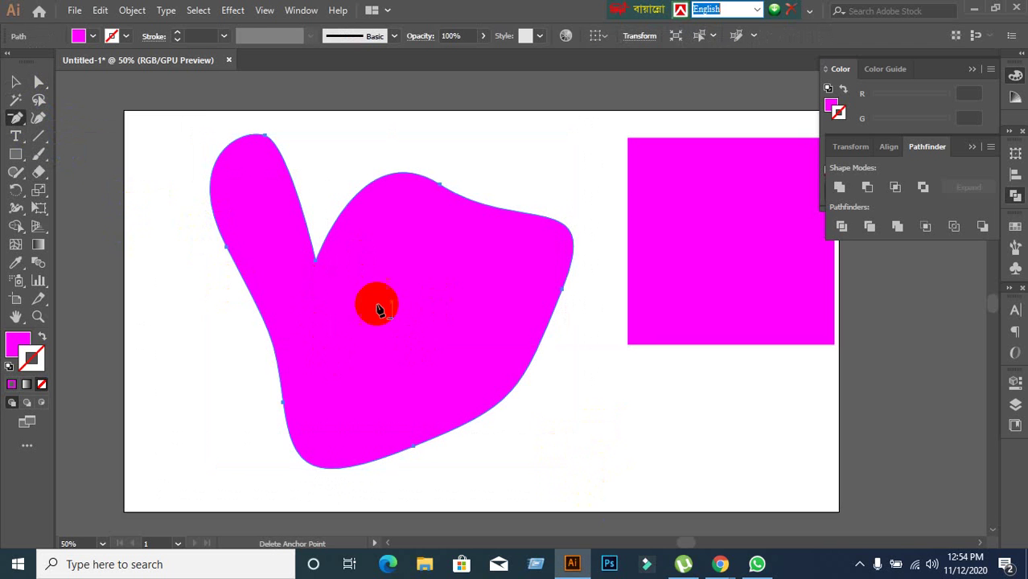
left_click(316, 260)
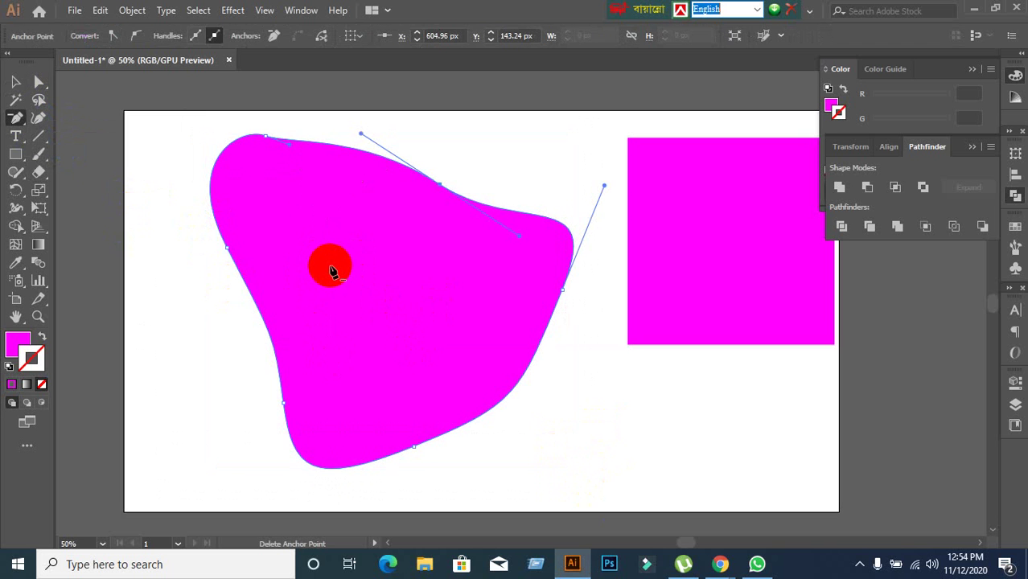
key("ctrl+z")
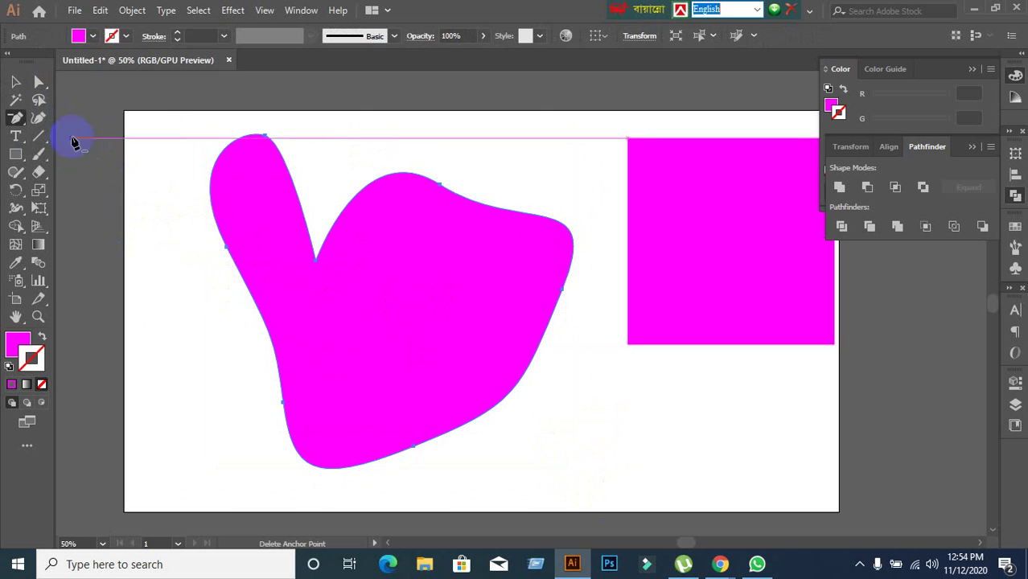
Convert the notch's corner anchor to a smooth point and the freeform shape's bottom anchor to a corner point with the Anchor Point tool
left_click_drag(15, 118, 86, 177)
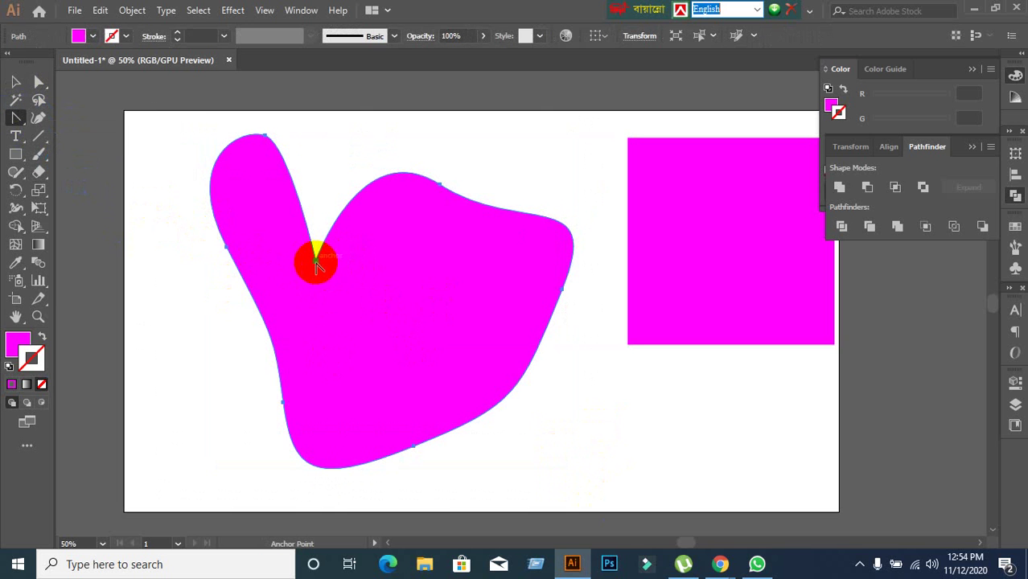
left_click_drag(316, 260, 374, 295)
left_click_drag(413, 448, 414, 450)
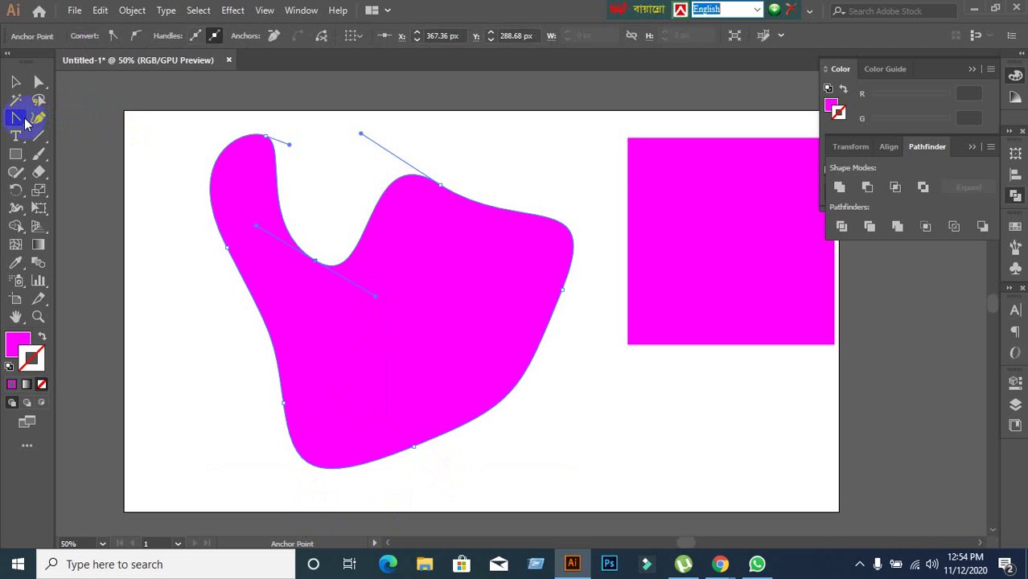
left_click(413, 446)
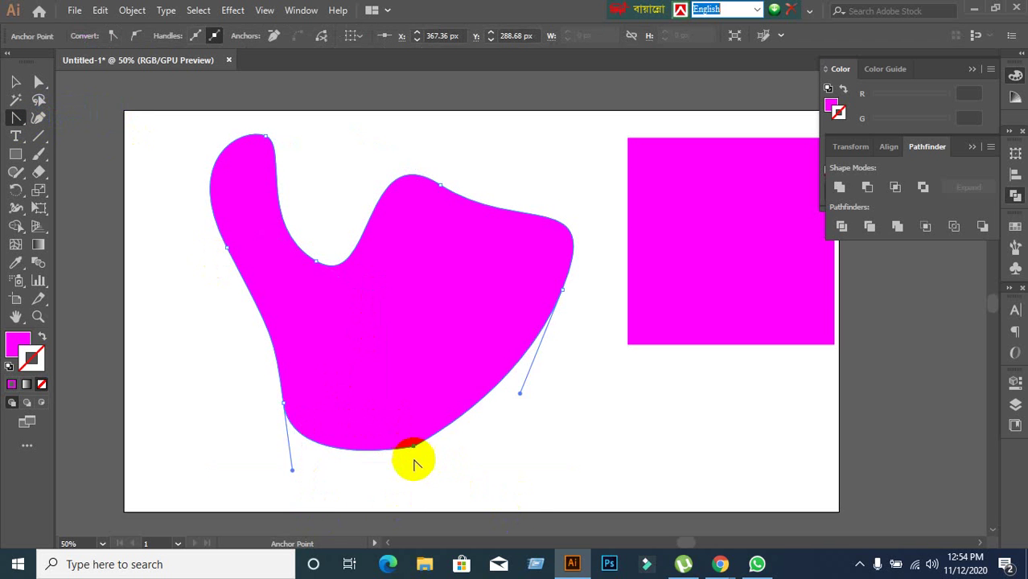
left_click(285, 402)
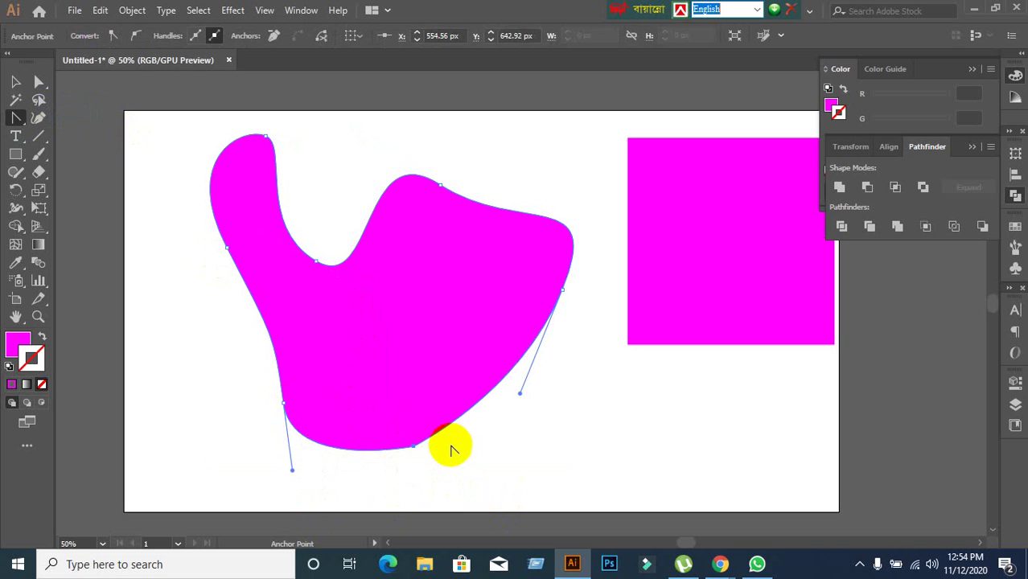
left_click_drag(413, 447, 432, 456)
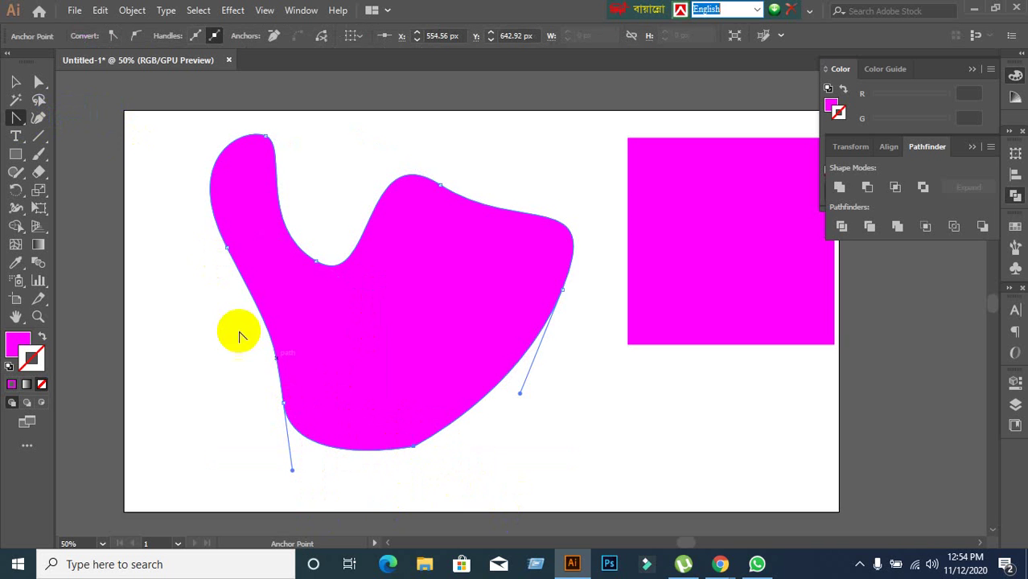
left_click(38, 81)
left_click(252, 304)
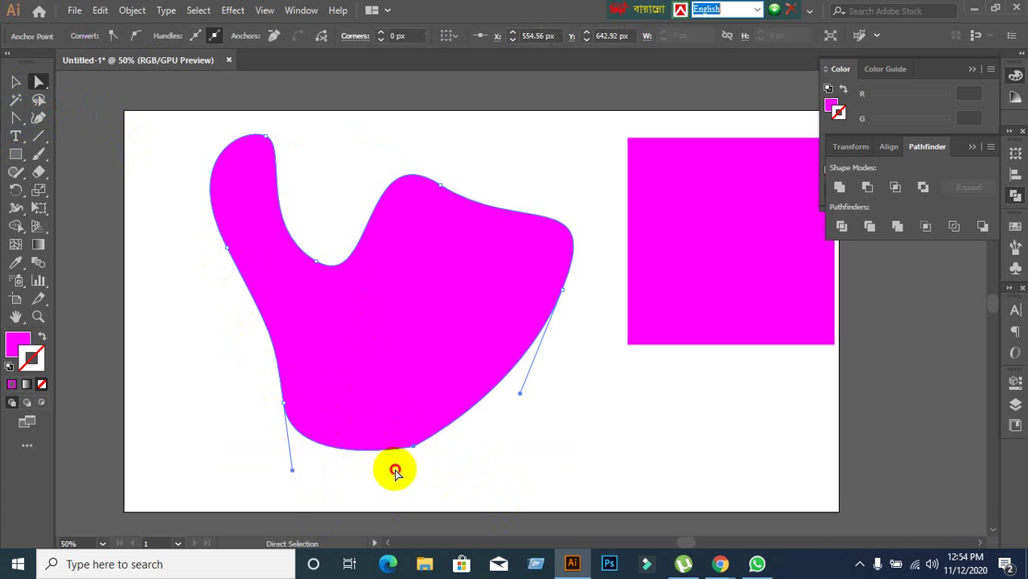
left_click(451, 429)
left_click(431, 394)
left_click(227, 249)
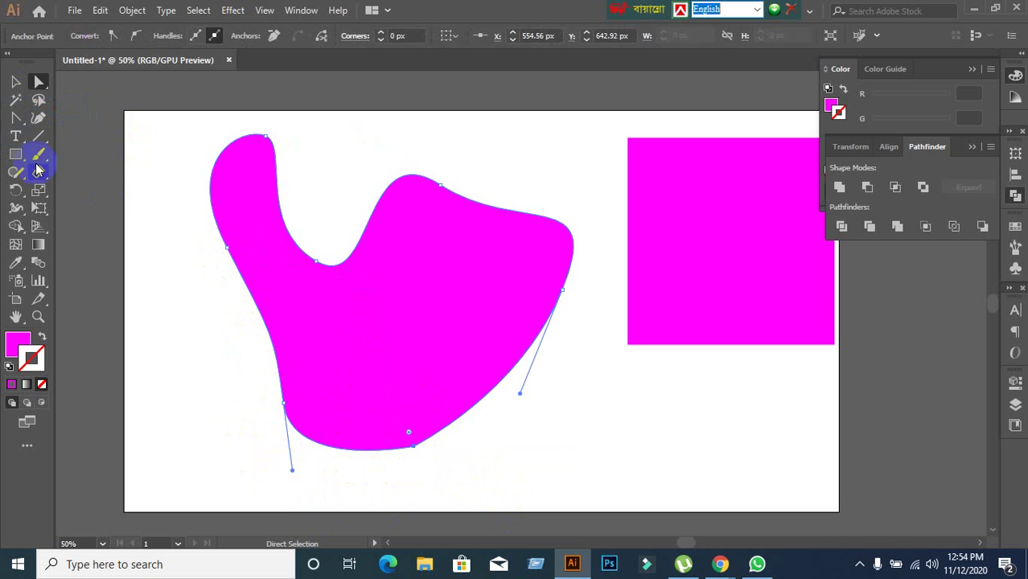
Convert all remaining smooth anchors of the freeform shape, including the notch, to corner points so every side is straight
left_click(15, 118)
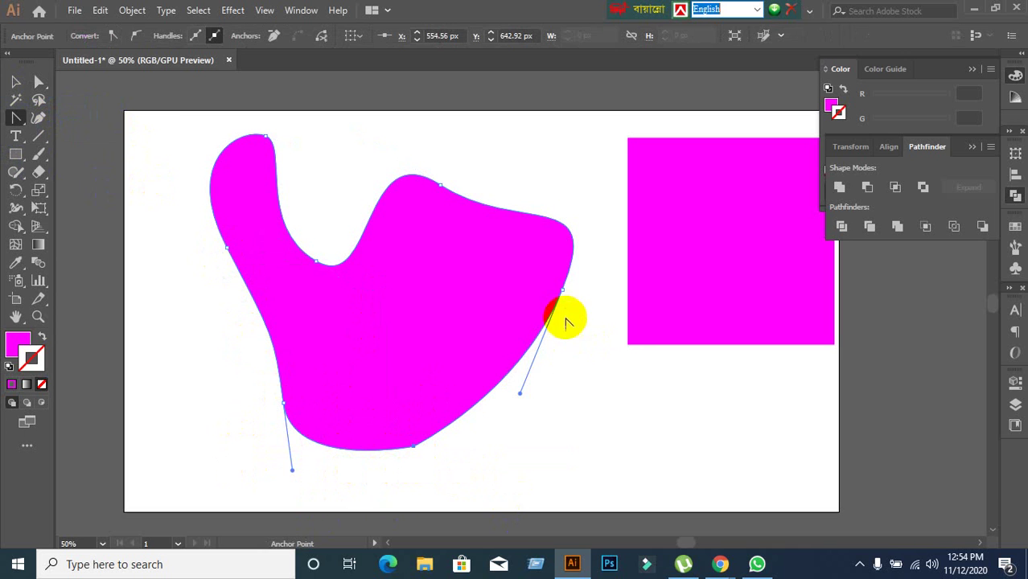
left_click(562, 290)
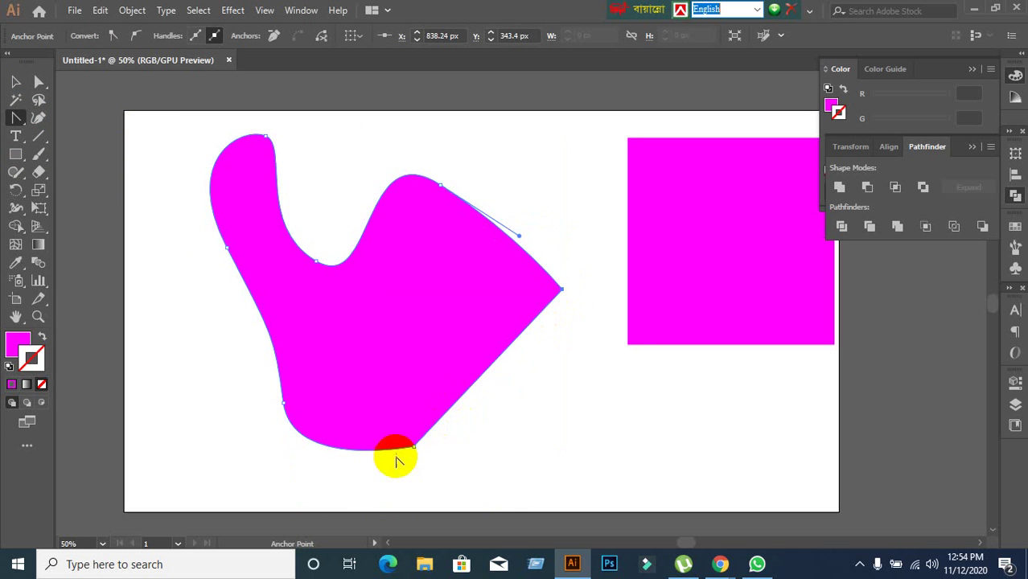
left_click(286, 404)
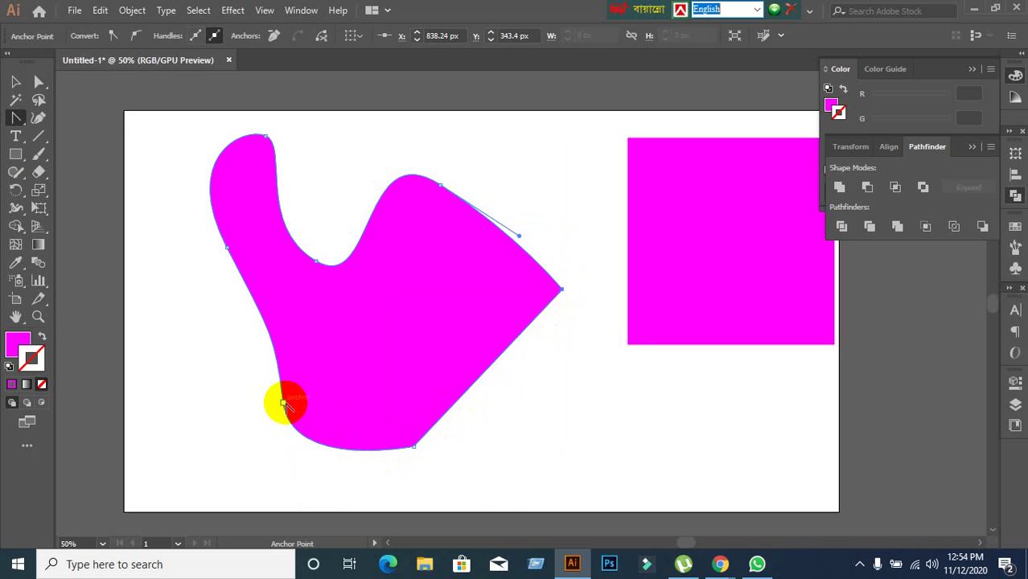
left_click(228, 249)
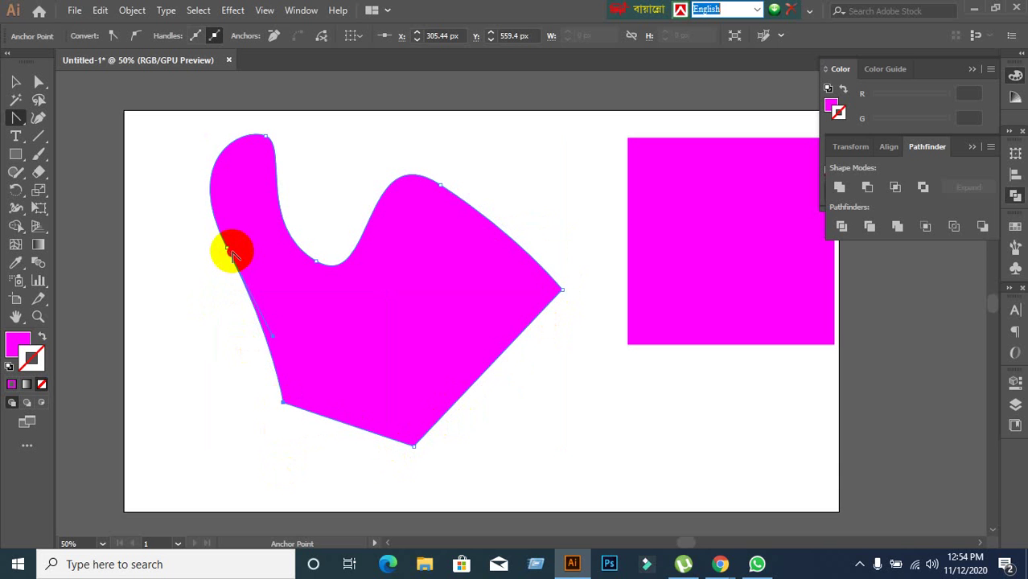
left_click(228, 248)
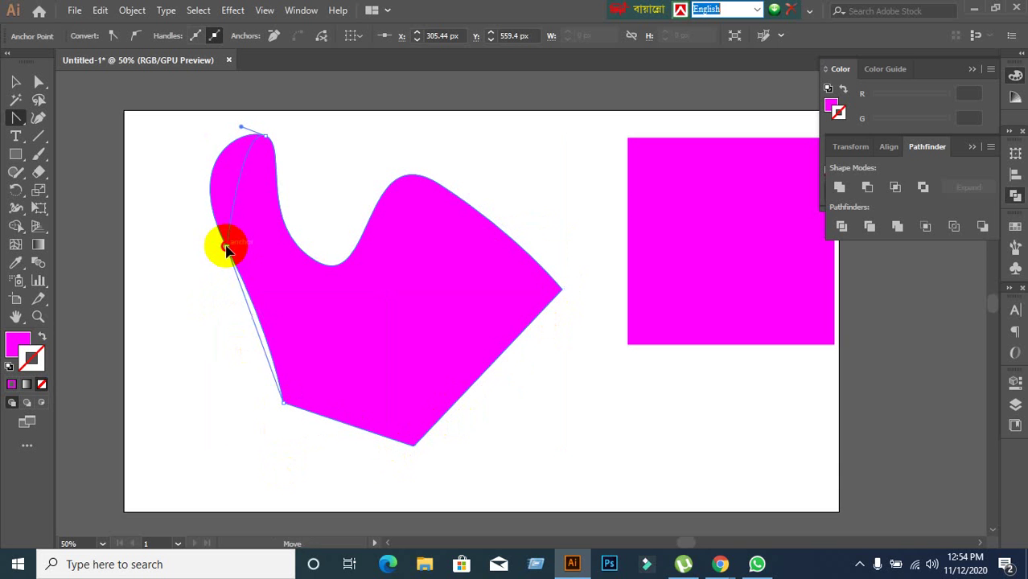
left_click(315, 261)
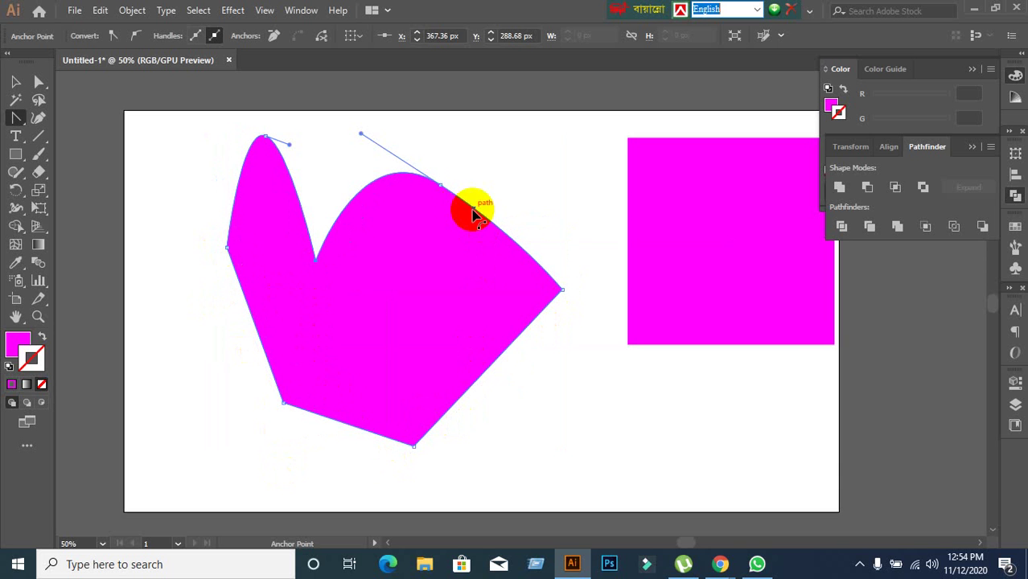
left_click(439, 187)
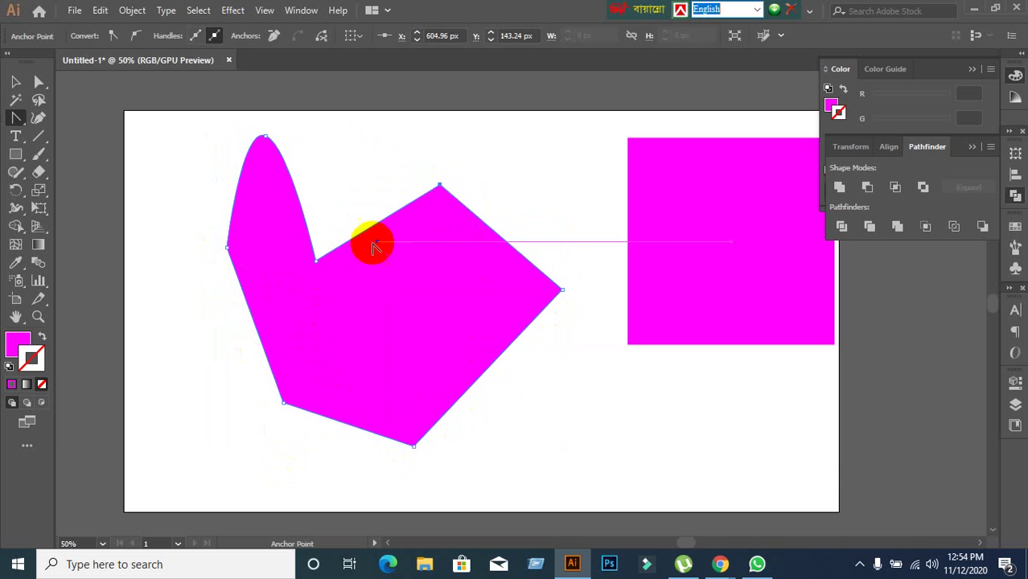
left_click(264, 138)
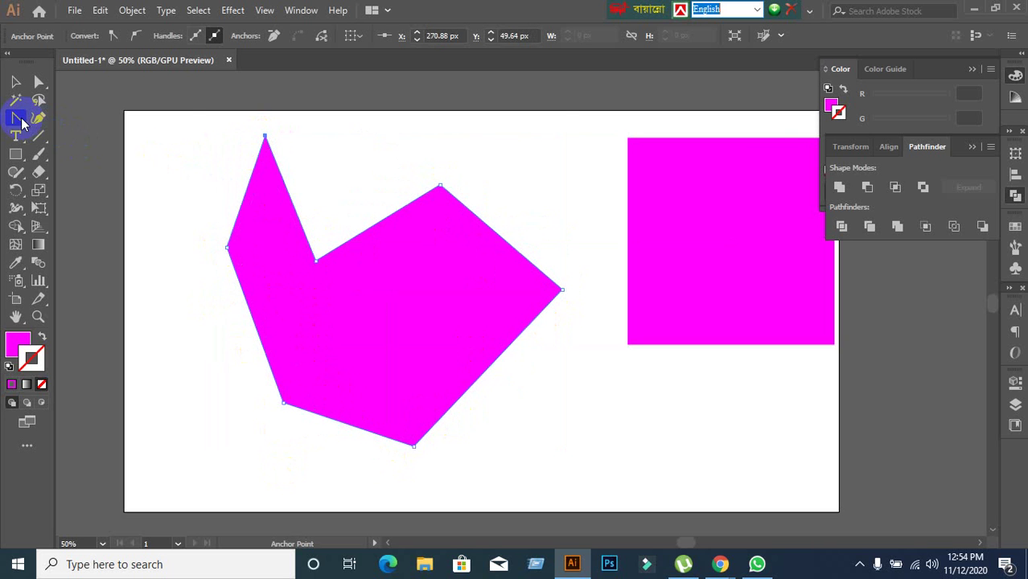
Move the straight-sided polygon slightly down and to the left on the artboard with the Selection tool
left_click(20, 119)
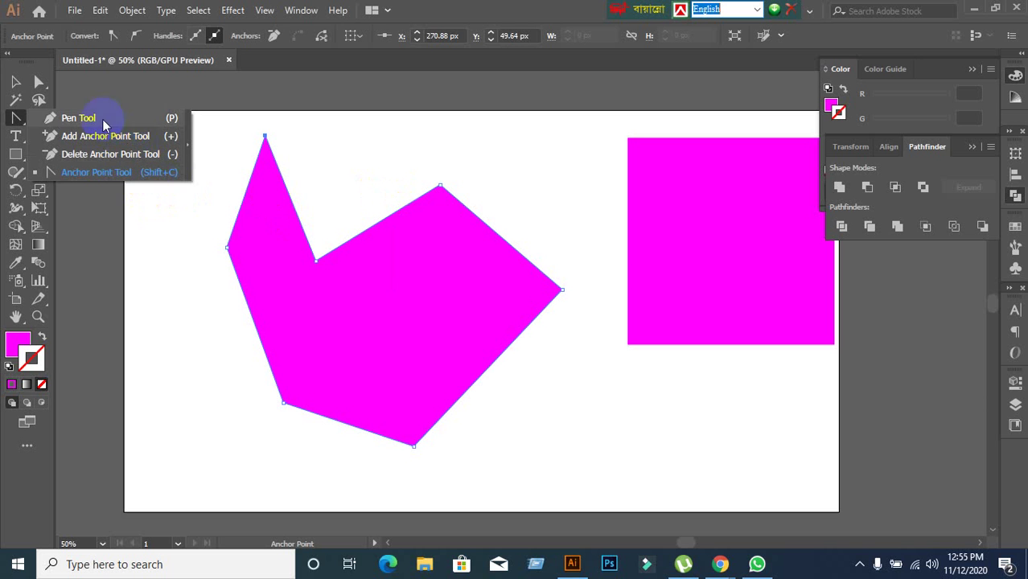
left_click(14, 84)
left_click_drag(350, 337, 329, 393)
left_click(325, 319)
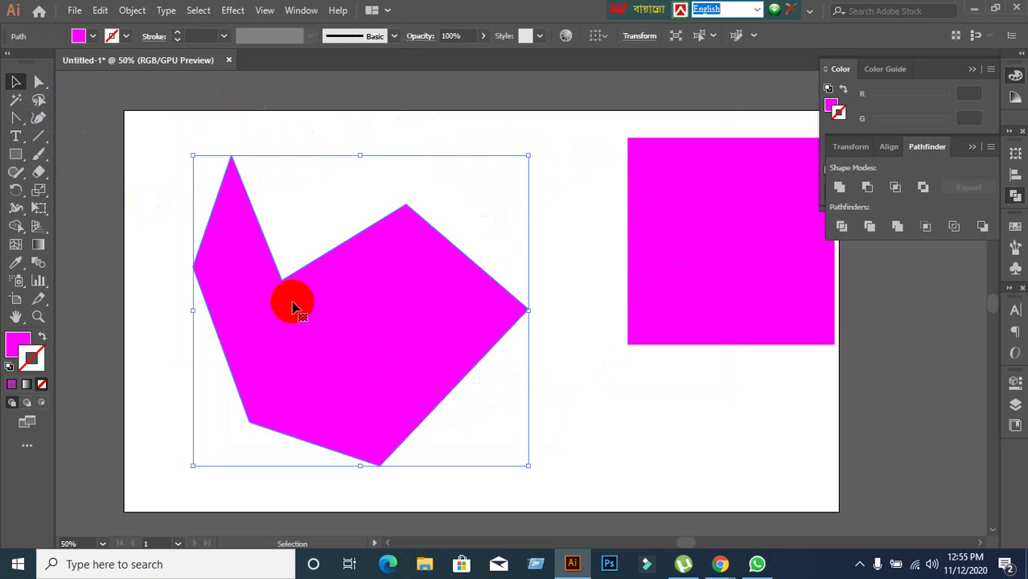
Deselect the polygon, switch to the Google Meet window to check on the class, and return to Illustrator
left_click(574, 232)
left_click(720, 563)
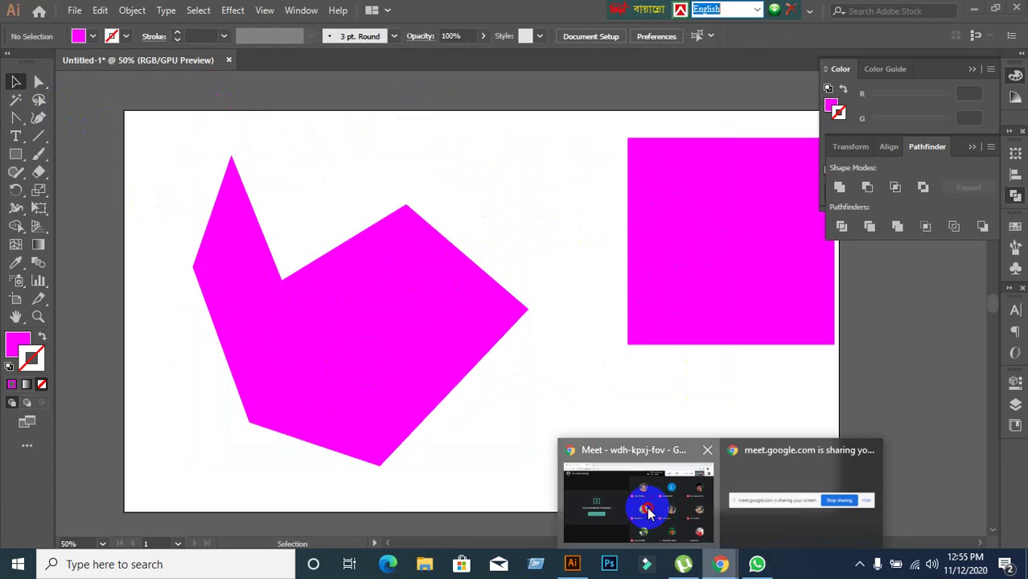
left_click(649, 510)
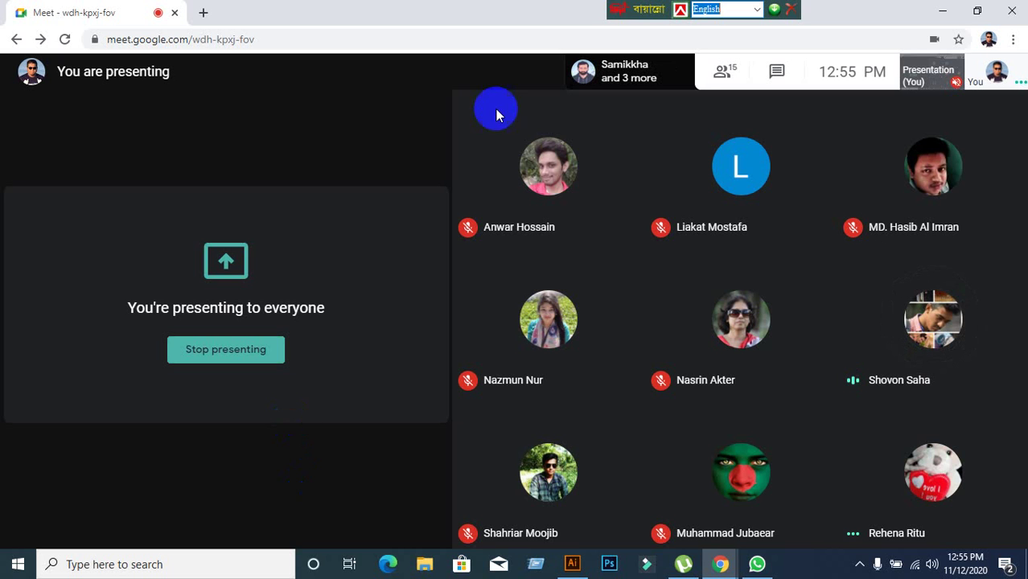
mouse_move(482, 151)
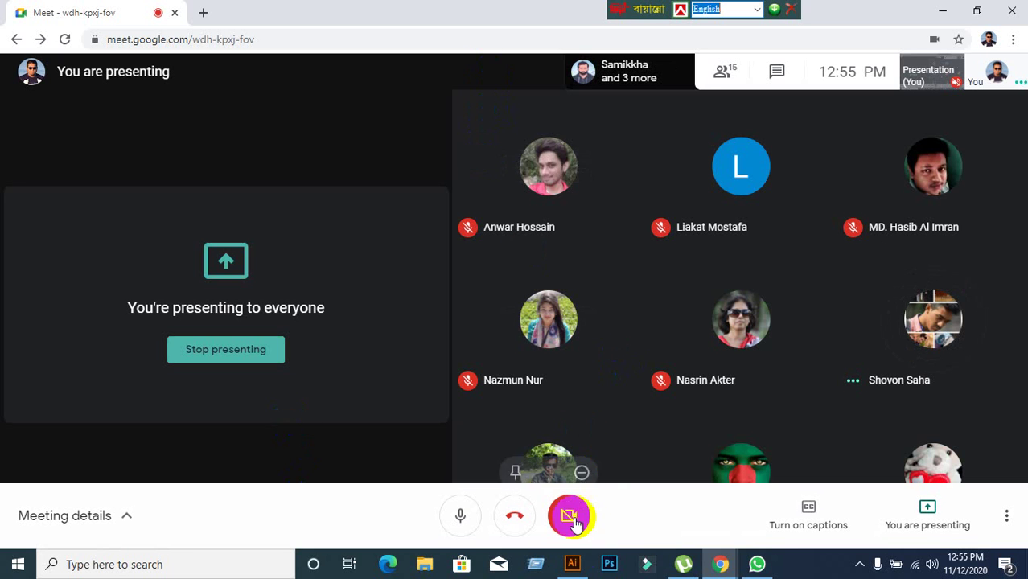
left_click(572, 564)
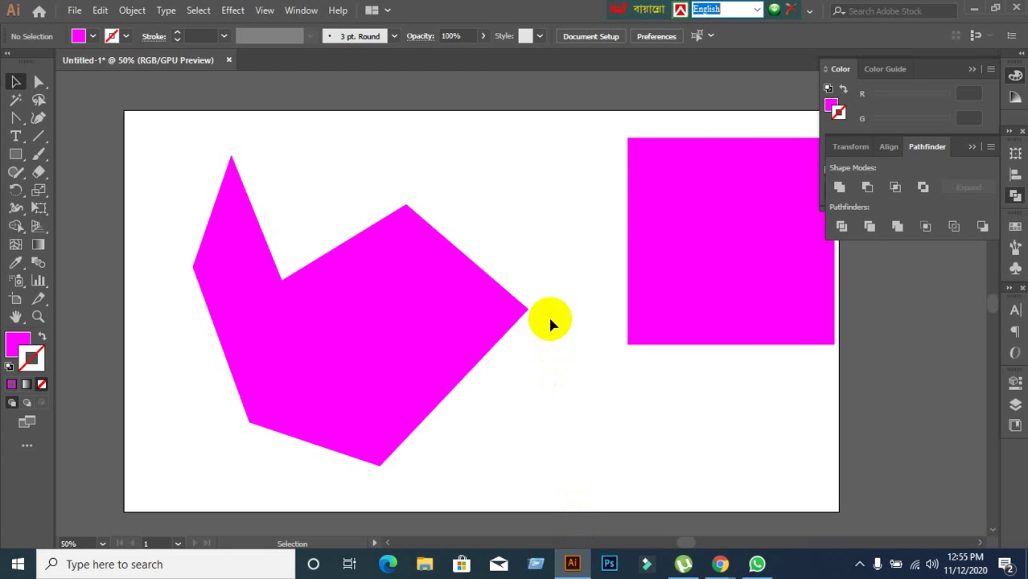
left_click(408, 315)
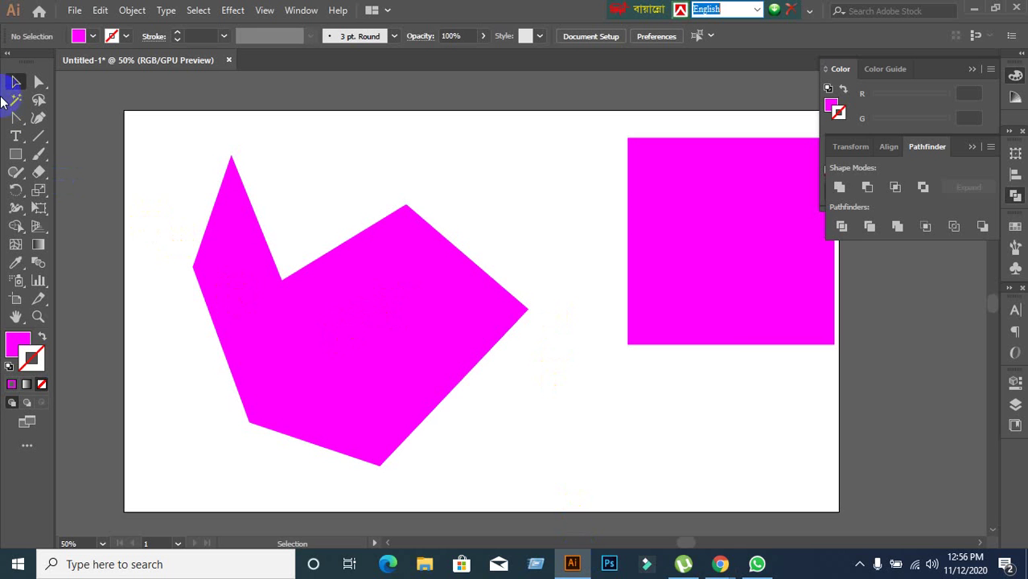
left_click(226, 271)
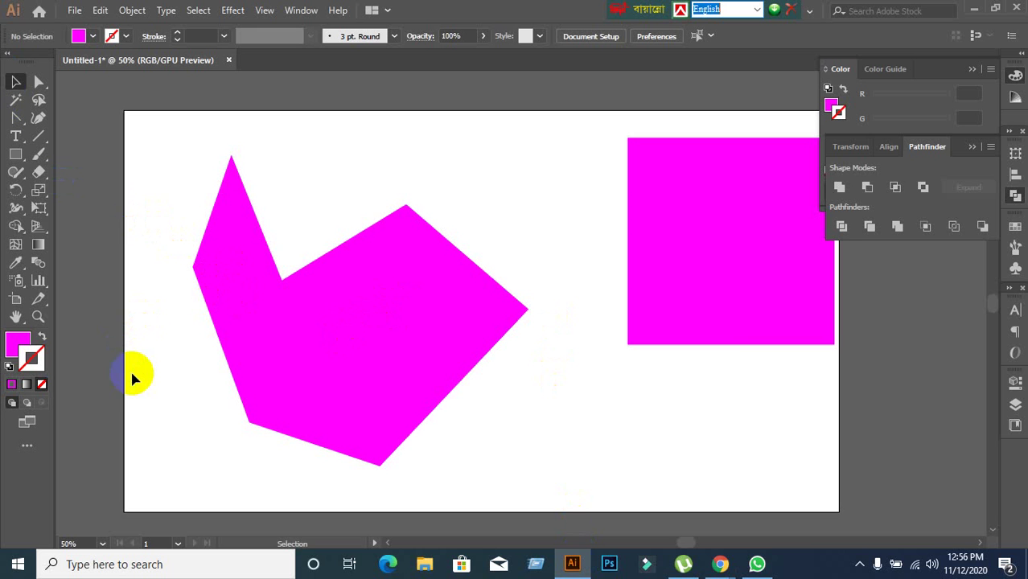
left_click(238, 372)
left_click(681, 309)
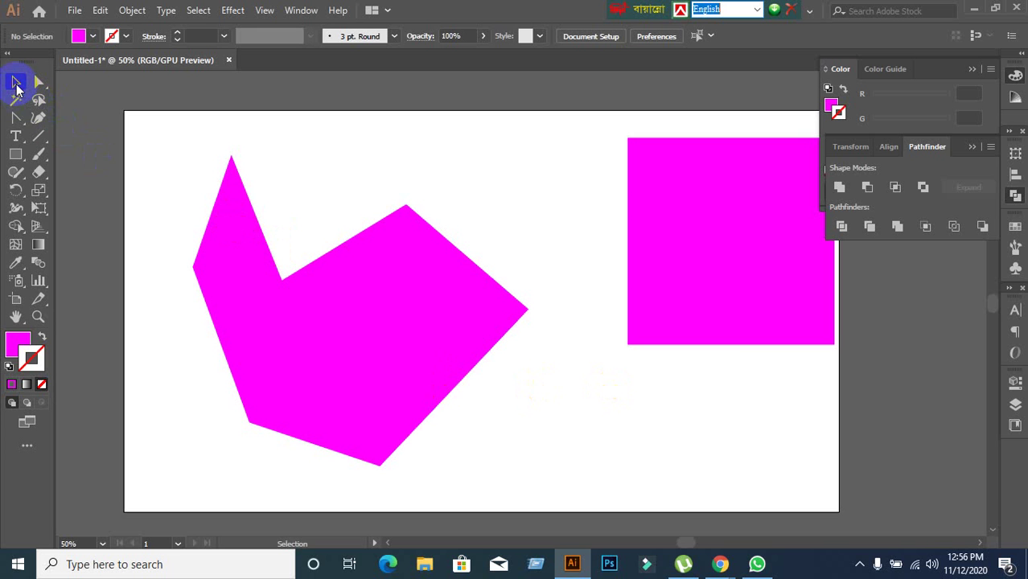
Add one anchor point on the polygon's upper-right edge and two on its lower-right edge with the Add Anchor Point tool
left_click(277, 324)
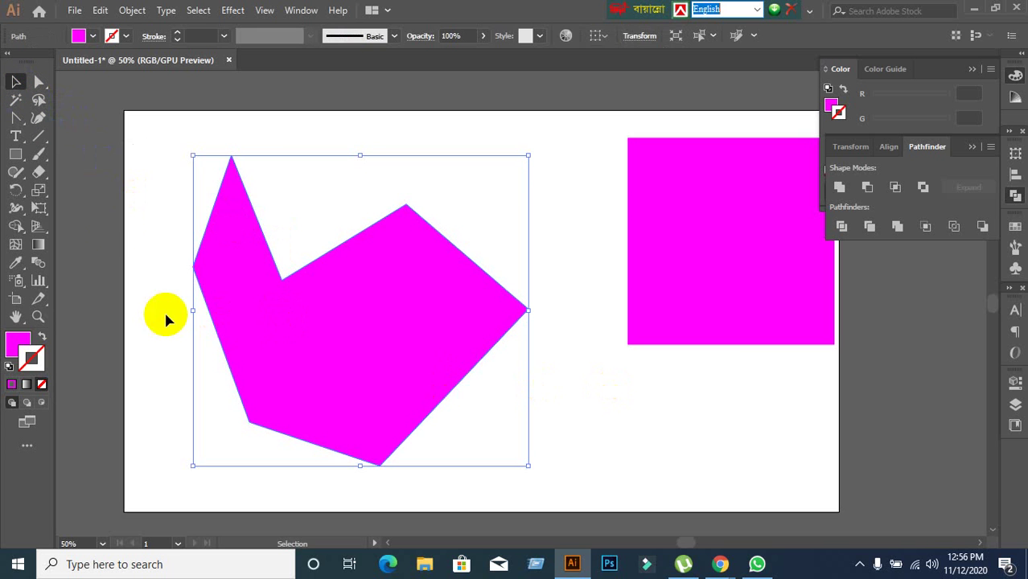
left_click(17, 120)
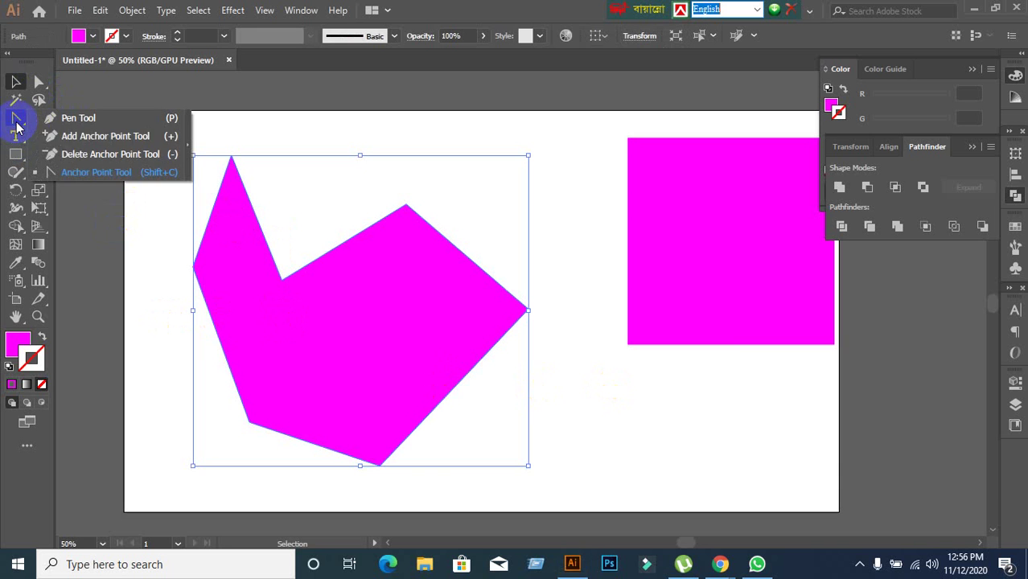
left_click(105, 136)
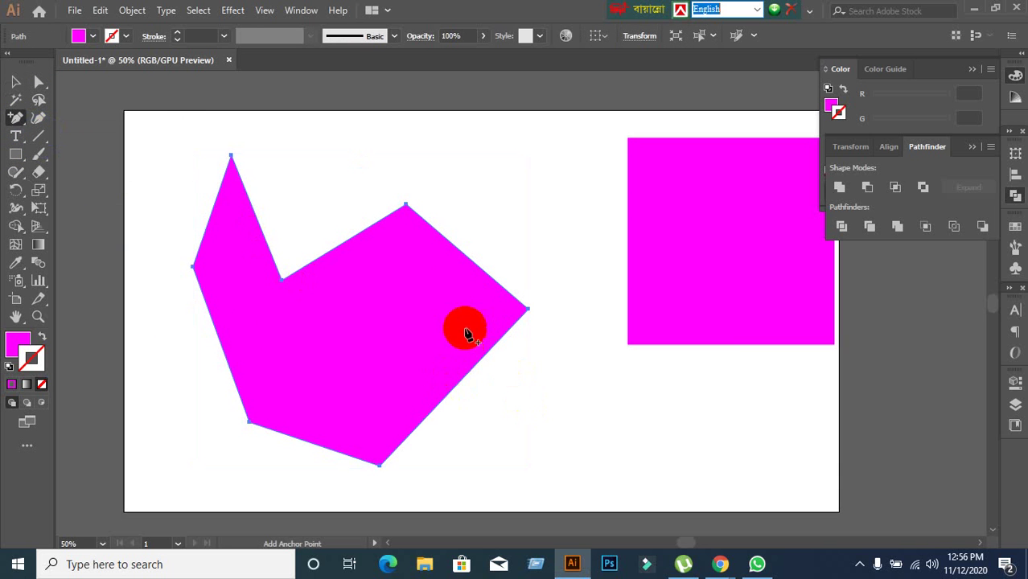
left_click(467, 258)
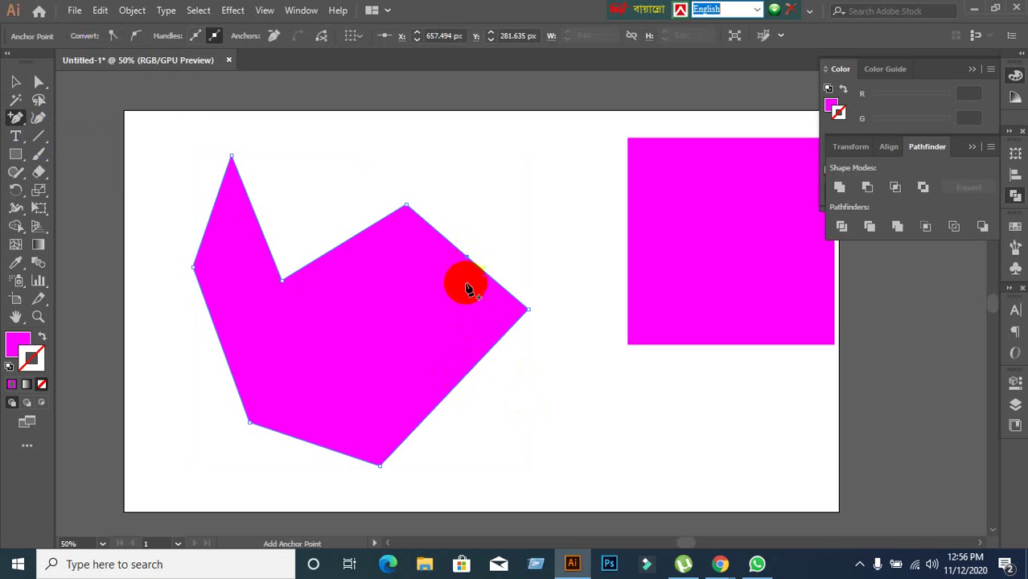
left_click(466, 376)
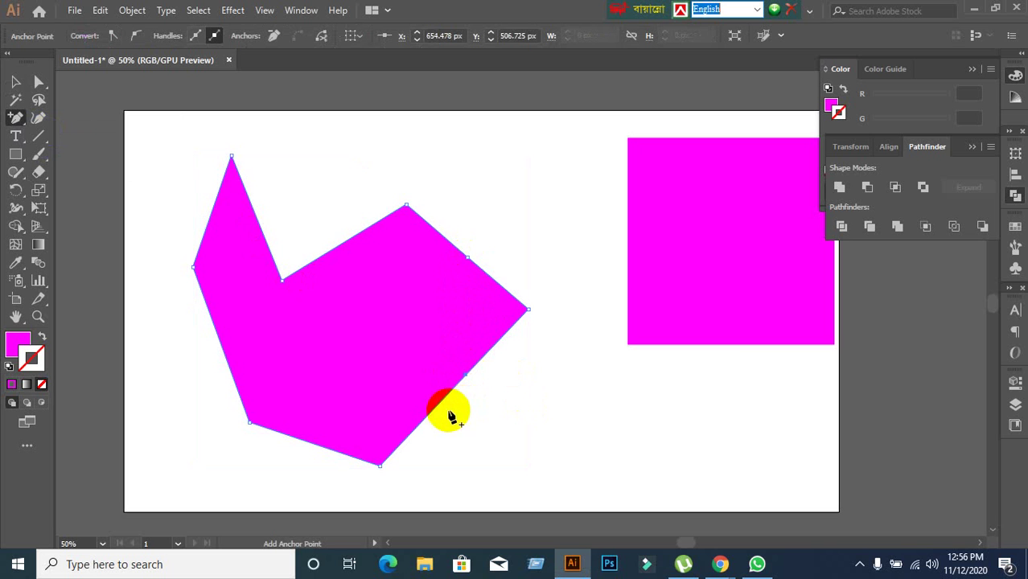
left_click(433, 411)
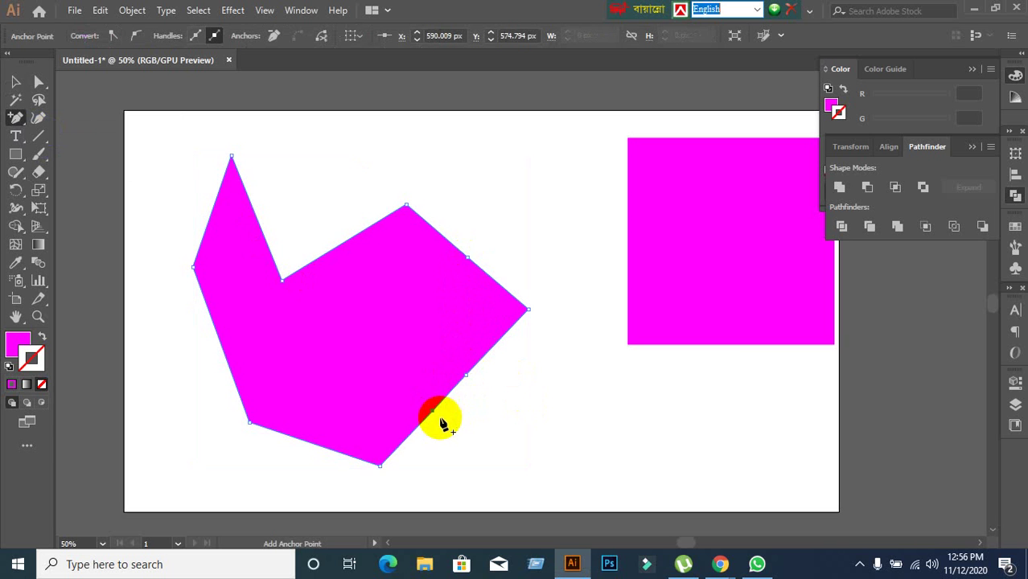
Add further anchor points along the polygon's bottom-left, lower-left and upper-left edges
left_click(308, 443)
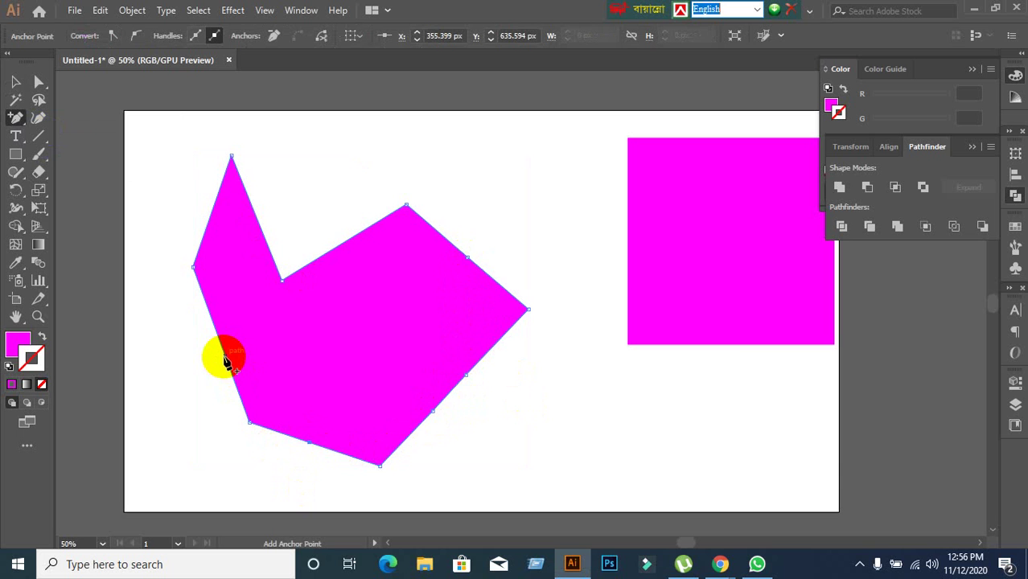
left_click(206, 326)
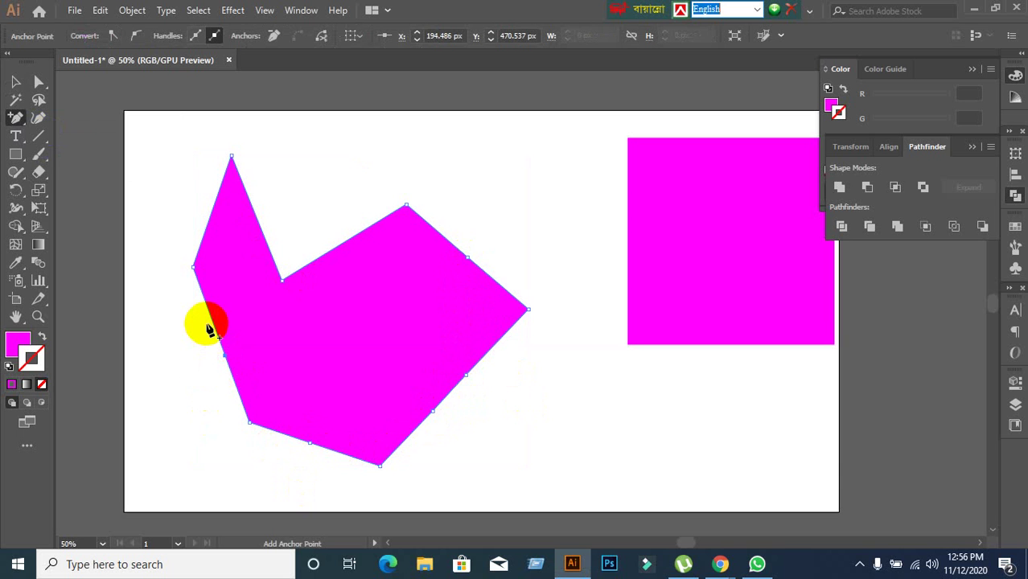
left_click(212, 212)
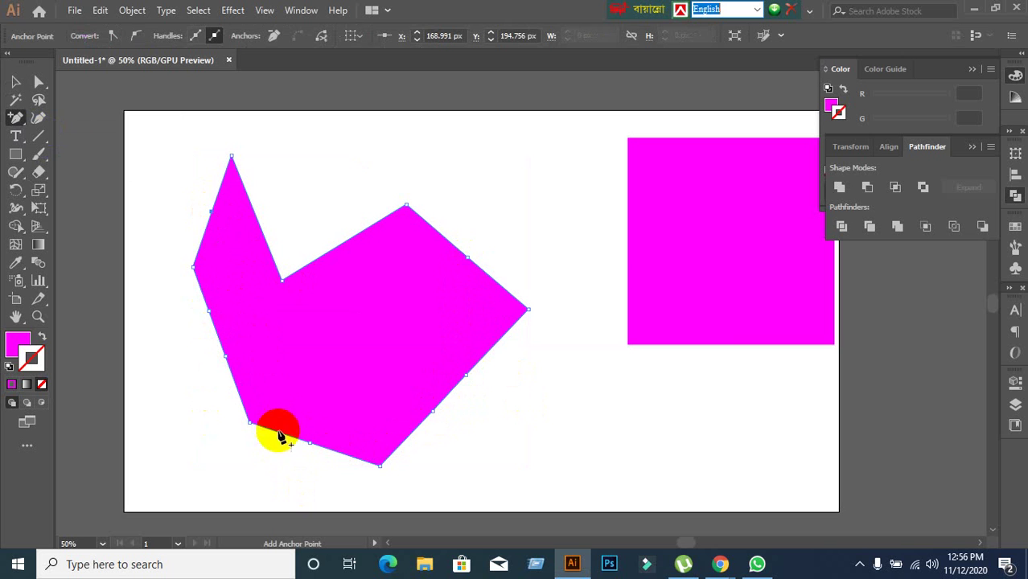
left_click(346, 455)
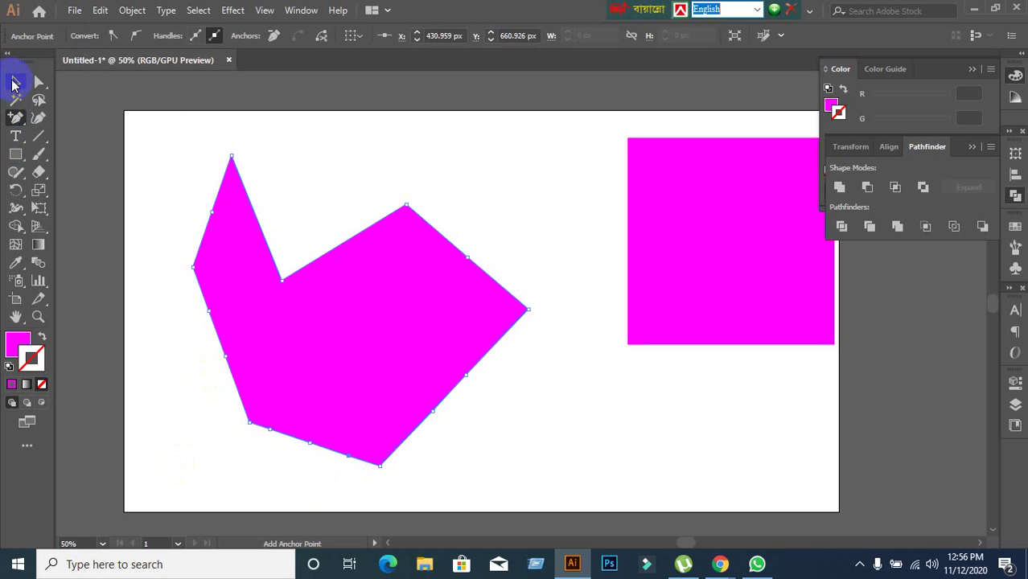
left_click(16, 81)
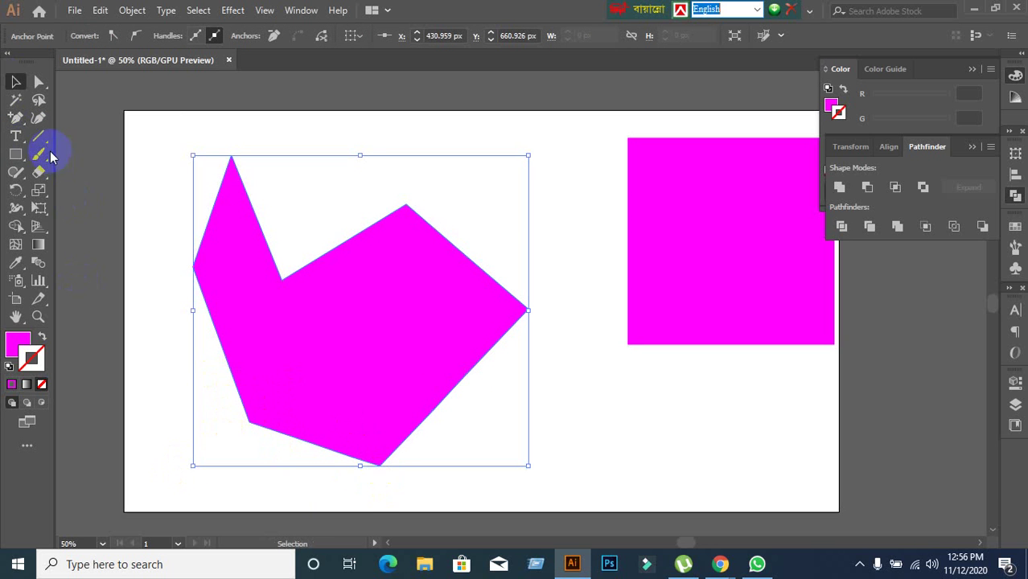
Remove the polygon's bottom corner, its lower-left corner and the two added anchors nearest those corners with the Delete Anchor Point tool
left_click_drag(16, 118, 73, 154)
left_click(379, 466)
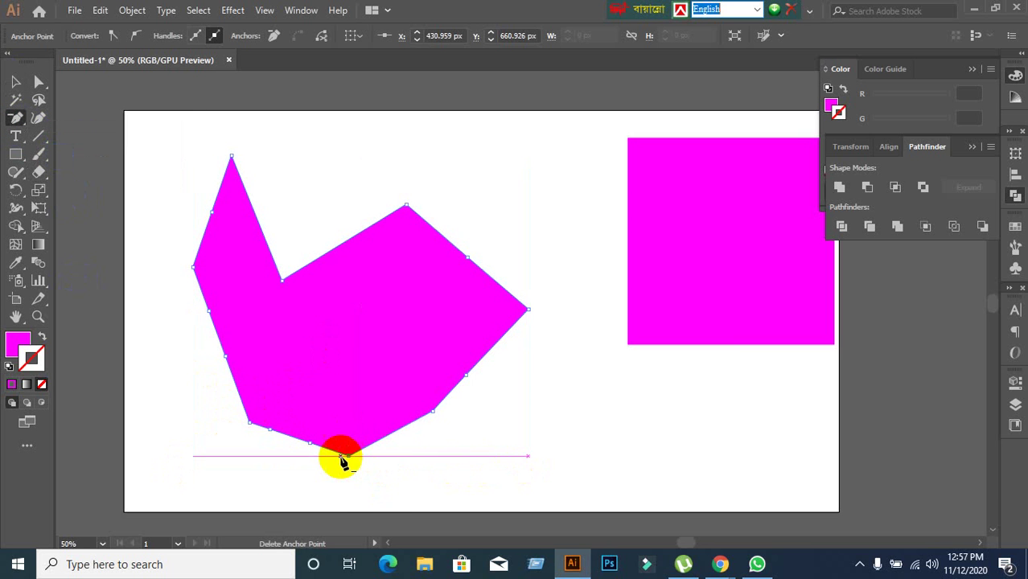
left_click(314, 451)
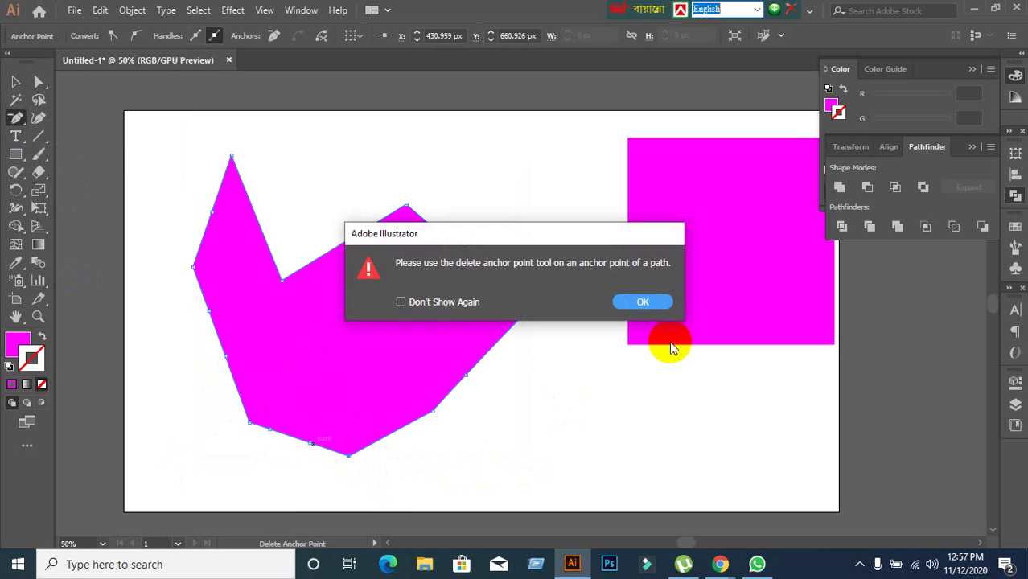
left_click(653, 300)
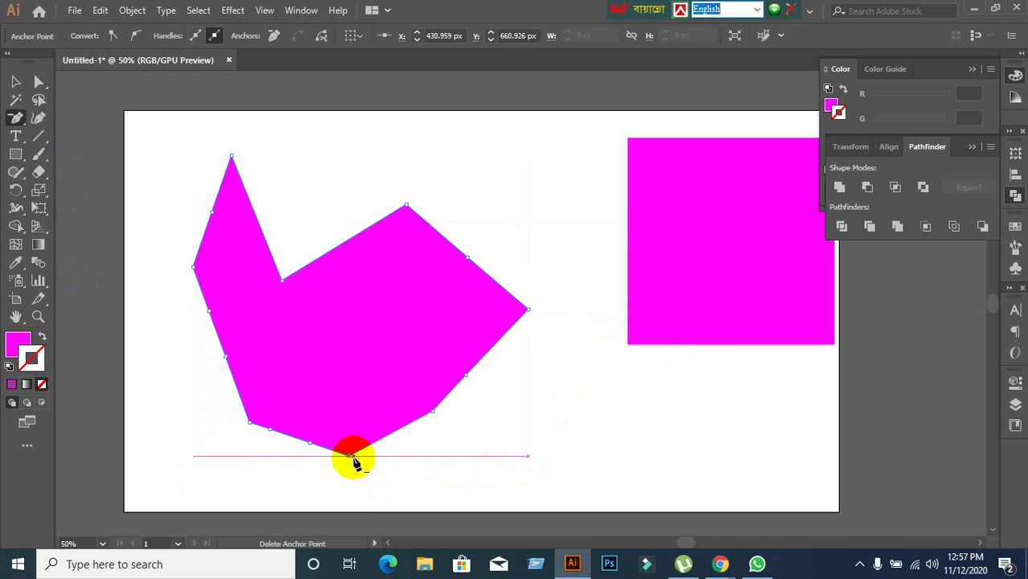
left_click(351, 461)
left_click(271, 431)
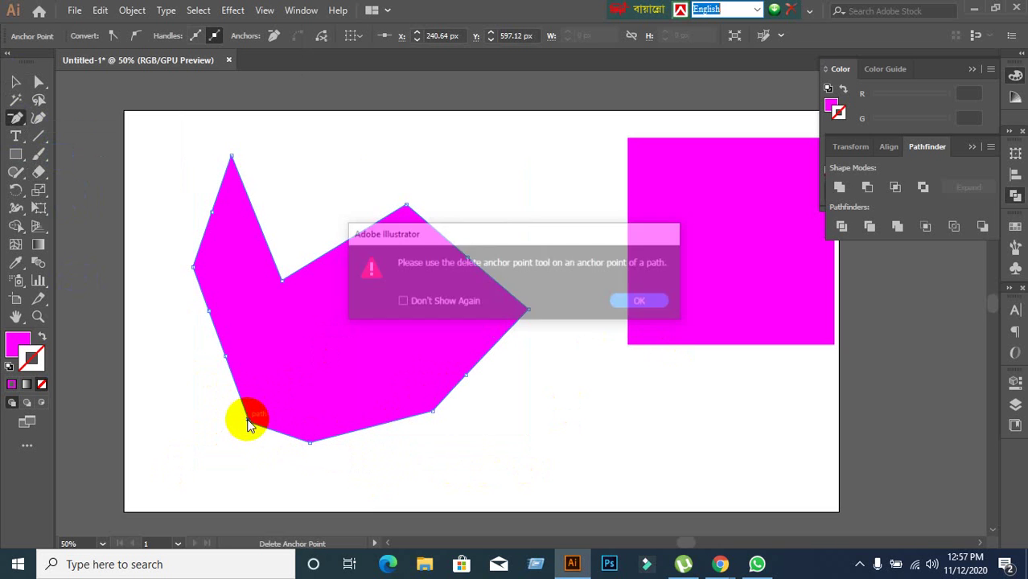
left_click(665, 303)
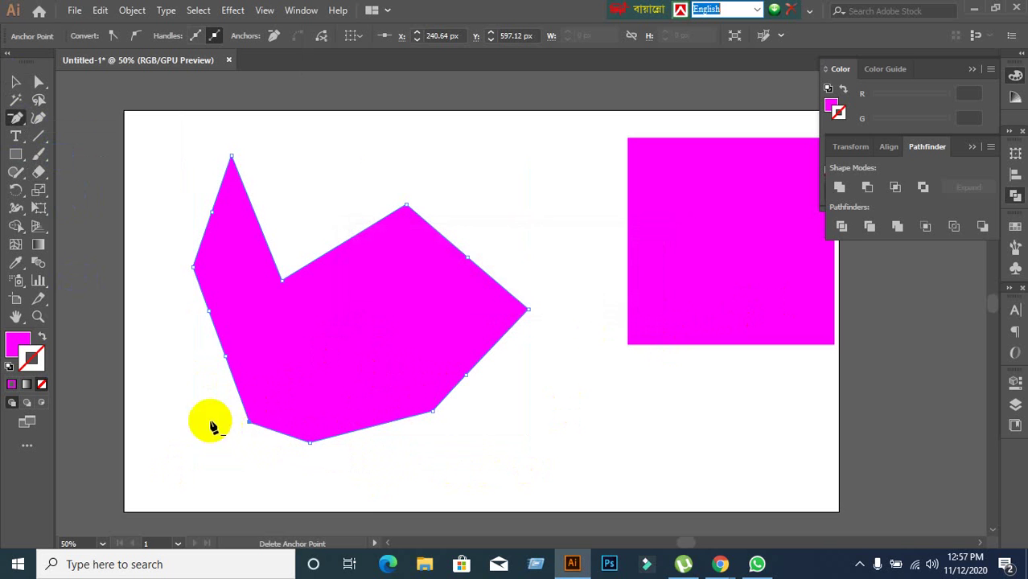
left_click(248, 420)
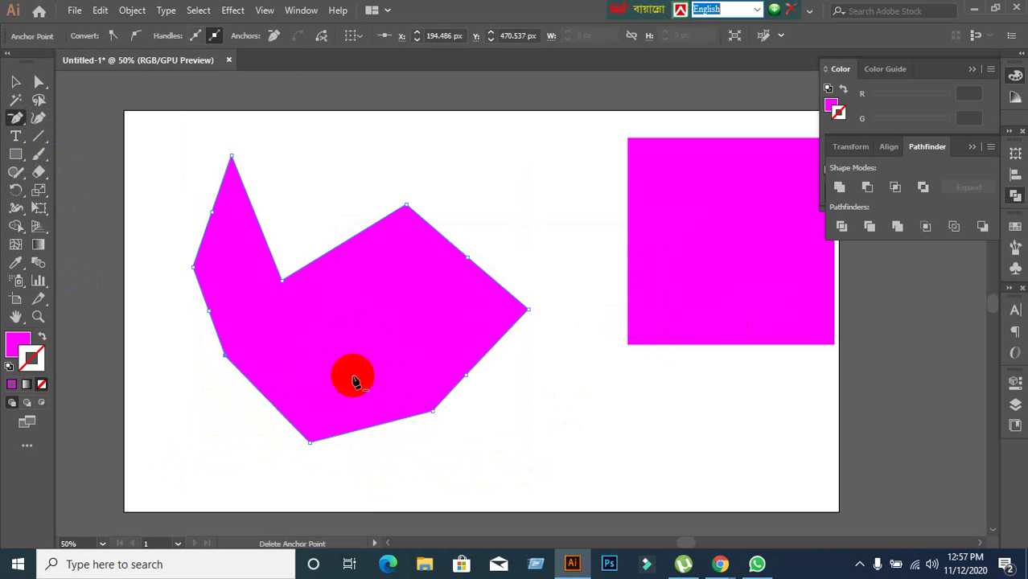
Move the magenta square left and slightly up, closer to the polygon, with the Selection tool
left_click(15, 81)
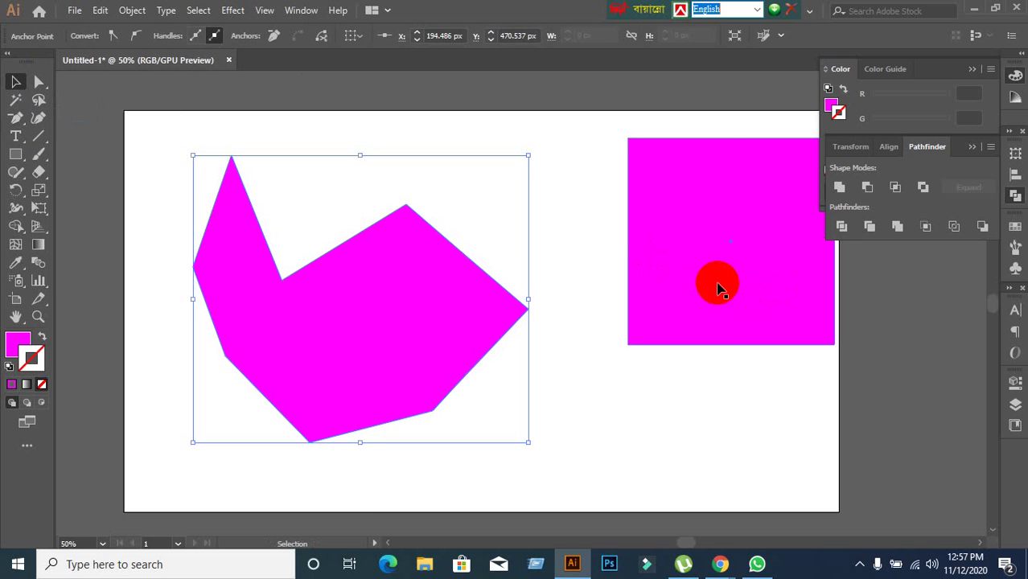
left_click(718, 285)
left_click_drag(739, 298, 679, 292)
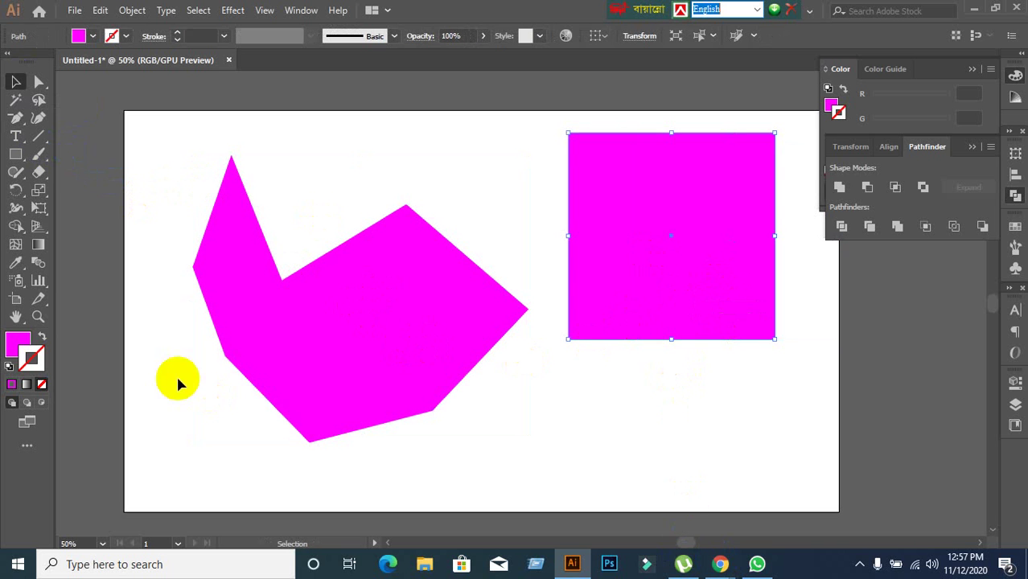
Add two anchor points along the square's bottom edge with the Add Anchor Point tool
left_click_drag(24, 120, 101, 115)
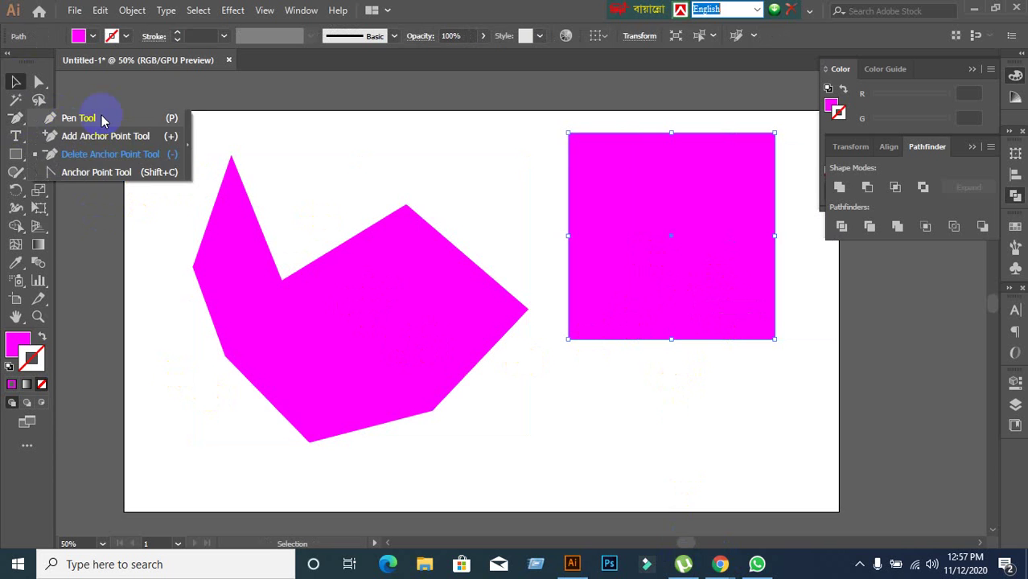
left_click_drag(26, 119, 71, 143)
left_click(452, 360)
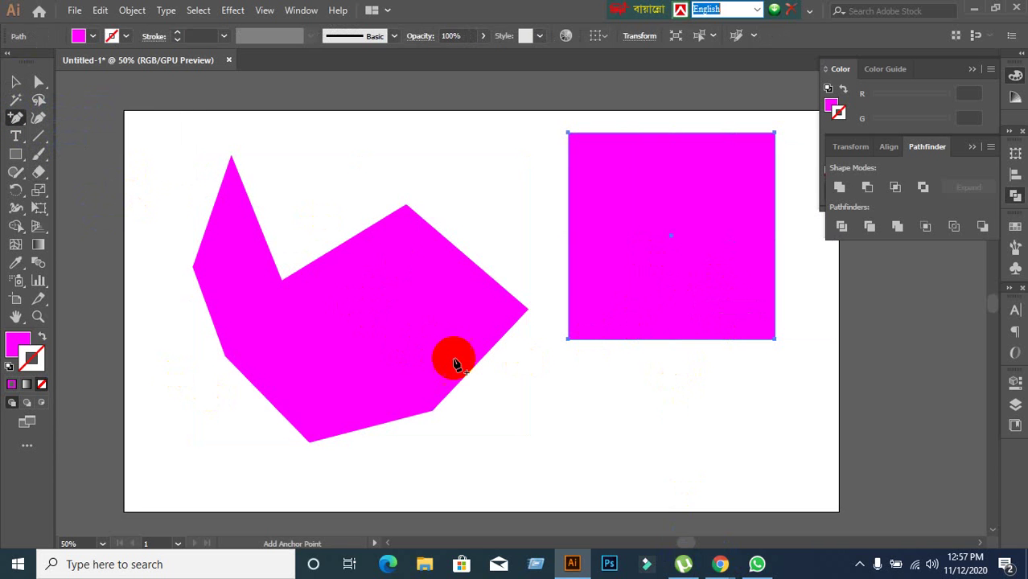
left_click(672, 344)
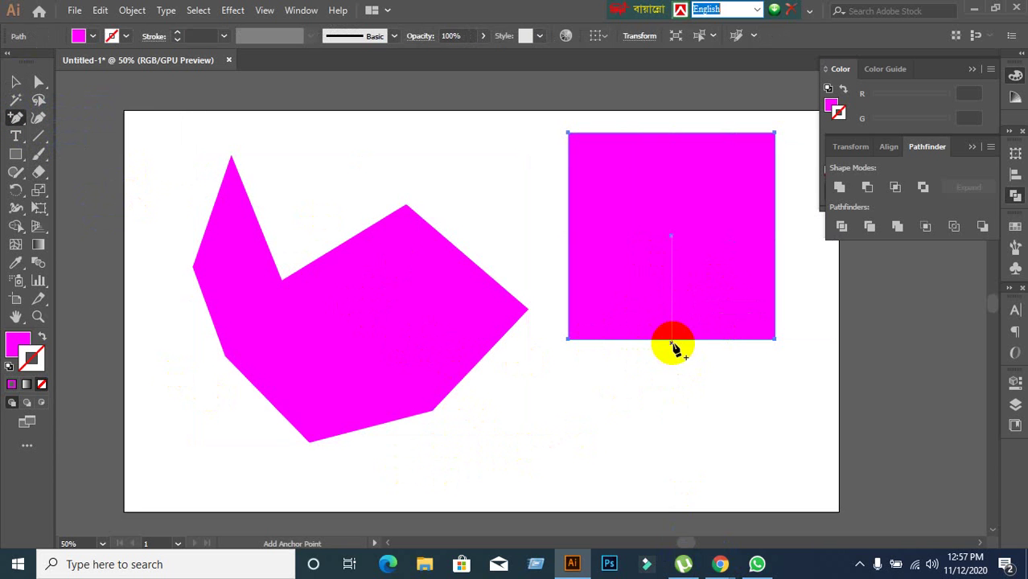
left_click(608, 310)
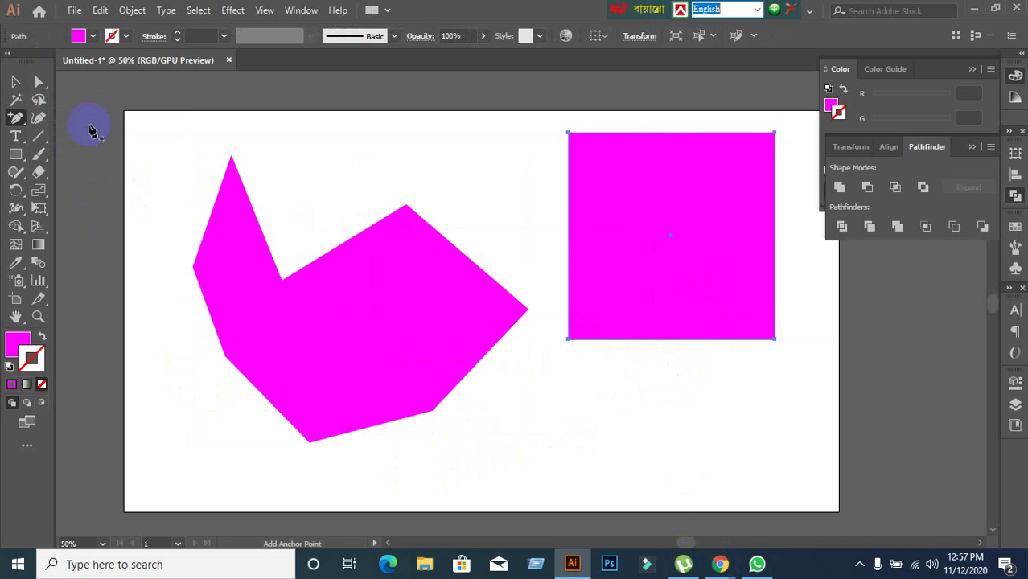
left_click_drag(16, 115, 72, 137)
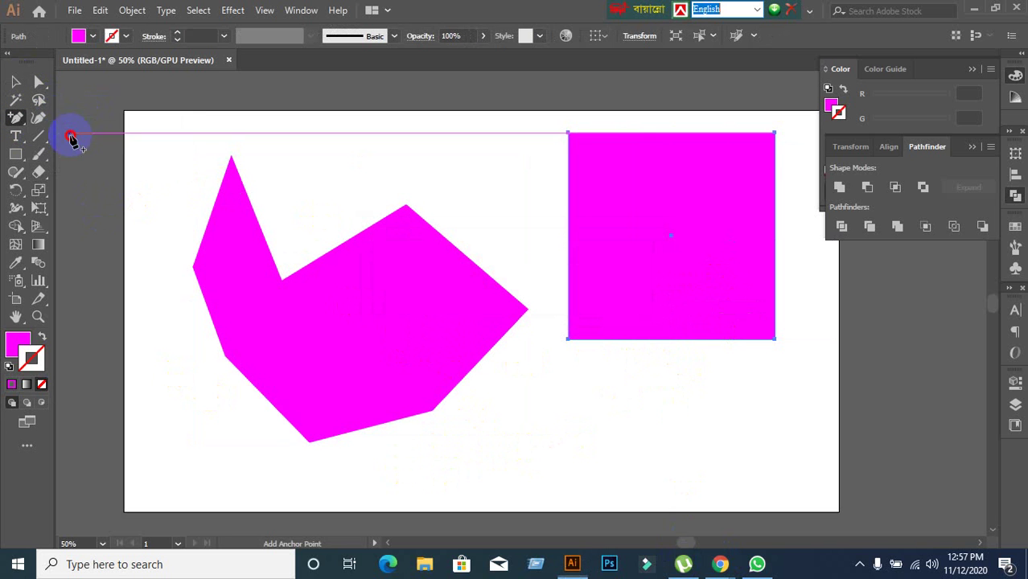
left_click(690, 339)
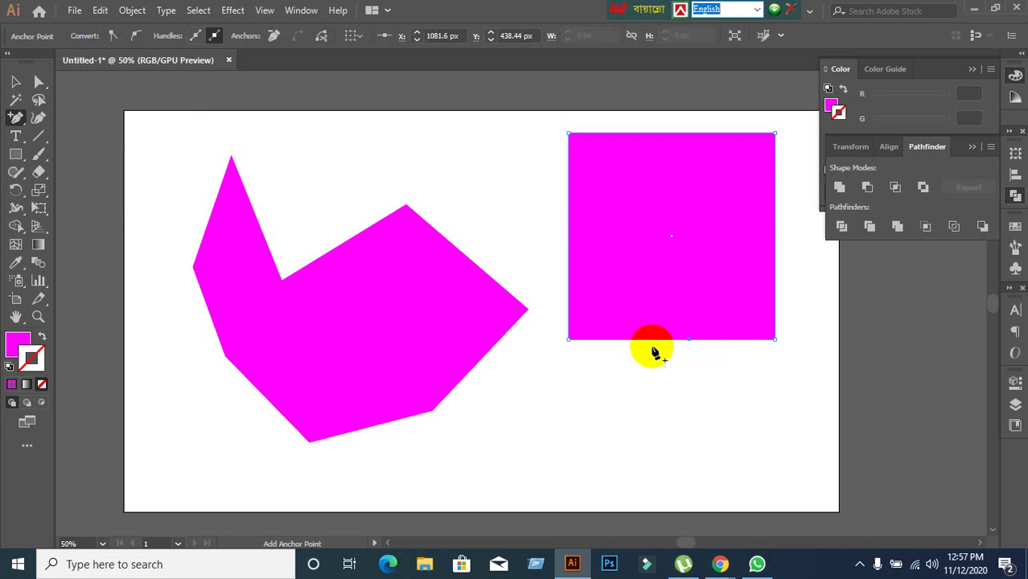
left_click(634, 339)
Return to the Selection tool and select the square again
left_click(442, 344)
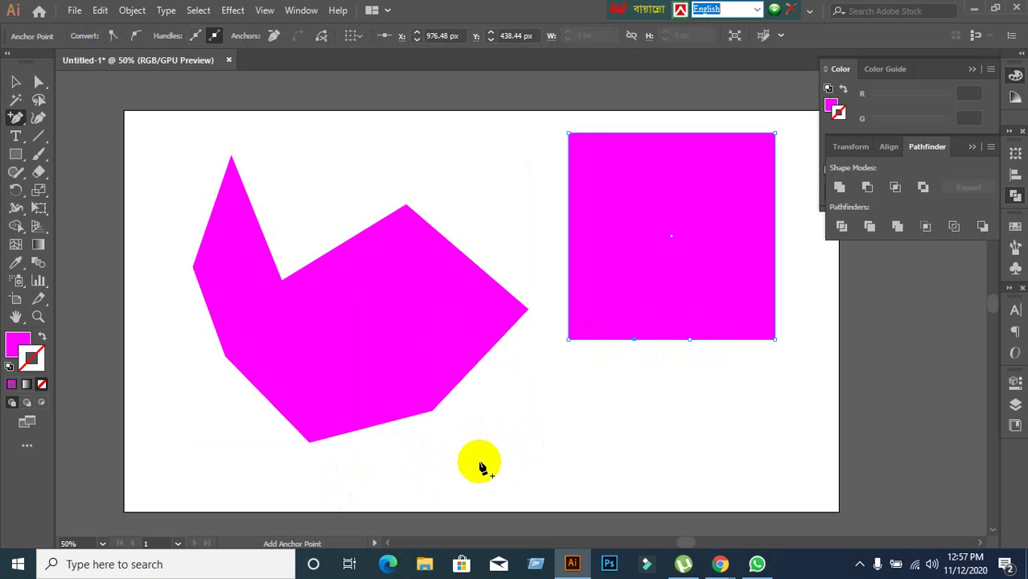
left_click(287, 420)
left_click(16, 81)
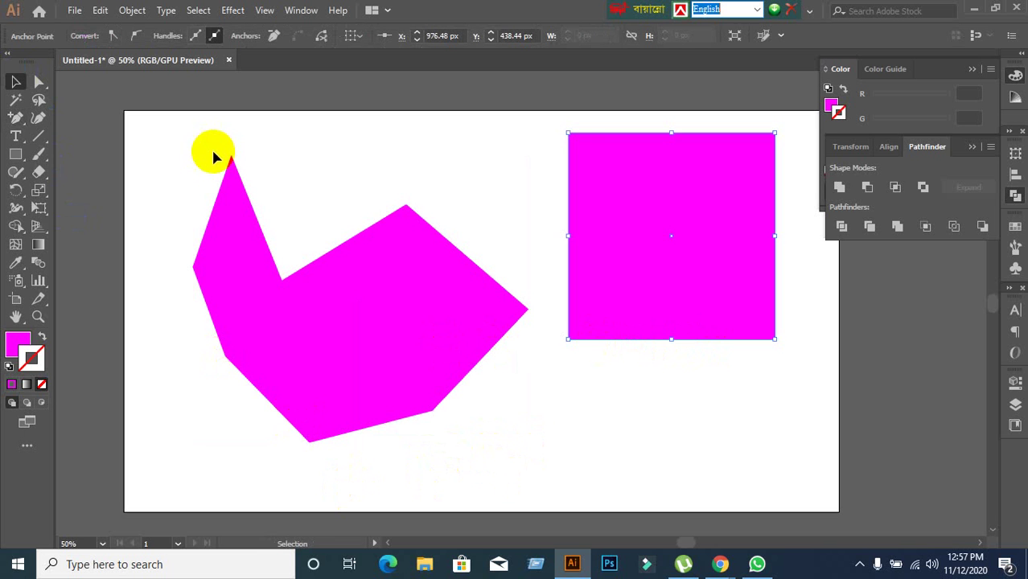
left_click(225, 160)
left_click(658, 237)
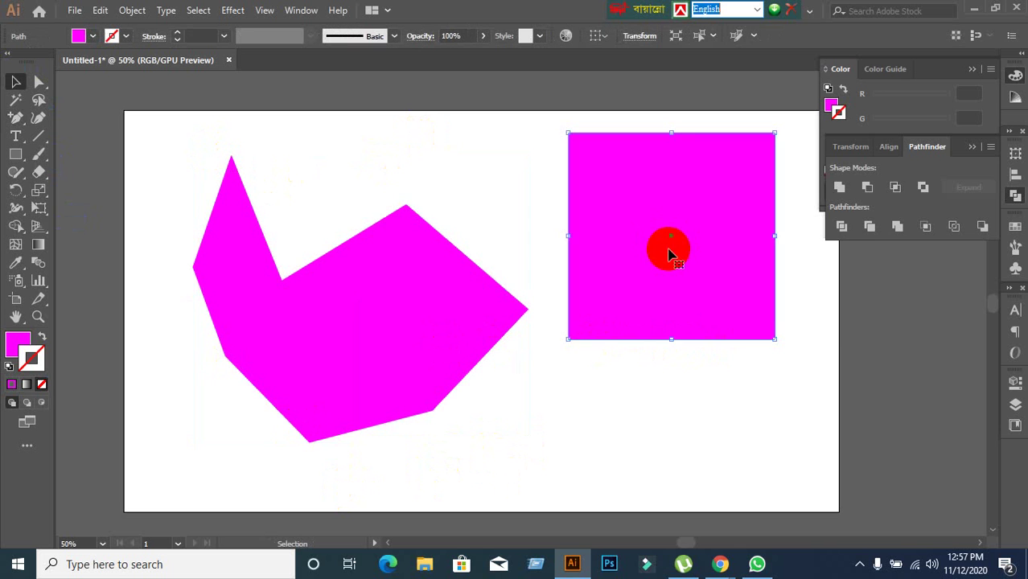
Move the magenta square right past the artboard's edge and the polygon up and left, then deselect everything
left_click_drag(667, 254, 795, 249)
left_click_drag(397, 333, 361, 298)
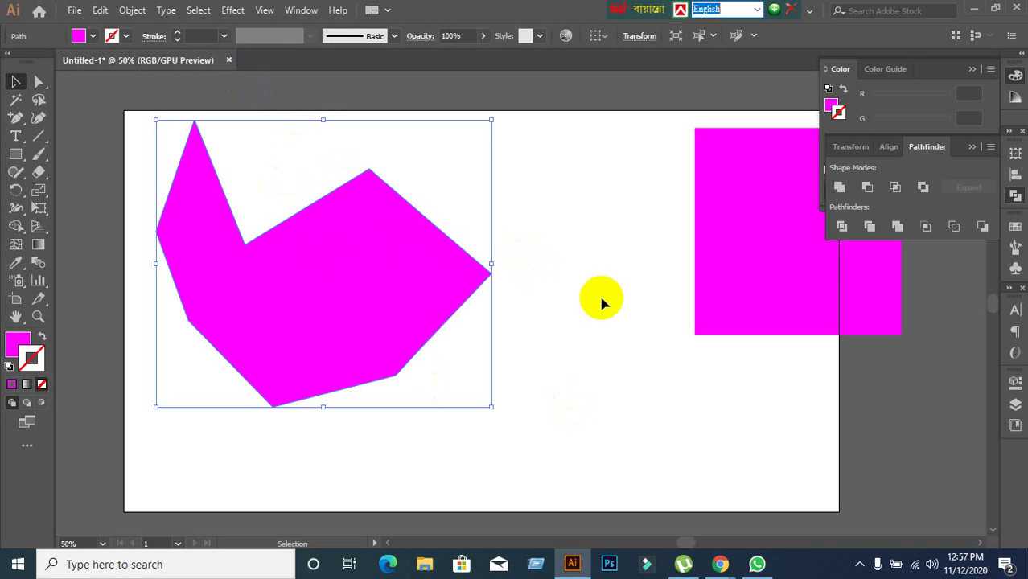
left_click(614, 335)
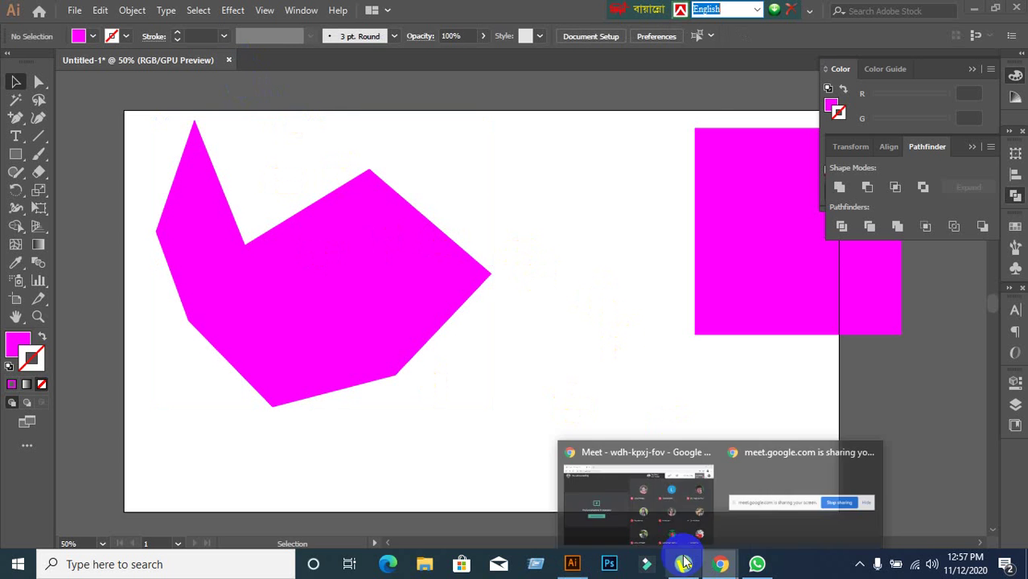
Check the Google Meet call, return to Illustrator and look over the tools grouped with the Pen tool
left_click(578, 537)
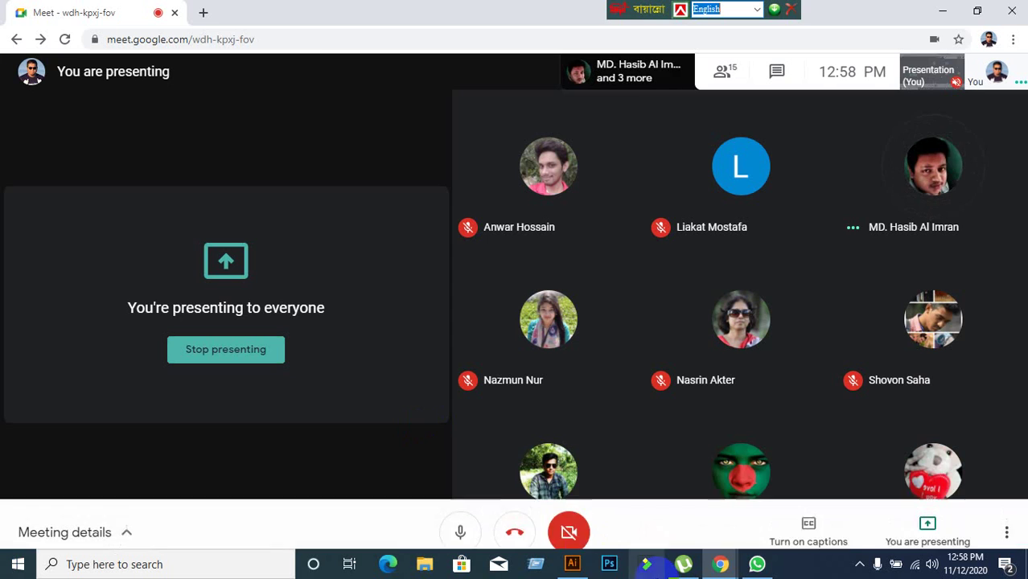
left_click(578, 564)
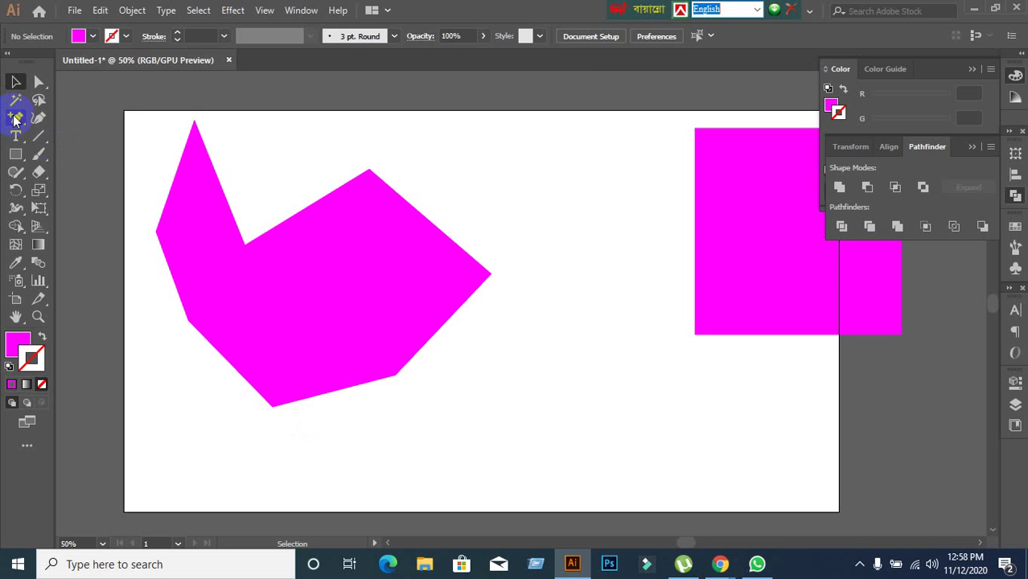
left_click(14, 119)
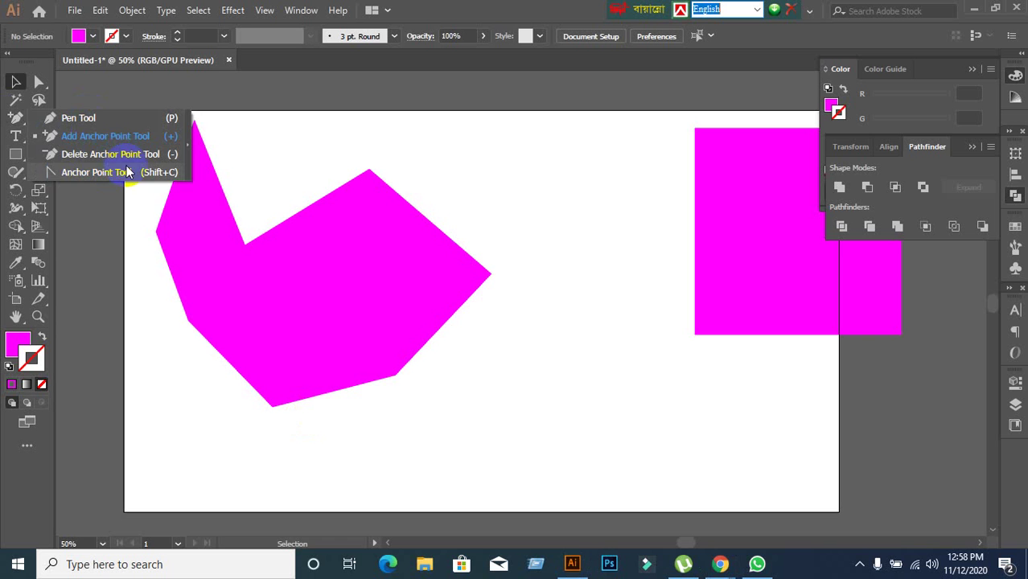
left_click(10, 85)
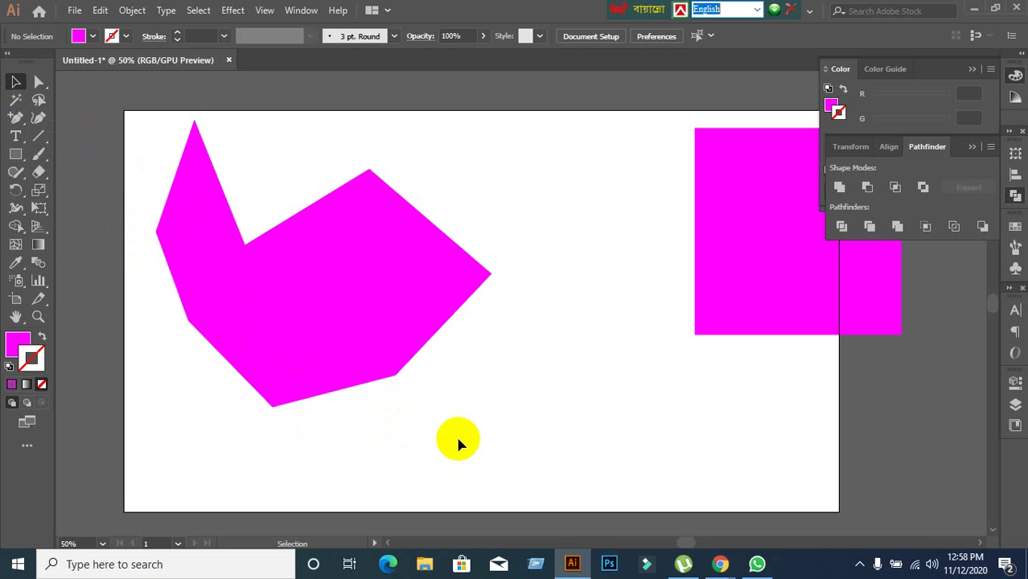
Add the text "a" below the gap between the shapes, enlarge it to about 440 pt and move it up onto the artboard
left_click(15, 137)
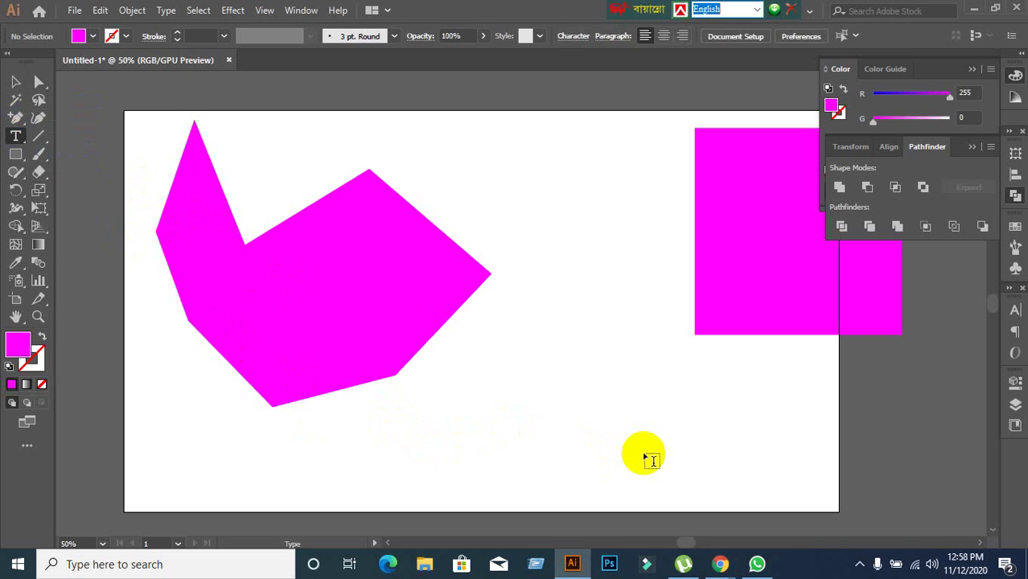
left_click(525, 422)
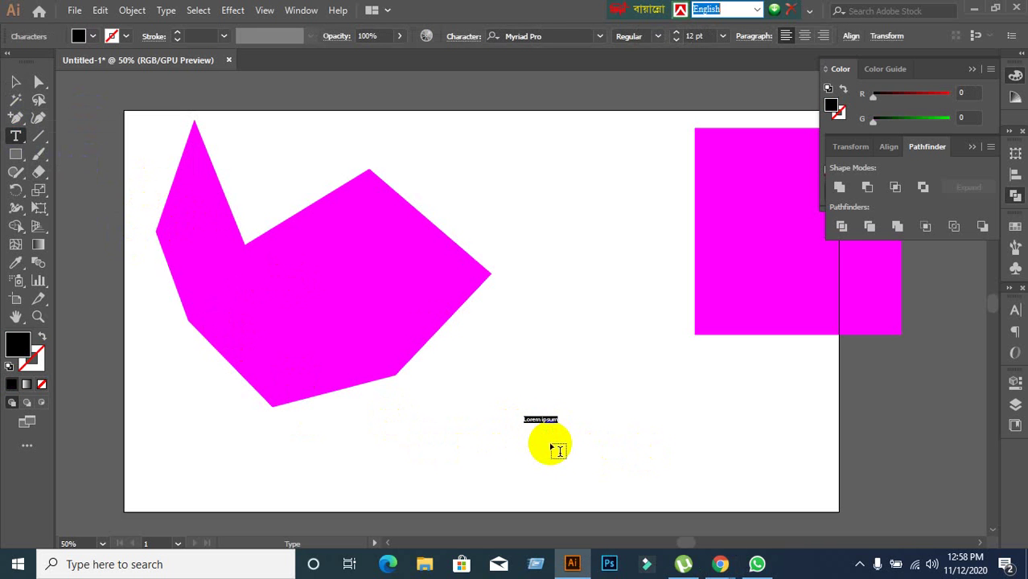
left_click(16, 82)
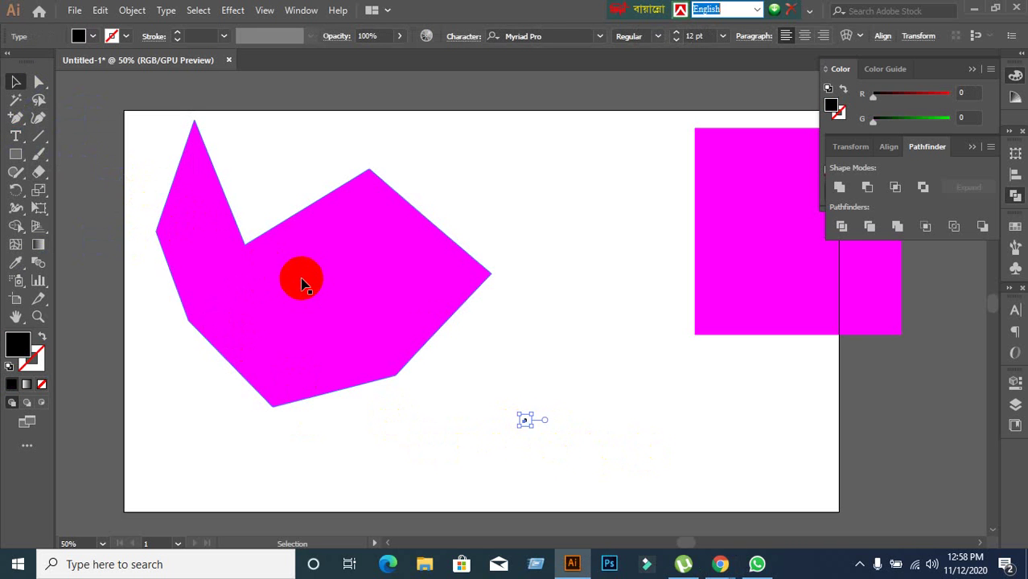
left_click_drag(531, 423, 639, 448)
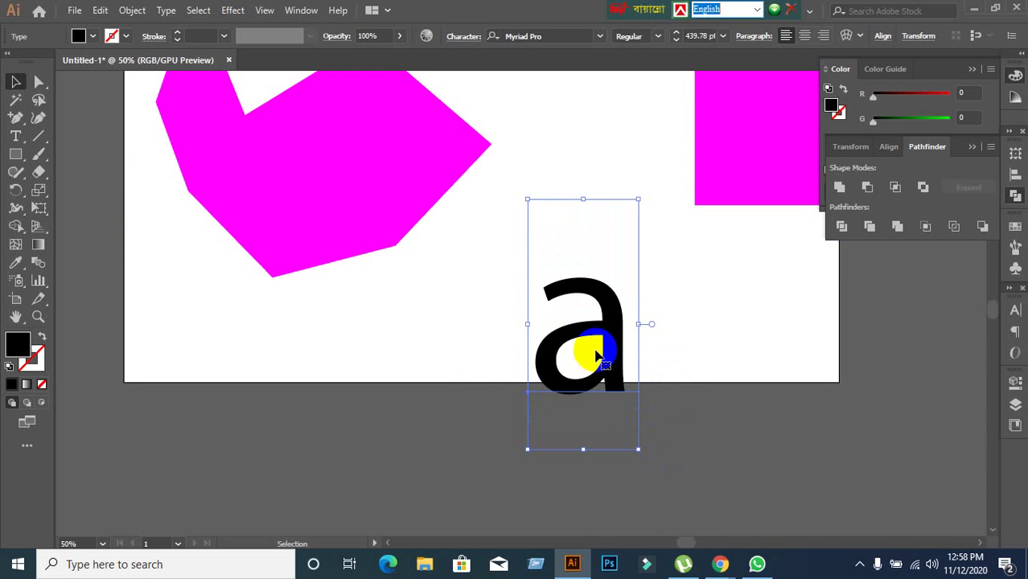
left_click_drag(615, 359, 598, 271)
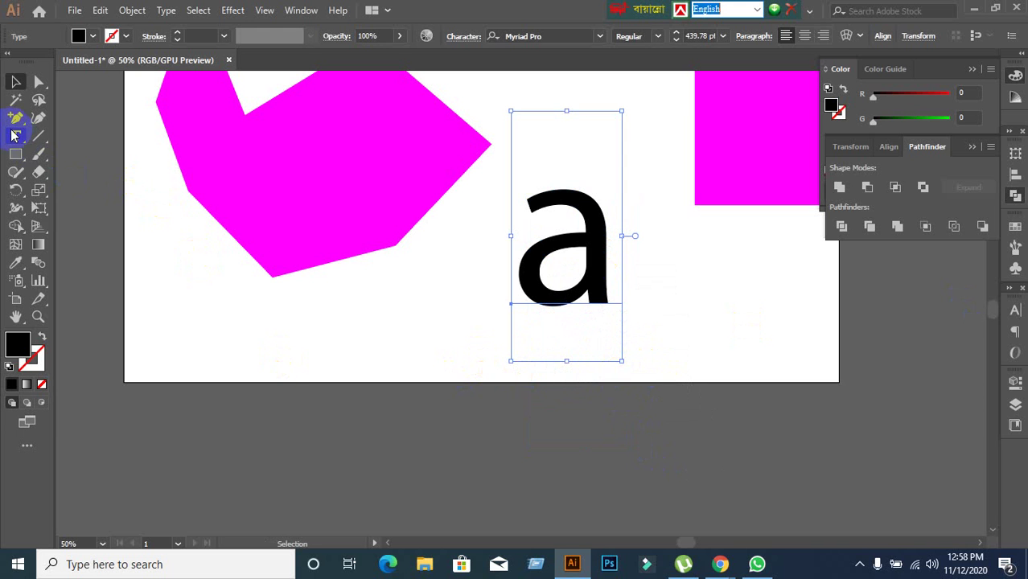
Show the tools grouped with the Type tool, then select the large letter "a" and delete it
left_click(103, 126)
left_click(16, 136)
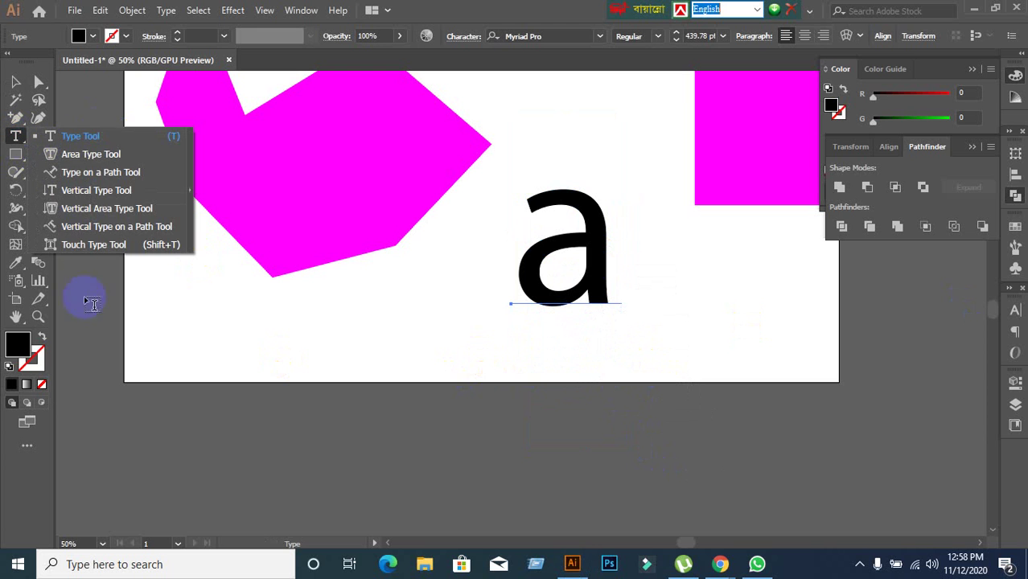
left_click(524, 16)
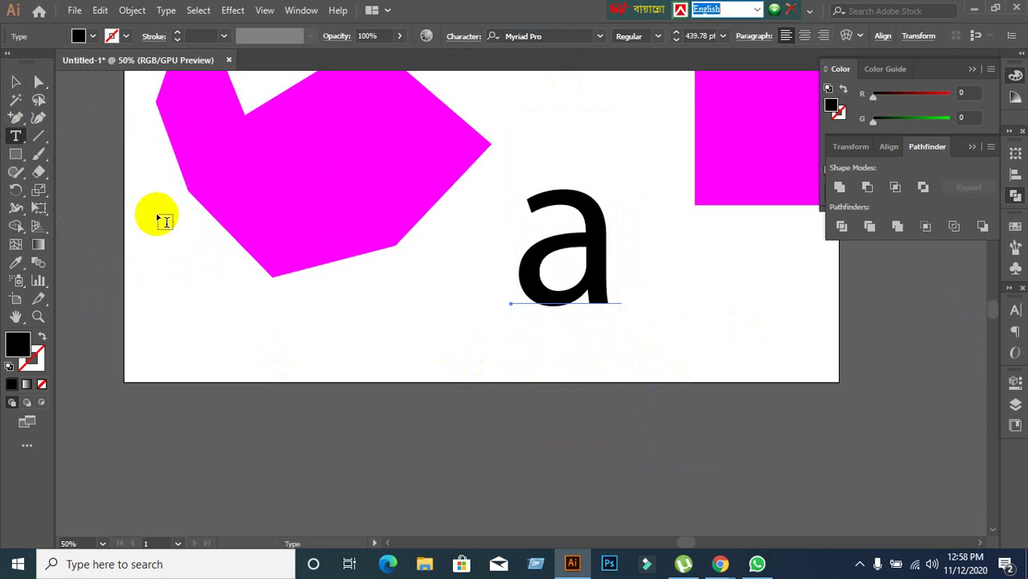
left_click(15, 81)
left_click(521, 273)
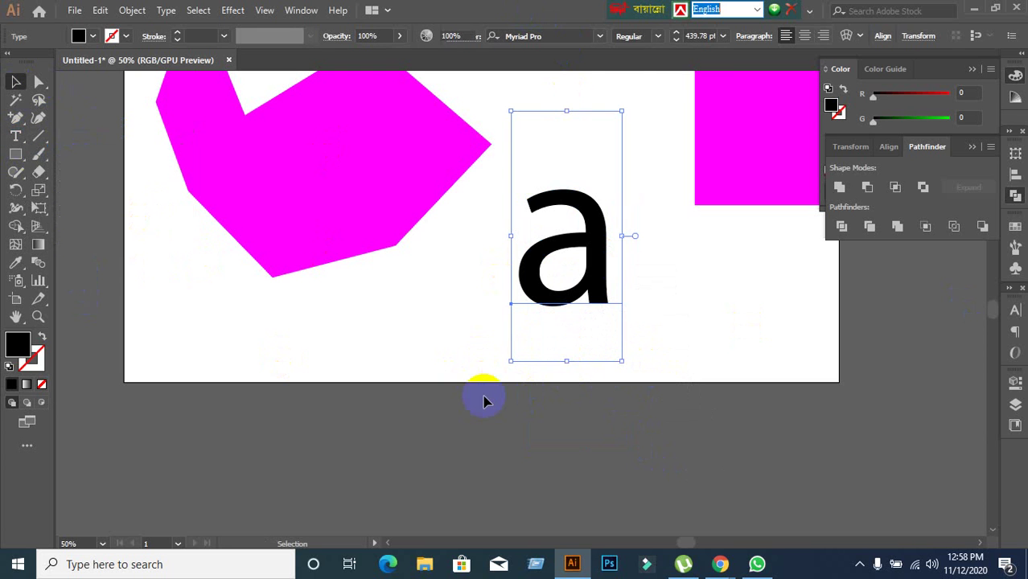
key("Delete")
Add a new text "a" between the polygon and the square and scale it up to about 359 pt
left_click(16, 135)
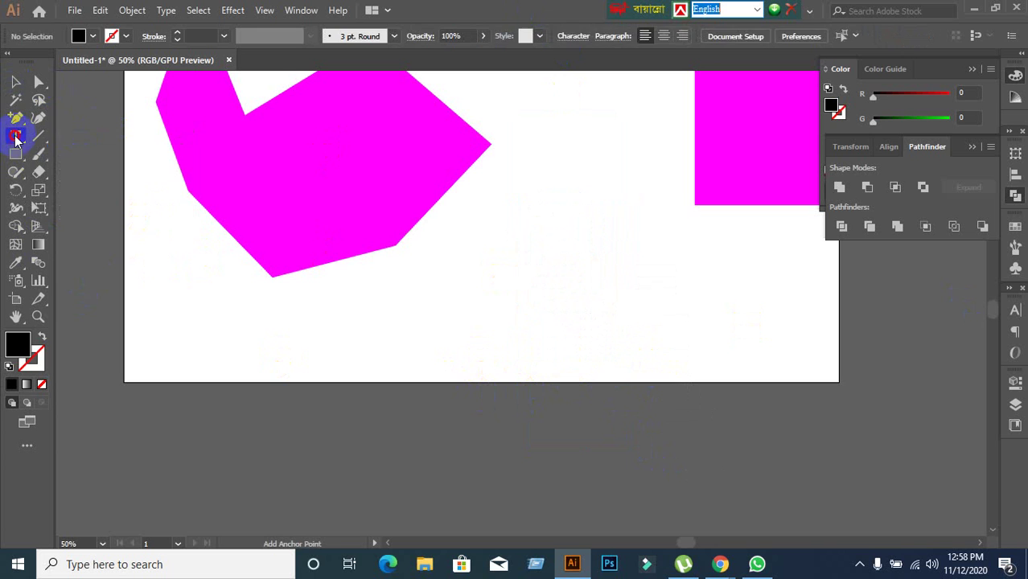
left_click(565, 282)
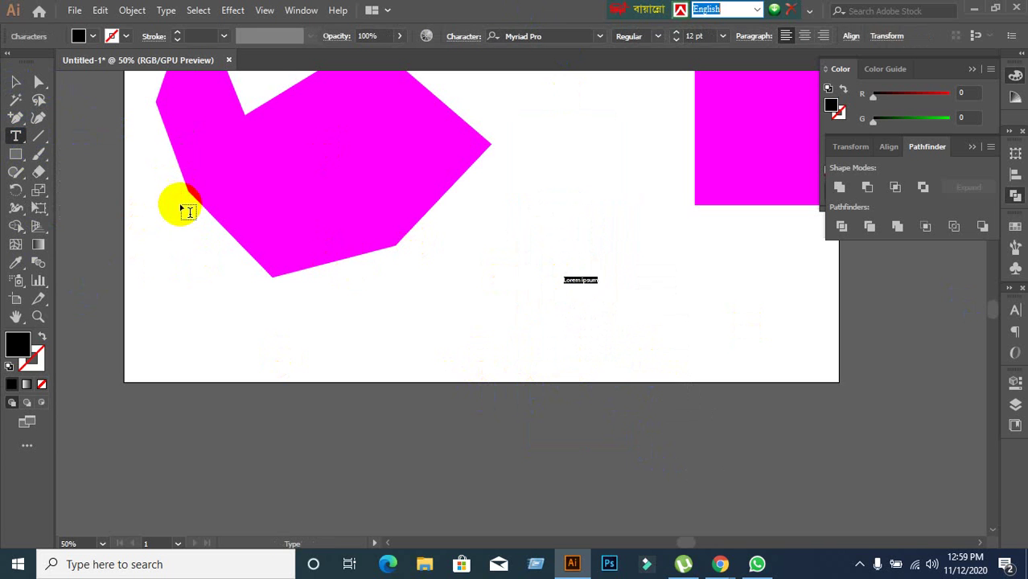
key("BackSpace")
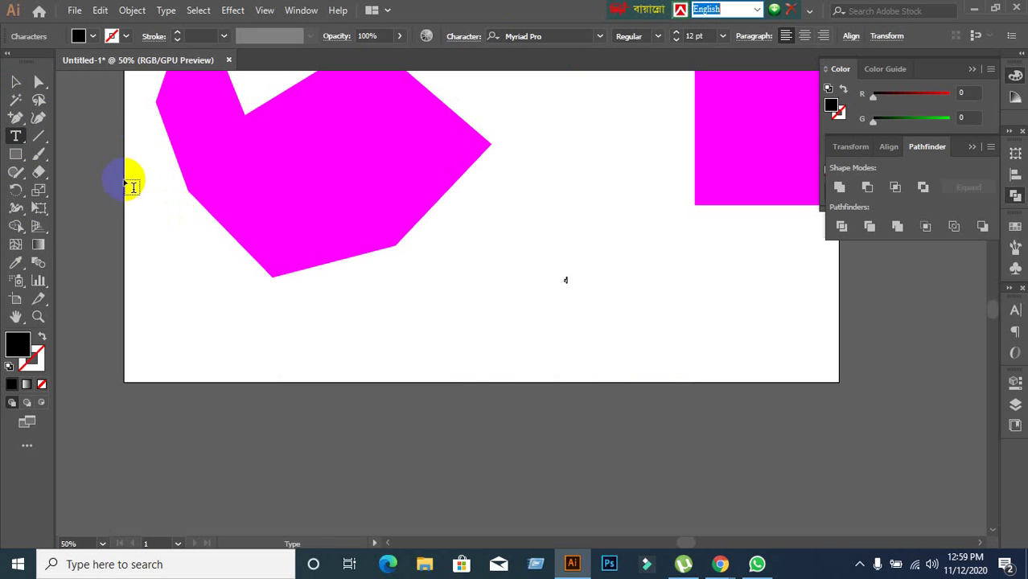
left_click(17, 82)
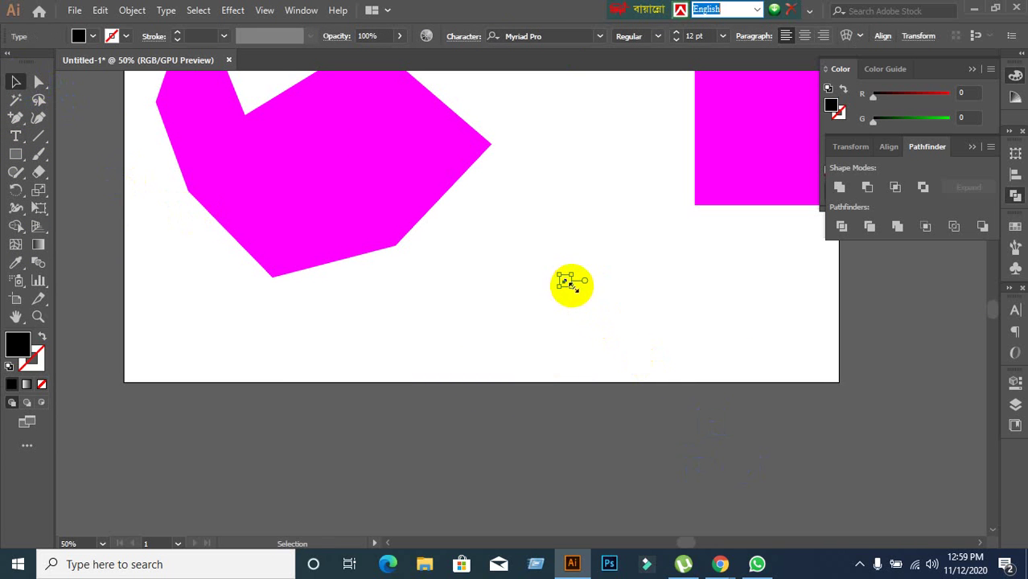
left_click_drag(570, 285, 679, 470)
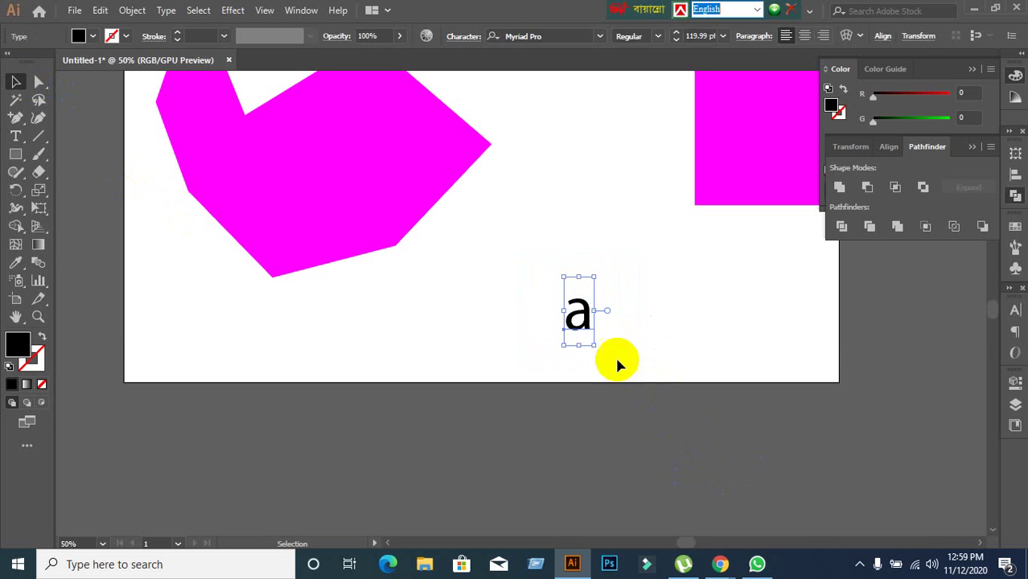
scroll(603, 338, "down", 1)
left_click_drag(585, 306, 653, 440)
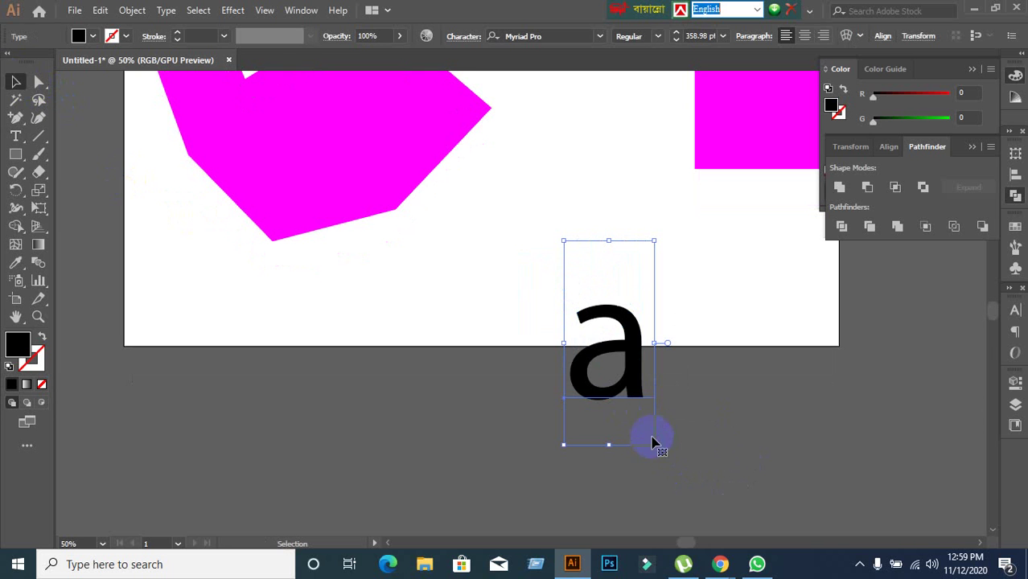
Increase the letter's font size to 450 pt in the character settings and move it up onto the artboard
left_click(1016, 313)
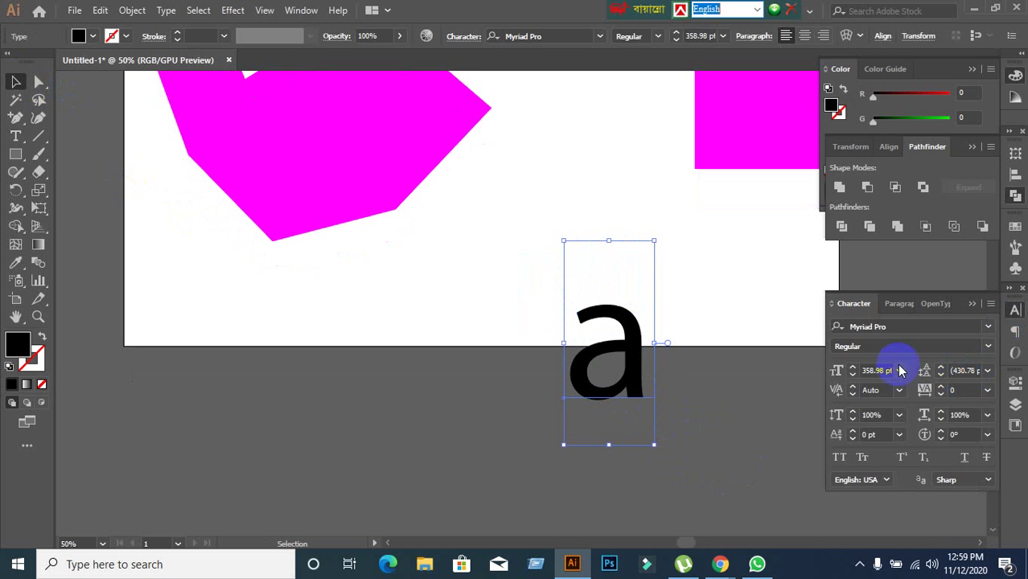
scroll(885, 372, "up", 20)
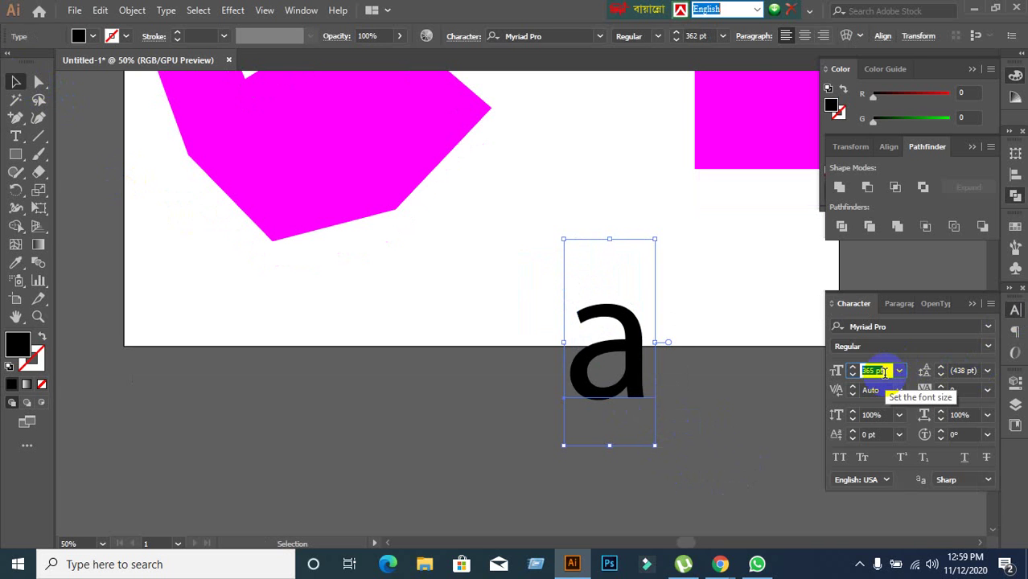
scroll(884, 373, "up", 20)
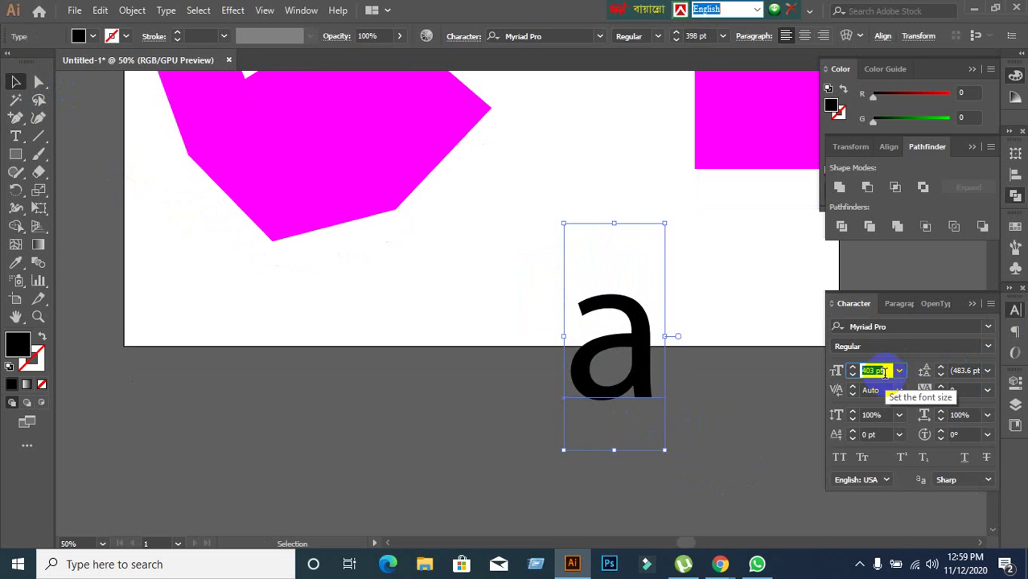
scroll(885, 373, "up", 20)
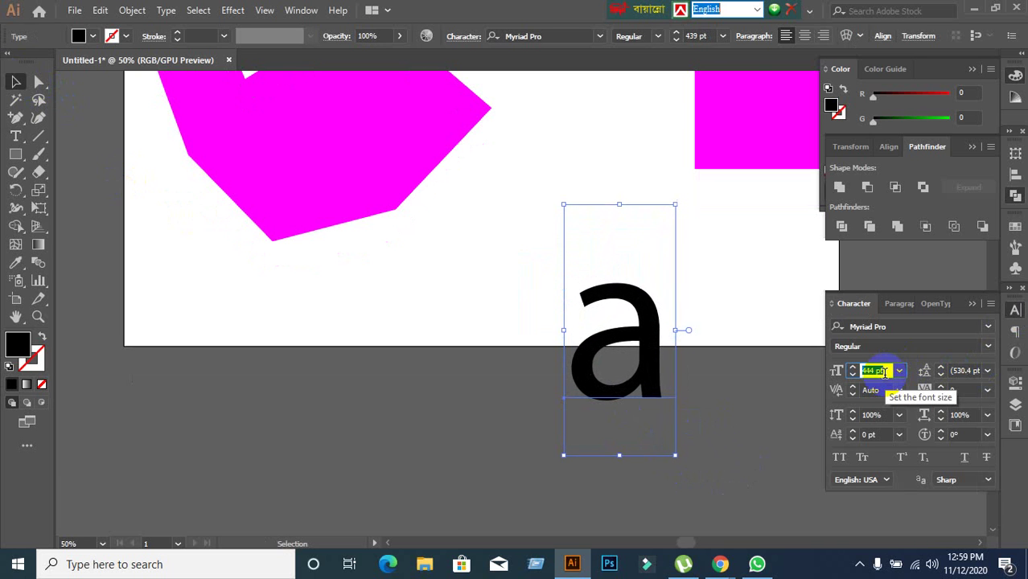
left_click_drag(641, 386, 610, 246)
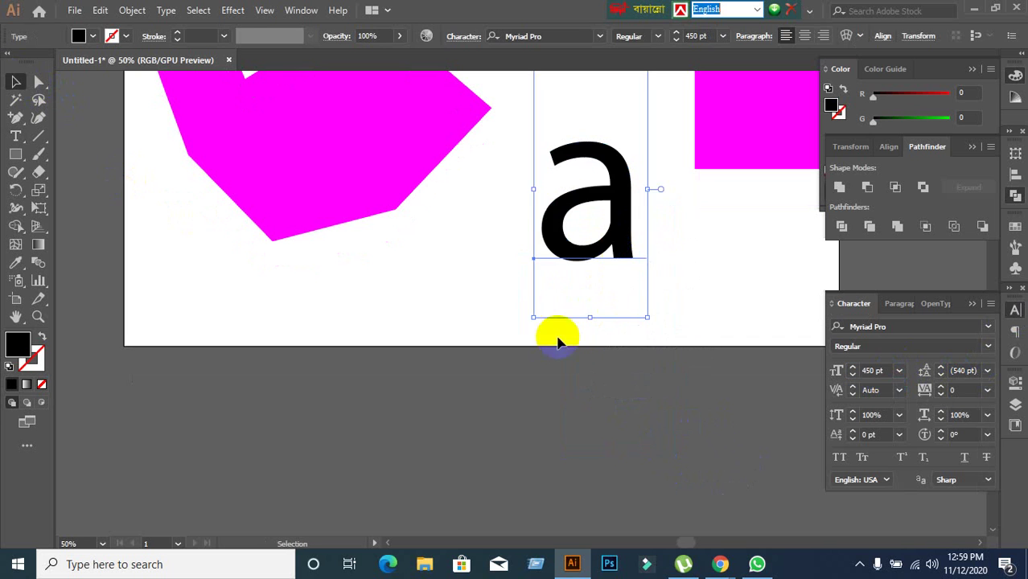
Try moving the letter "a" around, undo recent changes, and delete the letter
left_click(558, 337)
left_click_drag(542, 153, 578, 333)
key("ctrl+z")
key("ctrl+z")
key("ctrl+z")
left_click(687, 413)
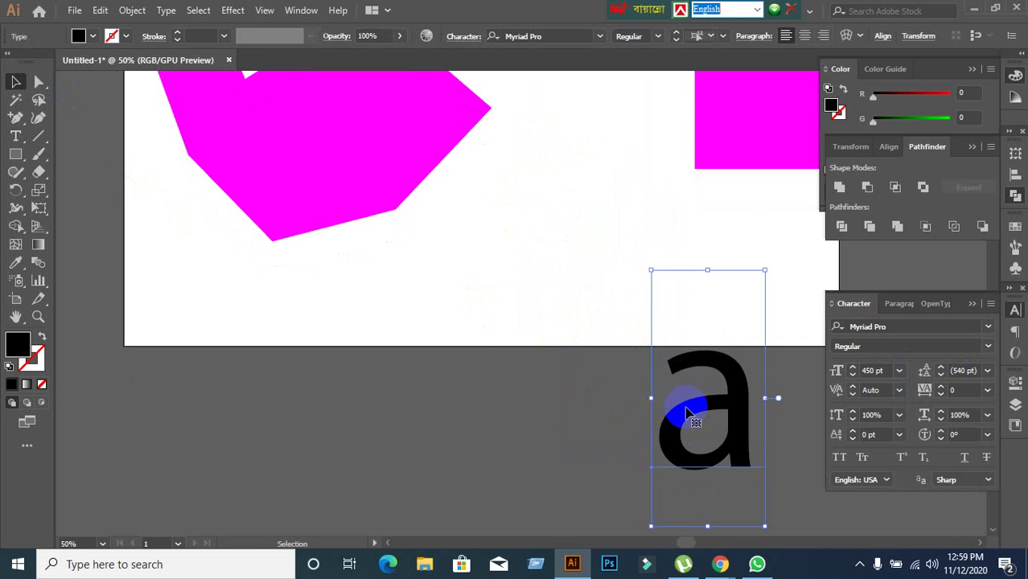
key("Delete")
Move the magenta square left and down so it sits fully on the artboard beside the polygon
key("ctrl+minus")
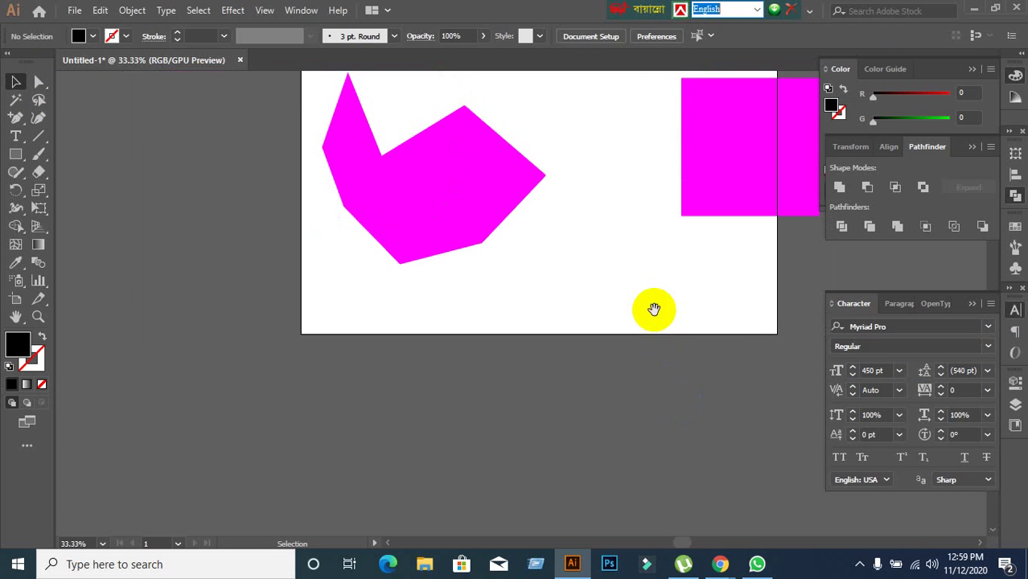
left_click_drag(652, 309, 570, 358)
left_click_drag(615, 190, 533, 221)
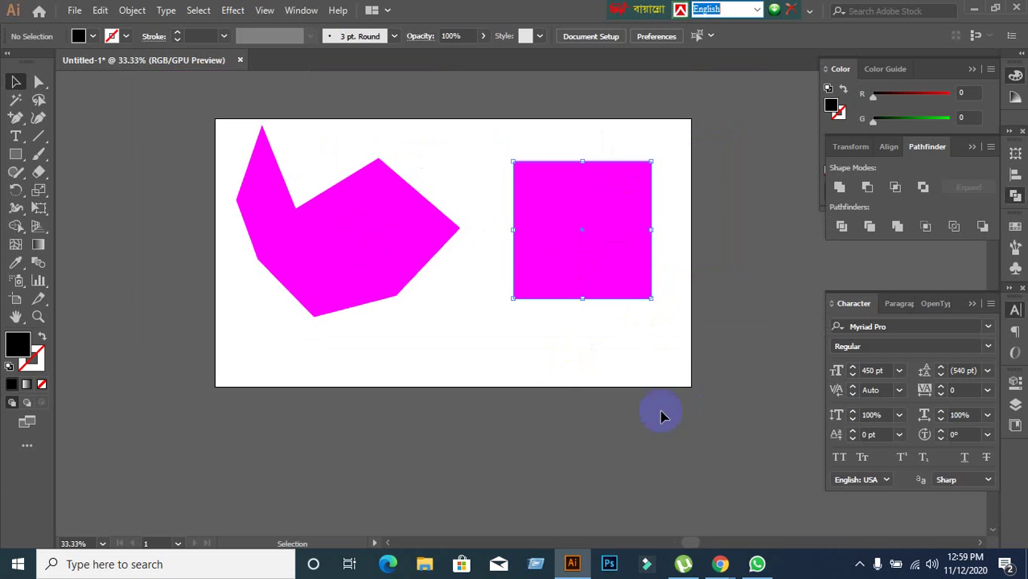
Switch to the Google Meet call, stop presenting the screen and minimize the browser window
mouse_move(720, 564)
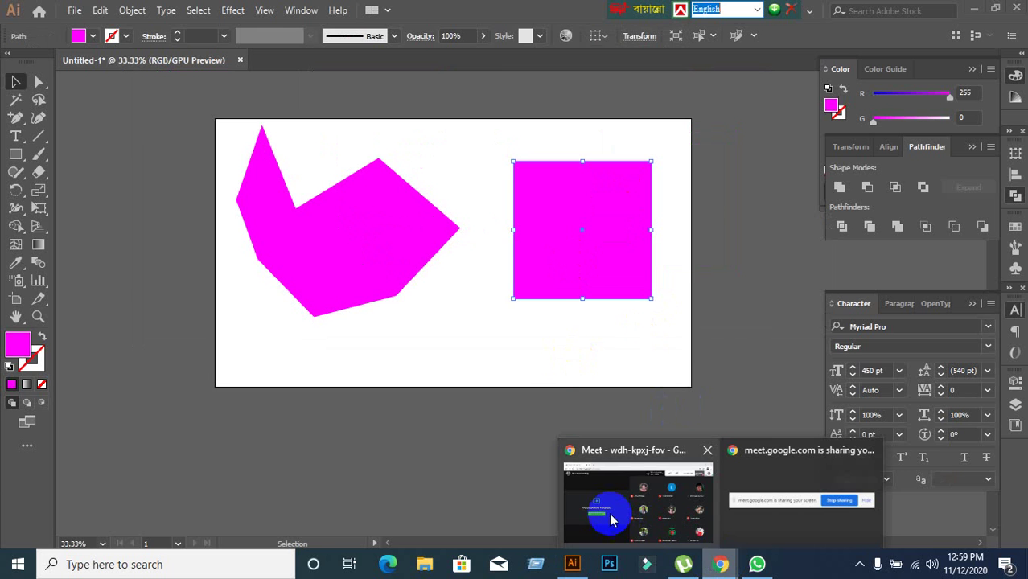
left_click(595, 492)
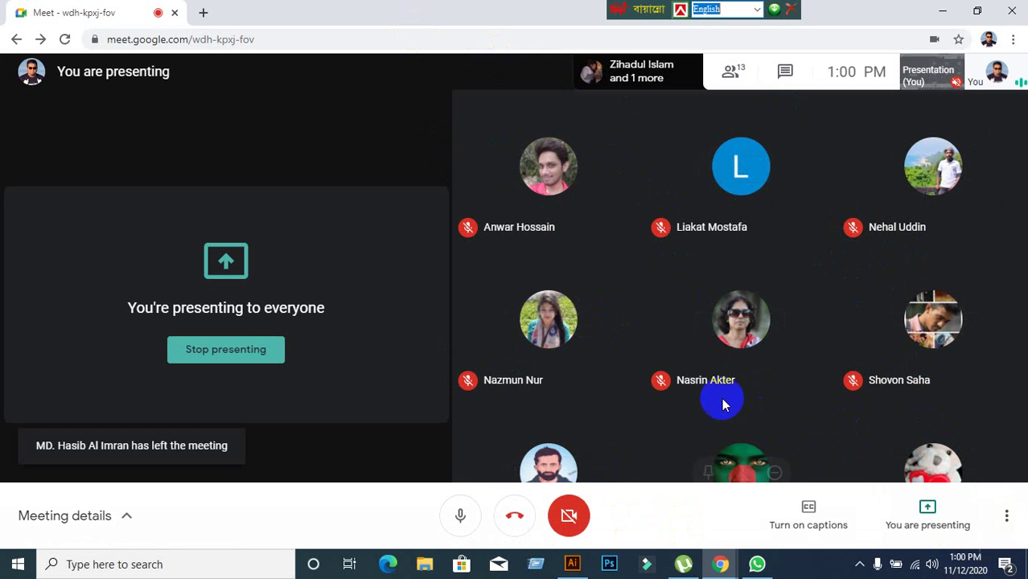
left_click(911, 539)
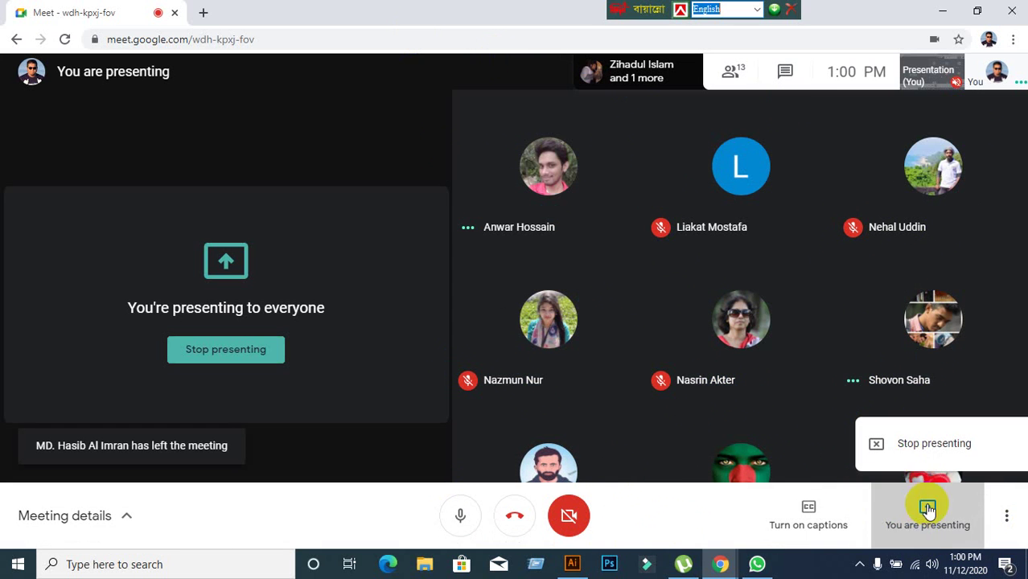
left_click(940, 442)
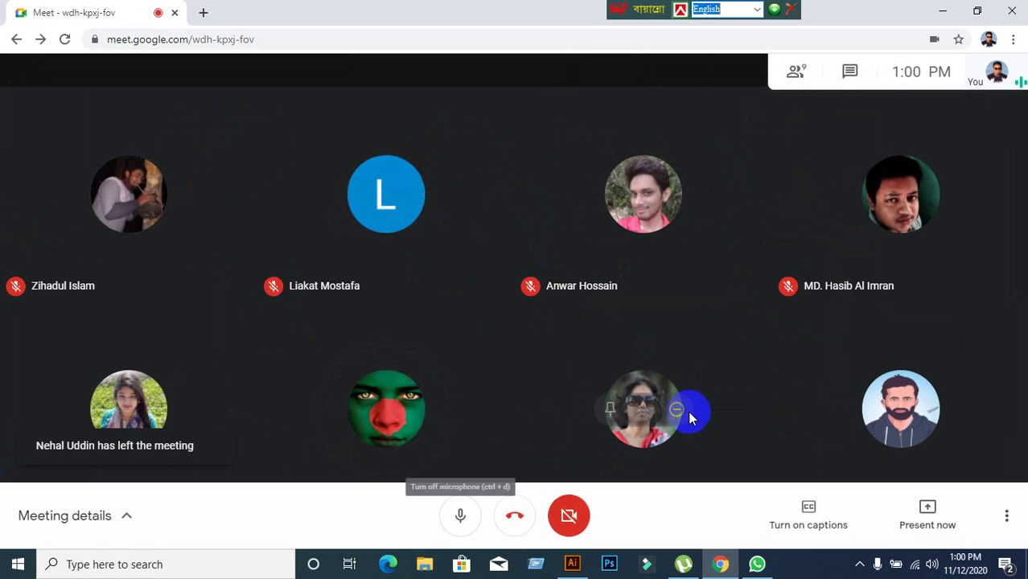
left_click(942, 13)
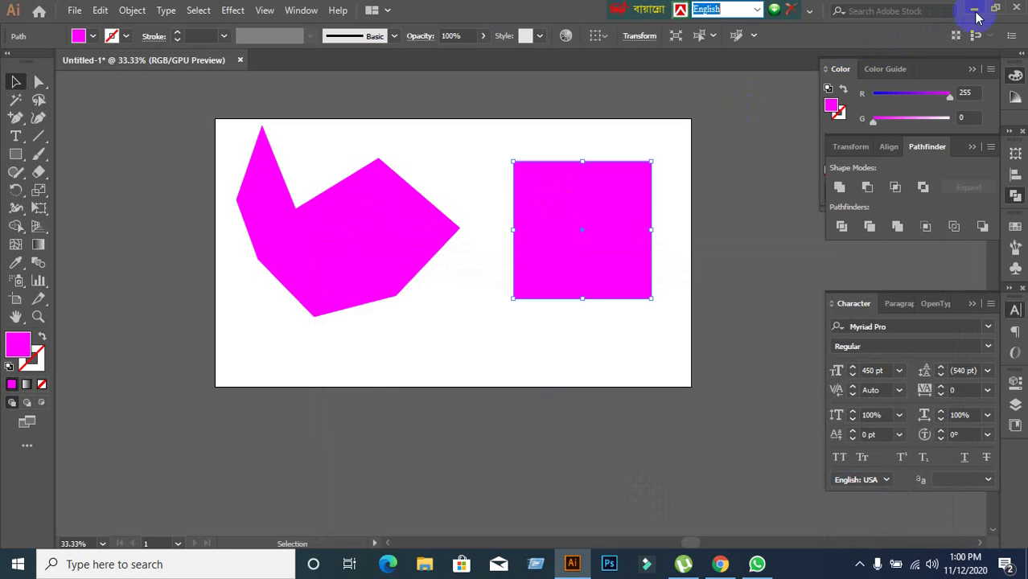